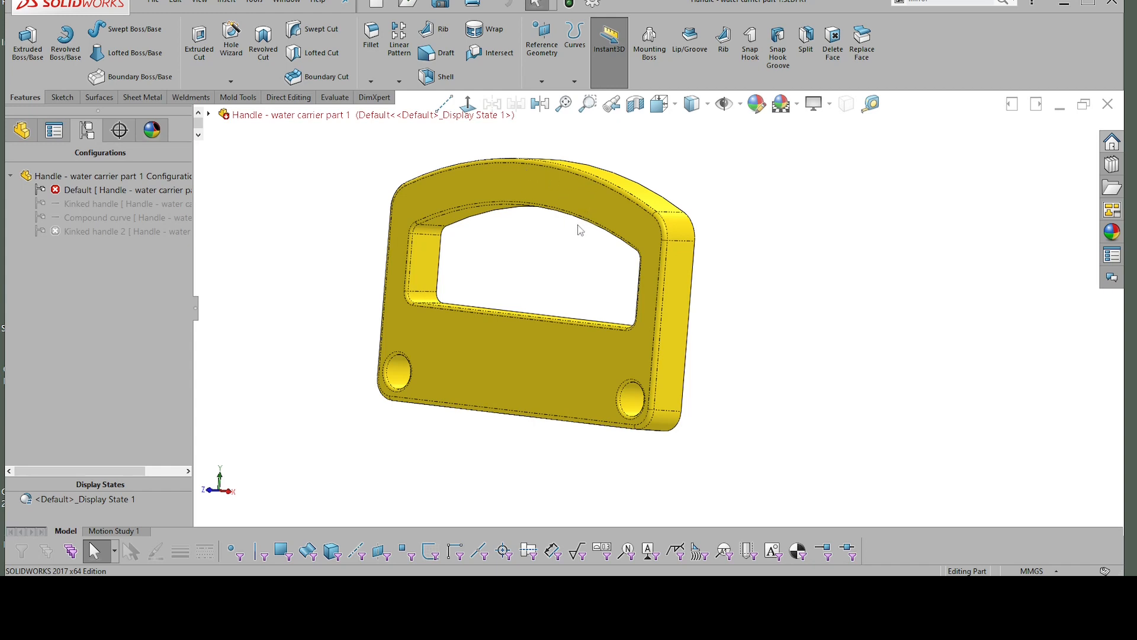
Step: Look over the Default and Kinked handle configurations and activate Kinked handle 2, rebuilding the document
{"action": "middle_click_drag", "start_coordinate": [507, 180], "coordinate": [680, 244]}
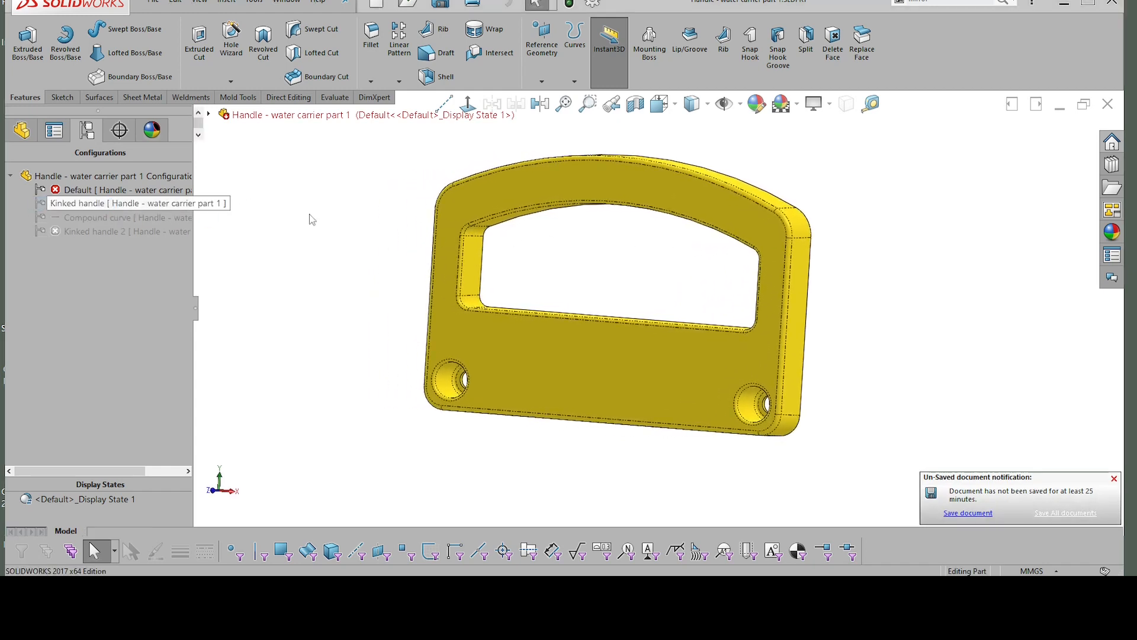
{"action": "left_click", "coordinate": [809, 435]}
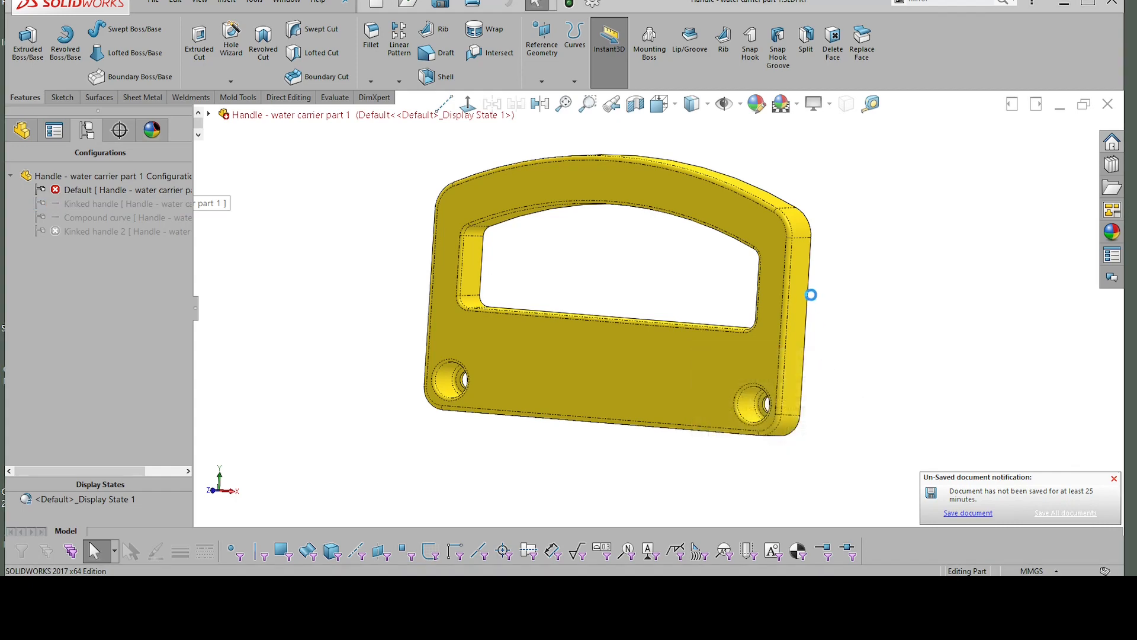
{"action": "middle_click_drag", "start_coordinate": [881, 269], "coordinate": [169, 243]}
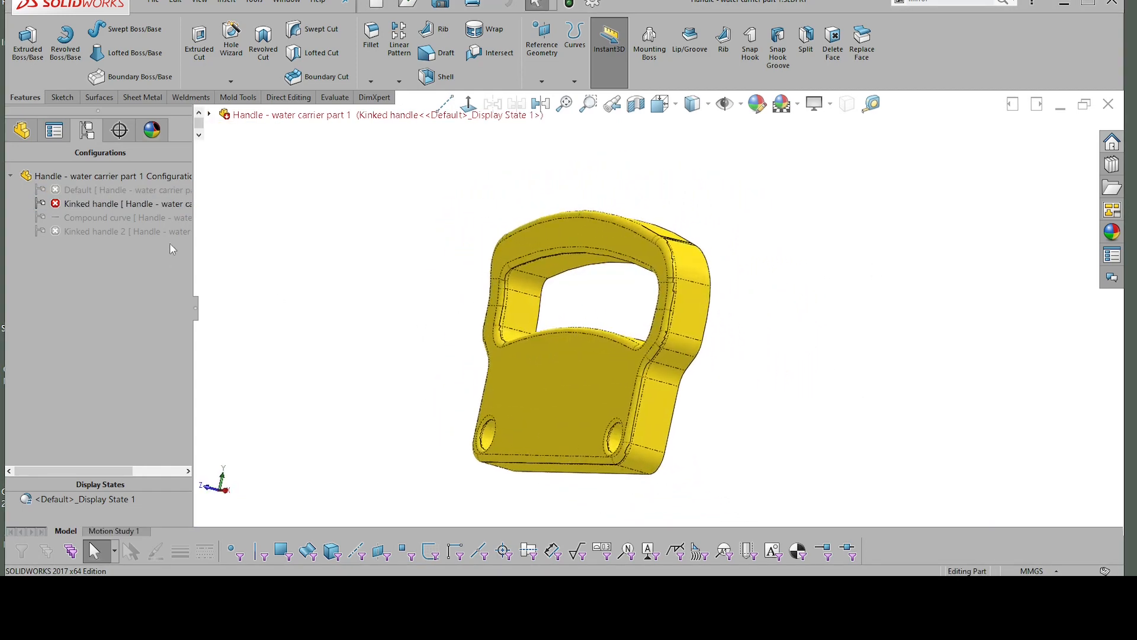
{"action": "double_click", "coordinate": [89, 232]}
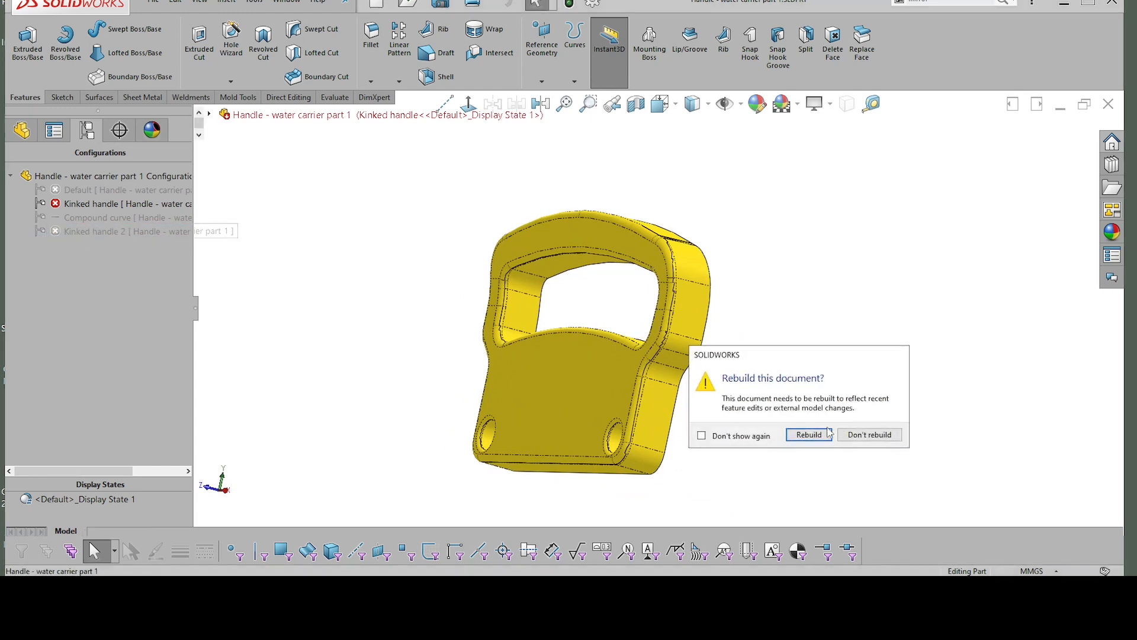
{"action": "left_click", "coordinate": [829, 433]}
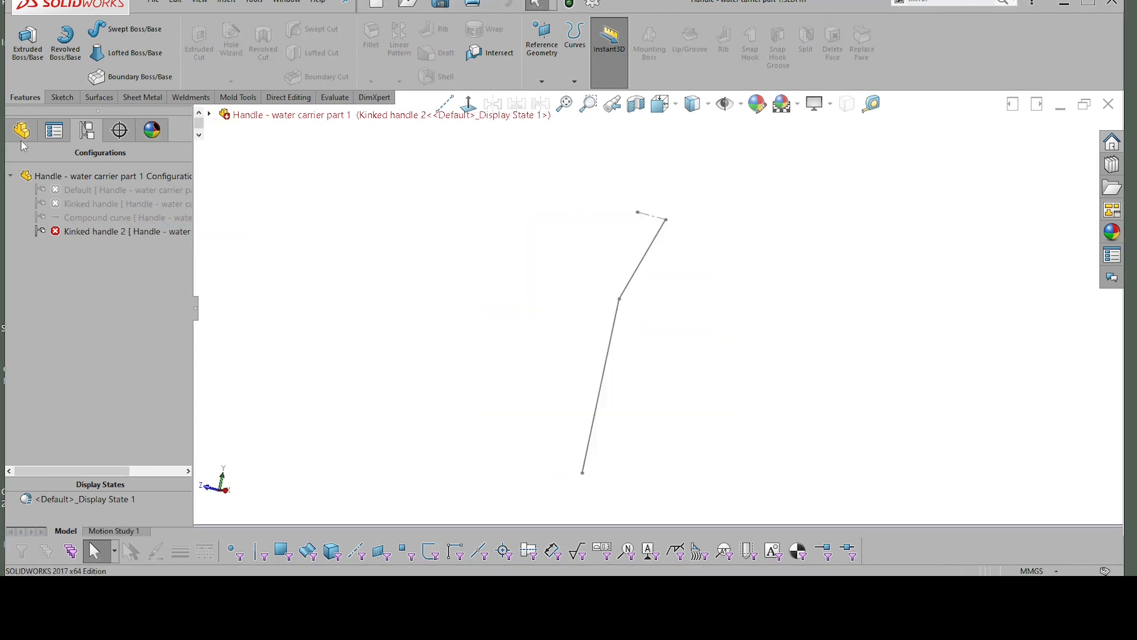
Step: Group the suppressed features from Sweep1 through Cut-Extrude4 into a new feature tree folder named Configs
{"action": "left_click", "coordinate": [54, 130]}
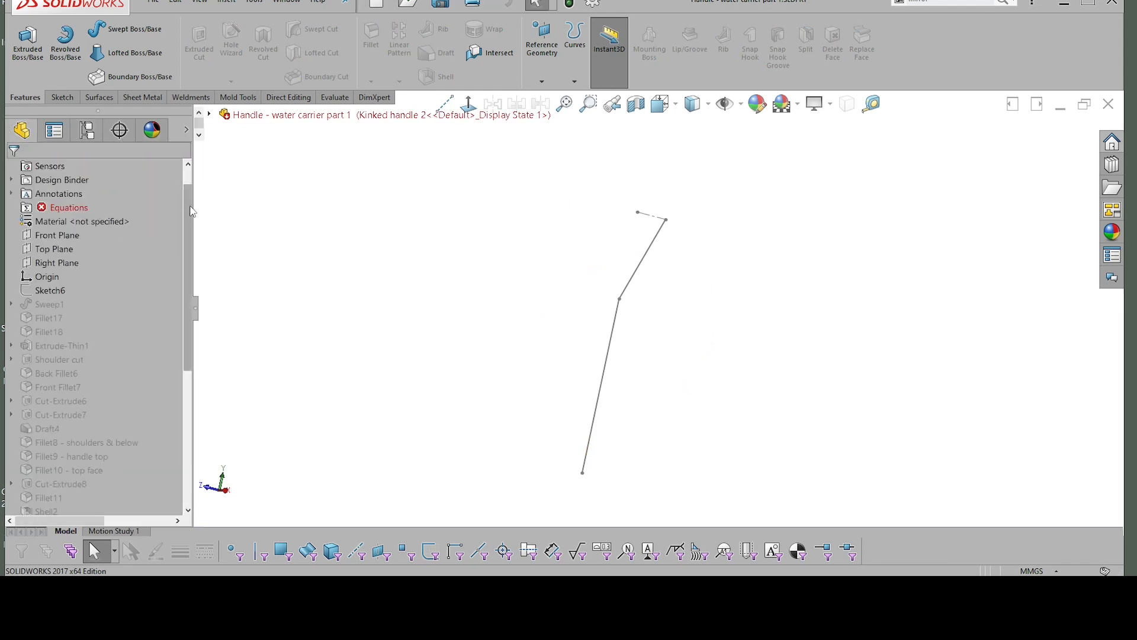
{"action": "left_click", "coordinate": [43, 305]}
{"action": "mouse_move", "coordinate": [188, 302]}
{"action": "left_mouse_down"}
{"action": "mouse_move", "coordinate": [189, 467]}
{"action": "mouse_move", "coordinate": [133, 478]}
{"action": "left_mouse_up"}
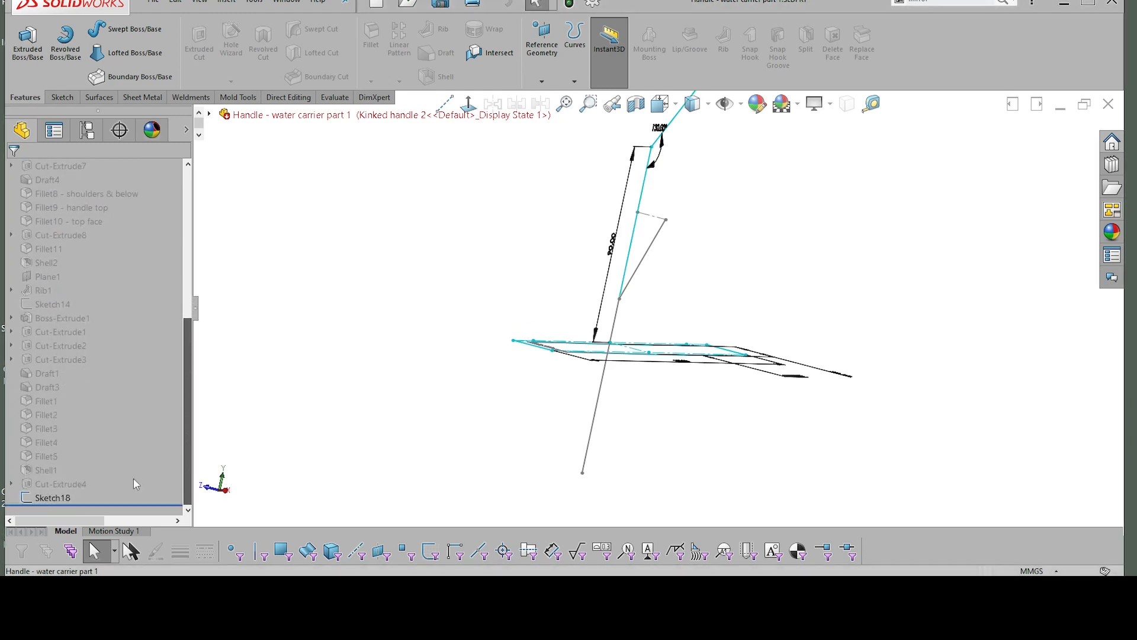
{"action": "left_click", "coordinate": [67, 489], "text": "shift"}
{"action": "scroll", "coordinate": [47, 246], "scroll_direction": "up", "scroll_amount": 4}
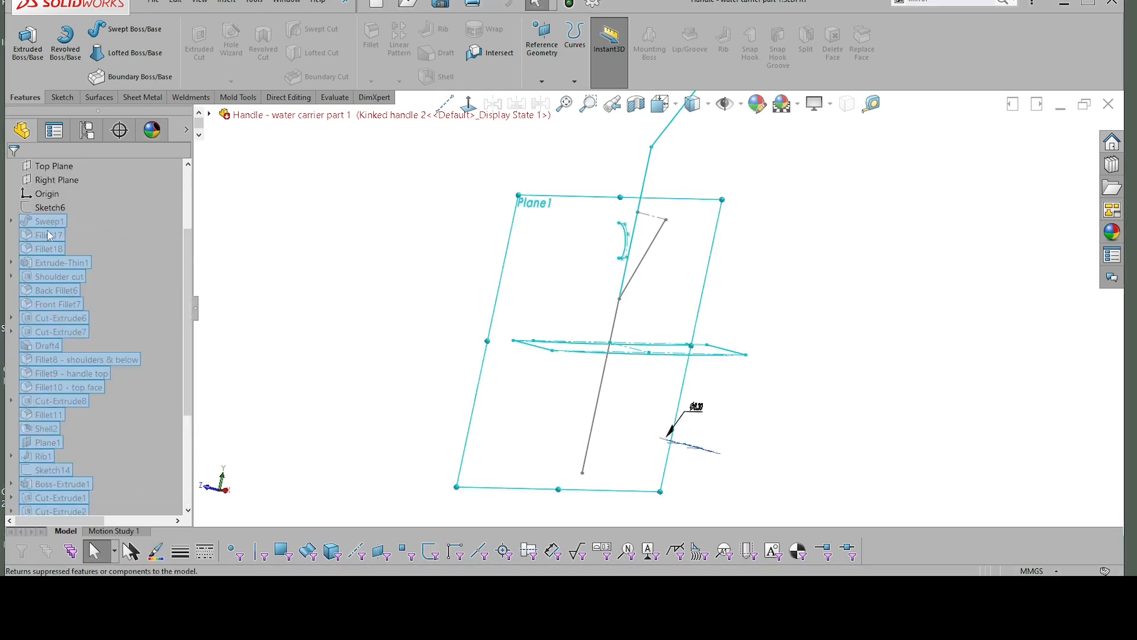
{"action": "right_click", "coordinate": [51, 230]}
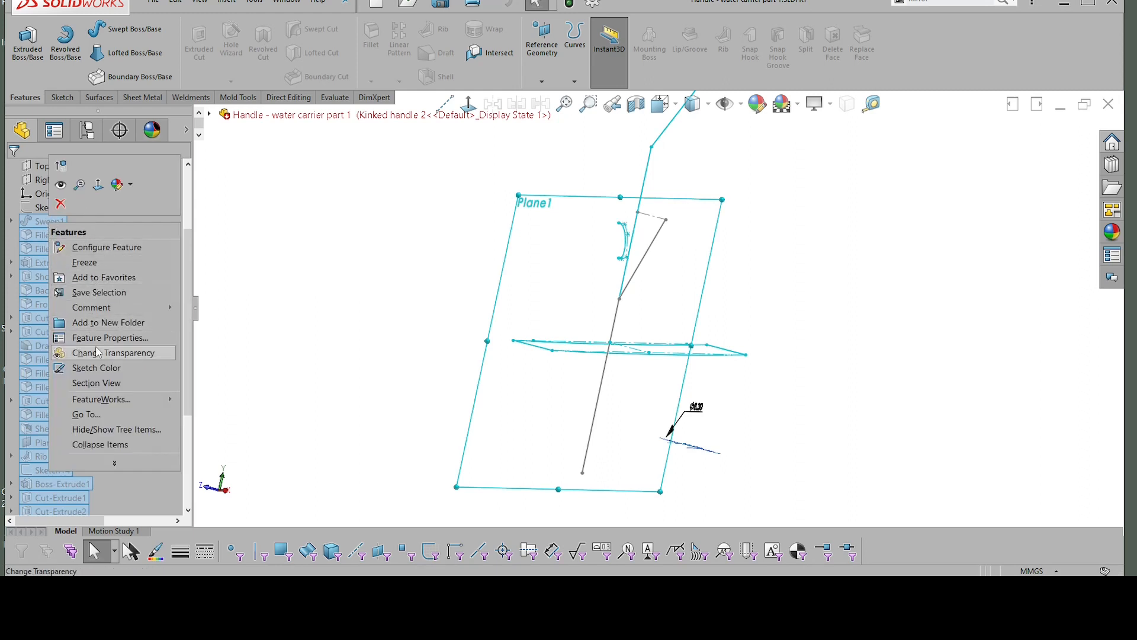
{"action": "left_click", "coordinate": [105, 321]}
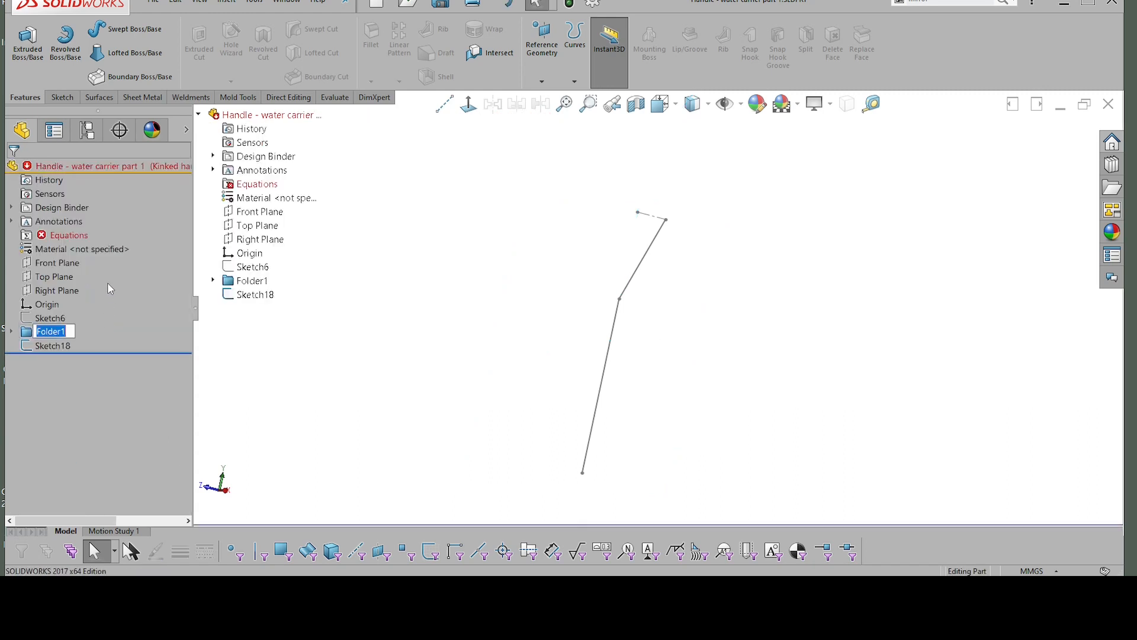
{"action": "type", "text": "Configs"}
{"action": "key", "text": "Return"}
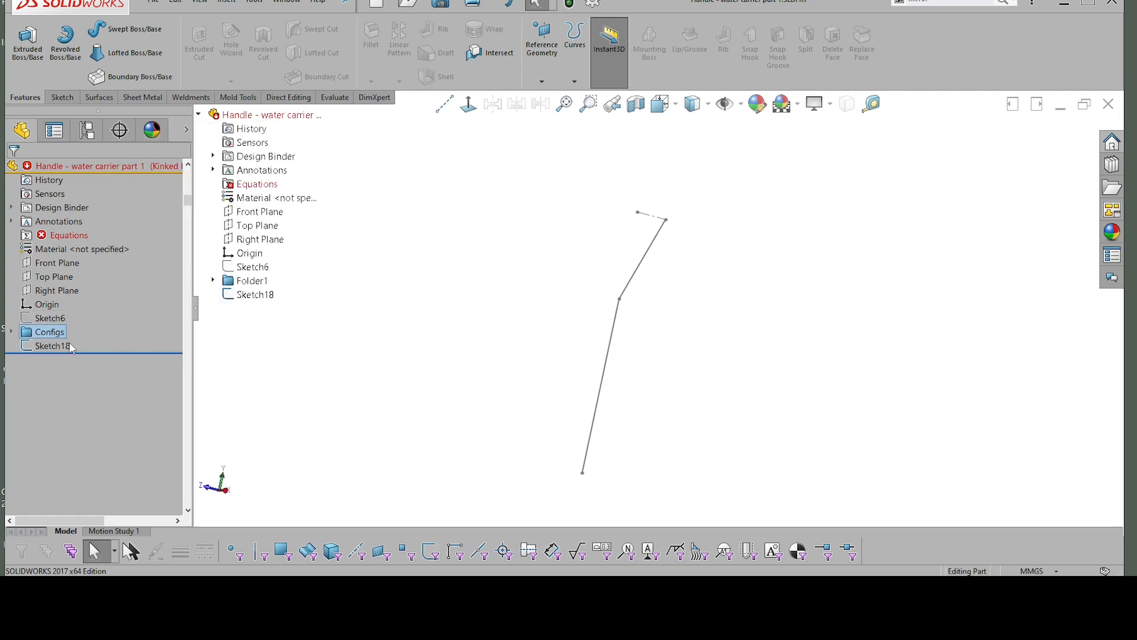
Step: Check Sketch18 and make the Front, Top and Right planes visible together around it
{"action": "left_click", "coordinate": [70, 347]}
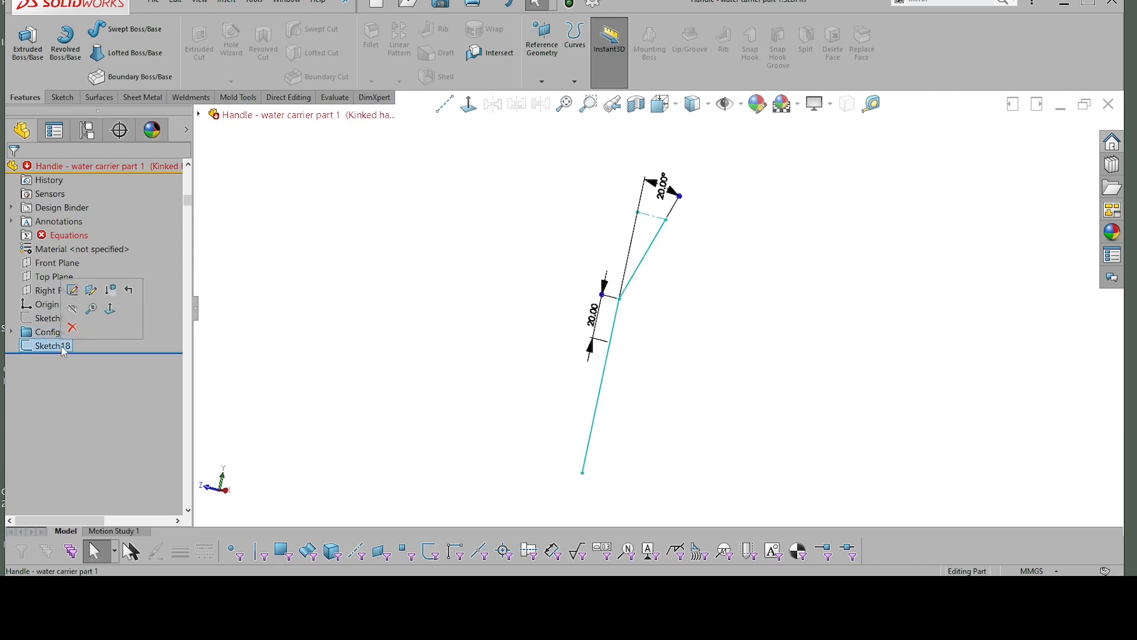
{"action": "left_click", "coordinate": [460, 315]}
{"action": "mouse_move", "coordinate": [610, 296]}
{"action": "middle_mouse_down"}
{"action": "mouse_move", "coordinate": [664, 309]}
{"action": "mouse_move", "coordinate": [696, 352]}
{"action": "mouse_move", "coordinate": [696, 333]}
{"action": "mouse_move", "coordinate": [721, 340]}
{"action": "middle_mouse_up"}
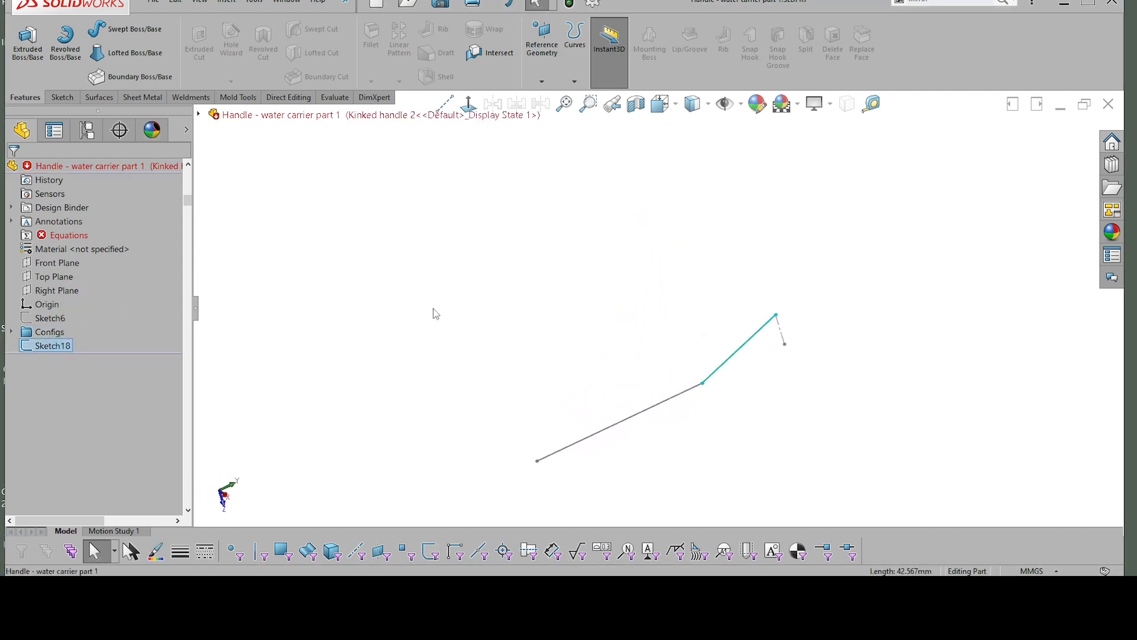
{"action": "left_click", "coordinate": [50, 262]}
{"action": "left_click", "coordinate": [48, 294], "text": "shift"}
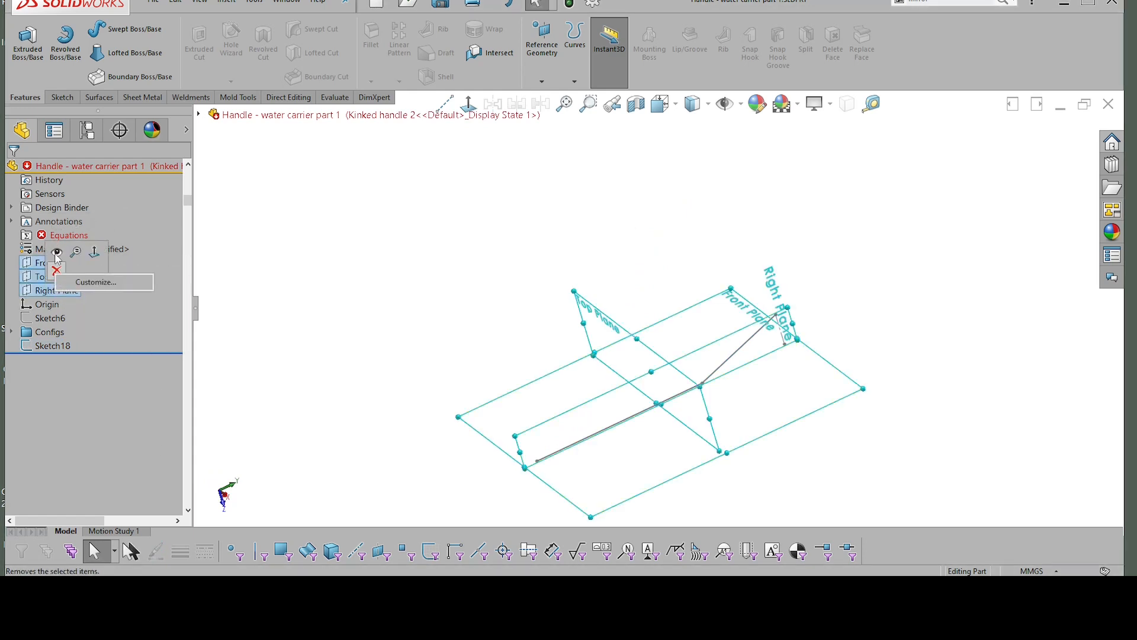
{"action": "left_click", "coordinate": [59, 258]}
{"action": "left_click", "coordinate": [59, 291]}
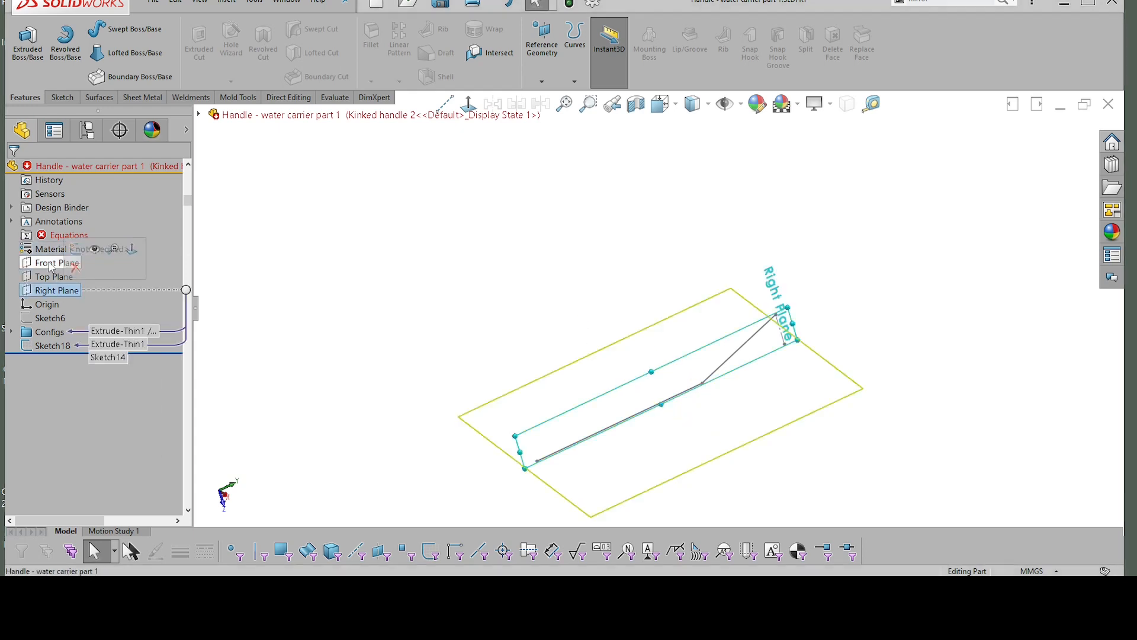
{"action": "left_click", "coordinate": [52, 261], "text": "shift"}
{"action": "left_click", "coordinate": [61, 225]}
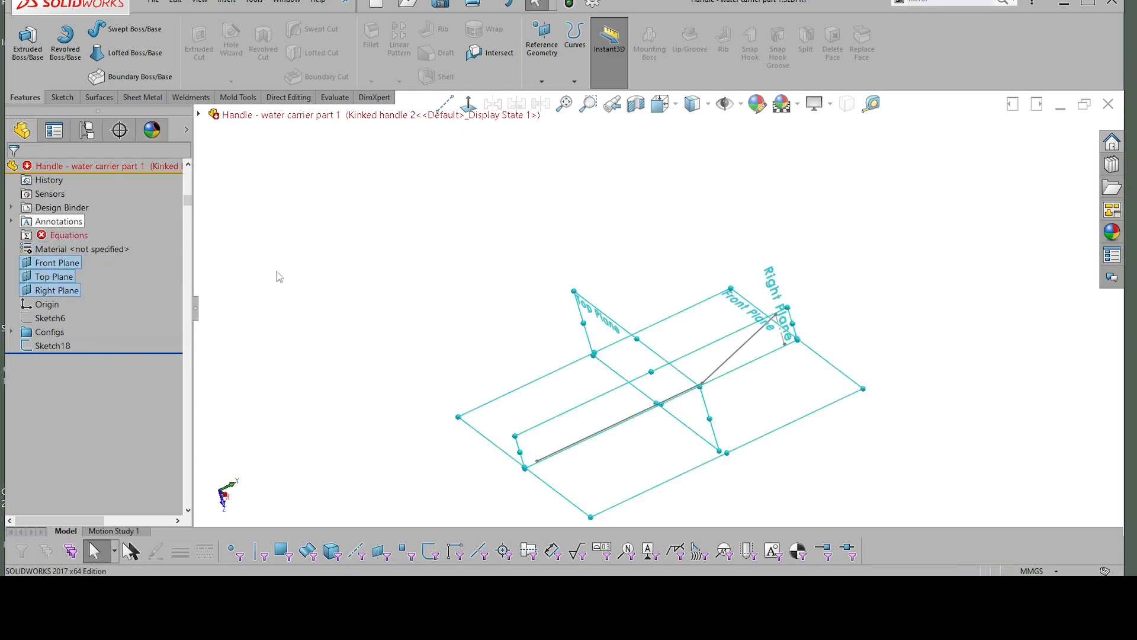
Step: Examine how the kinked line of Sketch18 and the outline of Sketch6 lie against the reference planes
{"action": "mouse_move", "coordinate": [781, 349]}
{"action": "middle_mouse_down"}
{"action": "mouse_move", "coordinate": [774, 332]}
{"action": "mouse_move", "coordinate": [800, 331]}
{"action": "mouse_move", "coordinate": [847, 298]}
{"action": "mouse_move", "coordinate": [823, 314]}
{"action": "mouse_move", "coordinate": [723, 248]}
{"action": "mouse_move", "coordinate": [765, 272]}
{"action": "middle_mouse_up"}
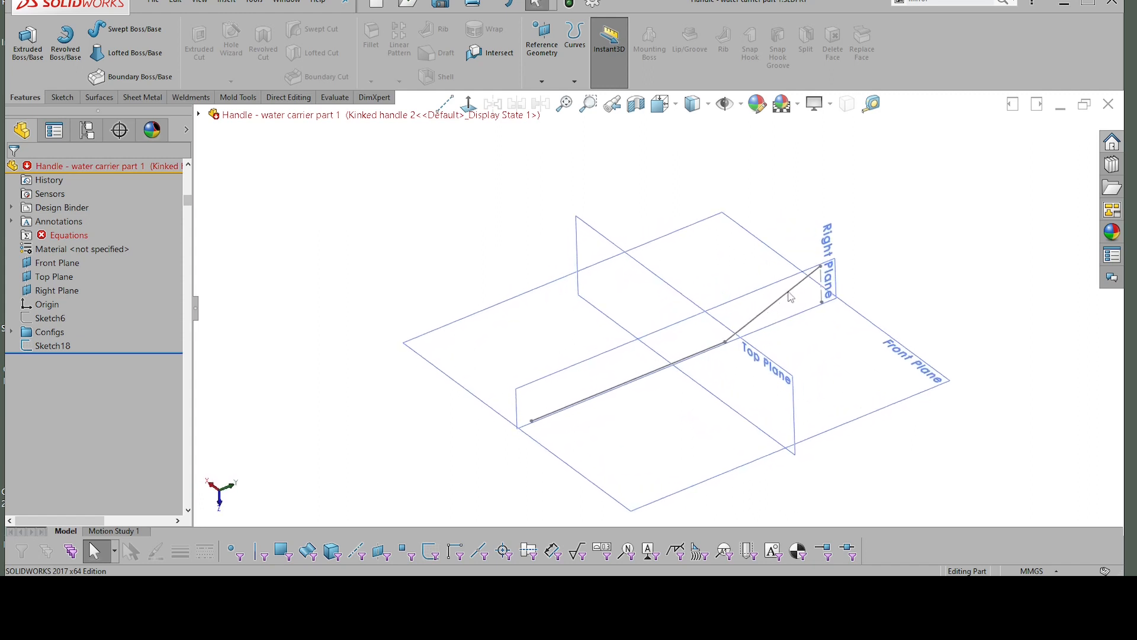
{"action": "left_click", "coordinate": [790, 292]}
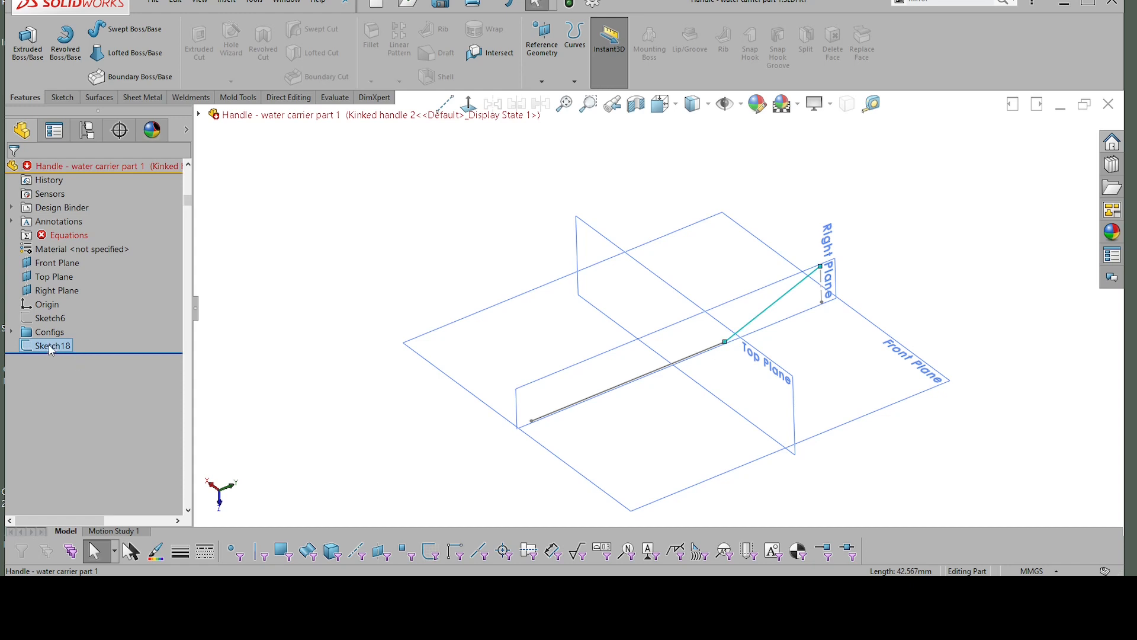
{"action": "middle_click_drag", "start_coordinate": [790, 339], "coordinate": [714, 291]}
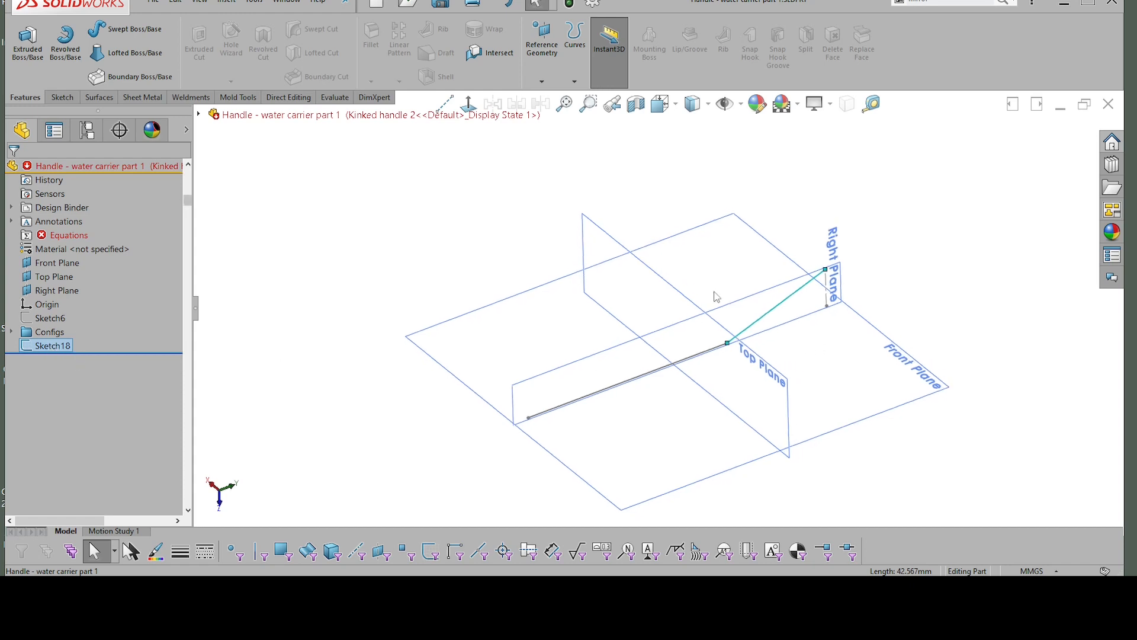
{"action": "left_click", "coordinate": [44, 320]}
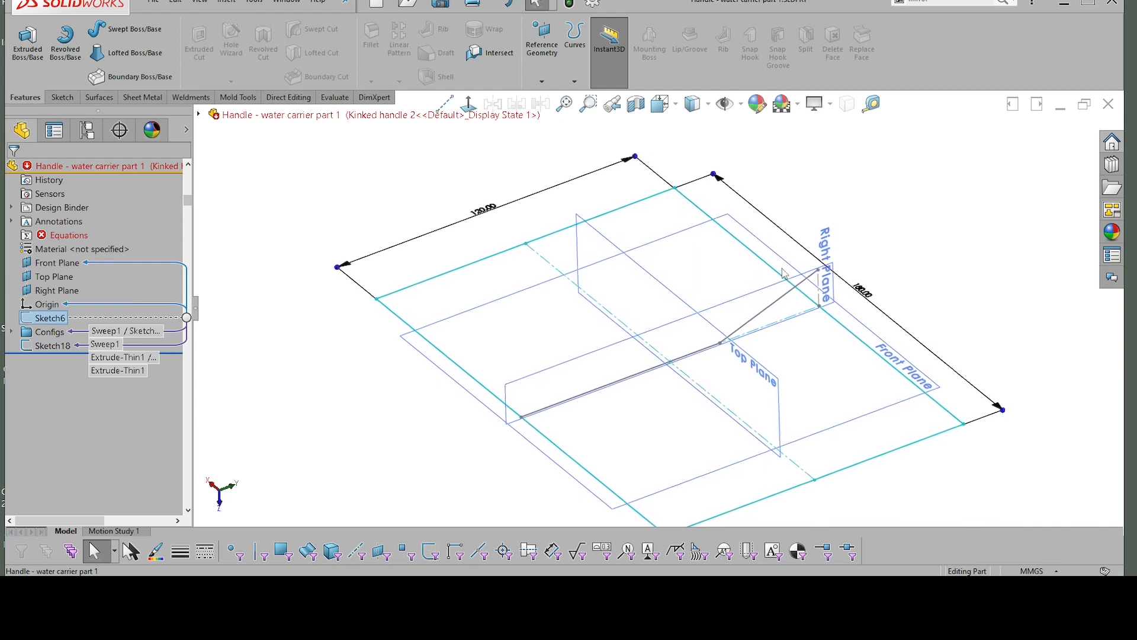
{"action": "mouse_move", "coordinate": [814, 325]}
{"action": "middle_mouse_down"}
{"action": "mouse_move", "coordinate": [830, 329]}
{"action": "mouse_move", "coordinate": [670, 353]}
{"action": "mouse_move", "coordinate": [668, 231]}
{"action": "middle_mouse_up"}
{"action": "left_click", "coordinate": [402, 198]}
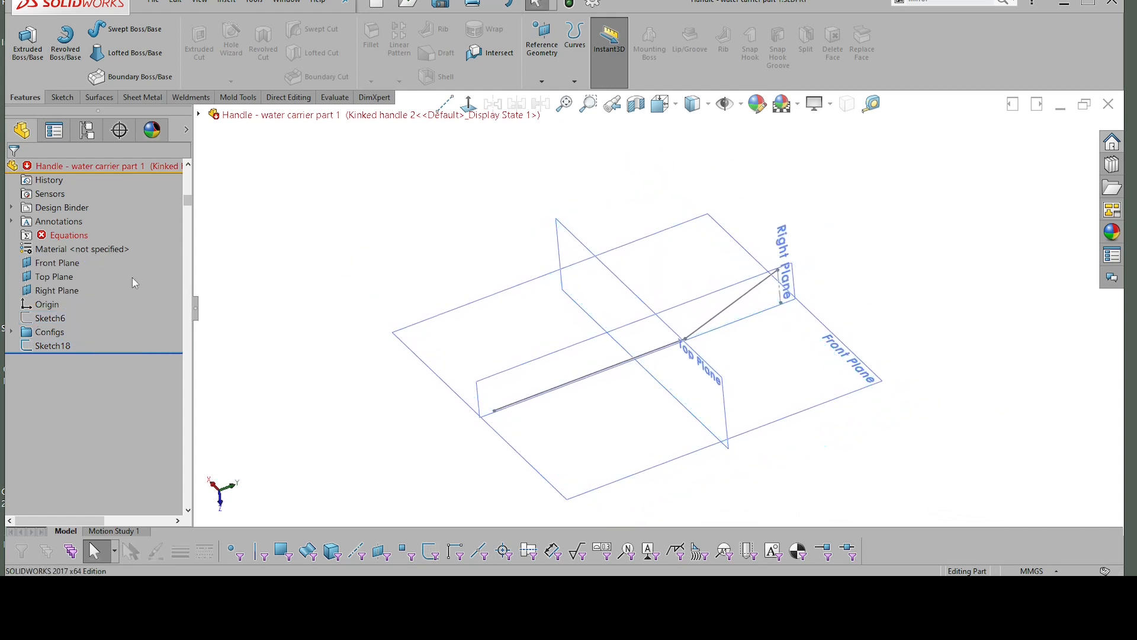
Step: Edit Sketch18 in a normal view and delete its kink angle dimension and the linear dimension from the origin to the kink
{"action": "left_click", "coordinate": [56, 348]}
{"action": "left_click", "coordinate": [73, 298]}
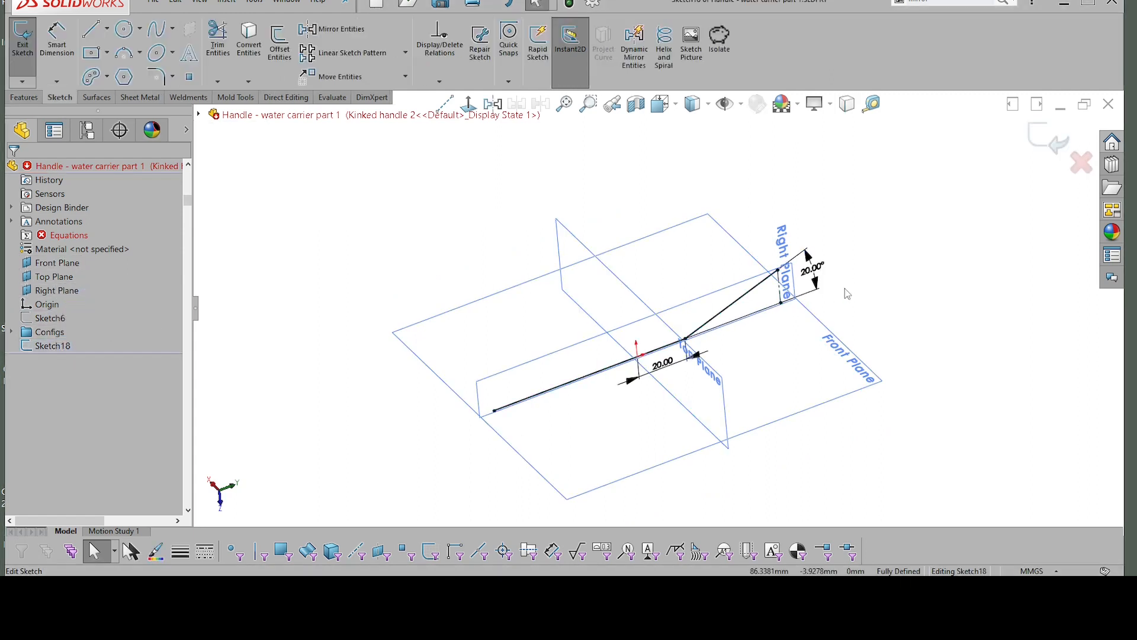
{"action": "right_click", "coordinate": [915, 284]}
{"action": "key", "text": "Escape"}
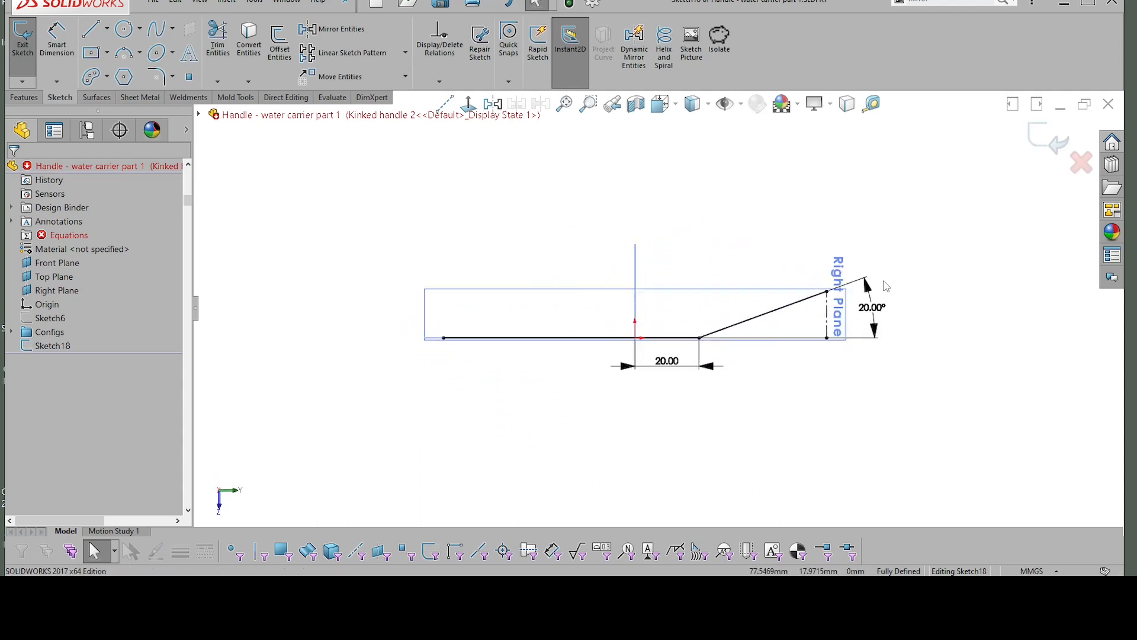
{"action": "scroll", "coordinate": [911, 279], "scroll_direction": "down", "scroll_amount": 1}
{"action": "left_click_drag", "start_coordinate": [910, 326], "coordinate": [842, 275]}
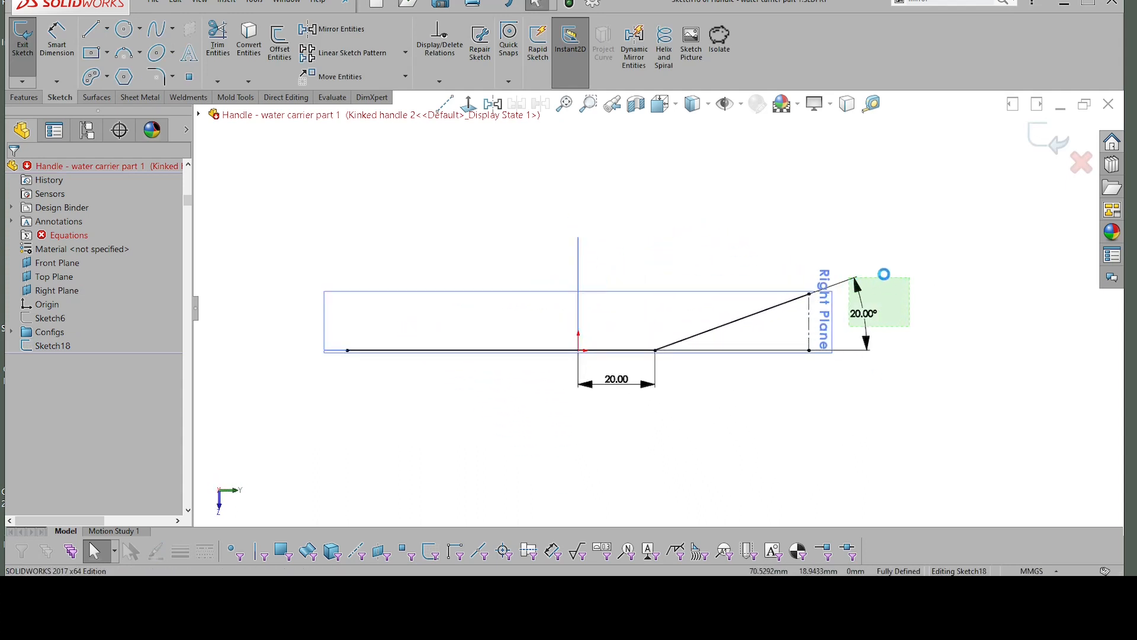
{"action": "key", "text": "Delete"}
{"action": "left_click_drag", "start_coordinate": [664, 418], "coordinate": [578, 362]}
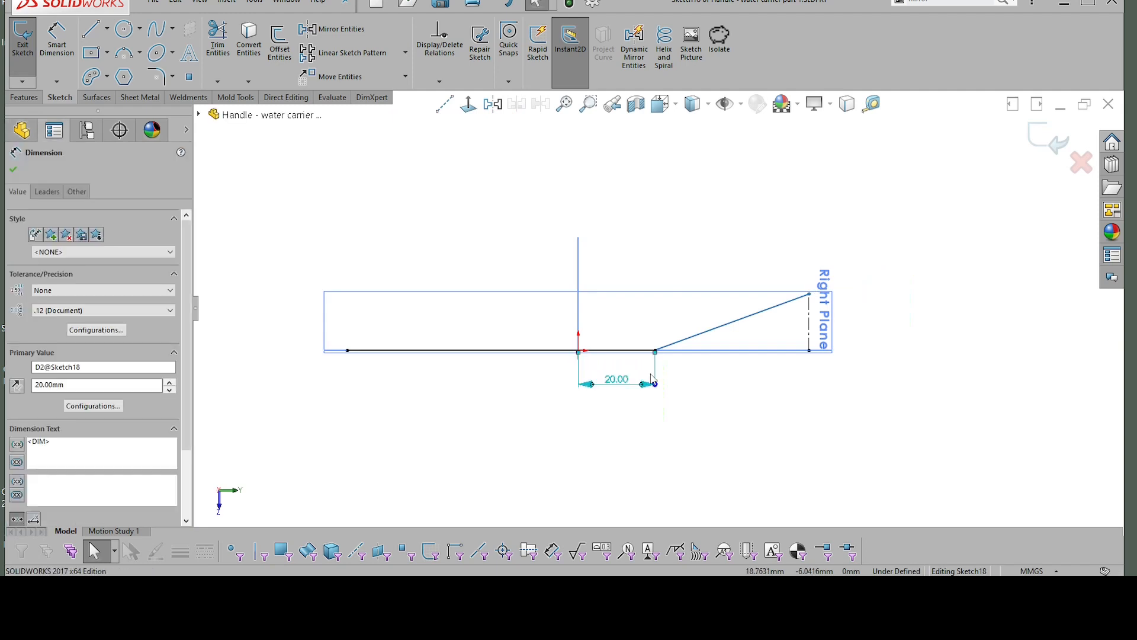
{"action": "key", "text": "Delete"}
Step: Delete the pierce relation on the straight line's free endpoint and move that endpoint outward to about X -79 mm
{"action": "mouse_move", "coordinate": [656, 371]}
{"action": "middle_mouse_down"}
{"action": "mouse_move", "coordinate": [447, 356]}
{"action": "mouse_move", "coordinate": [369, 378]}
{"action": "middle_mouse_up"}
{"action": "left_click", "coordinate": [354, 365]}
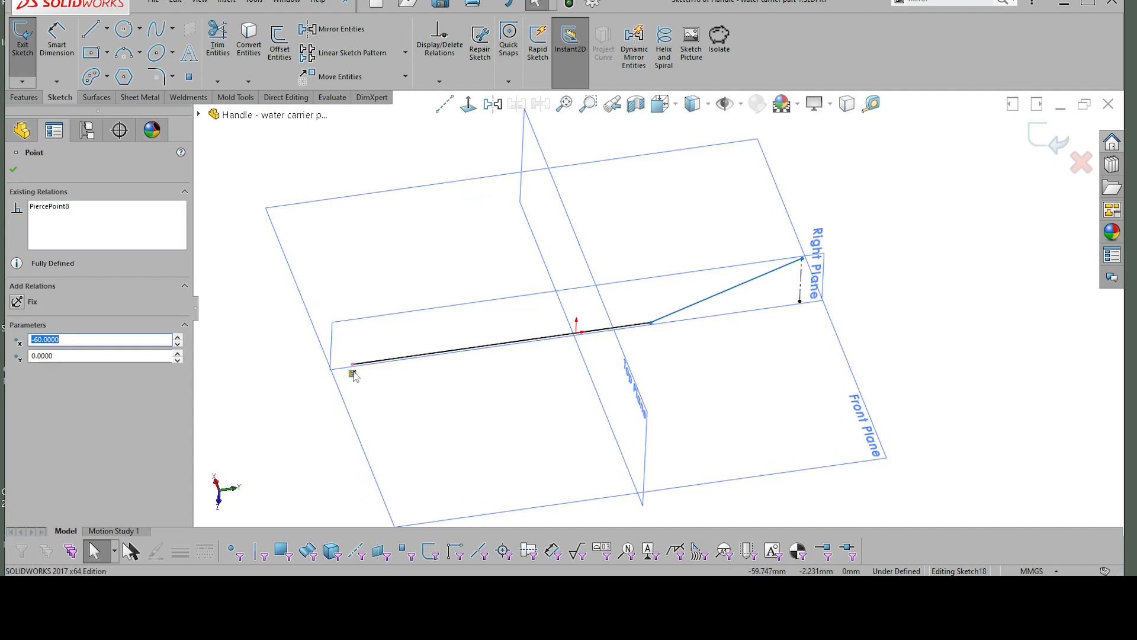
{"action": "key", "text": "Delete"}
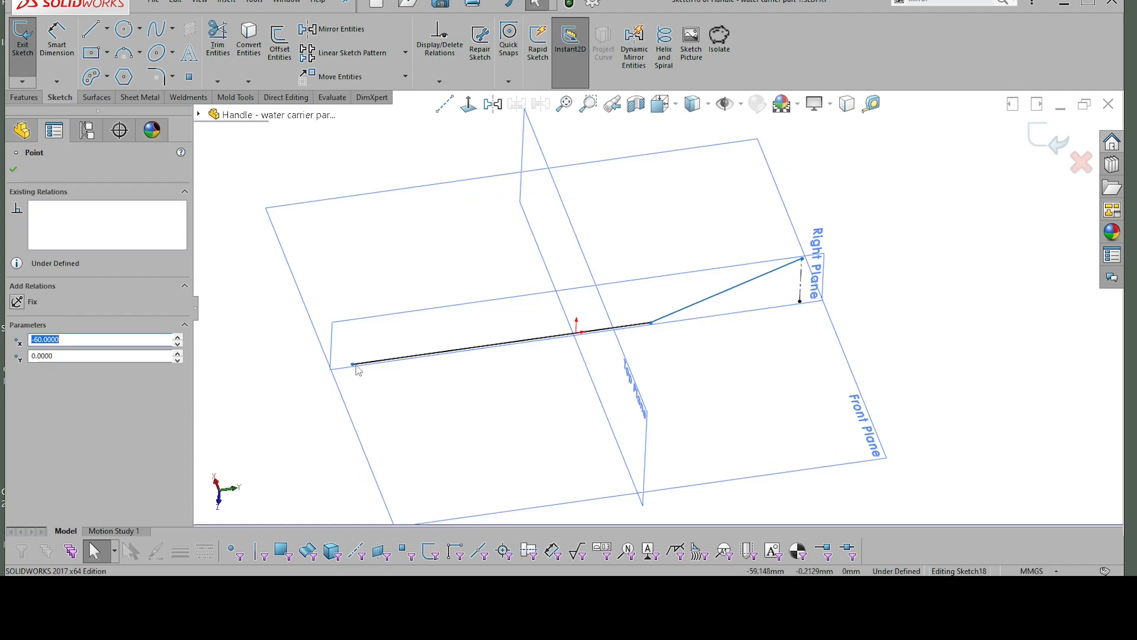
{"action": "left_click_drag", "start_coordinate": [354, 366], "coordinate": [282, 374]}
{"action": "left_click", "coordinate": [246, 308]}
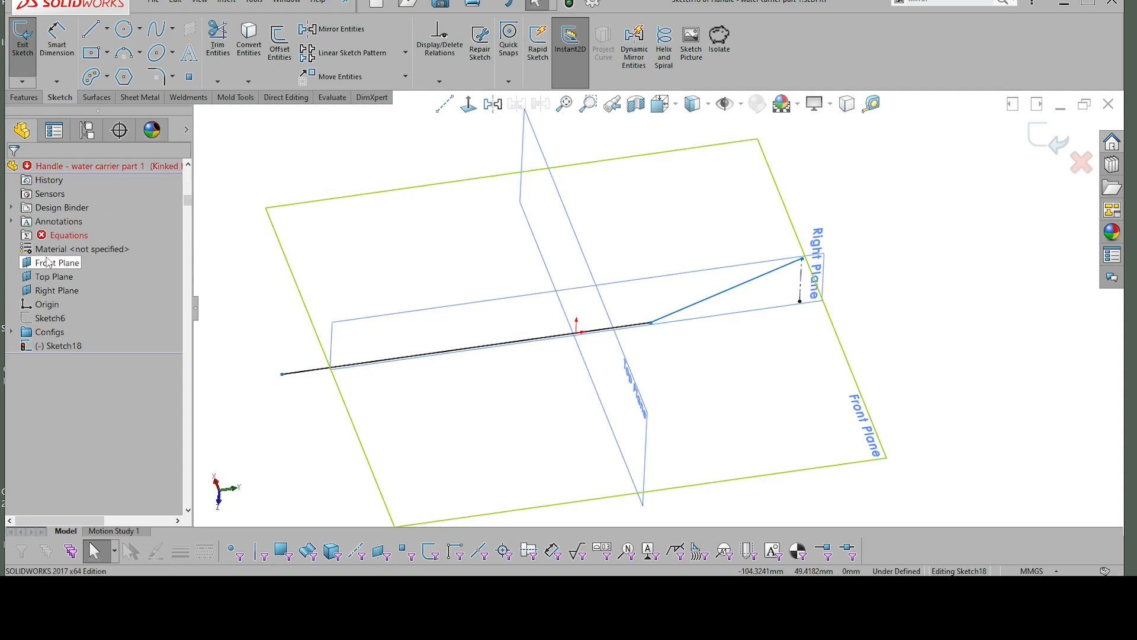
Step: Show Sketch6 as a visible reference while editing Sketch18
{"action": "left_click", "coordinate": [51, 318]}
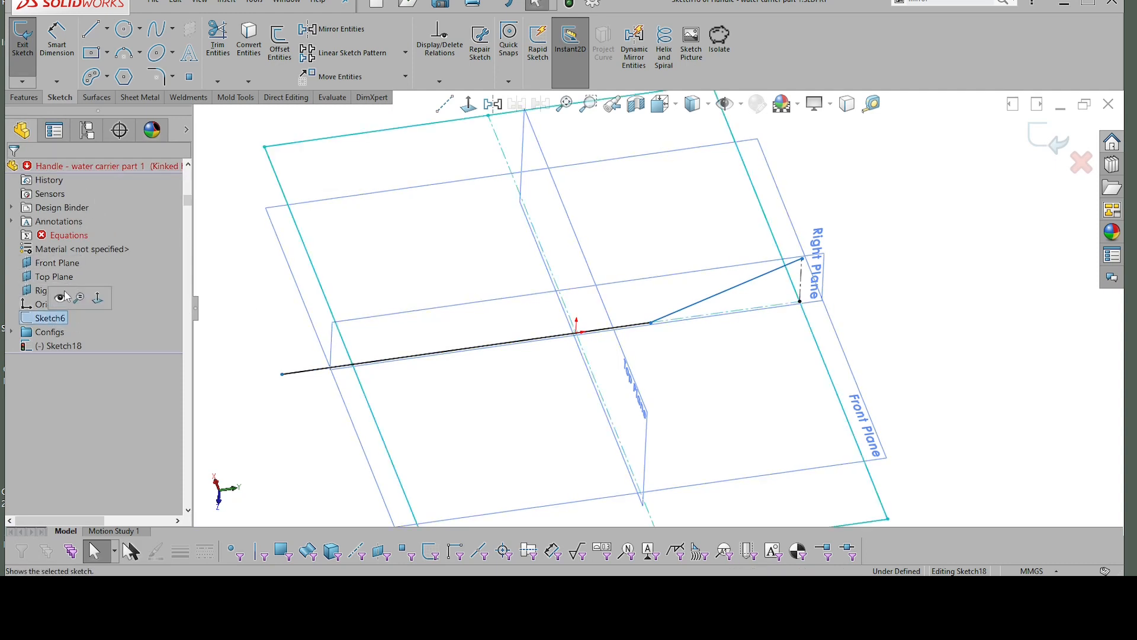
{"action": "left_click", "coordinate": [63, 293]}
{"action": "left_click", "coordinate": [454, 274]}
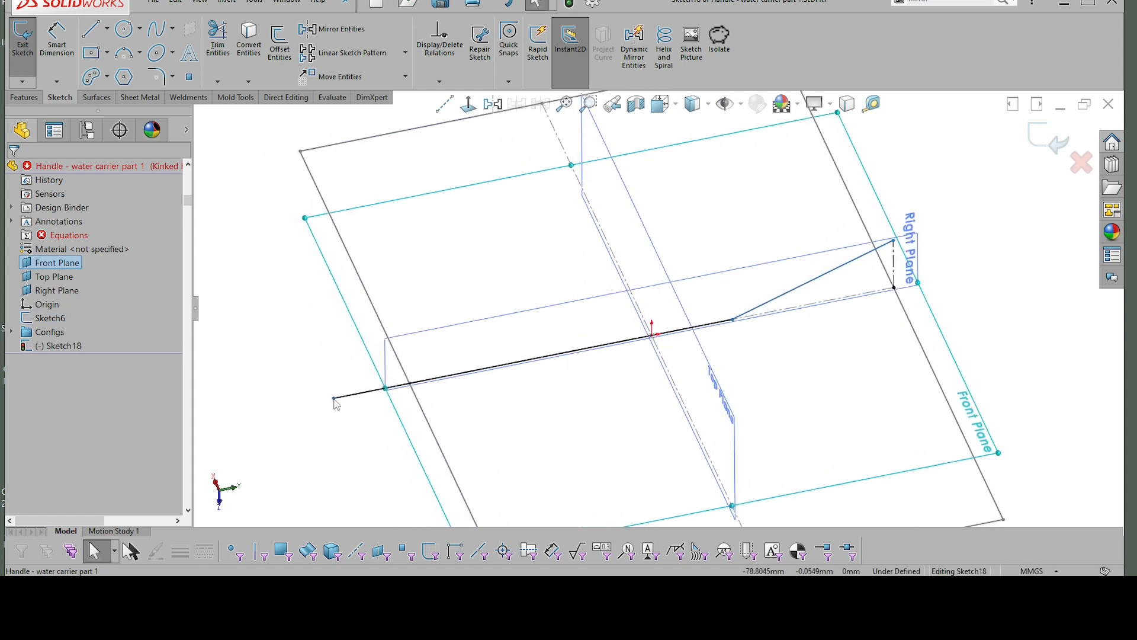
Step: Add a pierce relation between the straight line's free endpoint and the nearby side line of Sketch6
{"action": "left_click", "coordinate": [334, 399]}
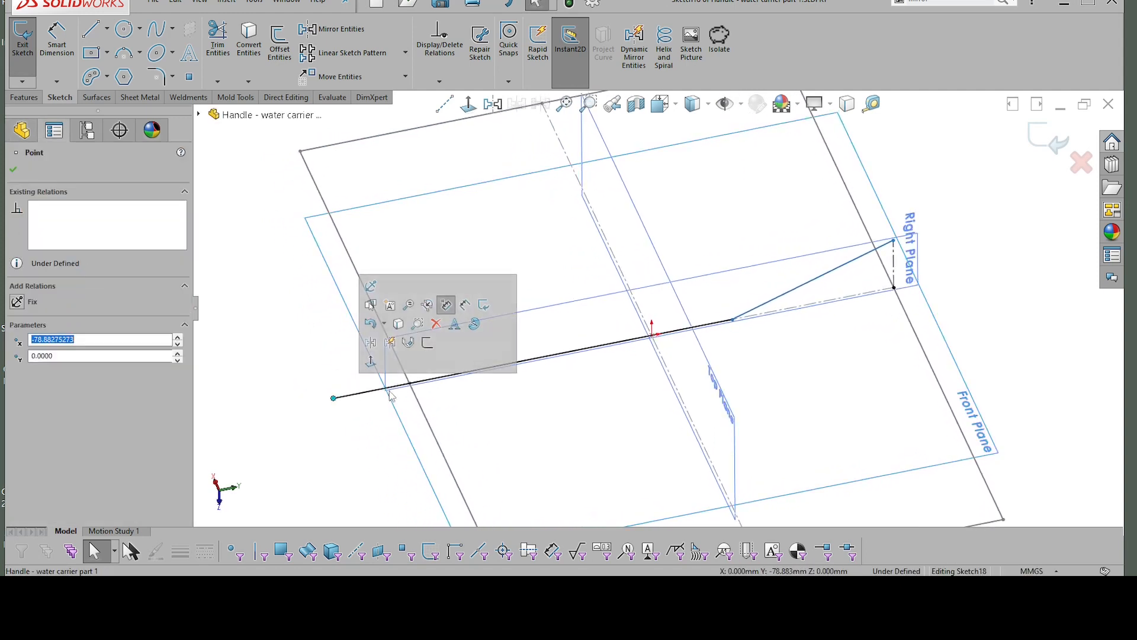
{"action": "left_click", "coordinate": [420, 406]}
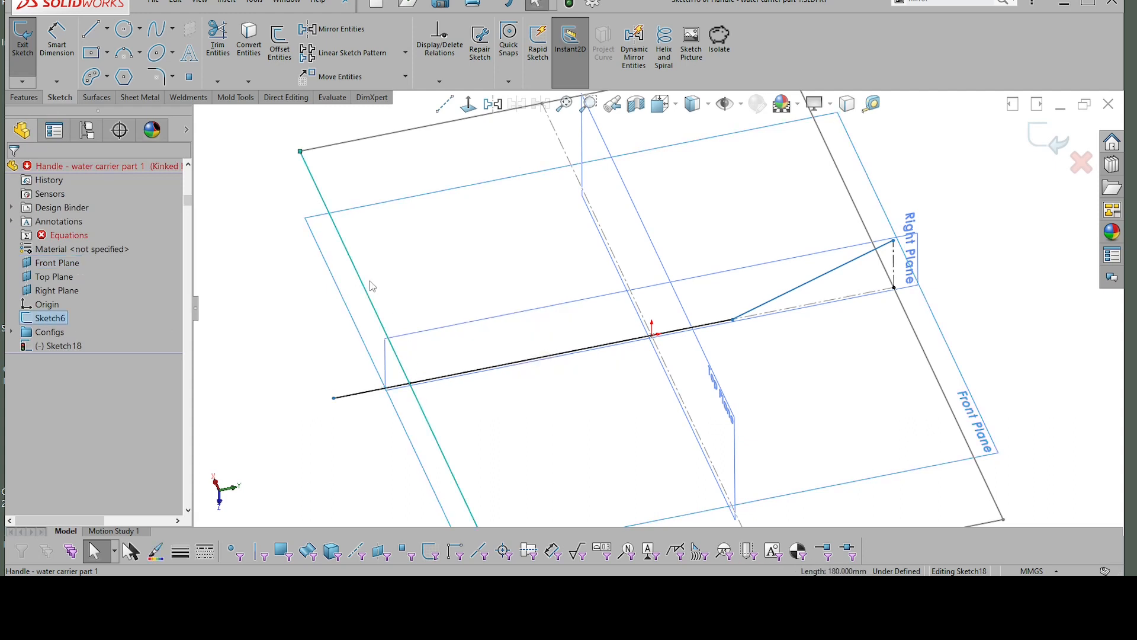
{"action": "left_click", "coordinate": [347, 397]}
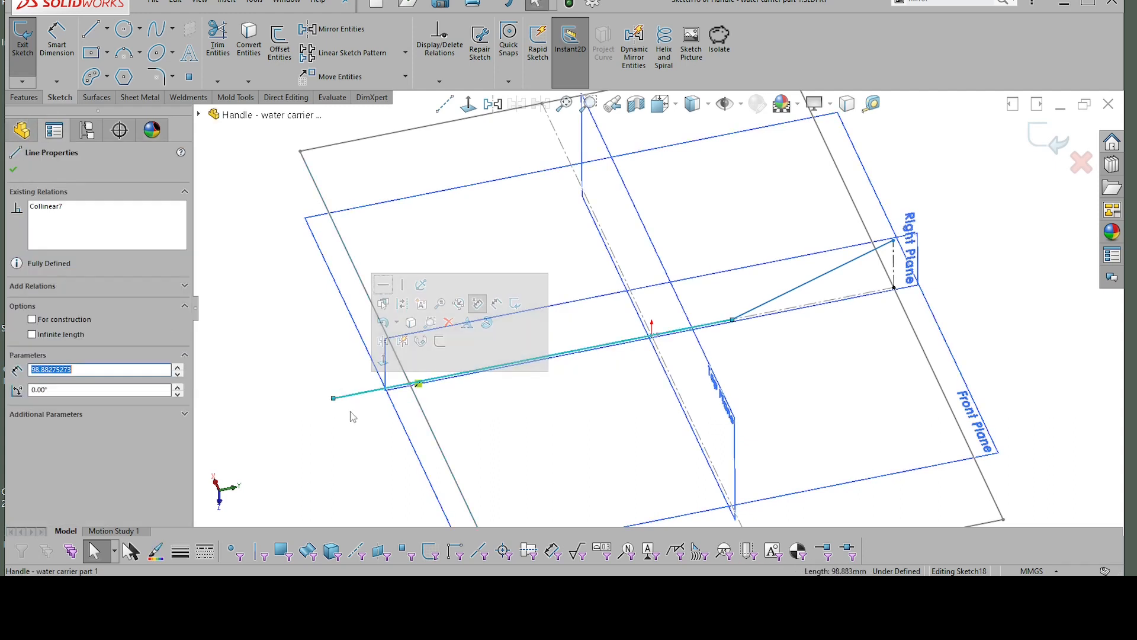
{"action": "left_click", "coordinate": [350, 411]}
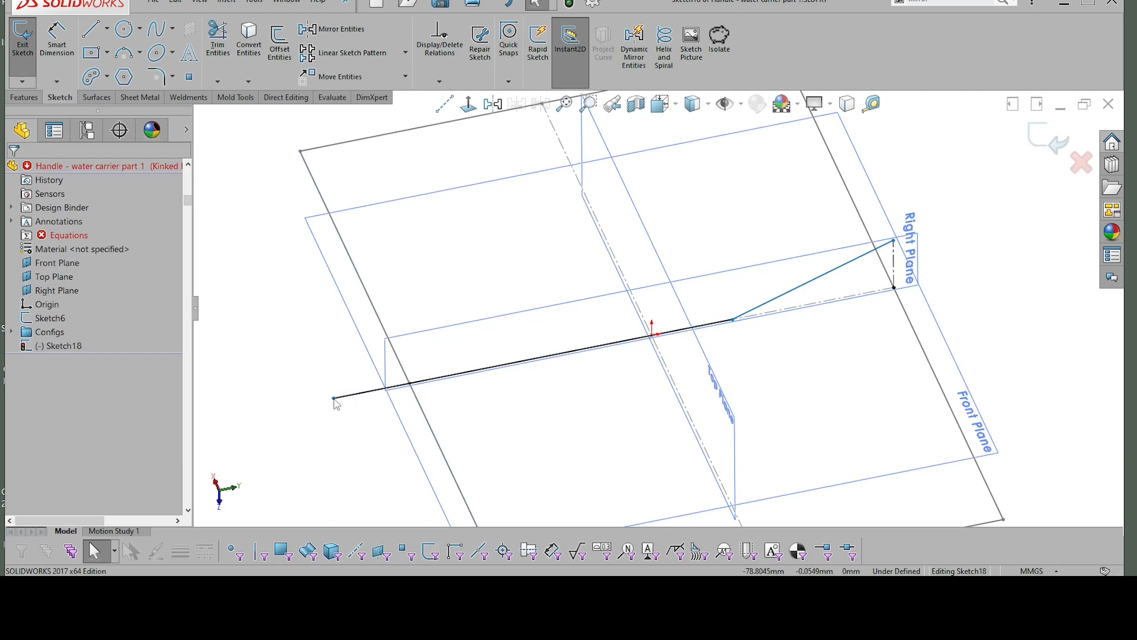
{"action": "left_click", "coordinate": [334, 399]}
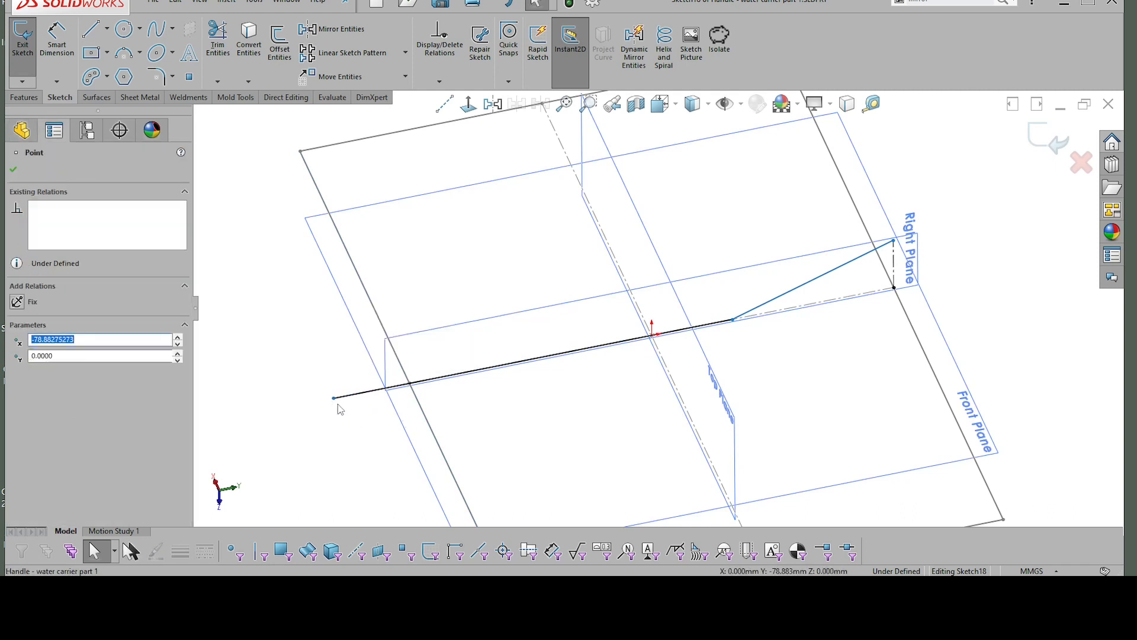
{"action": "left_click", "coordinate": [347, 418]}
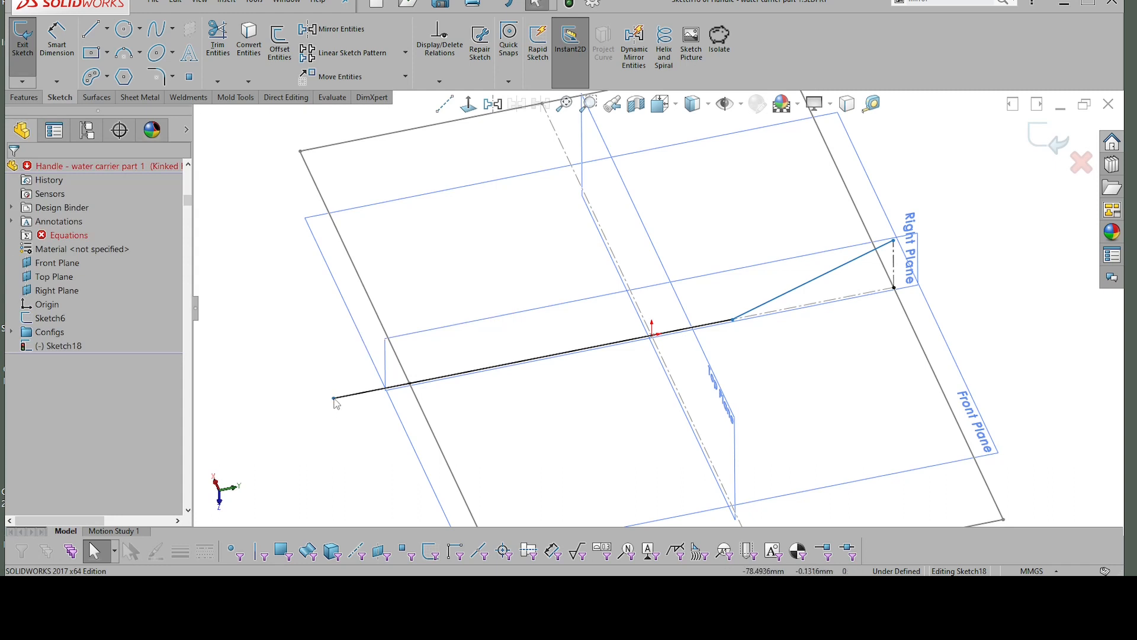
{"action": "left_click", "coordinate": [335, 399]}
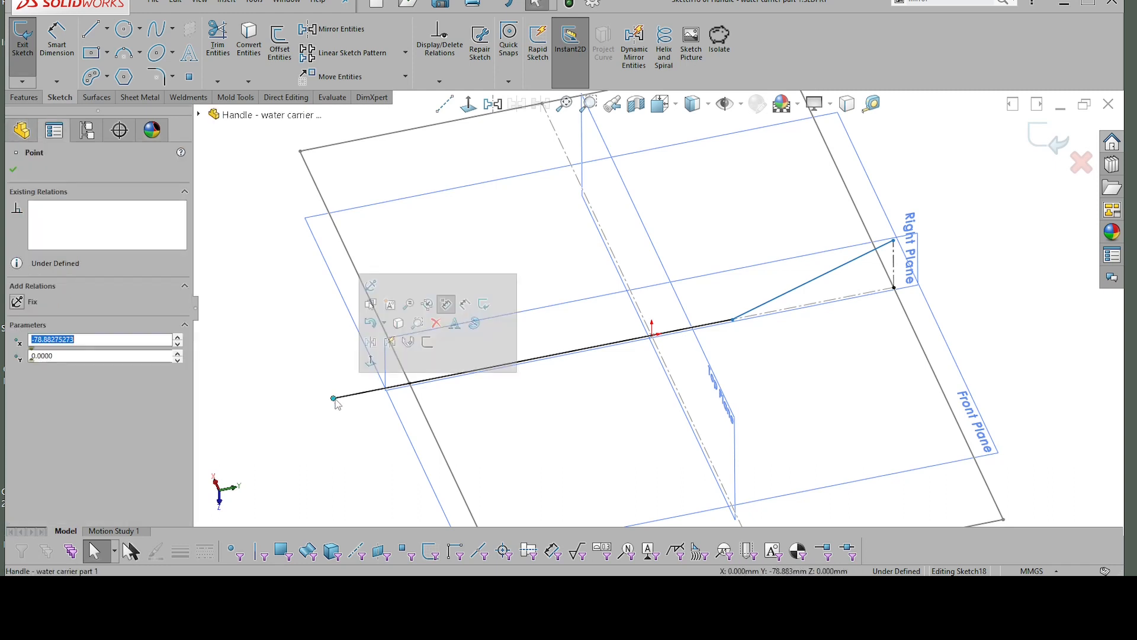
{"action": "left_click", "coordinate": [423, 414], "text": "ctrl"}
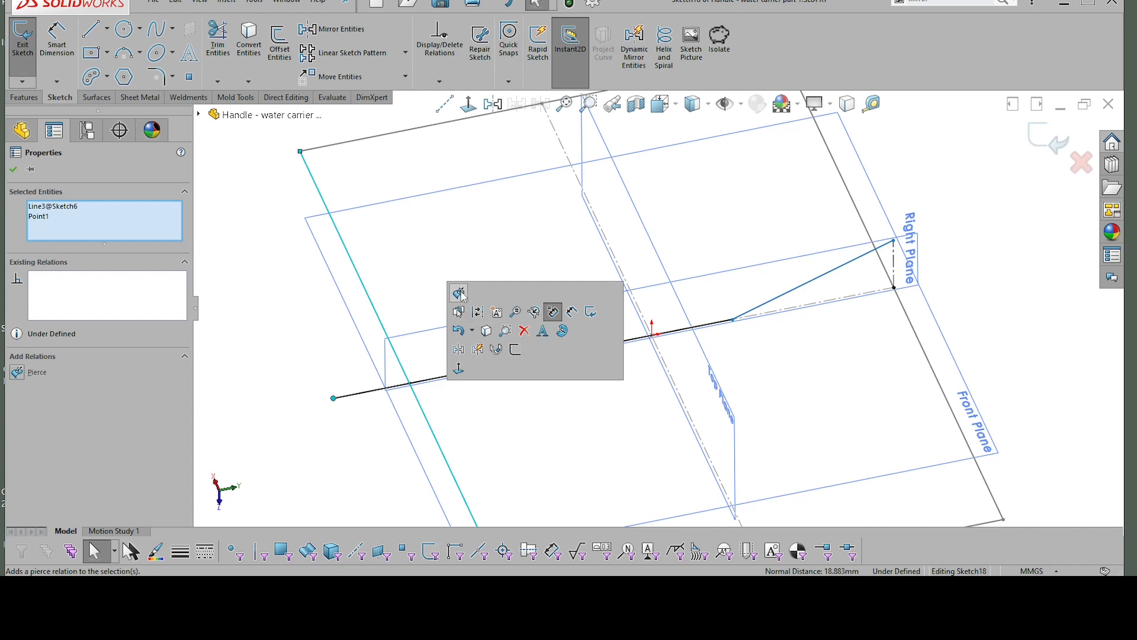
{"action": "left_click", "coordinate": [459, 293]}
{"action": "left_click", "coordinate": [475, 408]}
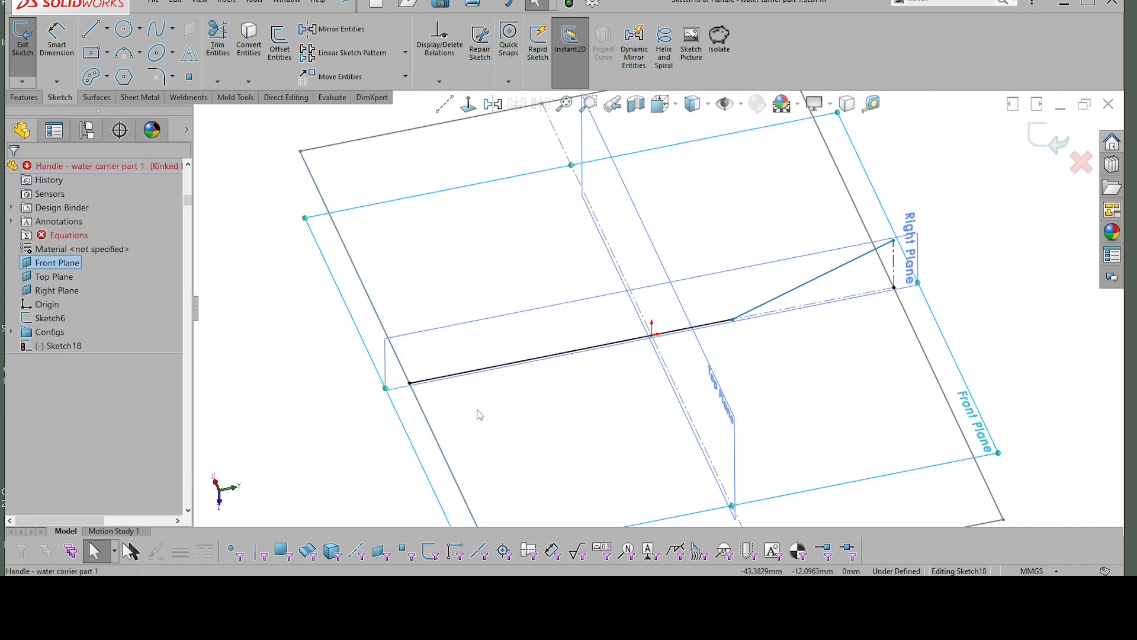
Step: Dimension the angle between the kinked line and the horizontal construction line, accepting the current value
{"action": "middle_click_drag", "start_coordinate": [665, 354], "coordinate": [772, 285]}
{"action": "left_click", "coordinate": [787, 288]}
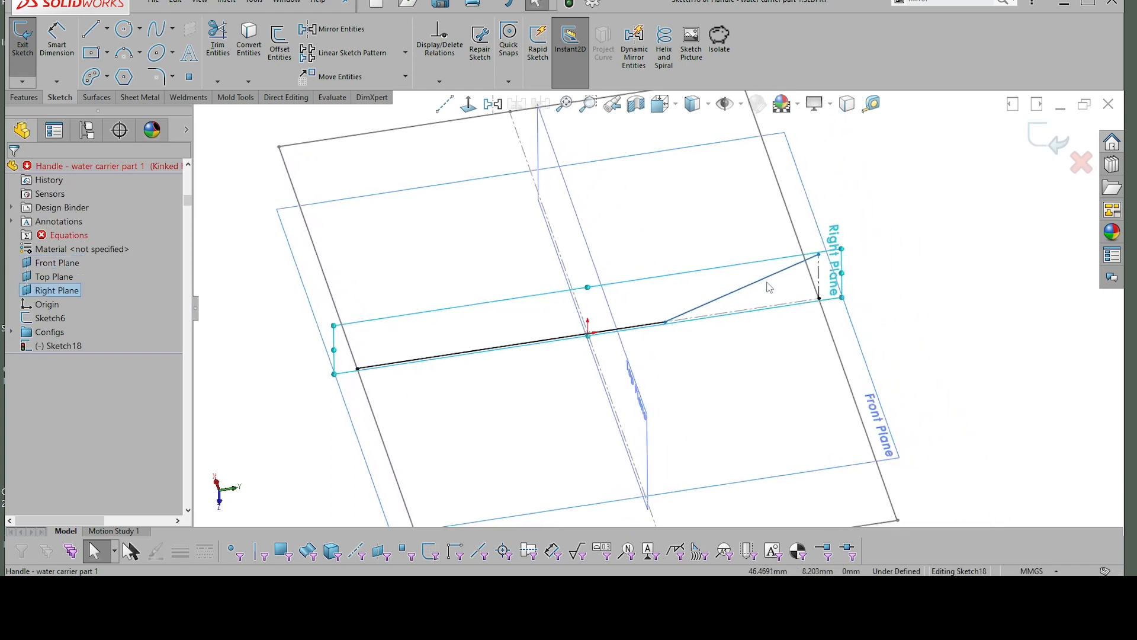
{"action": "left_click", "coordinate": [767, 278]}
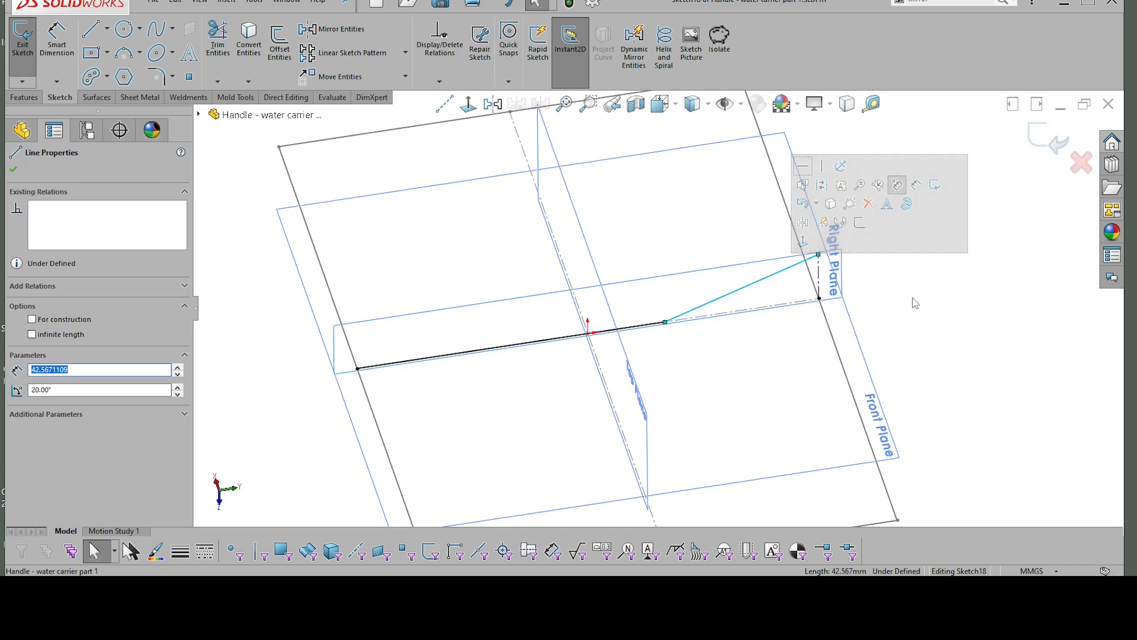
{"action": "right_click", "coordinate": [916, 303]}
{"action": "left_click", "coordinate": [891, 248]}
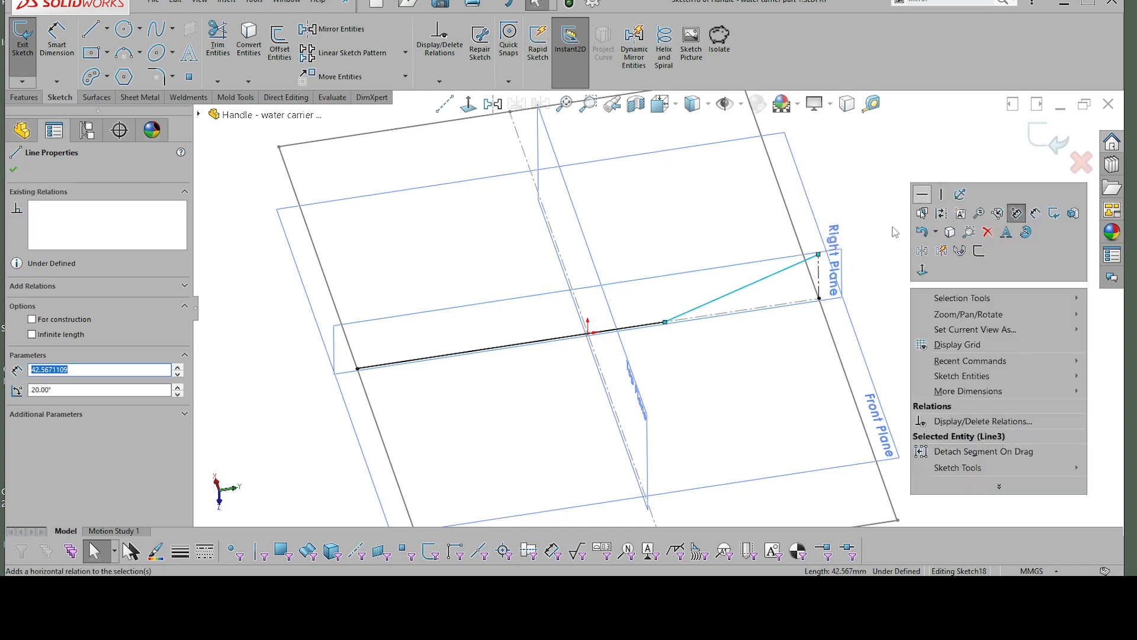
{"action": "right_click_drag", "start_coordinate": [893, 232], "coordinate": [891, 185]}
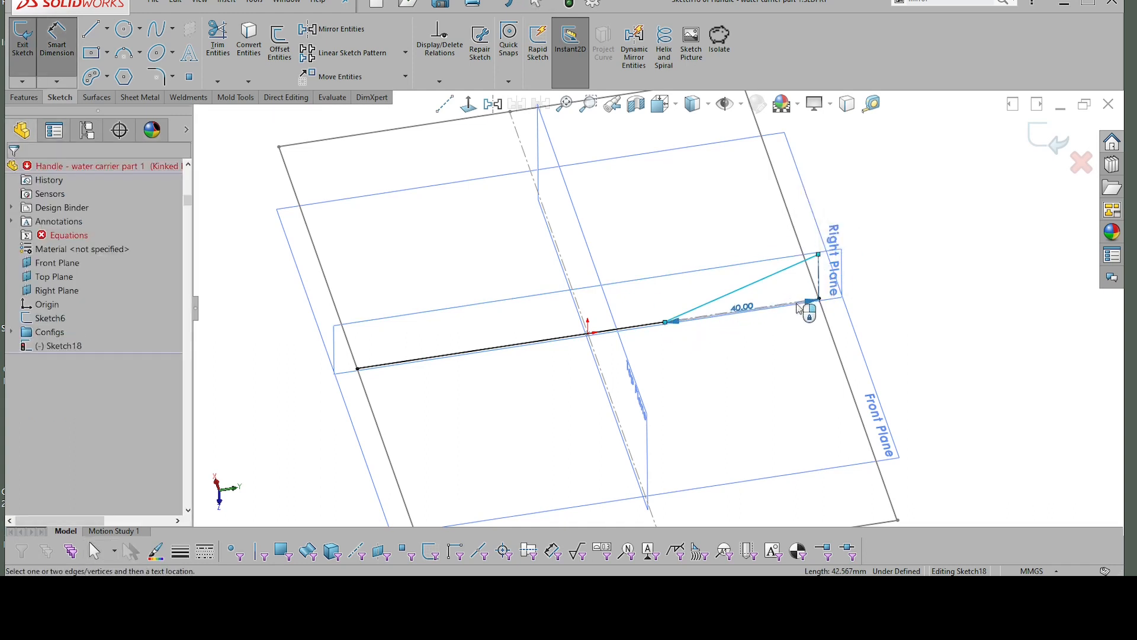
{"action": "left_click", "coordinate": [800, 306]}
{"action": "left_click", "coordinate": [872, 259]}
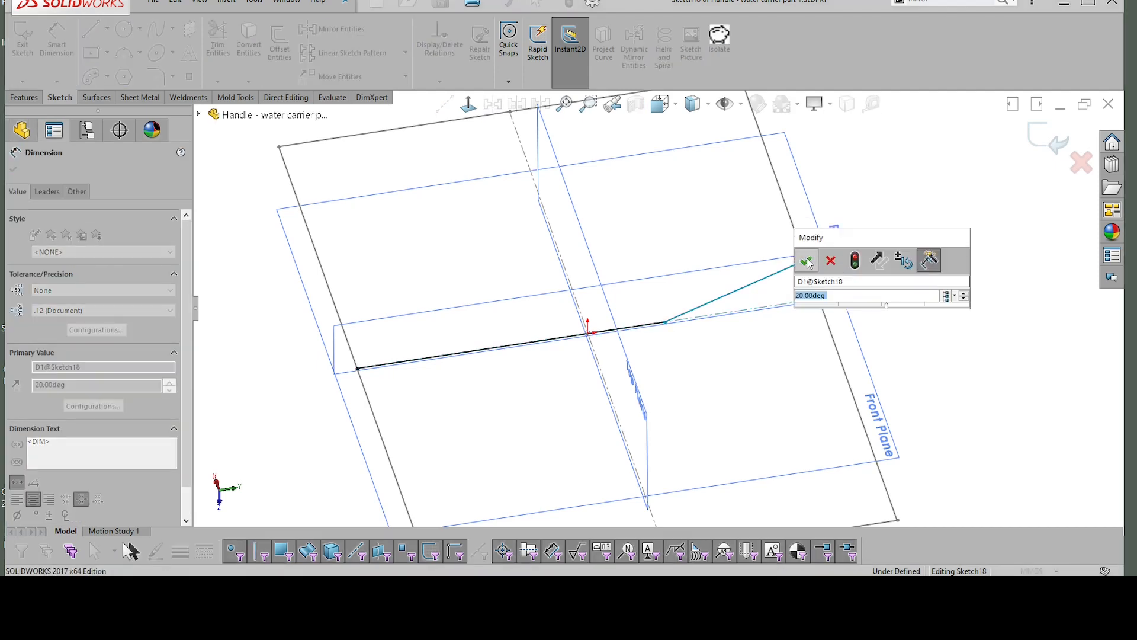
{"action": "left_click", "coordinate": [808, 263]}
{"action": "key", "text": "Escape"}
Step: Delete the vertical construction line beneath the outer endpoint of the kinked line
{"action": "scroll", "coordinate": [825, 263], "scroll_direction": "down", "scroll_amount": 2}
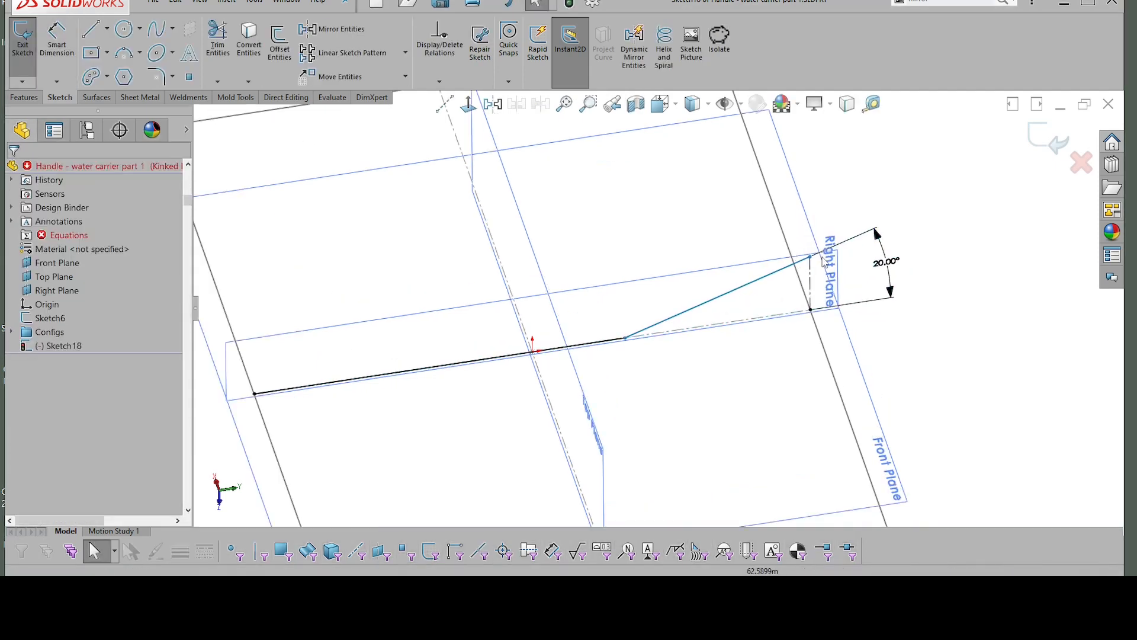
{"action": "left_click", "coordinate": [811, 275]}
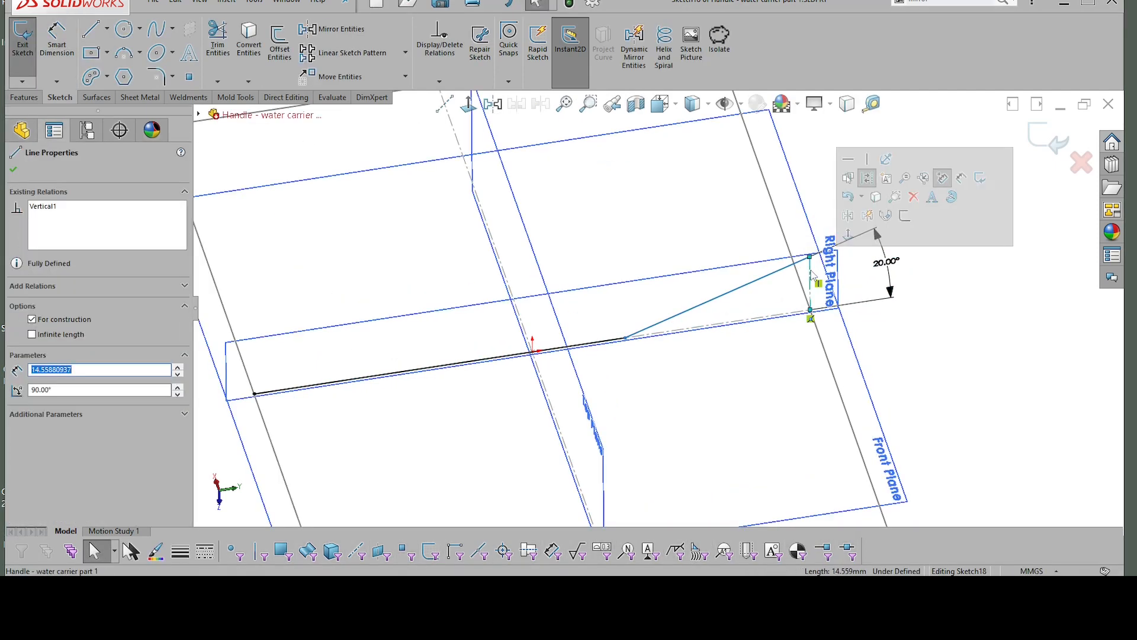
{"action": "key", "text": "Escape"}
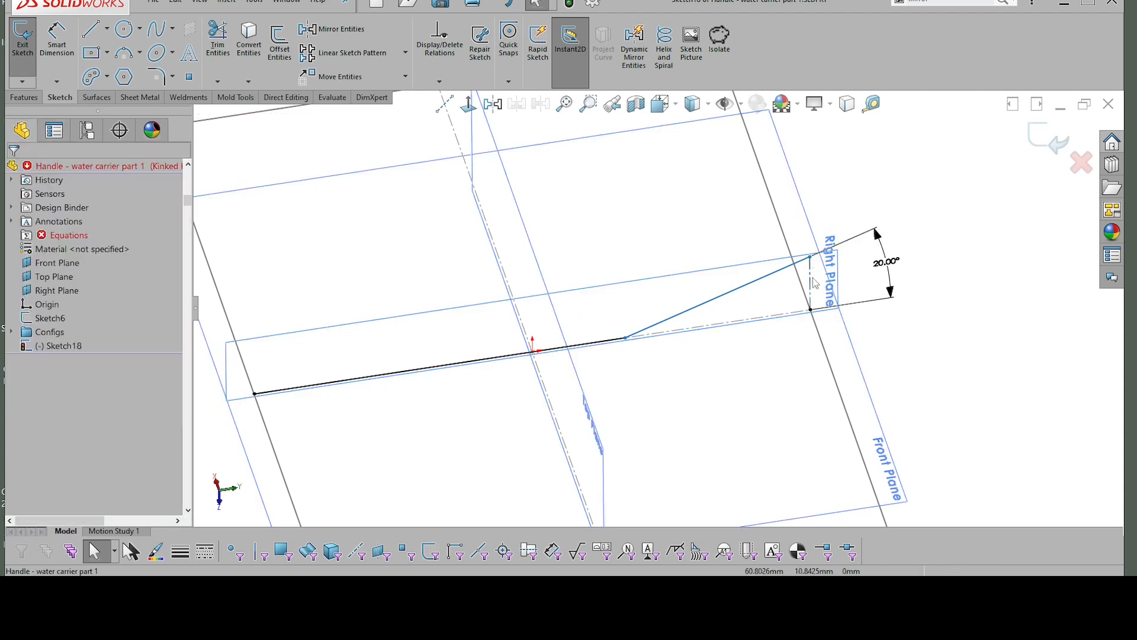
{"action": "left_click", "coordinate": [809, 260]}
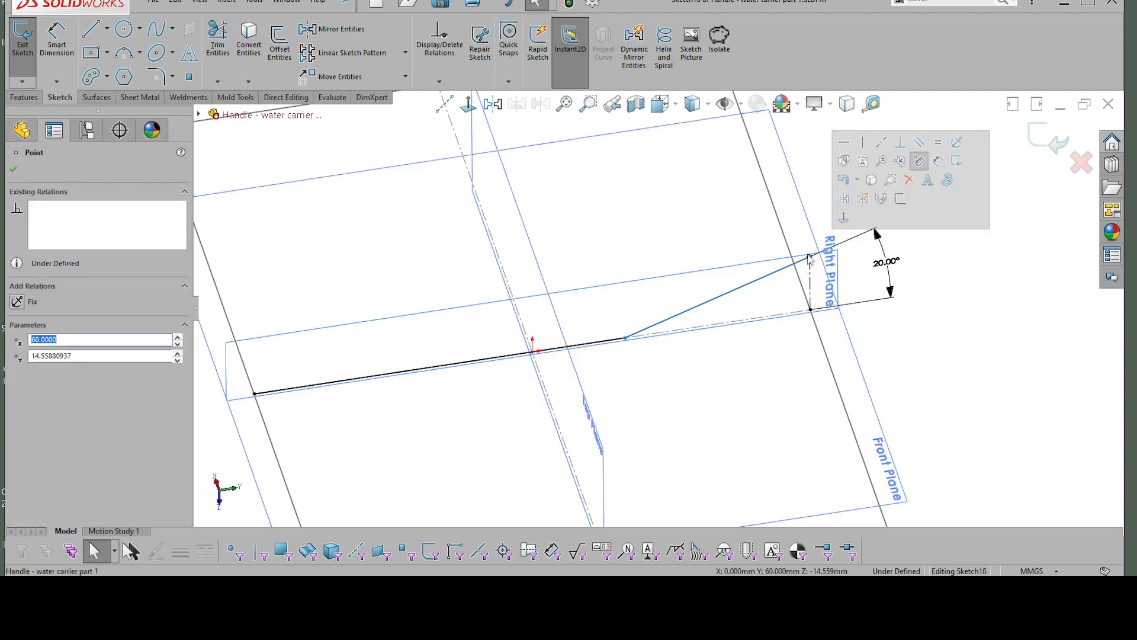
{"action": "left_click", "coordinate": [807, 260], "text": "ctrl"}
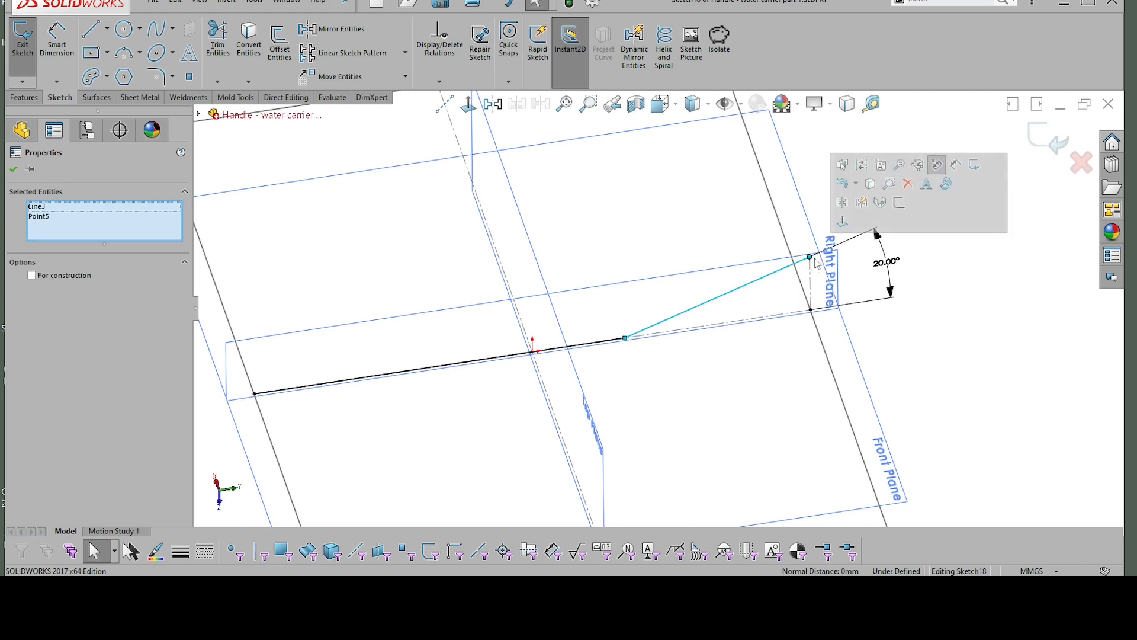
{"action": "left_click", "coordinate": [815, 261]}
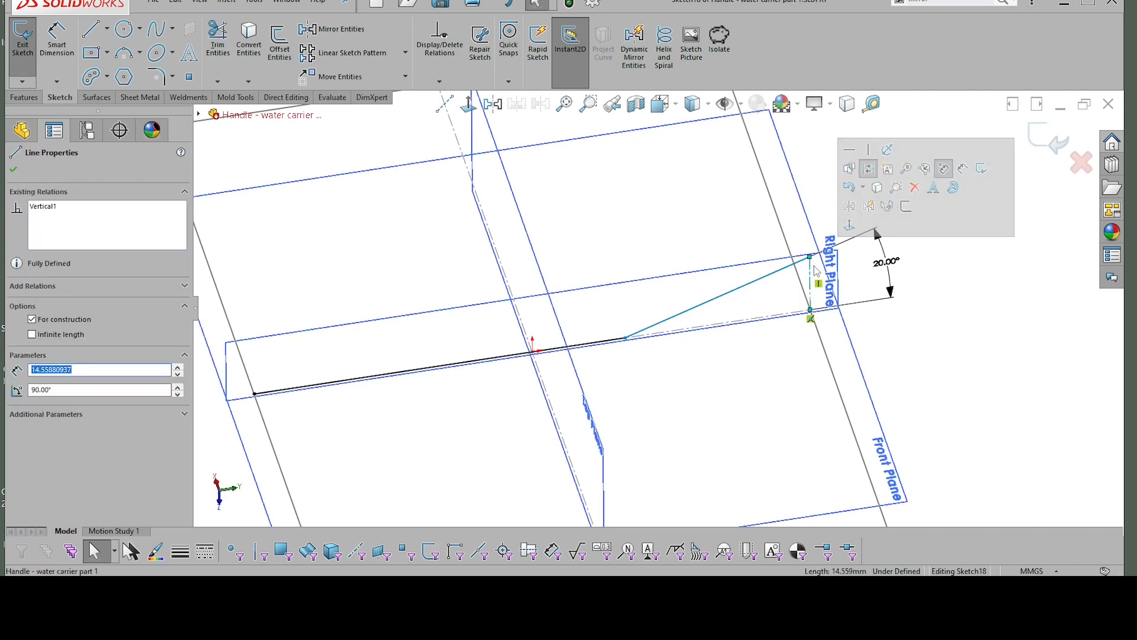
{"action": "left_click", "coordinate": [811, 269]}
{"action": "key", "text": "Delete"}
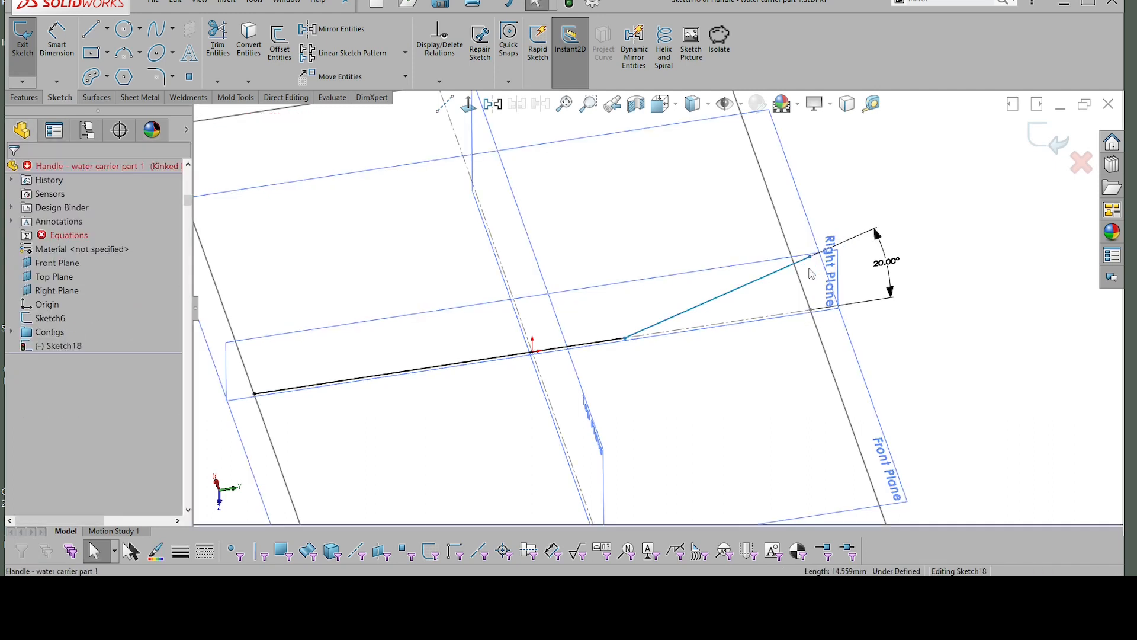
Step: Dimension the vertical distance from the origin to the kinked line's outer endpoint, accepting the current value
{"action": "scroll", "coordinate": [929, 245], "scroll_direction": "up", "scroll_amount": 1}
{"action": "scroll", "coordinate": [930, 244], "scroll_direction": "down", "scroll_amount": 1}
{"action": "right_click_drag", "start_coordinate": [935, 206], "coordinate": [919, 145]}
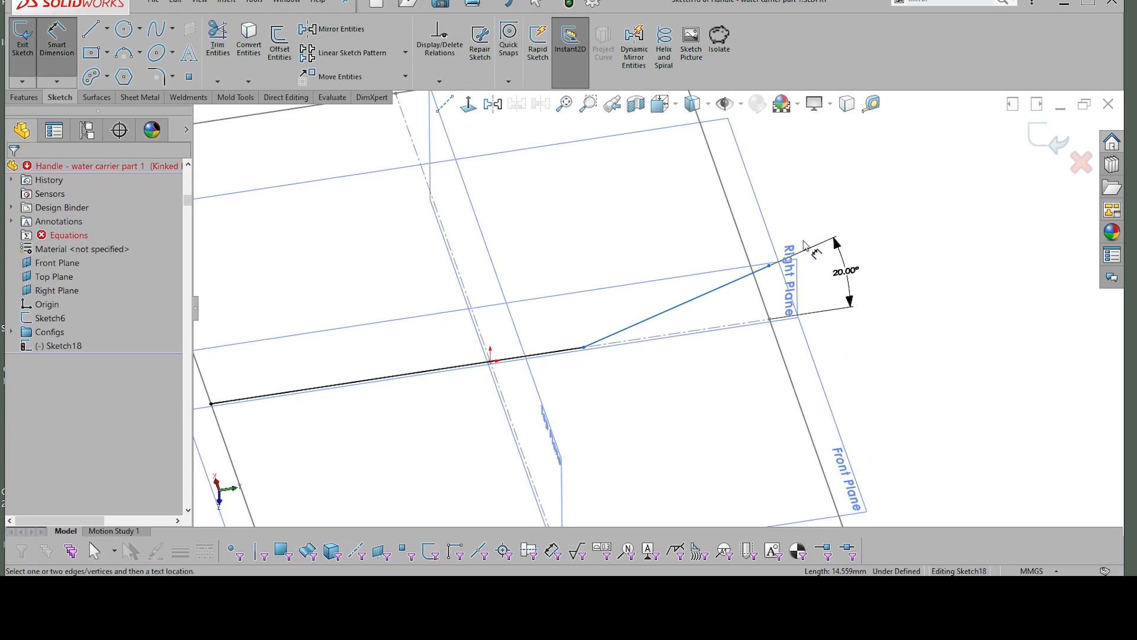
{"action": "left_click", "coordinate": [772, 268]}
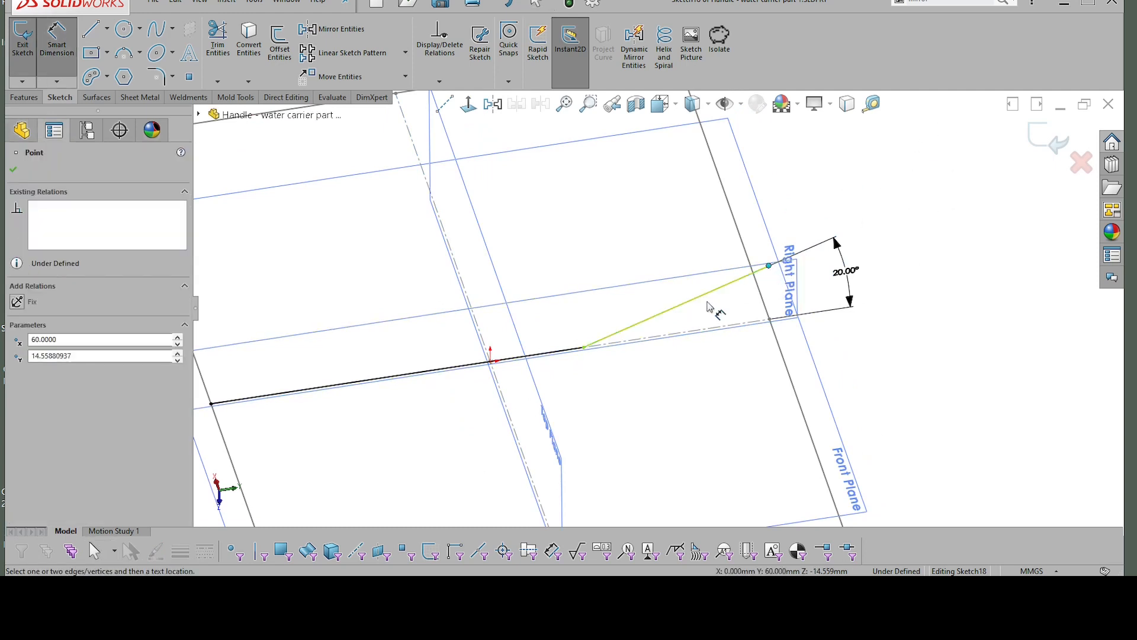
{"action": "left_click", "coordinate": [491, 362]}
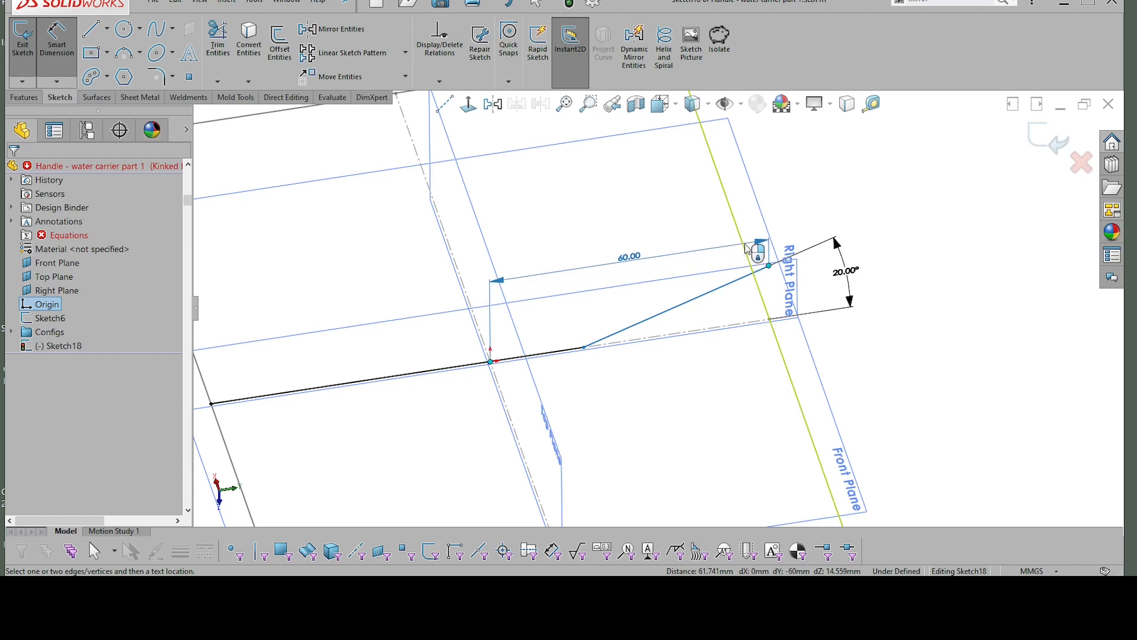
{"action": "left_click", "coordinate": [794, 295]}
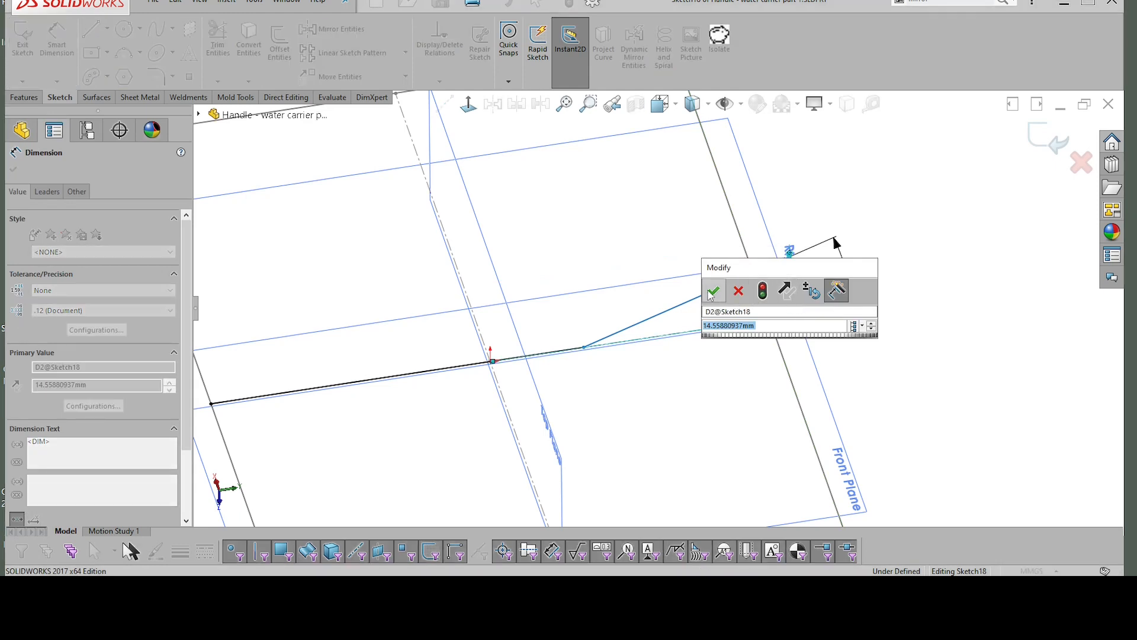
{"action": "left_click", "coordinate": [712, 292]}
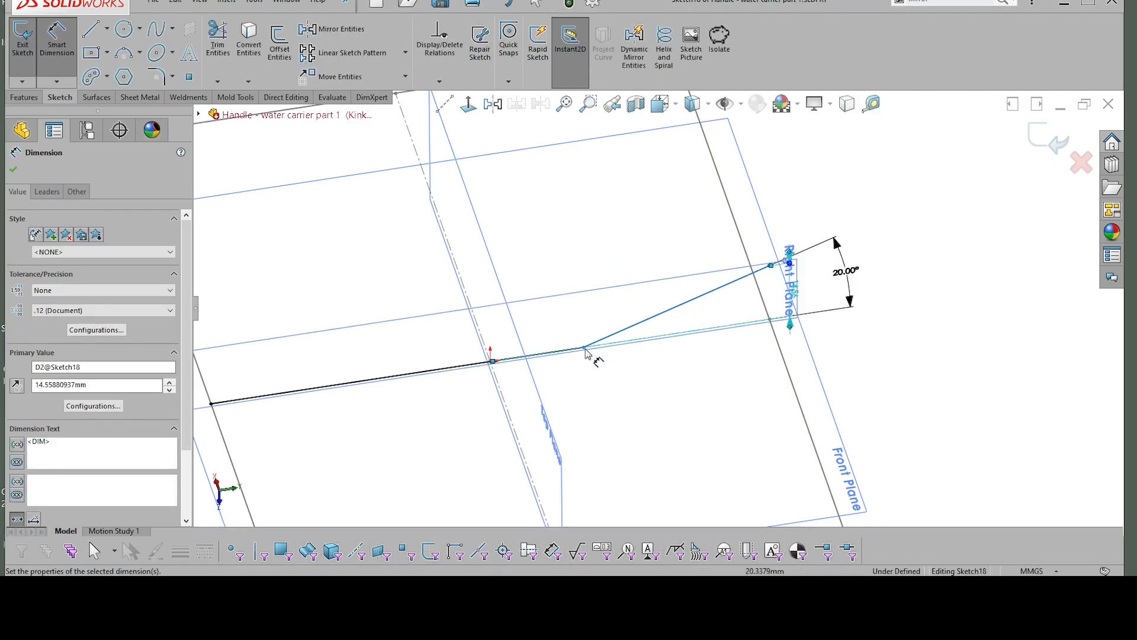
Step: Dimension the horizontal distance from the origin to the kink point, accepting the current value
{"action": "left_click", "coordinate": [586, 350]}
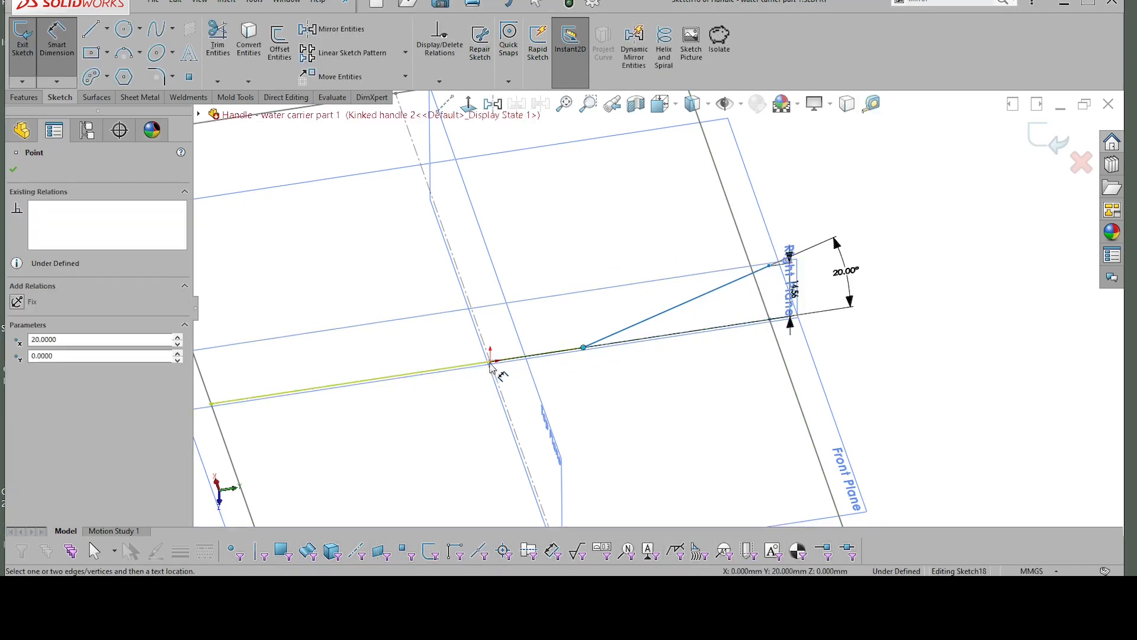
{"action": "left_click", "coordinate": [491, 362]}
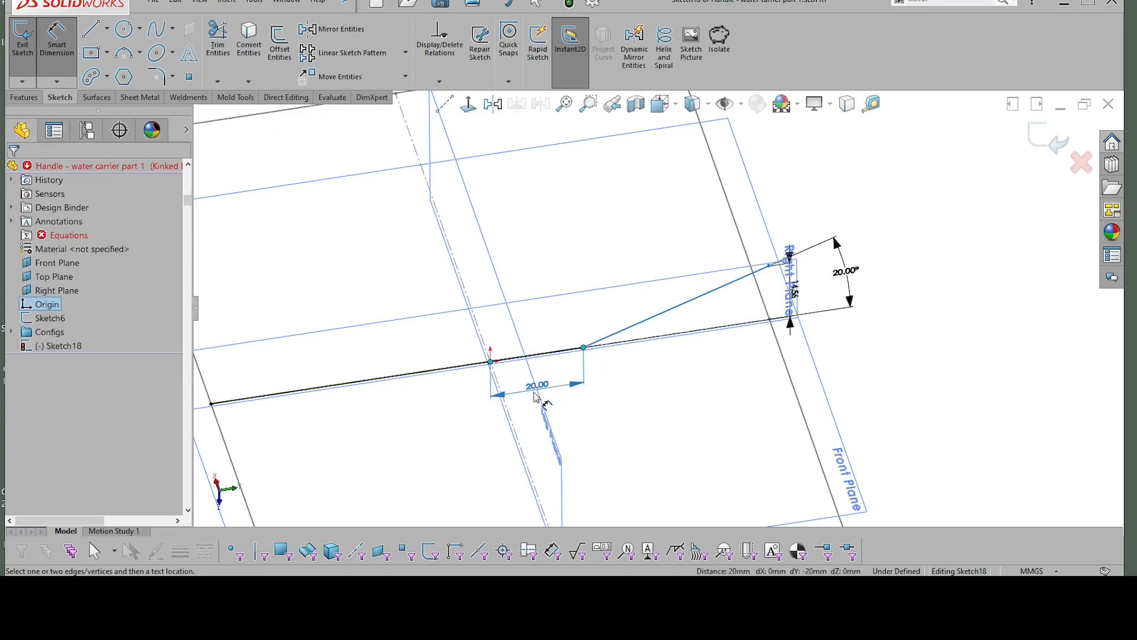
{"action": "left_click", "coordinate": [539, 395]}
{"action": "left_click", "coordinate": [460, 389]}
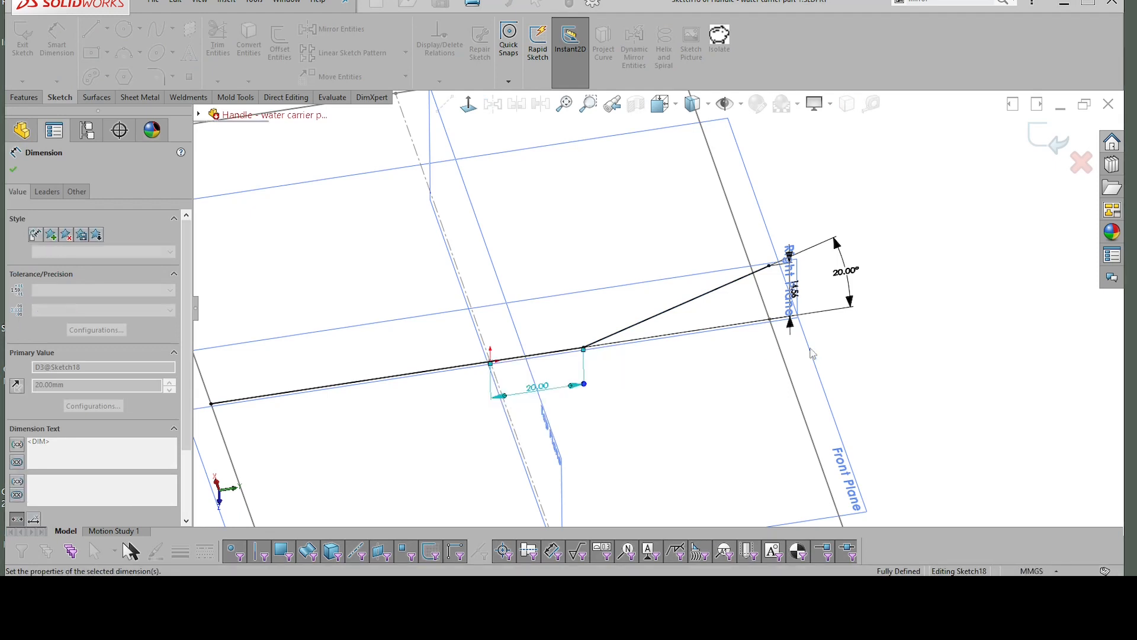
{"action": "left_click", "coordinate": [903, 325]}
{"action": "scroll", "coordinate": [812, 329], "scroll_direction": "up", "scroll_amount": 1}
{"action": "scroll", "coordinate": [825, 279], "scroll_direction": "down", "scroll_amount": 1}
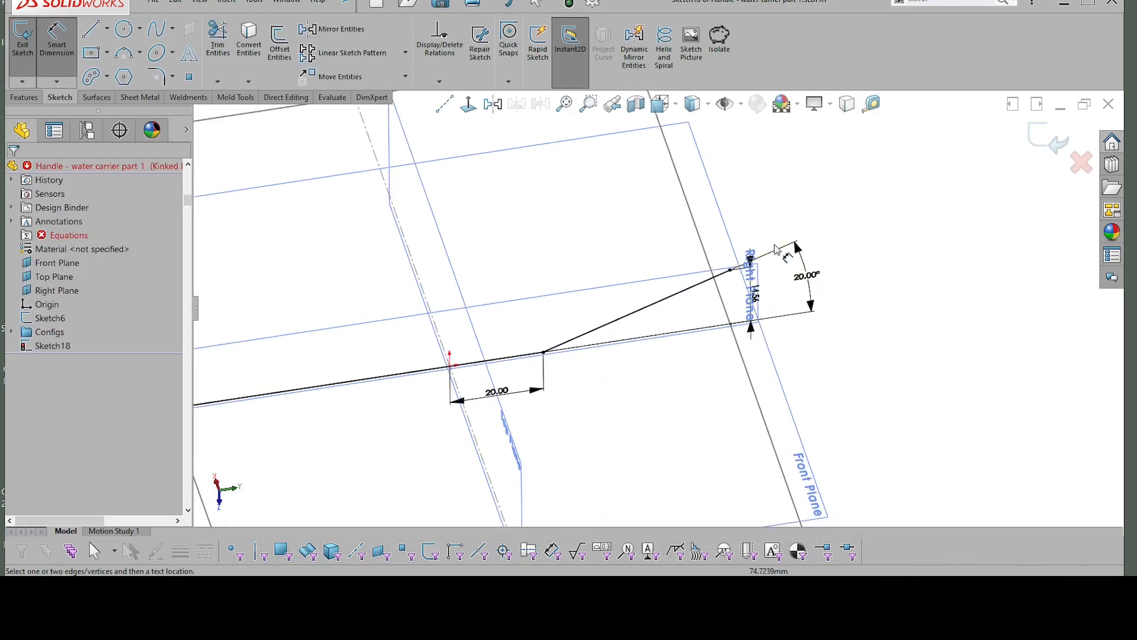
{"action": "scroll", "coordinate": [752, 268], "scroll_direction": "up", "scroll_amount": 3}
{"action": "key", "text": "Escape"}
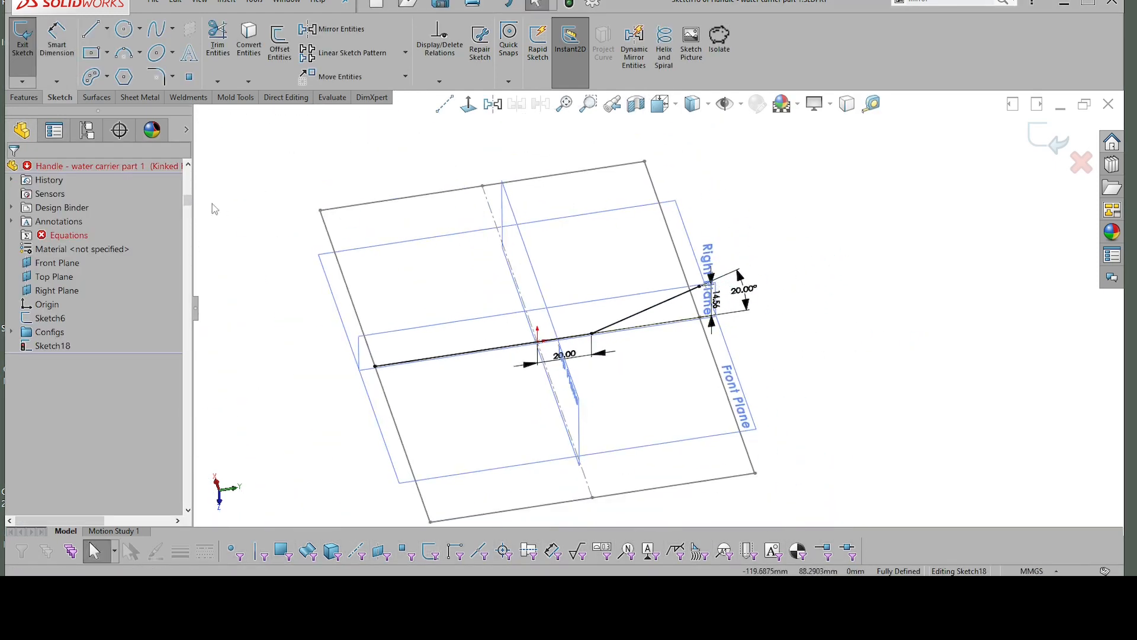
Step: Hide the Front, Top and Right planes while keeping the Sketch6 outline displayed
{"action": "left_click", "coordinate": [70, 263]}
{"action": "left_click", "coordinate": [52, 290], "text": "shift"}
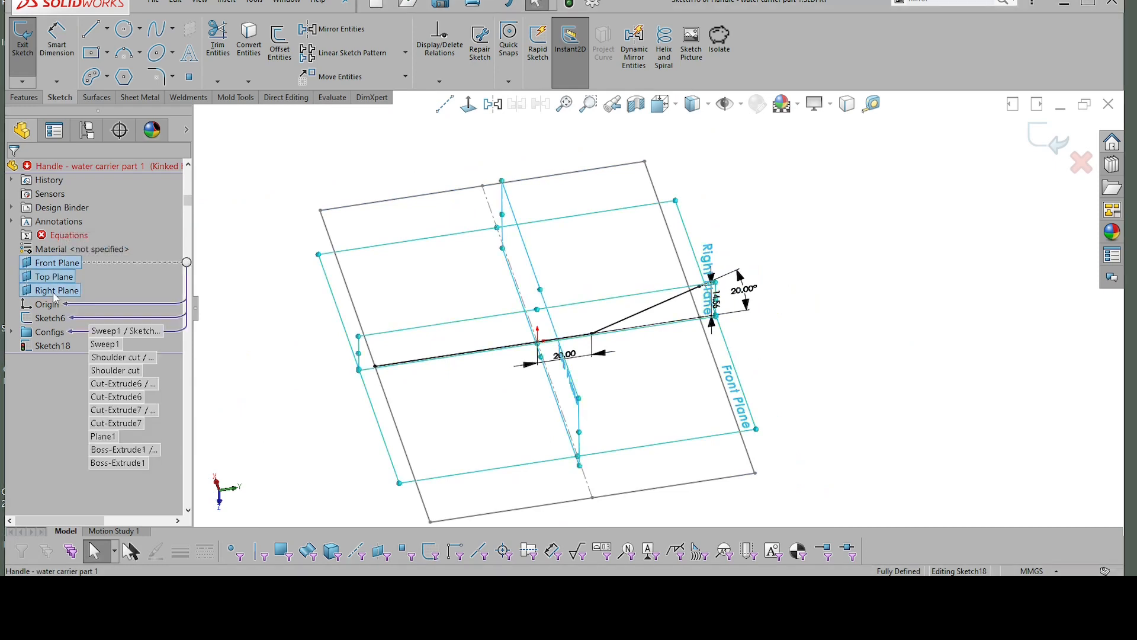
{"action": "left_click", "coordinate": [65, 272]}
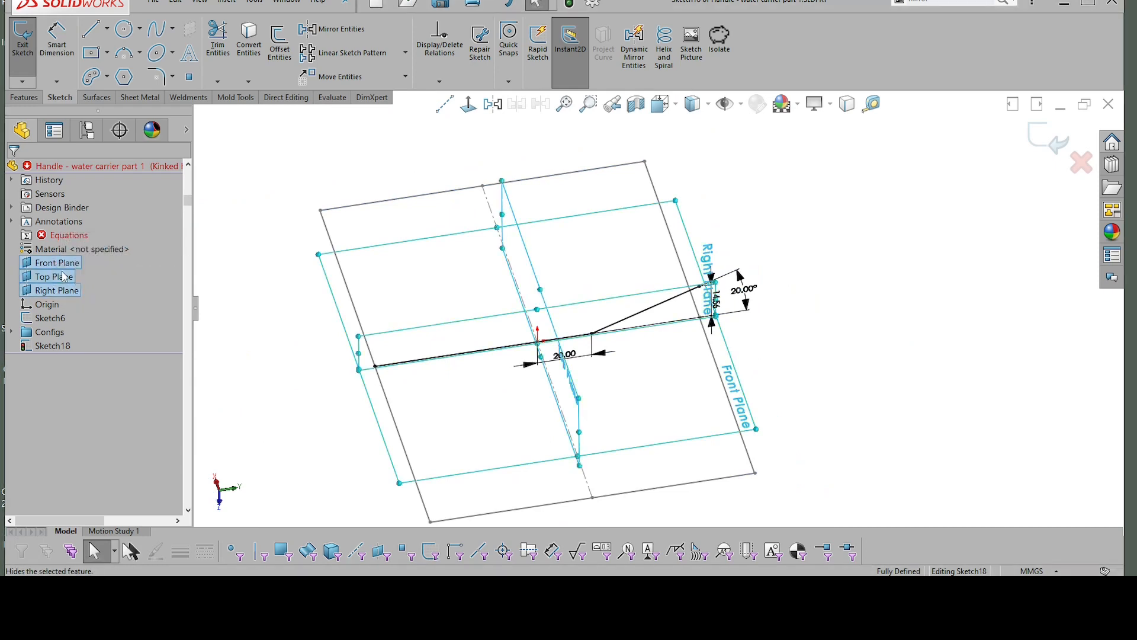
{"action": "left_click", "coordinate": [670, 244]}
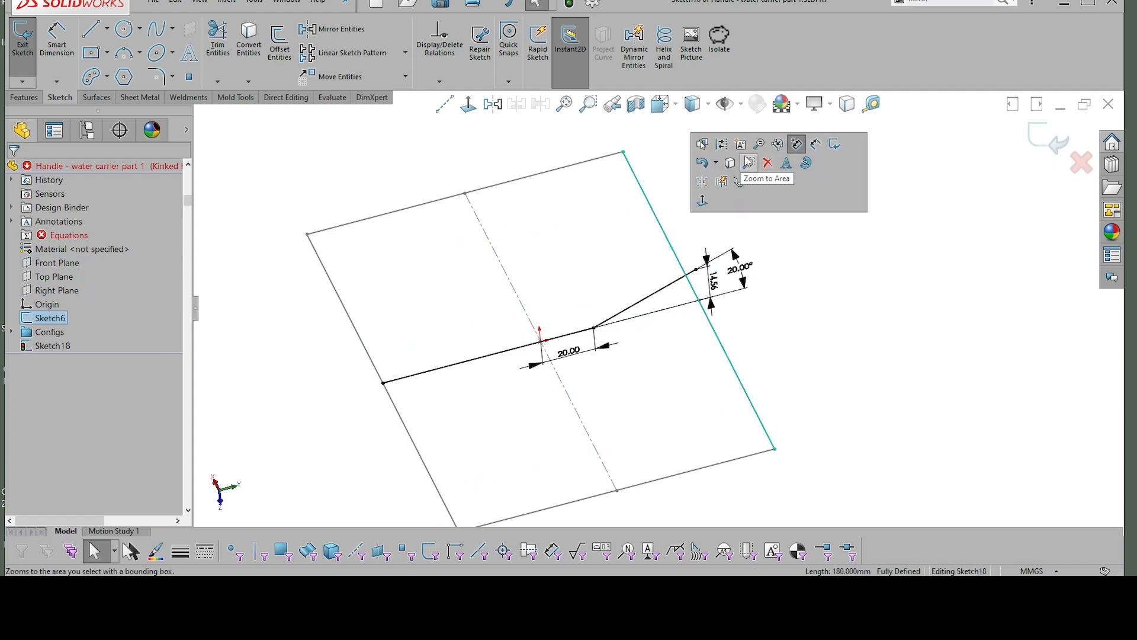
{"action": "left_click", "coordinate": [800, 298]}
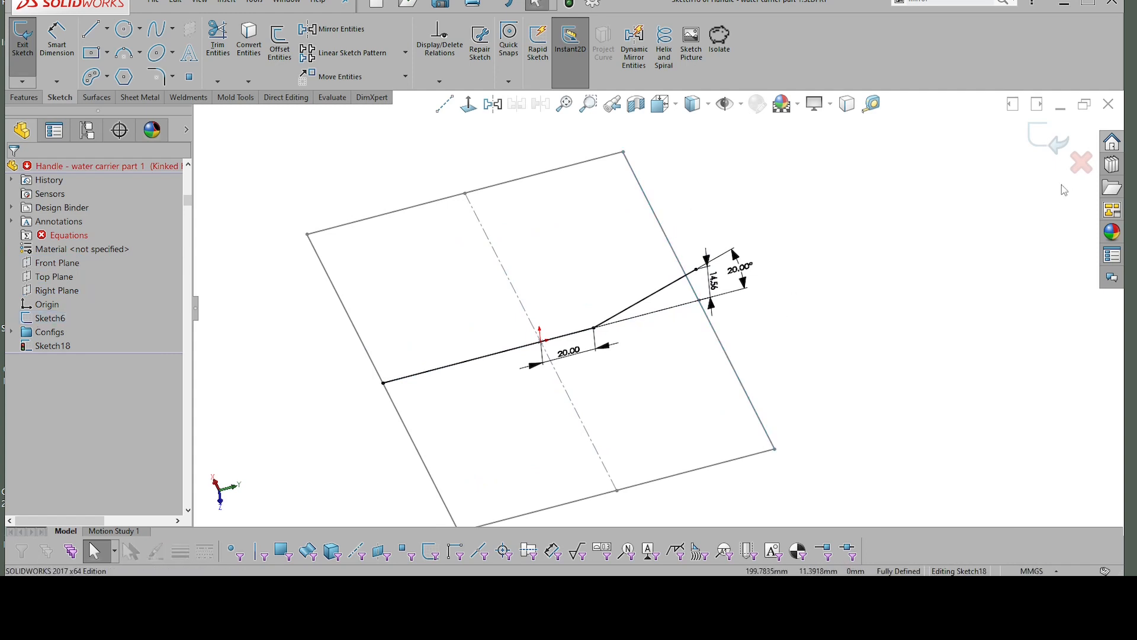
Step: Finish editing the kinked path sketch and hide the Sketch6 outline
{"action": "left_click", "coordinate": [1050, 141]}
{"action": "left_click", "coordinate": [716, 342]}
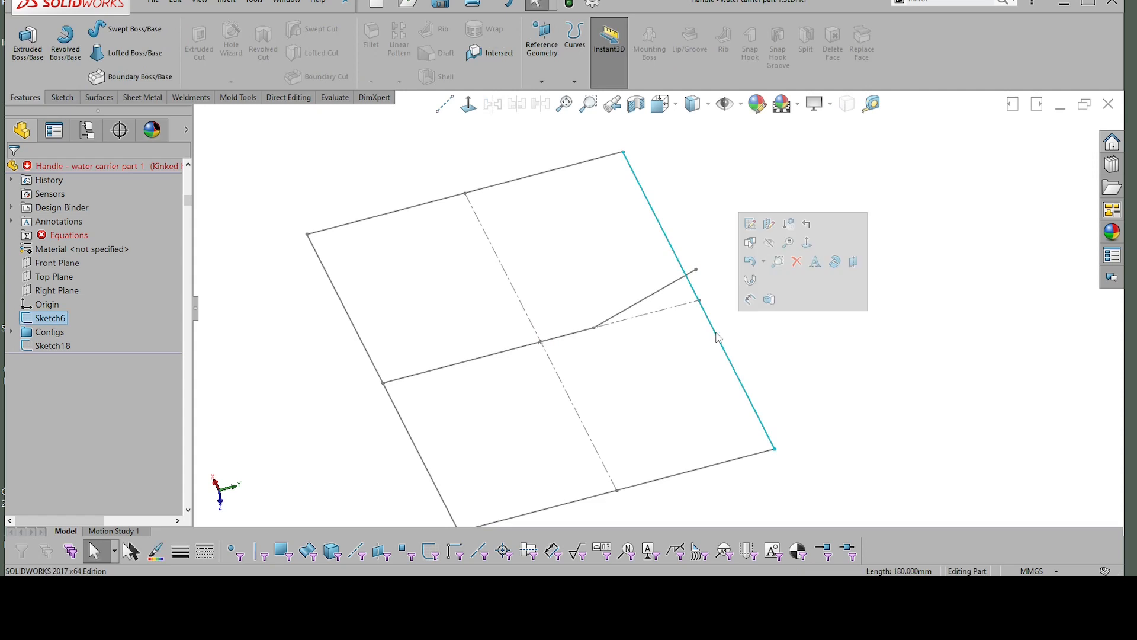
{"action": "left_click", "coordinate": [770, 244]}
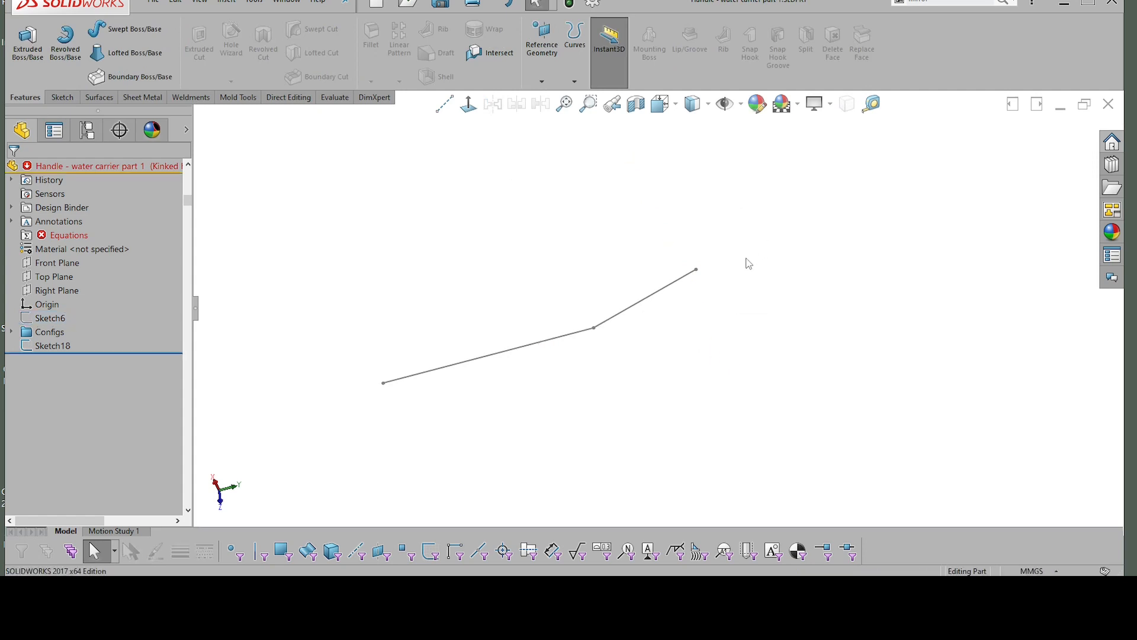
Step: Set up a thin boss extrusion of the kinked path sketch, 20 mm thick in one direction, with the thickness direction reversed
{"action": "left_click", "coordinate": [704, 308]}
{"action": "middle_click_drag", "start_coordinate": [705, 310], "coordinate": [745, 278]}
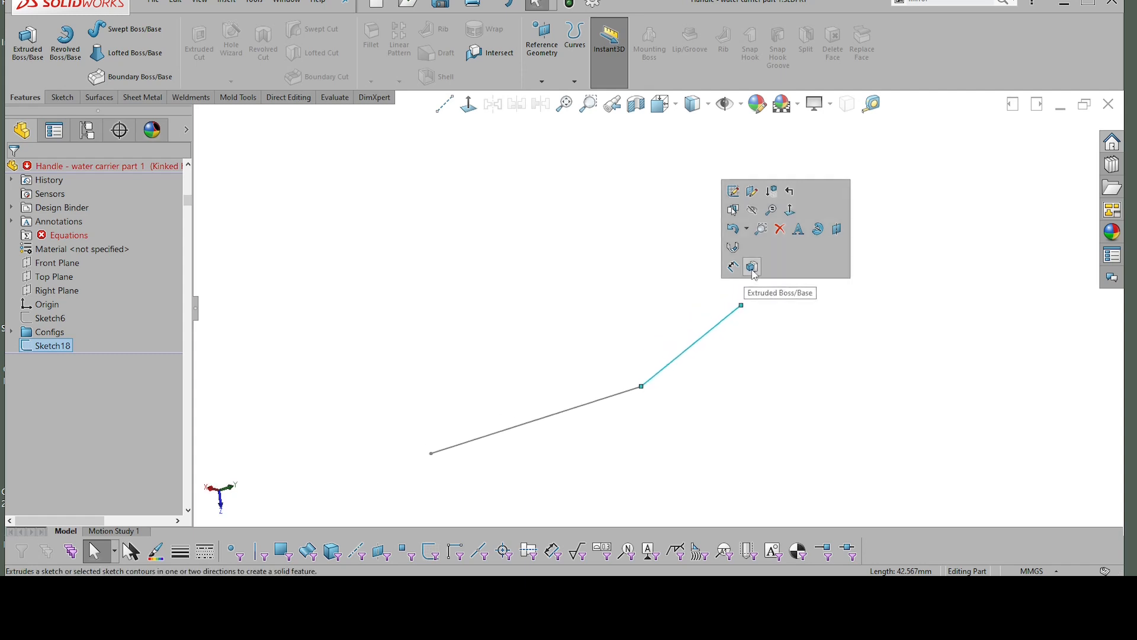
{"action": "left_click", "coordinate": [753, 267]}
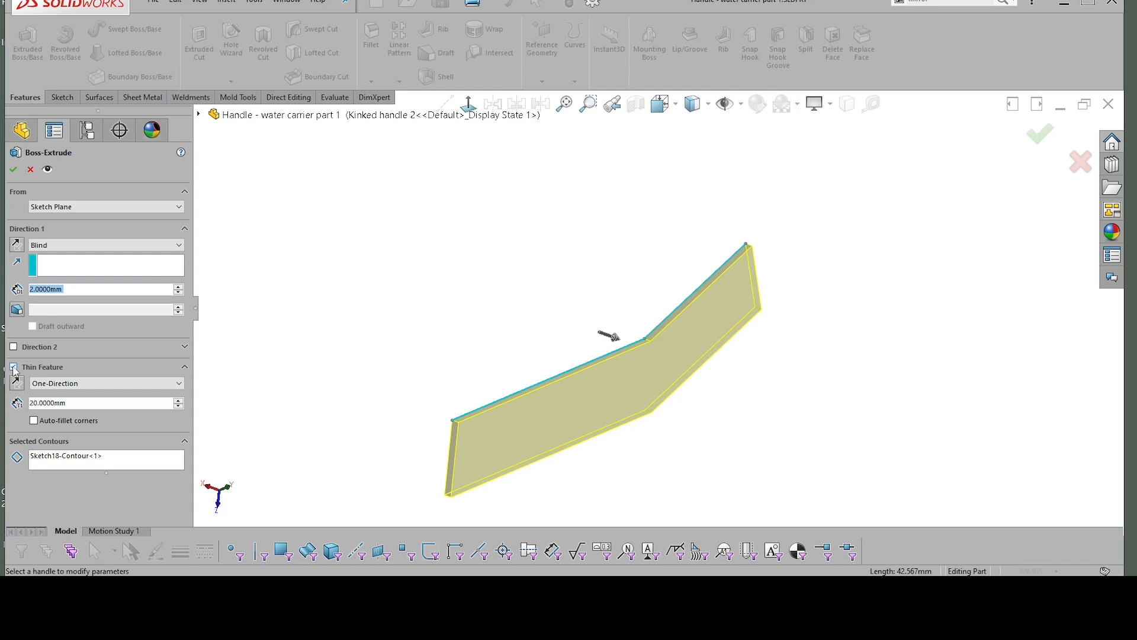
{"action": "left_click", "coordinate": [13, 368]}
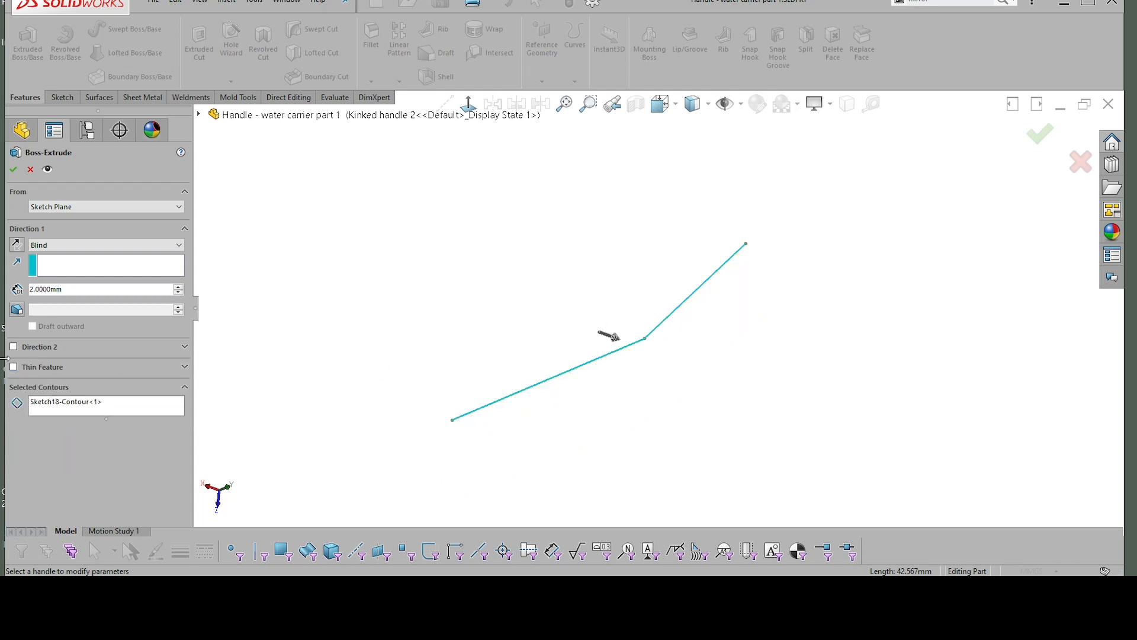
{"action": "left_click", "coordinate": [14, 368]}
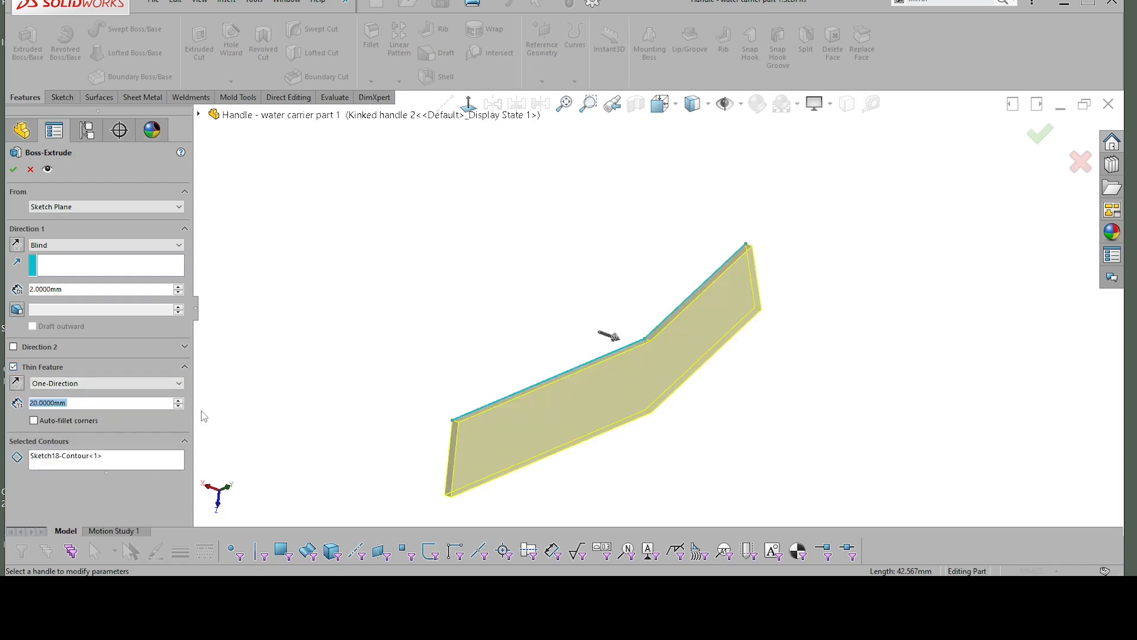
{"action": "left_click", "coordinate": [178, 406]}
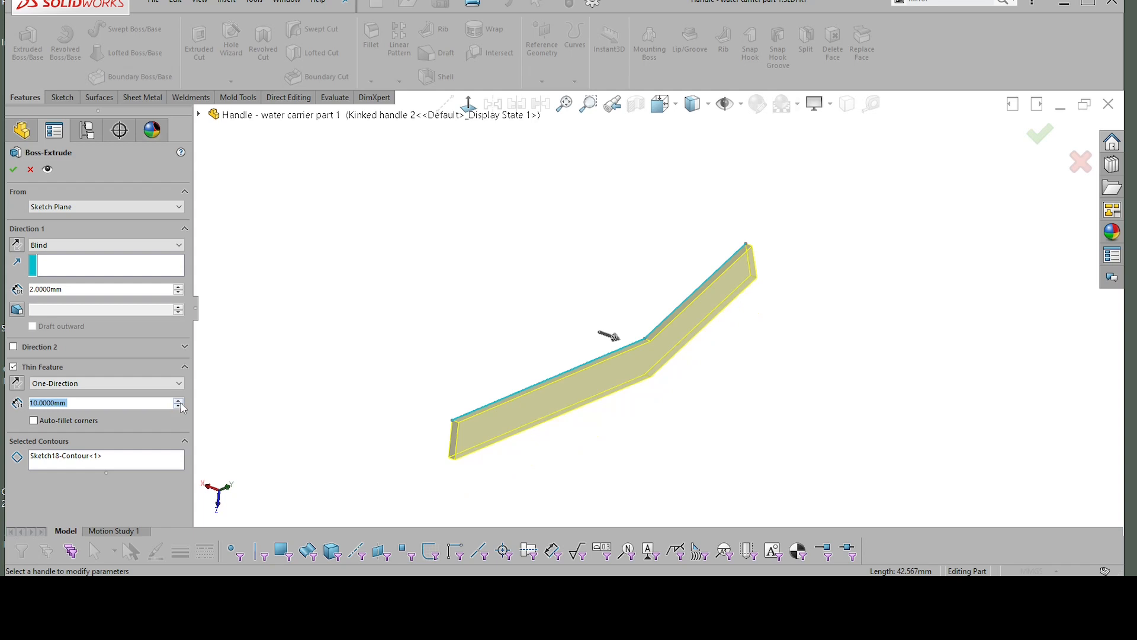
{"action": "left_click", "coordinate": [178, 400]}
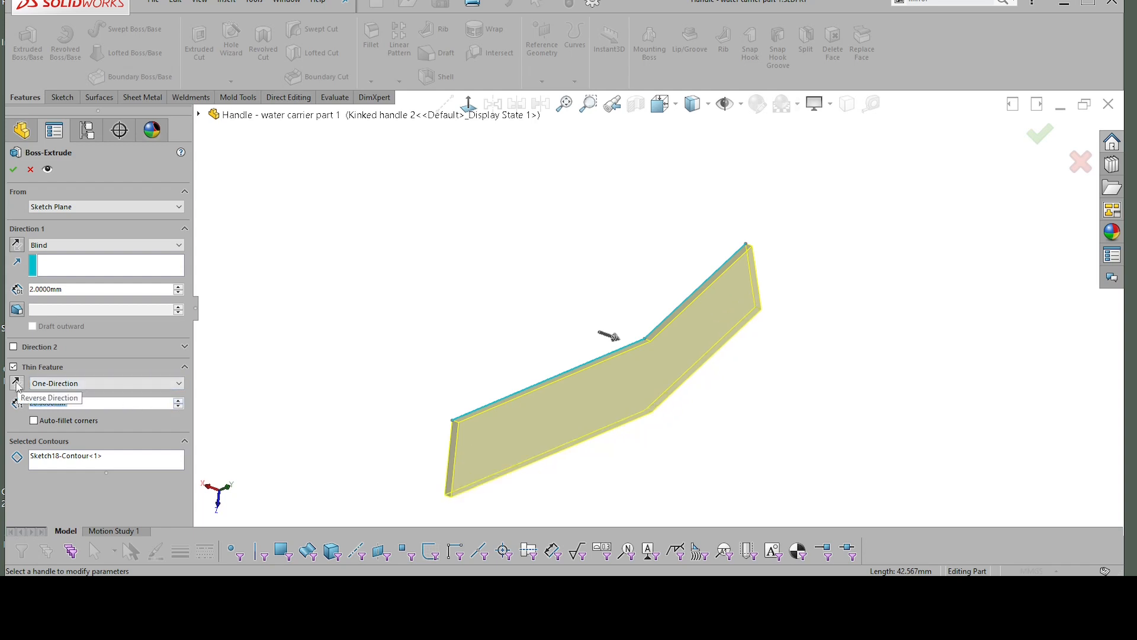
{"action": "left_click", "coordinate": [17, 383]}
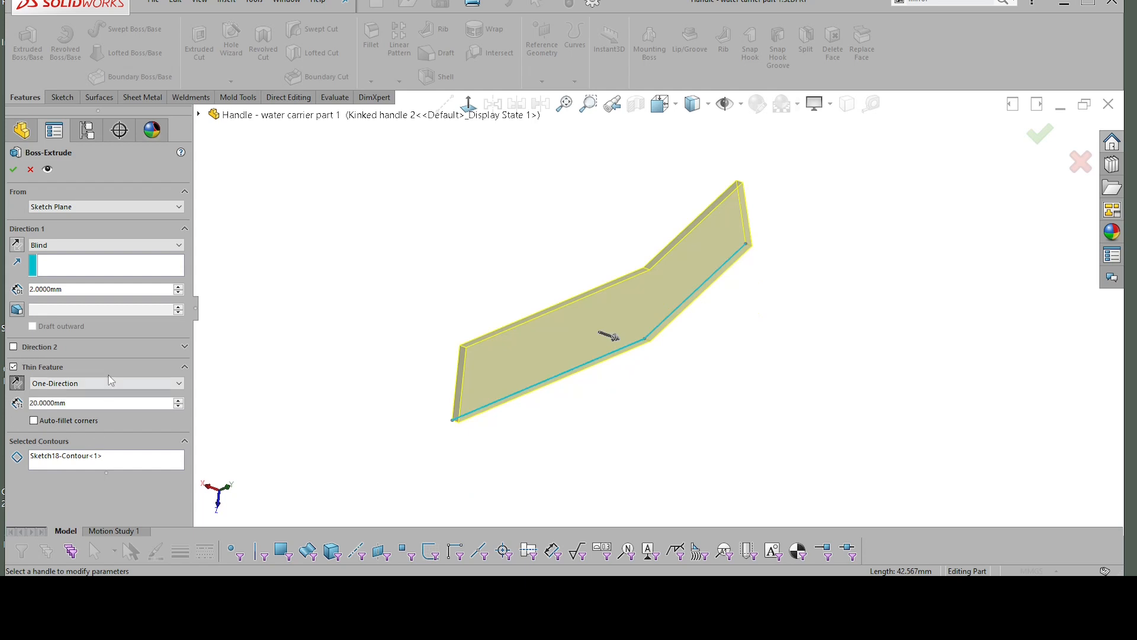
Step: Try the auto-fillet corners option and blind depths of 100 mm and 10 mm for the thin extrusion
{"action": "left_click", "coordinate": [34, 420]}
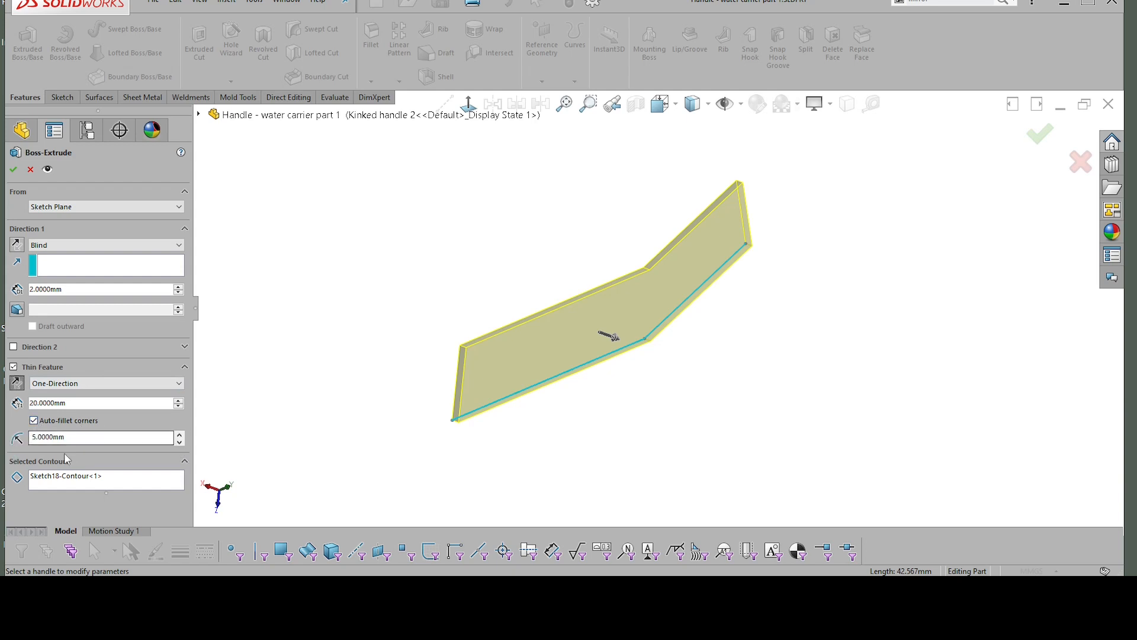
{"action": "left_click", "coordinate": [34, 421]}
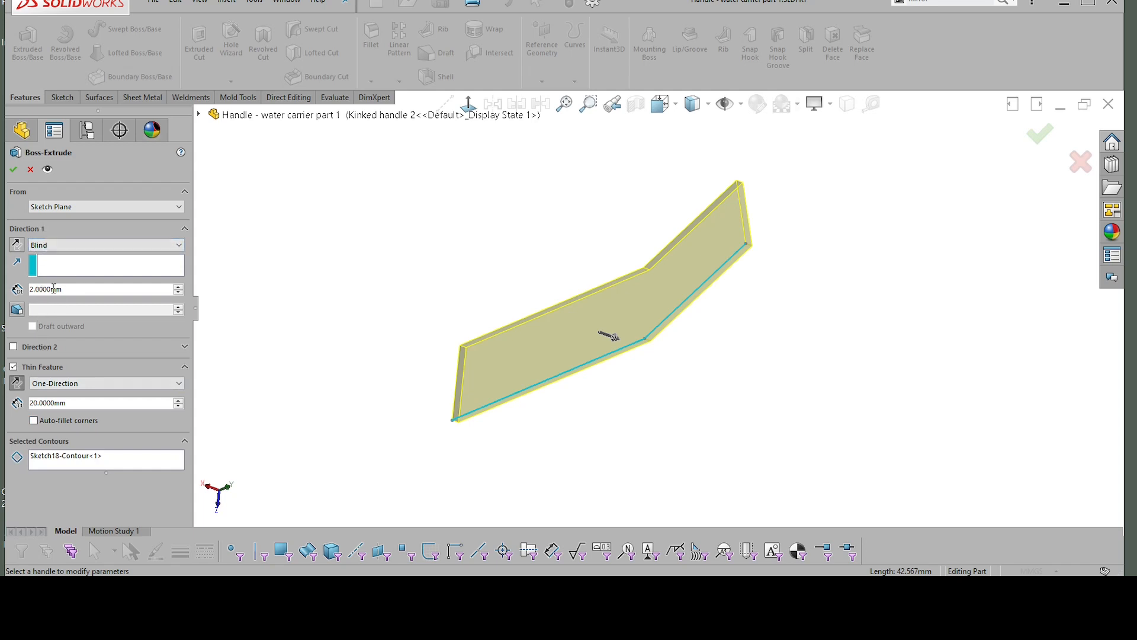
{"action": "left_click_drag", "start_coordinate": [49, 289], "coordinate": [32, 289]}
{"action": "type", "text": "100"}
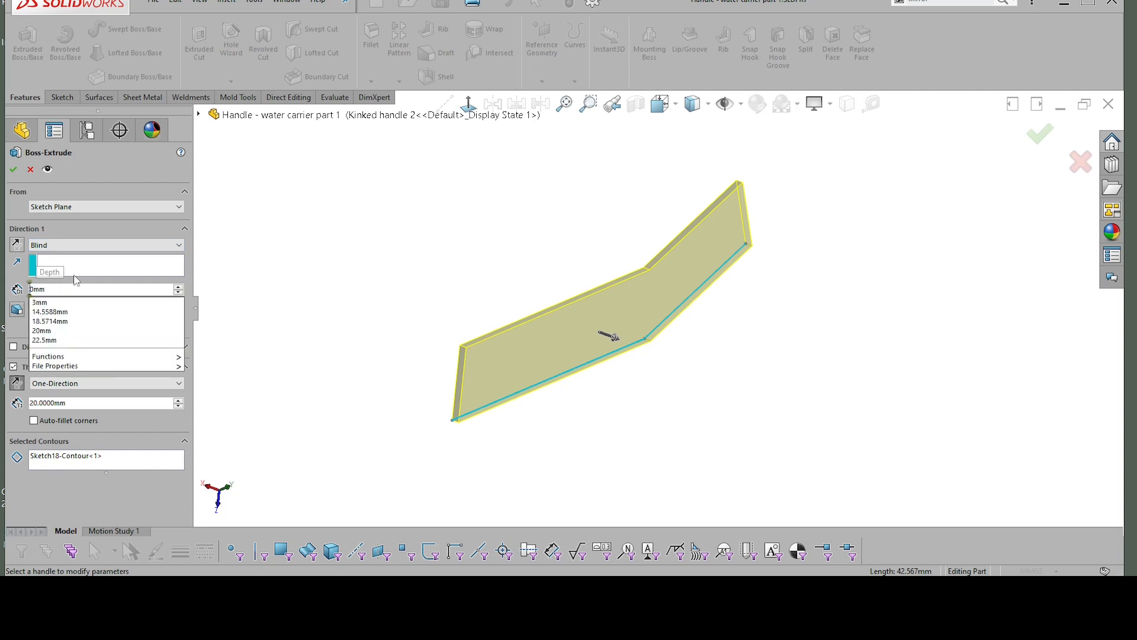
{"action": "key", "text": "Return"}
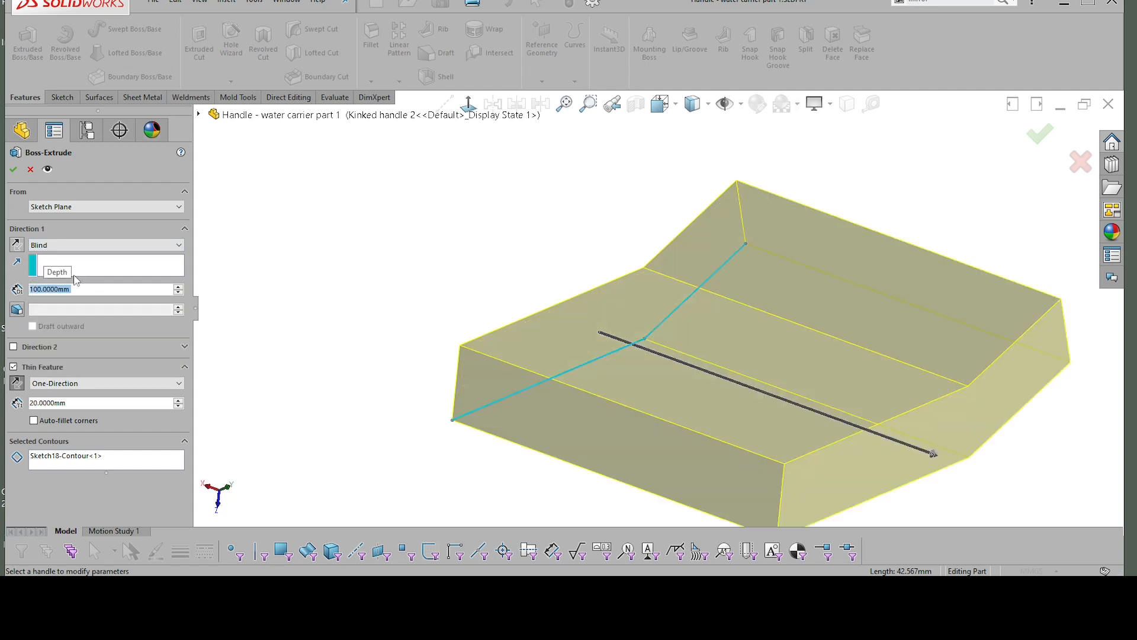
{"action": "left_click", "coordinate": [38, 289]}
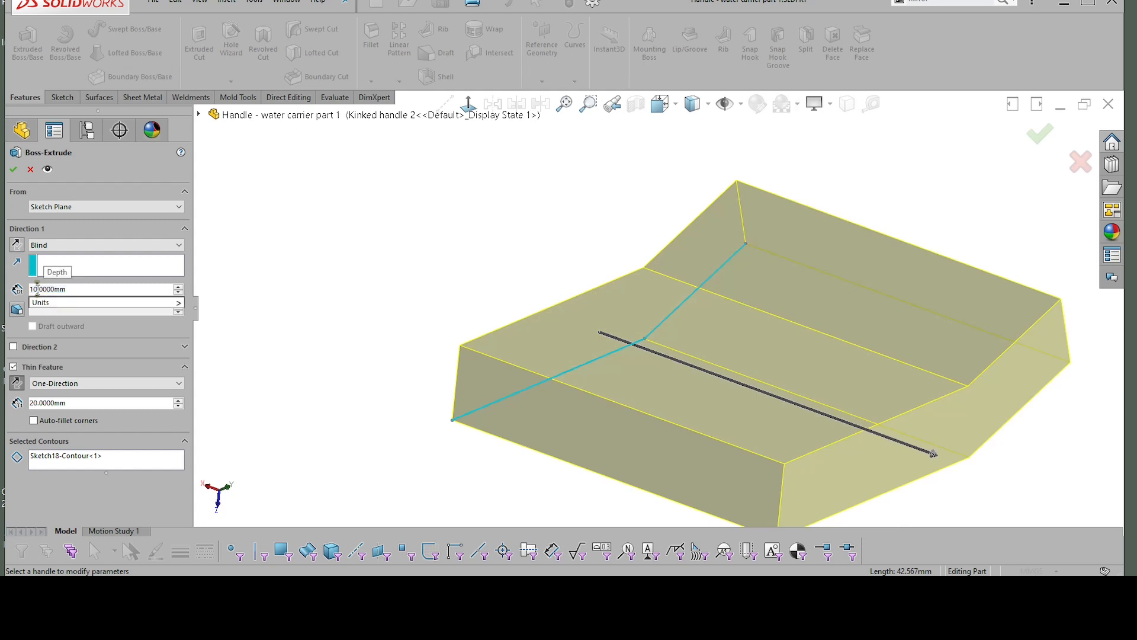
{"action": "key", "text": "Return"}
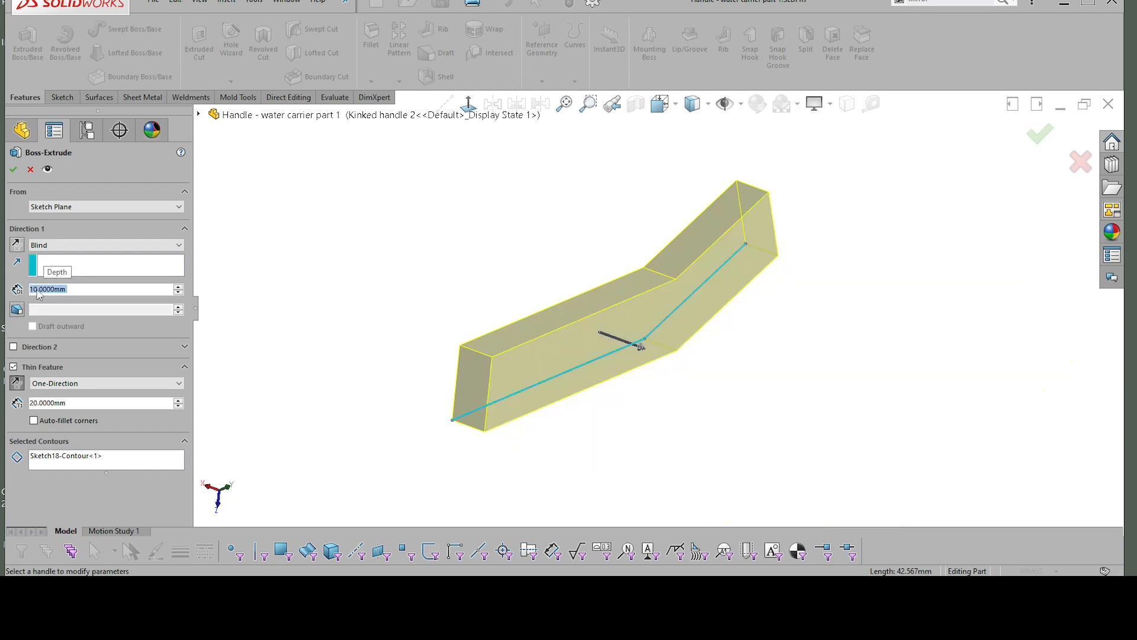
Step: Set the thin extrusion to Mid Plane with a depth of 180 mm and create it
{"action": "left_click", "coordinate": [85, 244]}
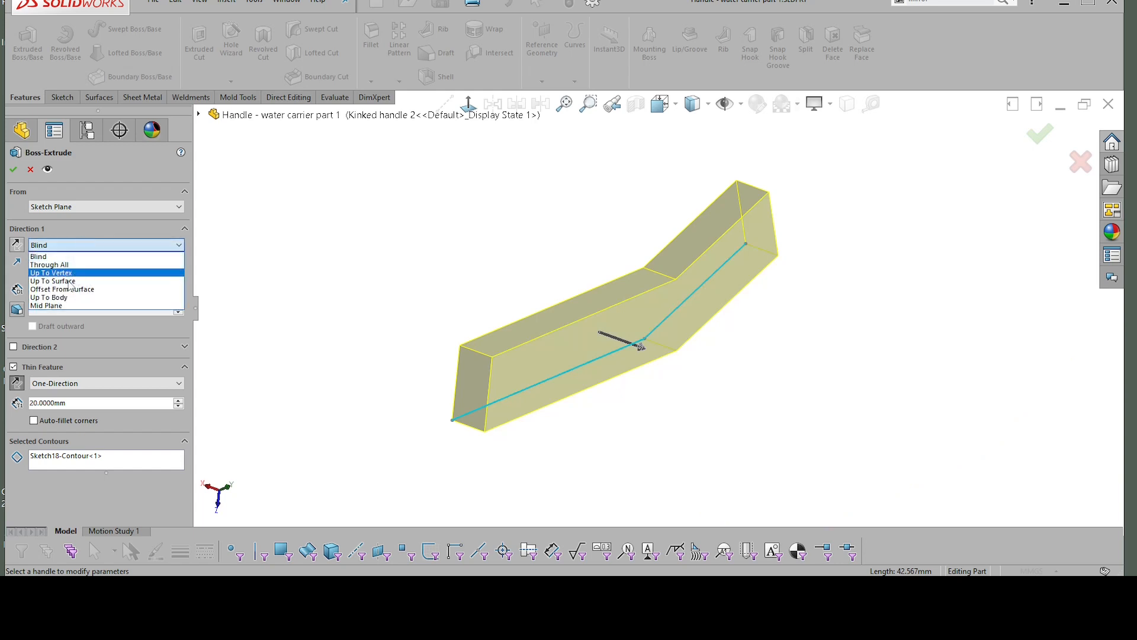
{"action": "left_click", "coordinate": [51, 308]}
{"action": "left_click", "coordinate": [55, 292]}
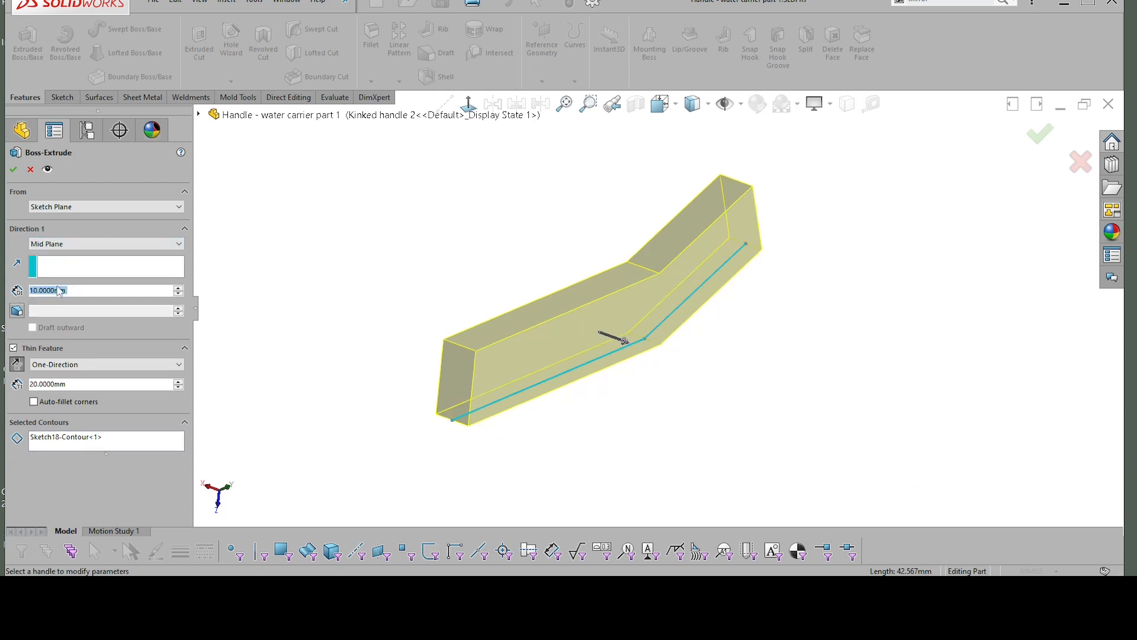
{"action": "type", "text": "180"}
{"action": "key", "text": "Return"}
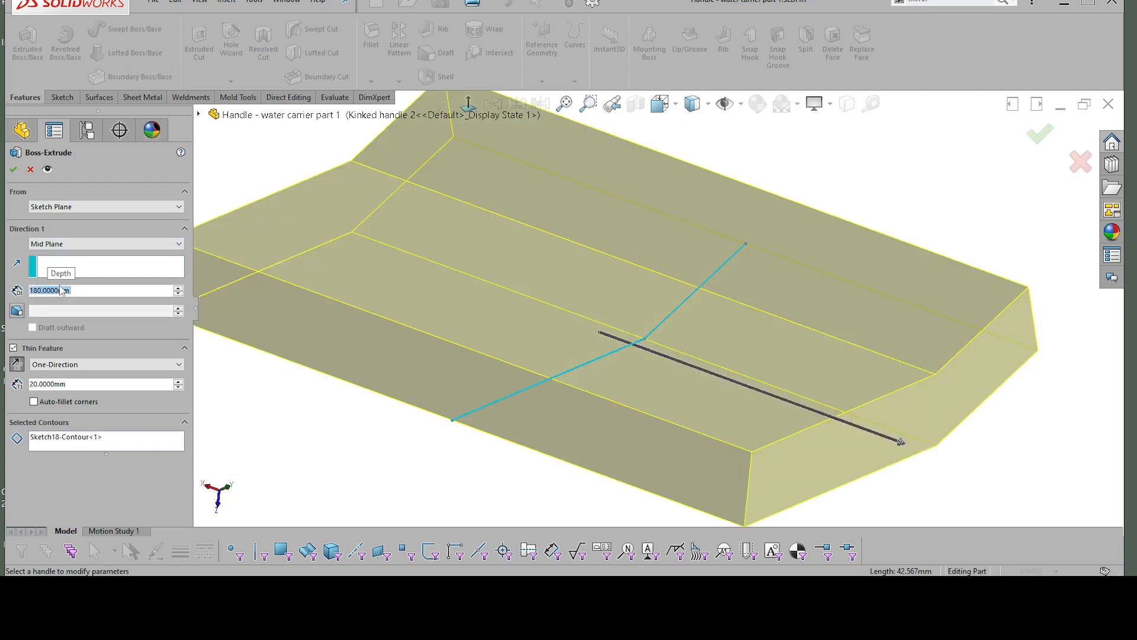
{"action": "middle_click_drag", "start_coordinate": [538, 284], "coordinate": [515, 283]}
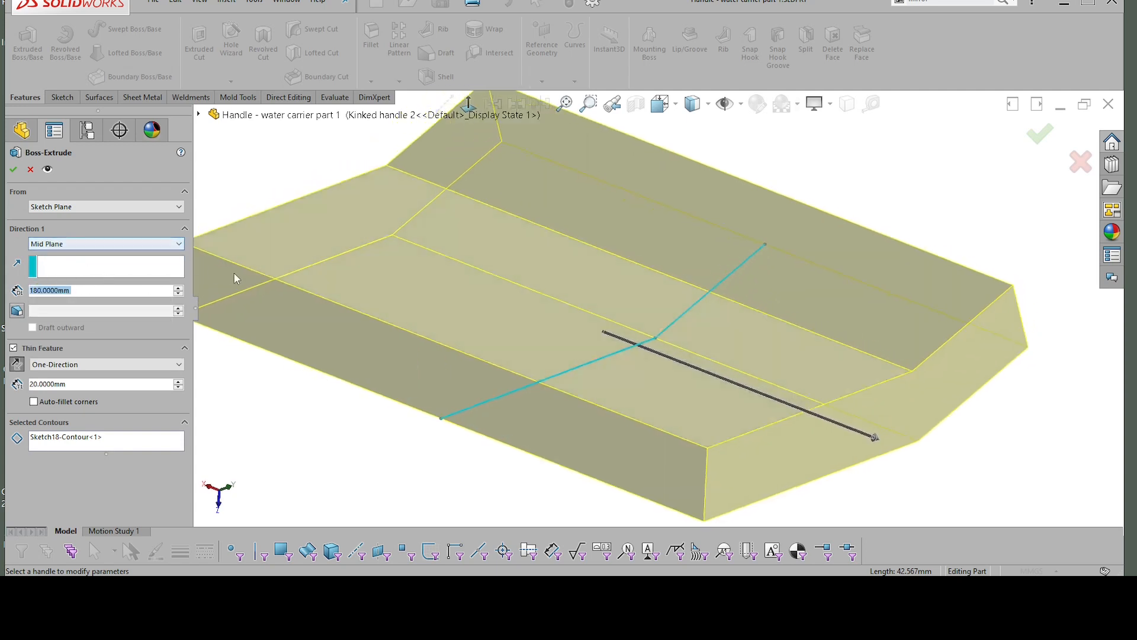
{"action": "scroll", "coordinate": [225, 260], "scroll_direction": "up", "scroll_amount": 1}
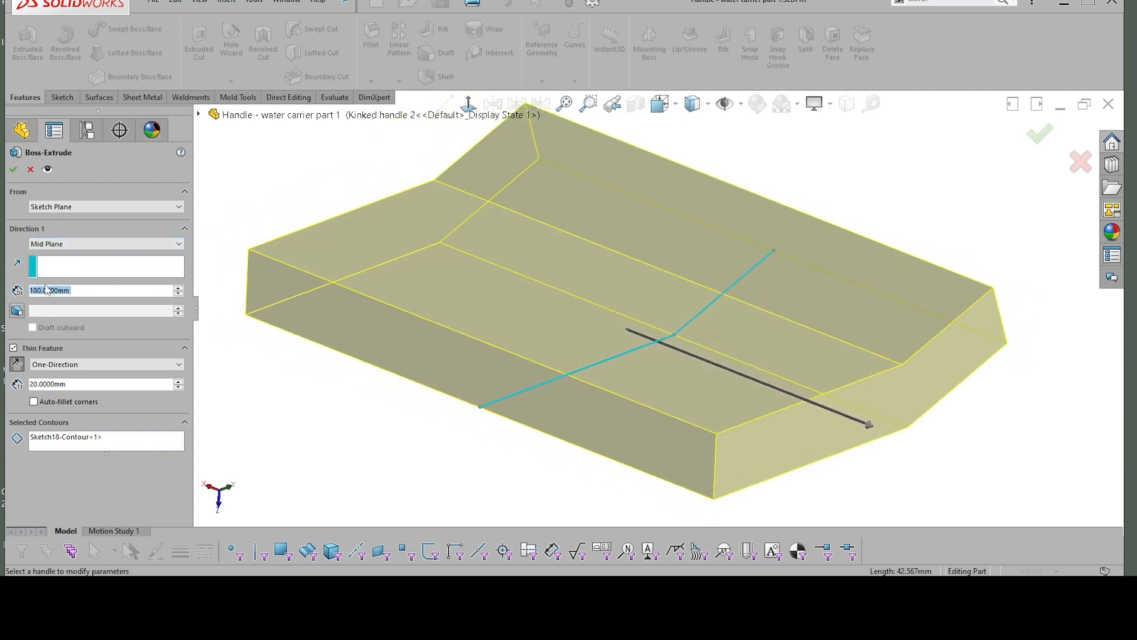
{"action": "left_click", "coordinate": [65, 245]}
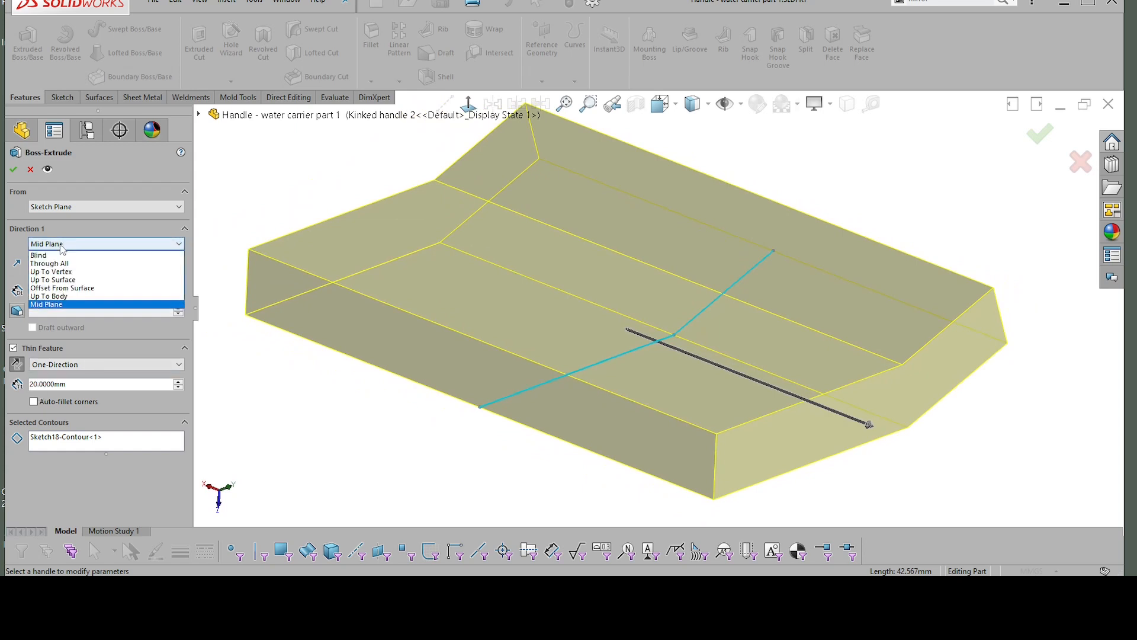
{"action": "left_click", "coordinate": [49, 334]}
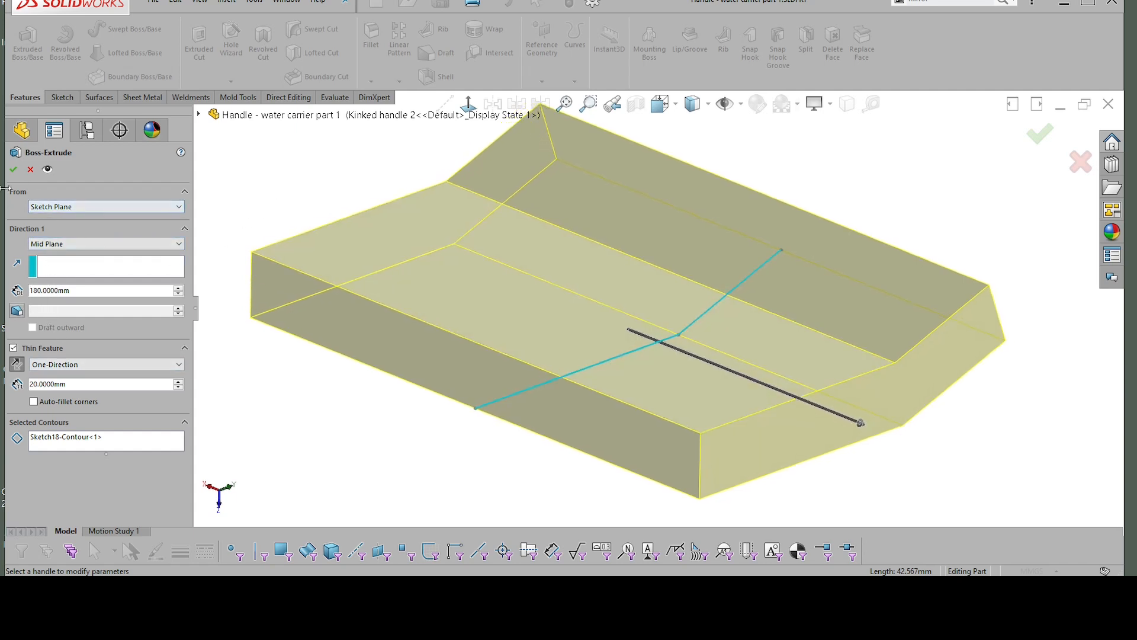
{"action": "left_click", "coordinate": [13, 170]}
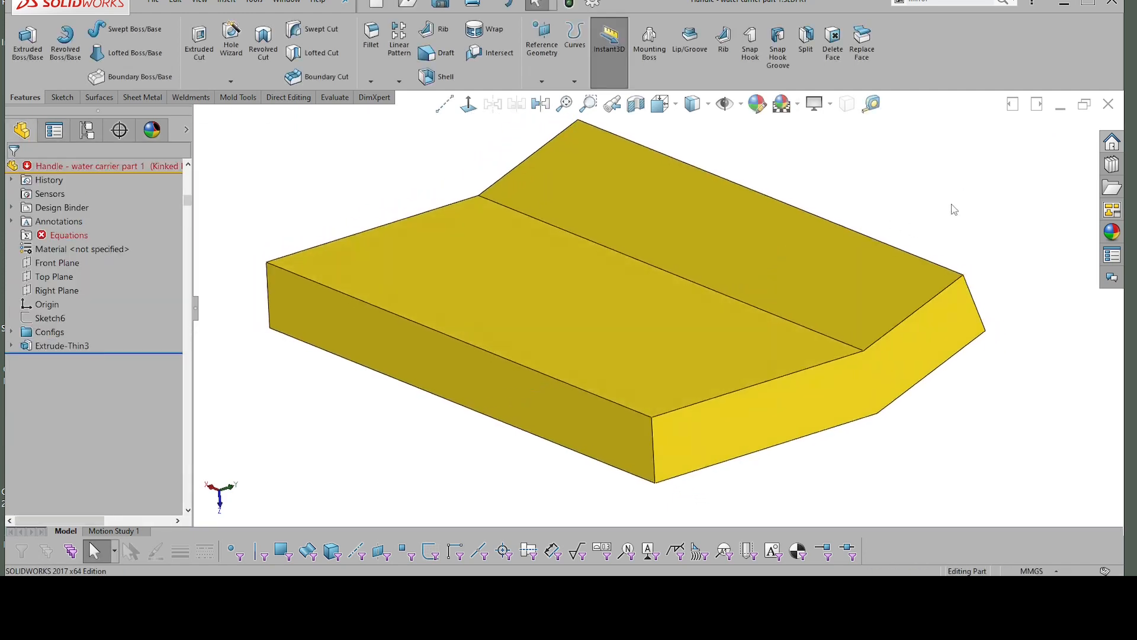
Step: Fillet the outer kink edge on the underside of the body with a 45 mm radius
{"action": "middle_click_drag", "start_coordinate": [844, 345], "coordinate": [699, 320]}
{"action": "left_click", "coordinate": [702, 301]}
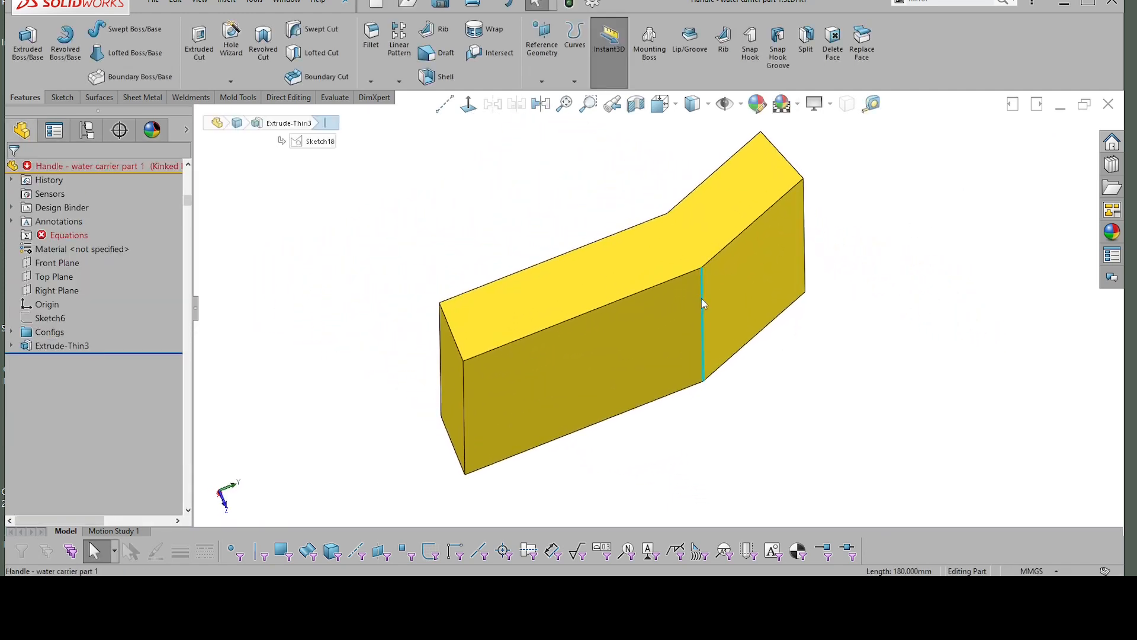
{"action": "left_click", "coordinate": [818, 206]}
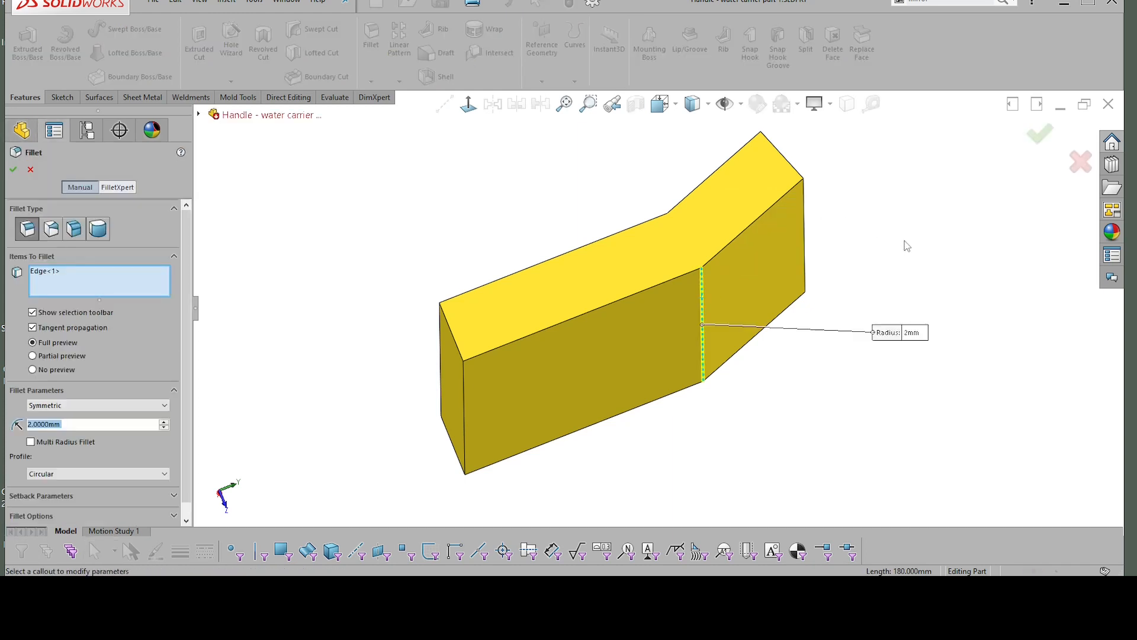
{"action": "type", "text": "45"}
{"action": "key", "text": "Return"}
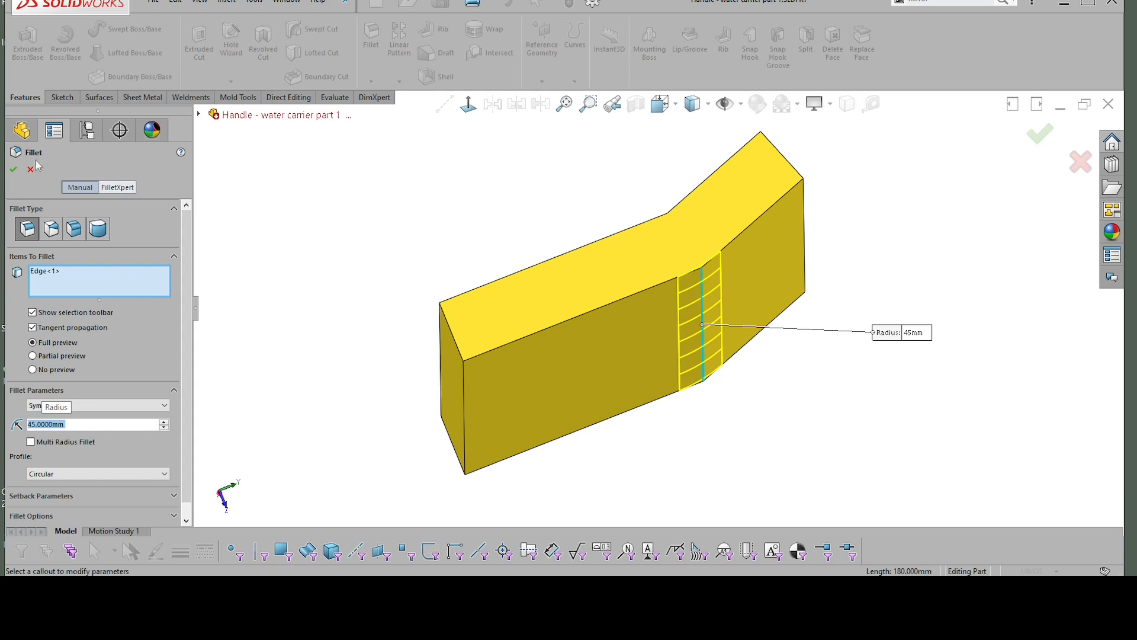
{"action": "left_click", "coordinate": [13, 170]}
Step: Fillet the inner kink edge on the upper side of the body with a 20 mm radius
{"action": "middle_click_drag", "start_coordinate": [883, 325], "coordinate": [777, 297]}
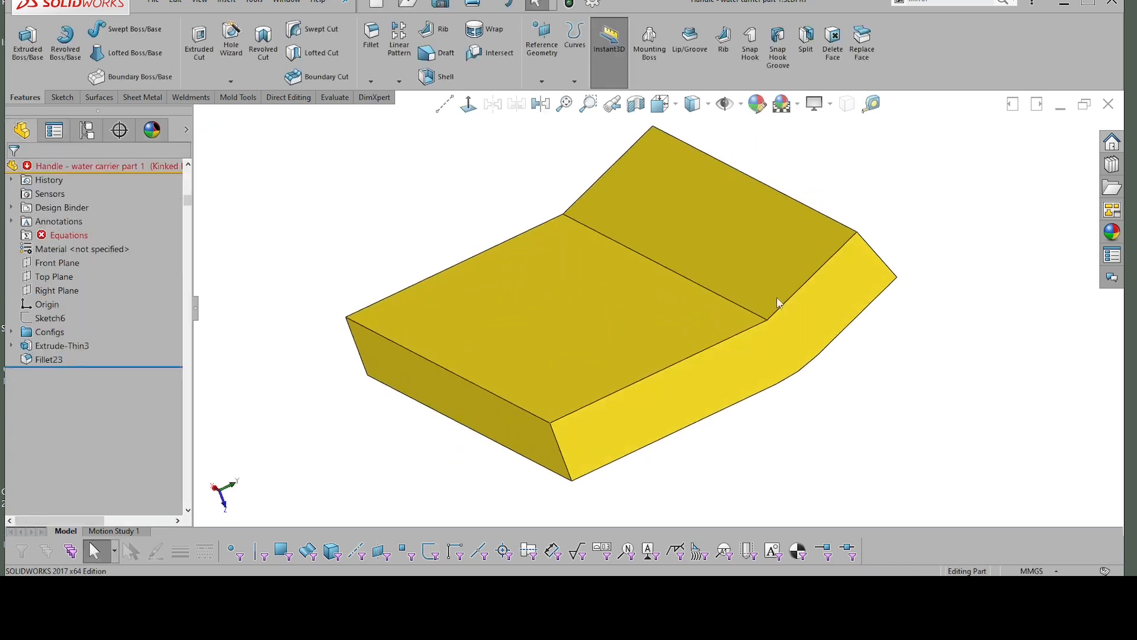
{"action": "left_click", "coordinate": [694, 286]}
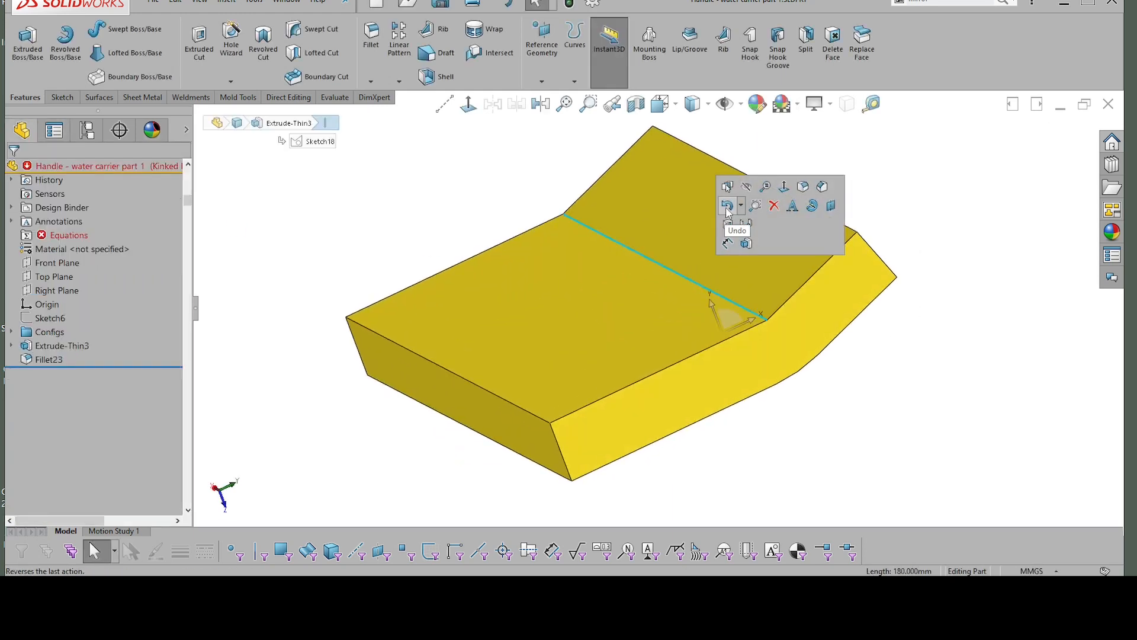
{"action": "left_click", "coordinate": [810, 189]}
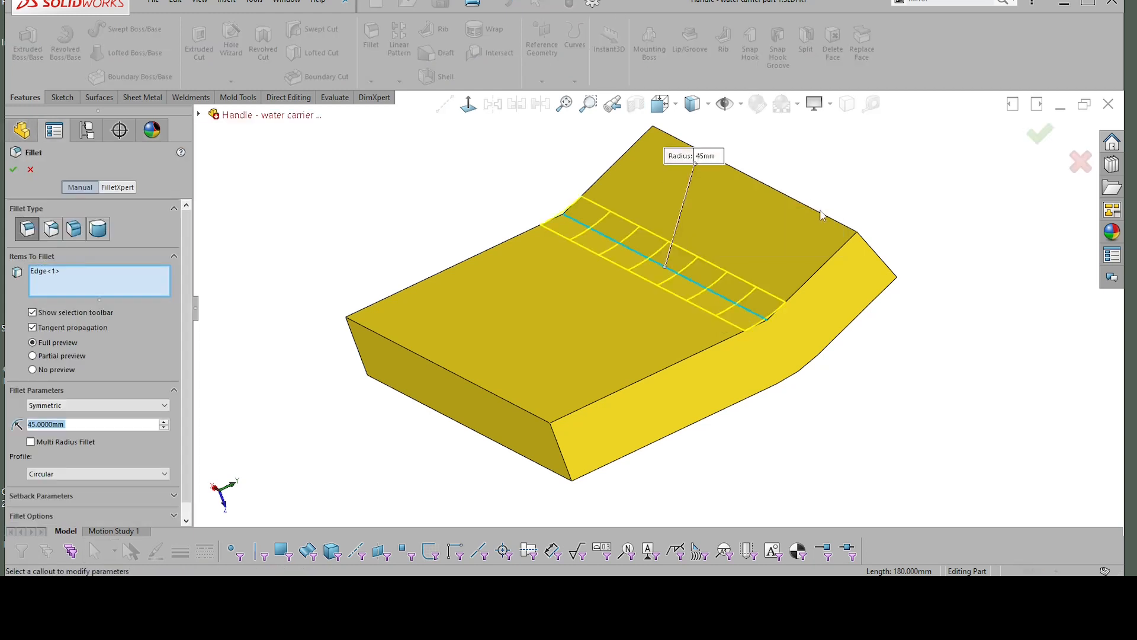
{"action": "type", "text": "20"}
{"action": "key", "text": "Return"}
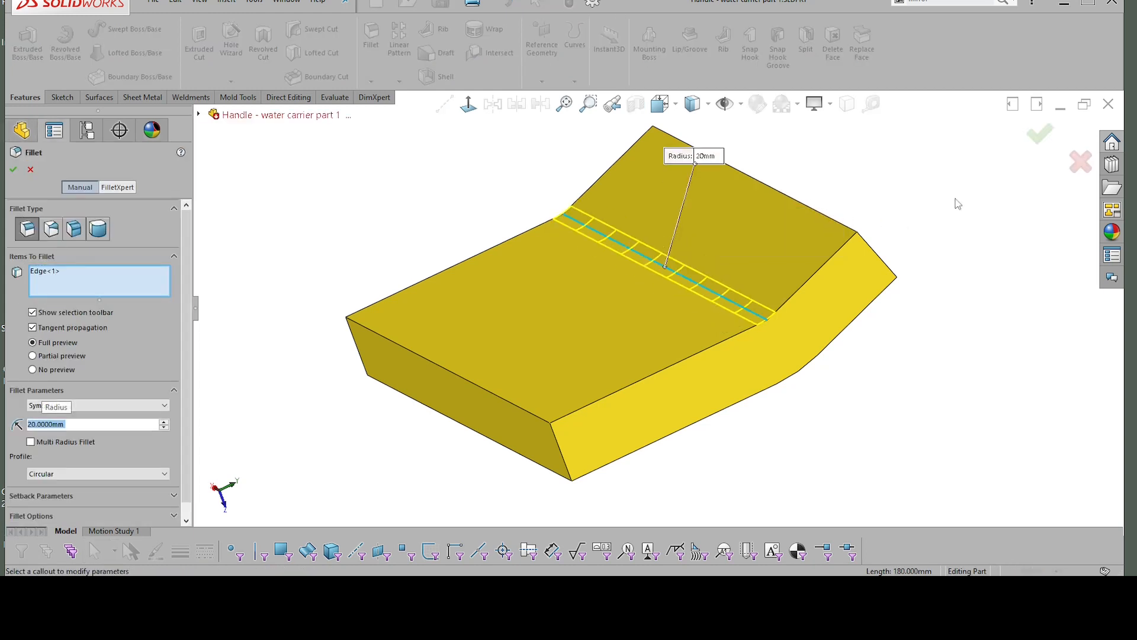
{"action": "left_click", "coordinate": [1042, 140]}
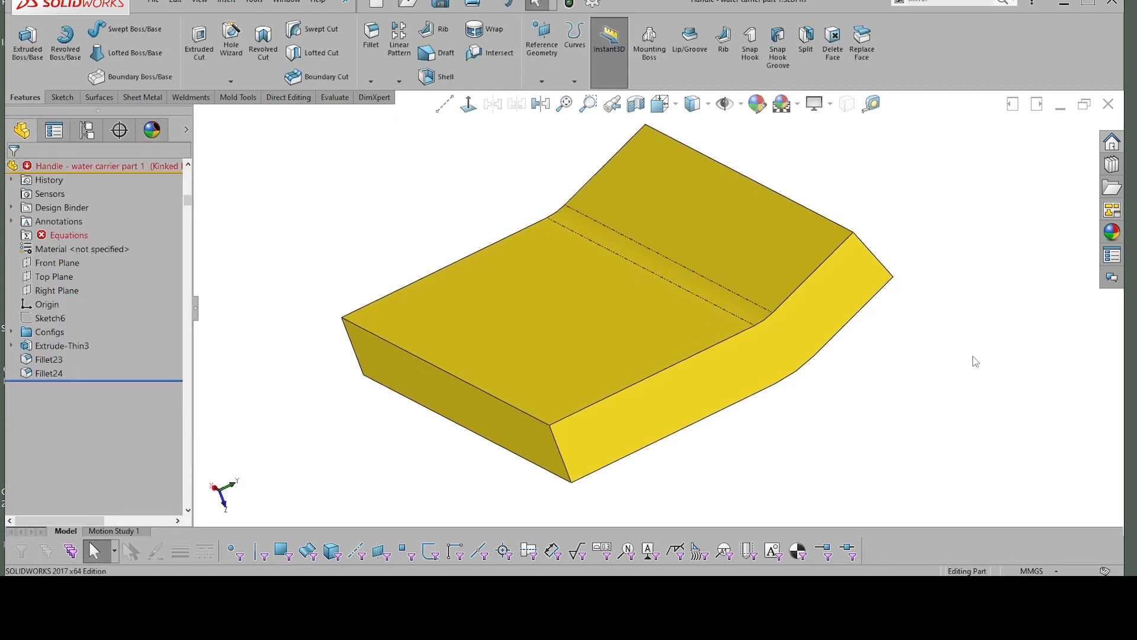
Step: Start a sketch on the larger flat upper face of the kinked body, in front of the bend
{"action": "middle_click_drag", "start_coordinate": [972, 360], "coordinate": [757, 316]}
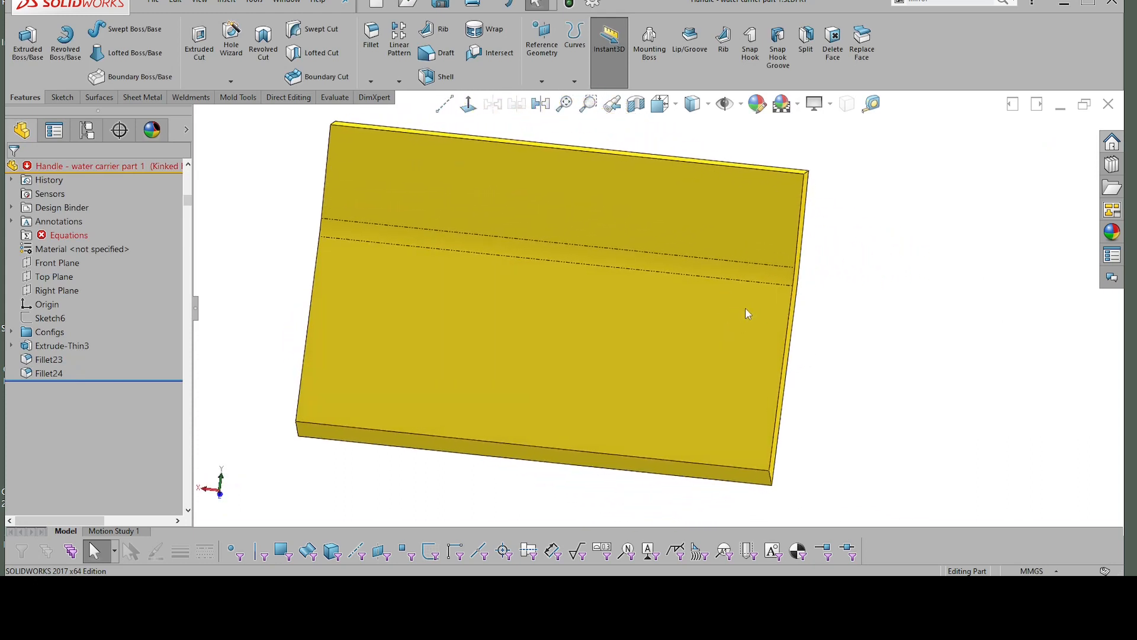
{"action": "left_click", "coordinate": [751, 325]}
{"action": "key", "text": "s"}
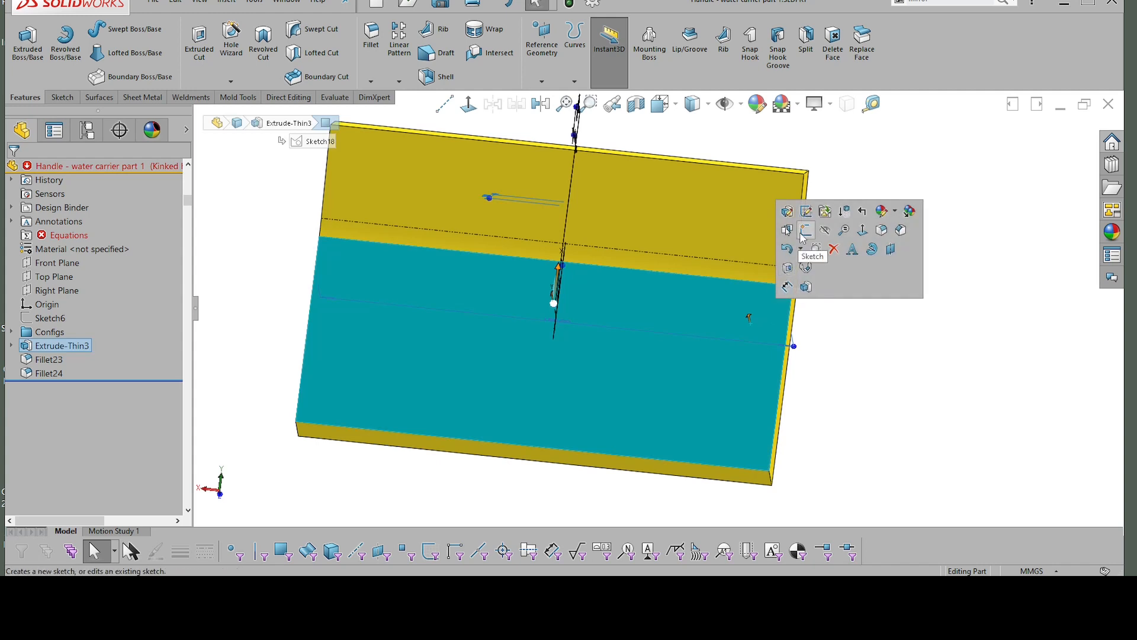
{"action": "left_click", "coordinate": [815, 248]}
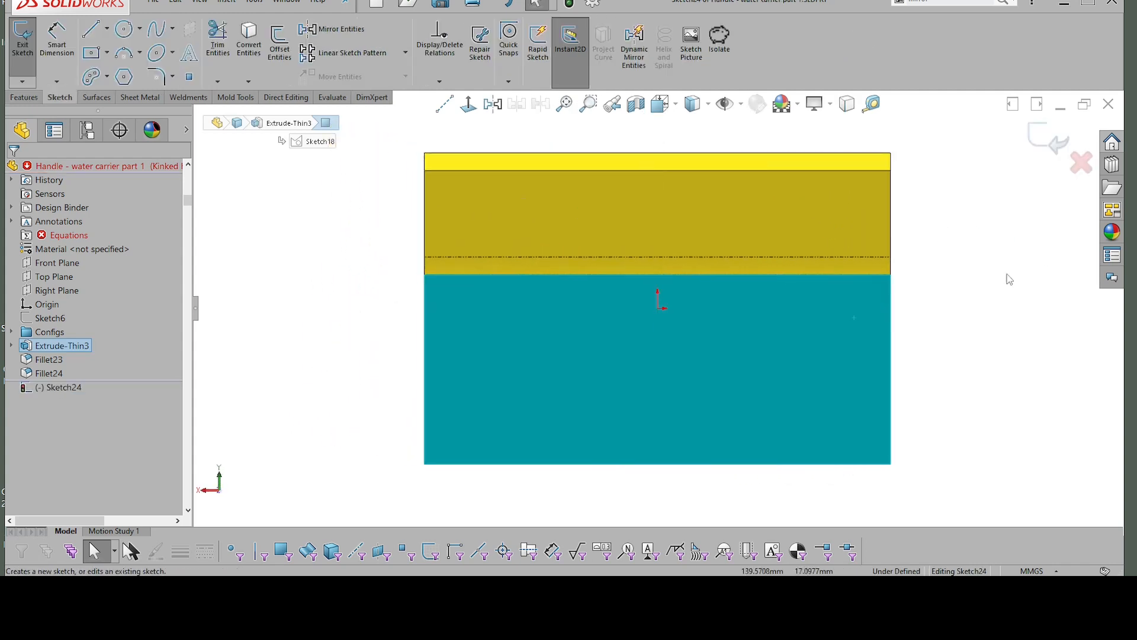
Step: Draw a vertical construction line about 74 mm long from the origin down past the body's lower edge
{"action": "right_click_drag", "start_coordinate": [966, 304], "coordinate": [1043, 308]}
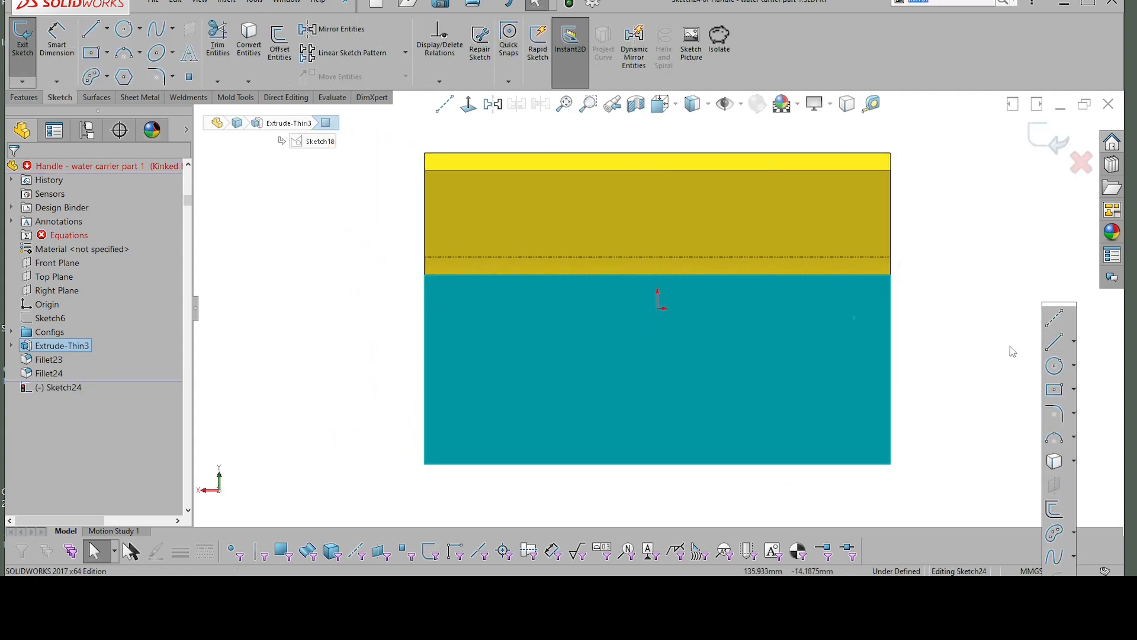
{"action": "left_click", "coordinate": [1055, 320]}
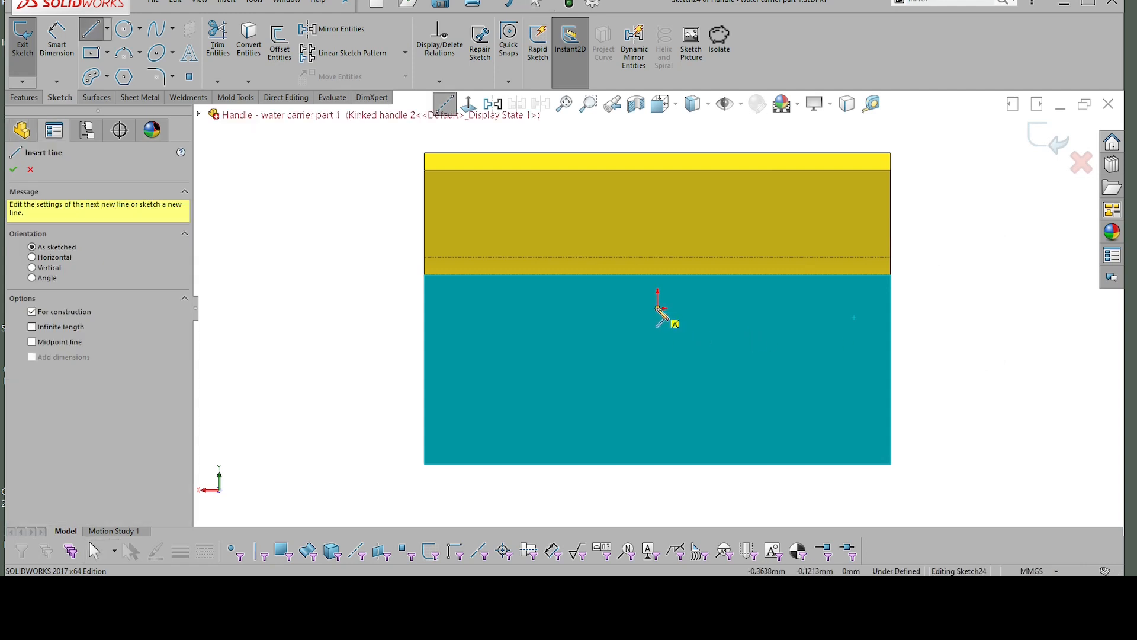
{"action": "left_click", "coordinate": [658, 308]}
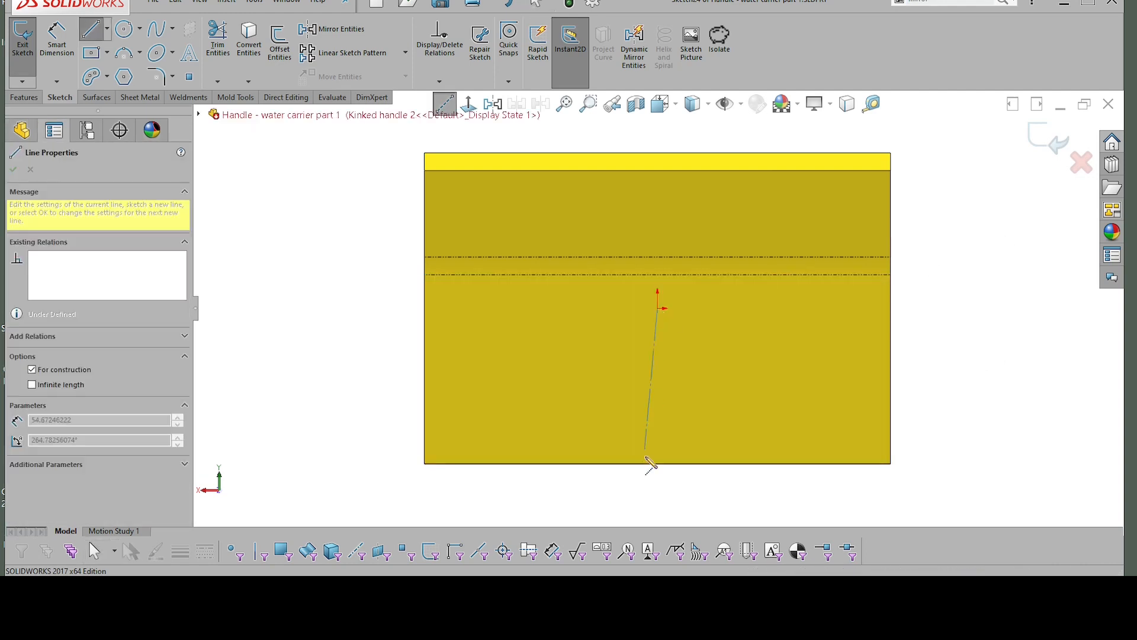
{"action": "left_click", "coordinate": [658, 499]}
{"action": "key", "text": "Escape"}
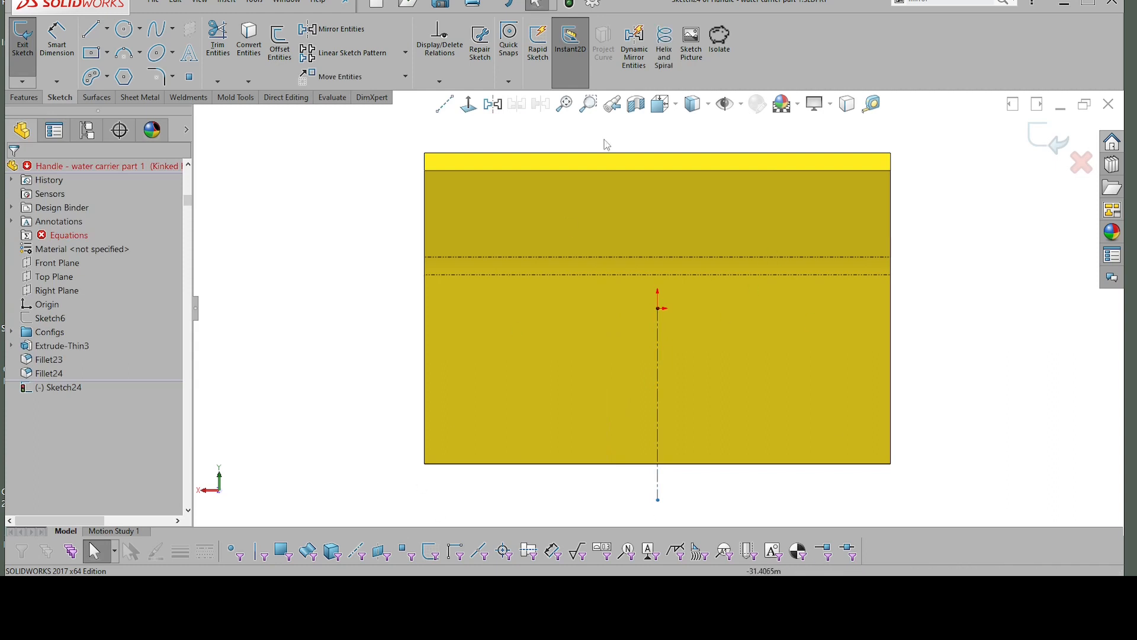
Step: Launch QiPress from the desktop, return to the SOLIDWORKS sketch and park the keystroke display over the view triad
{"action": "left_click", "coordinate": [1065, 2]}
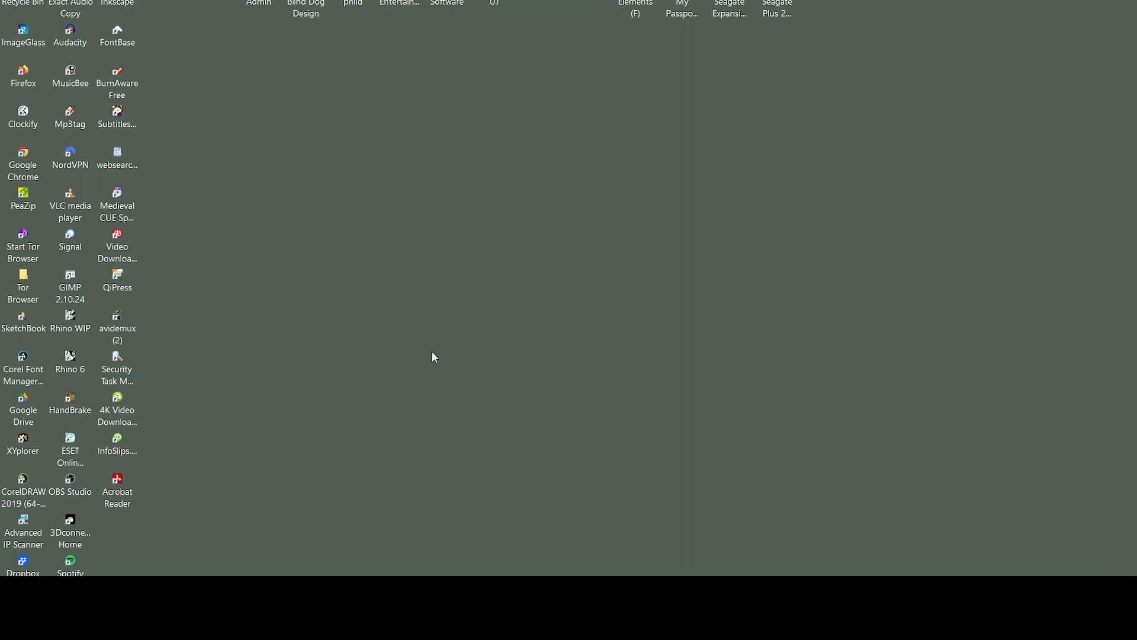
{"action": "double_click", "coordinate": [118, 282]}
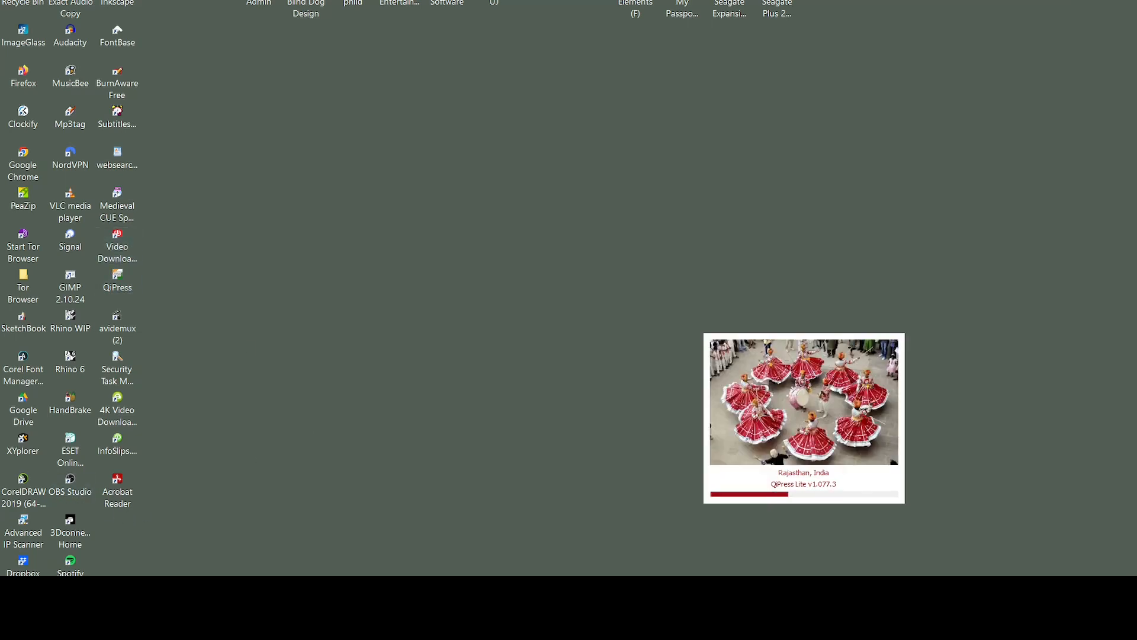
{"action": "left_click", "coordinate": [509, 587]}
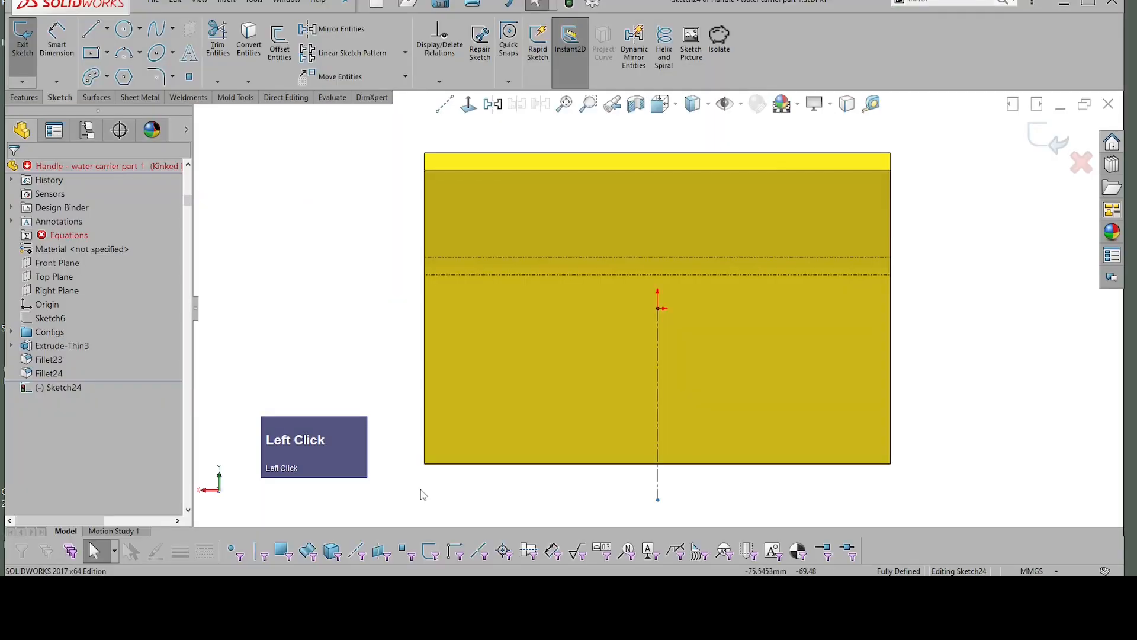
{"action": "left_click_drag", "start_coordinate": [353, 428], "coordinate": [310, 458]}
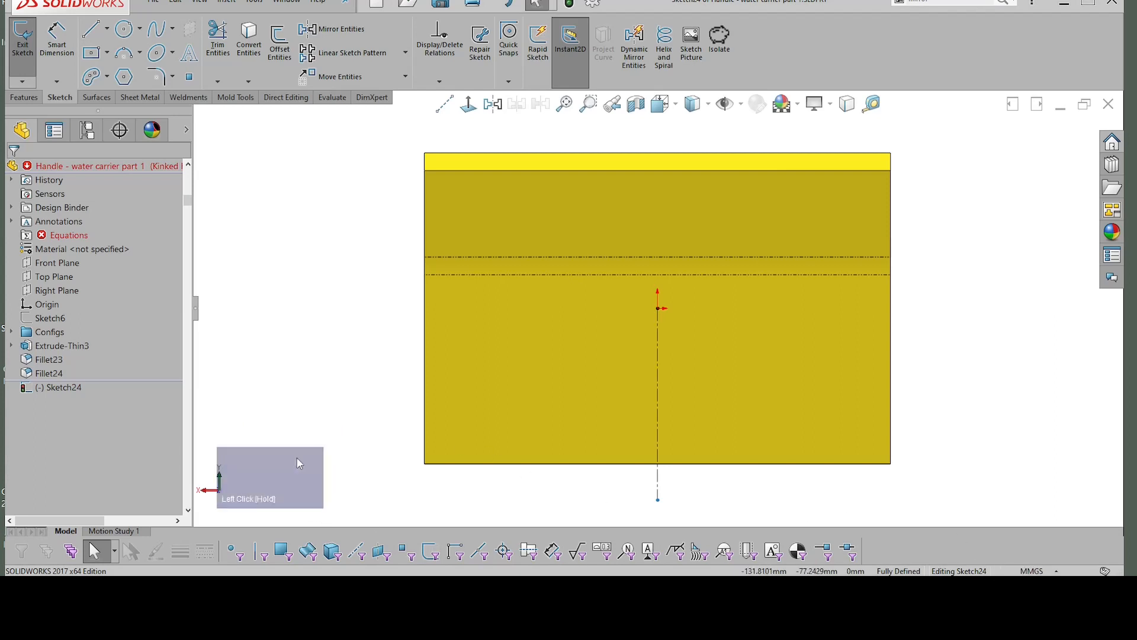
{"action": "left_click", "coordinate": [853, 339]}
{"action": "right_click", "coordinate": [858, 312]}
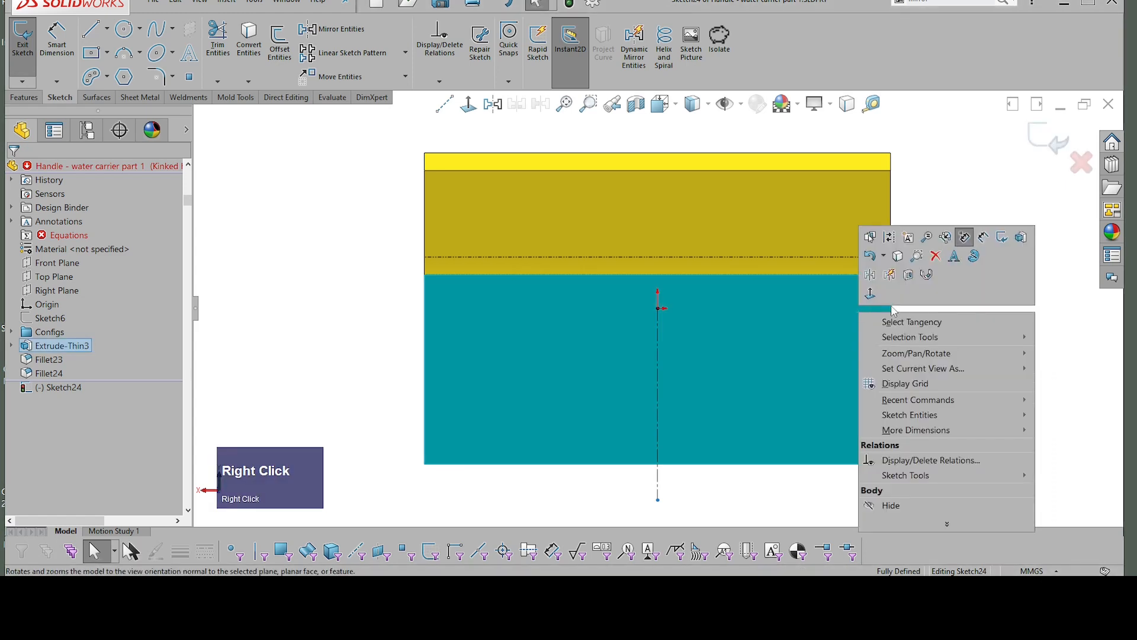
{"action": "left_click", "coordinate": [942, 246]}
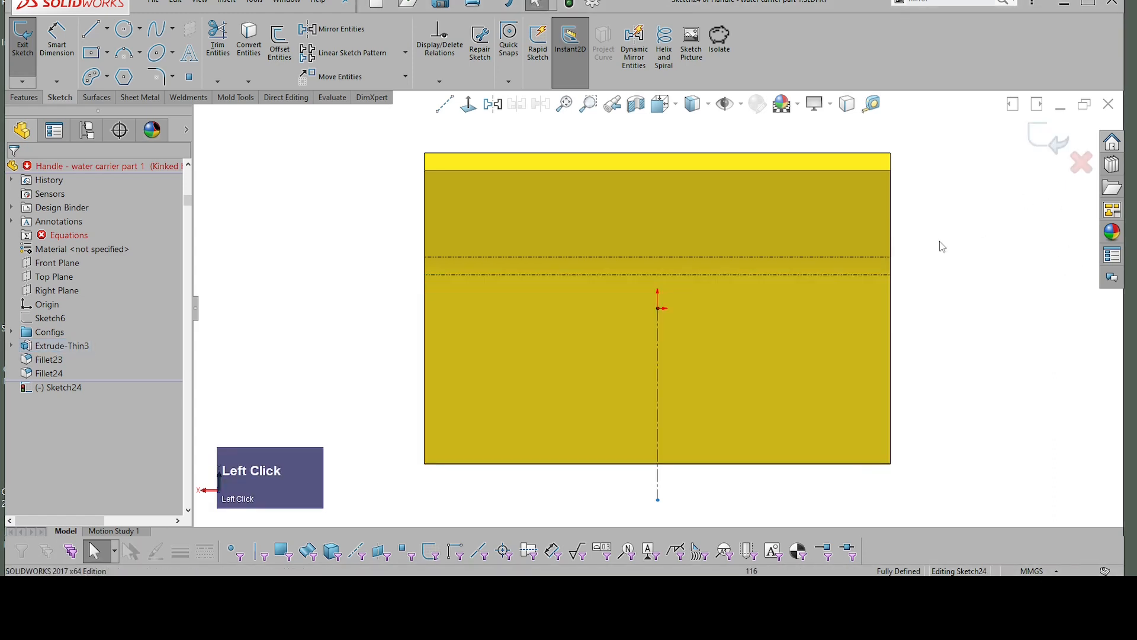
Step: Sketch a closed four-sided profile overlapping the body's lower right corner, with a slanted top about 42 mm and an inner vertical side about 56 mm
{"action": "mouse_move", "coordinate": [961, 286]}
{"action": "right_mouse_down"}
{"action": "mouse_move", "coordinate": [1001, 296]}
{"action": "mouse_move", "coordinate": [1049, 332]}
{"action": "right_mouse_up"}
{"action": "left_click", "coordinate": [1049, 328]}
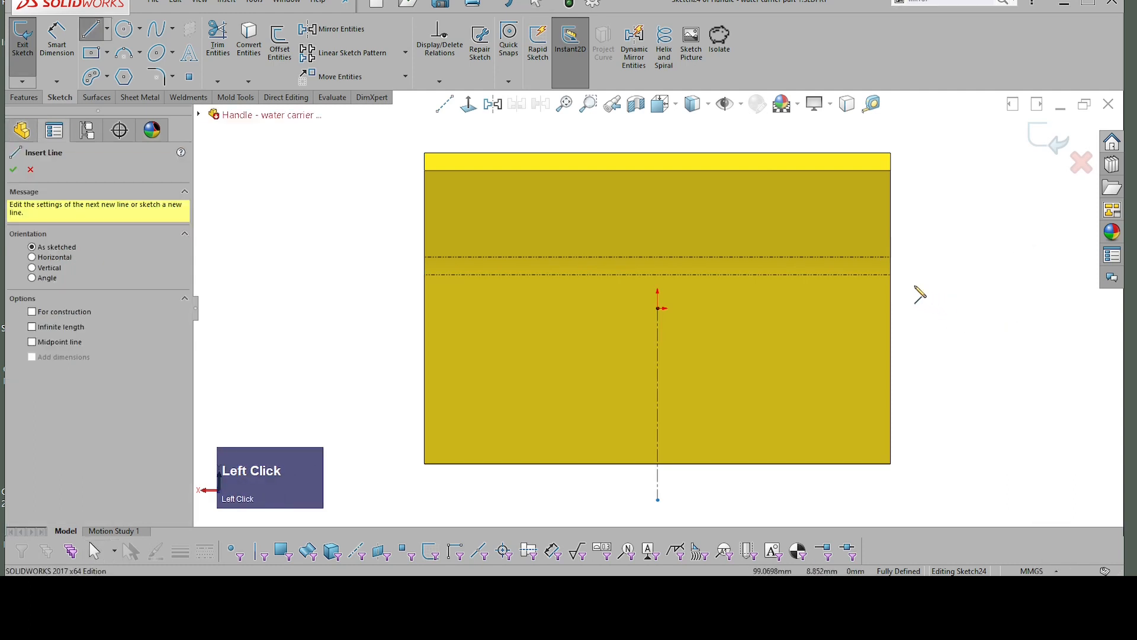
{"action": "left_click", "coordinate": [917, 287]}
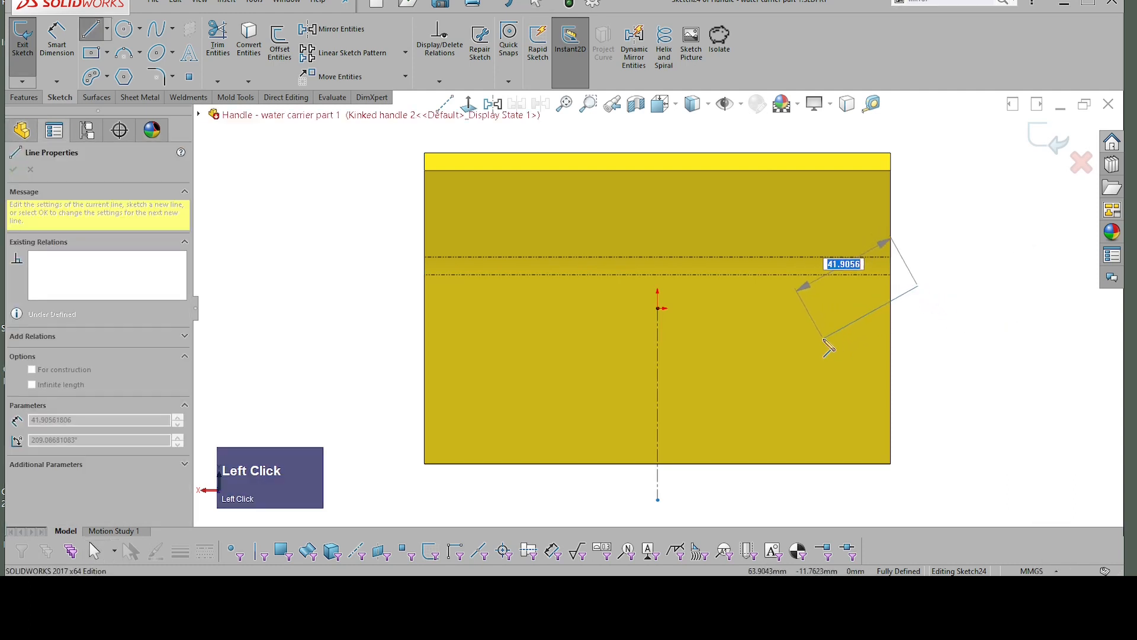
{"action": "left_click", "coordinate": [824, 339]}
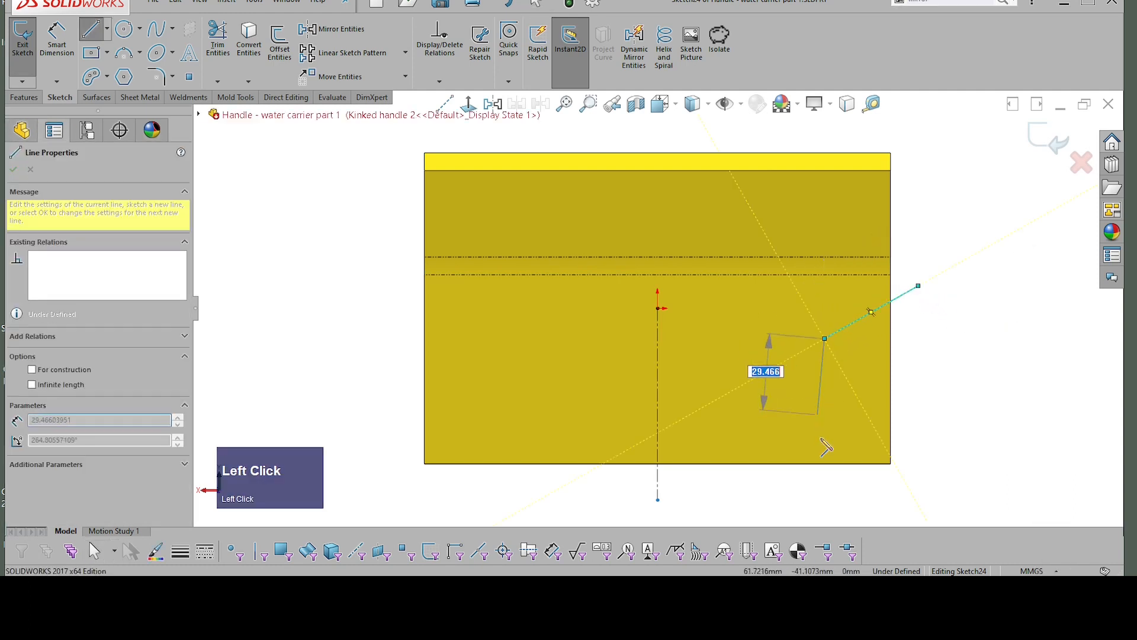
{"action": "left_click", "coordinate": [827, 485]}
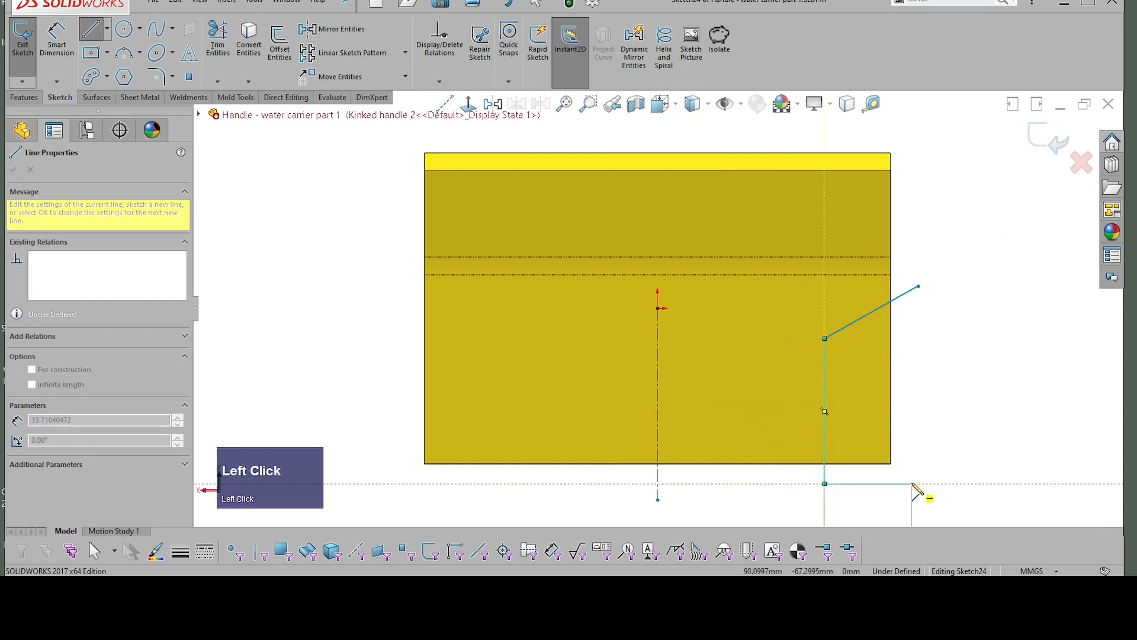
{"action": "left_click_drag", "start_coordinate": [913, 484], "coordinate": [913, 475]}
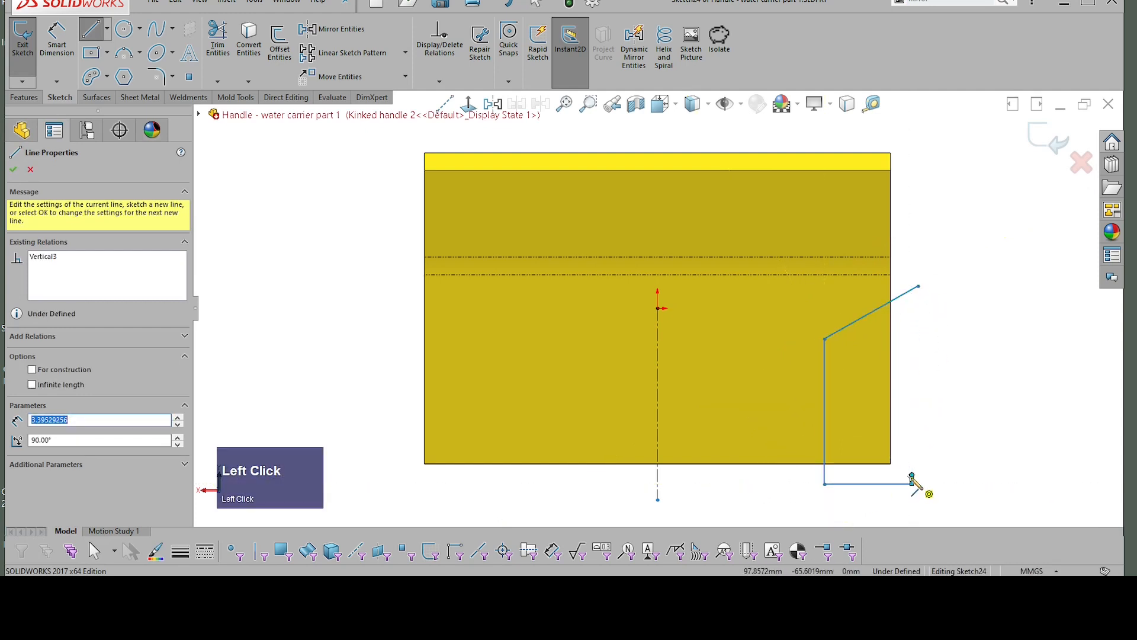
{"action": "key", "text": "Escape"}
{"action": "mouse_move", "coordinate": [913, 476]}
{"action": "left_mouse_down"}
{"action": "mouse_move", "coordinate": [926, 377]}
{"action": "mouse_move", "coordinate": [918, 287]}
{"action": "left_mouse_up"}
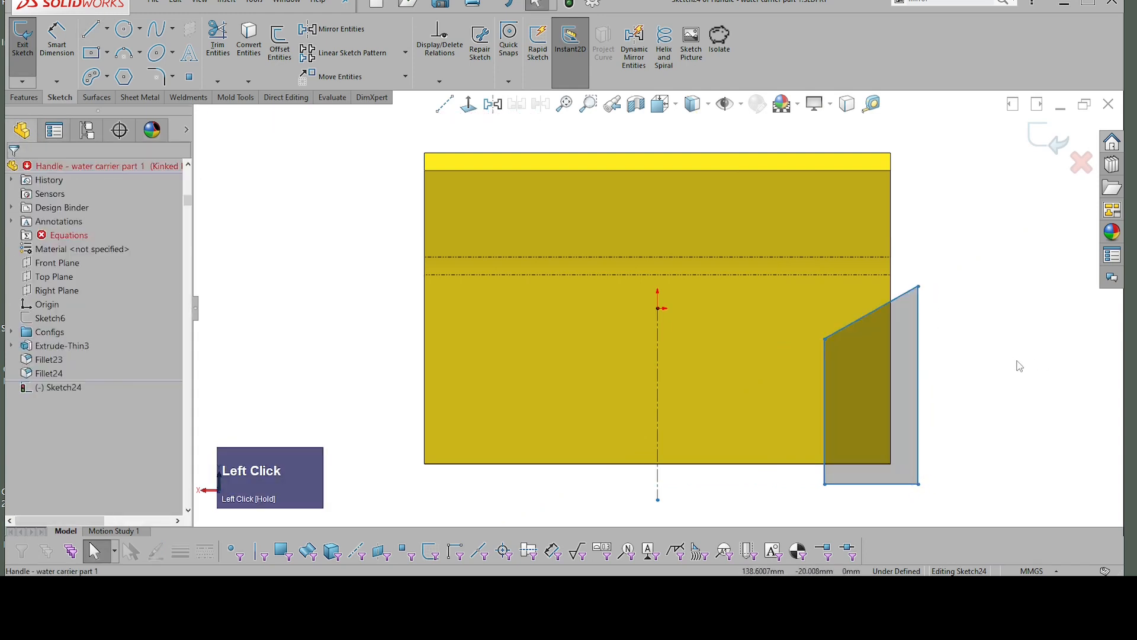
Step: Dimension the profile's bottom line 4 mm beyond the lower edge of the body
{"action": "right_click_drag", "start_coordinate": [1019, 362], "coordinate": [1021, 248]}
{"action": "left_click", "coordinate": [870, 482]}
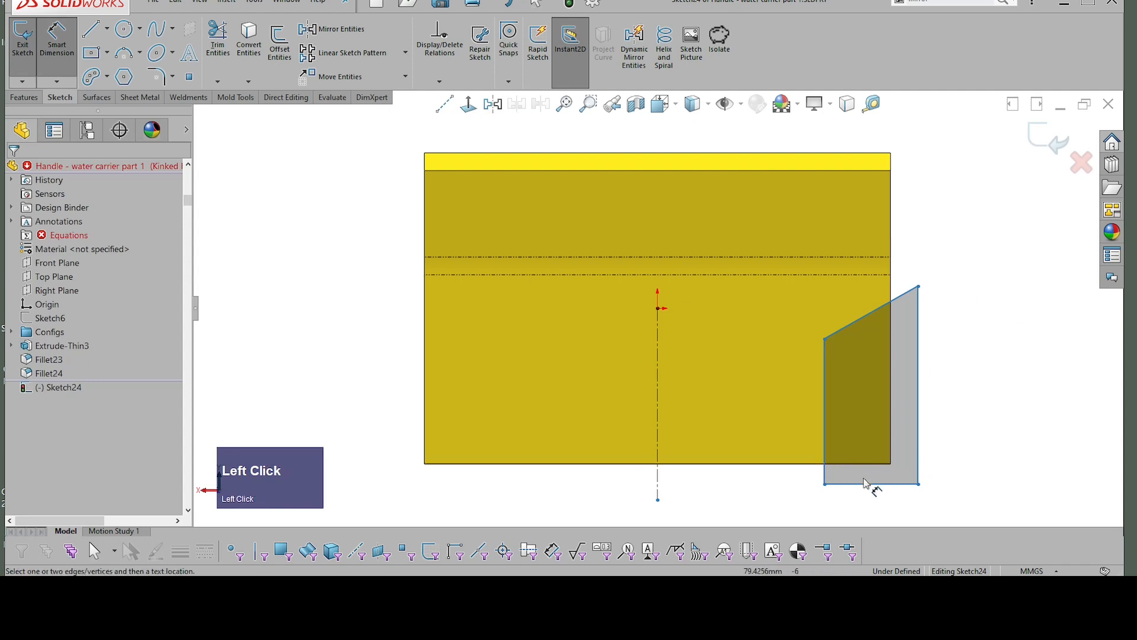
{"action": "left_click", "coordinate": [869, 482]}
{"action": "left_click", "coordinate": [865, 464]}
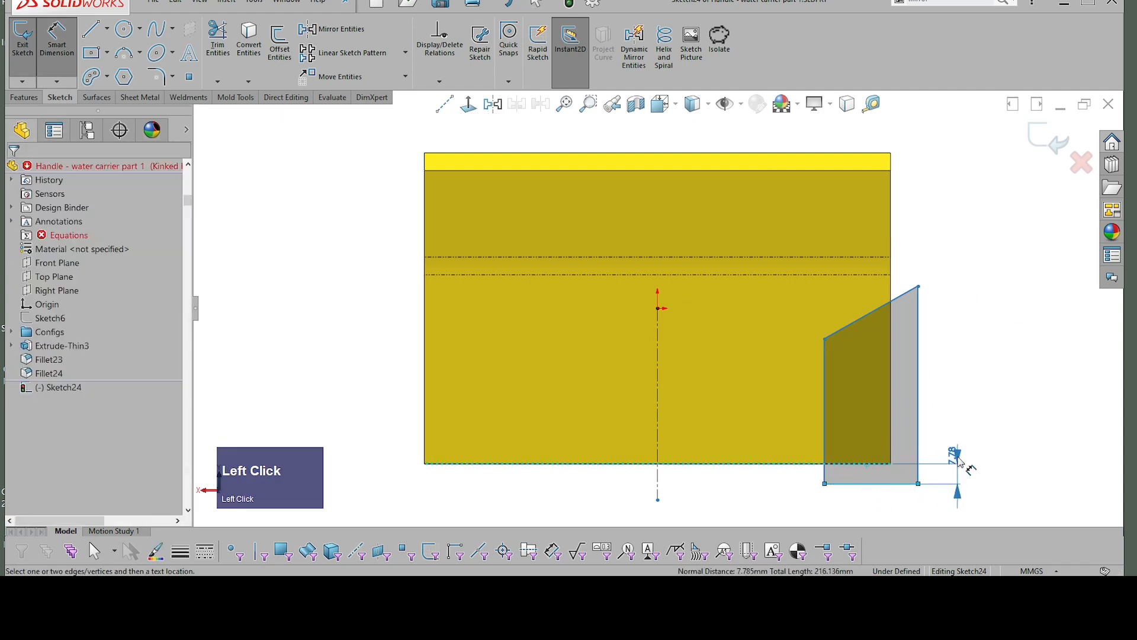
{"action": "left_click", "coordinate": [975, 404]}
{"action": "type", "text": "4.00mm"}
{"action": "key", "text": "Return"}
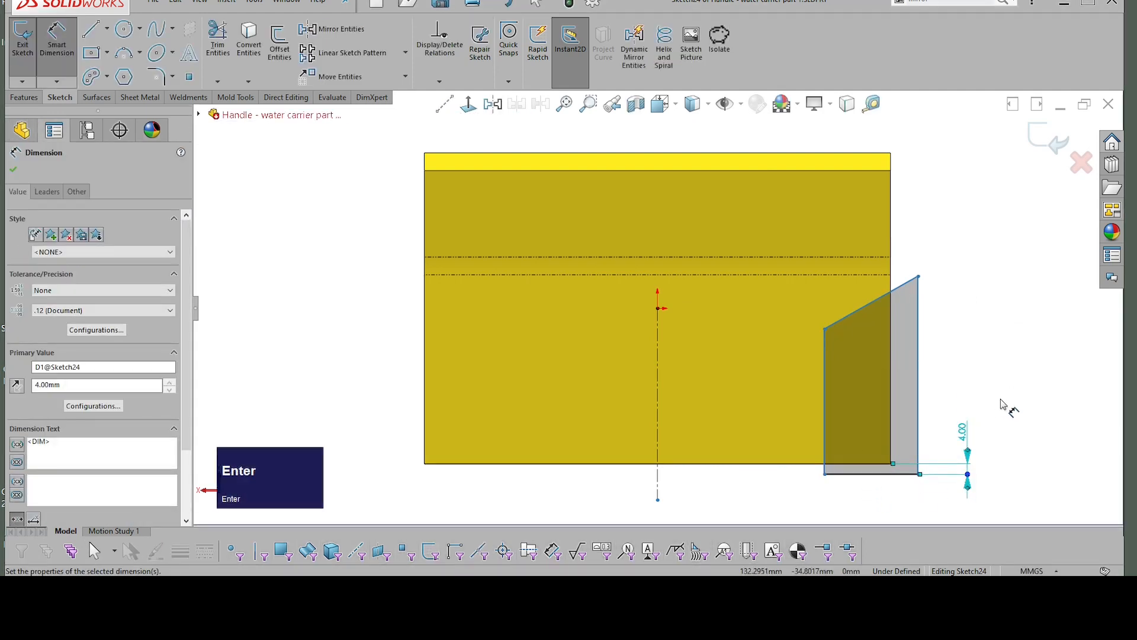
Step: Dimension the profile's outer vertical line 4 mm beyond the body's right edge
{"action": "left_click", "coordinate": [918, 364]}
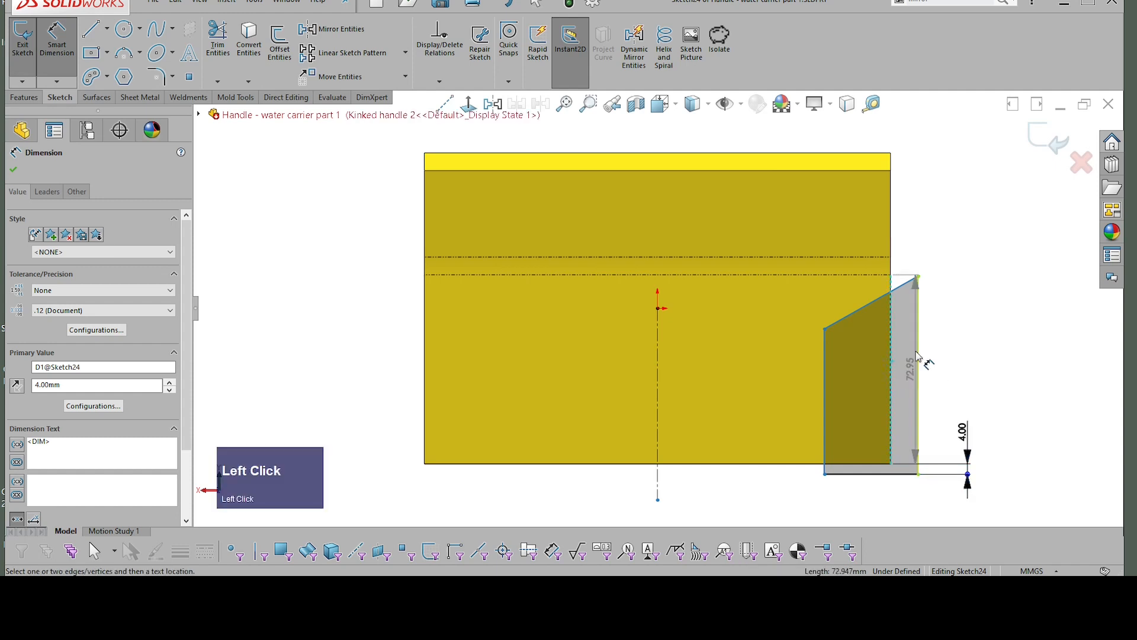
{"action": "left_click", "coordinate": [904, 510]}
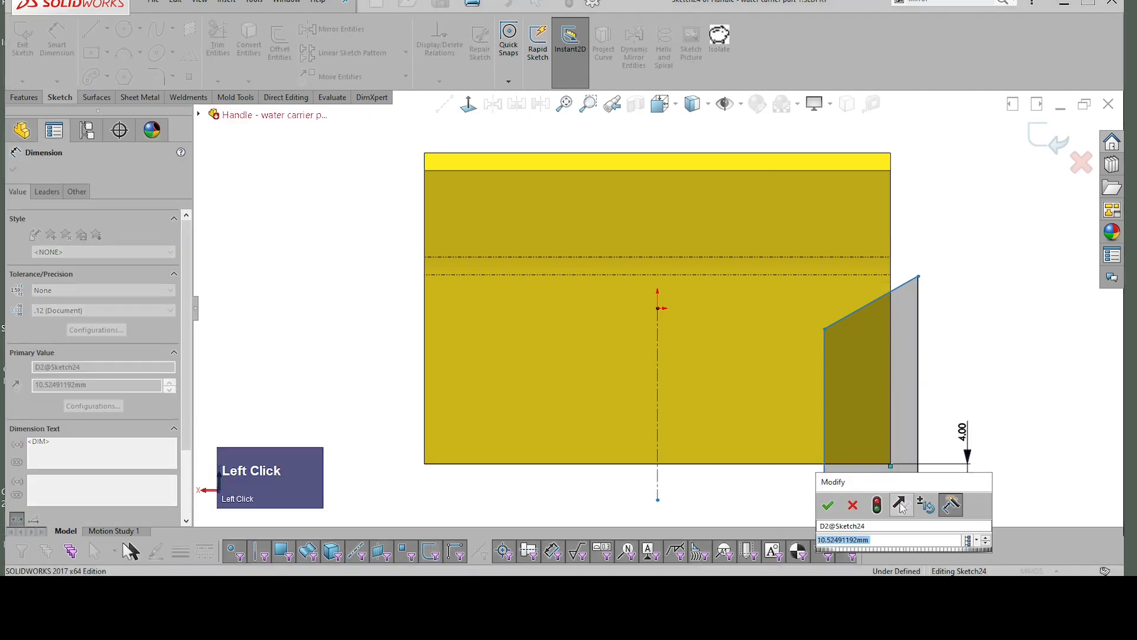
{"action": "type", "text": "4"}
{"action": "key", "text": "Return"}
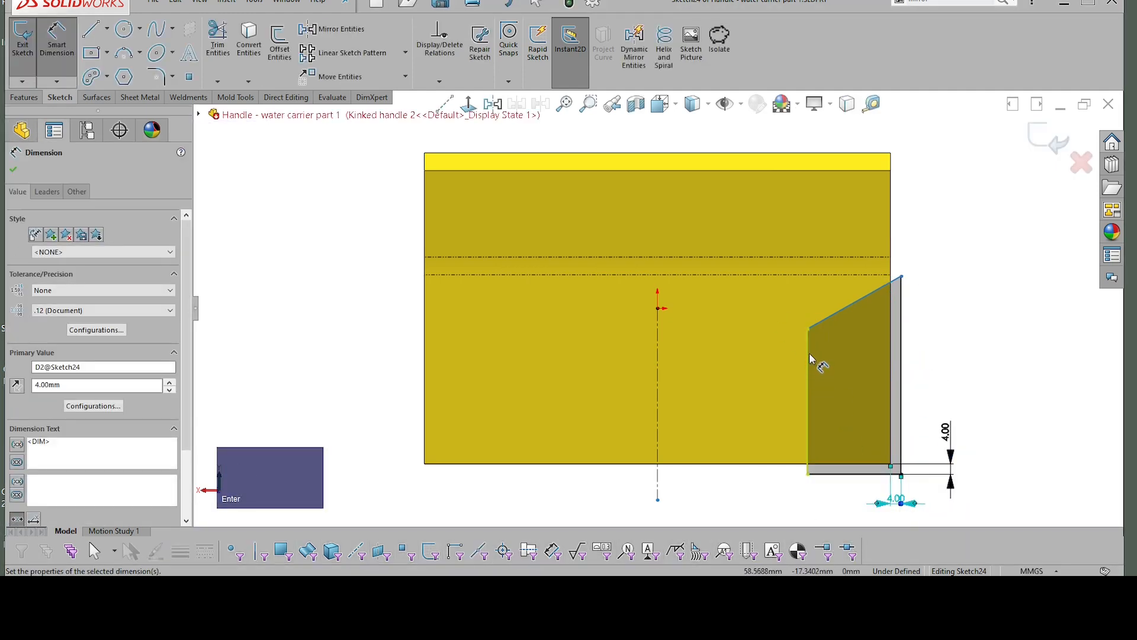
Step: Dimension the vertical distance from the origin to the profile's inner upper corner as 8 mm
{"action": "left_click", "coordinate": [807, 329]}
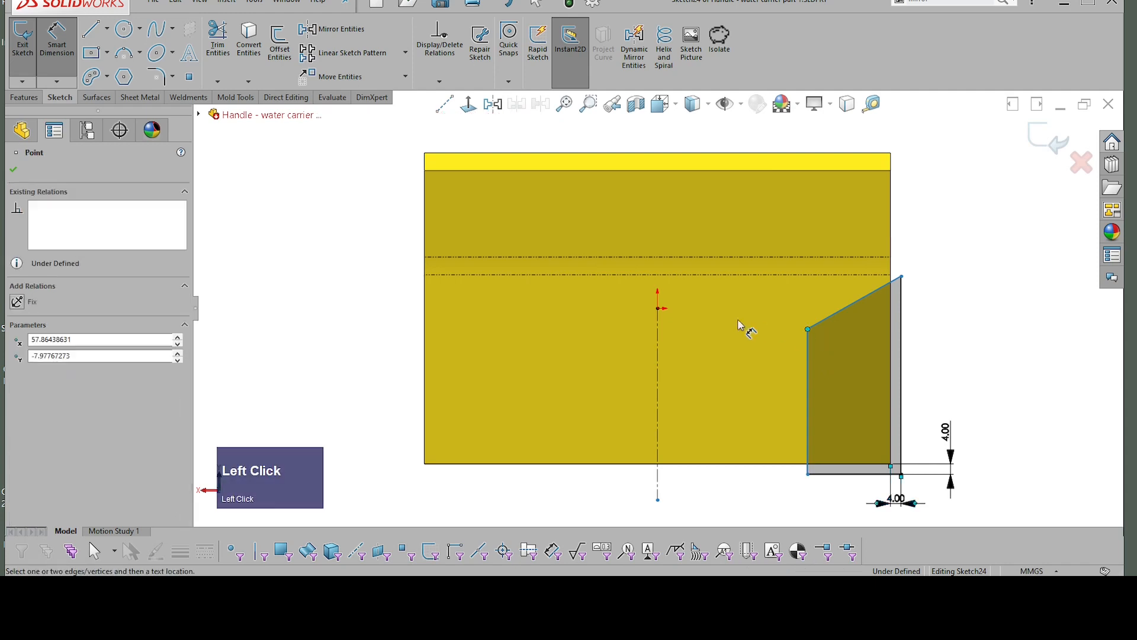
{"action": "left_click", "coordinate": [660, 314]}
{"action": "left_click", "coordinate": [636, 327]}
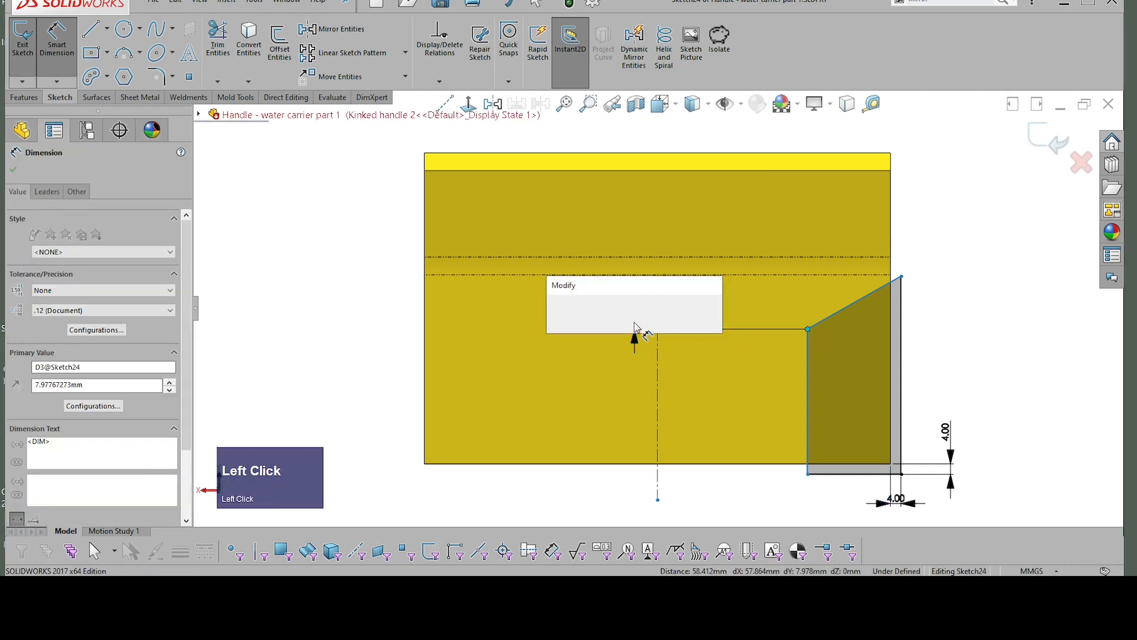
{"action": "key", "text": "Return"}
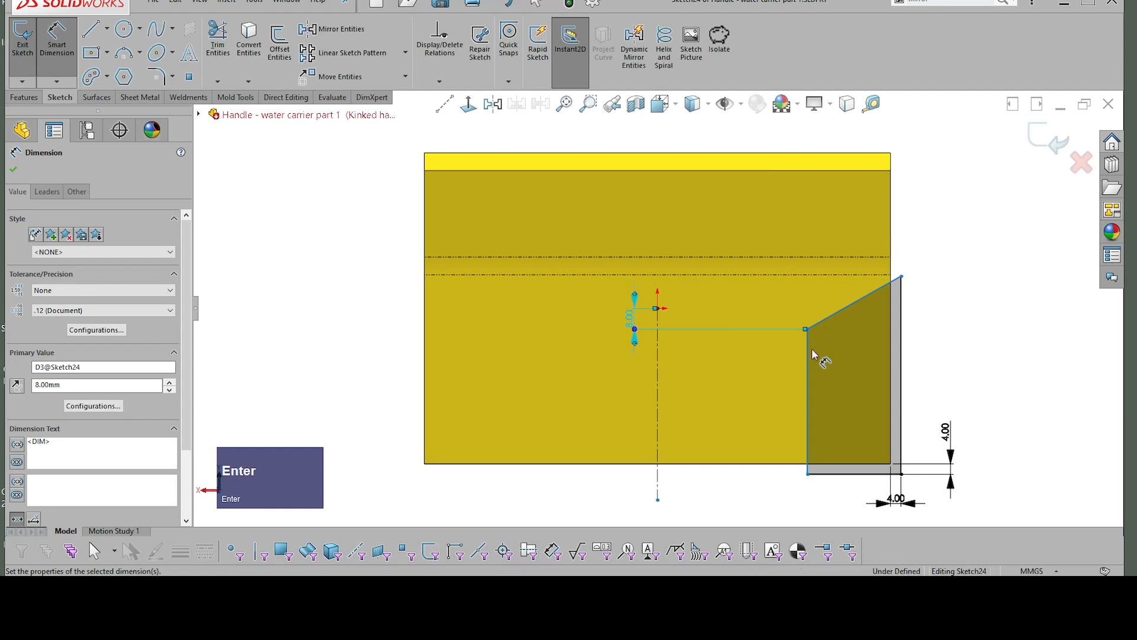
Step: Dimension the profile's inner vertical line 75 mm from the vertical construction line
{"action": "left_click", "coordinate": [808, 377]}
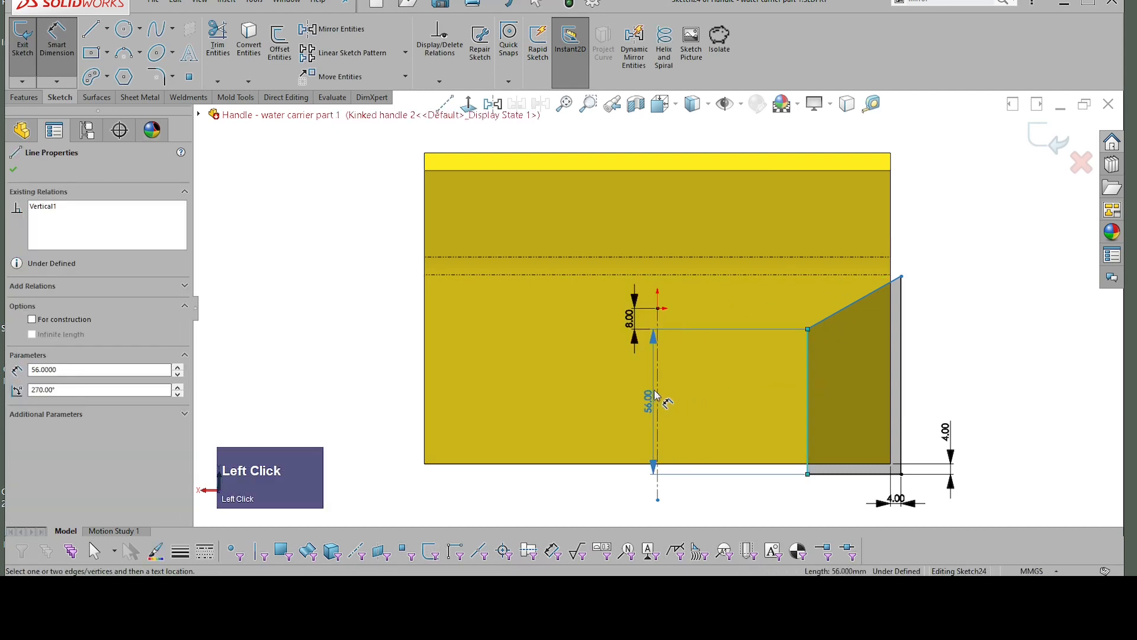
{"action": "left_click", "coordinate": [657, 391]}
{"action": "left_click", "coordinate": [734, 487]}
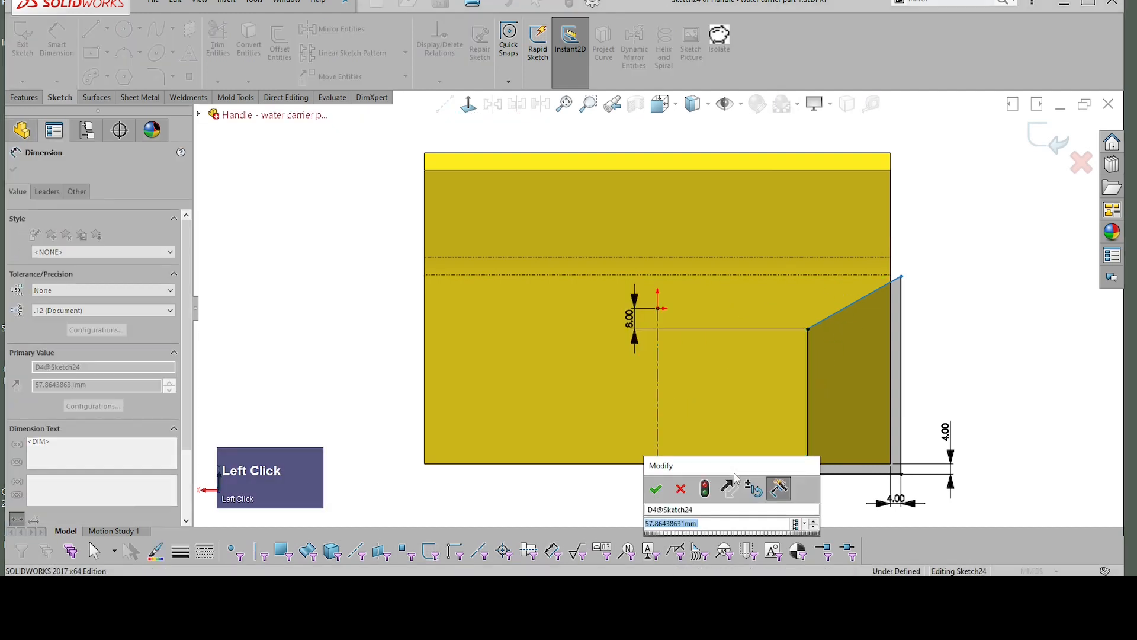
{"action": "type", "text": "7"}
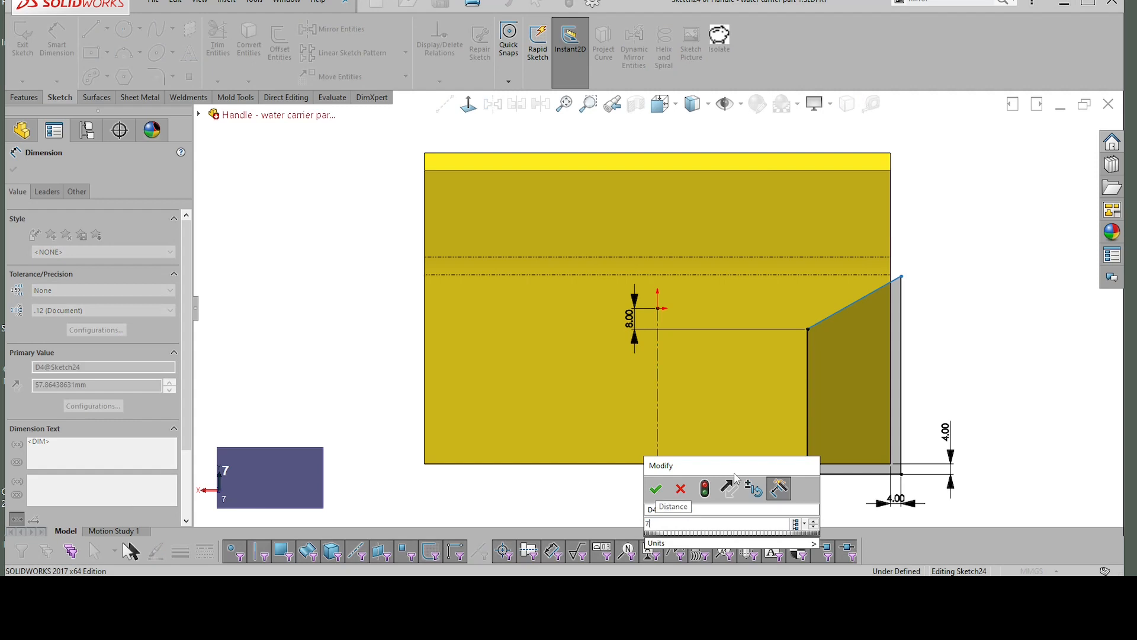
{"action": "type", "text": "5"}
{"action": "key", "text": "Return"}
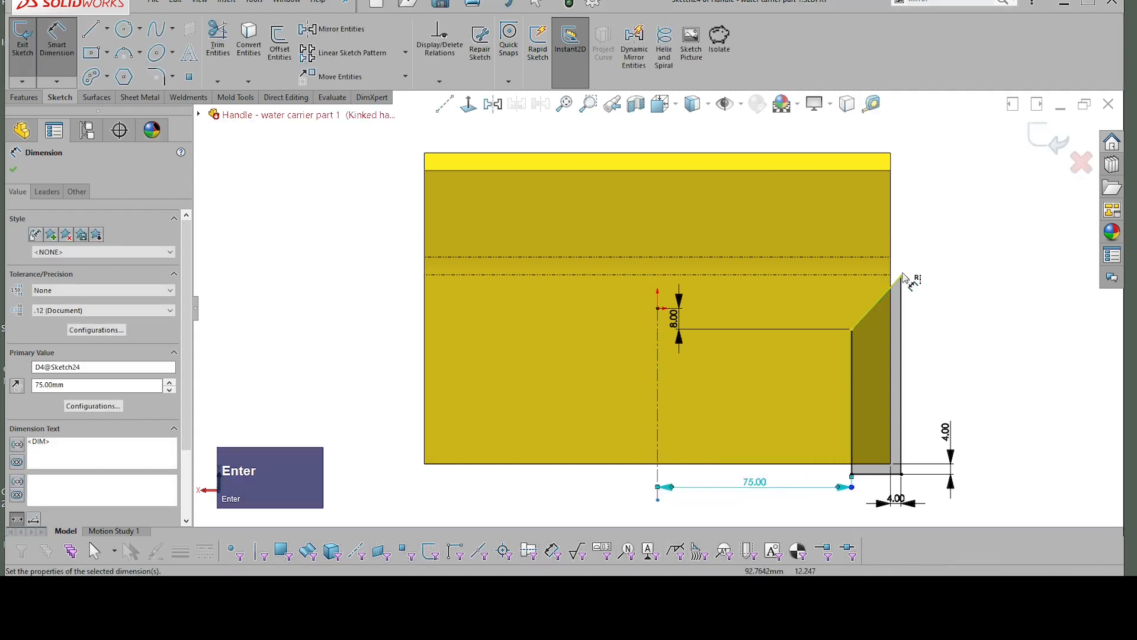
Step: Dimension the angle between the profile's sloped top line and the vertical at its inner upper corner as 40°
{"action": "left_click", "coordinate": [865, 316]}
{"action": "scroll", "coordinate": [854, 319], "scroll_direction": "up", "scroll_amount": 2}
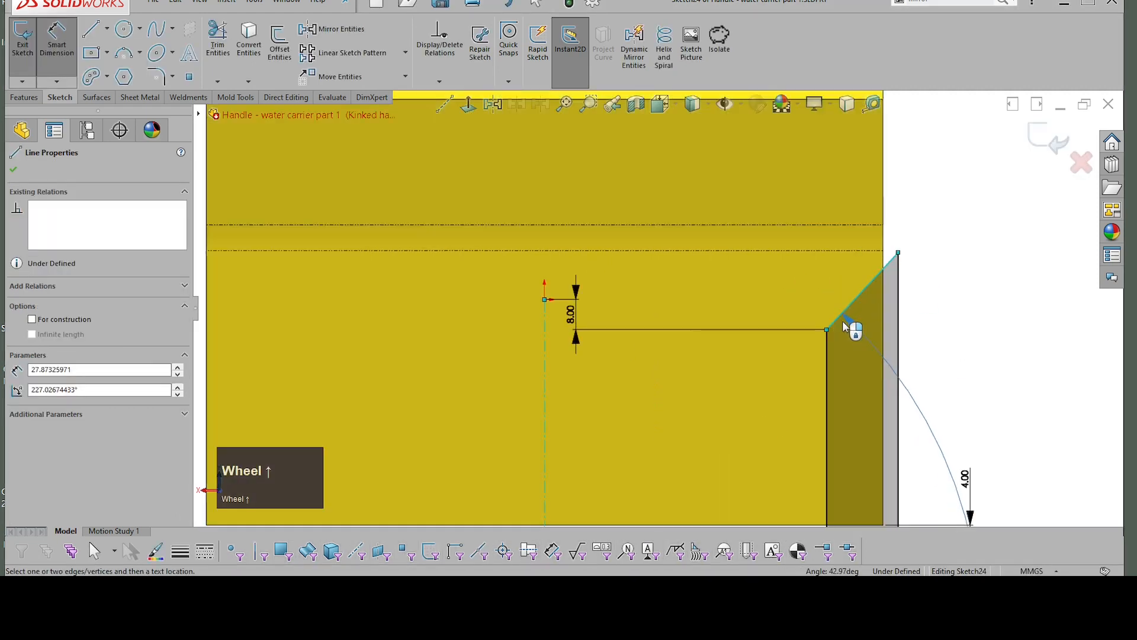
{"action": "left_click", "coordinate": [829, 332]}
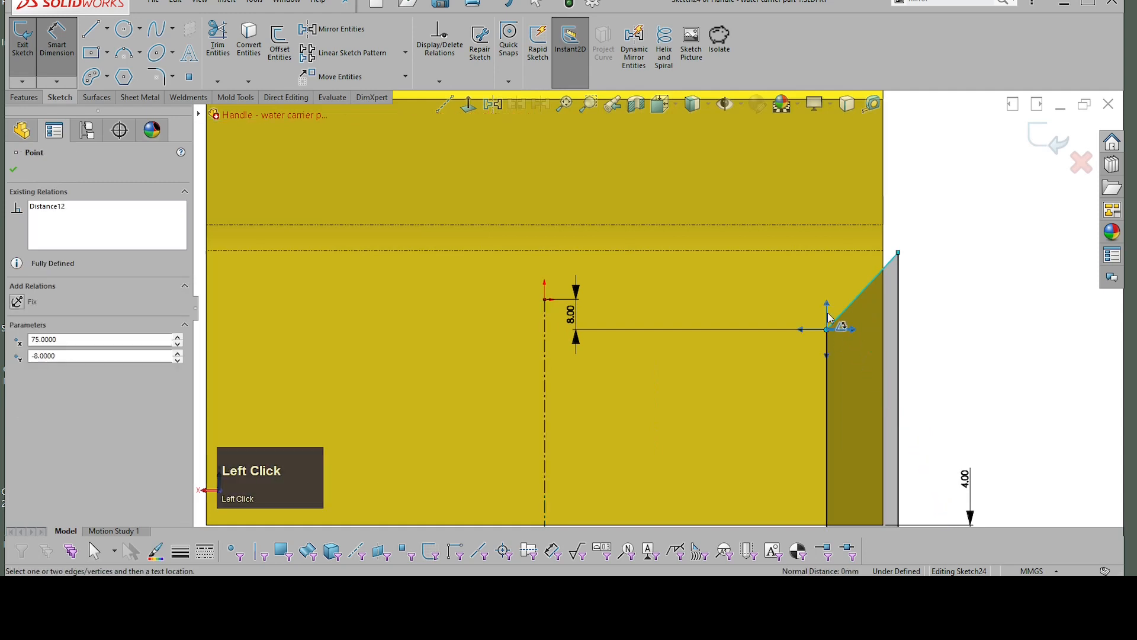
{"action": "left_click", "coordinate": [835, 320]}
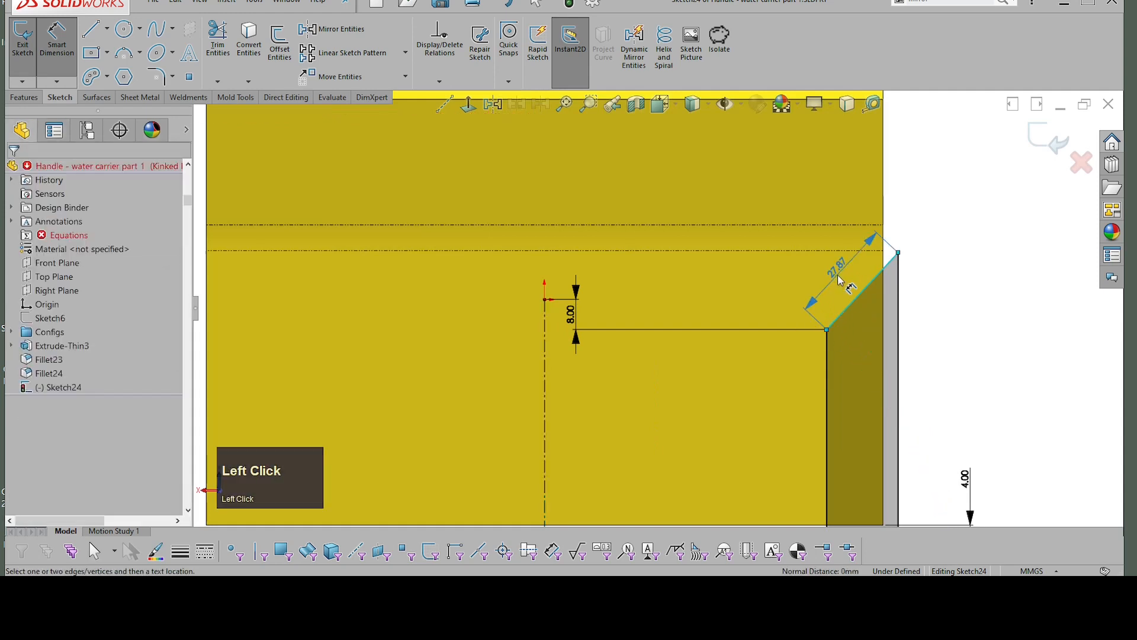
{"action": "left_click", "coordinate": [828, 330]}
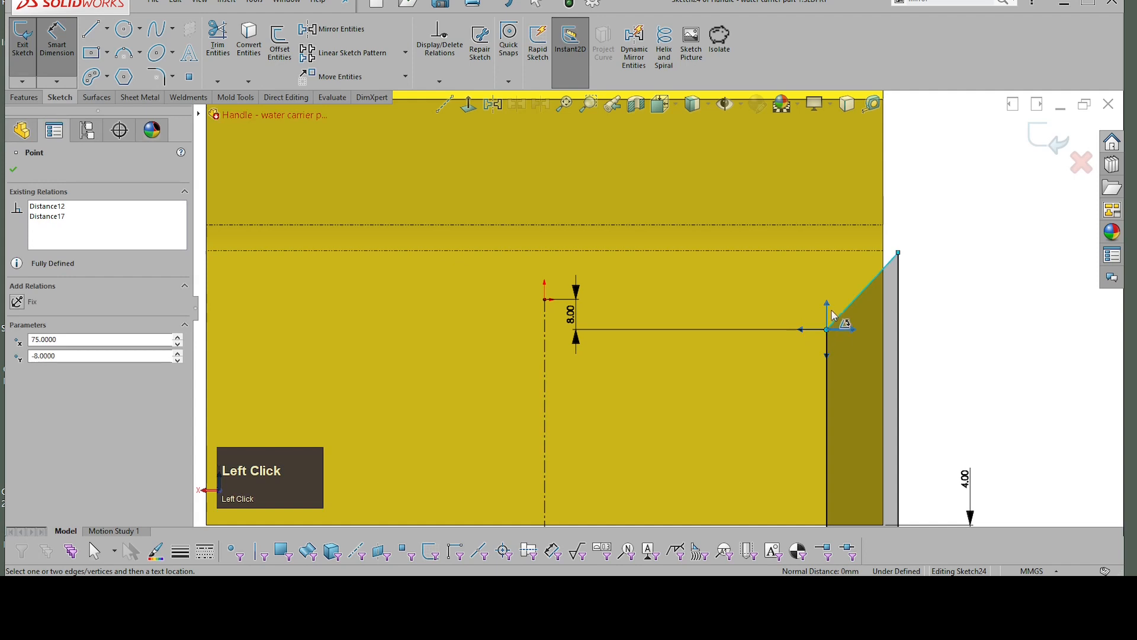
{"action": "left_click", "coordinate": [829, 305]}
{"action": "left_click", "coordinate": [851, 259]}
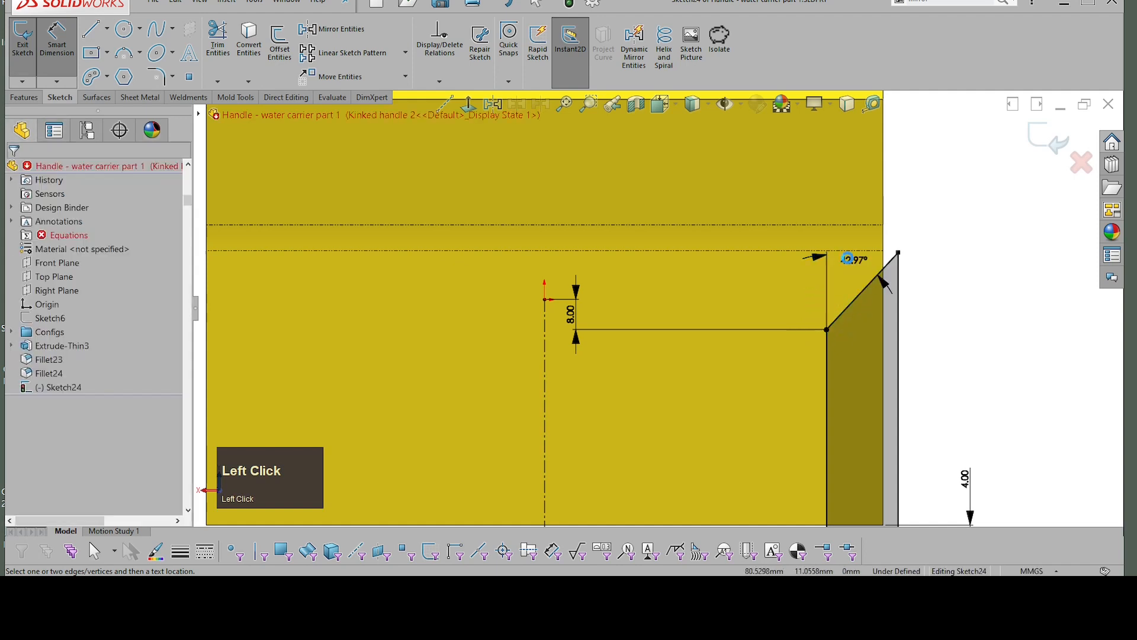
{"action": "type", "text": "40"}
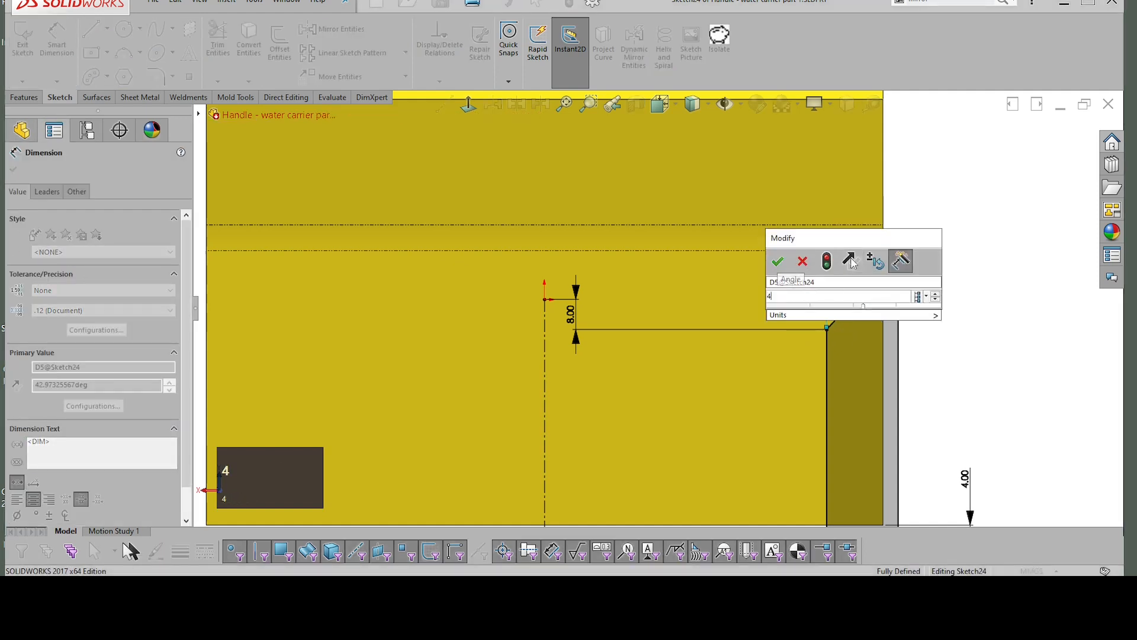
{"action": "key", "text": "Return"}
Step: Set the angle of the profile's sloped top line to 65° from vertical and finish the sketch
{"action": "left_click", "coordinate": [853, 264]}
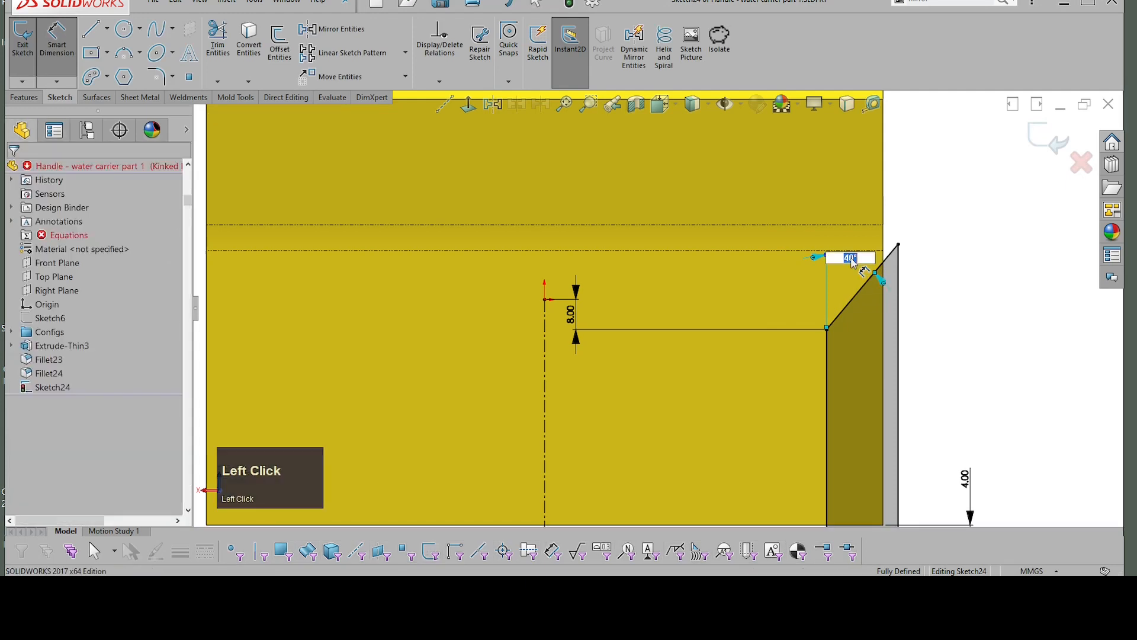
{"action": "type", "text": "65"}
{"action": "key", "text": "Return"}
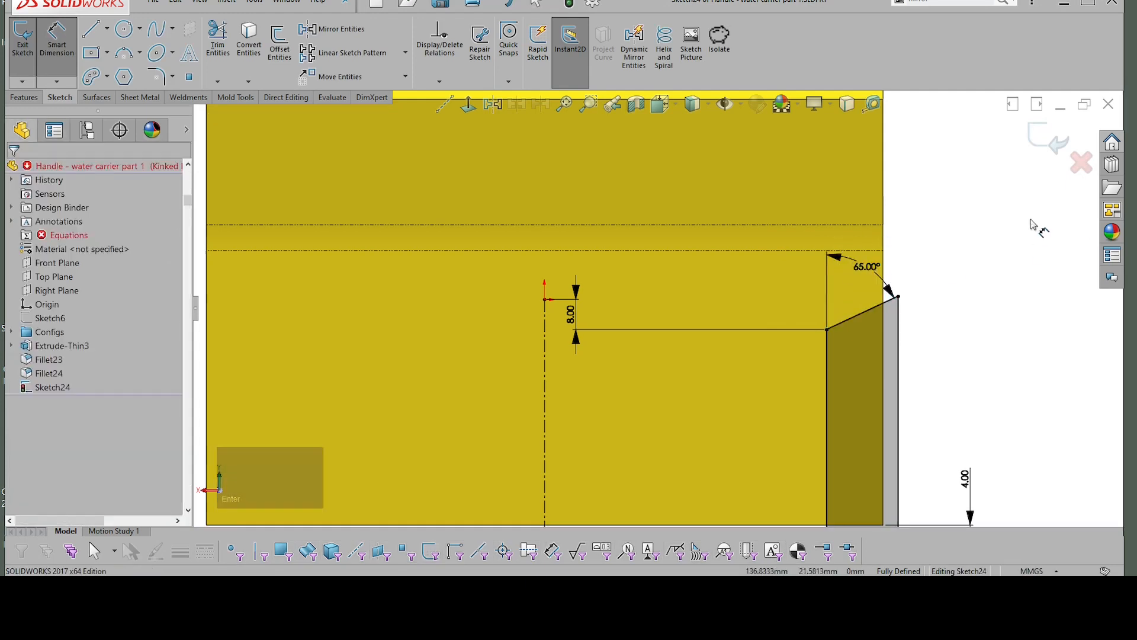
{"action": "left_click", "coordinate": [1039, 145]}
Step: Extrude-cut the corner profile through the body with a blind depth of 25 mm
{"action": "mouse_move", "coordinate": [1014, 189]}
{"action": "middle_mouse_down"}
{"action": "mouse_move", "coordinate": [990, 229]}
{"action": "mouse_move", "coordinate": [895, 308]}
{"action": "middle_mouse_up"}
{"action": "scroll", "coordinate": [890, 312], "scroll_direction": "down", "scroll_amount": 3}
{"action": "left_click", "coordinate": [885, 317]}
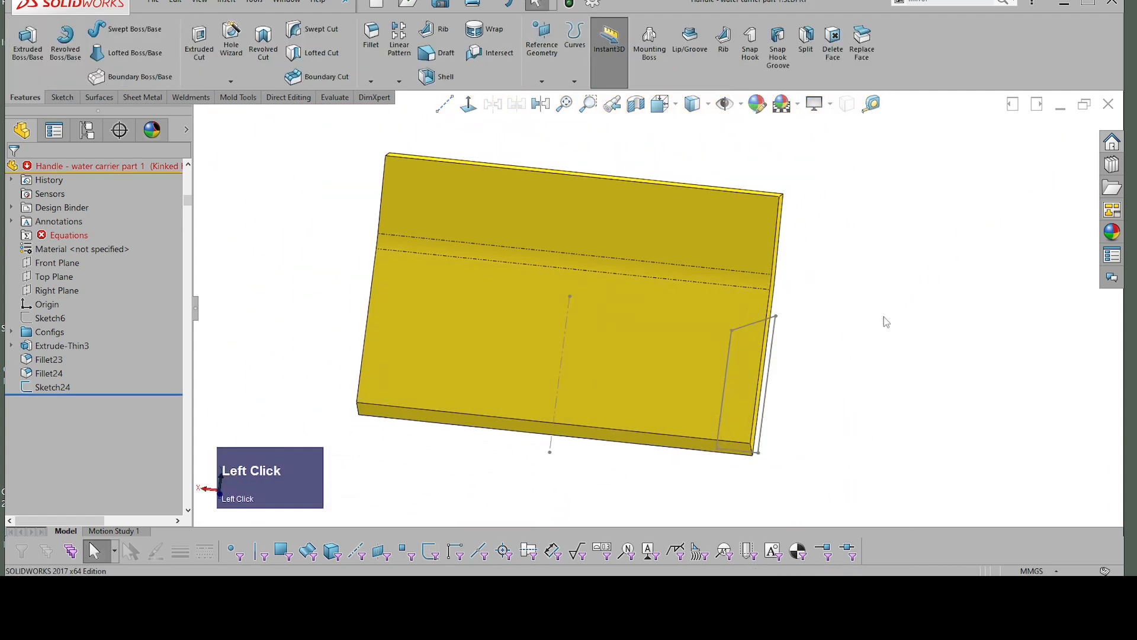
{"action": "middle_click_drag", "start_coordinate": [827, 346], "coordinate": [775, 322]}
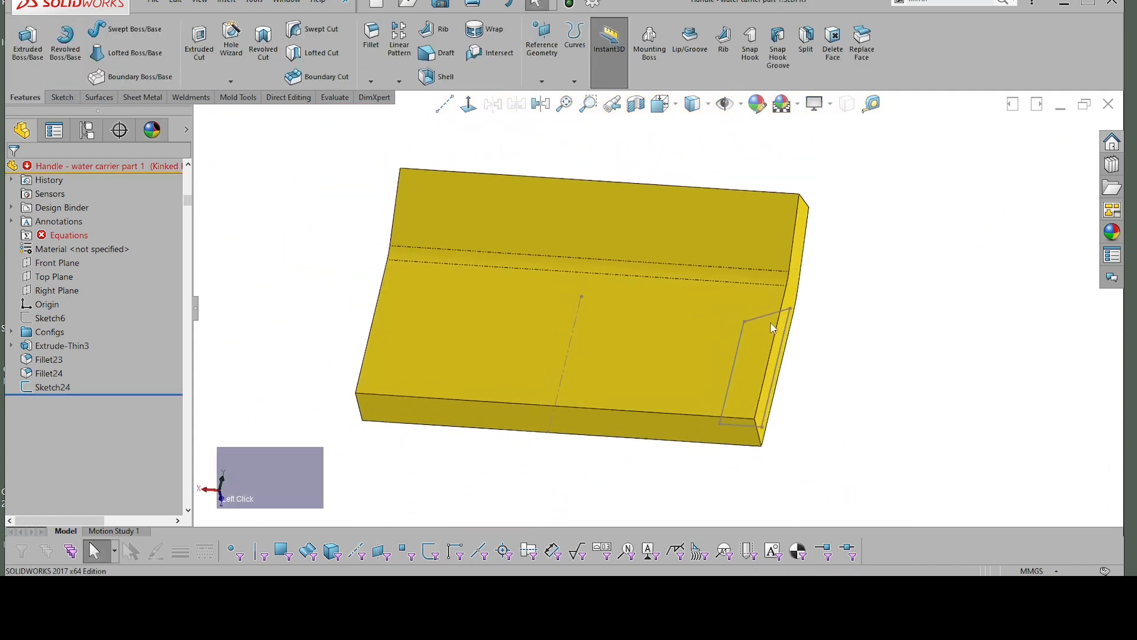
{"action": "left_click", "coordinate": [789, 333]}
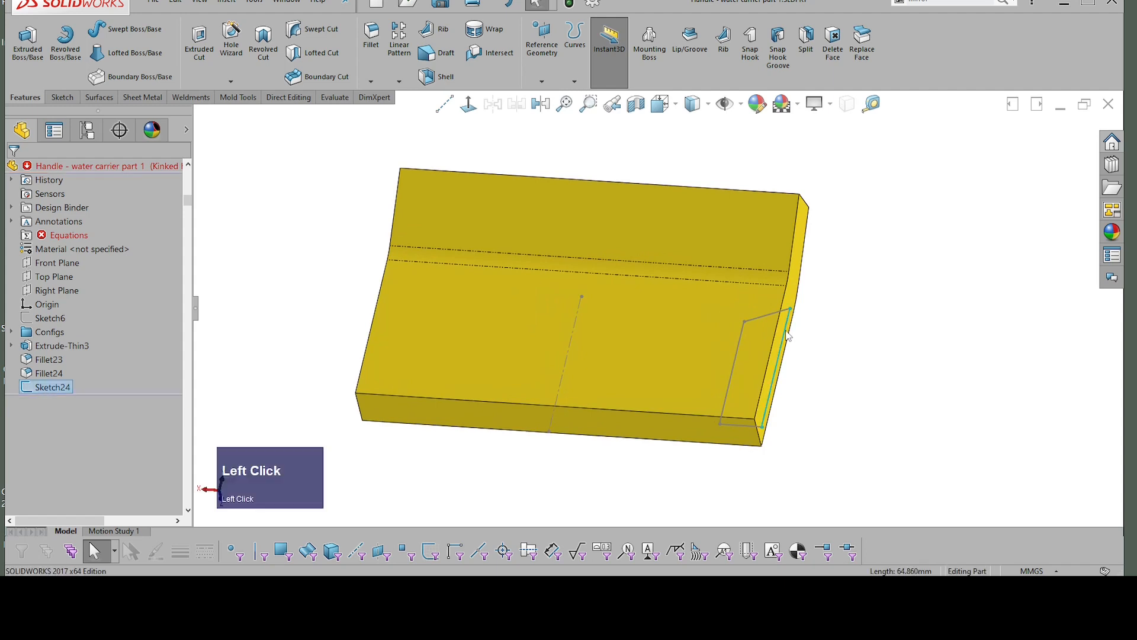
{"action": "left_click", "coordinate": [824, 274]}
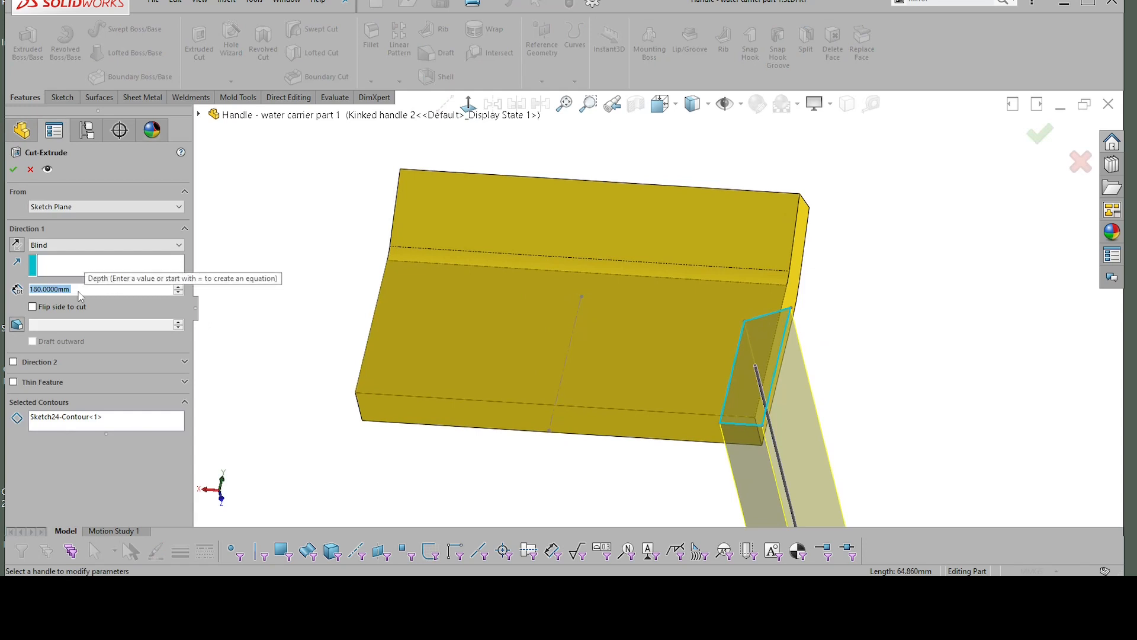
{"action": "type", "text": "25"}
{"action": "key", "text": "Return"}
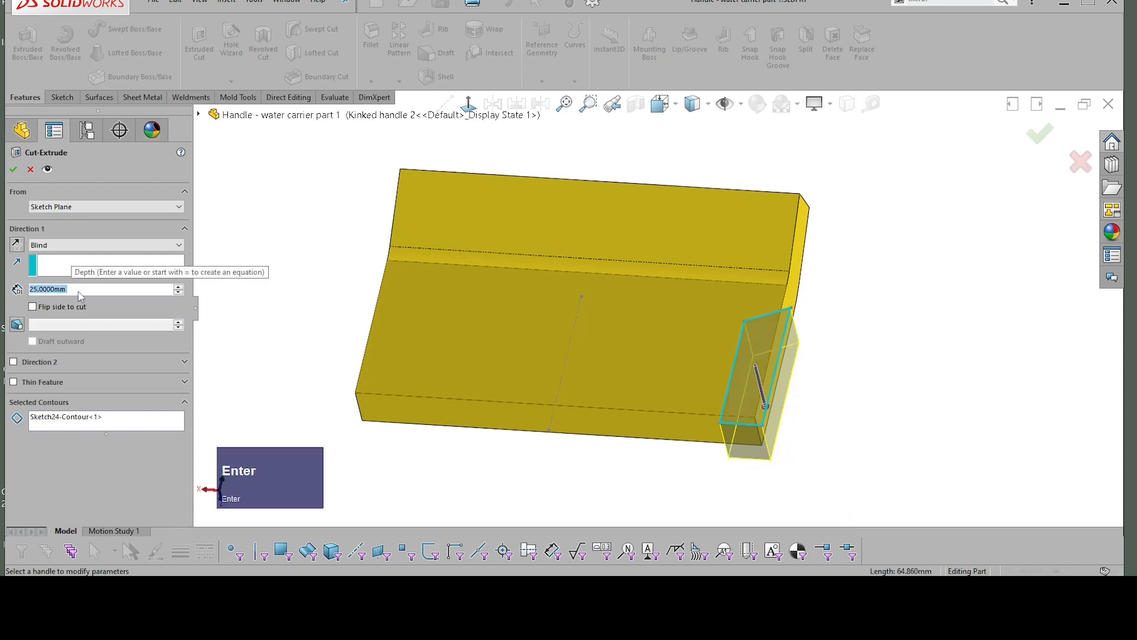
{"action": "left_click", "coordinate": [13, 170]}
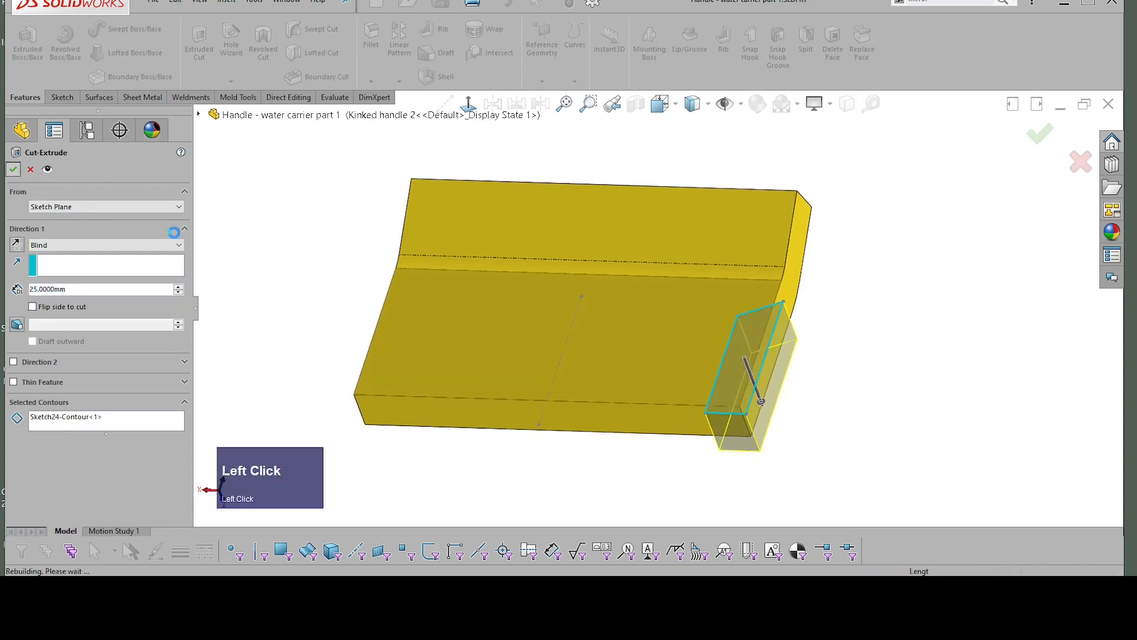
{"action": "left_click", "coordinate": [915, 346]}
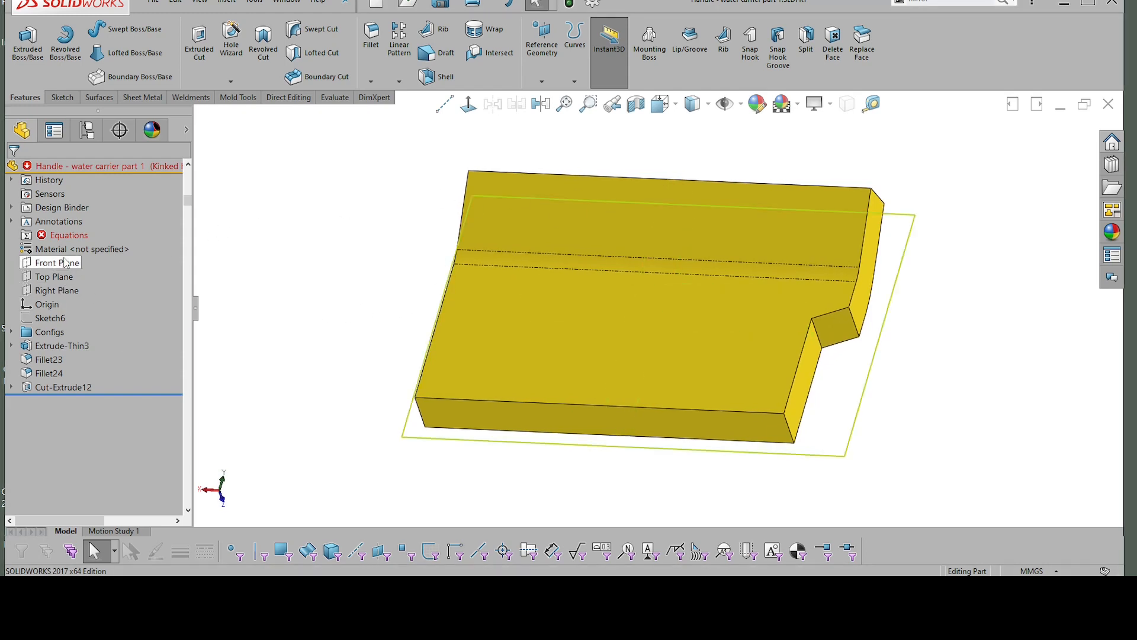
{"action": "left_click", "coordinate": [55, 290]}
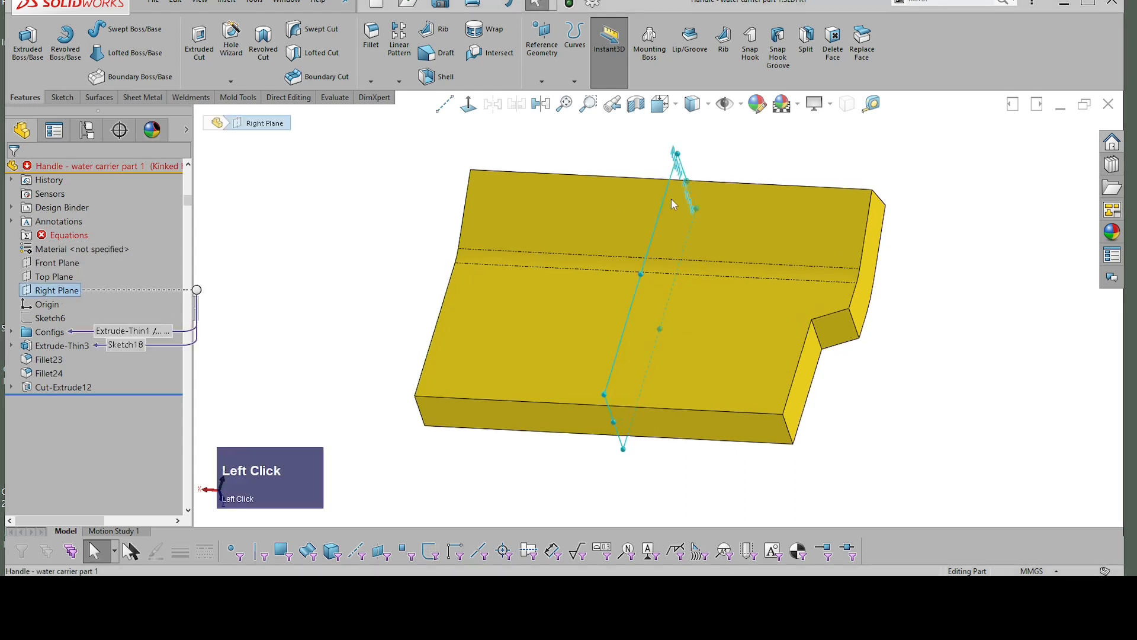
{"action": "middle_click_drag", "start_coordinate": [671, 198], "coordinate": [728, 168]}
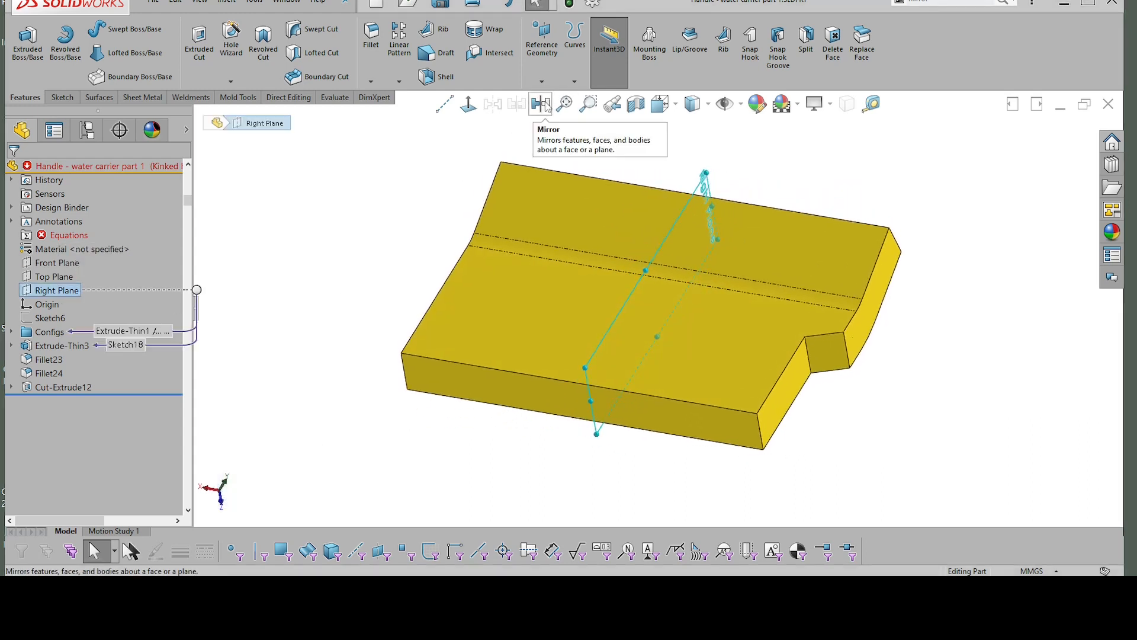
{"action": "left_click", "coordinate": [841, 162]}
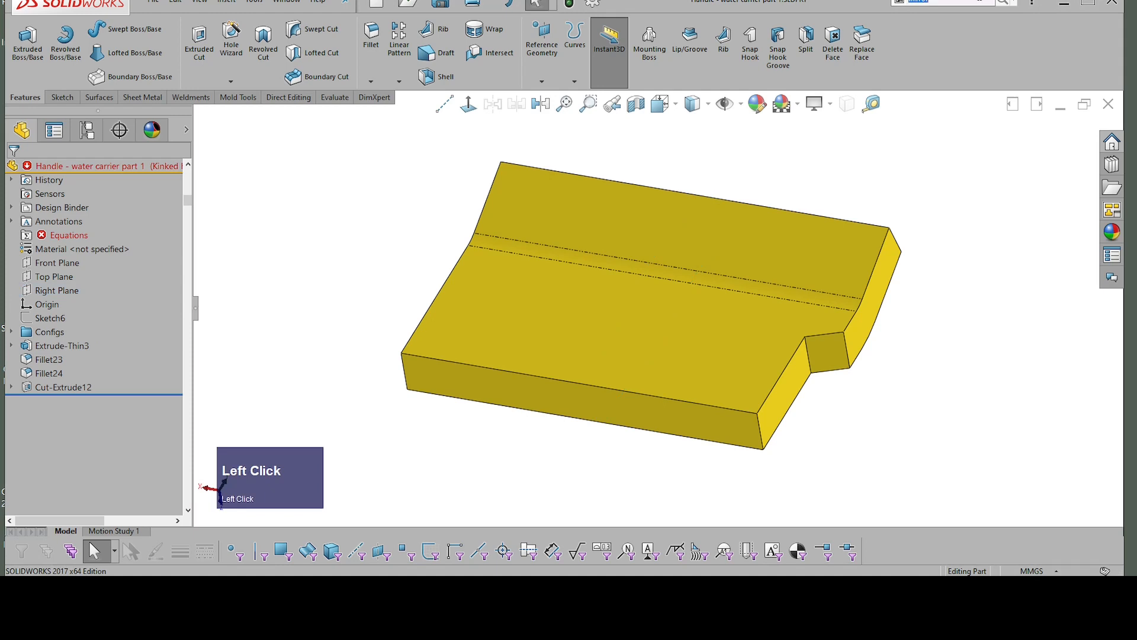
{"action": "left_click", "coordinate": [1007, 3]}
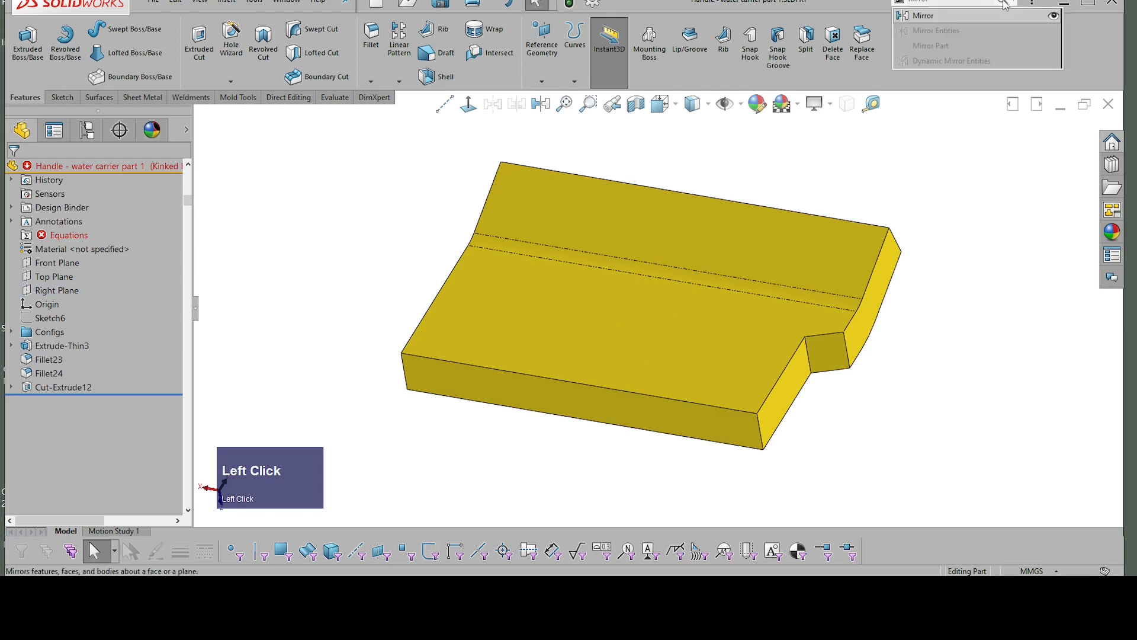
{"action": "left_click", "coordinate": [1058, 18]}
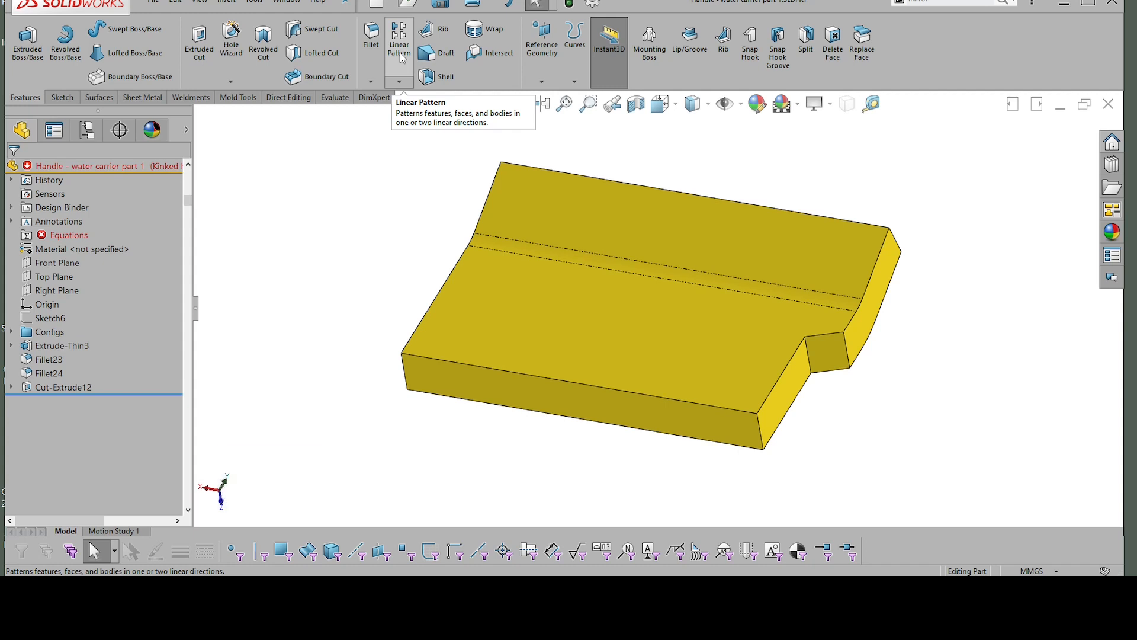
Step: Mirror the corner cut about the Right Plane to the opposite side of the body
{"action": "left_click", "coordinate": [400, 82]}
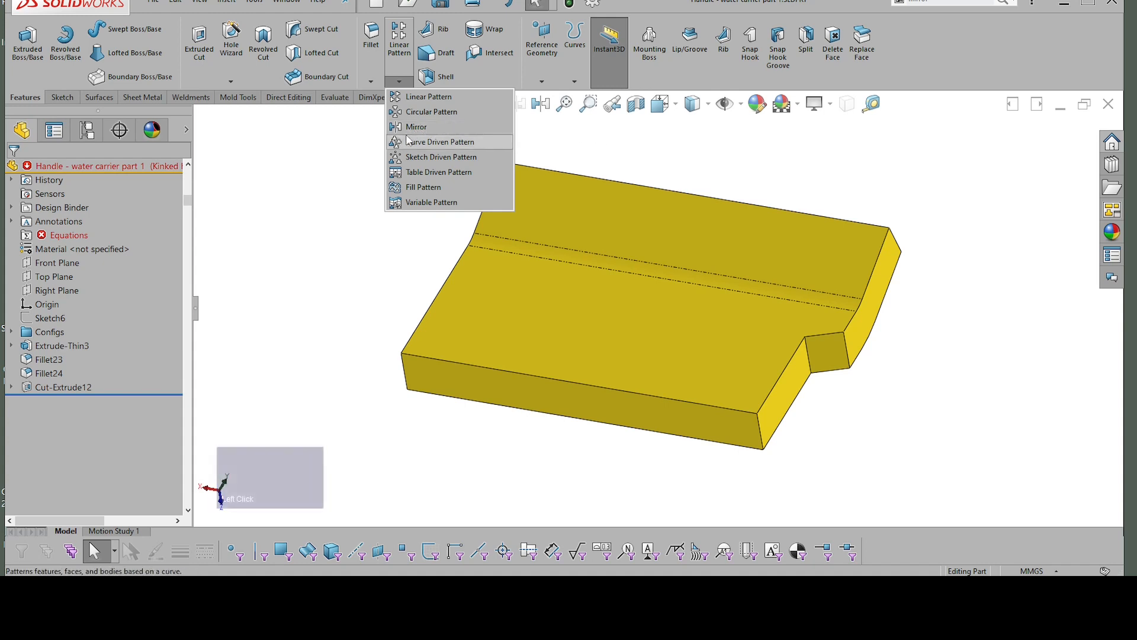
{"action": "left_click", "coordinate": [415, 128]}
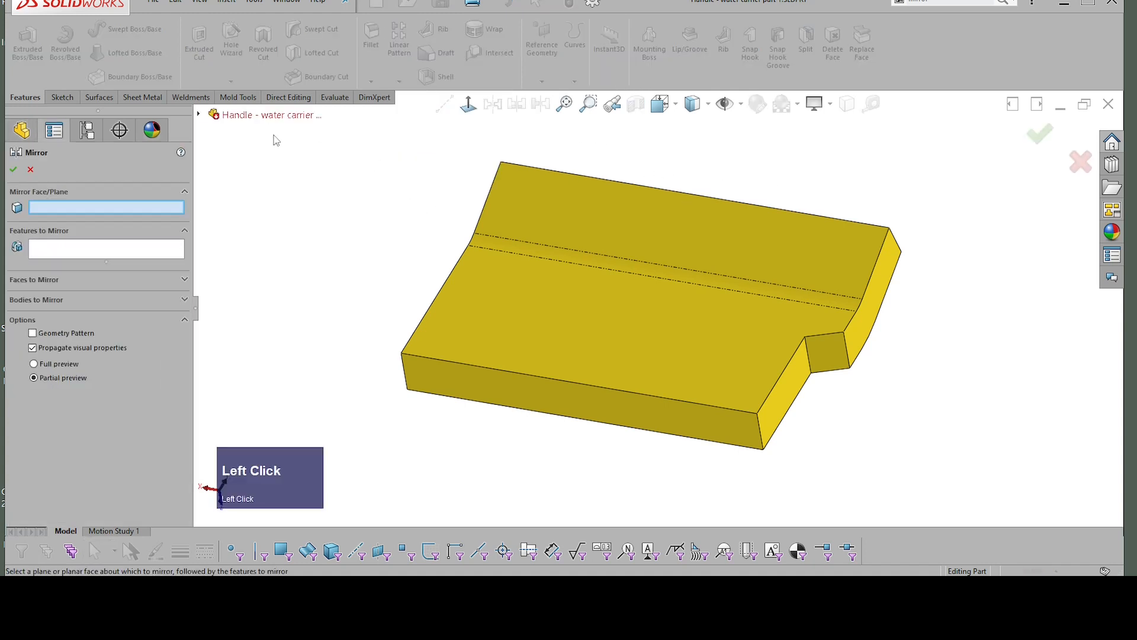
{"action": "left_click", "coordinate": [199, 114]}
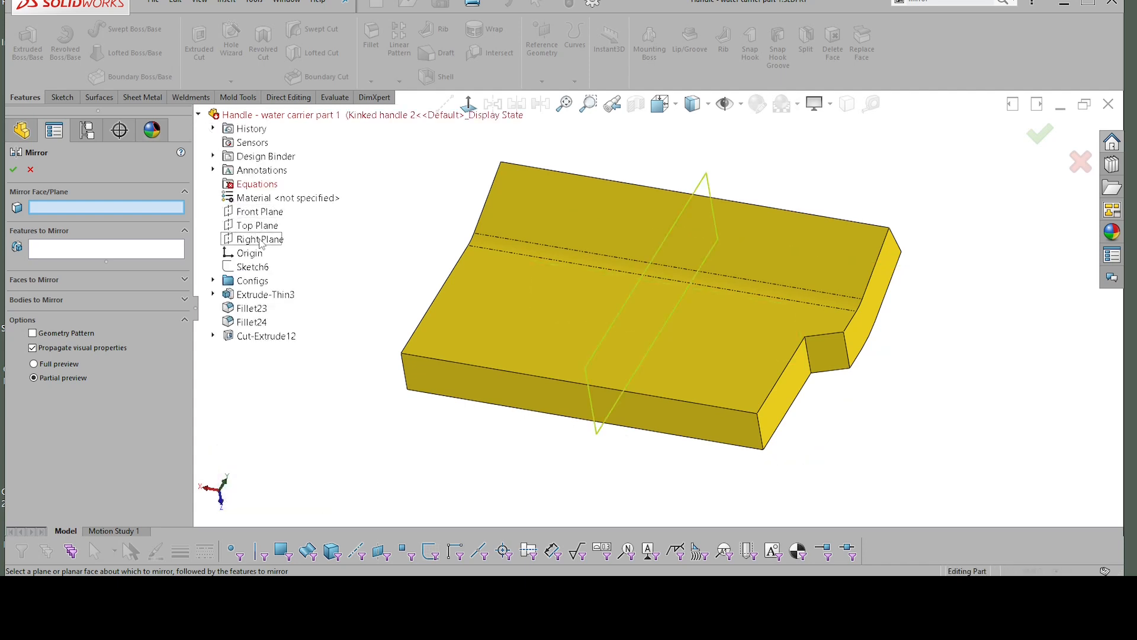
{"action": "left_click", "coordinate": [260, 240]}
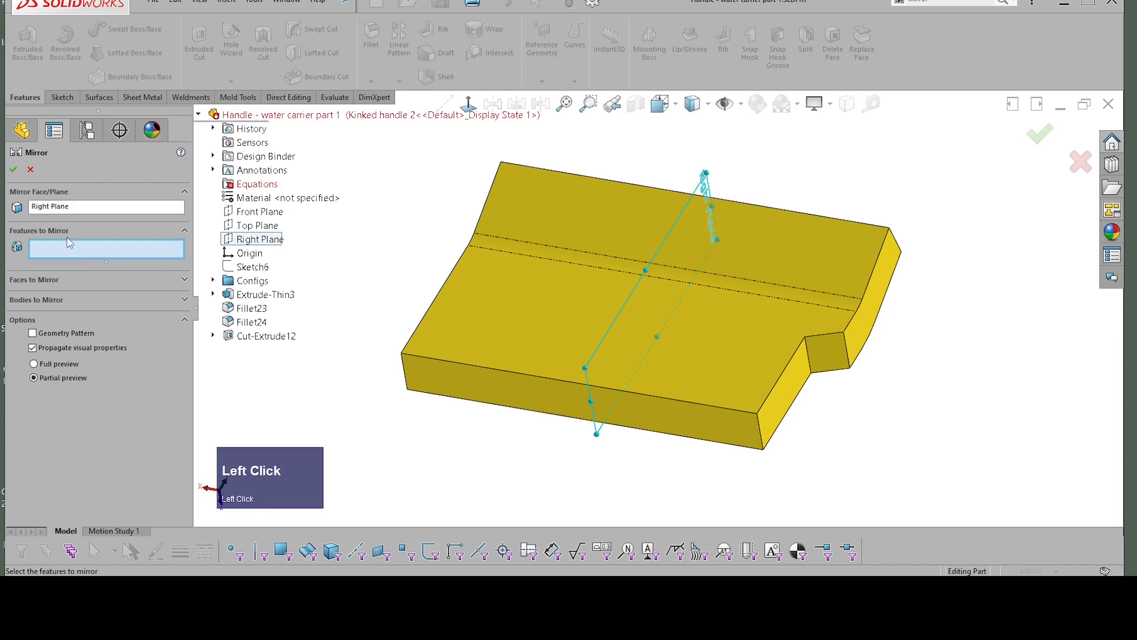
{"action": "left_click", "coordinate": [268, 336]}
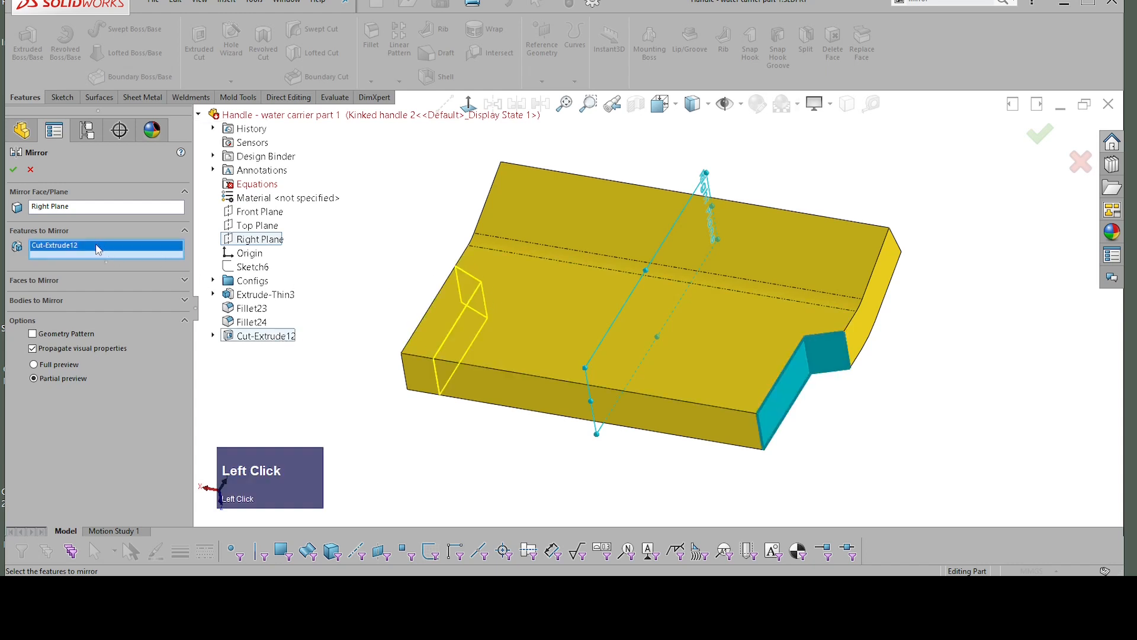
{"action": "key", "text": "Delete"}
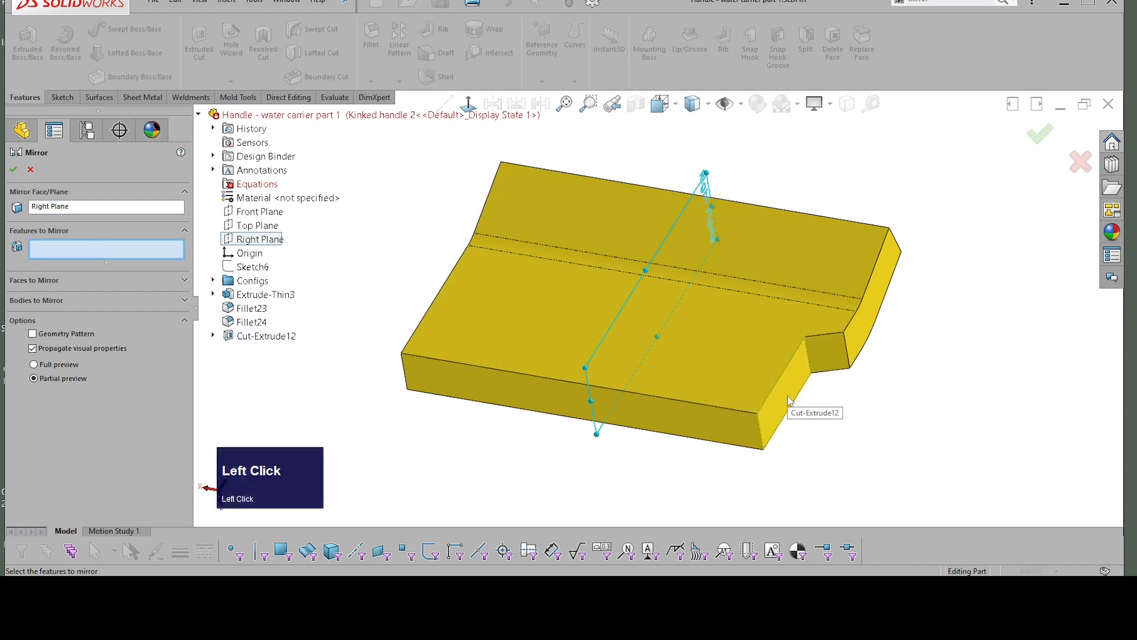
{"action": "left_click", "coordinate": [805, 375]}
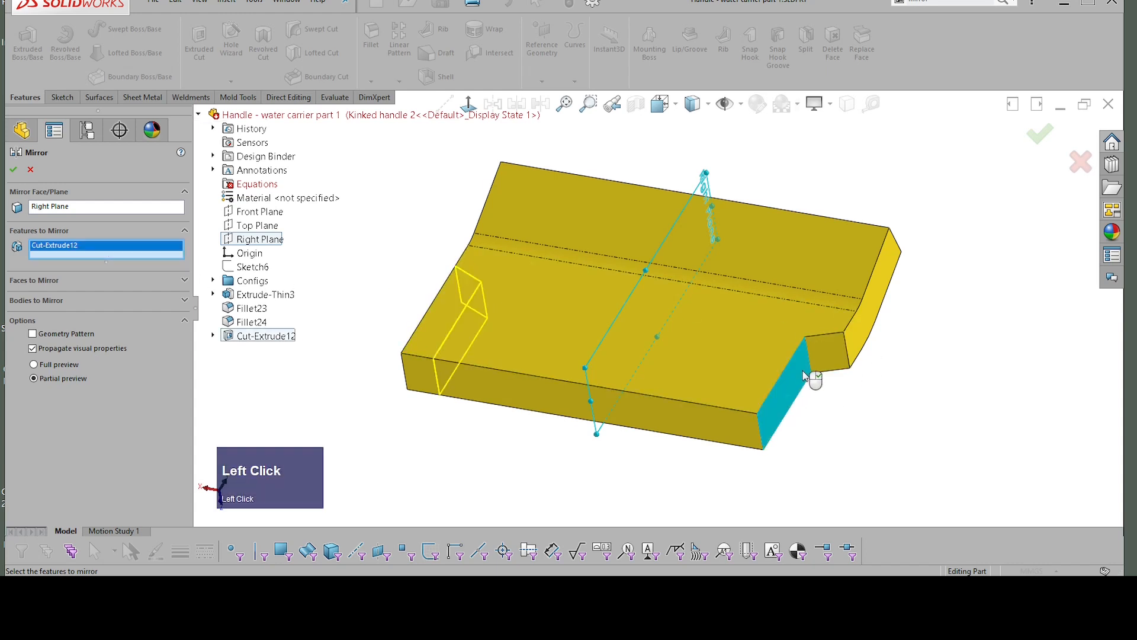
{"action": "left_click", "coordinate": [15, 170]}
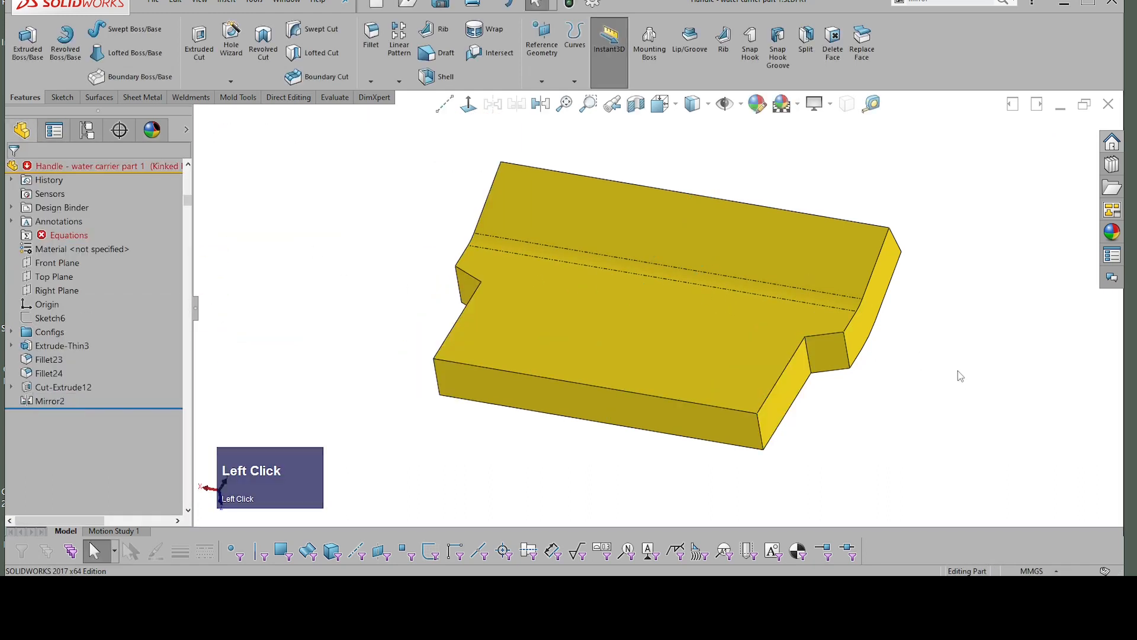
Step: Examine the handle body with its two mirrored corner cuts and the upper corners from several angles
{"action": "scroll", "coordinate": [958, 371], "scroll_direction": "down", "scroll_amount": 1}
{"action": "scroll", "coordinate": [900, 377], "scroll_direction": "up", "scroll_amount": 1}
{"action": "middle_click_drag", "start_coordinate": [899, 377], "coordinate": [860, 259]}
{"action": "scroll", "coordinate": [475, 179], "scroll_direction": "down", "scroll_amount": 1}
{"action": "scroll", "coordinate": [474, 178], "scroll_direction": "up", "scroll_amount": 1}
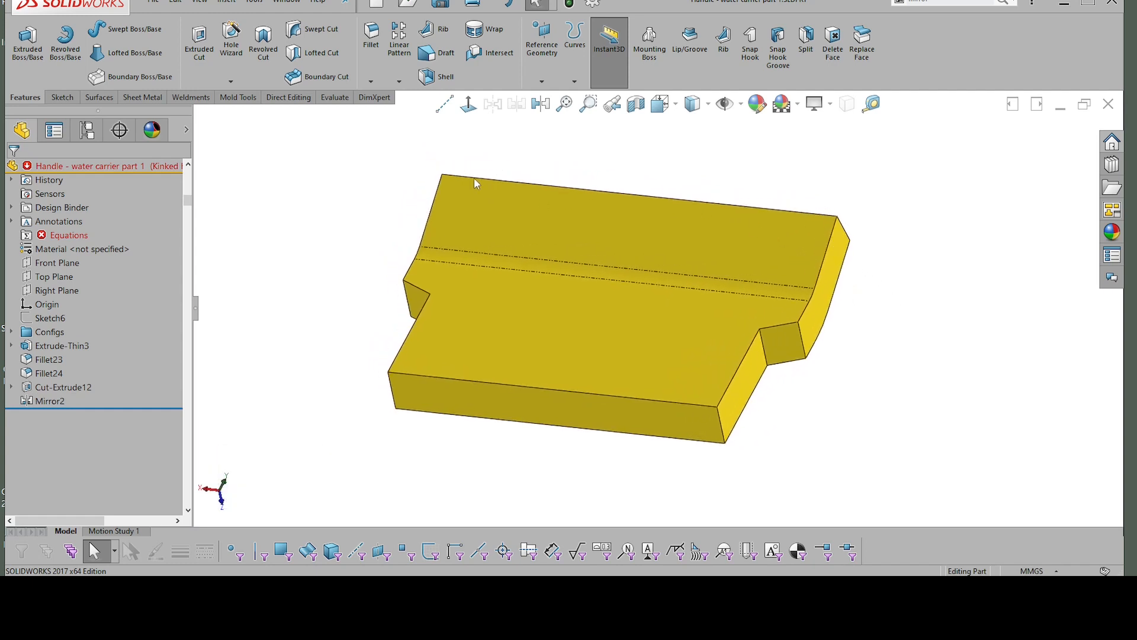
{"action": "middle_click_drag", "start_coordinate": [474, 178], "coordinate": [471, 179]}
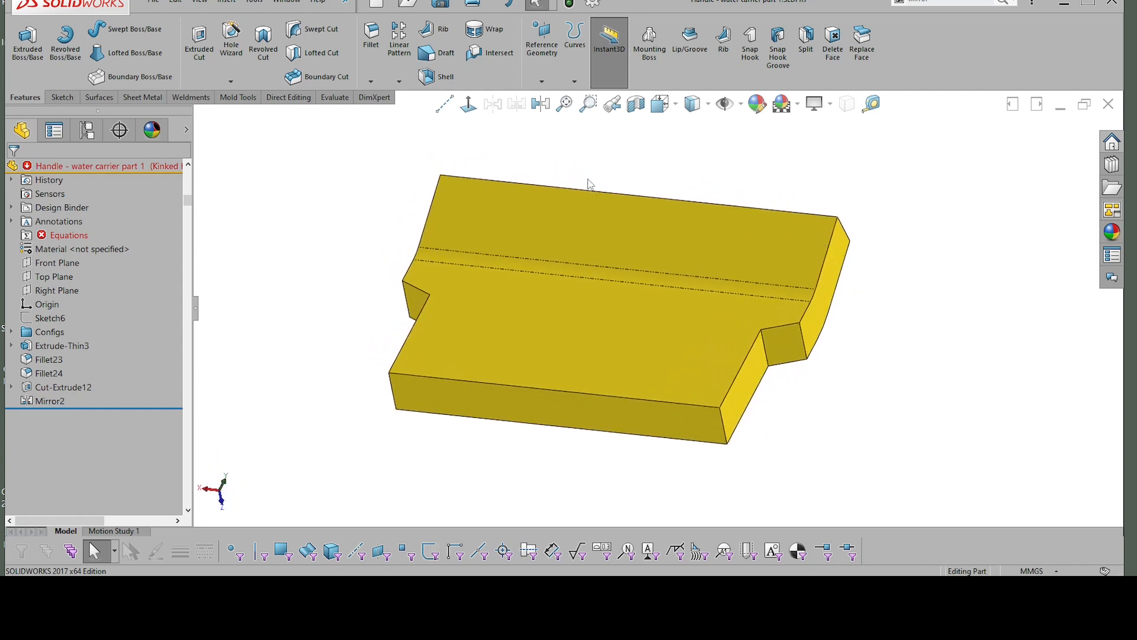
{"action": "mouse_move", "coordinate": [590, 184]}
{"action": "middle_mouse_down"}
{"action": "mouse_move", "coordinate": [436, 198]}
{"action": "mouse_move", "coordinate": [607, 186]}
{"action": "middle_mouse_up"}
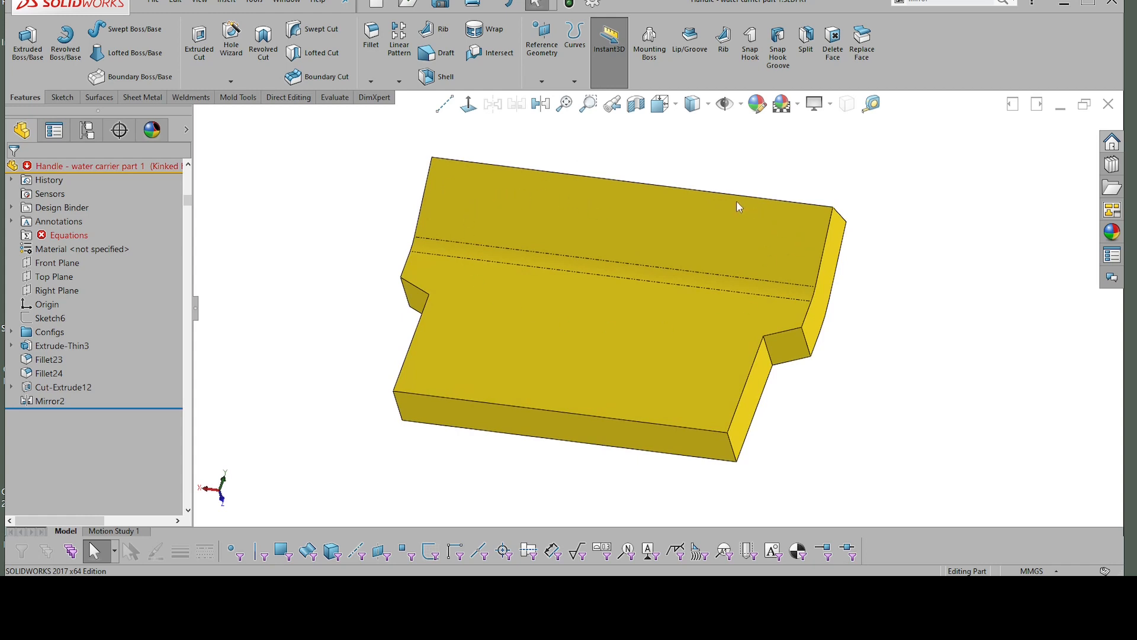
{"action": "middle_click_drag", "start_coordinate": [738, 206], "coordinate": [814, 220]}
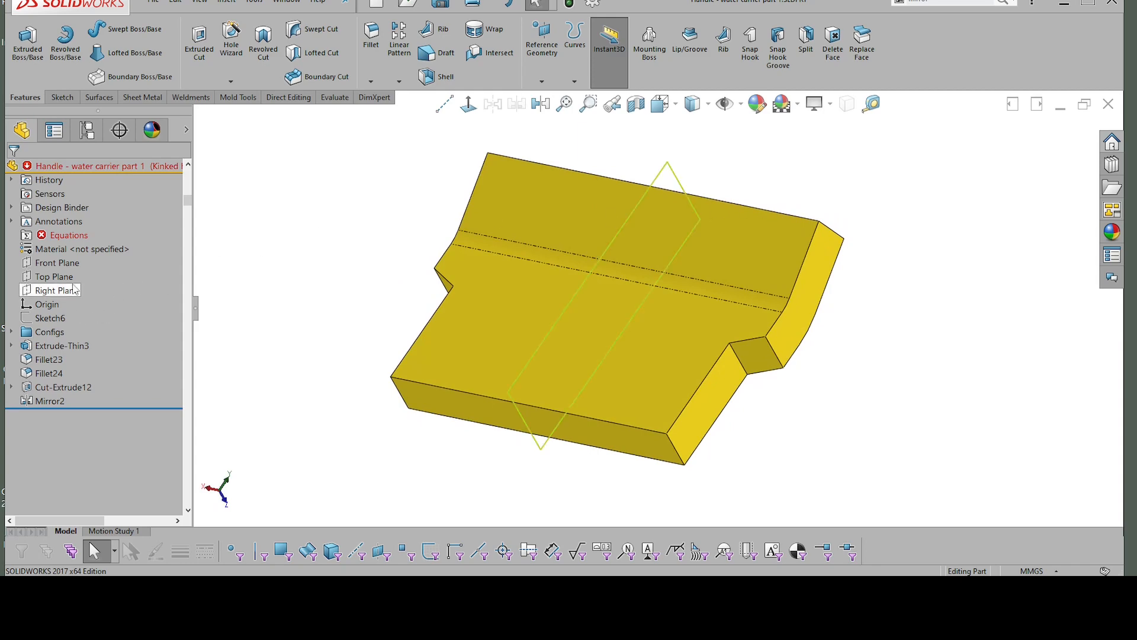
Step: Sketch a three-point arc of about 320 mm radius on the Front Plane, spanning the body's side edges and peaking at its upper edge
{"action": "left_click", "coordinate": [62, 263]}
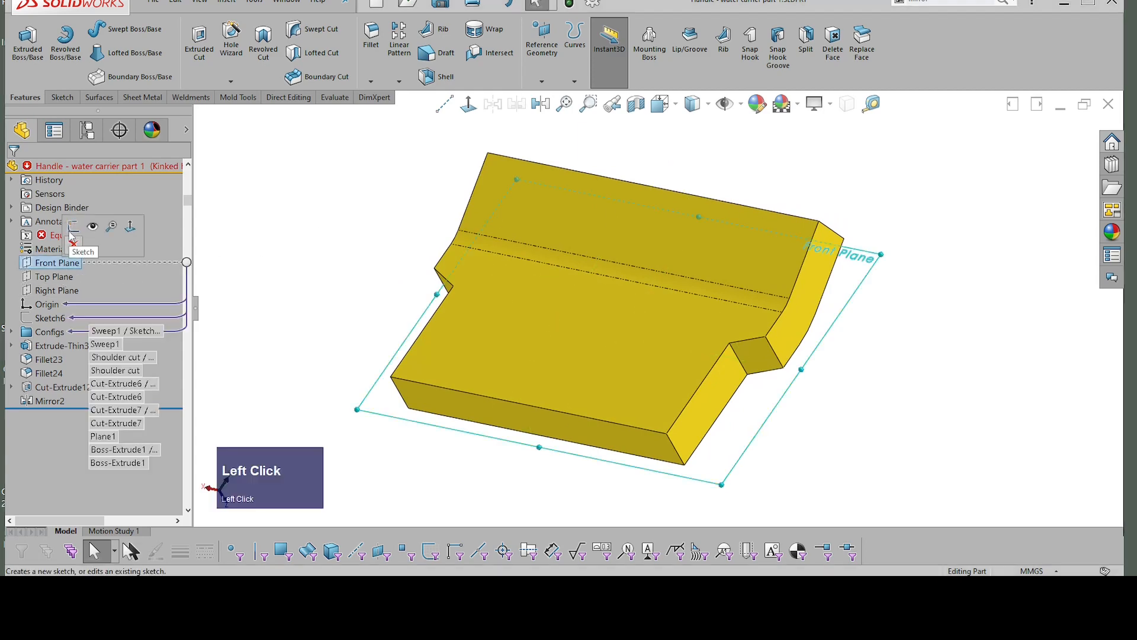
{"action": "left_click", "coordinate": [73, 227]}
{"action": "scroll", "coordinate": [941, 213], "scroll_direction": "up", "scroll_amount": 1}
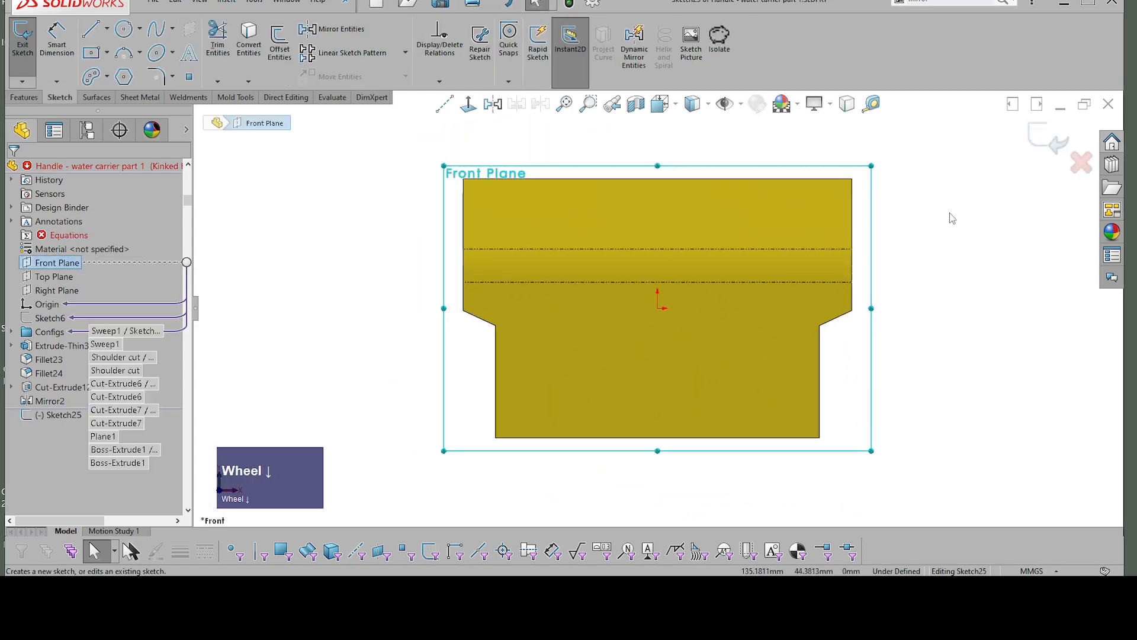
{"action": "right_click", "coordinate": [931, 214]}
{"action": "left_click", "coordinate": [988, 213]}
{"action": "right_click_drag", "start_coordinate": [897, 233], "coordinate": [980, 233]}
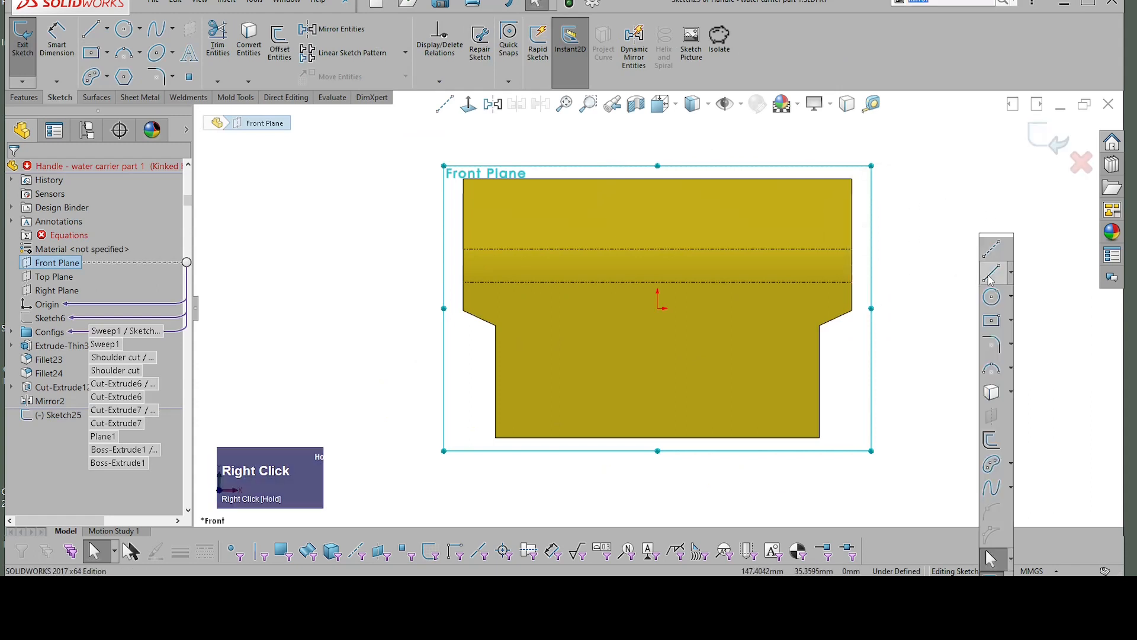
{"action": "left_click", "coordinate": [999, 349]}
{"action": "scroll", "coordinate": [470, 232], "scroll_direction": "up", "scroll_amount": 1}
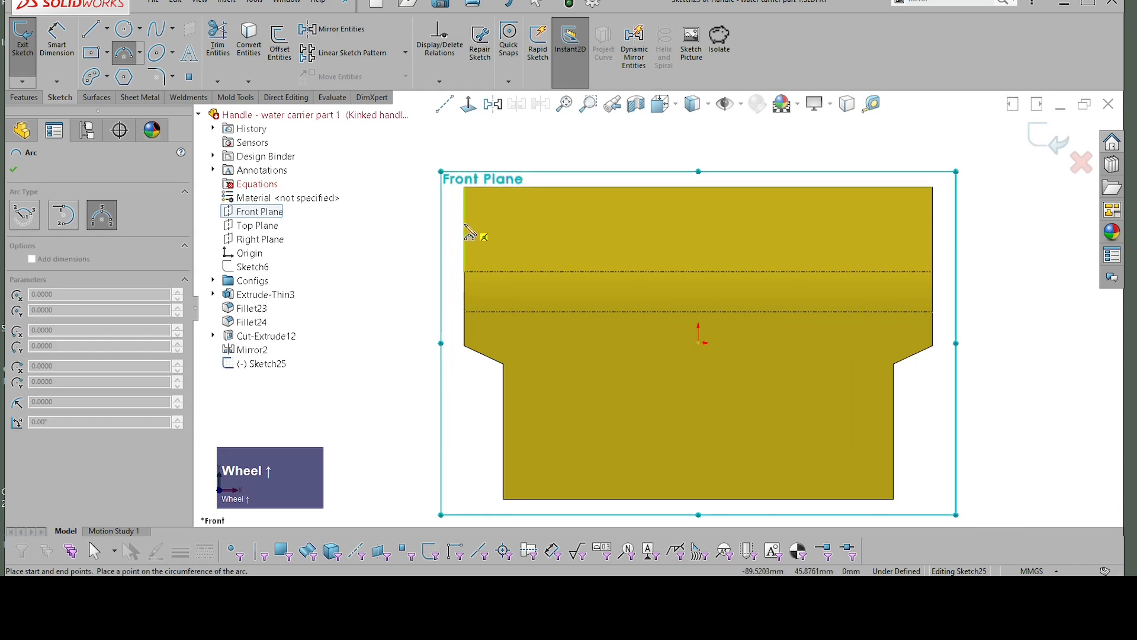
{"action": "left_click", "coordinate": [466, 229]}
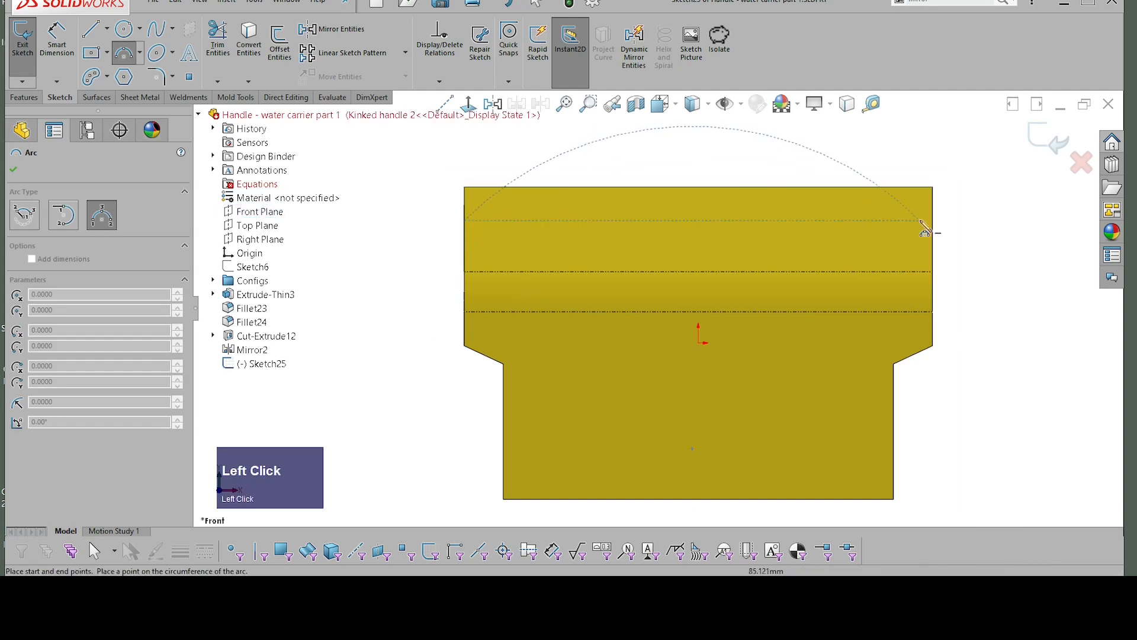
{"action": "left_click", "coordinate": [933, 222]}
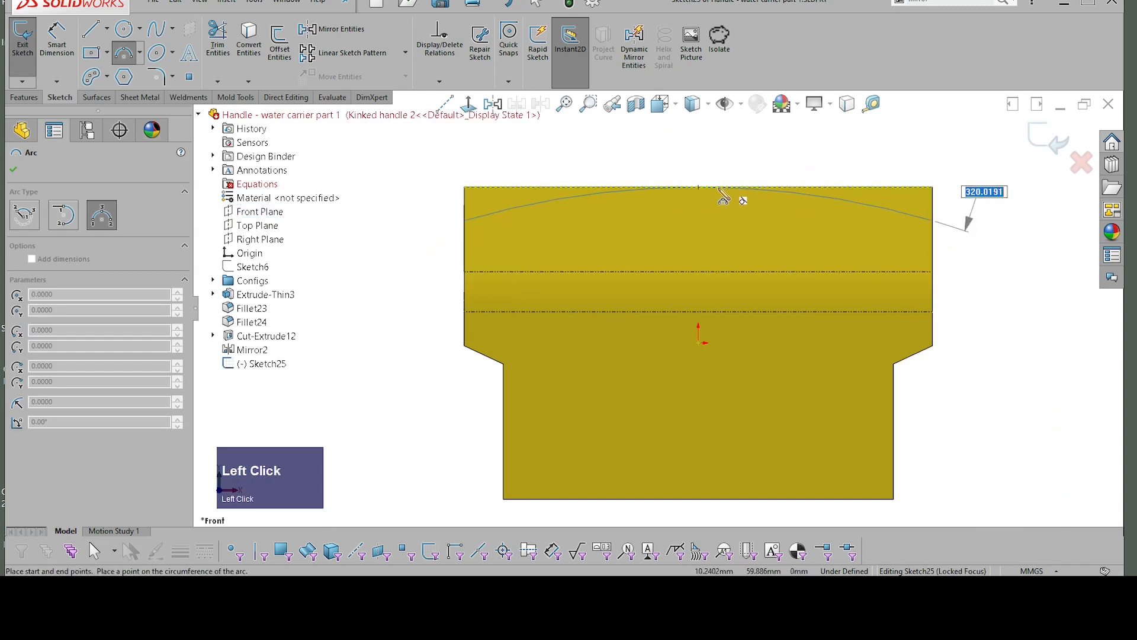
{"action": "left_click", "coordinate": [705, 191]}
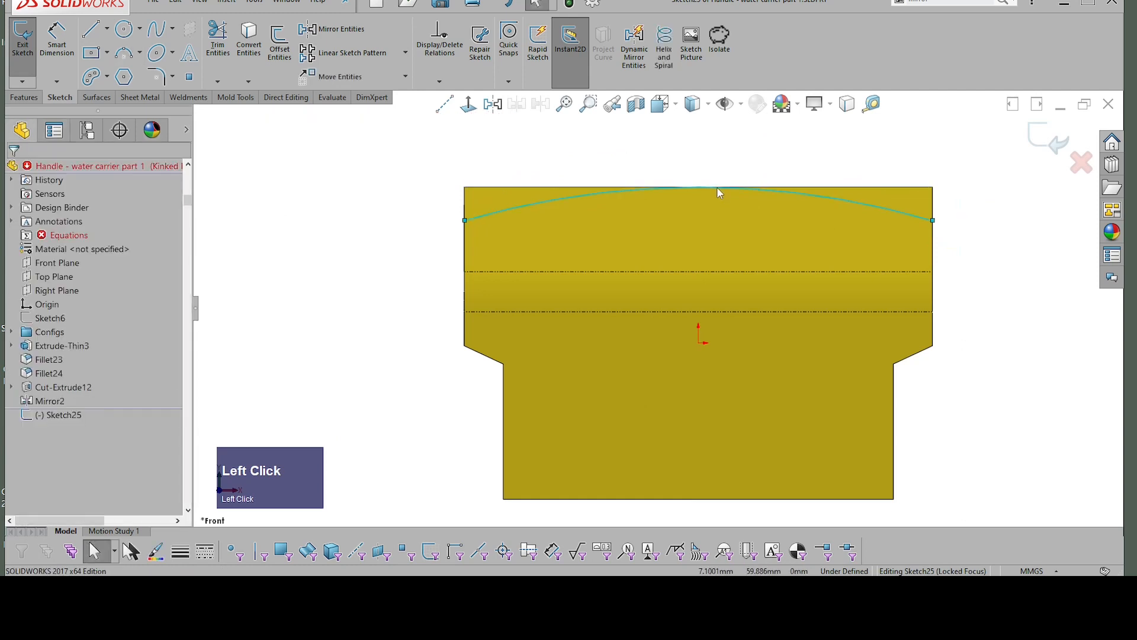
Step: Make the arc tangent to the body's upper edge and align its two endpoints horizontally
{"action": "left_click", "coordinate": [816, 190], "text": "shift"}
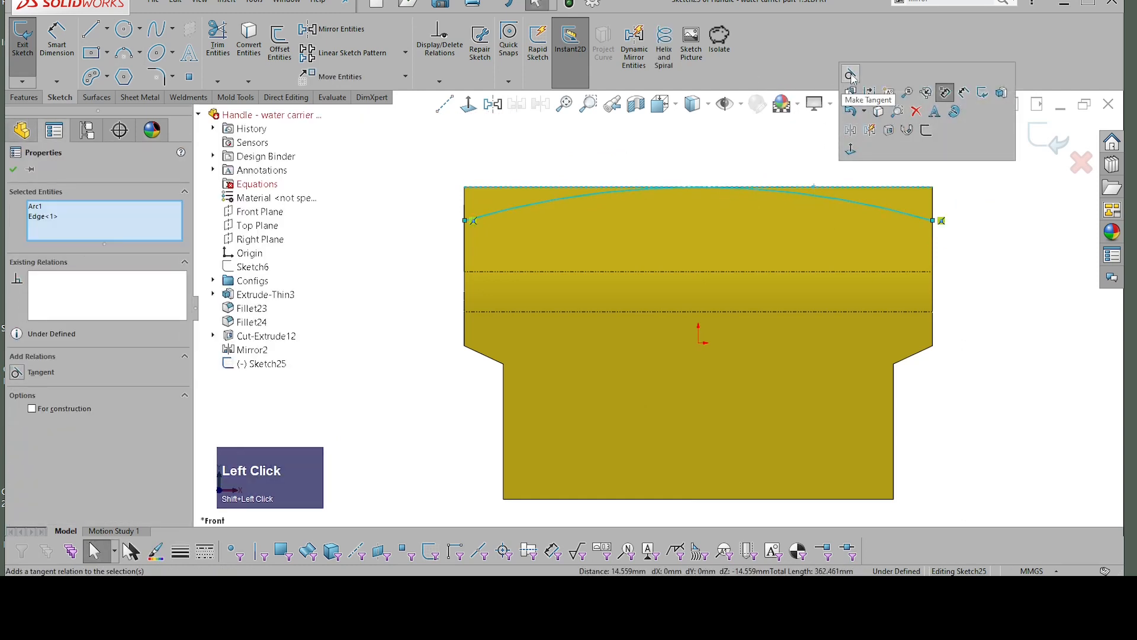
{"action": "left_click", "coordinate": [851, 77]}
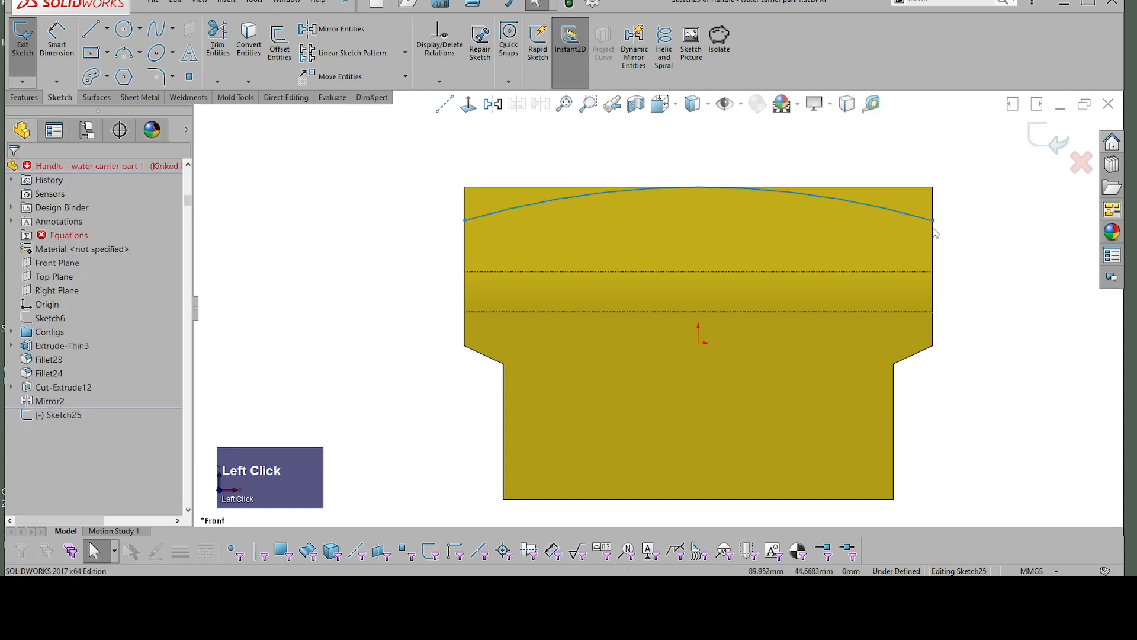
{"action": "mouse_move", "coordinate": [933, 221]}
{"action": "left_mouse_down"}
{"action": "mouse_move", "coordinate": [933, 251]}
{"action": "mouse_move", "coordinate": [933, 221]}
{"action": "left_mouse_up"}
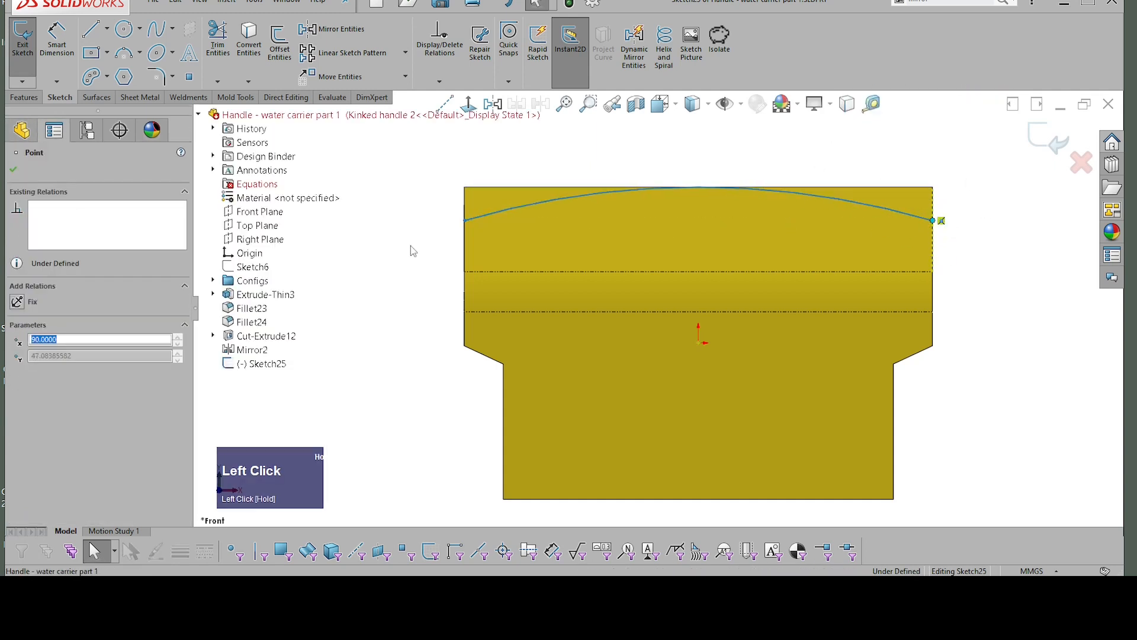
{"action": "left_click", "coordinate": [465, 221], "text": "shift"}
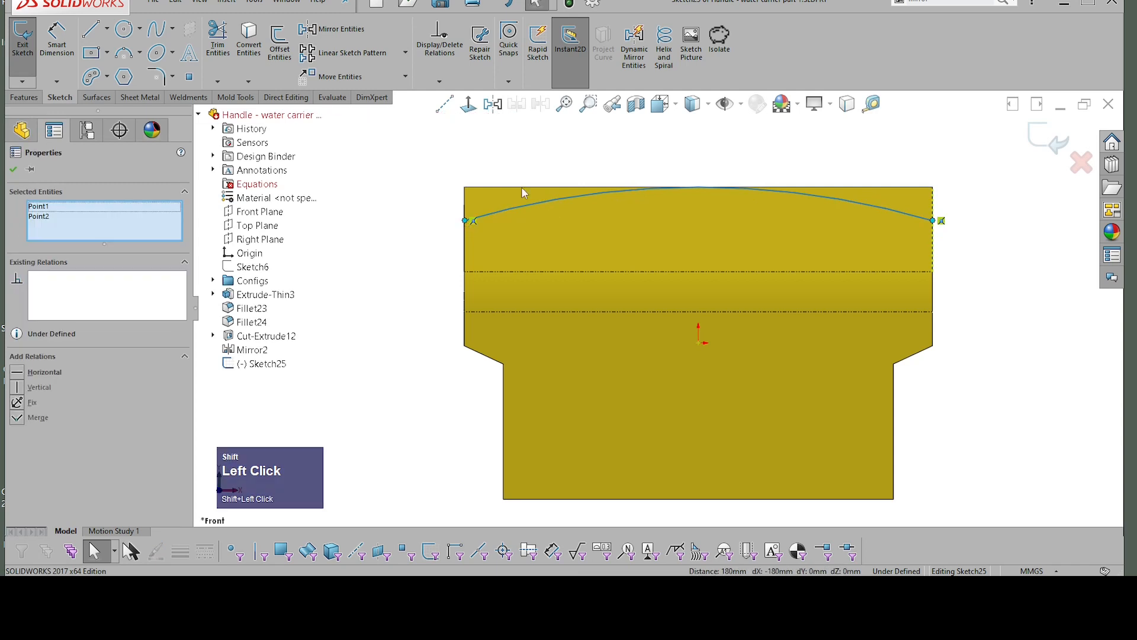
{"action": "left_click", "coordinate": [502, 112]}
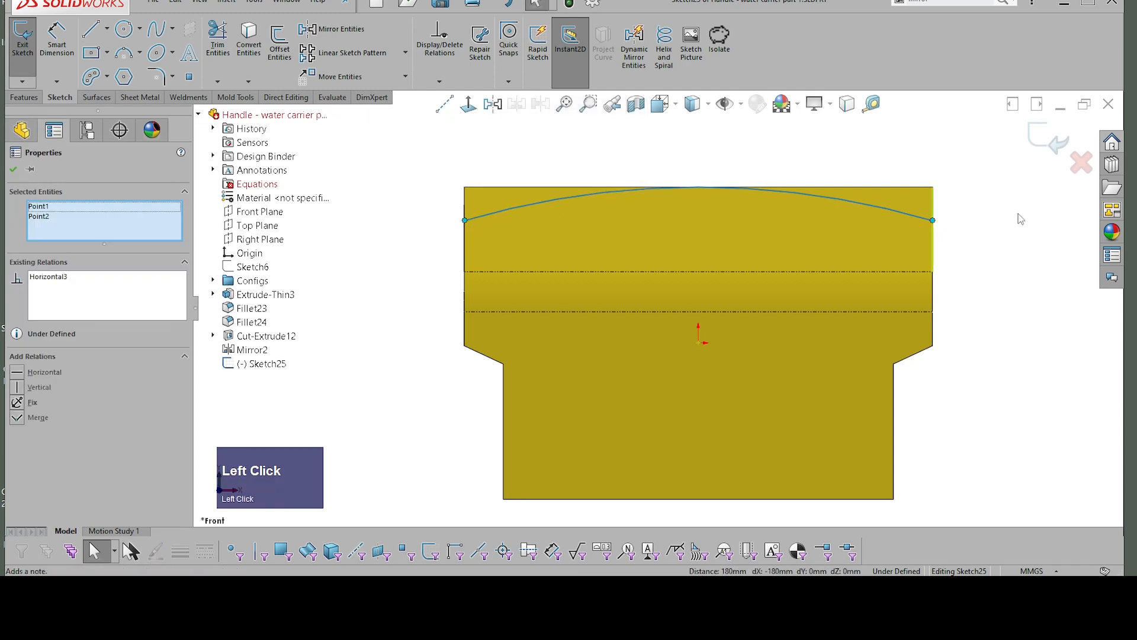
Step: Dimension the arc's radius as 380 mm
{"action": "scroll", "coordinate": [948, 231], "scroll_direction": "down", "scroll_amount": 3}
{"action": "left_click", "coordinate": [934, 228]}
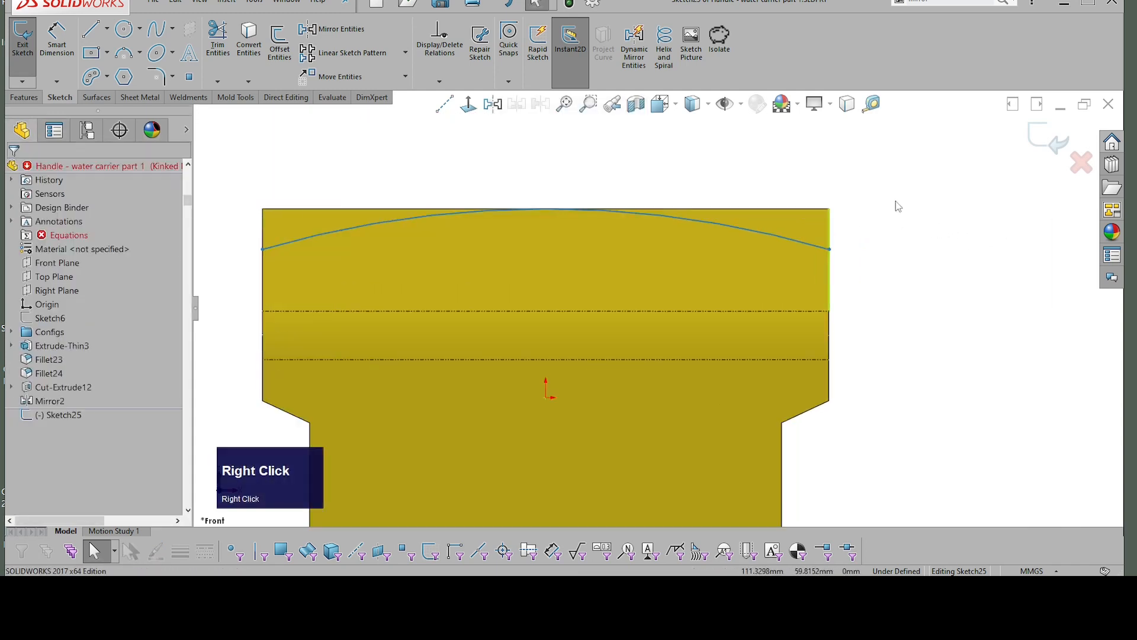
{"action": "right_click_drag", "start_coordinate": [896, 200], "coordinate": [883, 150]}
{"action": "left_click", "coordinate": [773, 237]}
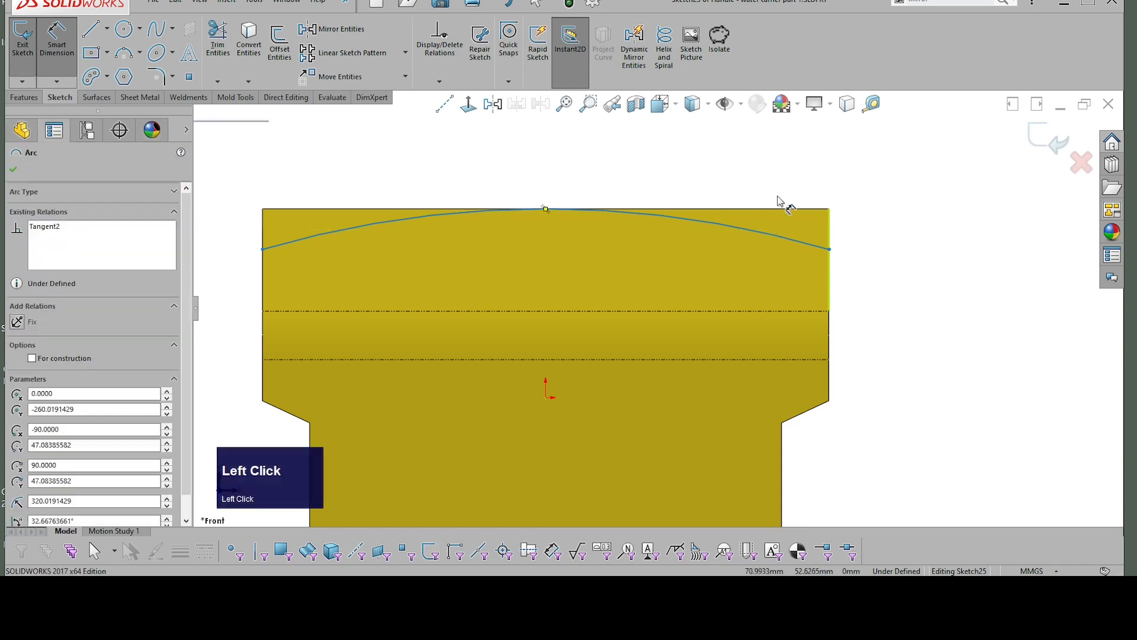
{"action": "left_click", "coordinate": [813, 170]}
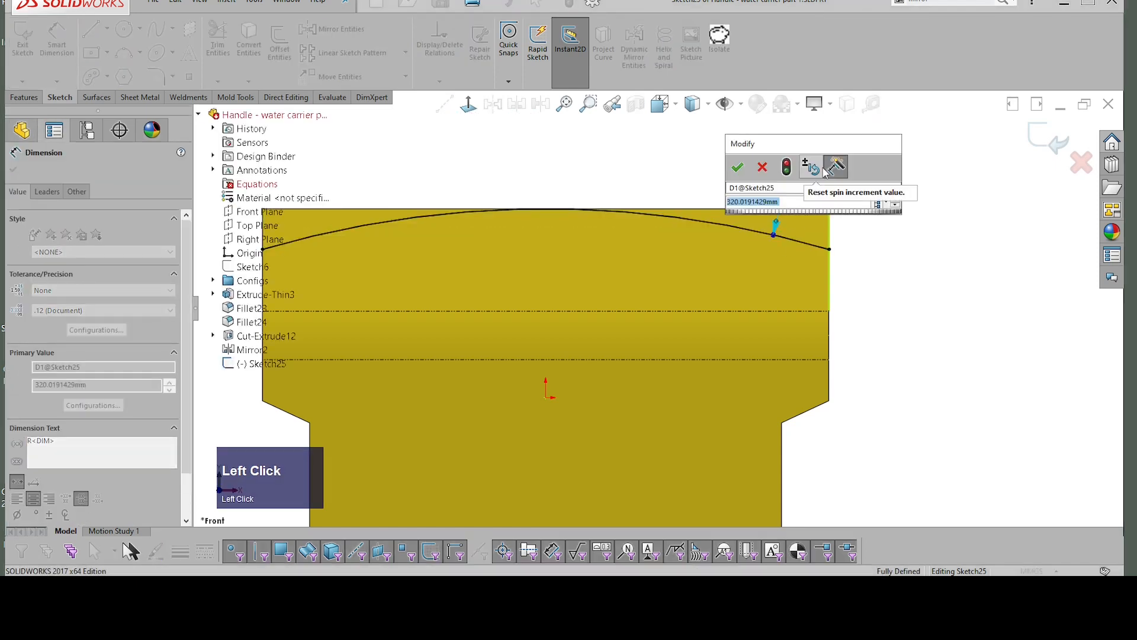
{"action": "type", "text": "3"}
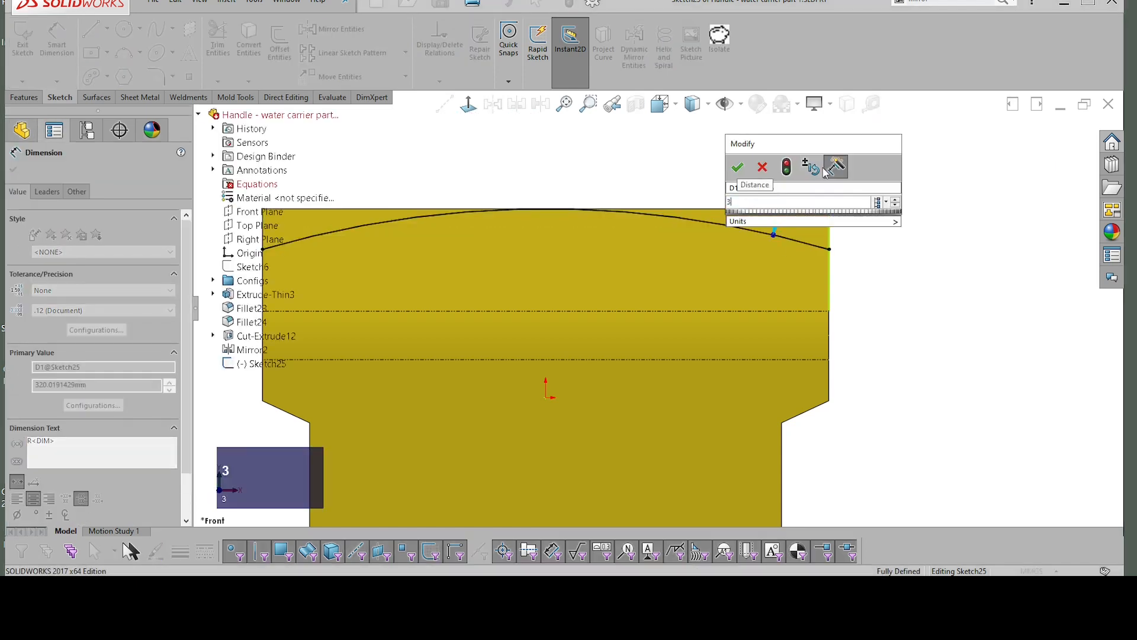
{"action": "type", "text": "80"}
{"action": "key", "text": "Return"}
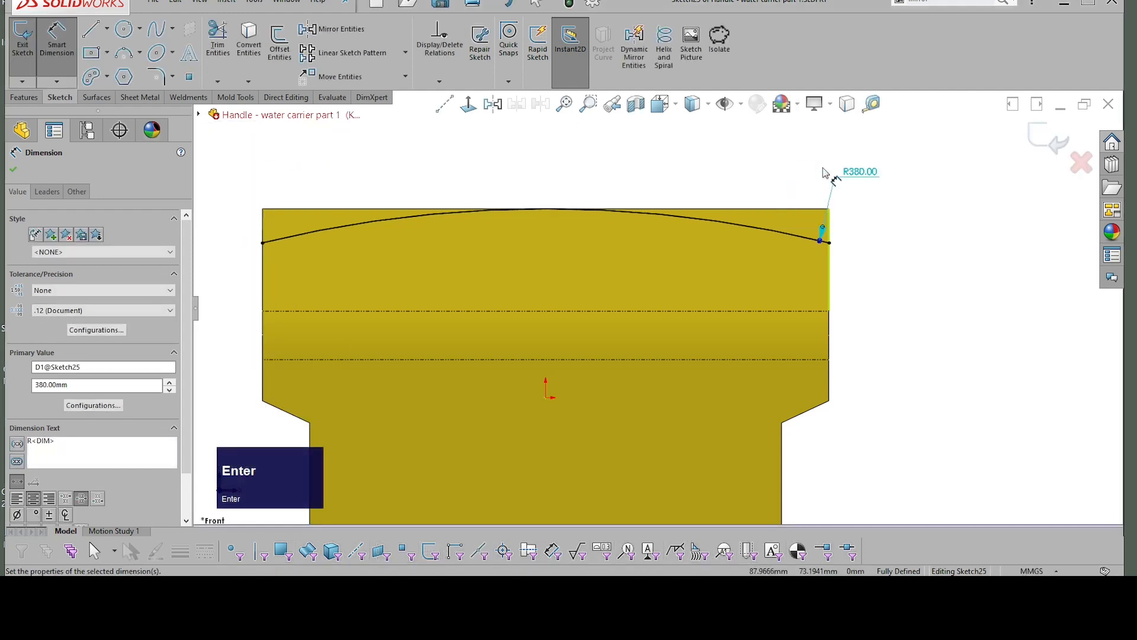
{"action": "scroll", "coordinate": [805, 275], "scroll_direction": "up", "scroll_amount": 1}
{"action": "key", "text": "Escape"}
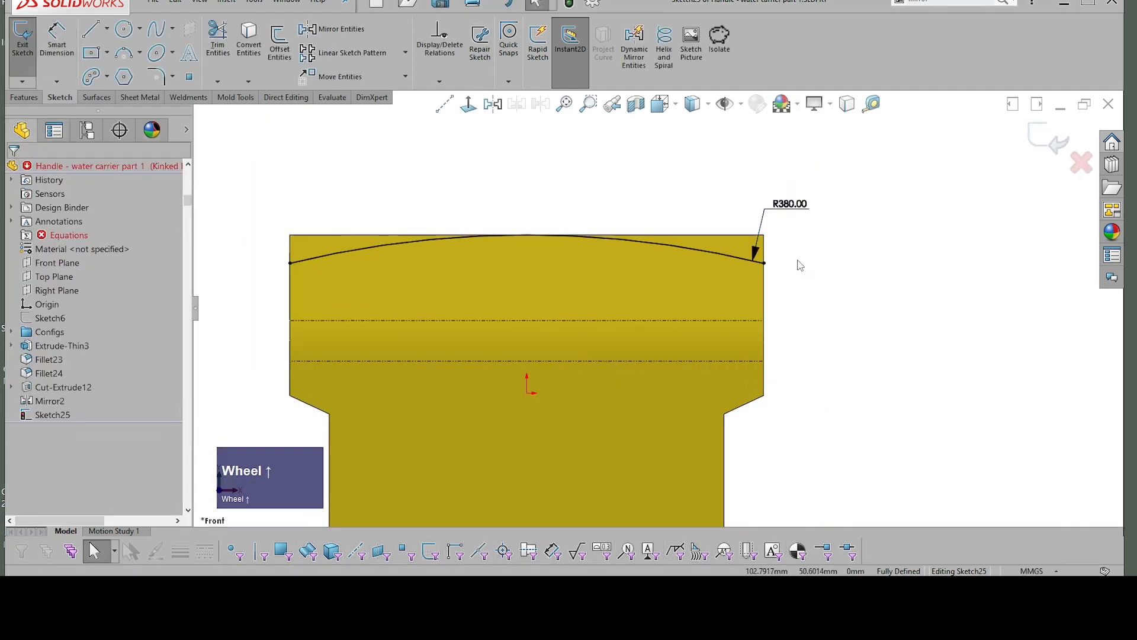
Step: Close the cut profile with straight horizontal and vertical lines from one arc endpoint around above the body to the other endpoint
{"action": "right_click_drag", "start_coordinate": [798, 265], "coordinate": [857, 271]}
{"action": "left_click", "coordinate": [883, 315]}
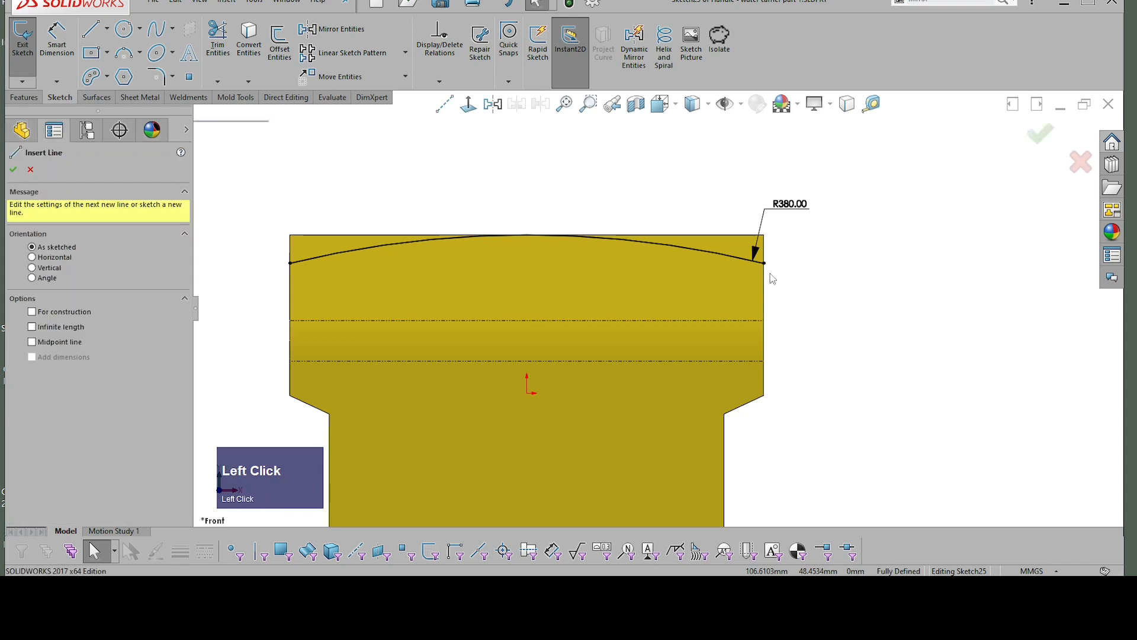
{"action": "left_click", "coordinate": [765, 262]}
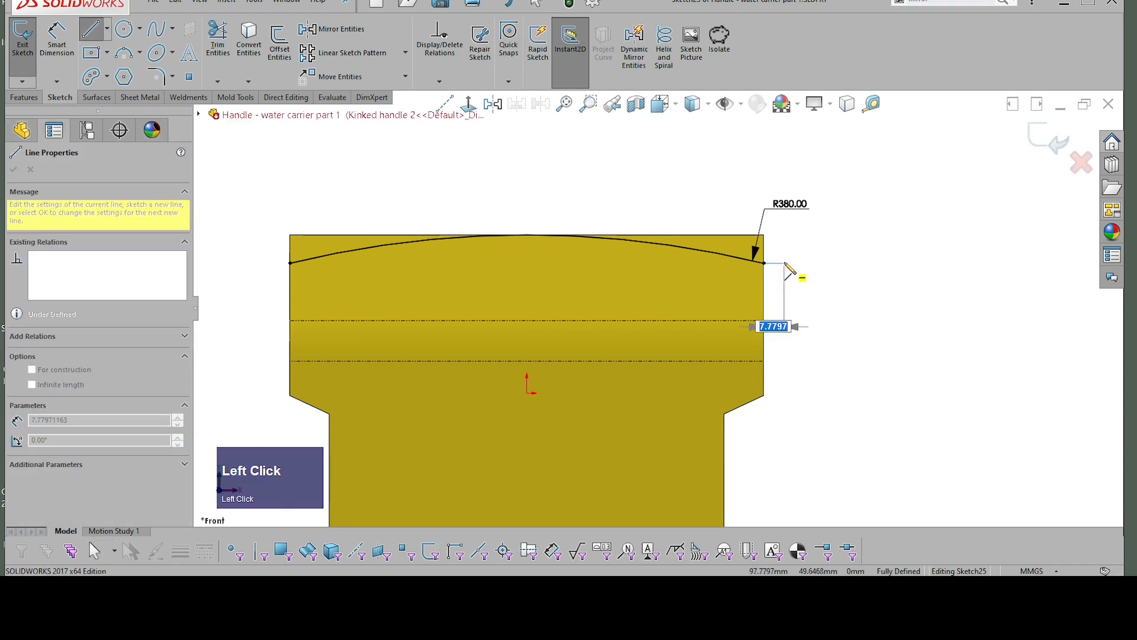
{"action": "left_click", "coordinate": [785, 262]}
{"action": "left_click", "coordinate": [784, 195]}
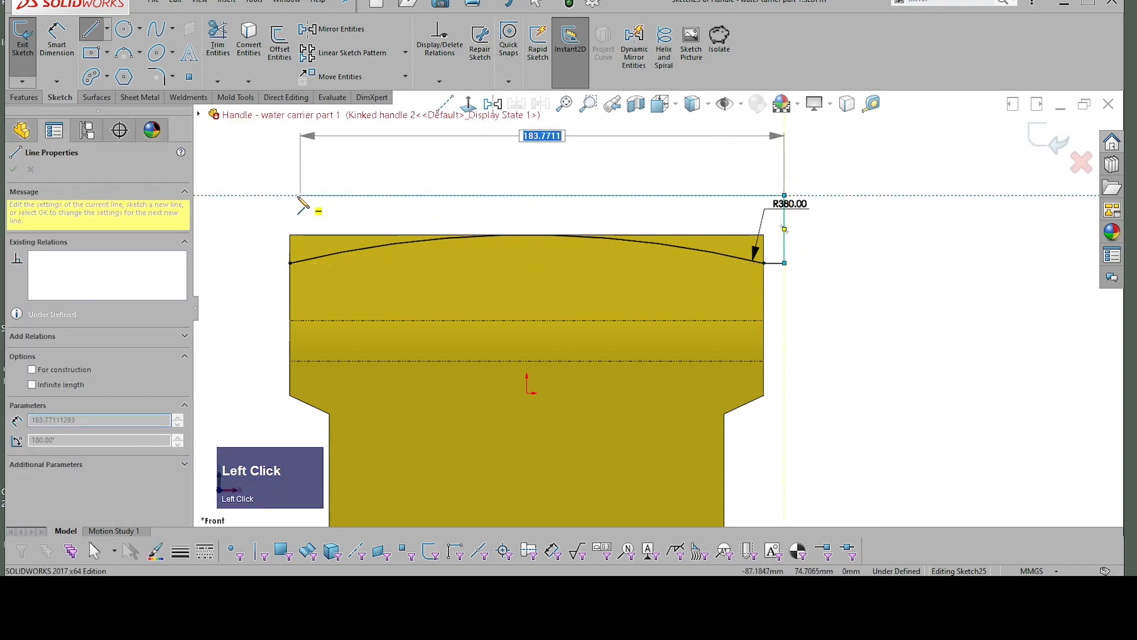
{"action": "left_click", "coordinate": [276, 195]}
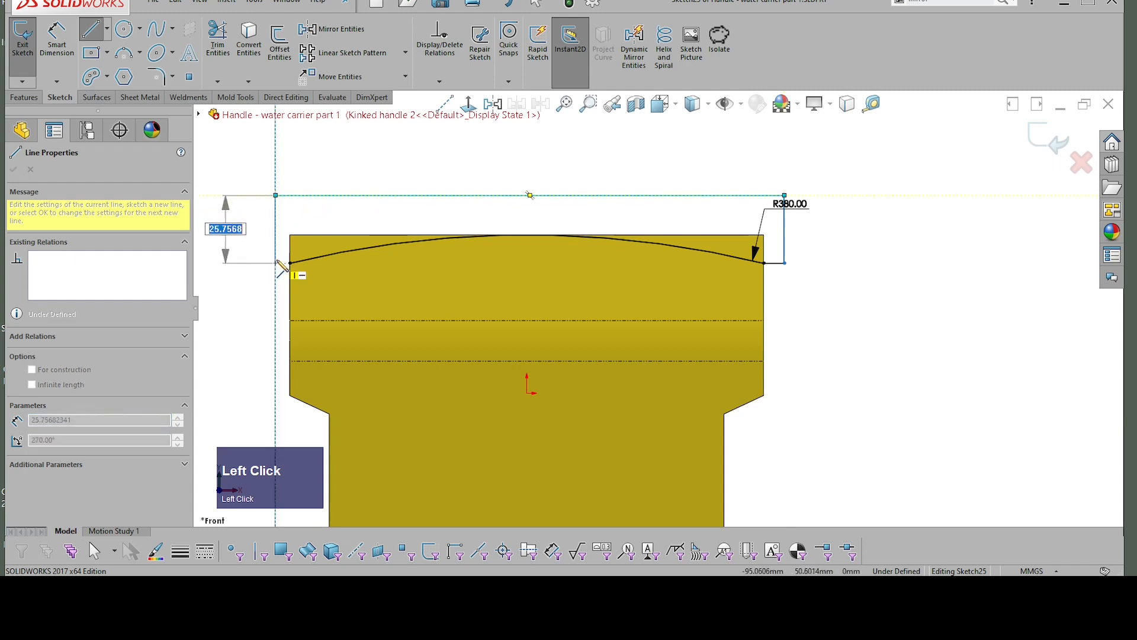
{"action": "left_click", "coordinate": [276, 262]}
{"action": "left_click", "coordinate": [290, 263]}
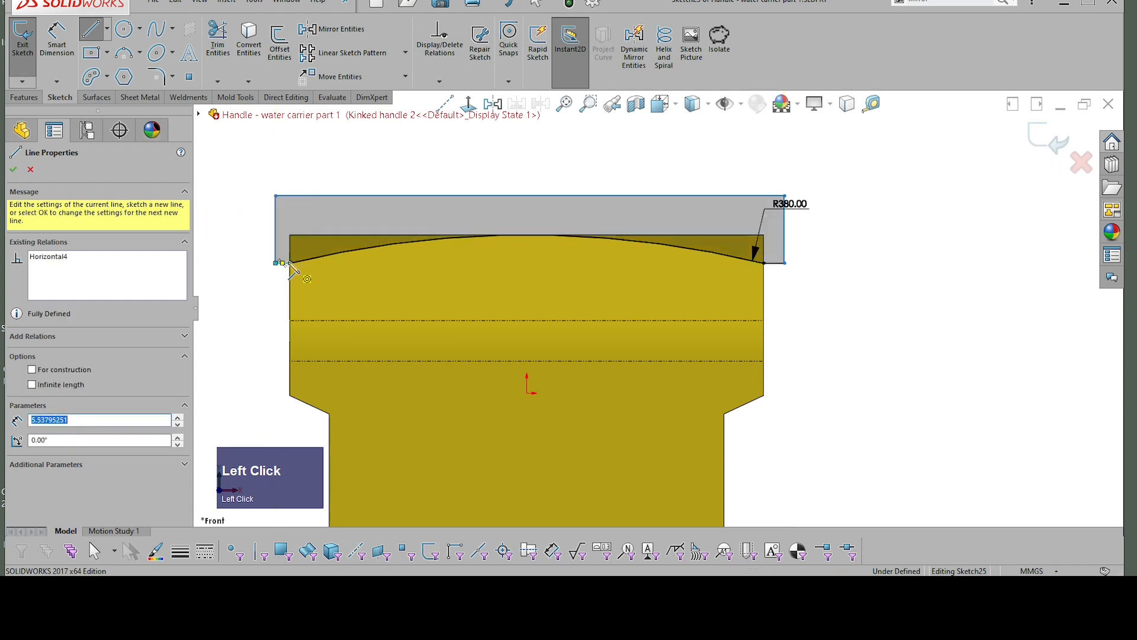
{"action": "key", "text": "Escape"}
Step: Dimension the profile's right vertical line 4 mm outside the body's right edge
{"action": "right_click_drag", "start_coordinate": [829, 197], "coordinate": [829, 148]}
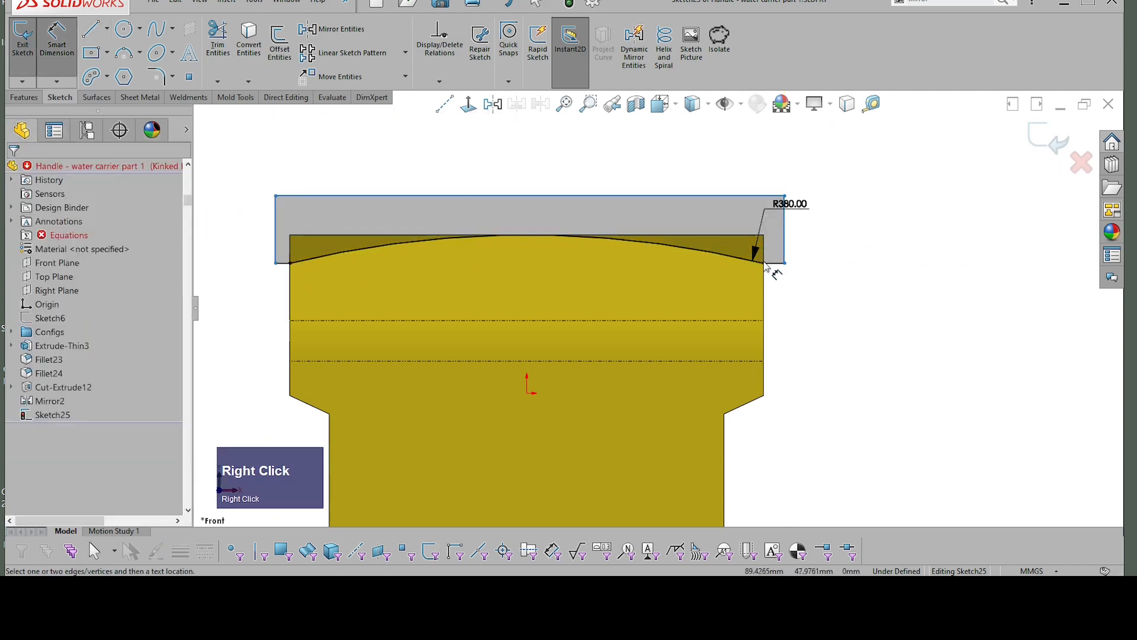
{"action": "left_click", "coordinate": [764, 240]}
{"action": "left_click", "coordinate": [786, 245]}
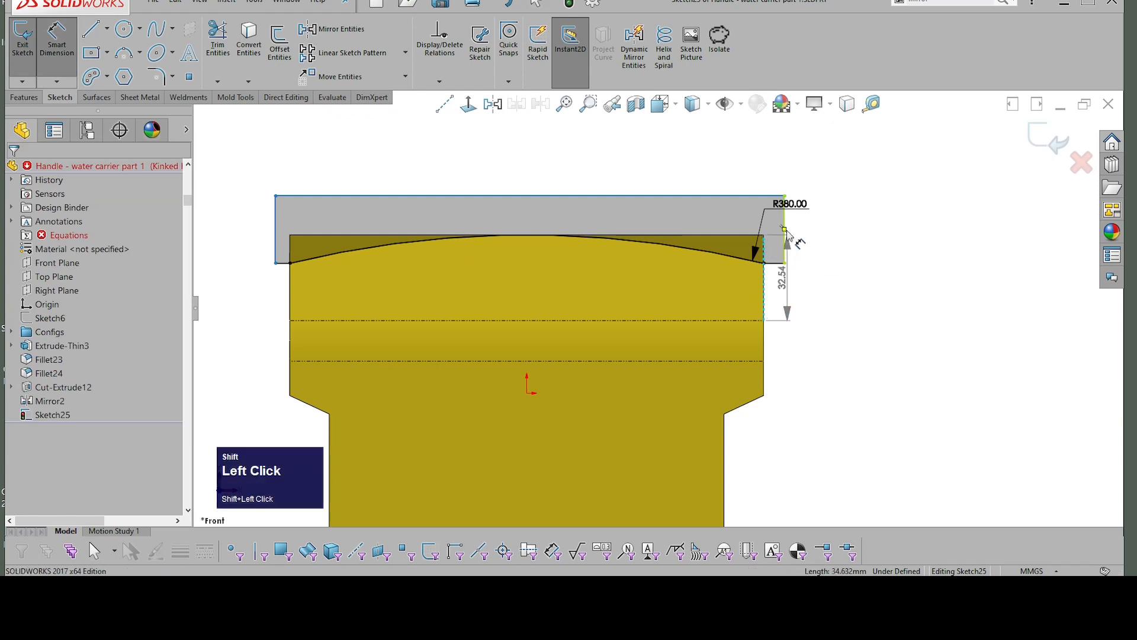
{"action": "left_click", "coordinate": [762, 156]}
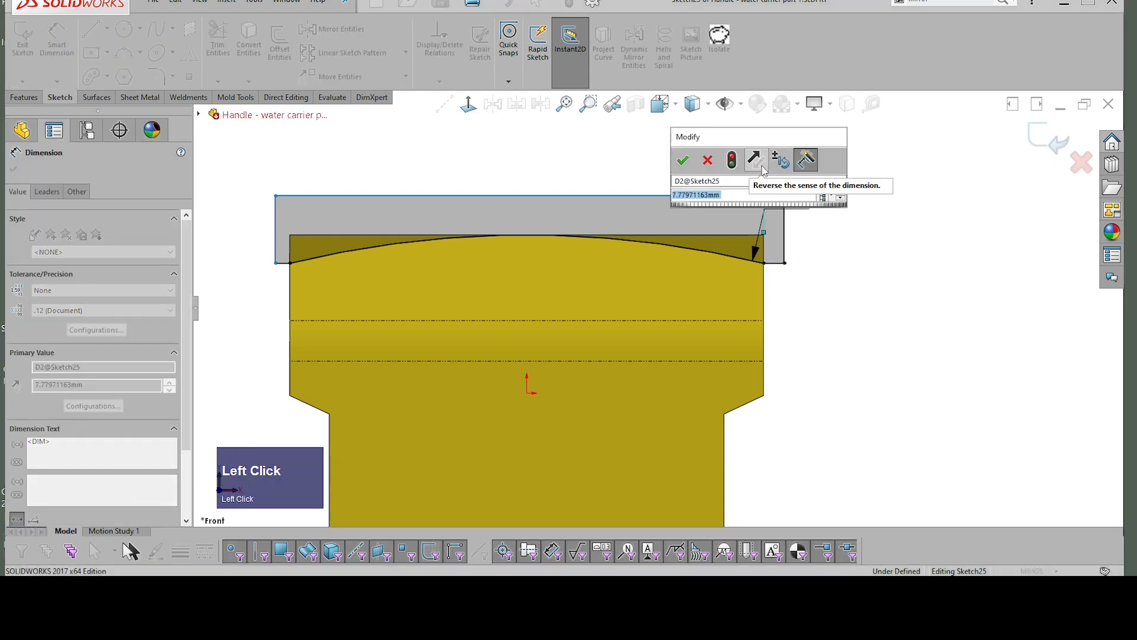
{"action": "type", "text": "4"}
{"action": "left_click", "coordinate": [682, 161]}
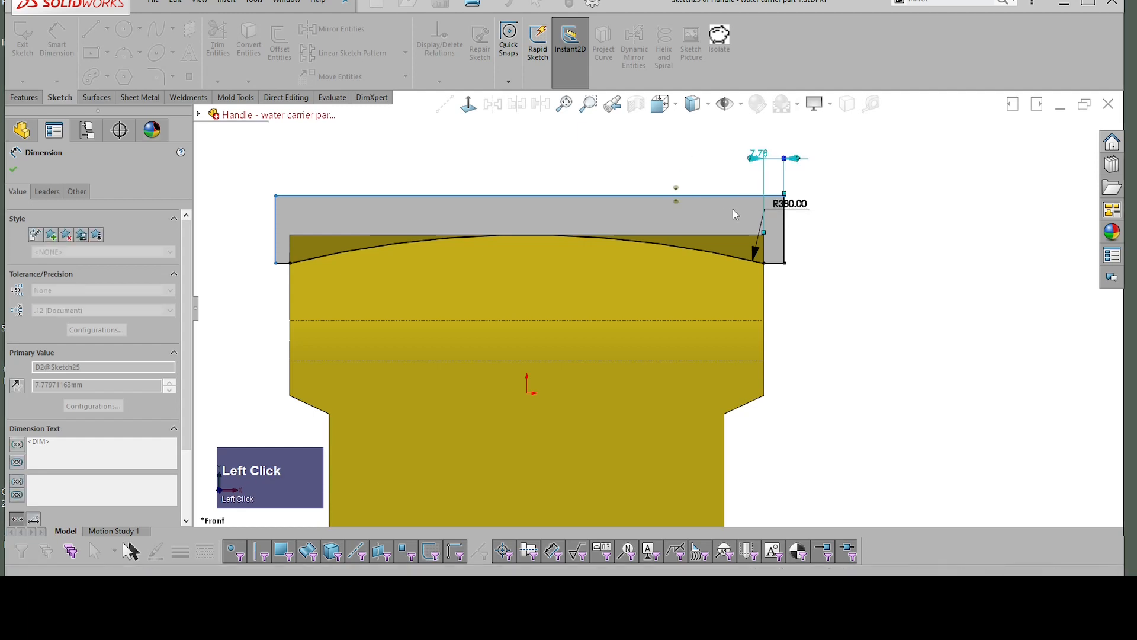
Step: Dimension the profile's top line 4 mm above the body's upper edge
{"action": "left_click", "coordinate": [738, 197]}
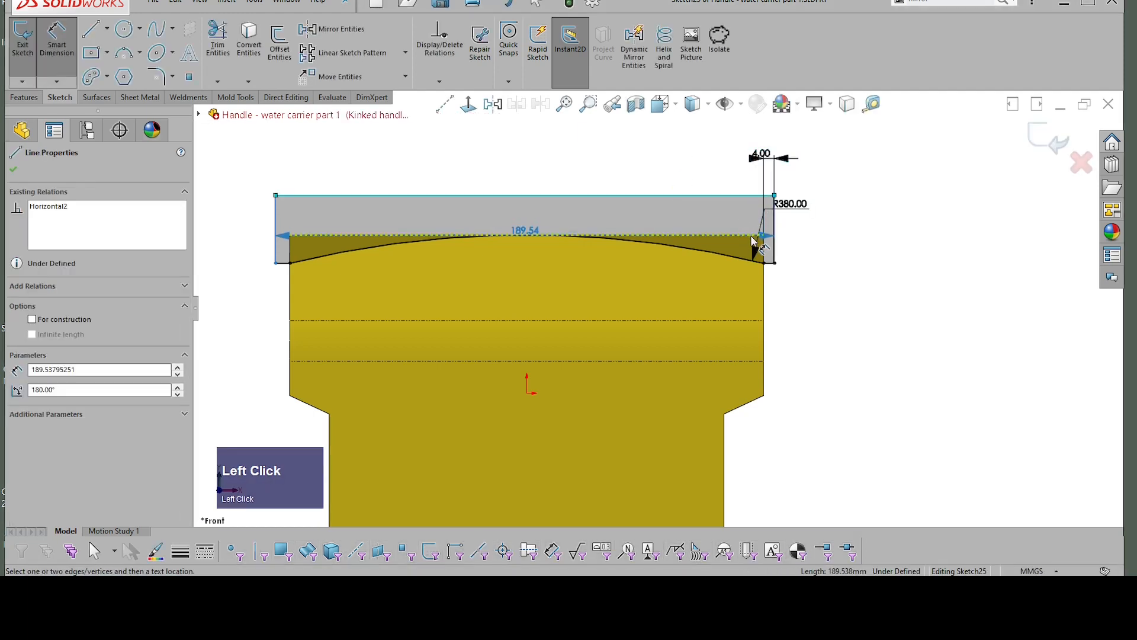
{"action": "left_click", "coordinate": [761, 237]}
{"action": "left_click", "coordinate": [813, 243]}
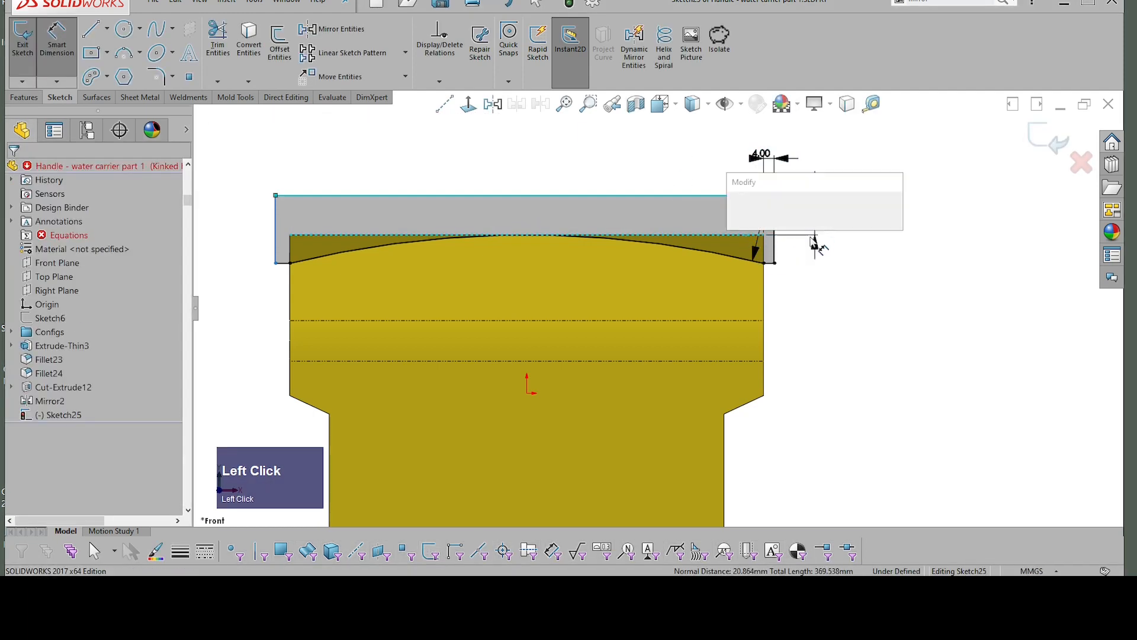
{"action": "type", "text": "4"}
{"action": "left_click", "coordinate": [738, 217]}
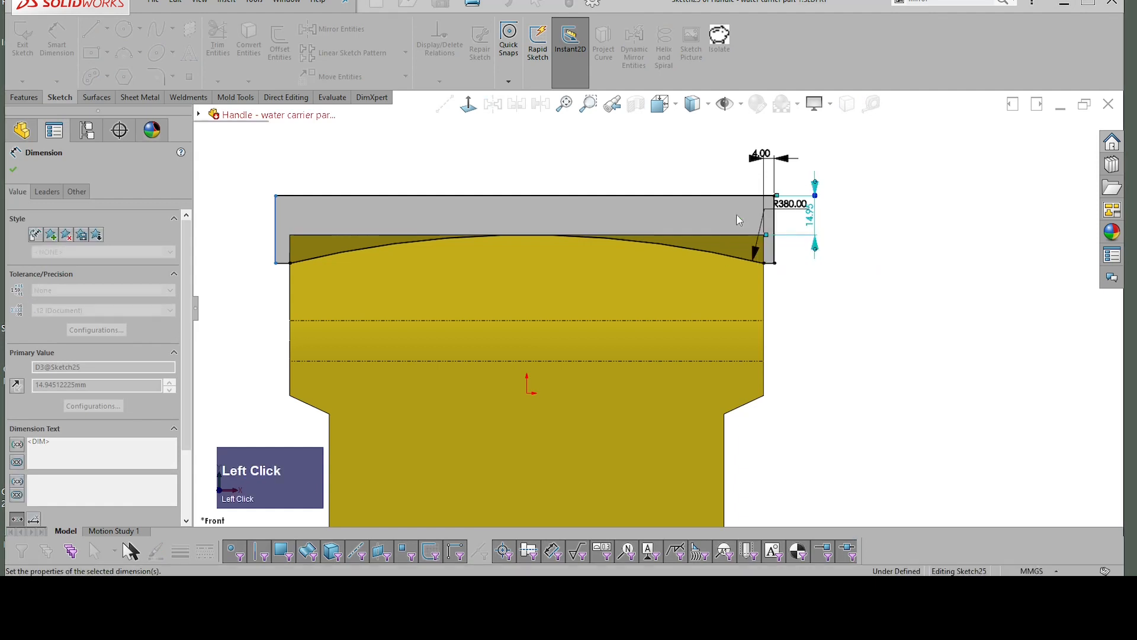
Step: Dimension the profile's left vertical line 4 mm outside the body's left edge and finish the sketch
{"action": "left_click", "coordinate": [279, 250]}
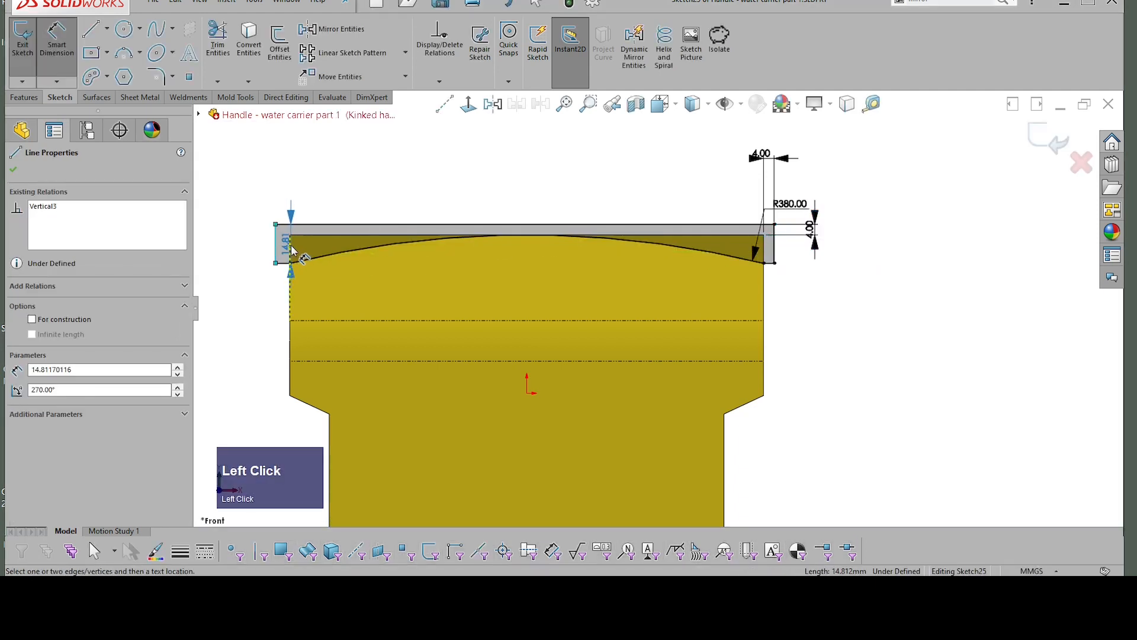
{"action": "left_click", "coordinate": [287, 186]}
{"action": "type", "text": "4"}
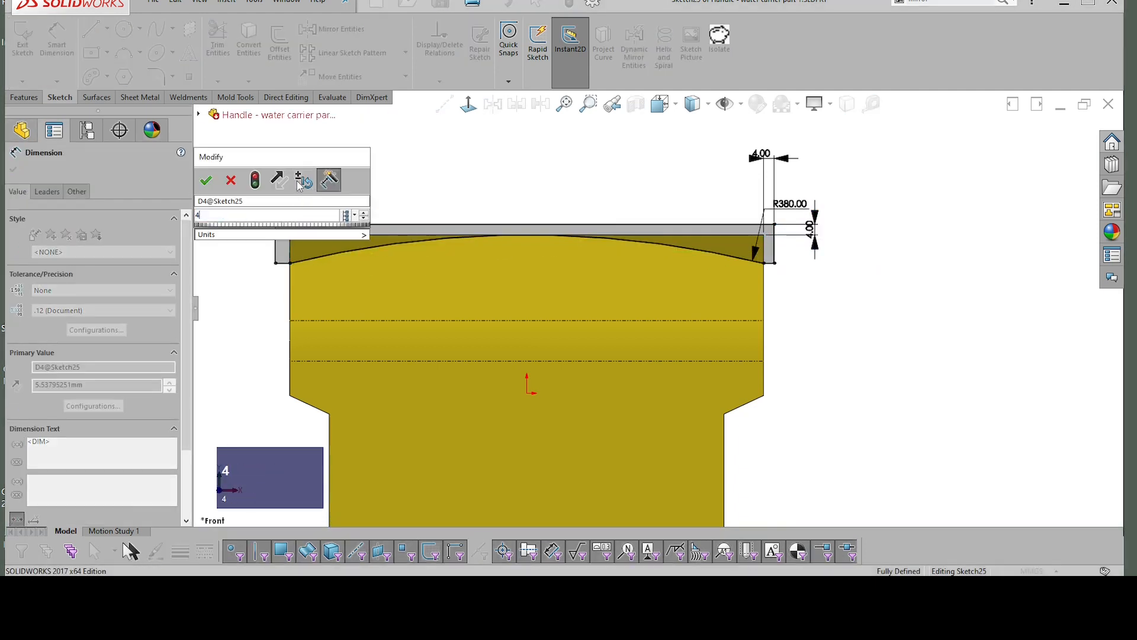
{"action": "key", "text": "Return"}
{"action": "left_click", "coordinate": [1050, 144]}
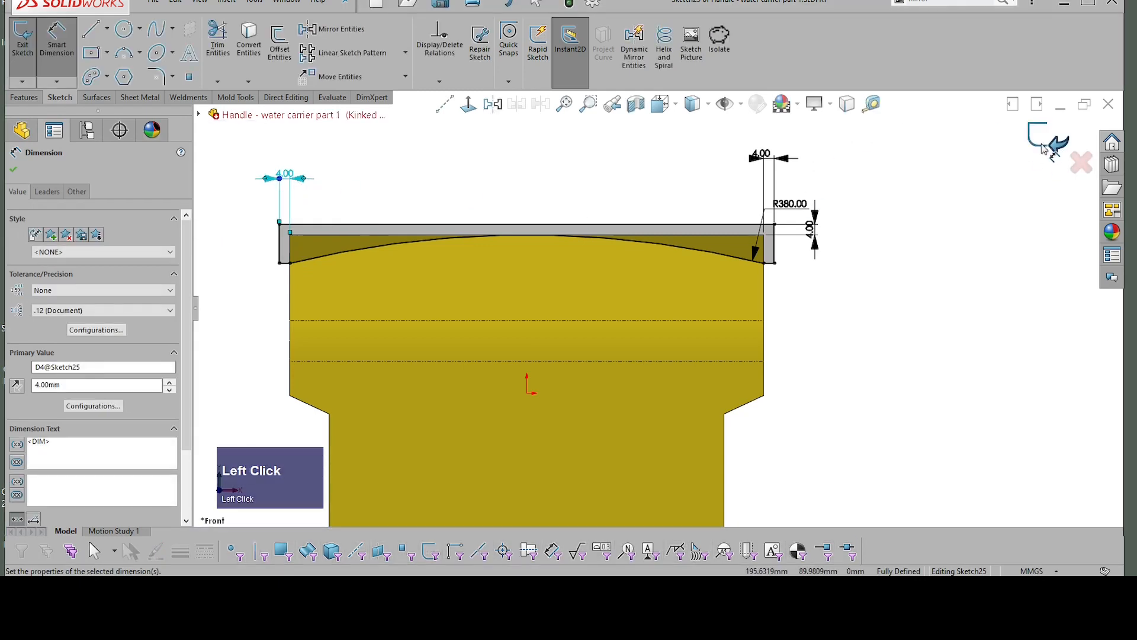
Step: Cut-extrude the arched profile blind 46 mm through the body's upper edge and inspect the resulting curved face
{"action": "right_click_drag", "start_coordinate": [942, 226], "coordinate": [1011, 227]}
{"action": "left_click", "coordinate": [1027, 292]}
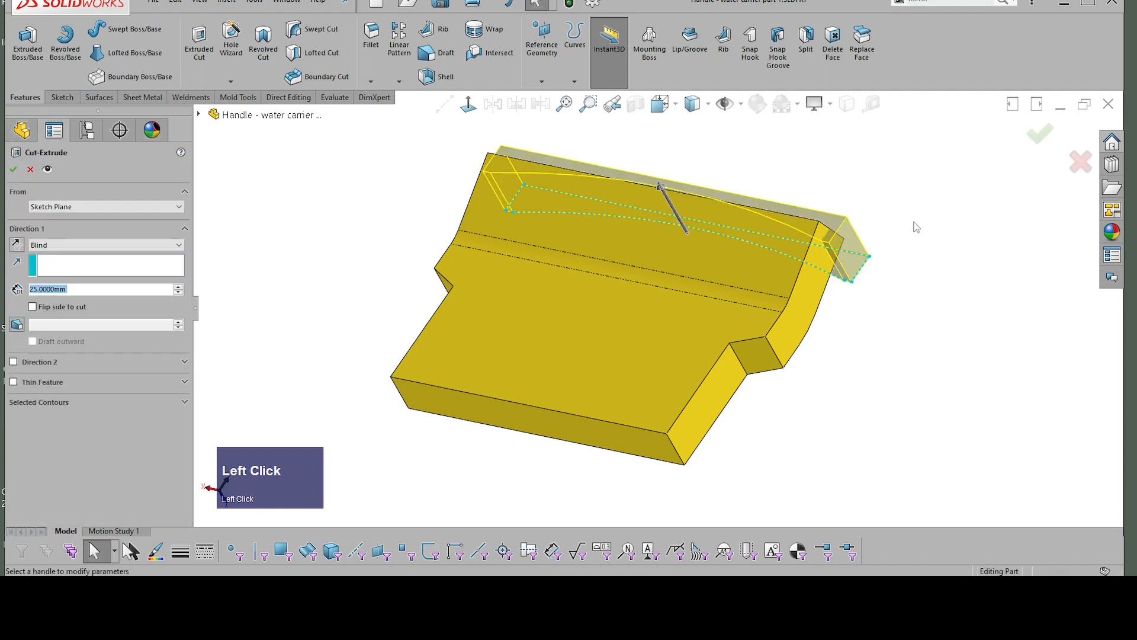
{"action": "left_click_drag", "start_coordinate": [693, 248], "coordinate": [681, 193]}
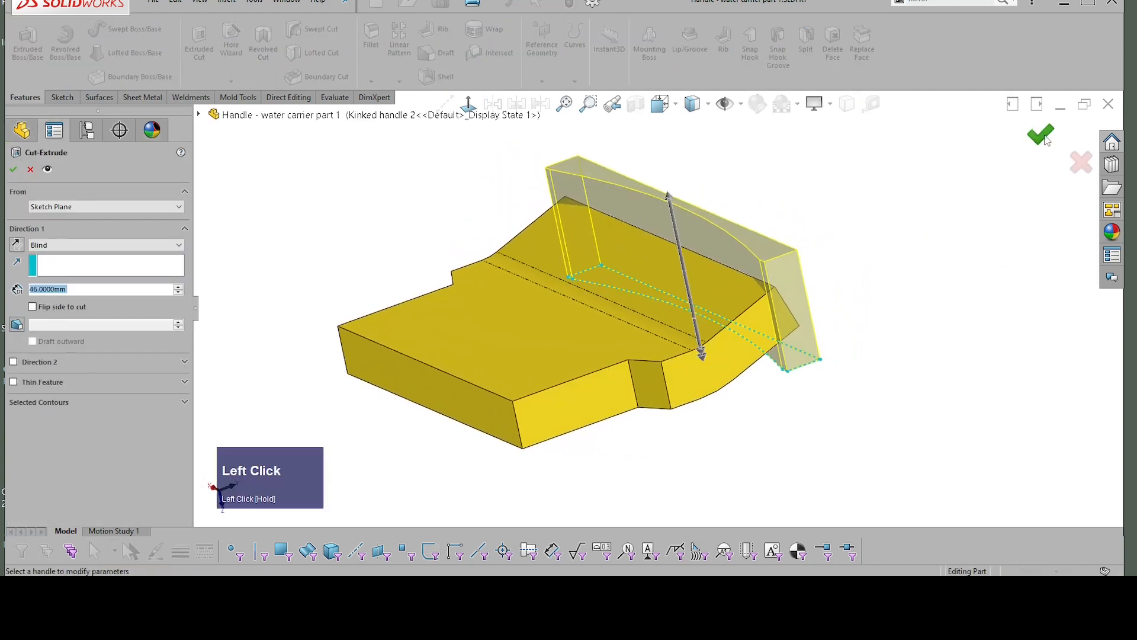
{"action": "left_click", "coordinate": [1045, 136]}
{"action": "left_click", "coordinate": [934, 205]}
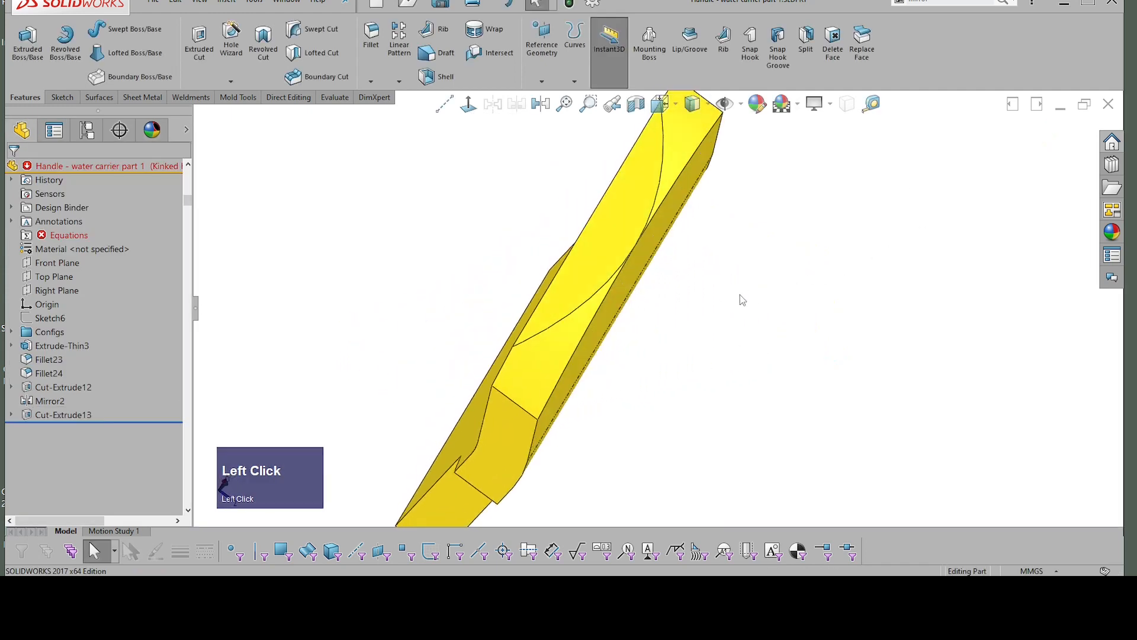
{"action": "middle_click_drag", "start_coordinate": [740, 294], "coordinate": [684, 172]}
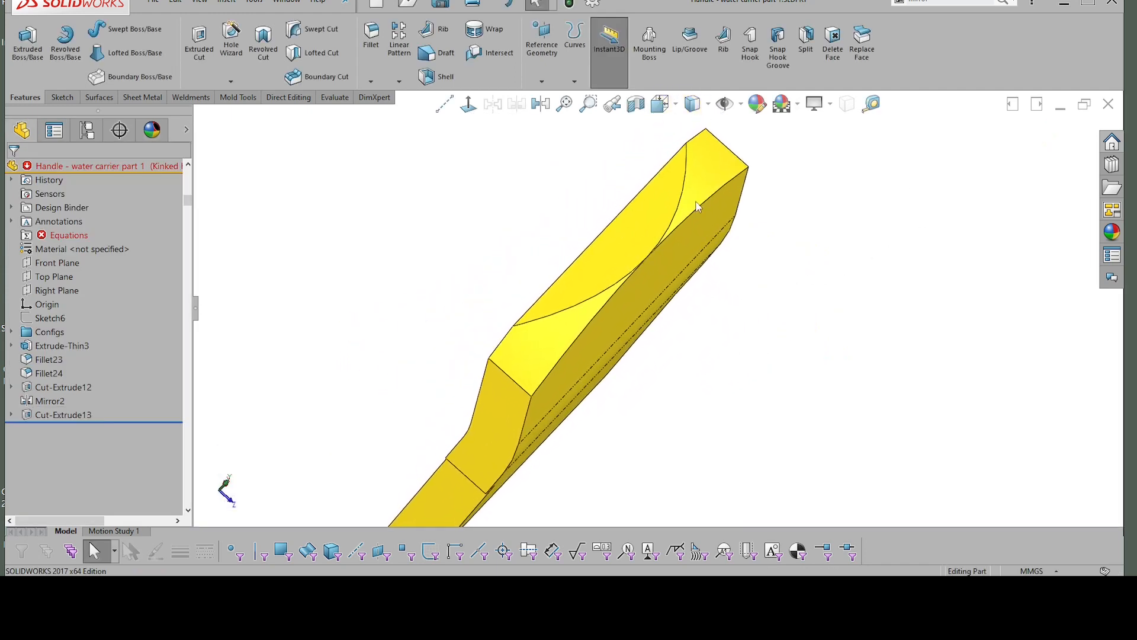
{"action": "middle_click_drag", "start_coordinate": [697, 206], "coordinate": [670, 235]}
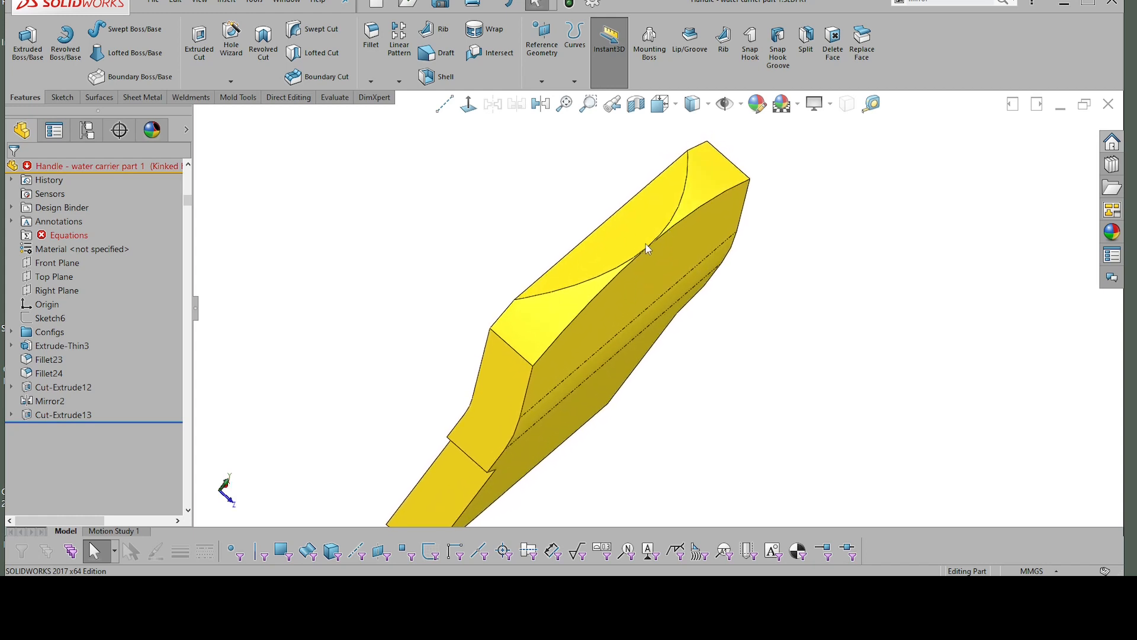
Step: Edit the arch cut's sketch and delete the existing tangent relation from its R380 arc
{"action": "left_click", "coordinate": [11, 414]}
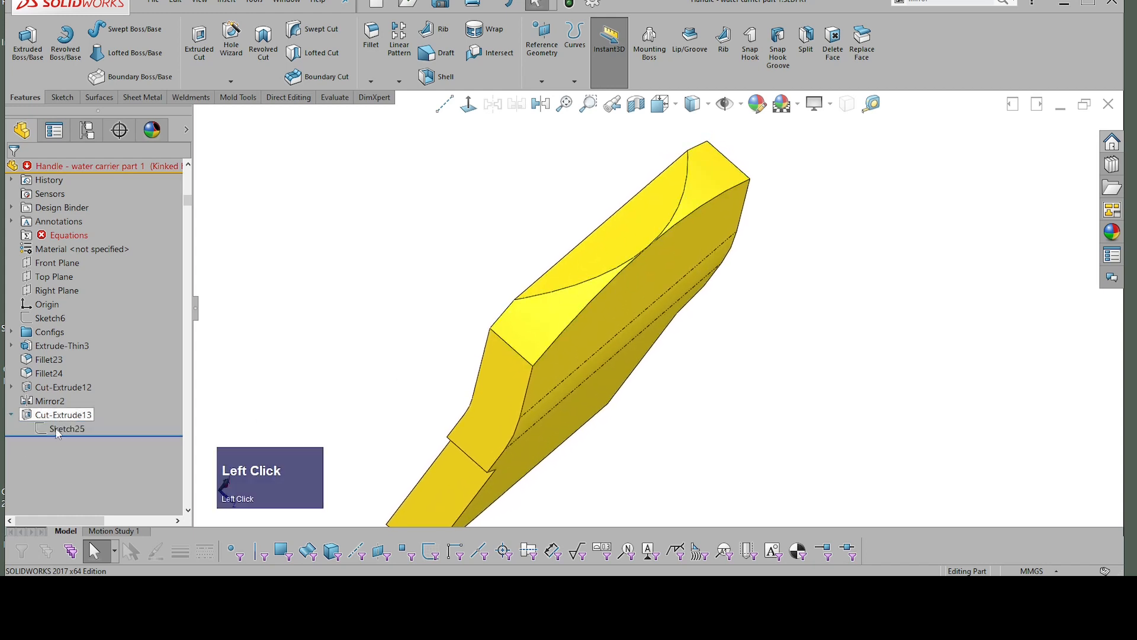
{"action": "left_click", "coordinate": [57, 430]}
{"action": "mouse_move", "coordinate": [769, 261]}
{"action": "middle_mouse_down"}
{"action": "mouse_move", "coordinate": [705, 249]}
{"action": "mouse_move", "coordinate": [730, 243]}
{"action": "middle_mouse_up"}
{"action": "left_click", "coordinate": [717, 238]}
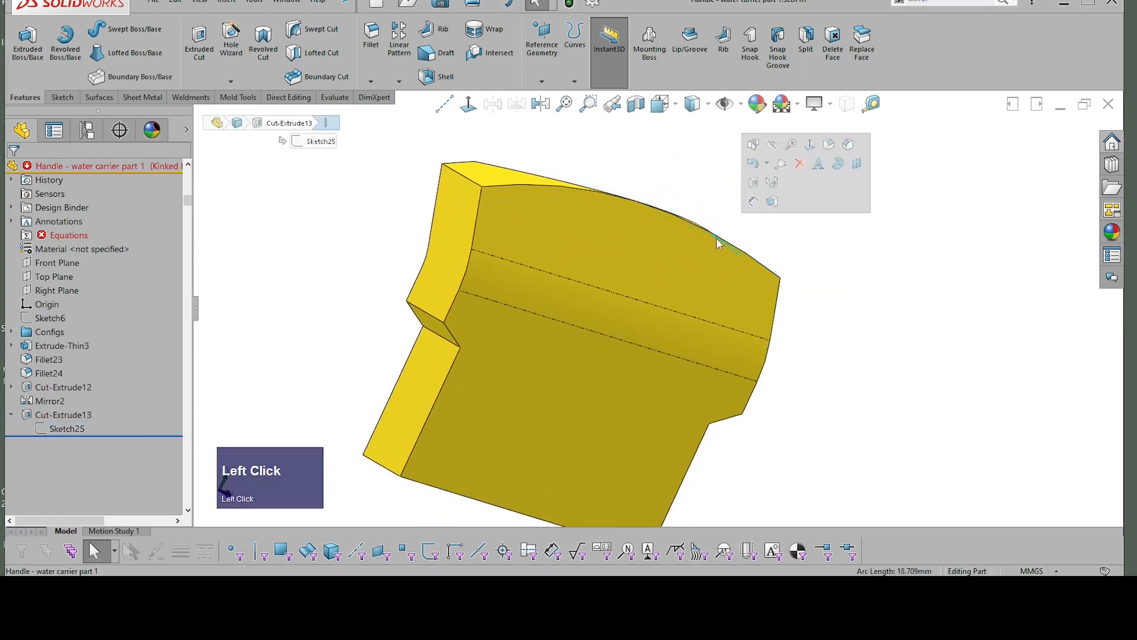
{"action": "left_click", "coordinate": [67, 429]}
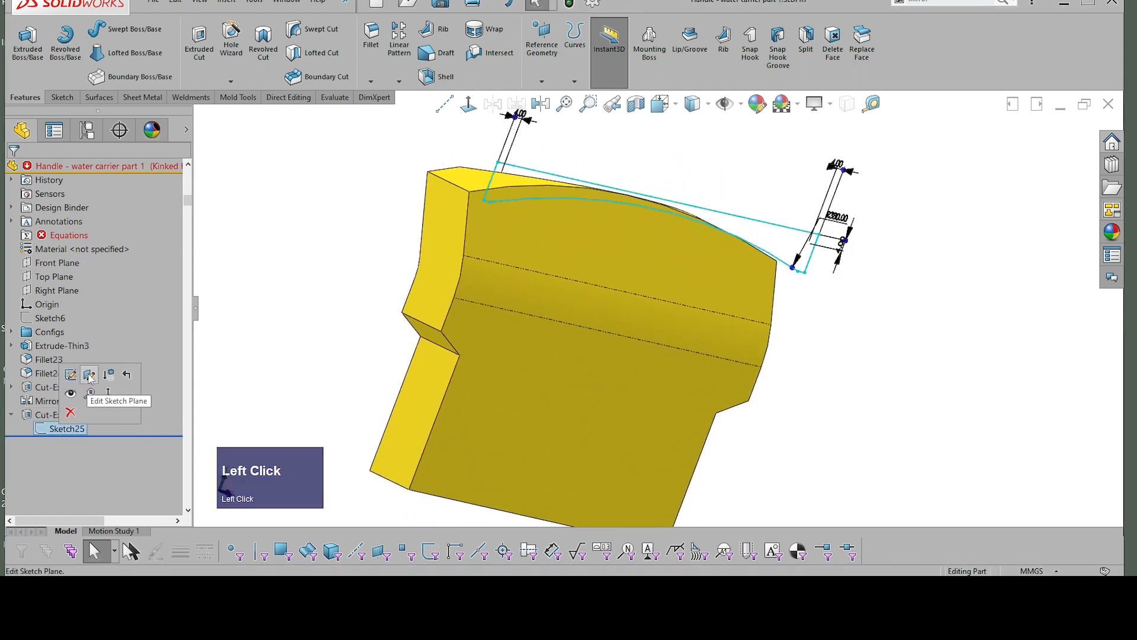
{"action": "left_click", "coordinate": [77, 381]}
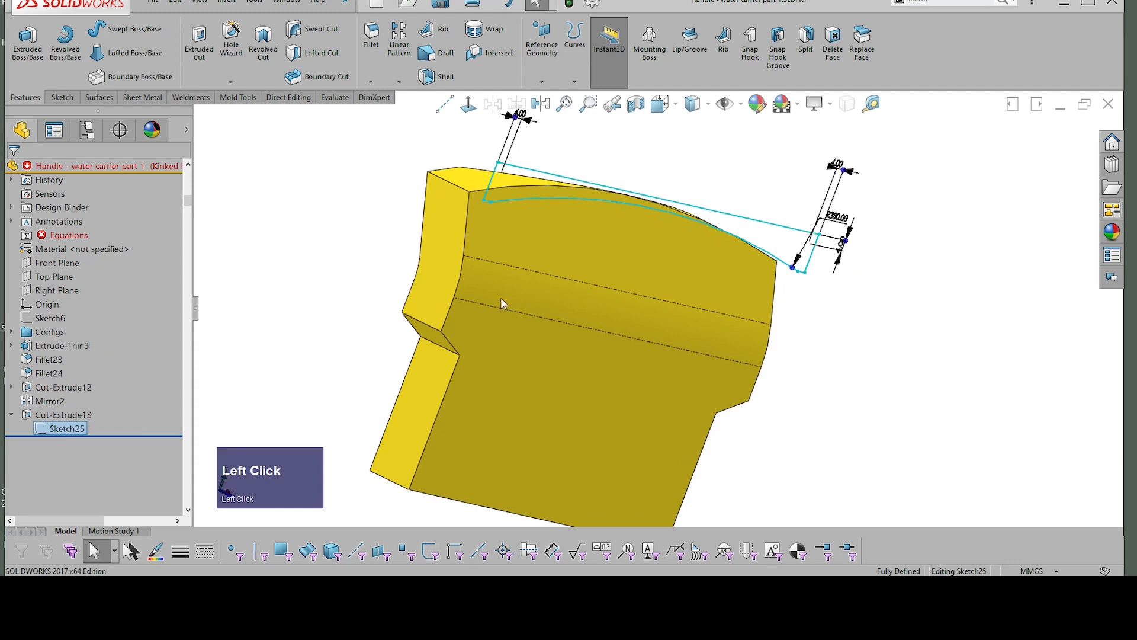
{"action": "left_click", "coordinate": [659, 214]}
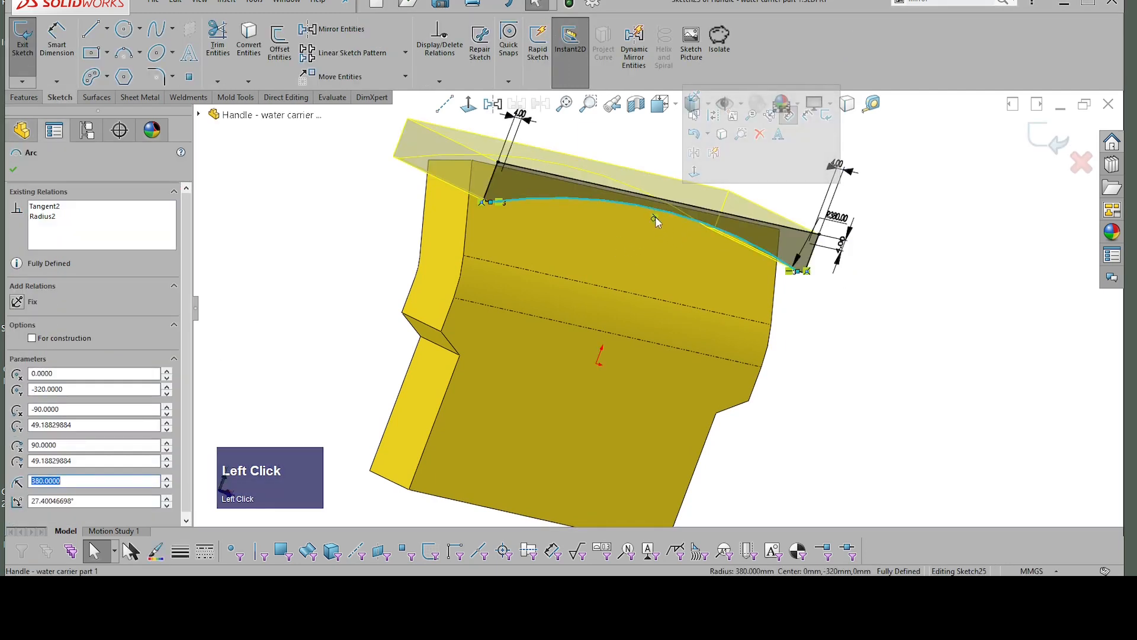
{"action": "key", "text": "Escape"}
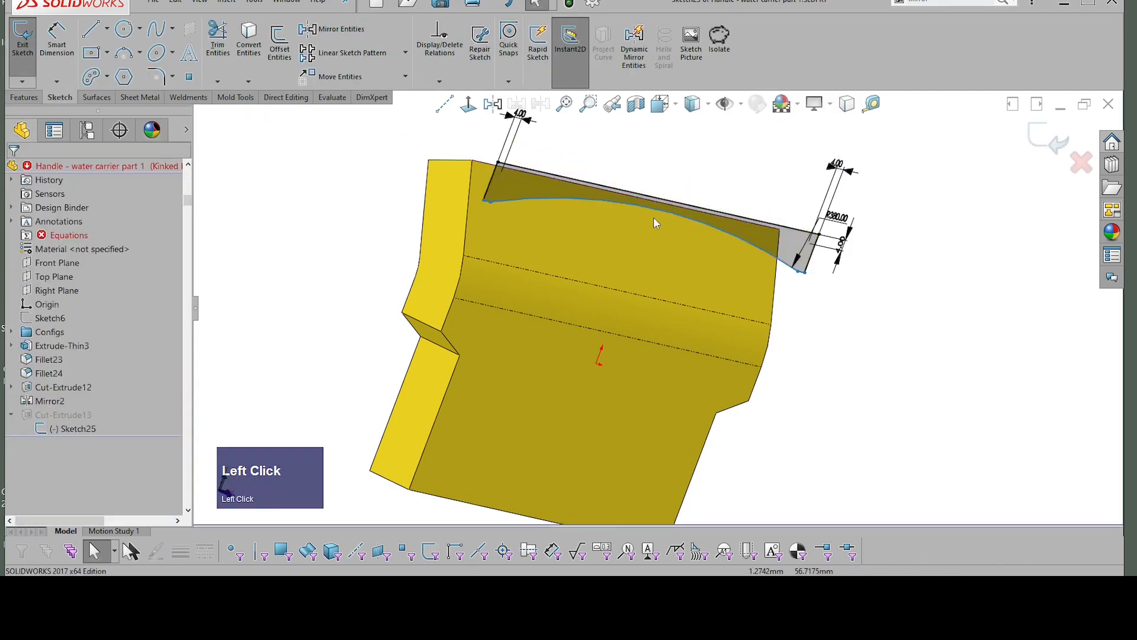
Step: Make the R380 arc tangent to the other upper edge of the body and finish the sketch
{"action": "left_click", "coordinate": [656, 212]}
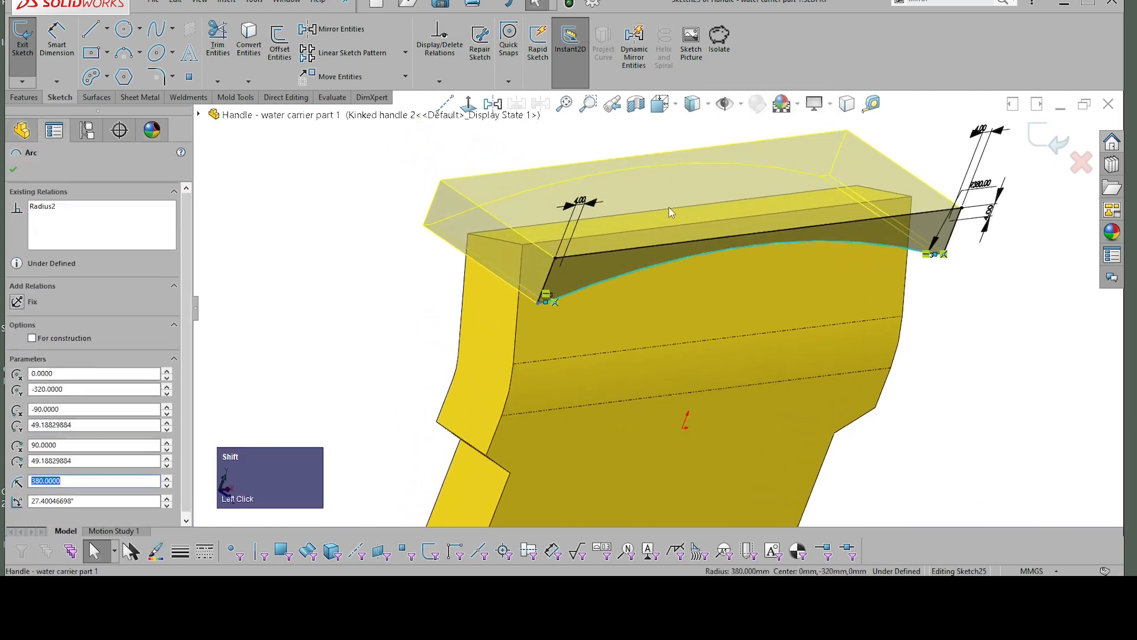
{"action": "left_click", "coordinate": [679, 212], "text": "shift"}
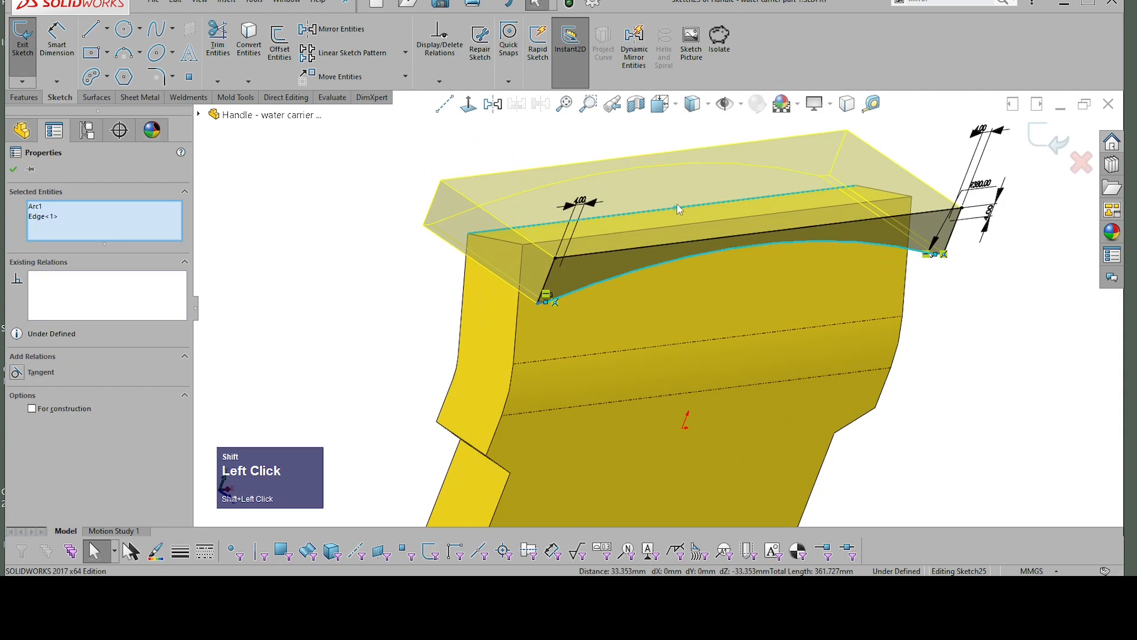
{"action": "left_click", "coordinate": [711, 97]}
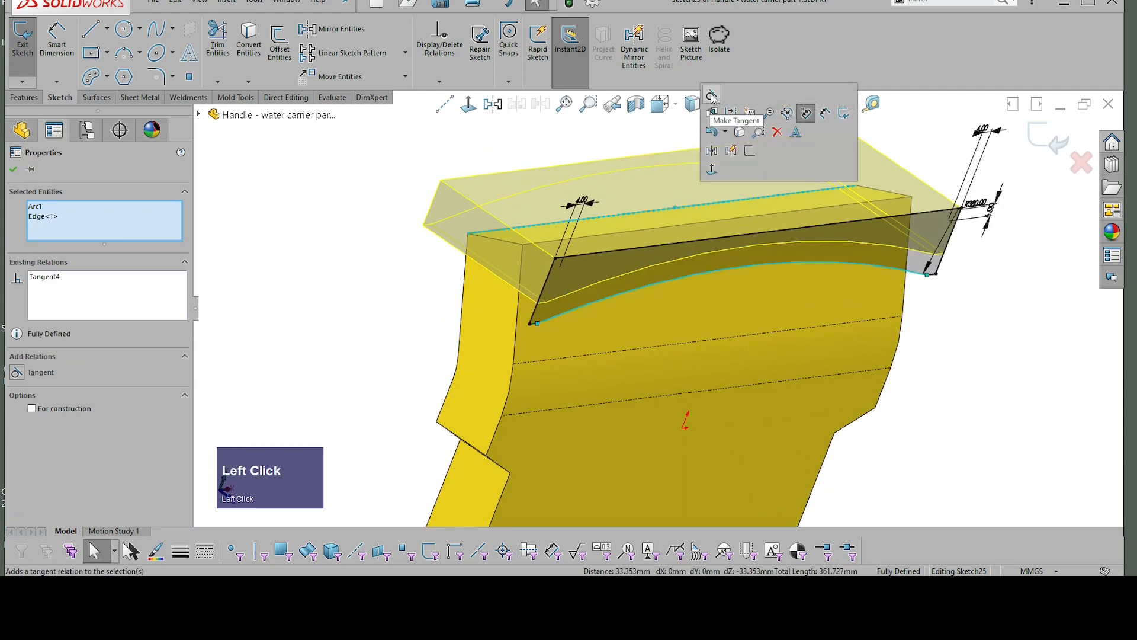
{"action": "left_click", "coordinate": [1052, 153]}
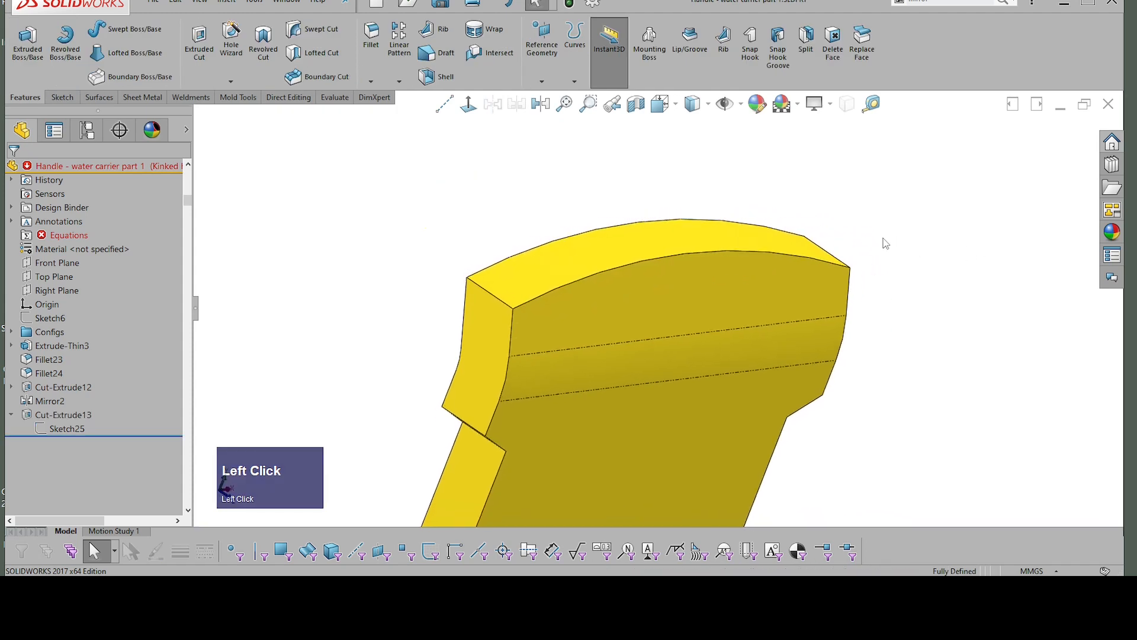
{"action": "middle_click_drag", "start_coordinate": [839, 269], "coordinate": [633, 250]}
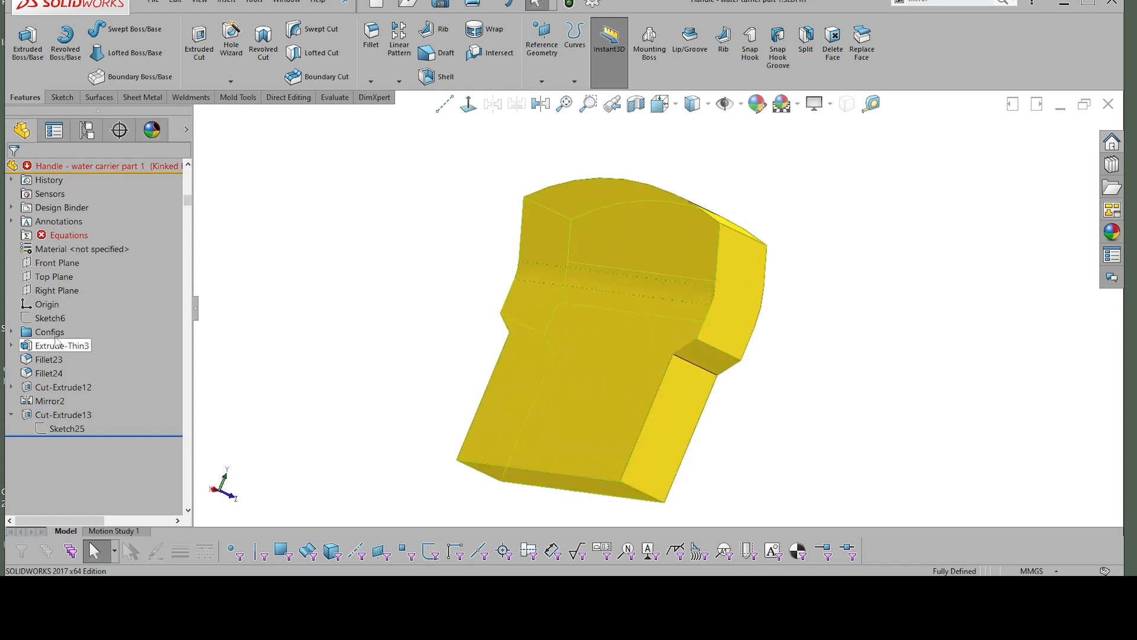
{"action": "left_click", "coordinate": [67, 266]}
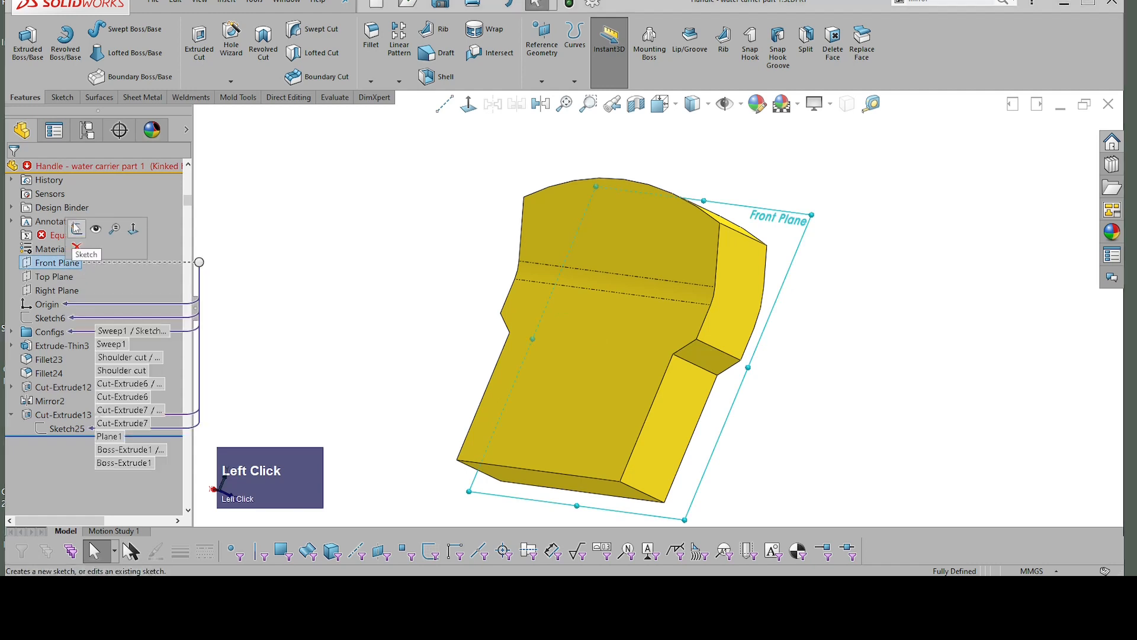
{"action": "left_click", "coordinate": [76, 229]}
{"action": "scroll", "coordinate": [938, 231], "scroll_direction": "down", "scroll_amount": 1}
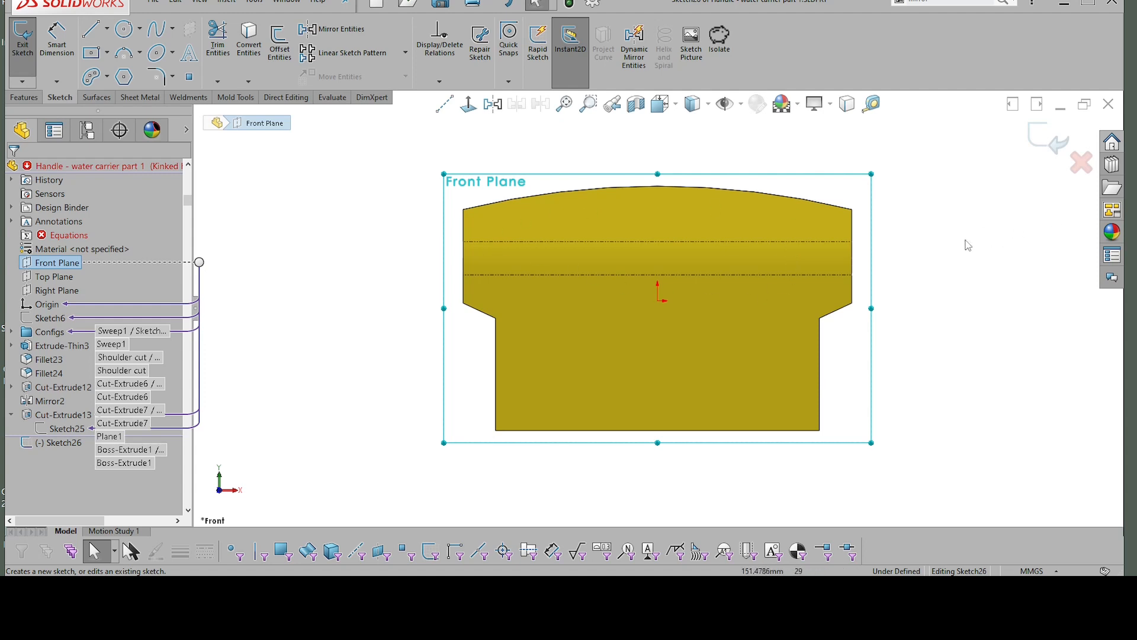
Step: Start a sketch on the body's flat lower rear face and draw a vertical centerline from the origin past the upper edge
{"action": "key", "text": "alt+q"}
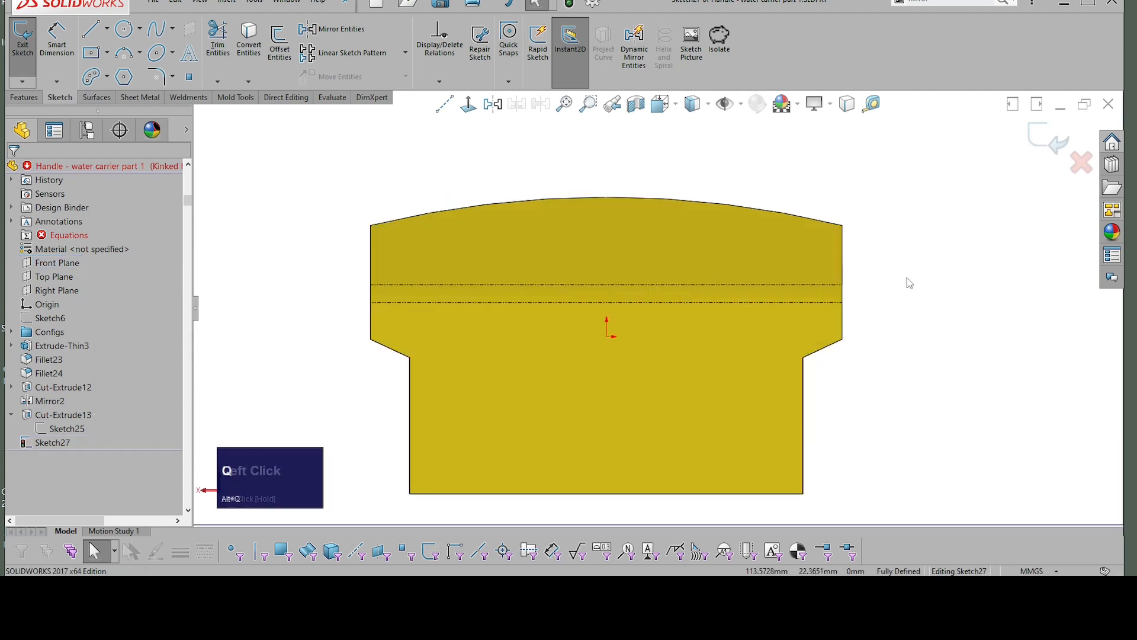
{"action": "right_click_drag", "start_coordinate": [920, 289], "coordinate": [974, 281]}
{"action": "left_click", "coordinate": [984, 296]}
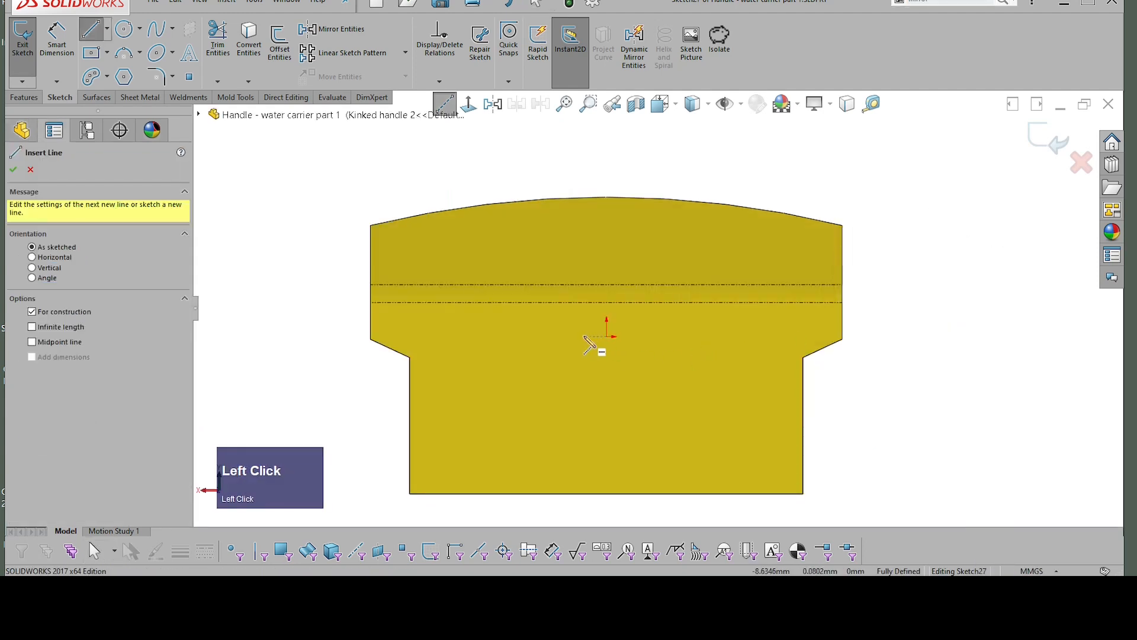
{"action": "mouse_move", "coordinate": [606, 336]}
{"action": "left_mouse_down"}
{"action": "mouse_move", "coordinate": [617, 159]}
{"action": "mouse_move", "coordinate": [607, 156]}
{"action": "left_mouse_up"}
{"action": "key", "text": "Escape"}
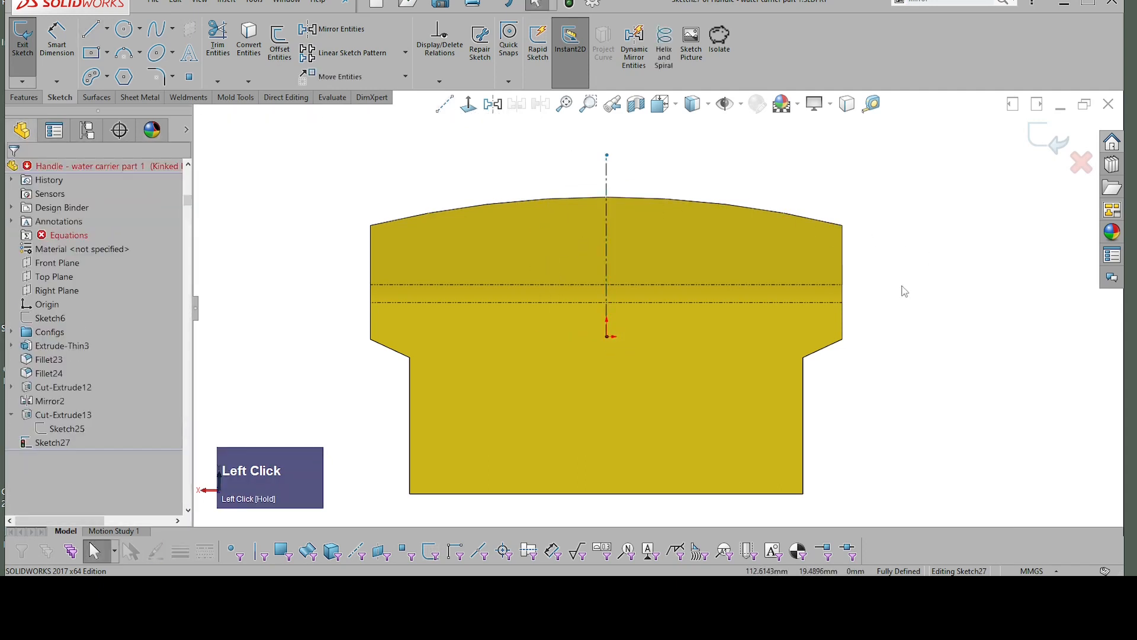
Step: Sketch a 3-point arc slot across the upper body, about 105 mm long and 36 mm wide, with a centre arc radius of about 195 mm
{"action": "right_click_drag", "start_coordinate": [904, 291], "coordinate": [1002, 297]}
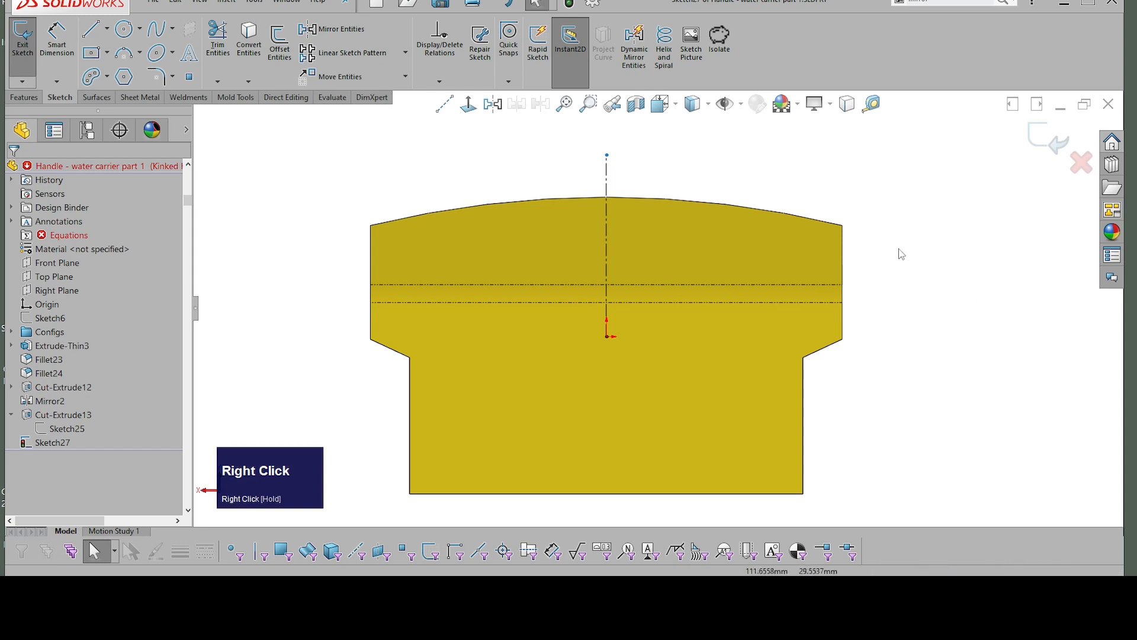
{"action": "right_click_drag", "start_coordinate": [902, 254], "coordinate": [954, 244]}
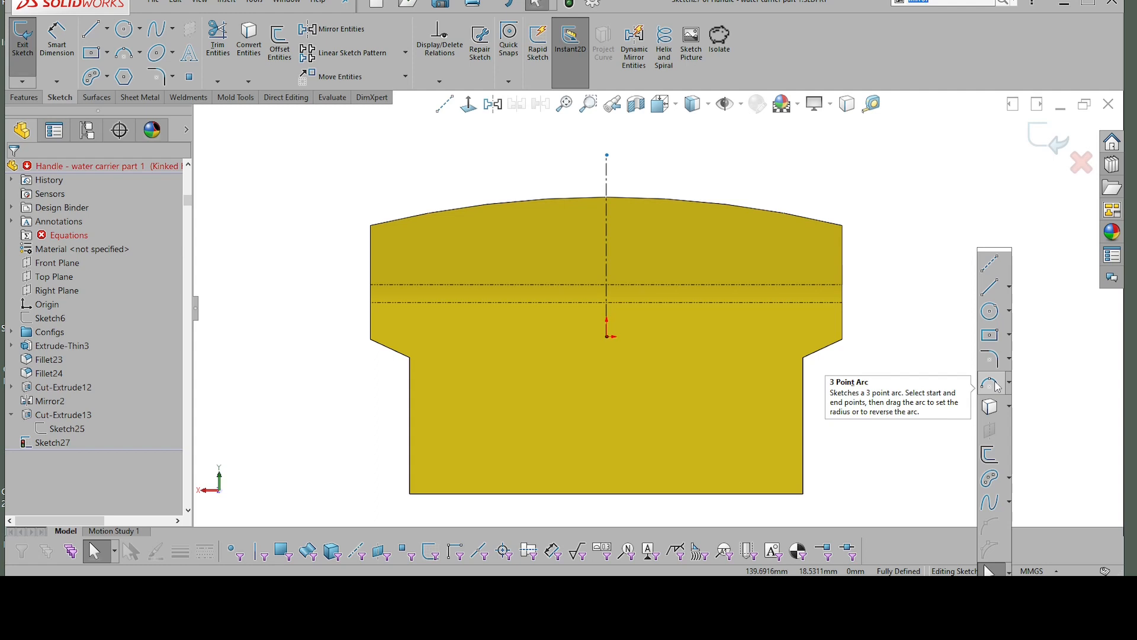
{"action": "left_click", "coordinate": [994, 480]}
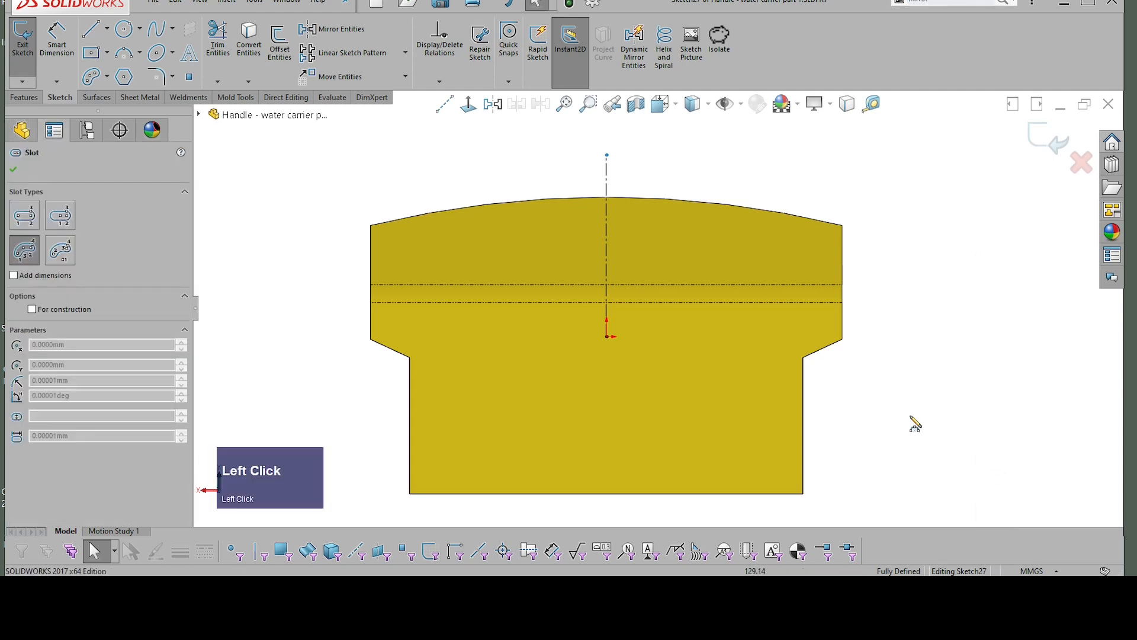
{"action": "scroll", "coordinate": [594, 281], "scroll_direction": "up", "scroll_amount": 1}
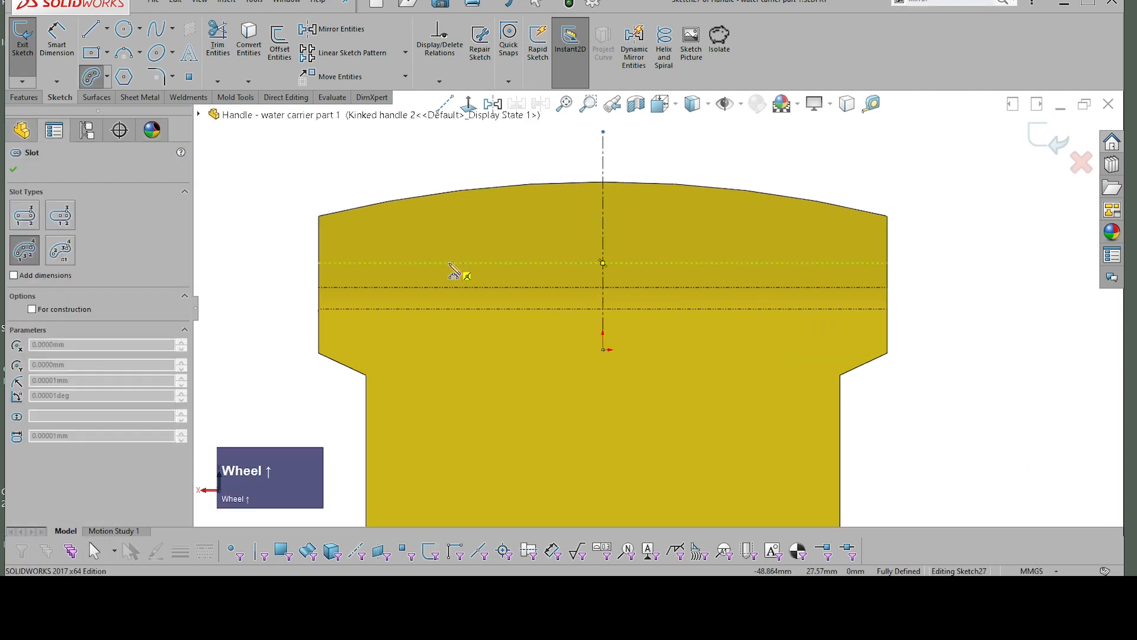
{"action": "left_click", "coordinate": [450, 262]}
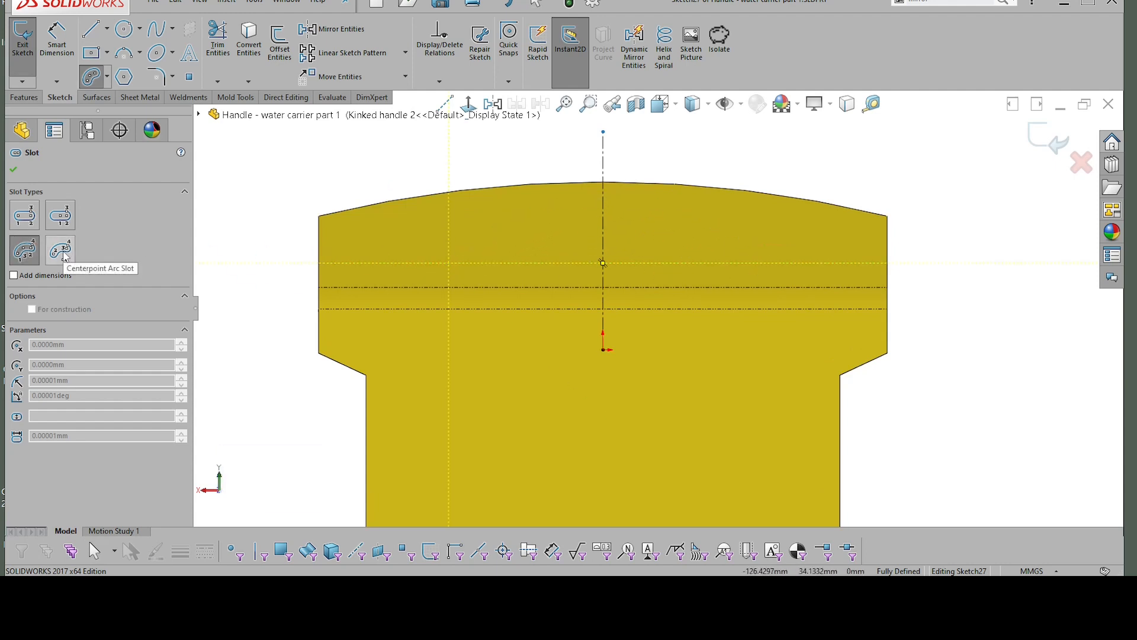
{"action": "left_click", "coordinate": [778, 272]}
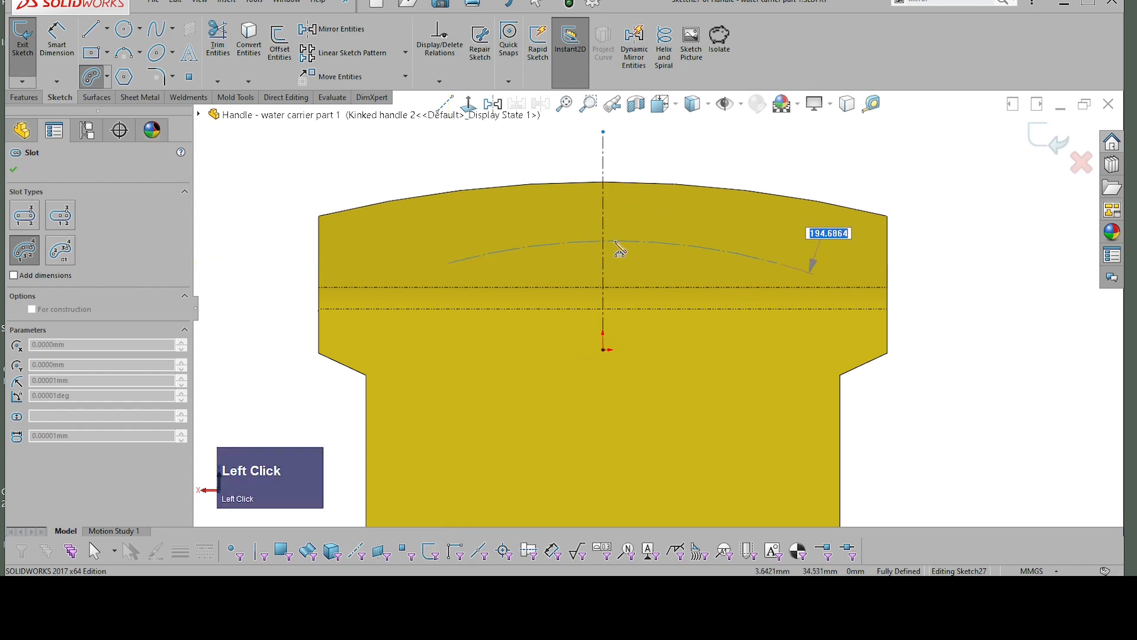
{"action": "left_click", "coordinate": [616, 243]}
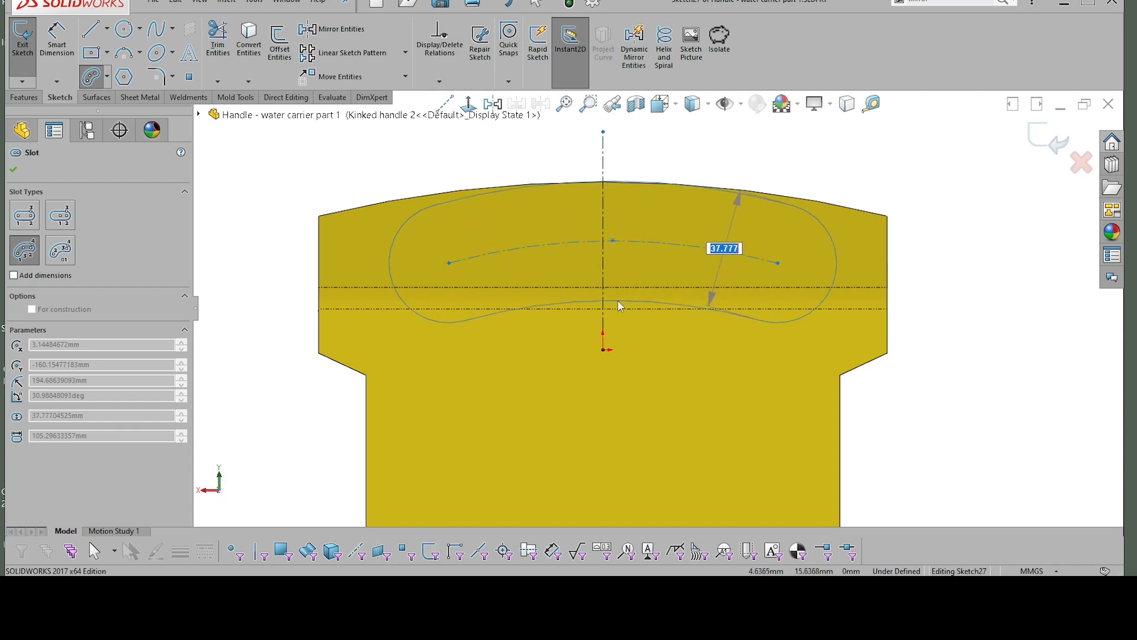
{"action": "left_click", "coordinate": [620, 298]}
{"action": "key", "text": "Escape"}
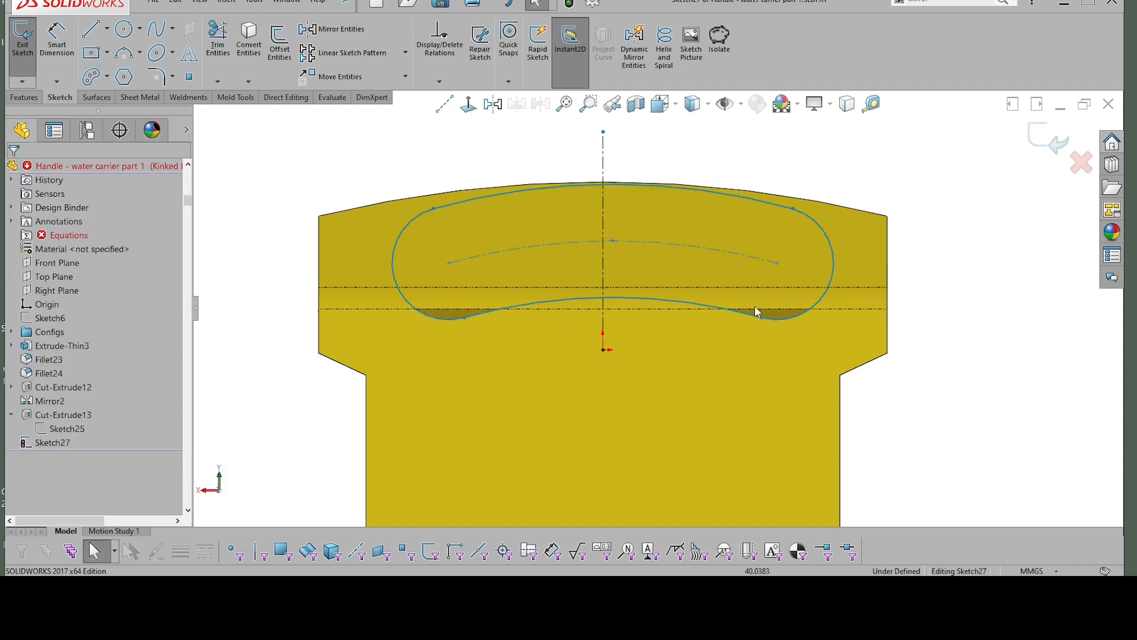
Step: Widen the arc slot until it extends slightly above the arched upper edge and its lower arc reaches the lower bend line
{"action": "left_click", "coordinate": [634, 299]}
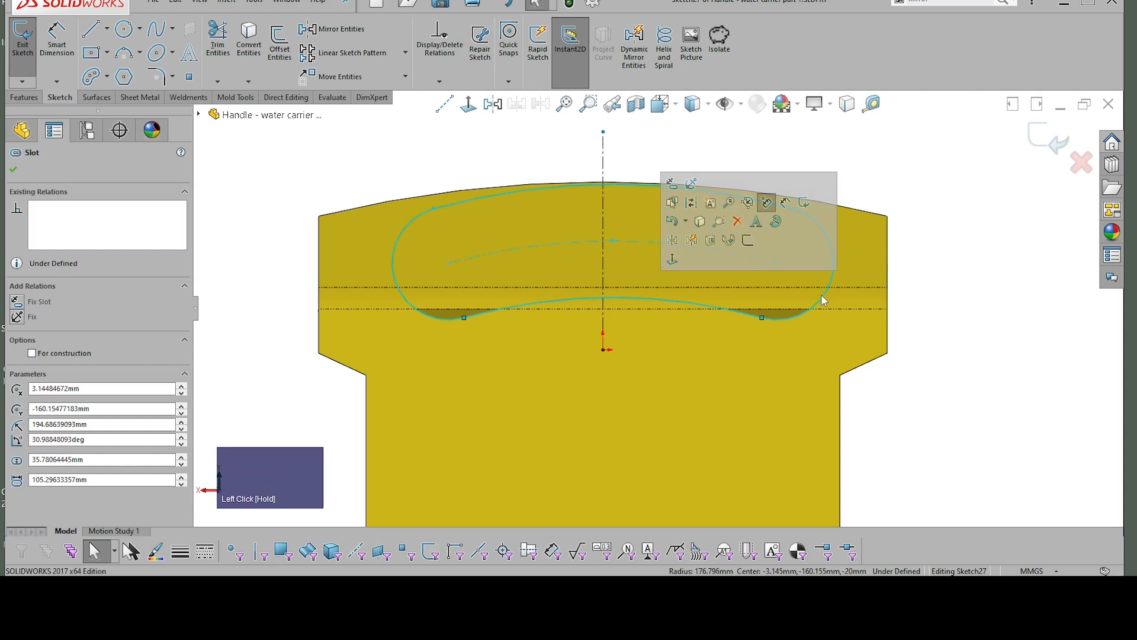
{"action": "left_click_drag", "start_coordinate": [822, 299], "coordinate": [826, 331]}
{"action": "left_click", "coordinate": [979, 318]}
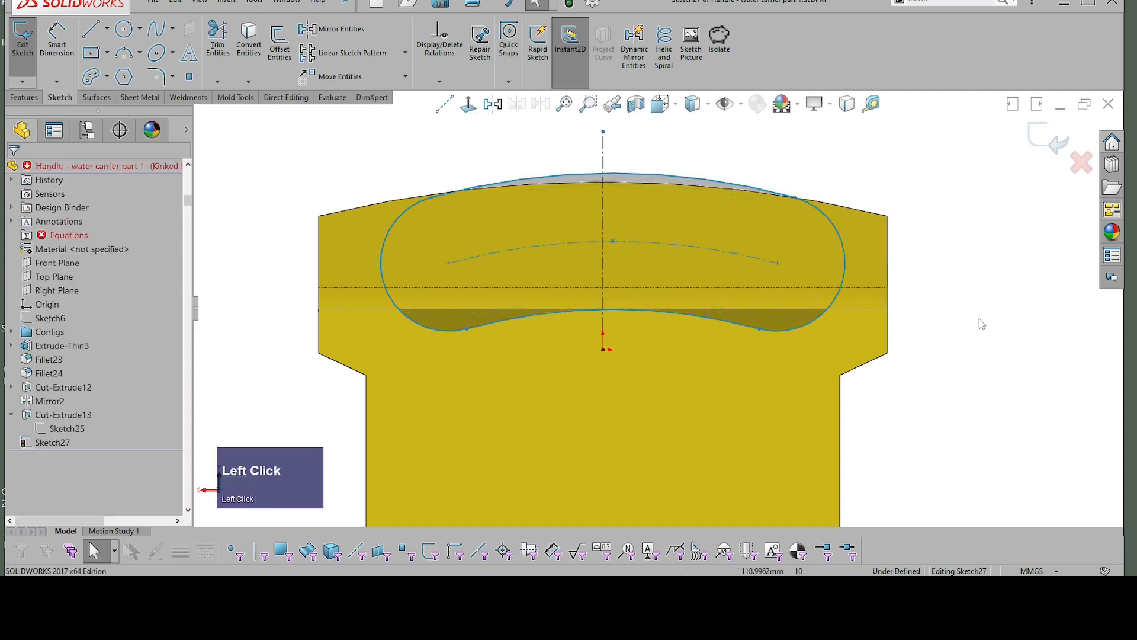
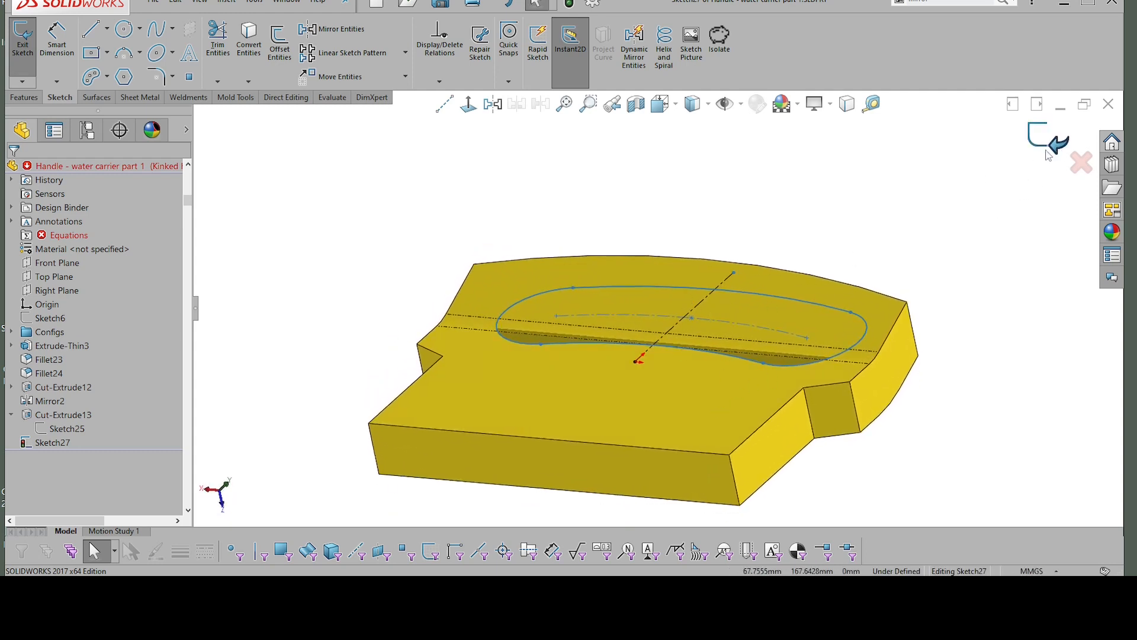
Step: Exit the arc slot sketch and move its sketch plane from the rear face to the Front Plane, for all configurations
{"action": "left_click", "coordinate": [1053, 145]}
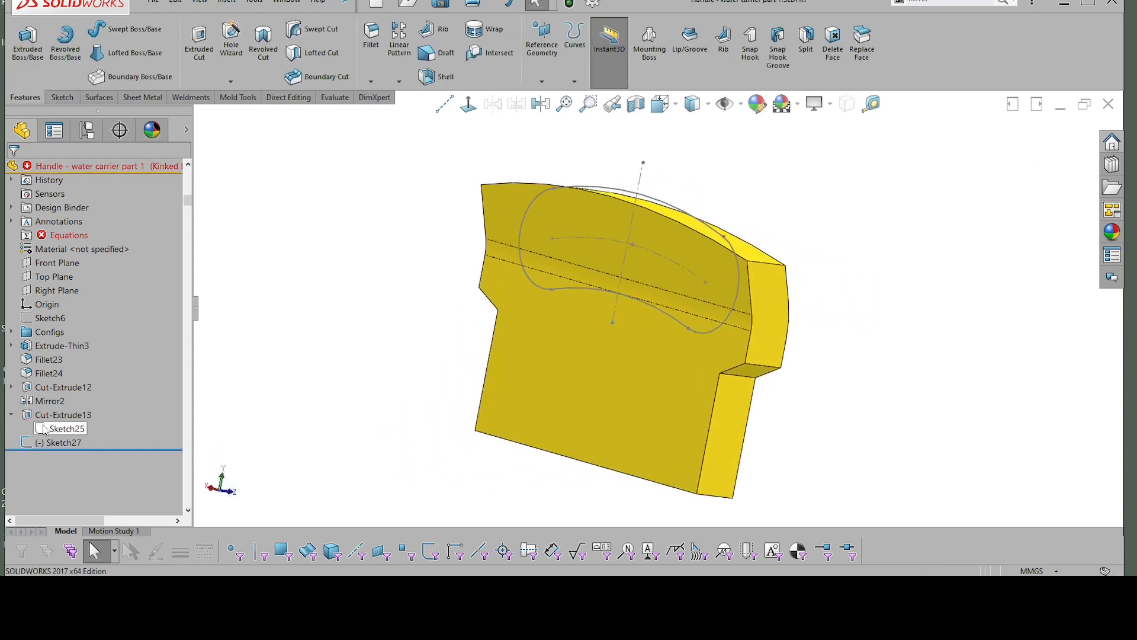
{"action": "left_click", "coordinate": [53, 443]}
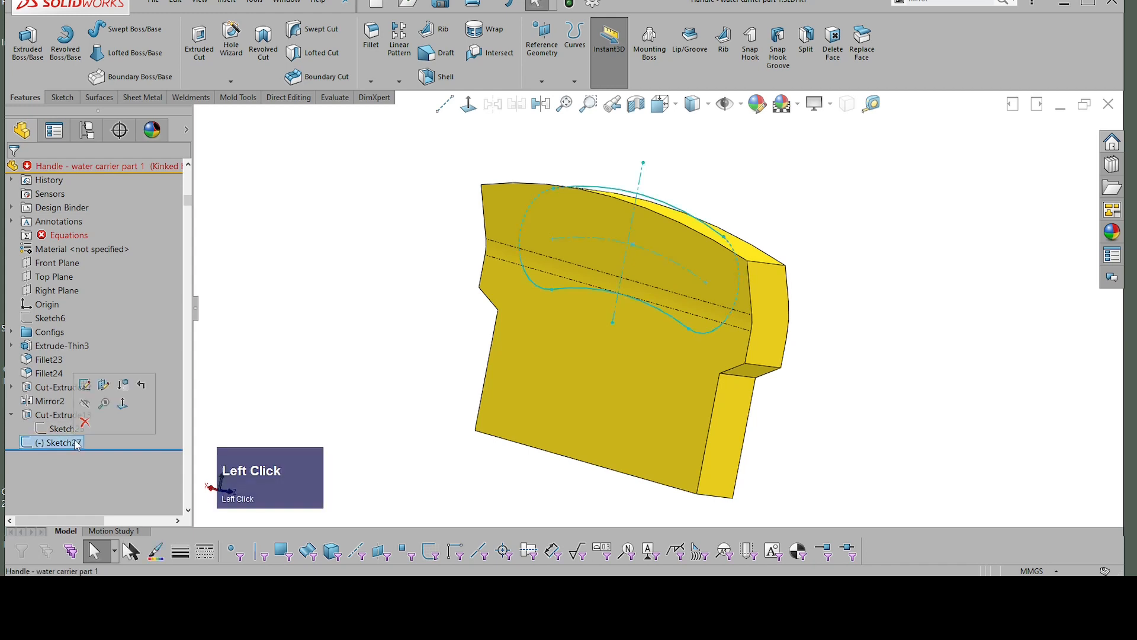
{"action": "left_click", "coordinate": [104, 385]}
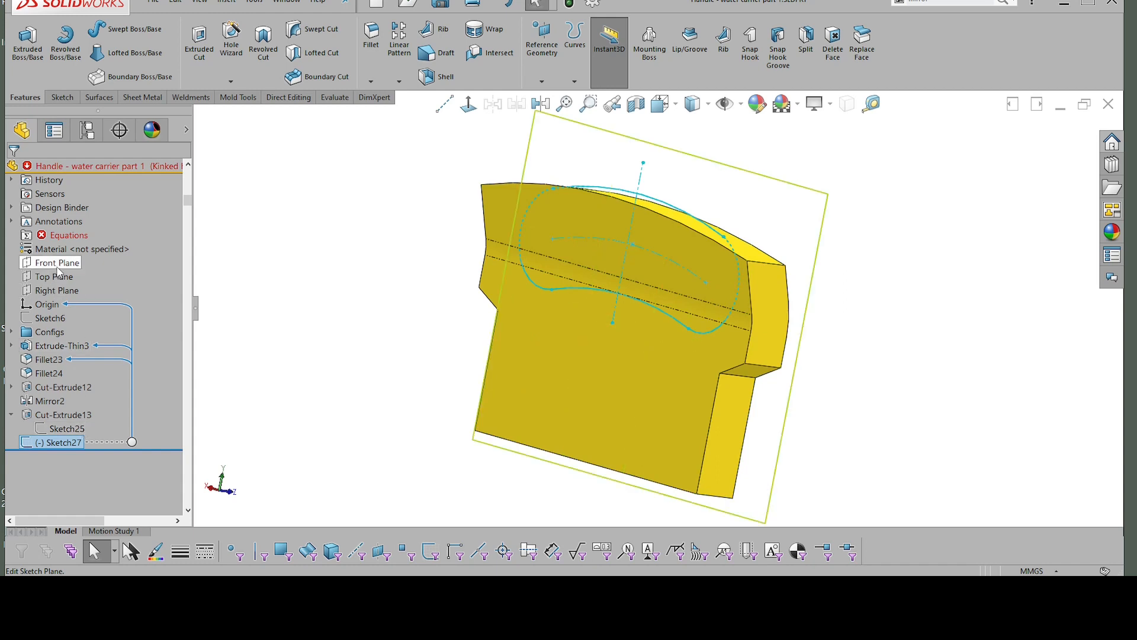
{"action": "right_click", "coordinate": [73, 446]}
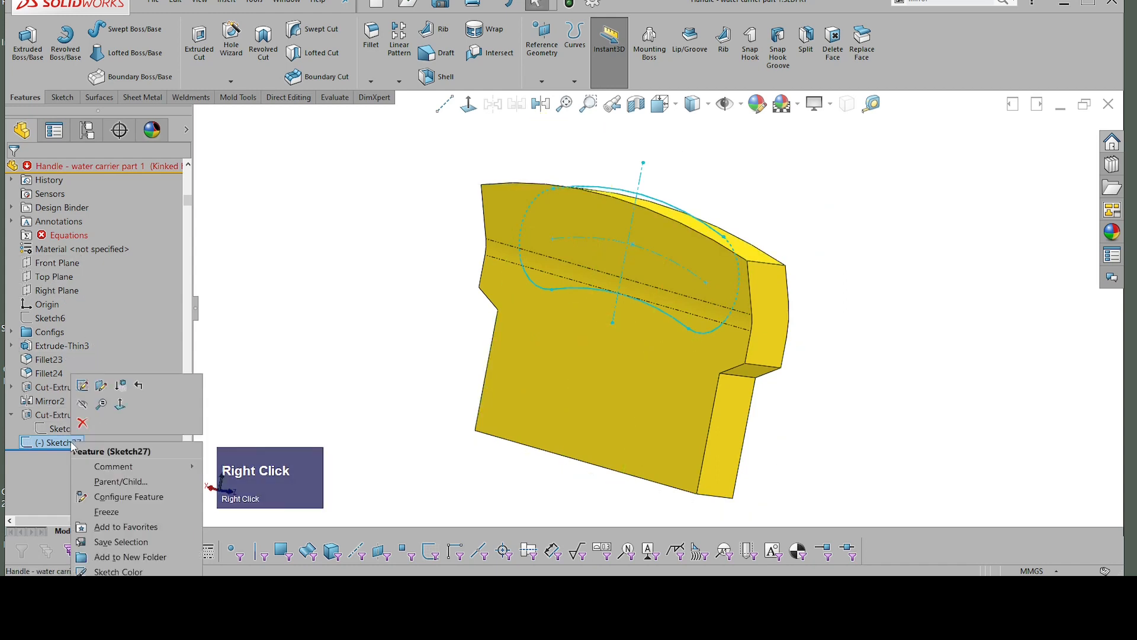
{"action": "left_click", "coordinate": [101, 386]}
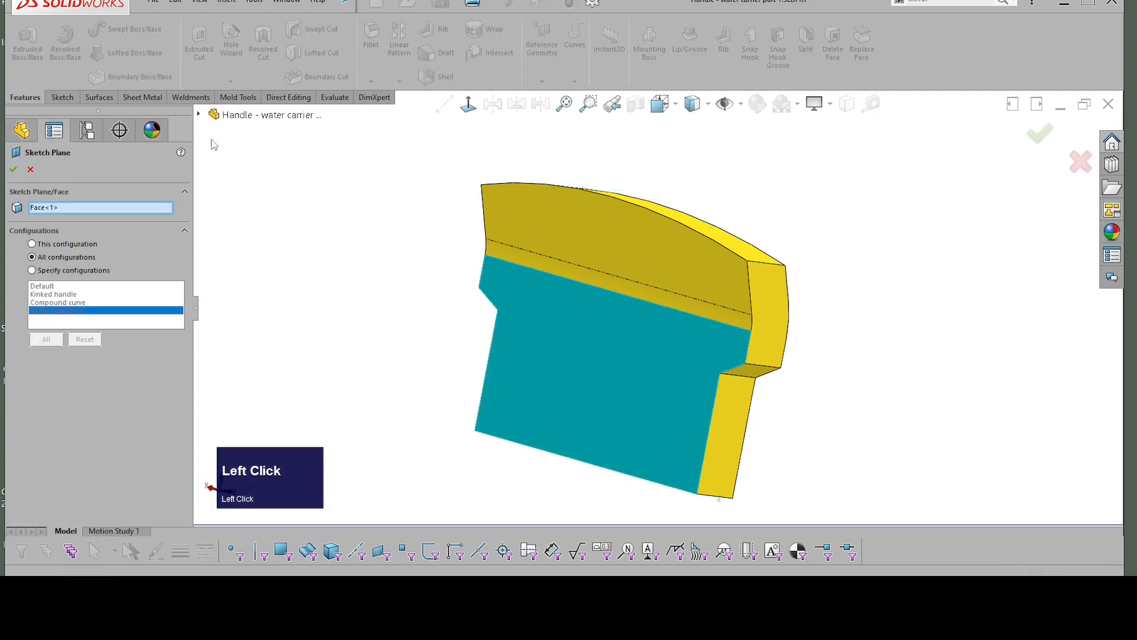
{"action": "left_click", "coordinate": [200, 114]}
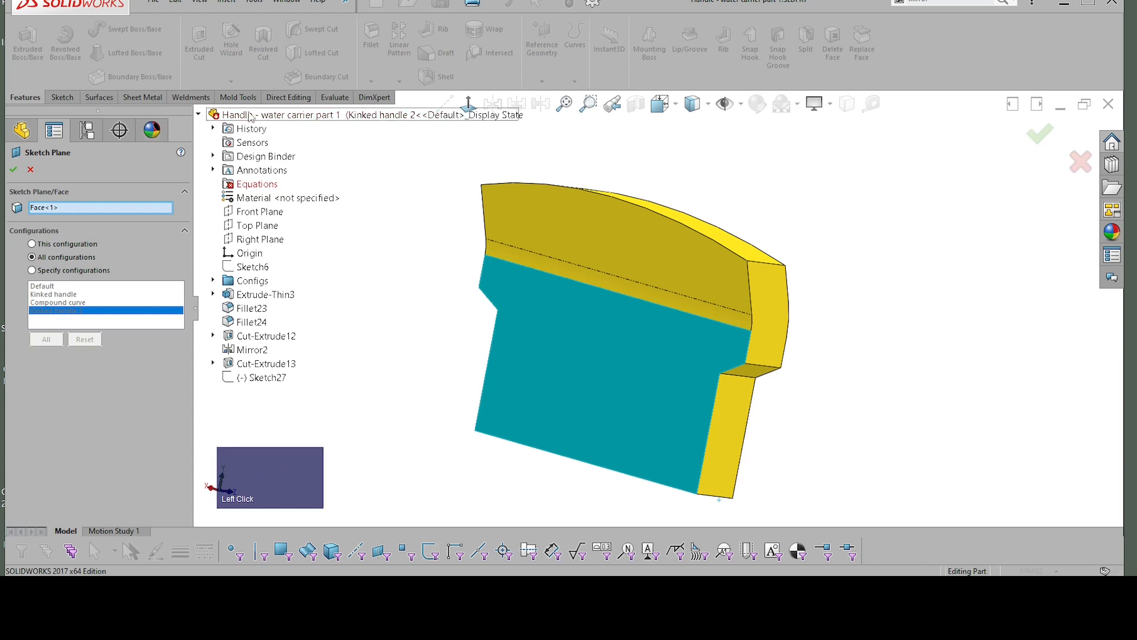
{"action": "left_click", "coordinate": [259, 212]}
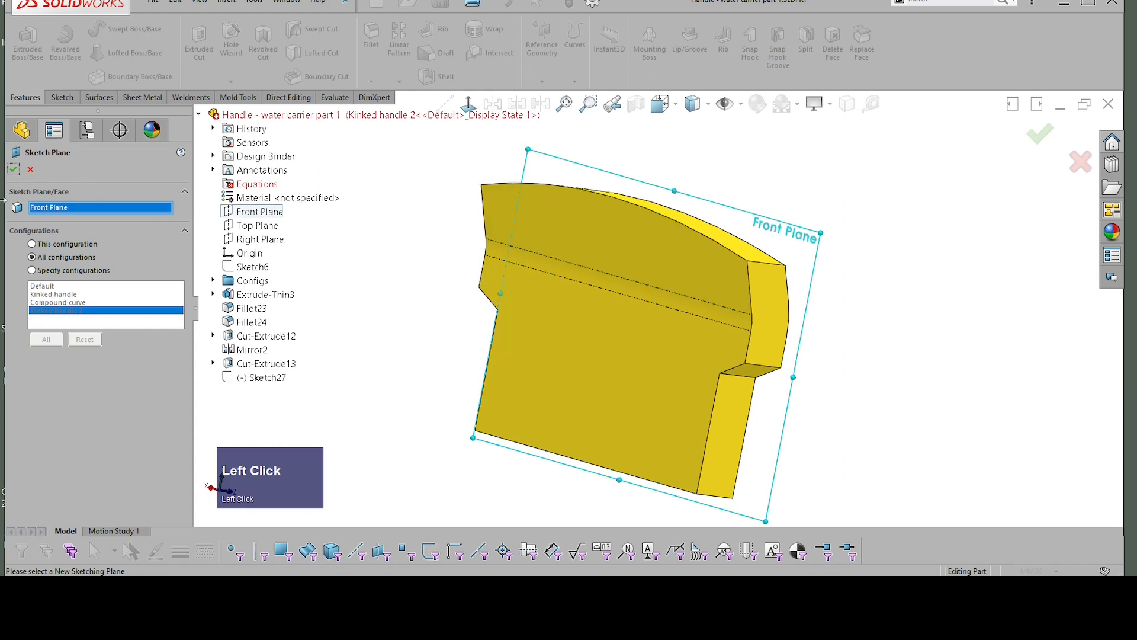
{"action": "left_click", "coordinate": [28, 171]}
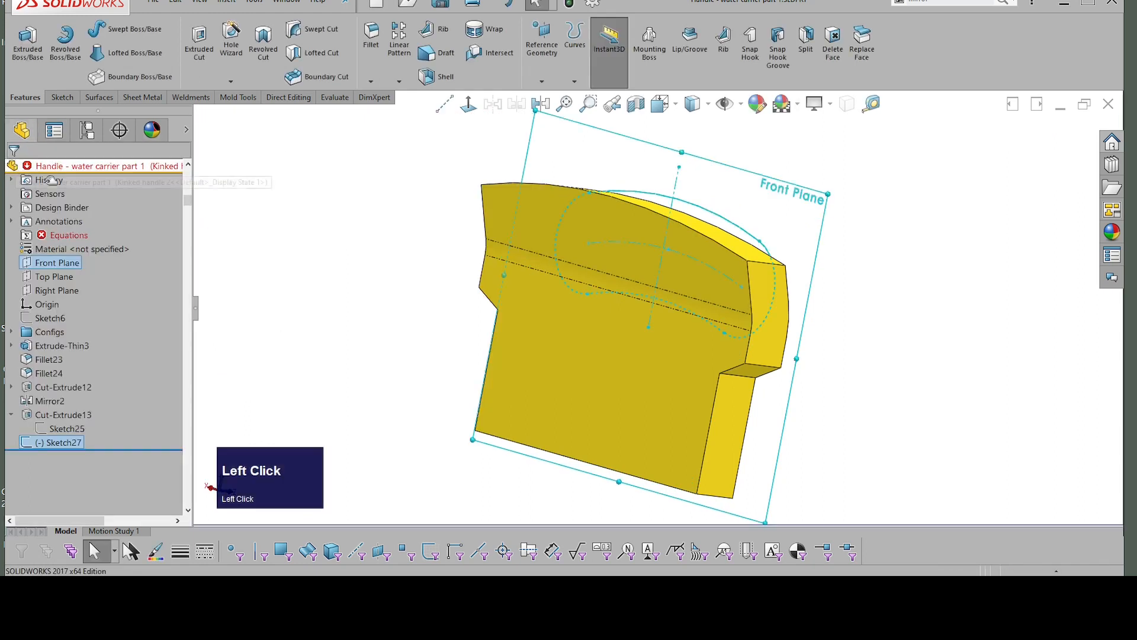
Step: Reopen the slot sketch and enlarge the slot to about 51 mm wide with a centre arc radius of about 287 mm
{"action": "left_click", "coordinate": [62, 443]}
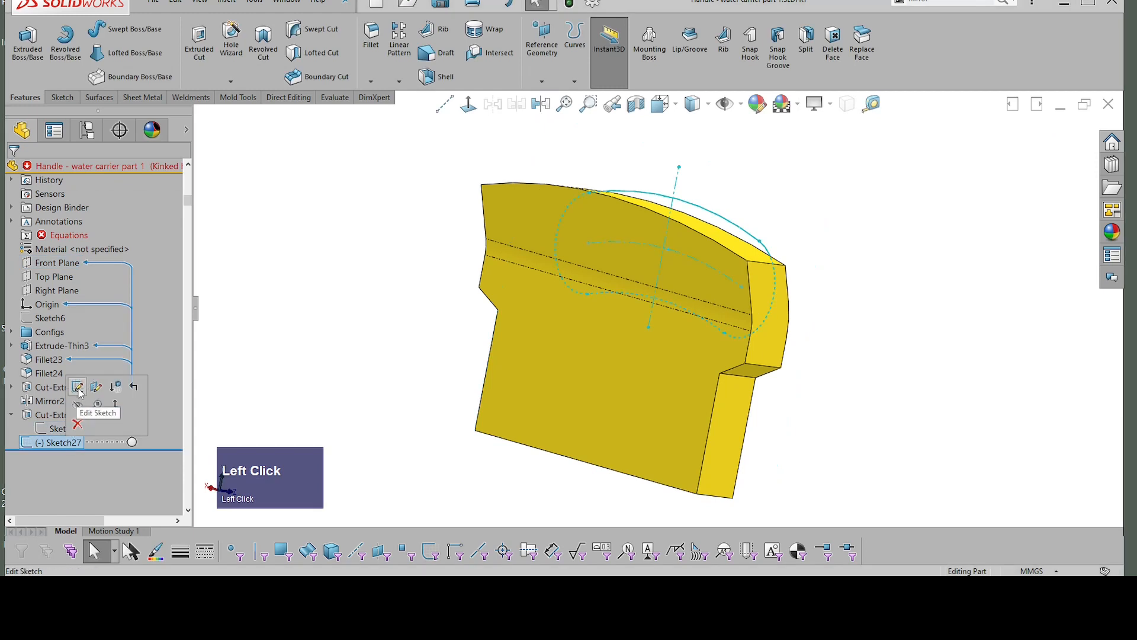
{"action": "left_click", "coordinate": [80, 389]}
{"action": "right_click", "coordinate": [831, 294]}
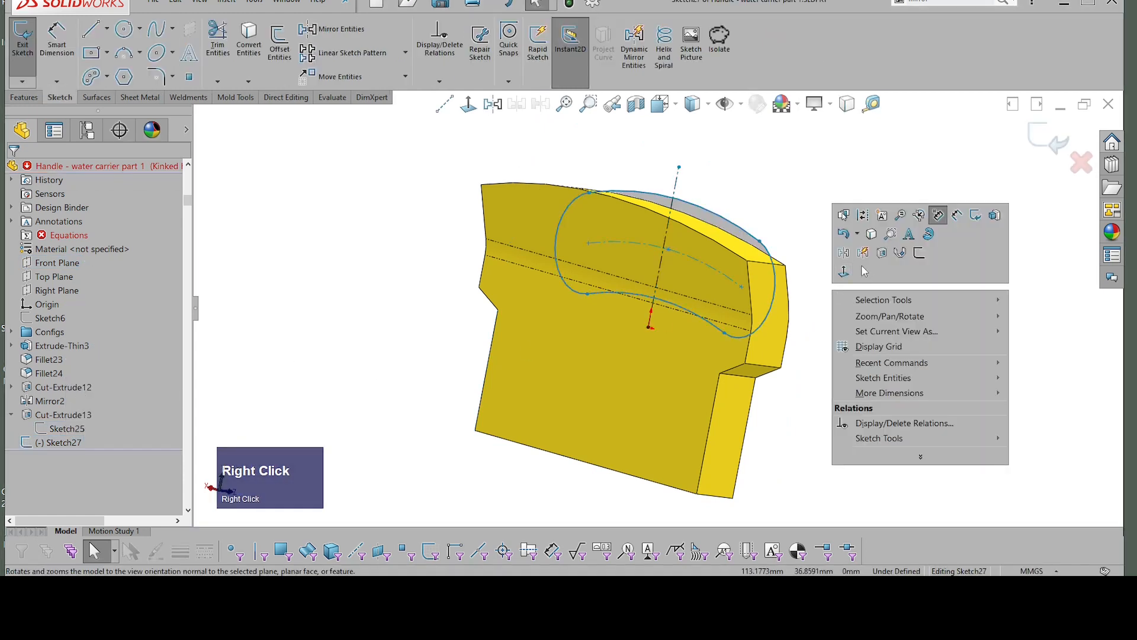
{"action": "left_click", "coordinate": [863, 269]}
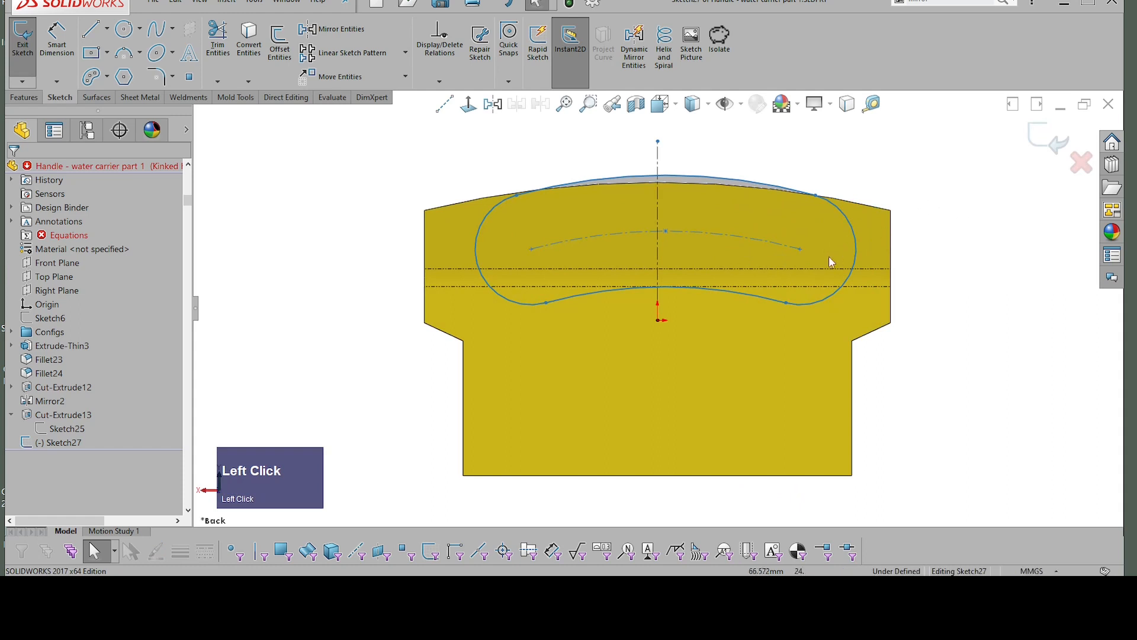
{"action": "scroll", "coordinate": [791, 312], "scroll_direction": "up", "scroll_amount": 2}
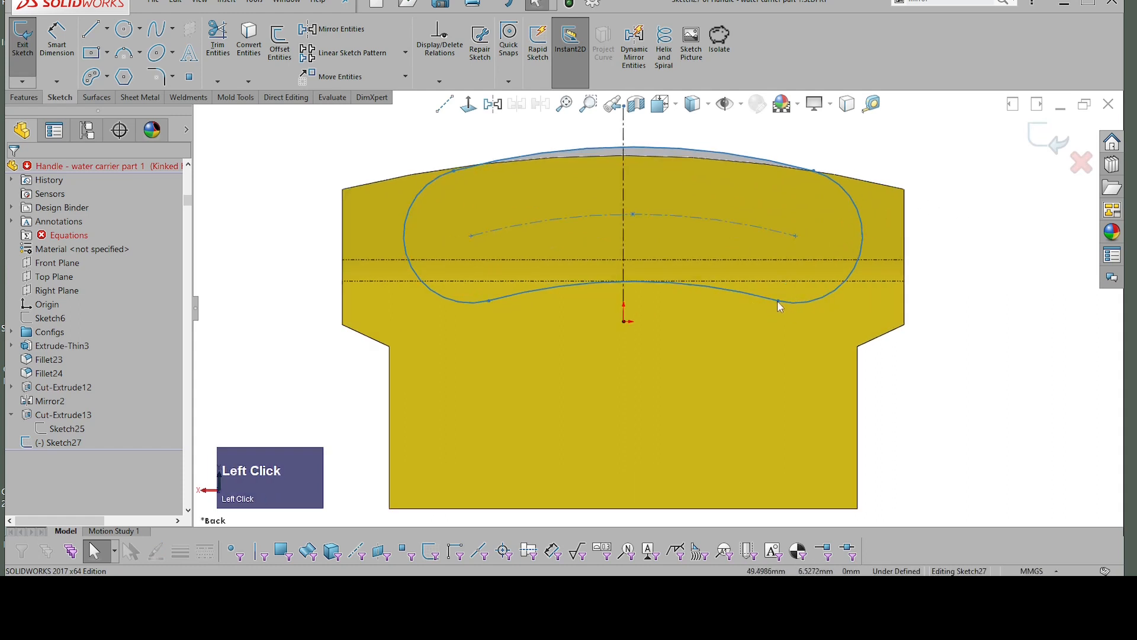
{"action": "left_click_drag", "start_coordinate": [777, 300], "coordinate": [779, 314]}
{"action": "scroll", "coordinate": [948, 173], "scroll_direction": "down", "scroll_amount": 2}
{"action": "left_click", "coordinate": [949, 170]}
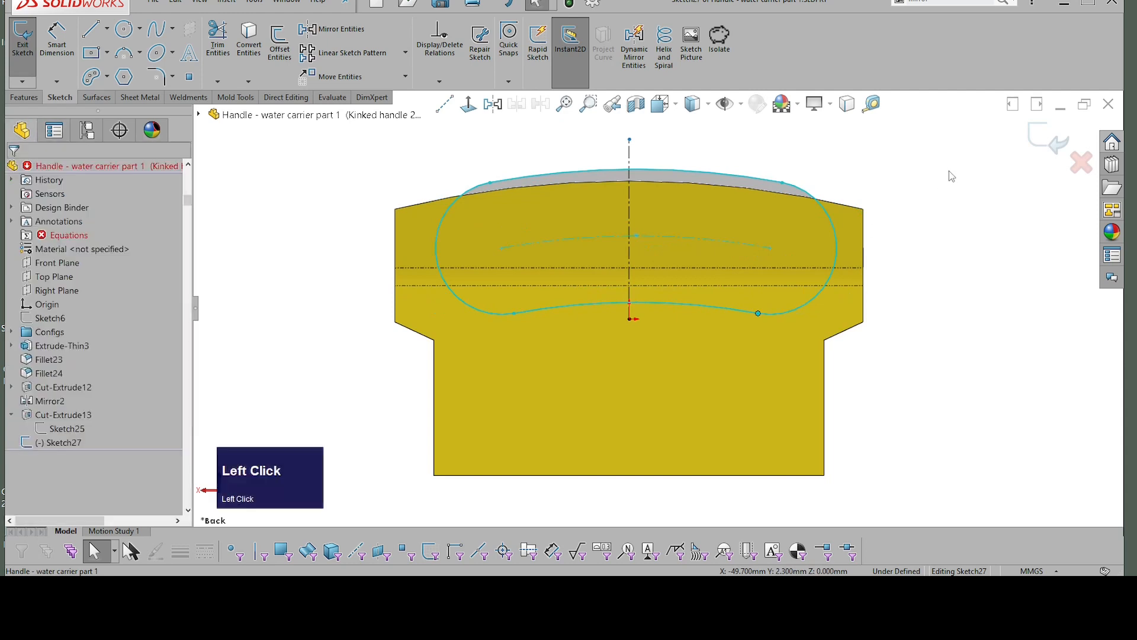
Step: Explode the arc slot into separate sketch entities
{"action": "left_click", "coordinate": [810, 197]}
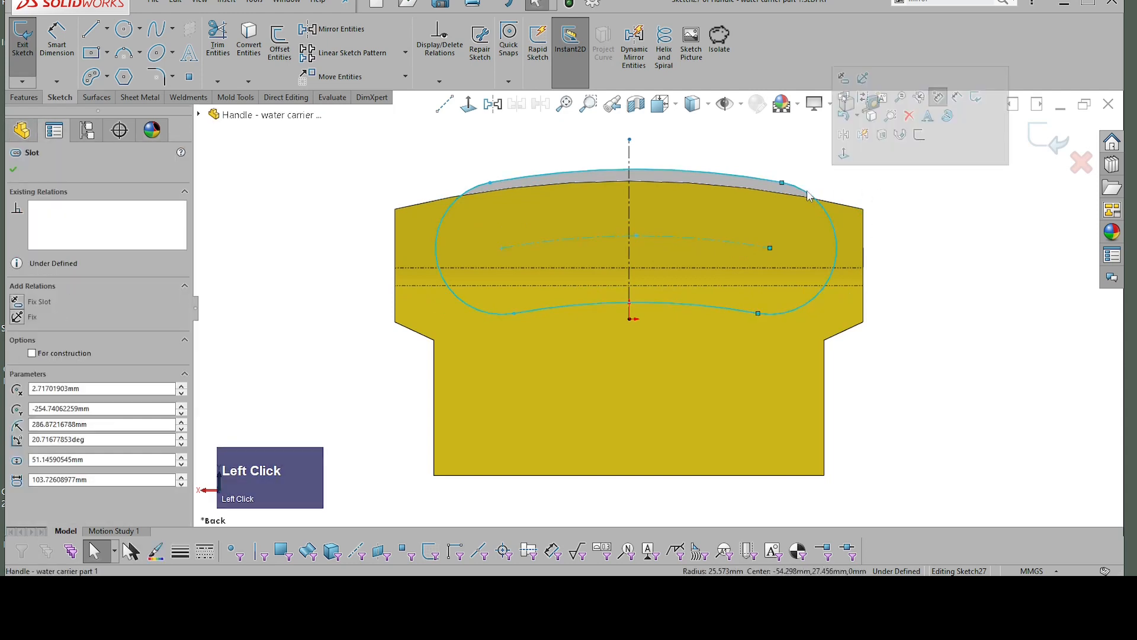
{"action": "left_click", "coordinate": [936, 252]}
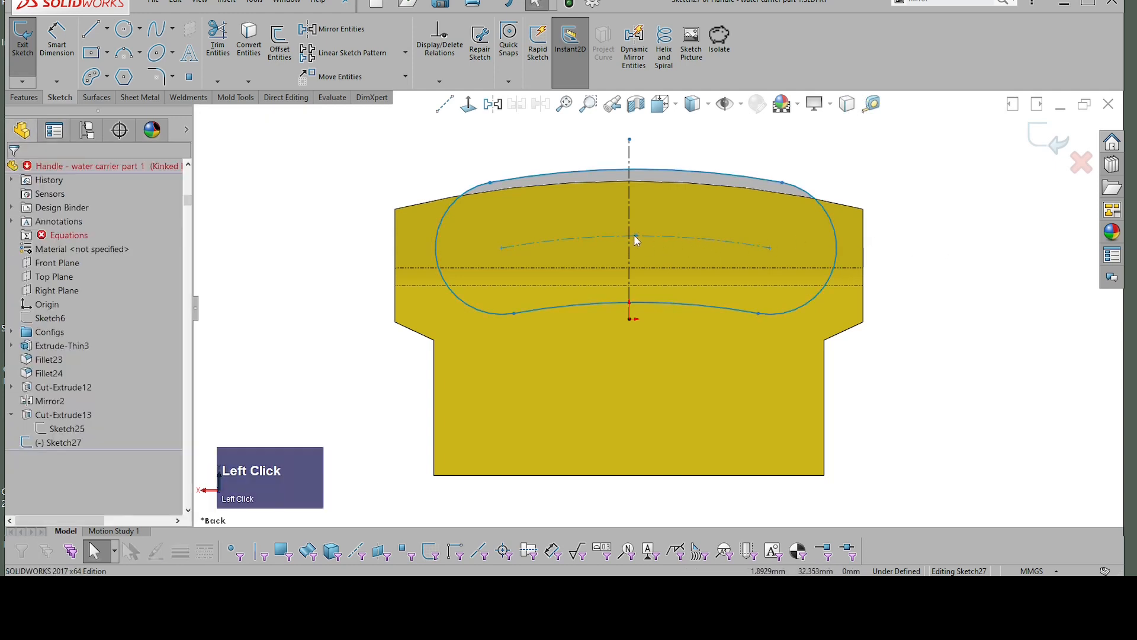
{"action": "left_click", "coordinate": [832, 223]}
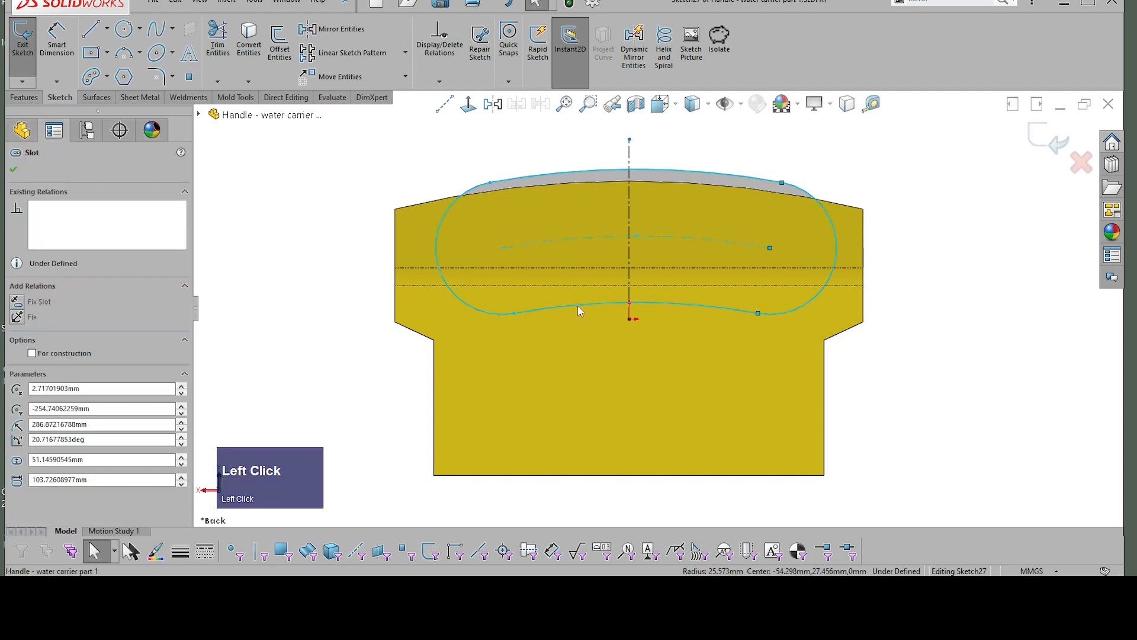
{"action": "left_click", "coordinate": [793, 160]}
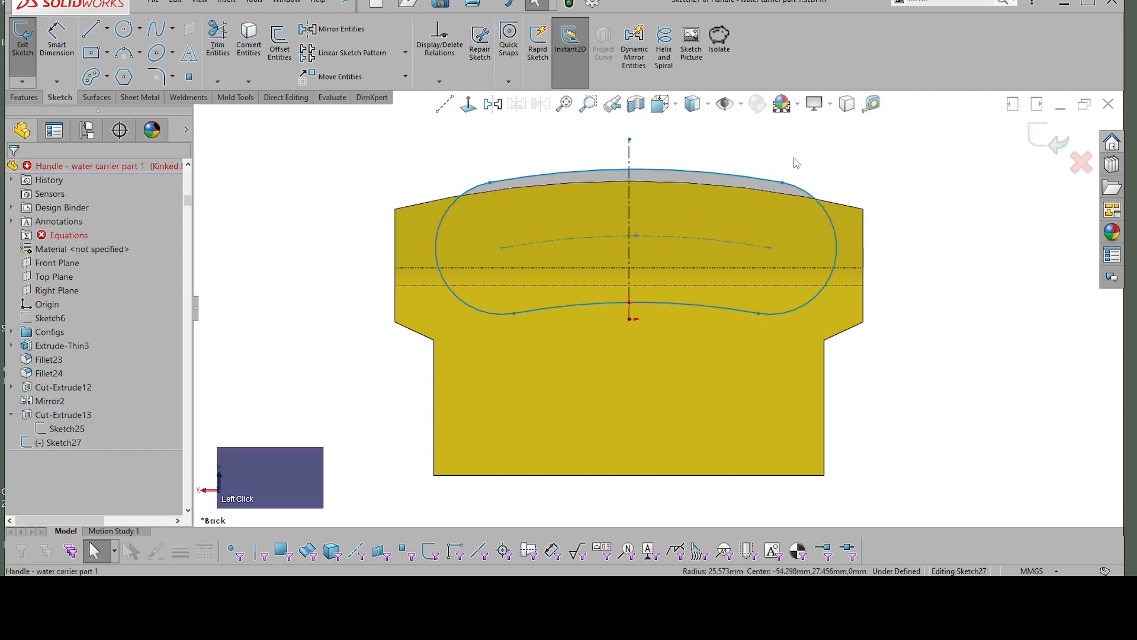
{"action": "left_click", "coordinate": [833, 225]}
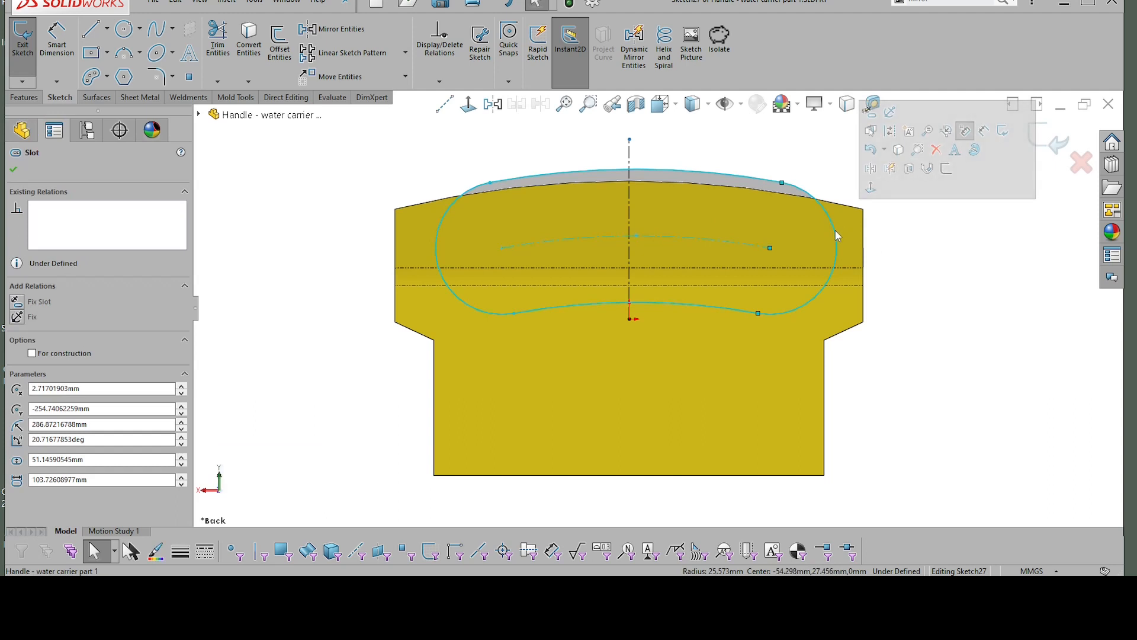
{"action": "right_click", "coordinate": [837, 234]}
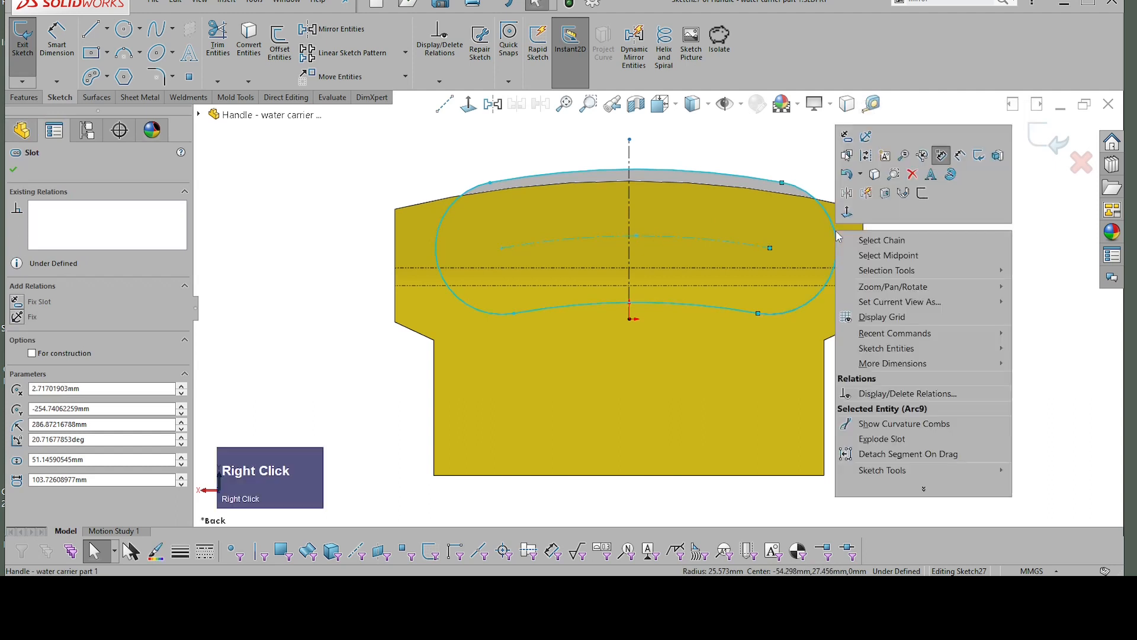
{"action": "left_click", "coordinate": [885, 439]}
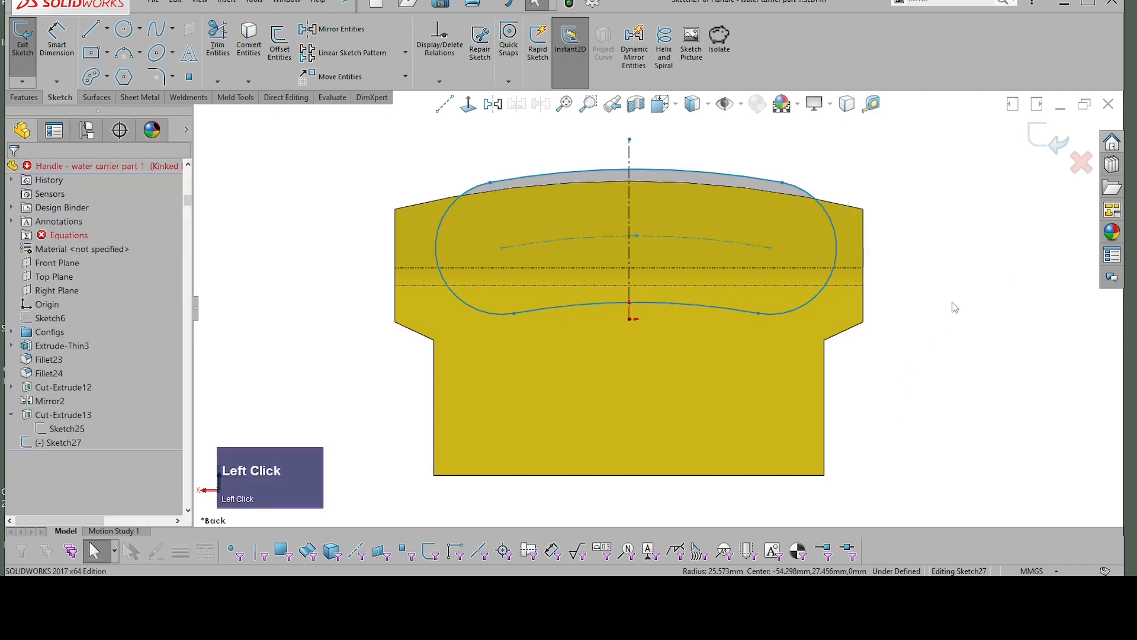
Step: Delete the two rounded end arcs of the exploded slot
{"action": "left_click", "coordinate": [830, 221]}
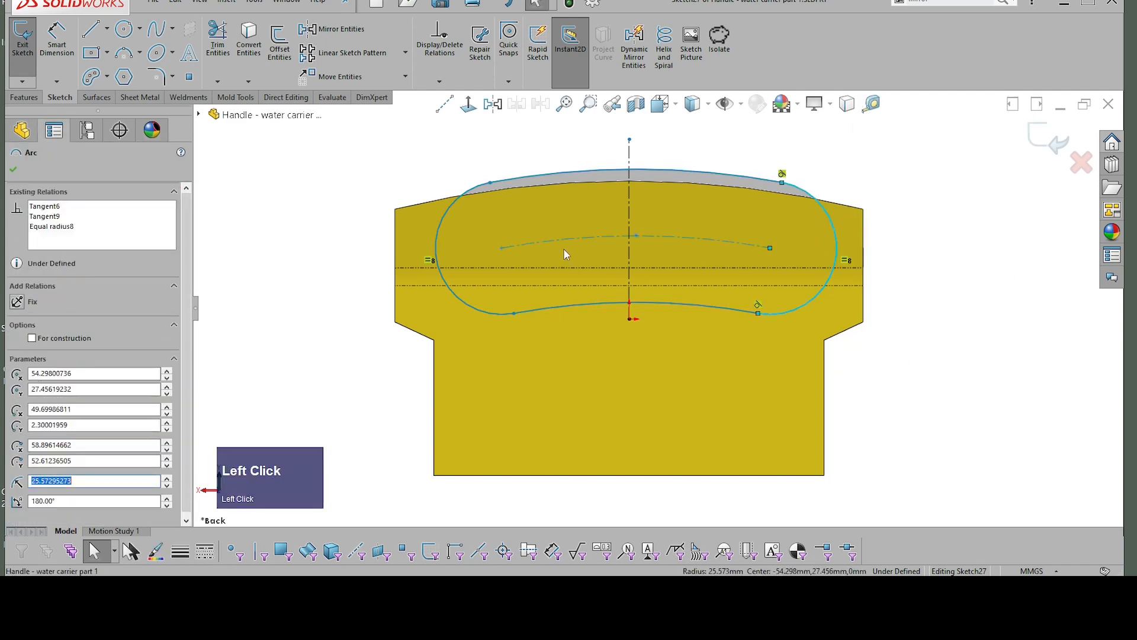
{"action": "left_click", "coordinate": [439, 231], "text": "shift"}
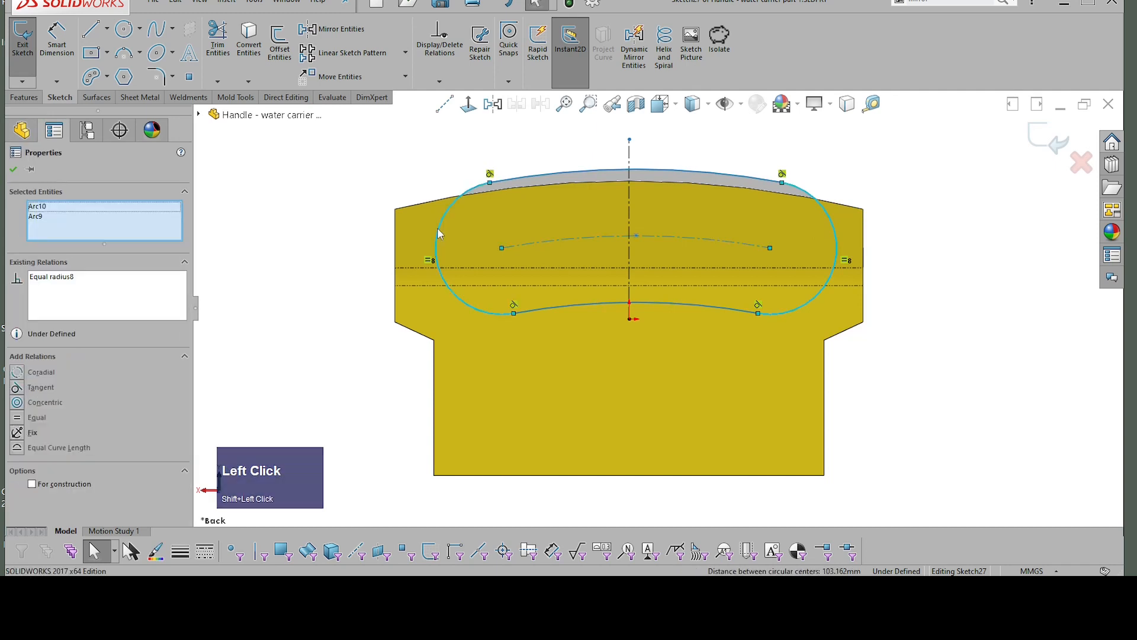
{"action": "key", "text": "Delete"}
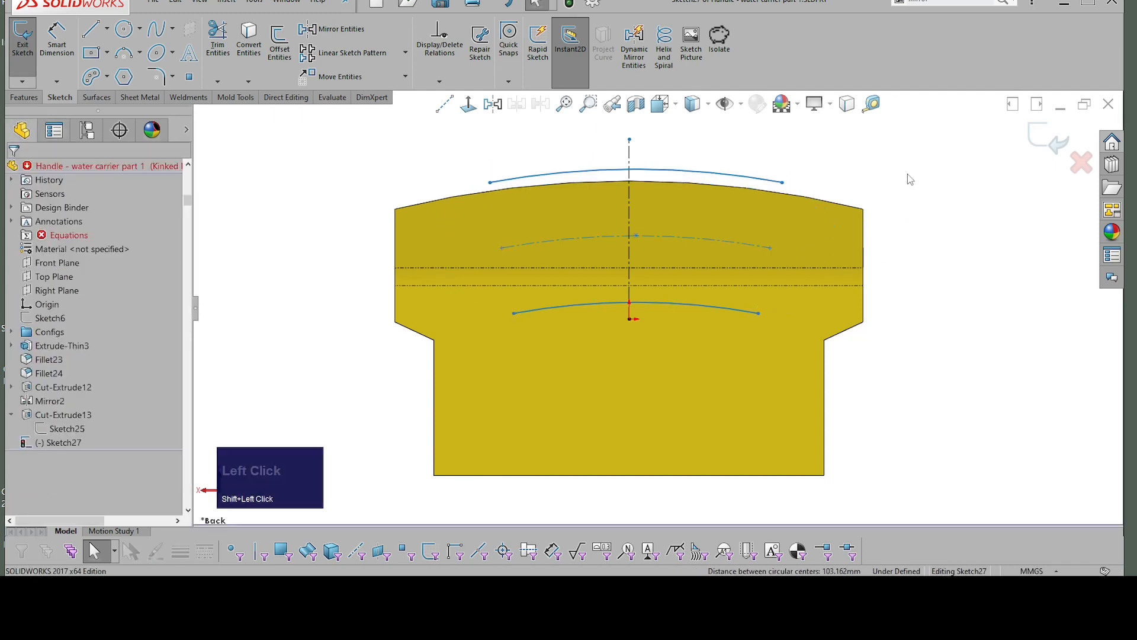
Step: Connect the ends of the upper and lower arcs with a straight line about 51 mm long on each side
{"action": "right_click_drag", "start_coordinate": [908, 173], "coordinate": [990, 189]}
{"action": "left_click", "coordinate": [998, 499]}
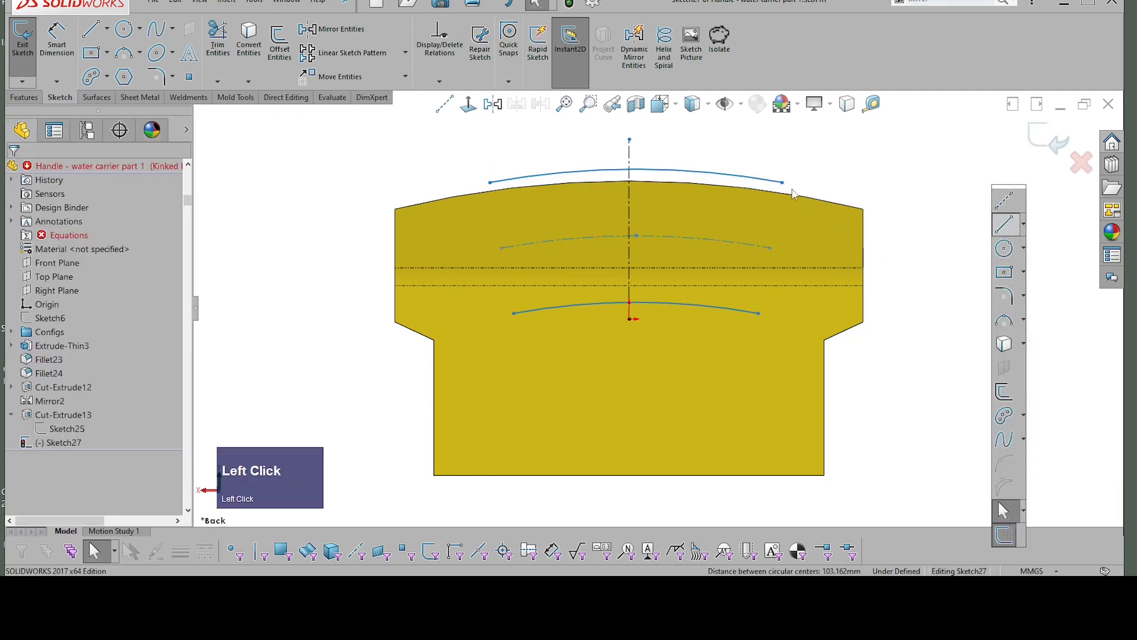
{"action": "left_click", "coordinate": [781, 181]}
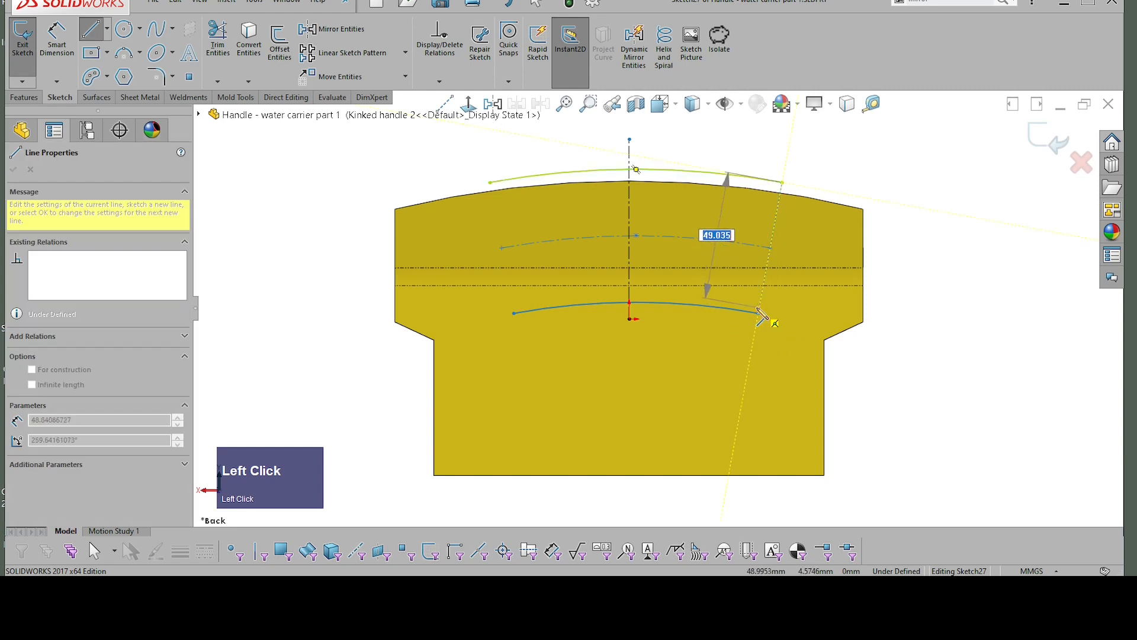
{"action": "left_click", "coordinate": [759, 314]}
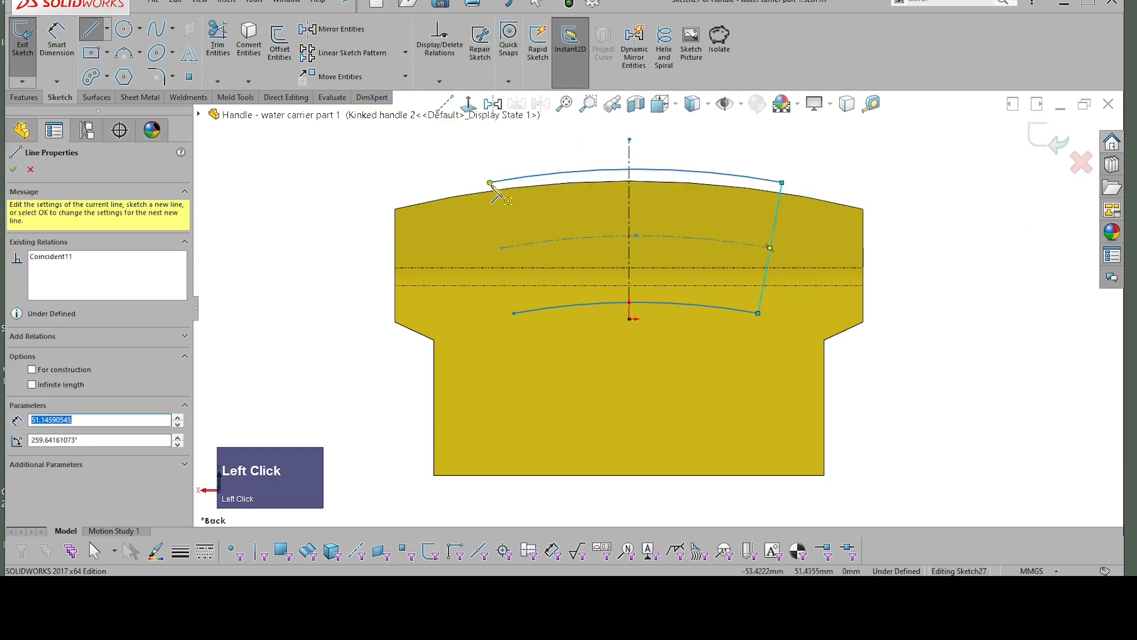
{"action": "left_click", "coordinate": [490, 183]}
{"action": "left_click", "coordinate": [514, 313]}
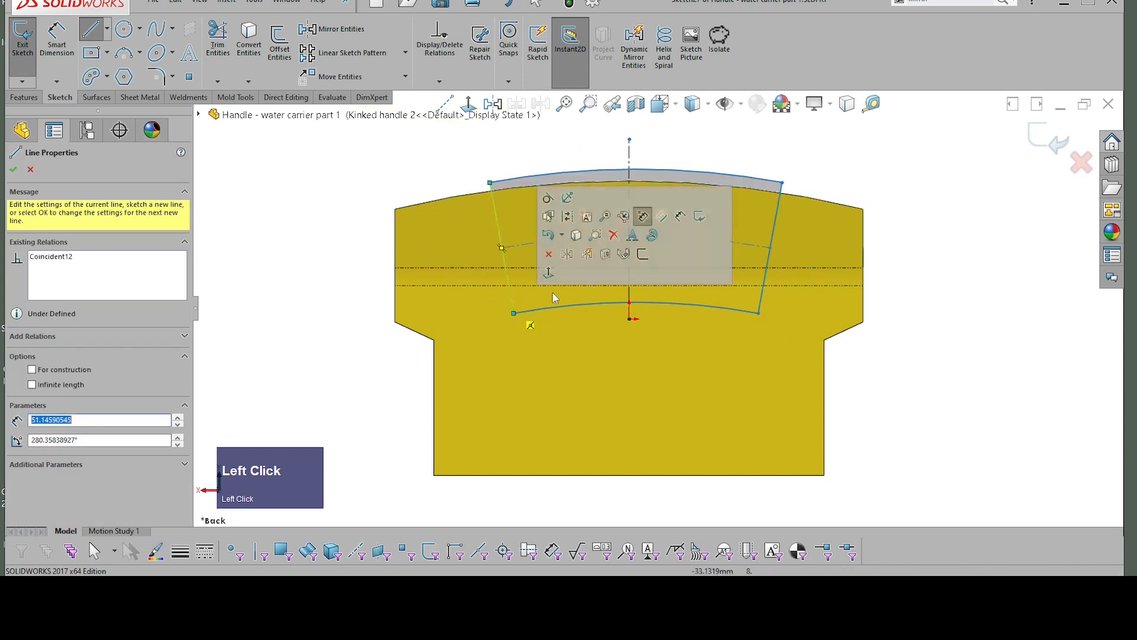
{"action": "key", "text": "Escape"}
Step: Make the two straight end lines symmetric about the vertical centerline
{"action": "left_click", "coordinate": [777, 218]}
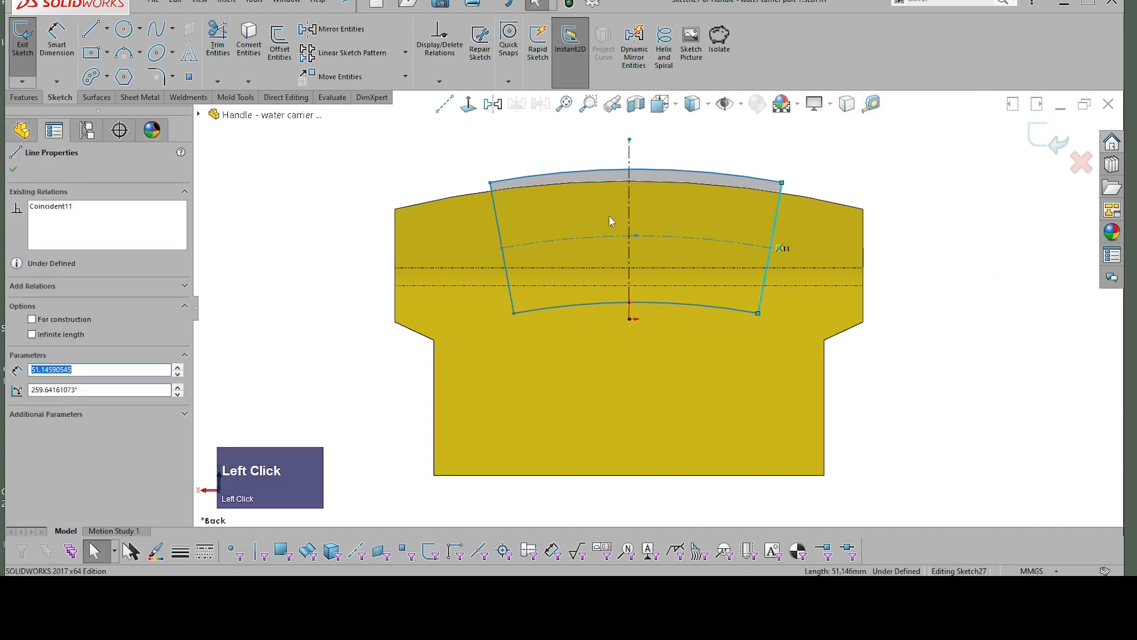
{"action": "left_click", "coordinate": [630, 199], "text": "shift"}
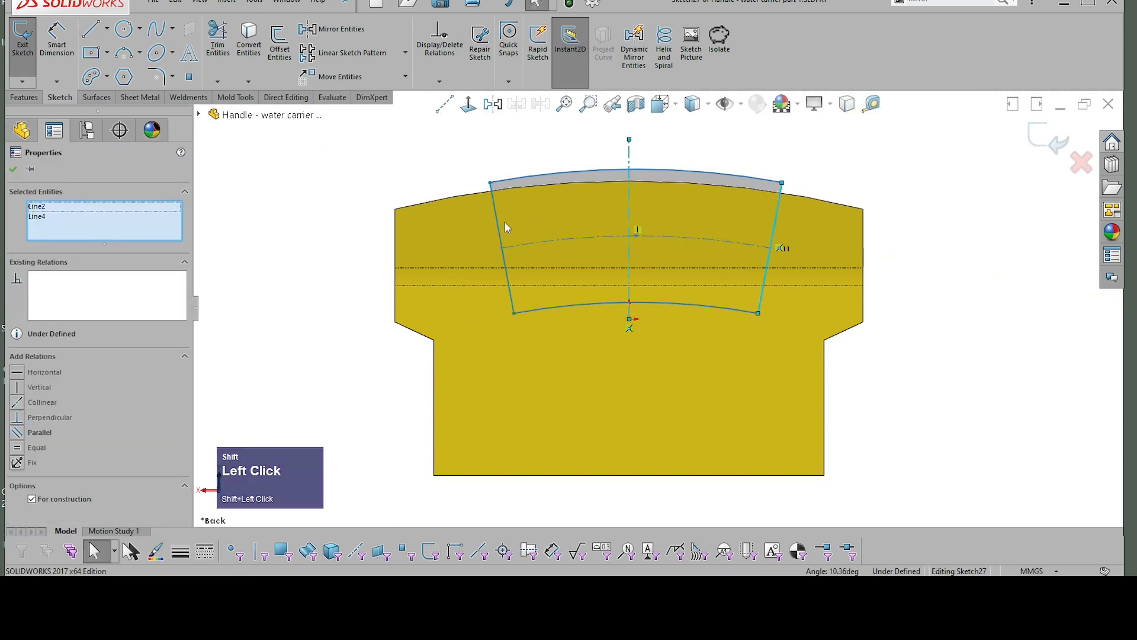
{"action": "left_click", "coordinate": [780, 248], "text": "shift"}
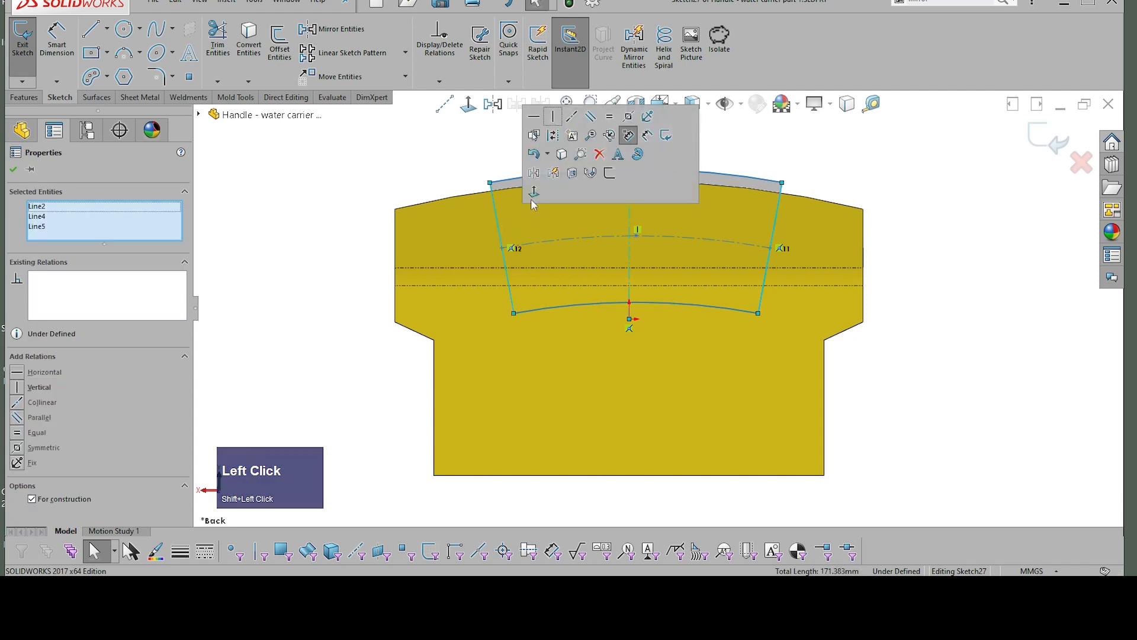
{"action": "left_click", "coordinate": [628, 135]}
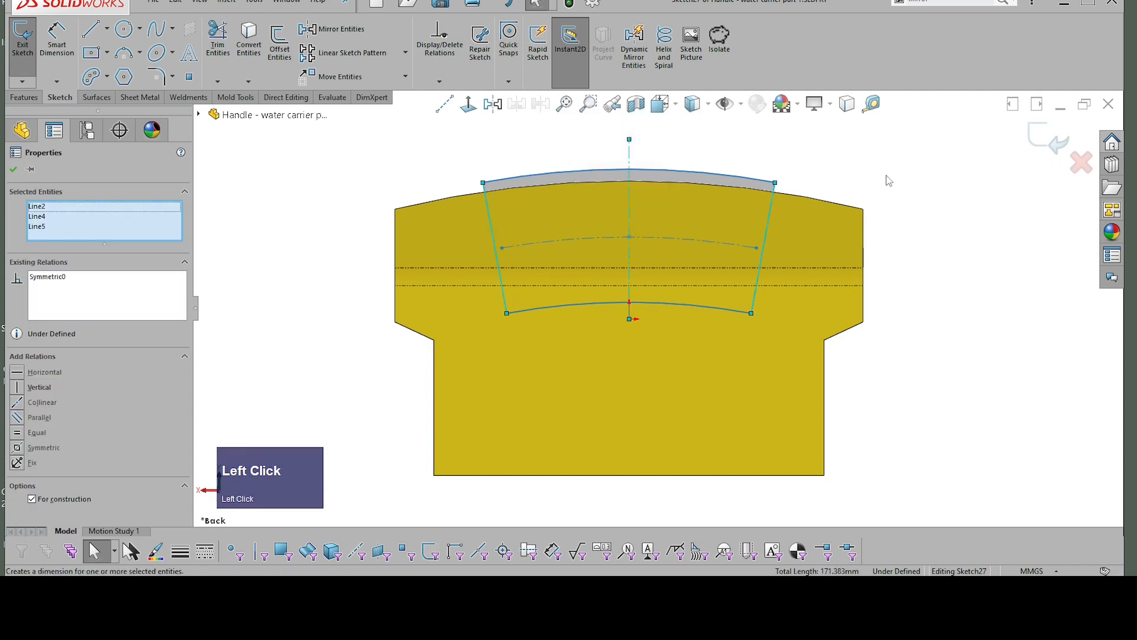
Step: Stretch the construction centre arc so that its ends meet the two straight end lines
{"action": "left_click", "coordinate": [630, 236]}
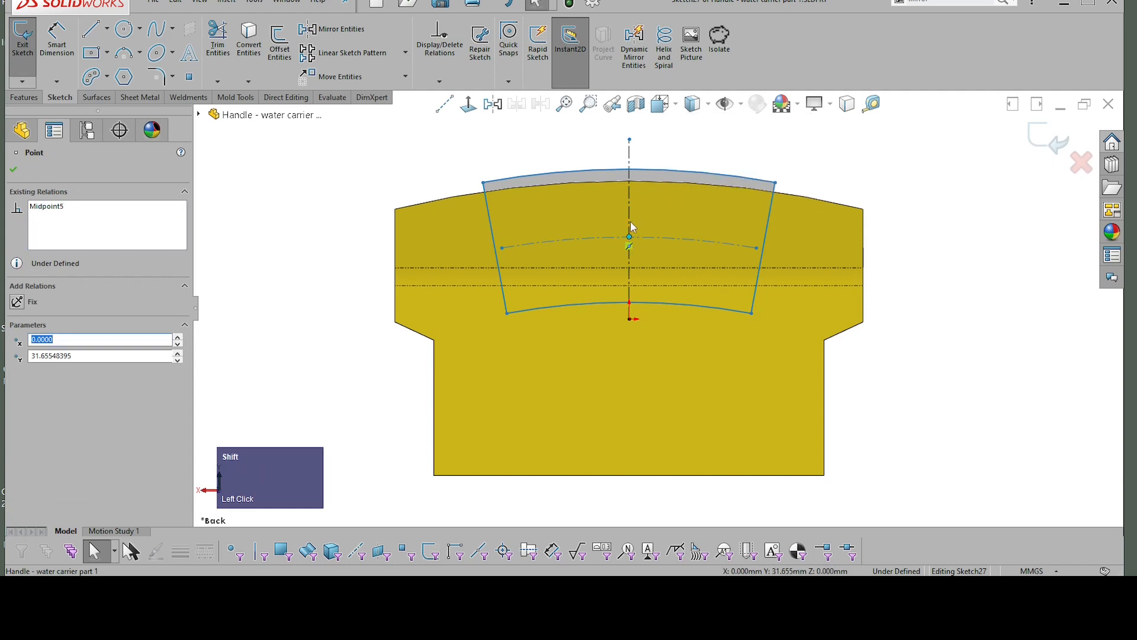
{"action": "left_click_drag", "start_coordinate": [758, 248], "coordinate": [763, 248]}
{"action": "left_click", "coordinate": [811, 180]}
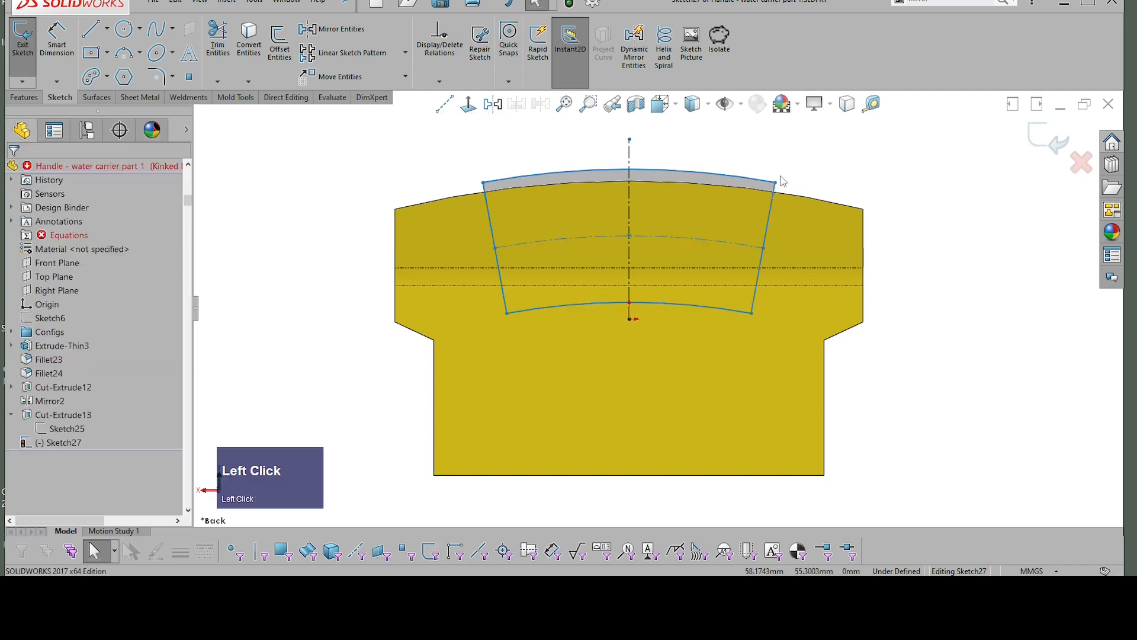
Step: Lower the upper arc to a radius of about 301 mm so the profile lies inside the body's arched edge
{"action": "left_click", "coordinate": [738, 180]}
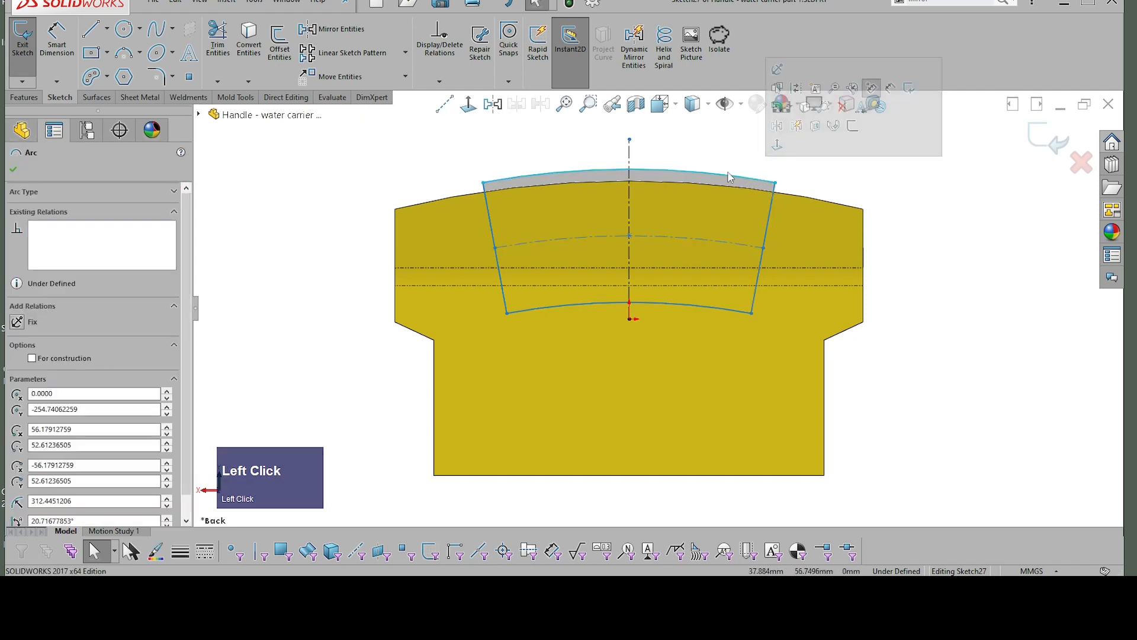
{"action": "left_click_drag", "start_coordinate": [730, 177], "coordinate": [716, 201]}
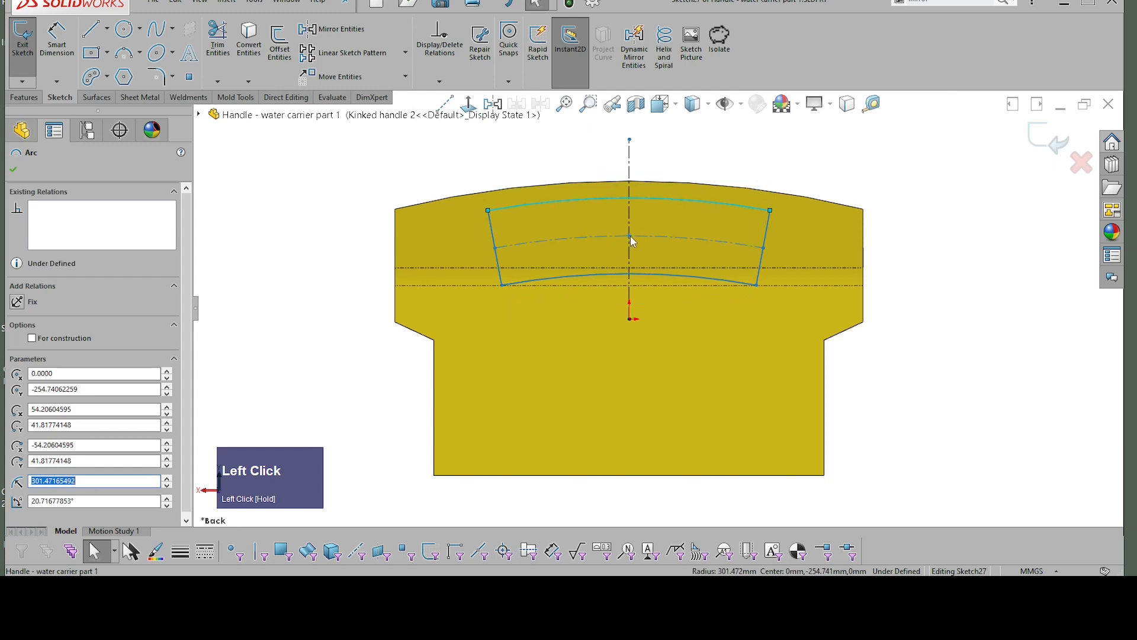
Step: Attach the midpoint of the construction centre arc to the vertical centerline, slightly lower than before
{"action": "left_click", "coordinate": [630, 236]}
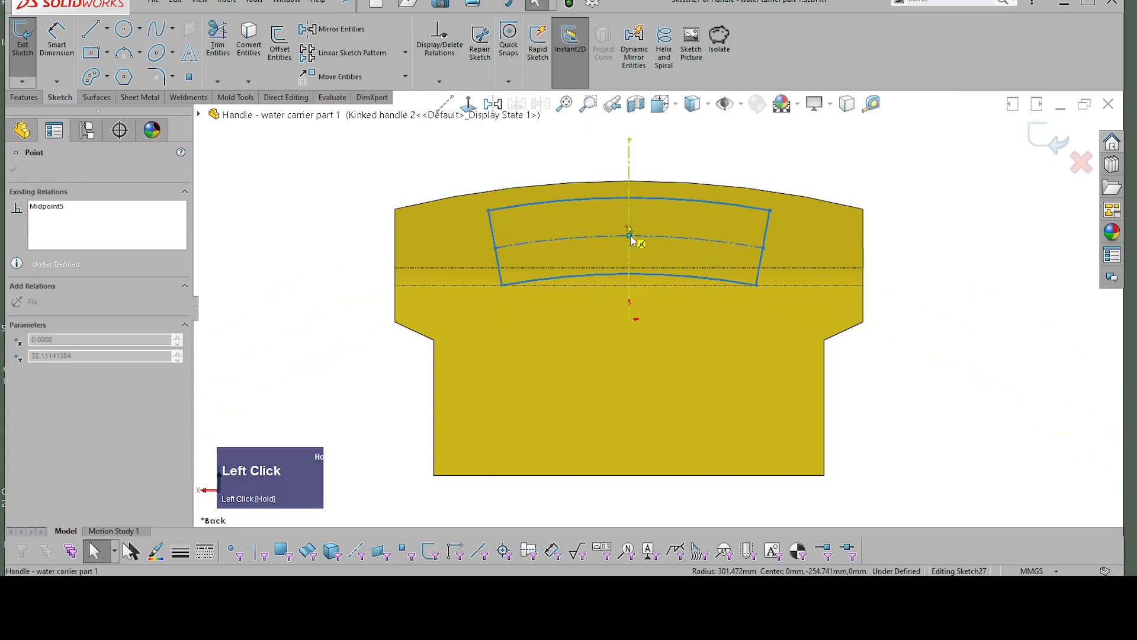
{"action": "left_click_drag", "start_coordinate": [631, 236], "coordinate": [630, 241]}
{"action": "left_click", "coordinate": [974, 241]}
Step: Try to dimension the centre arc's midpoint 20 mm above the origin, and delete that dimension
{"action": "right_click_drag", "start_coordinate": [971, 264], "coordinate": [969, 167]}
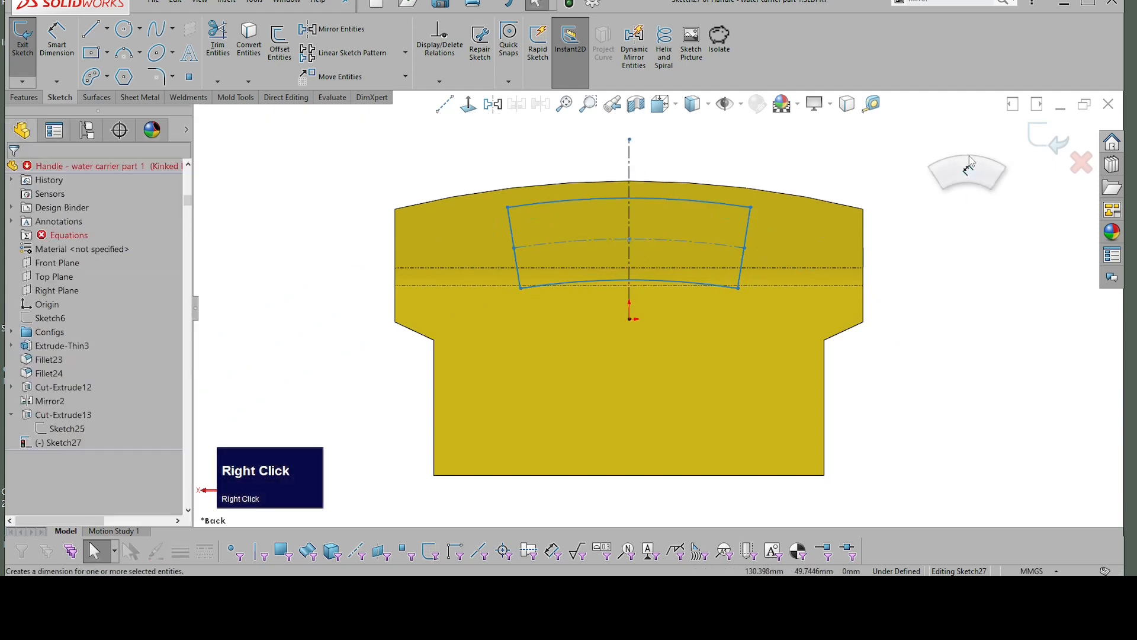
{"action": "left_click", "coordinate": [631, 240]}
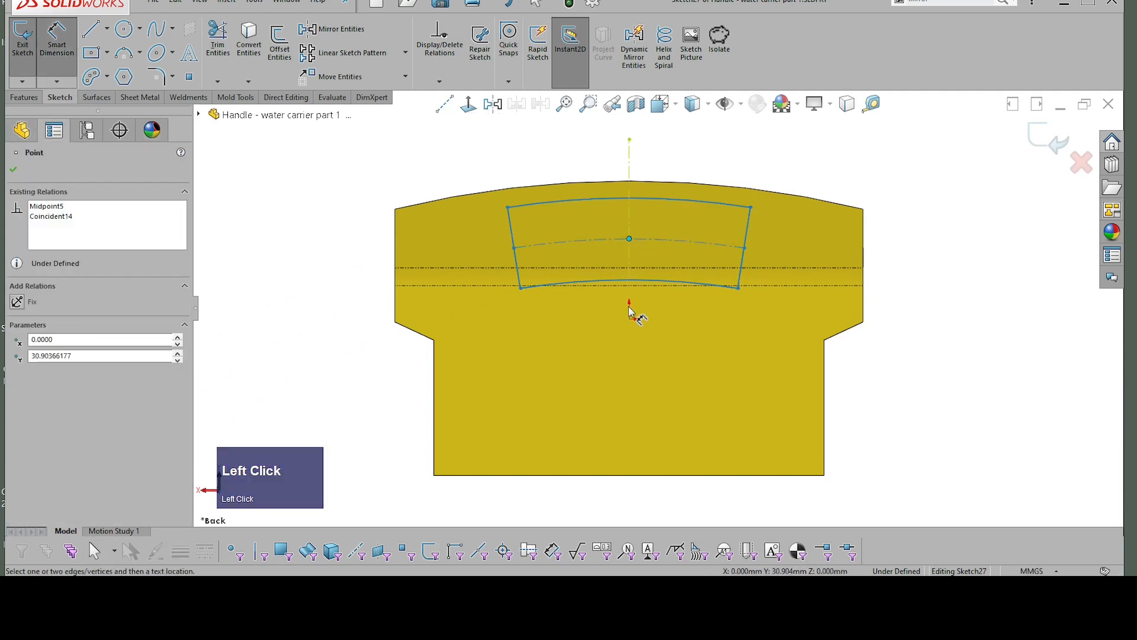
{"action": "left_click", "coordinate": [630, 319]}
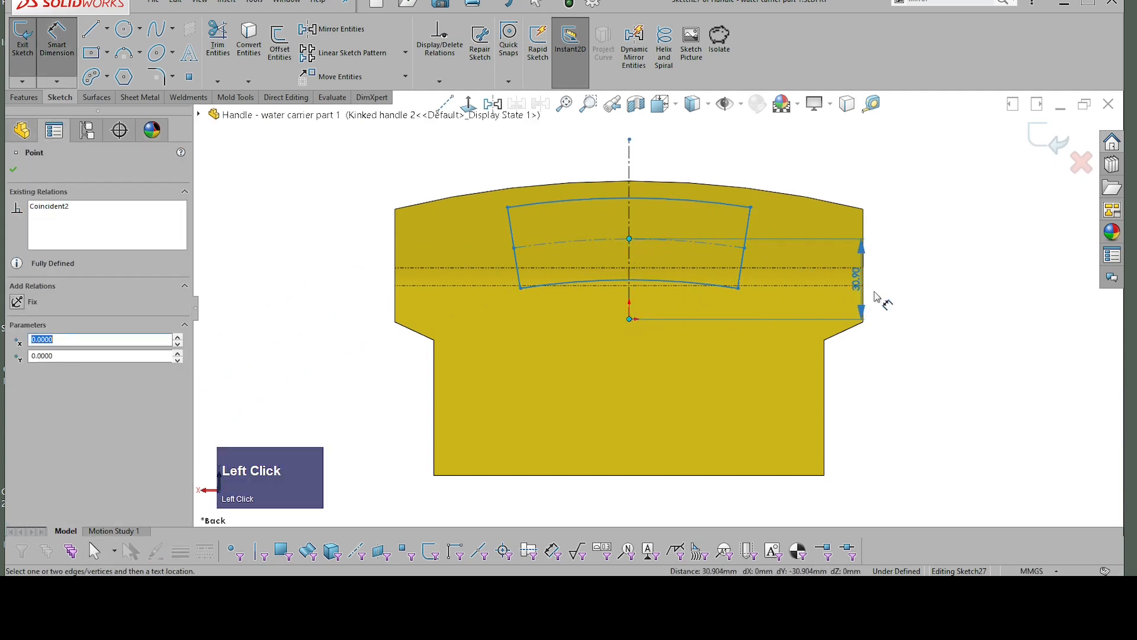
{"action": "left_click", "coordinate": [966, 284]}
{"action": "type", "text": "20"}
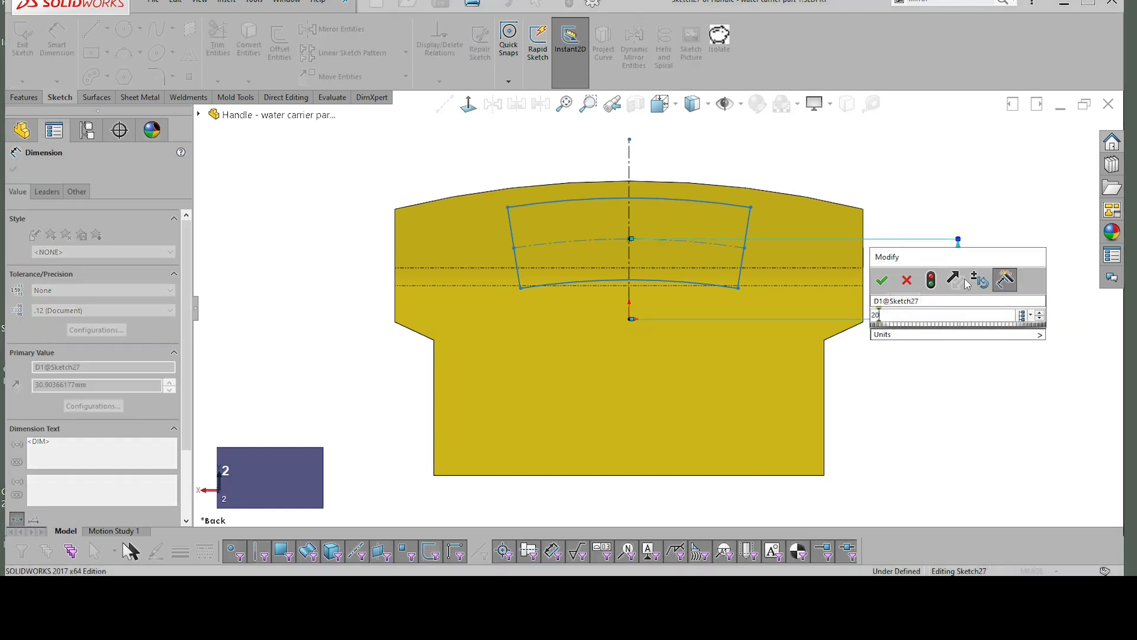
{"action": "key", "text": "Return"}
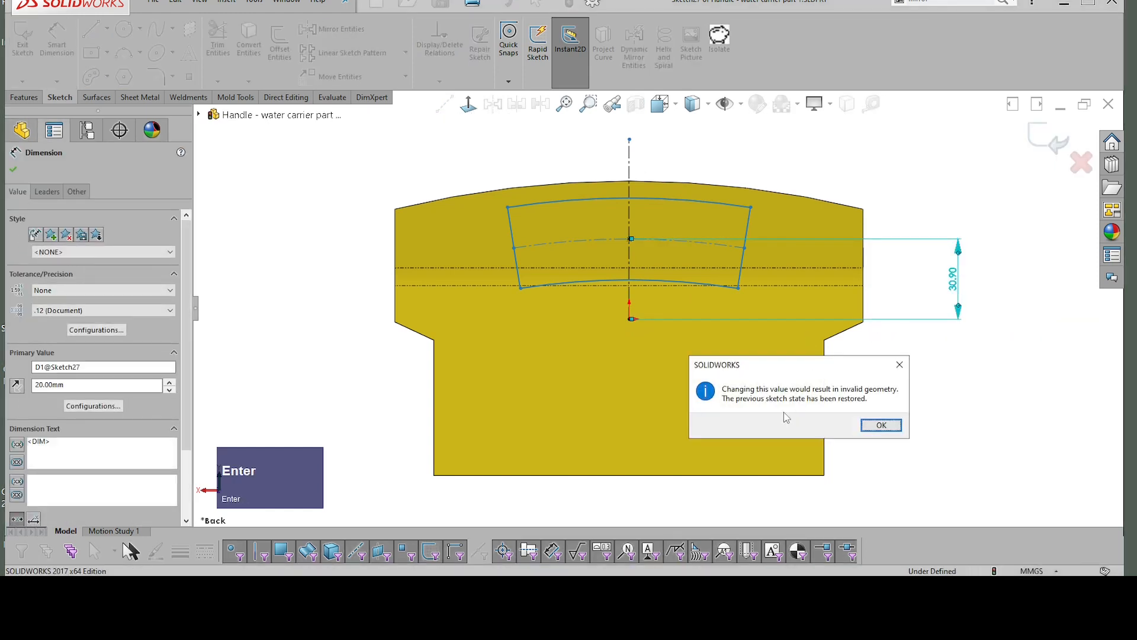
{"action": "left_click", "coordinate": [882, 426]}
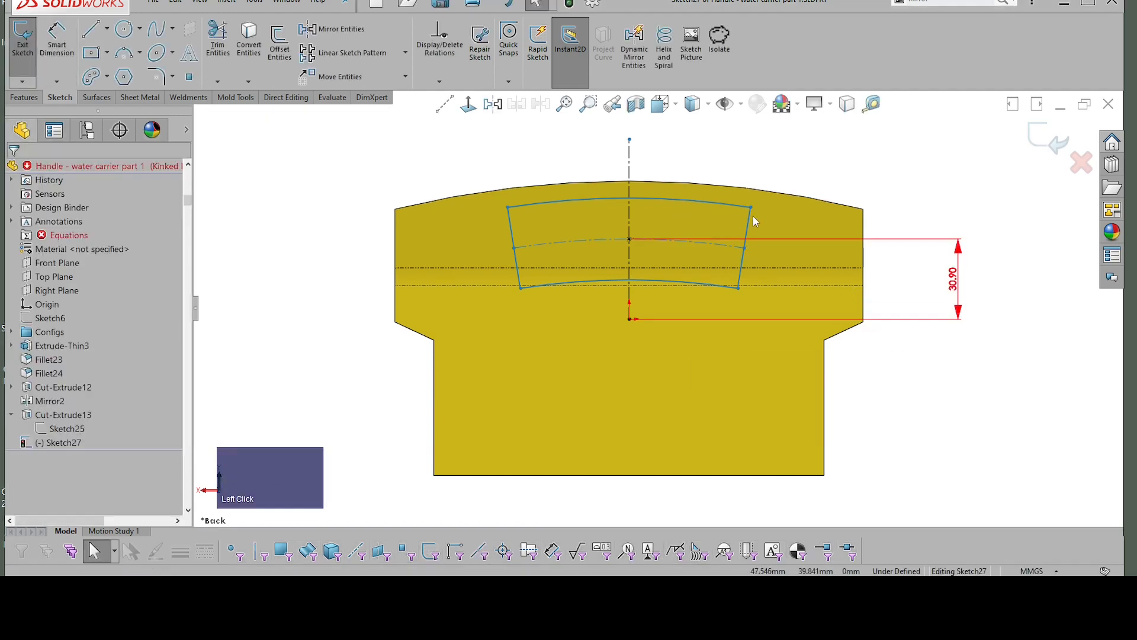
{"action": "left_click", "coordinate": [945, 267]}
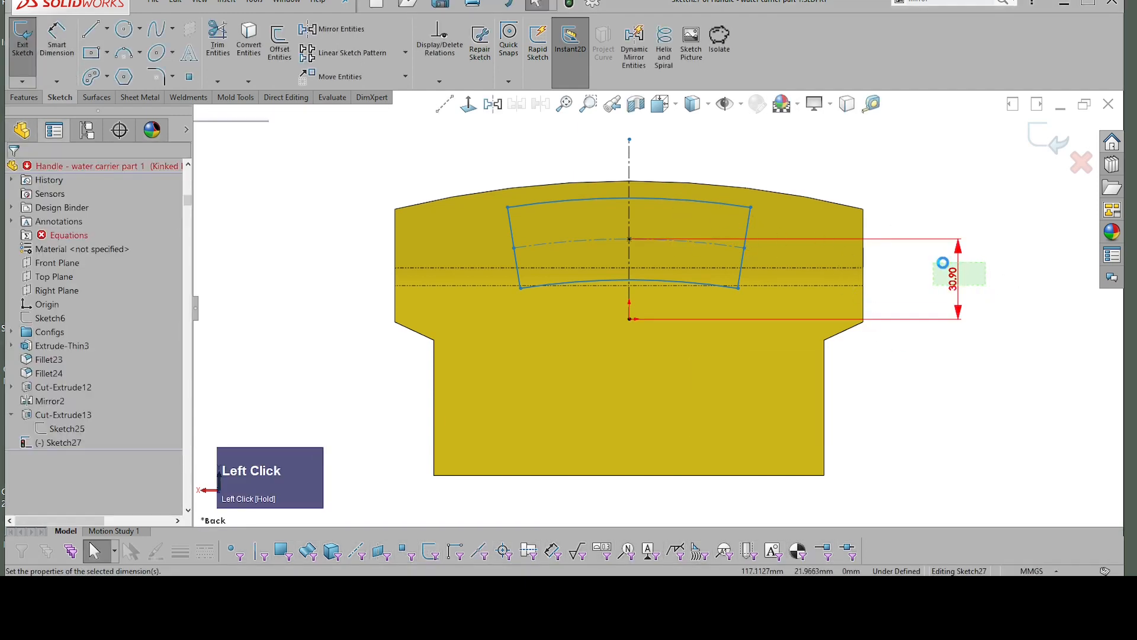
{"action": "key", "text": "Delete"}
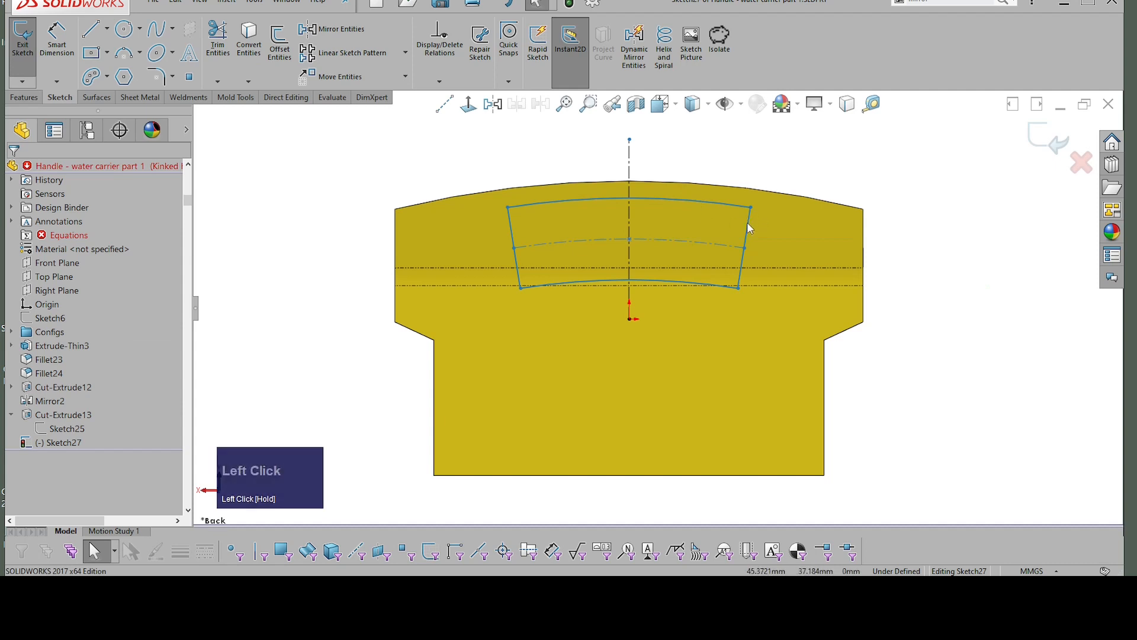
Step: Examine all relations in this sketch to find which ones constrain the construction centre arc
{"action": "left_click", "coordinate": [657, 198]}
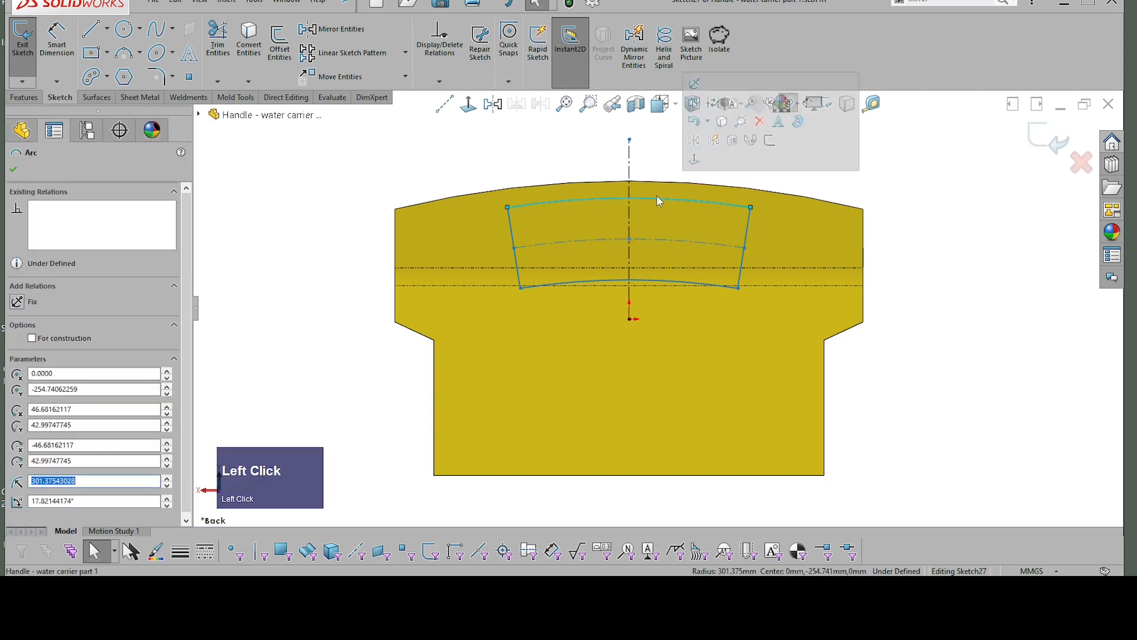
{"action": "left_click", "coordinate": [769, 161]}
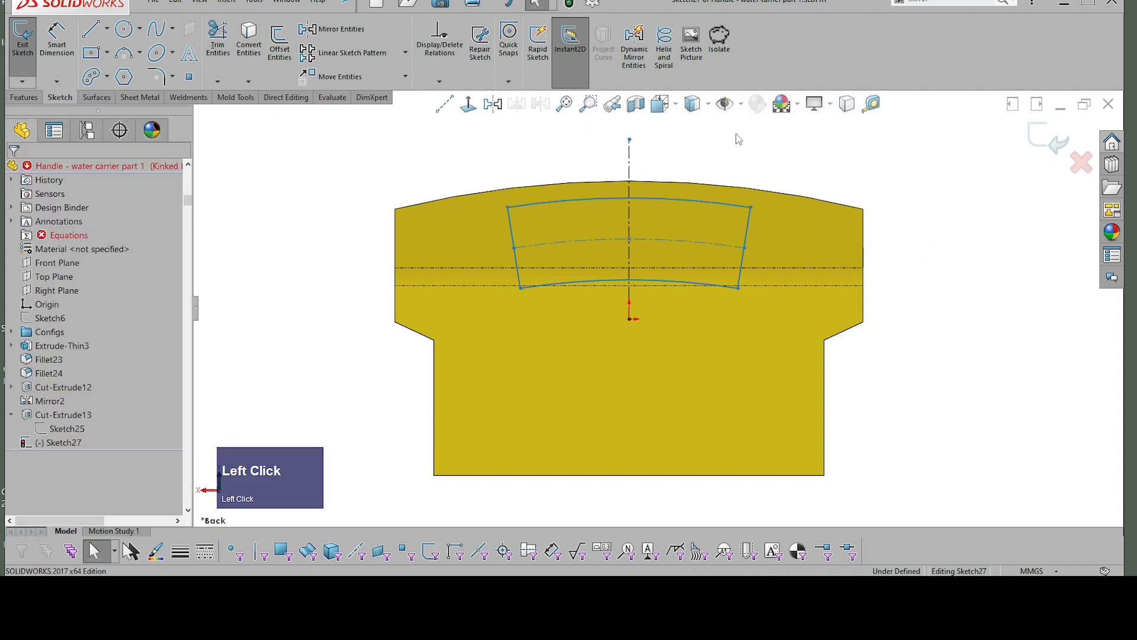
{"action": "left_click", "coordinate": [439, 45]}
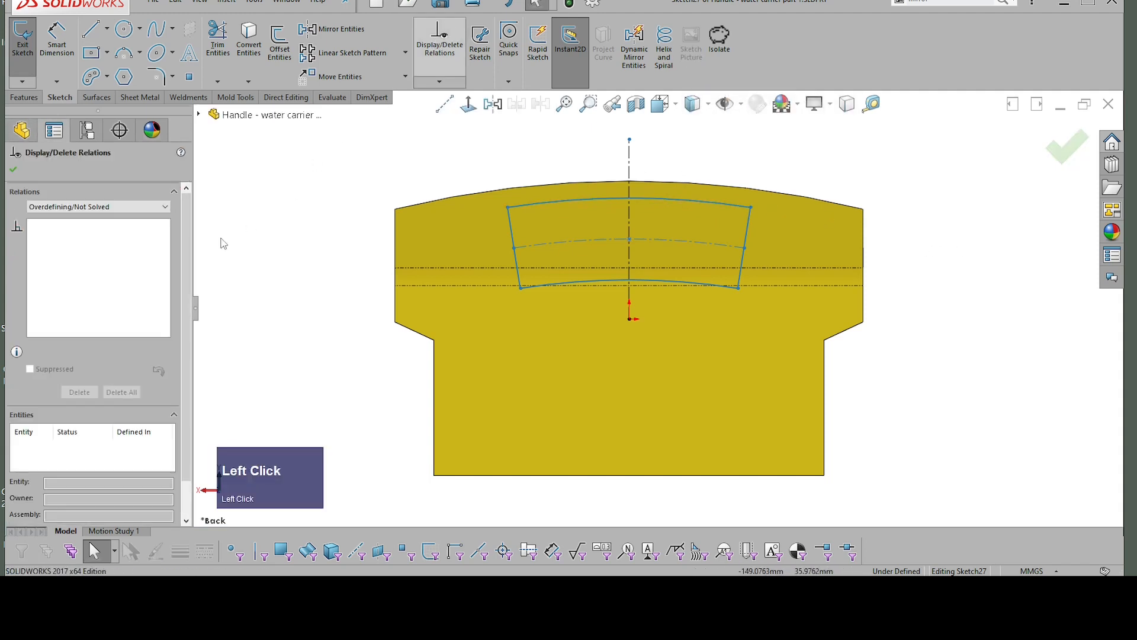
{"action": "left_click", "coordinate": [63, 207]}
{"action": "left_click", "coordinate": [61, 218]}
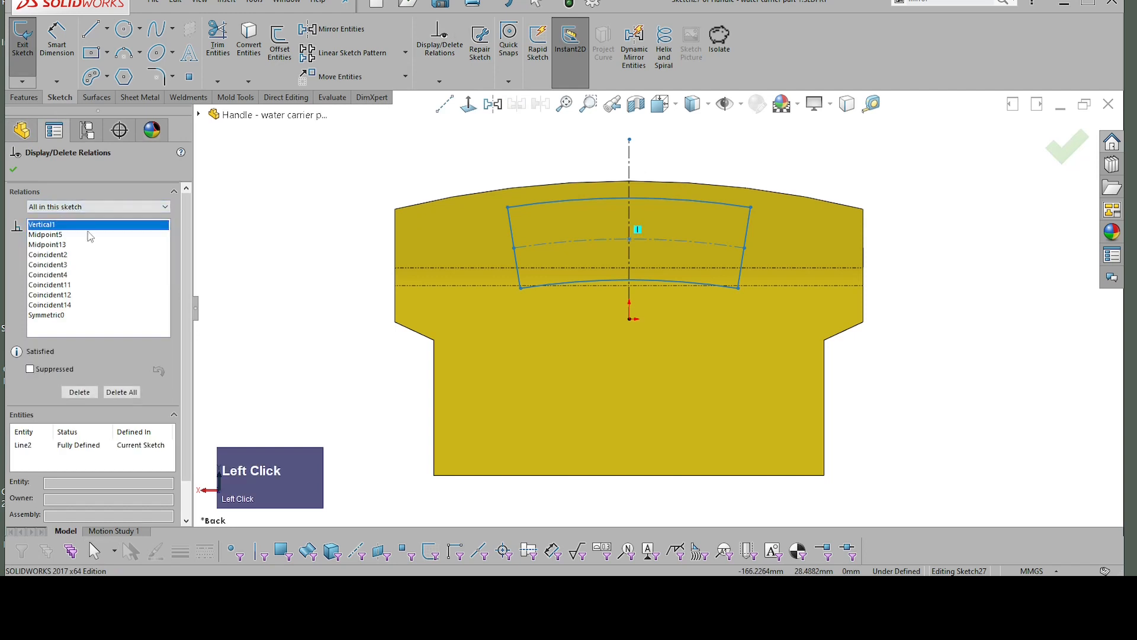
{"action": "left_click", "coordinate": [56, 305]}
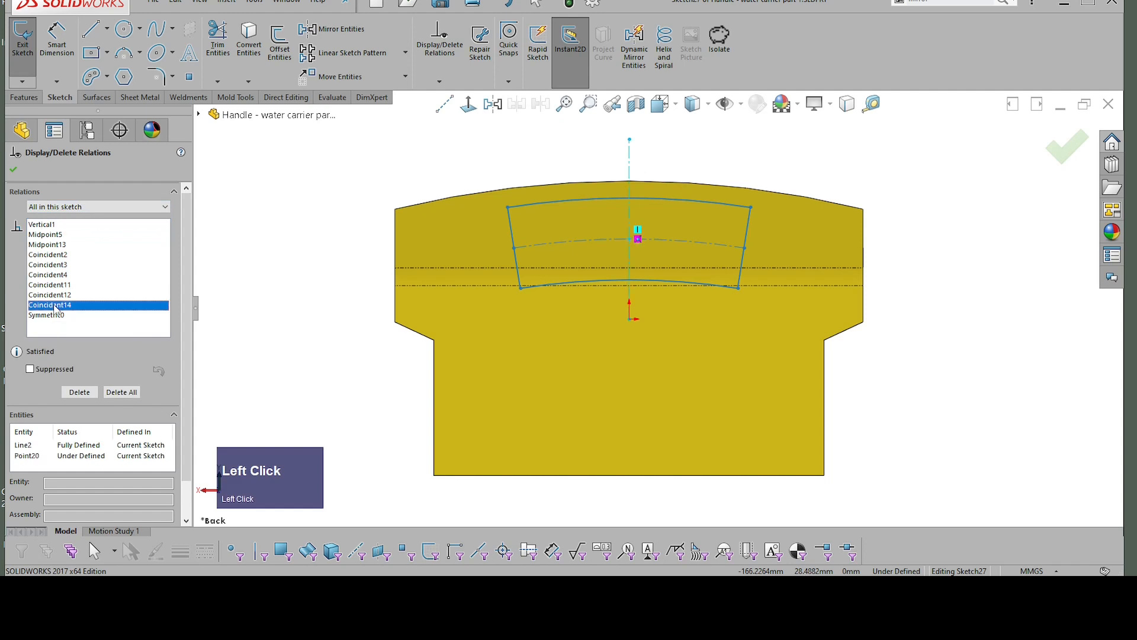
{"action": "left_click", "coordinate": [52, 295]}
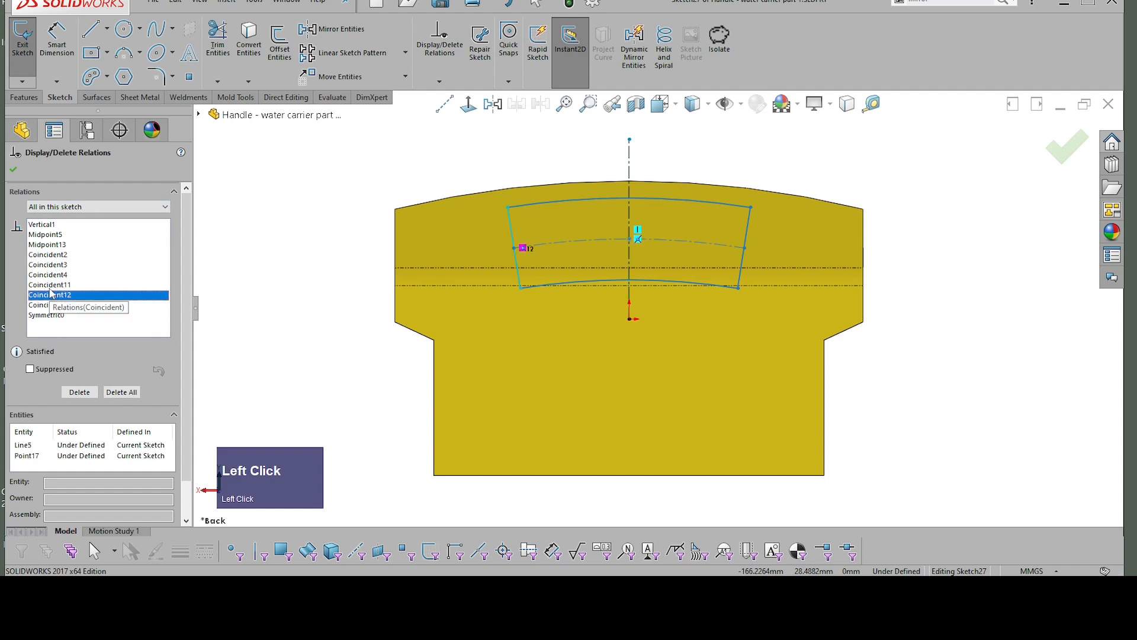
{"action": "left_click", "coordinate": [52, 285]}
{"action": "left_click", "coordinate": [56, 275]}
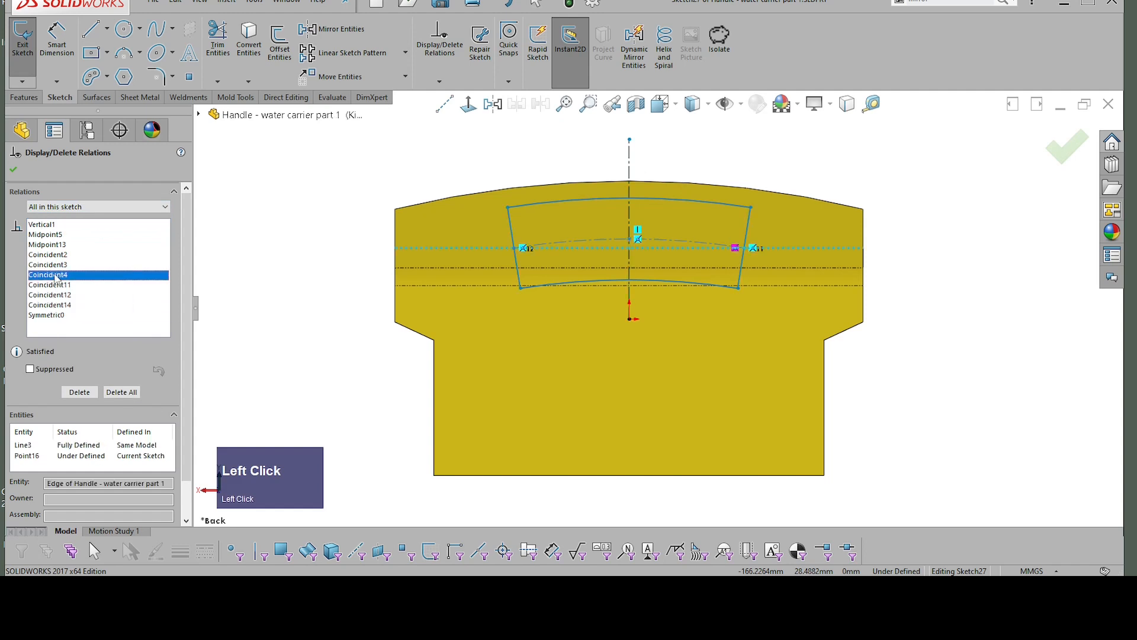
{"action": "left_click", "coordinate": [59, 266]}
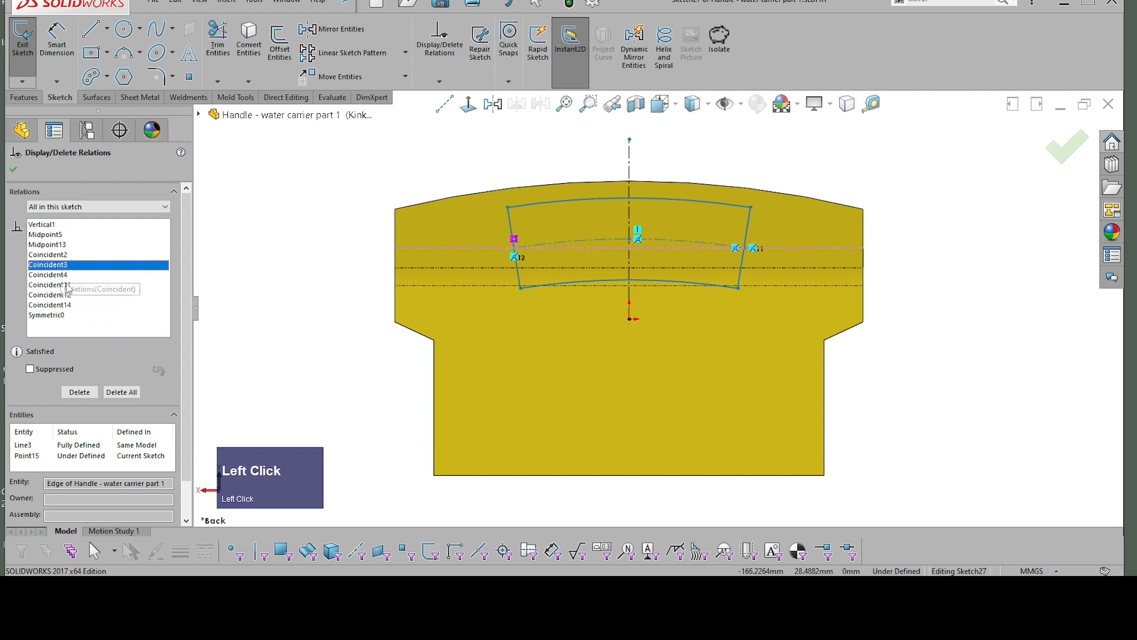
Step: Delete the two coincident relations that tie the centre arc's endpoints to the horizontal model edge
{"action": "left_click", "coordinate": [67, 276]}
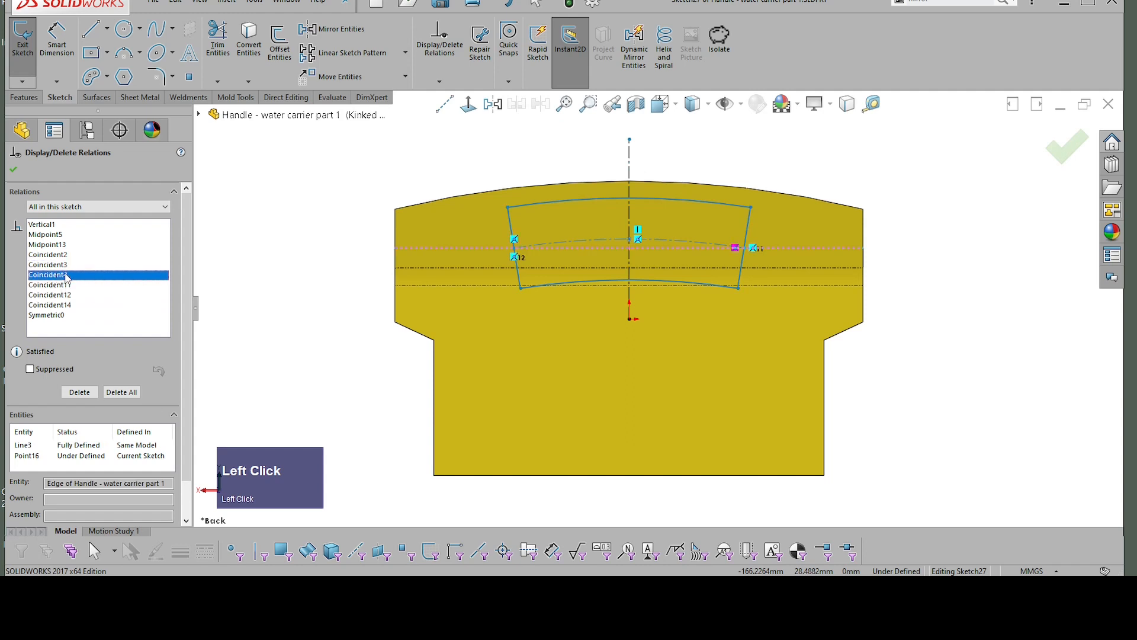
{"action": "scroll", "coordinate": [62, 286], "scroll_direction": "up", "scroll_amount": 1}
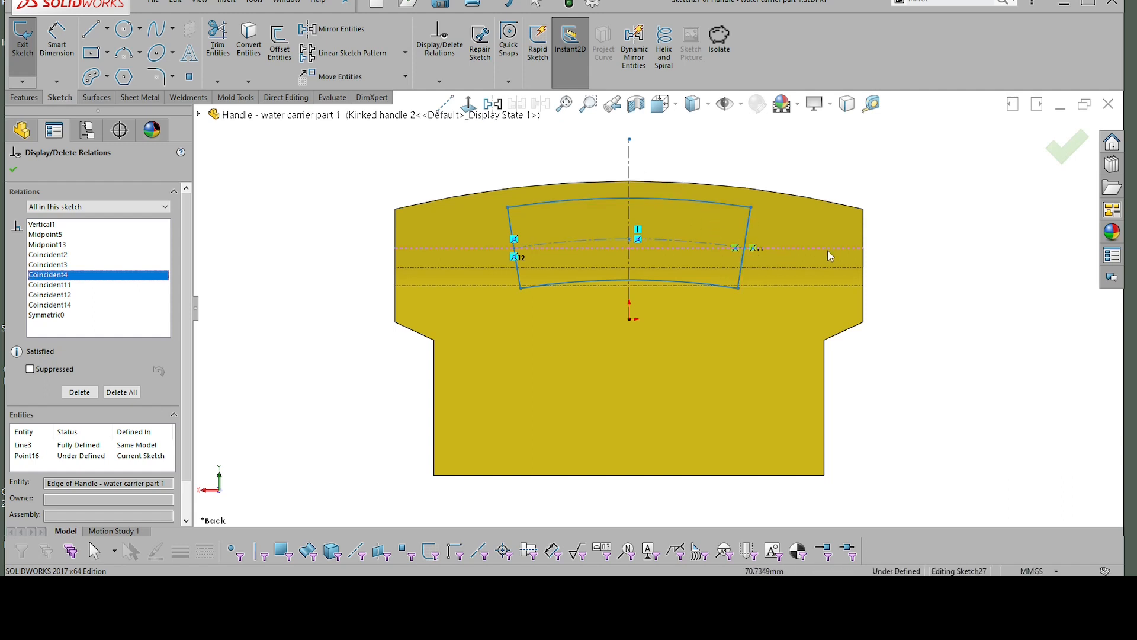
{"action": "scroll", "coordinate": [837, 246], "scroll_direction": "down", "scroll_amount": 3}
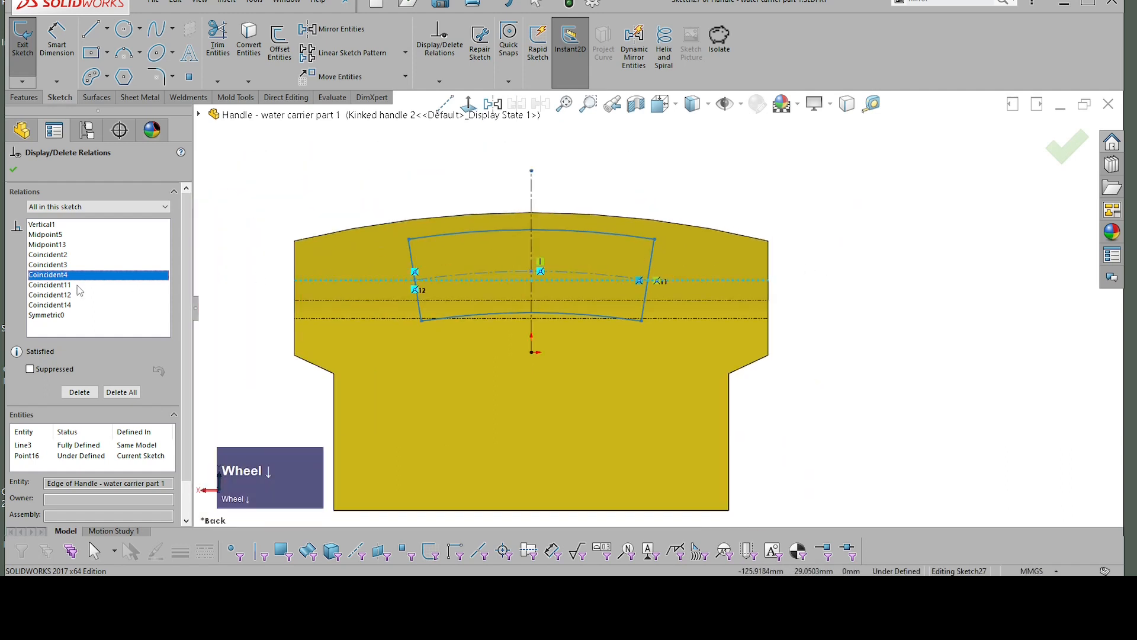
{"action": "key", "text": "Delete"}
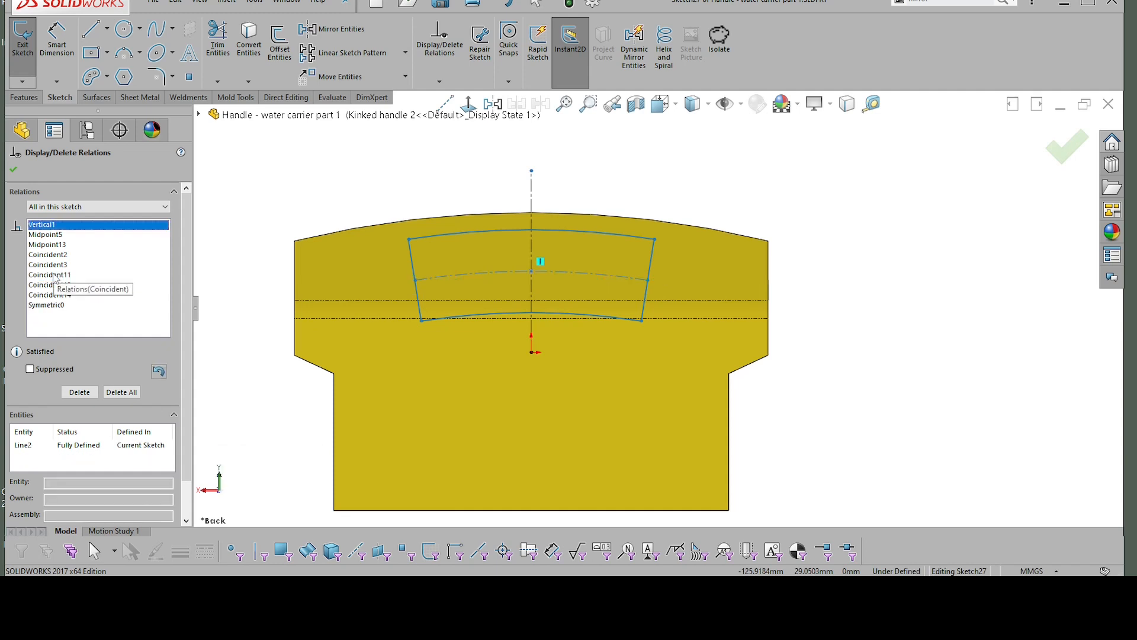
{"action": "left_click", "coordinate": [48, 266]}
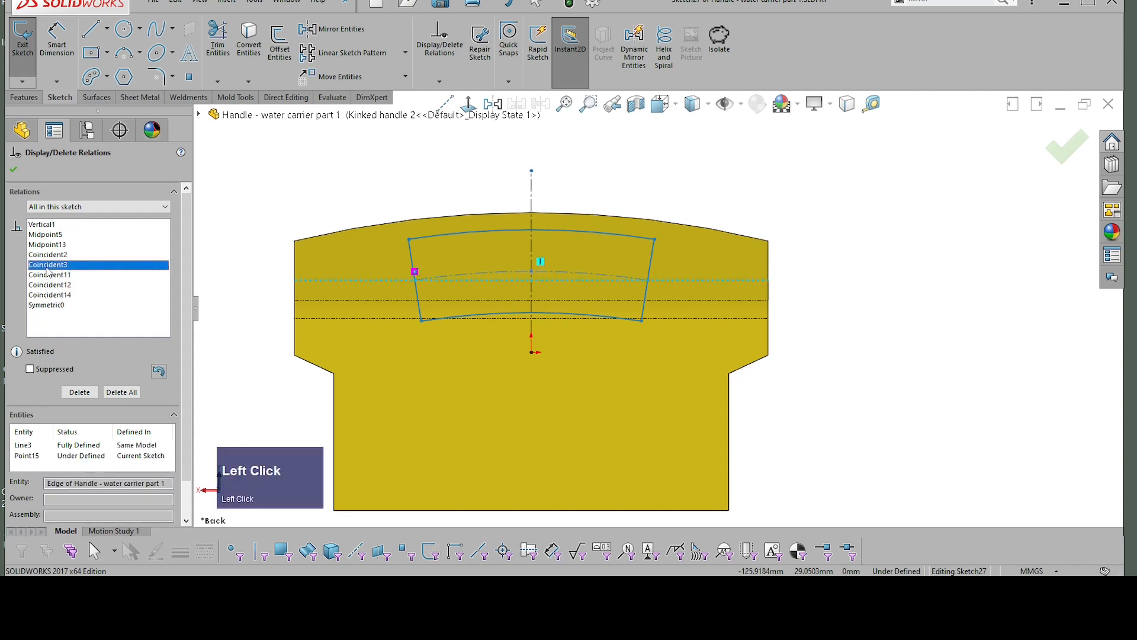
{"action": "key", "text": "Delete"}
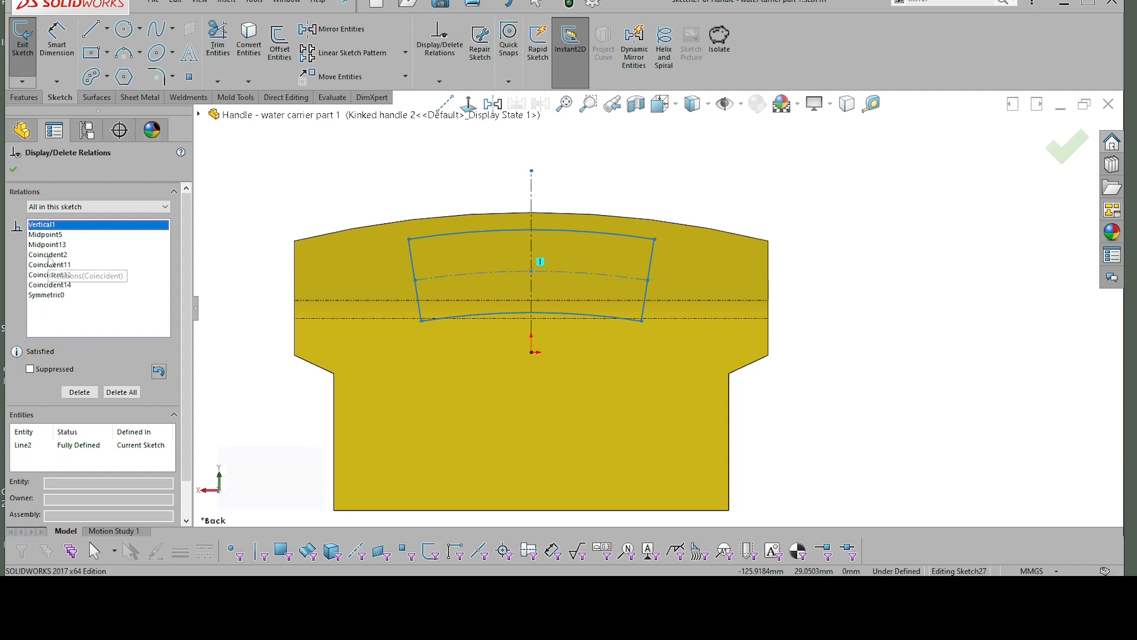
{"action": "left_click", "coordinate": [50, 254]}
{"action": "left_click", "coordinate": [51, 265]}
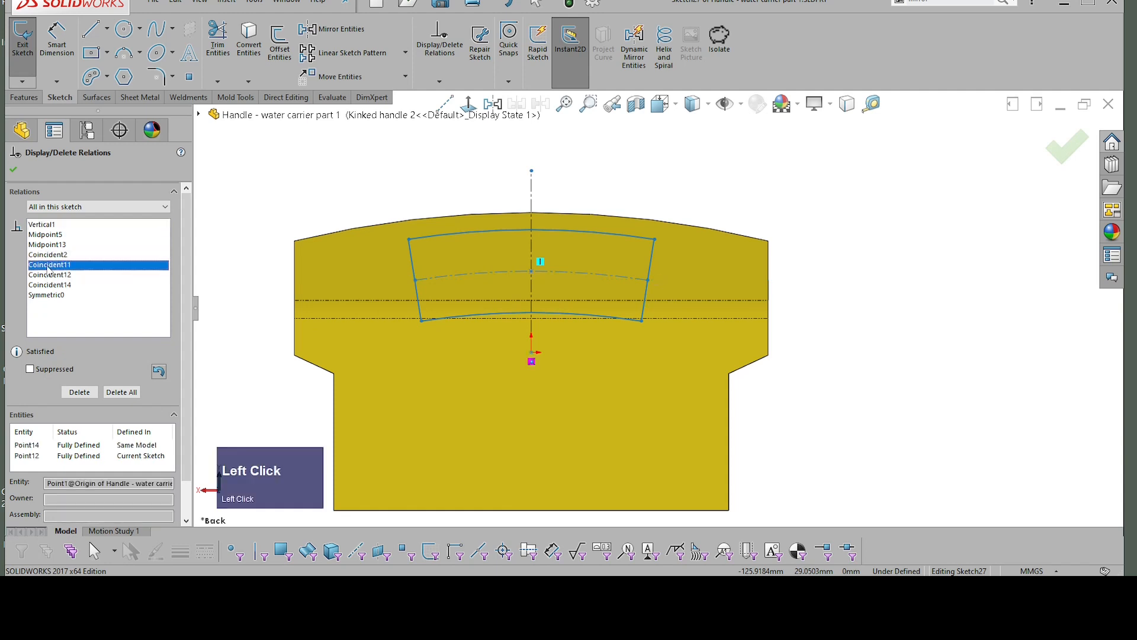
{"action": "left_click", "coordinate": [53, 285]}
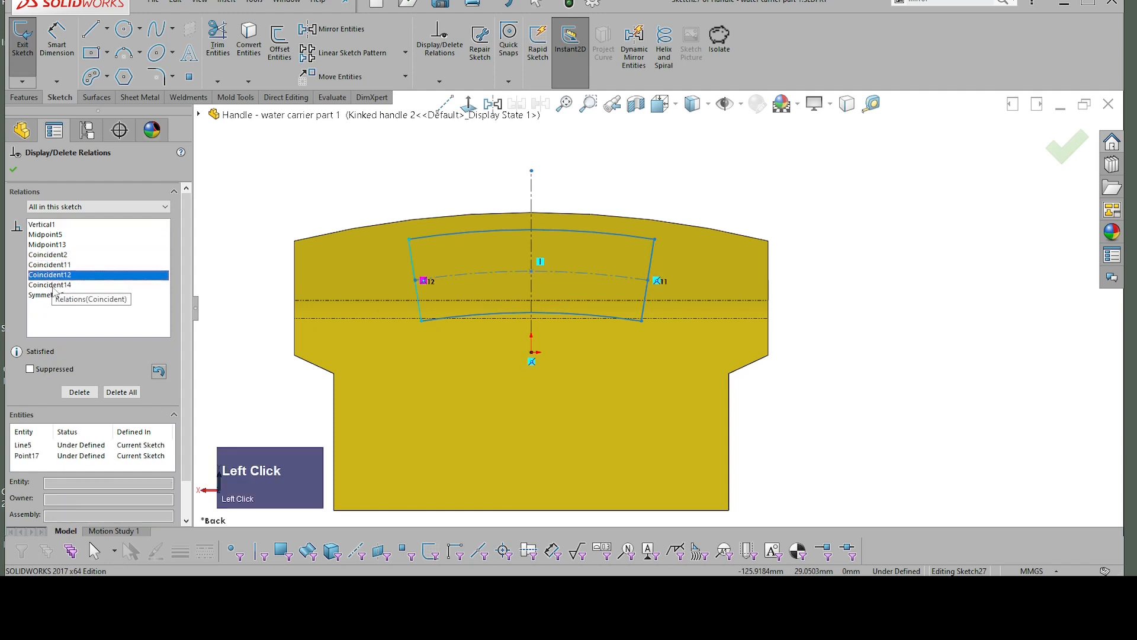
{"action": "left_click", "coordinate": [14, 170]}
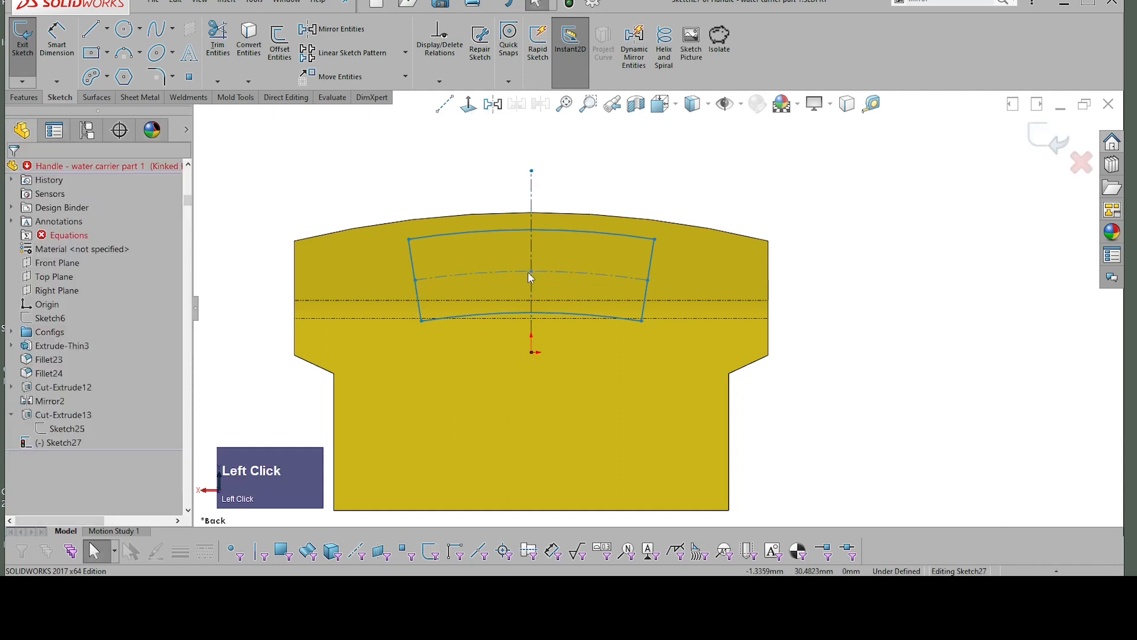
Step: Lower the centre arc's midpoint to about 25.7 mm above the origin and the upper arc to a radius of about 293 mm
{"action": "left_click_drag", "start_coordinate": [529, 273], "coordinate": [532, 285]}
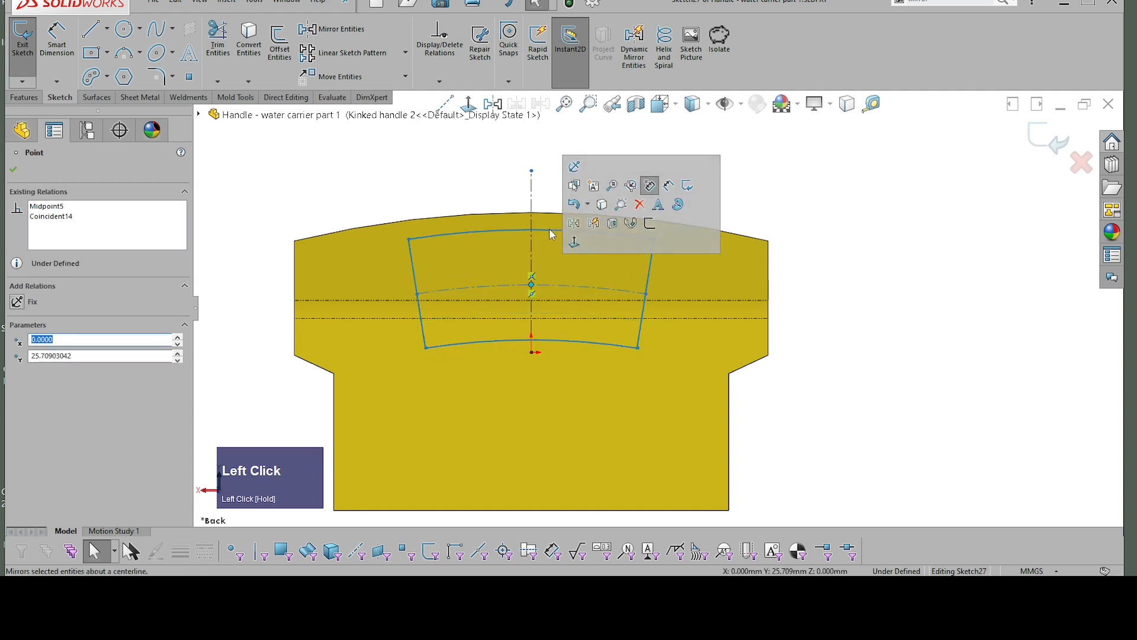
{"action": "left_click_drag", "start_coordinate": [549, 230], "coordinate": [549, 250]}
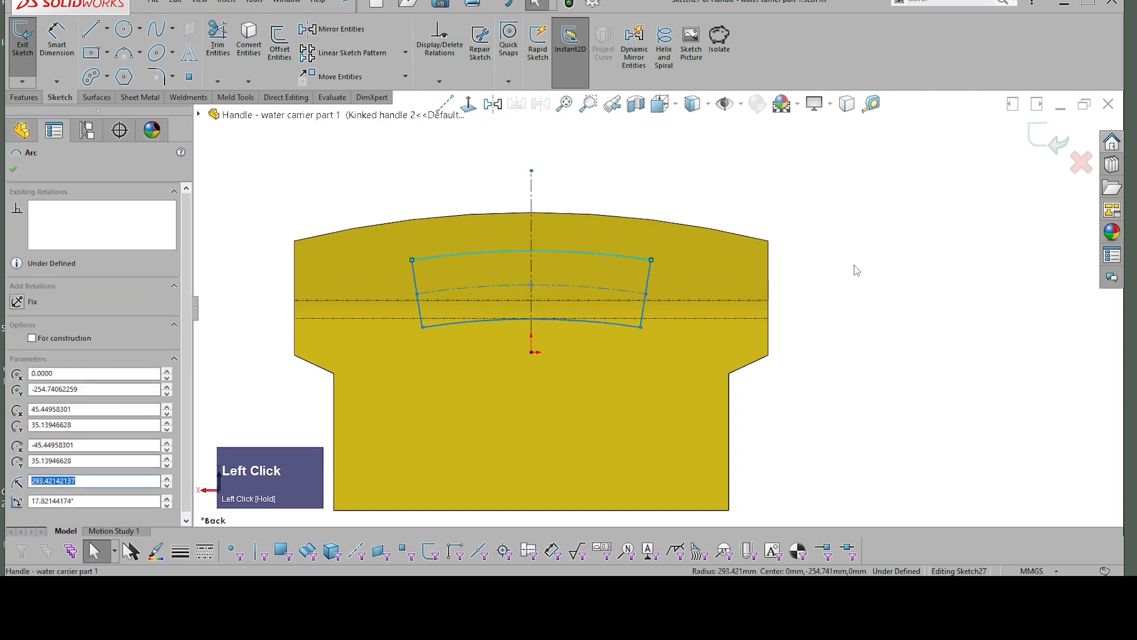
Step: Dimension the vertical distance from the origin to the centre arc's midpoint as 20 mm
{"action": "right_click_drag", "start_coordinate": [897, 199], "coordinate": [900, 121]}
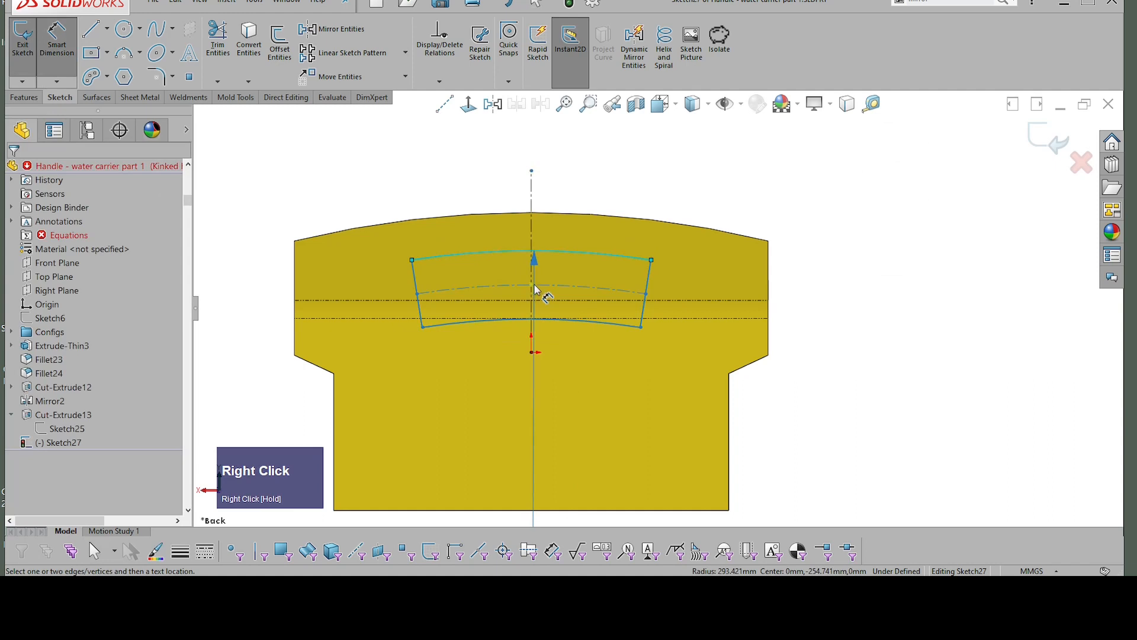
{"action": "left_click", "coordinate": [533, 285]}
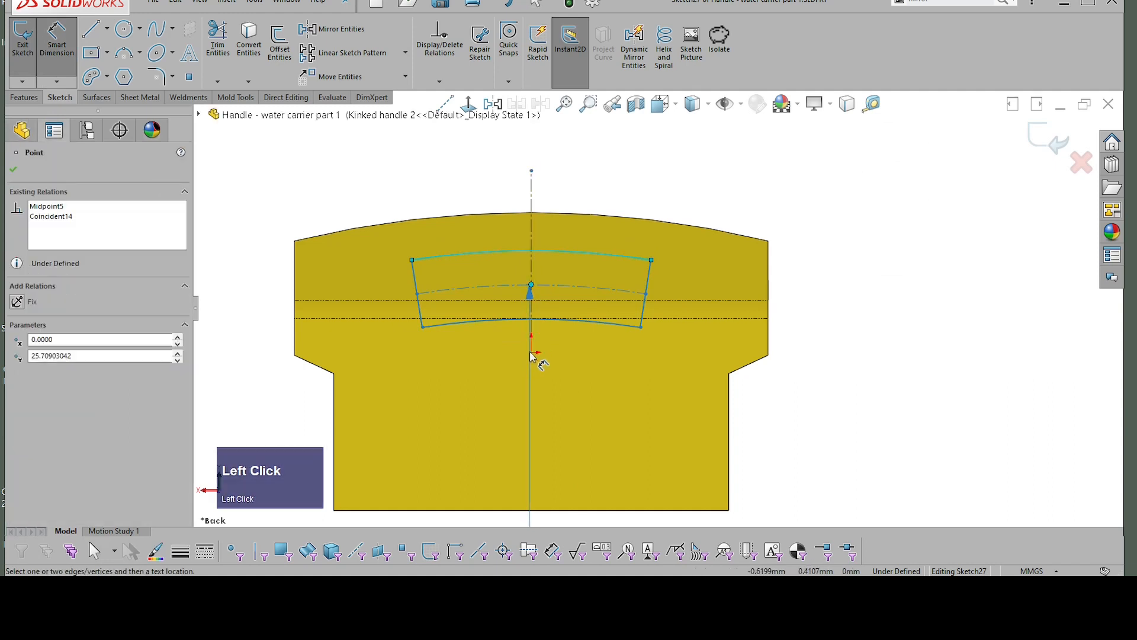
{"action": "key", "text": "Escape"}
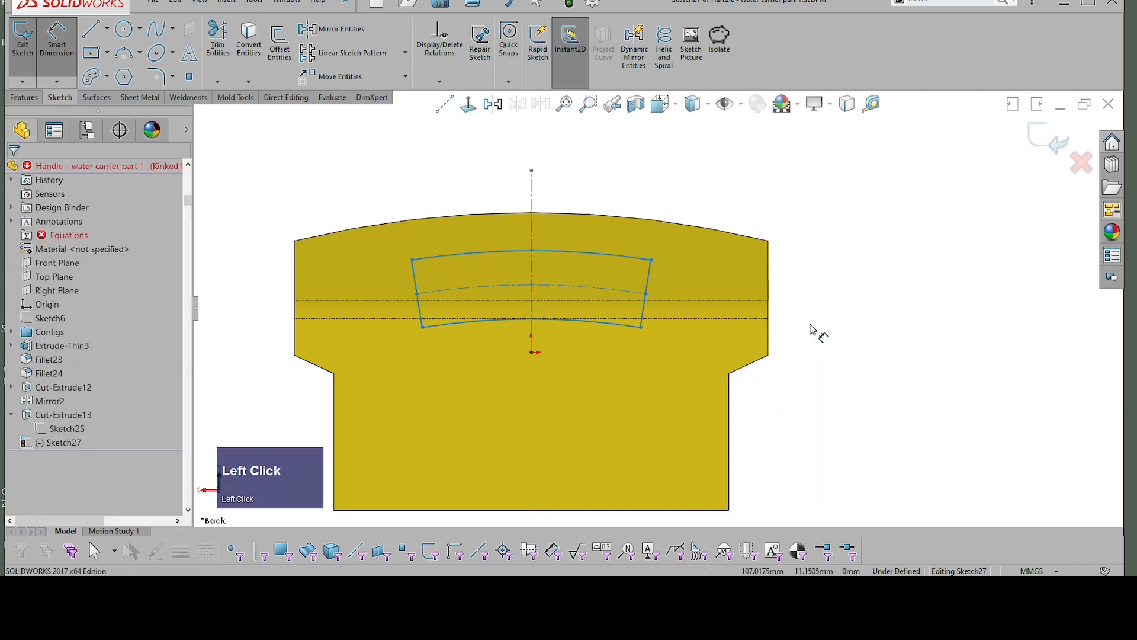
{"action": "left_click", "coordinate": [533, 354]}
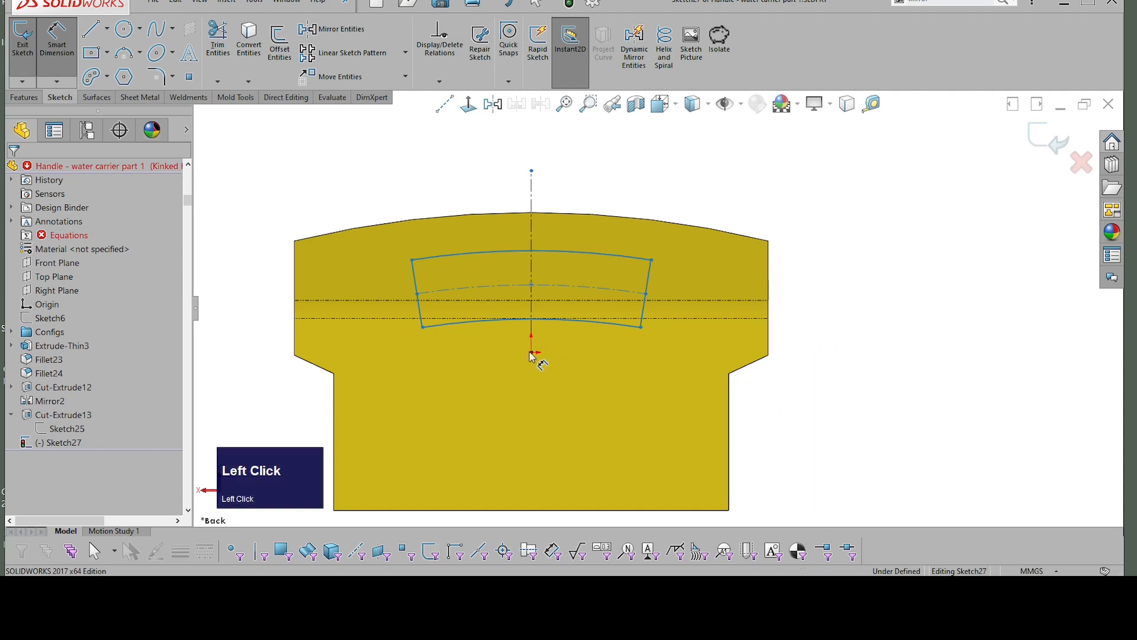
{"action": "left_click", "coordinate": [533, 286]}
{"action": "left_click", "coordinate": [830, 320]}
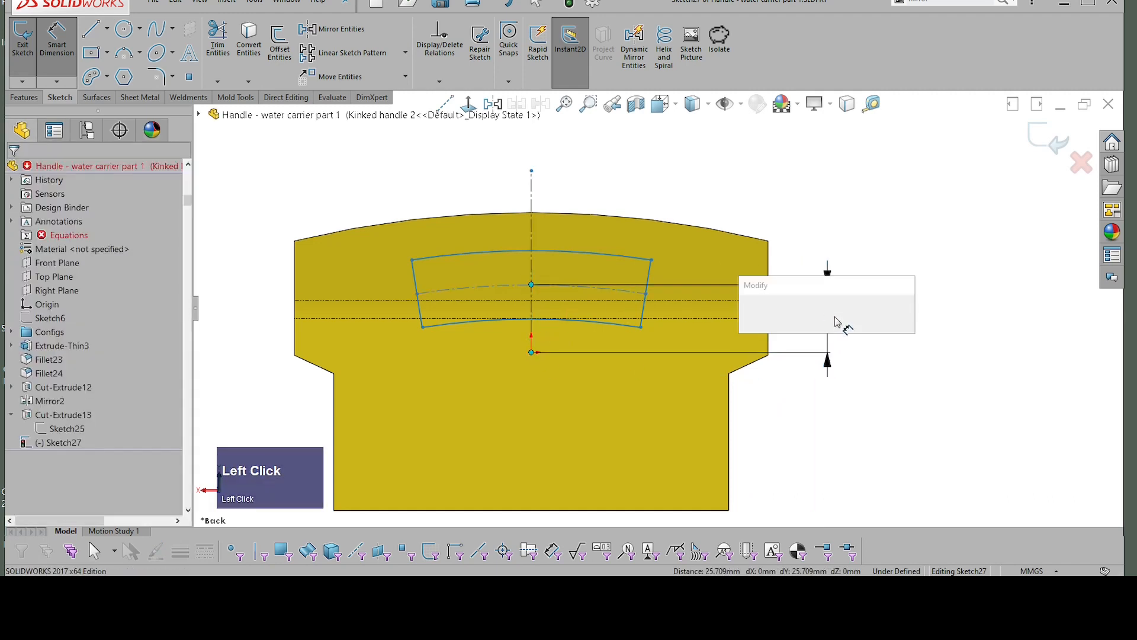
{"action": "type", "text": "20"}
{"action": "key", "text": "Return"}
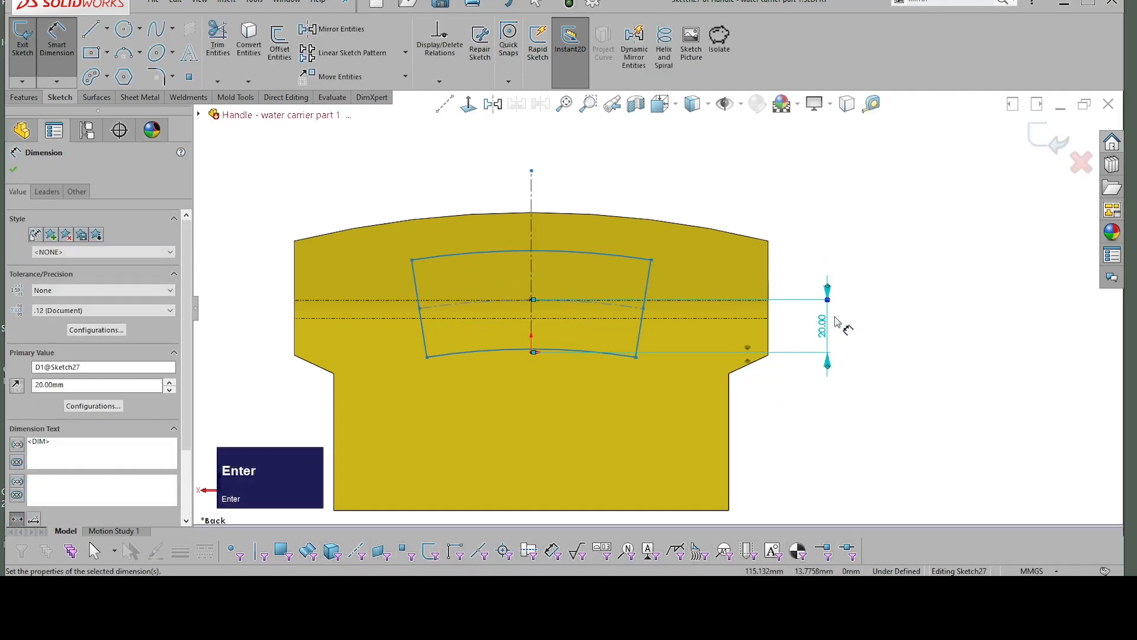
{"action": "key", "text": "Escape"}
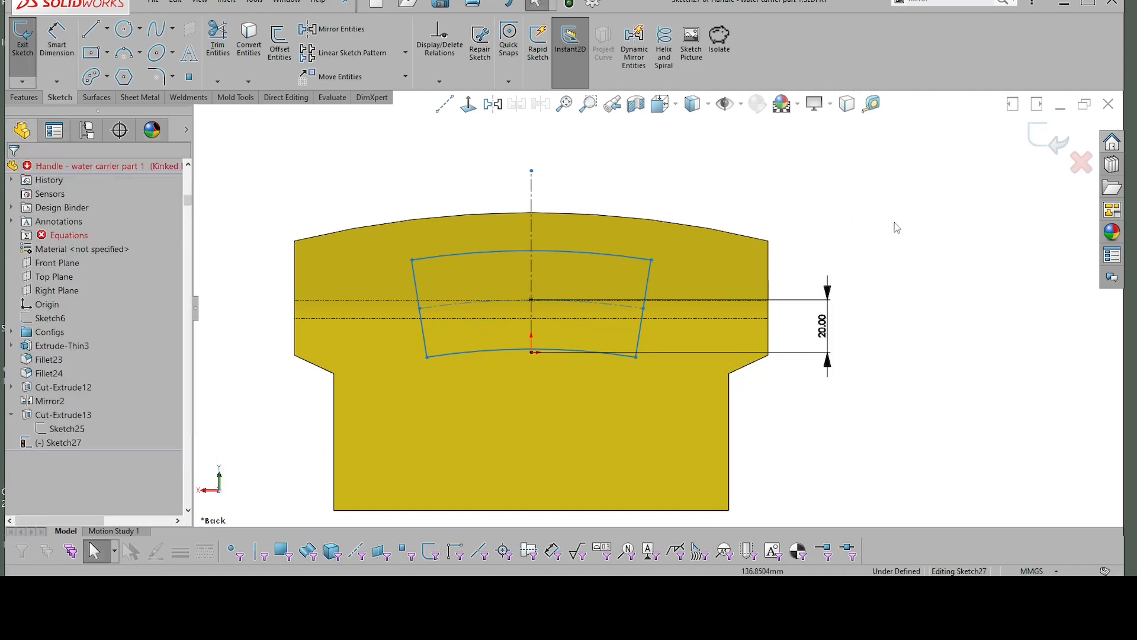
Step: Dimension the horizontal distance between the upper arc's two endpoints as 140 mm
{"action": "right_click_drag", "start_coordinate": [848, 198], "coordinate": [848, 153]}
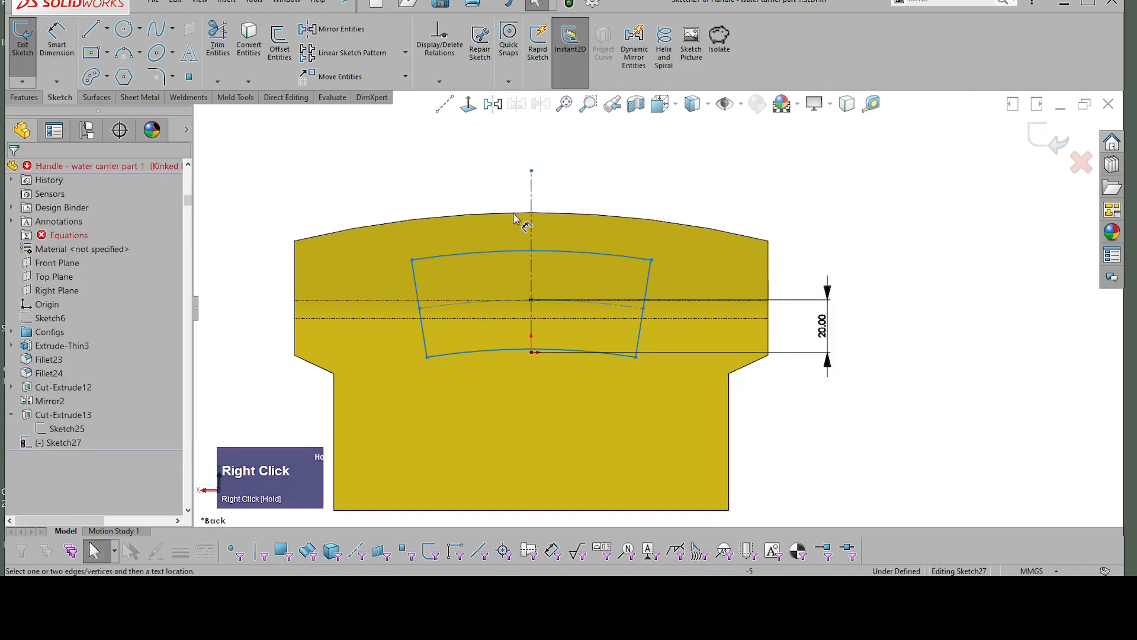
{"action": "left_click", "coordinate": [413, 261]}
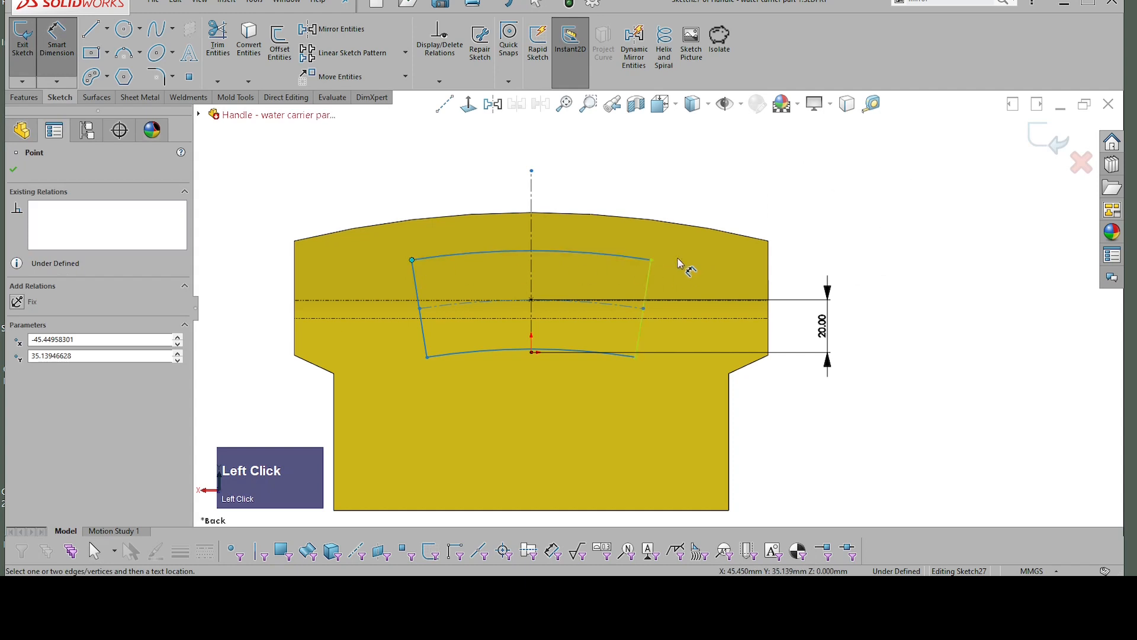
{"action": "left_click", "coordinate": [652, 260]}
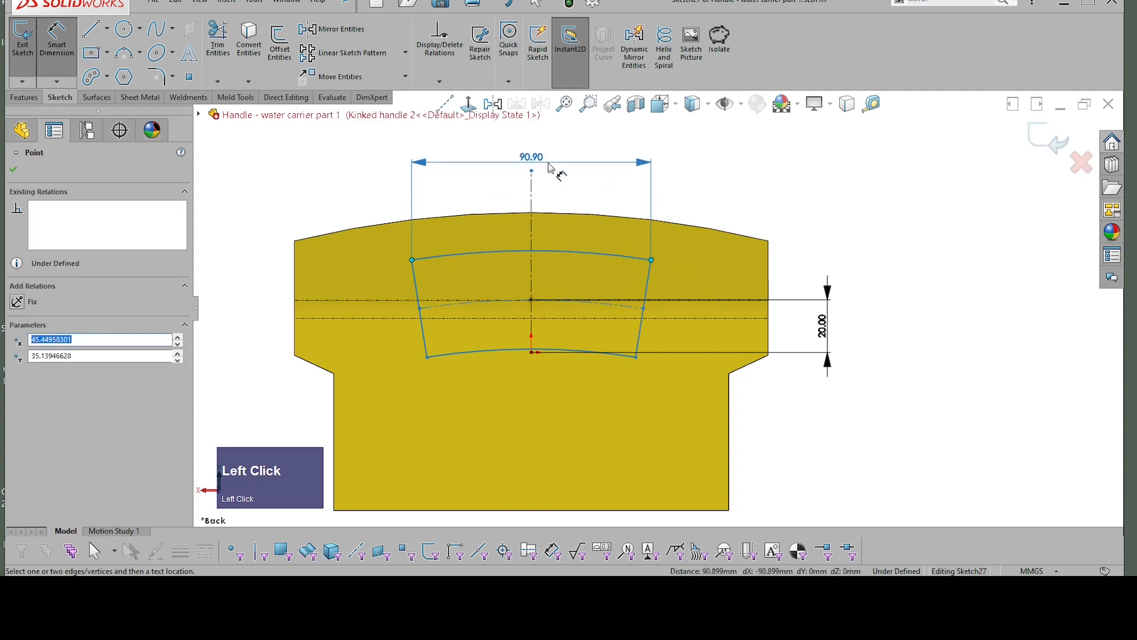
{"action": "left_click", "coordinate": [551, 166]}
{"action": "type", "text": "140"}
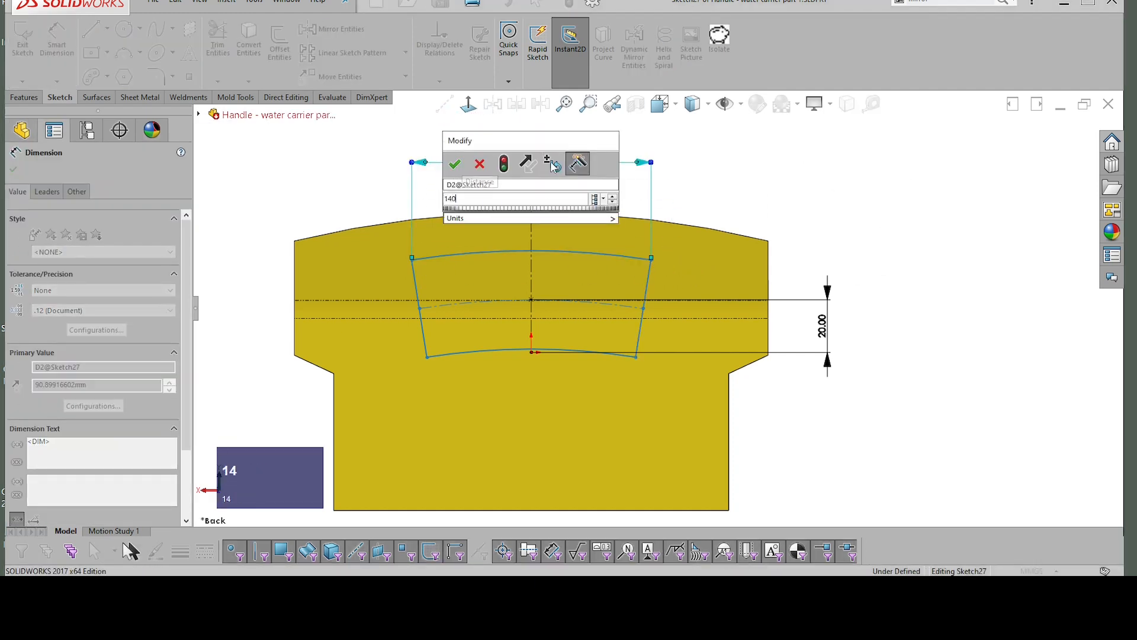
{"action": "key", "text": "Return"}
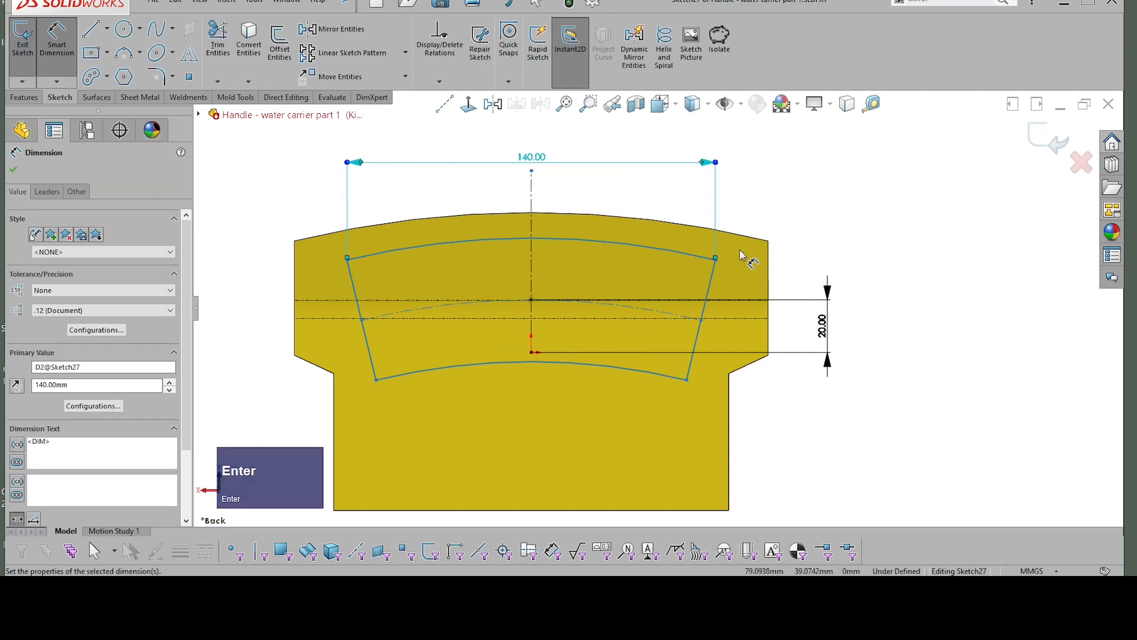
{"action": "key", "text": "Escape"}
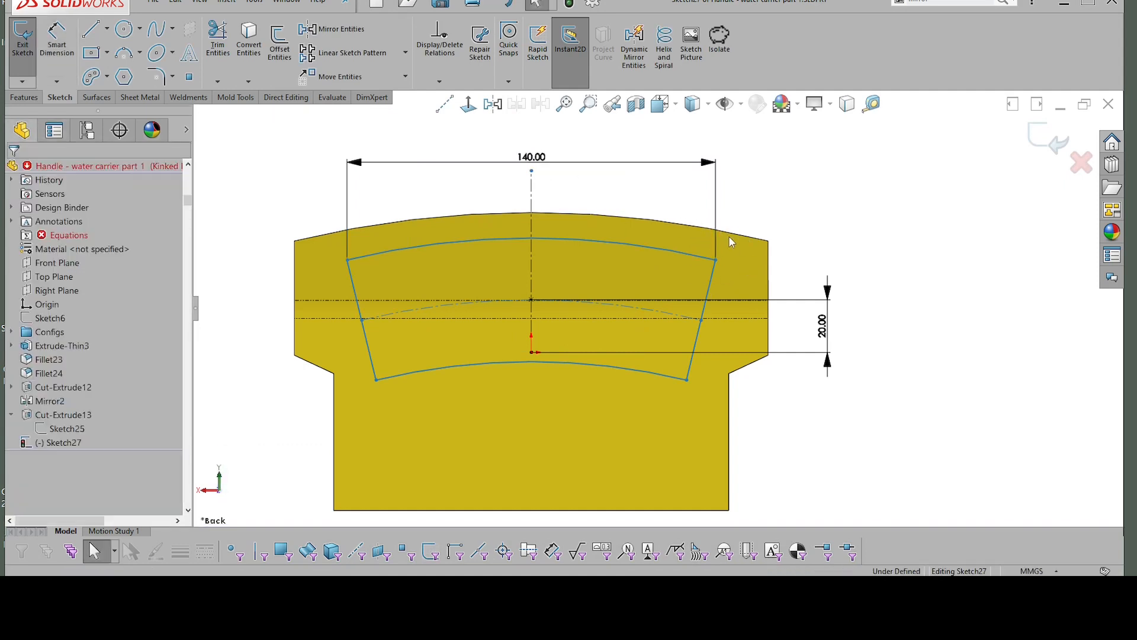
Step: Examine the relations between the centre arc's endpoints and among the upper, centre and lower arcs
{"action": "left_click", "coordinate": [701, 320]}
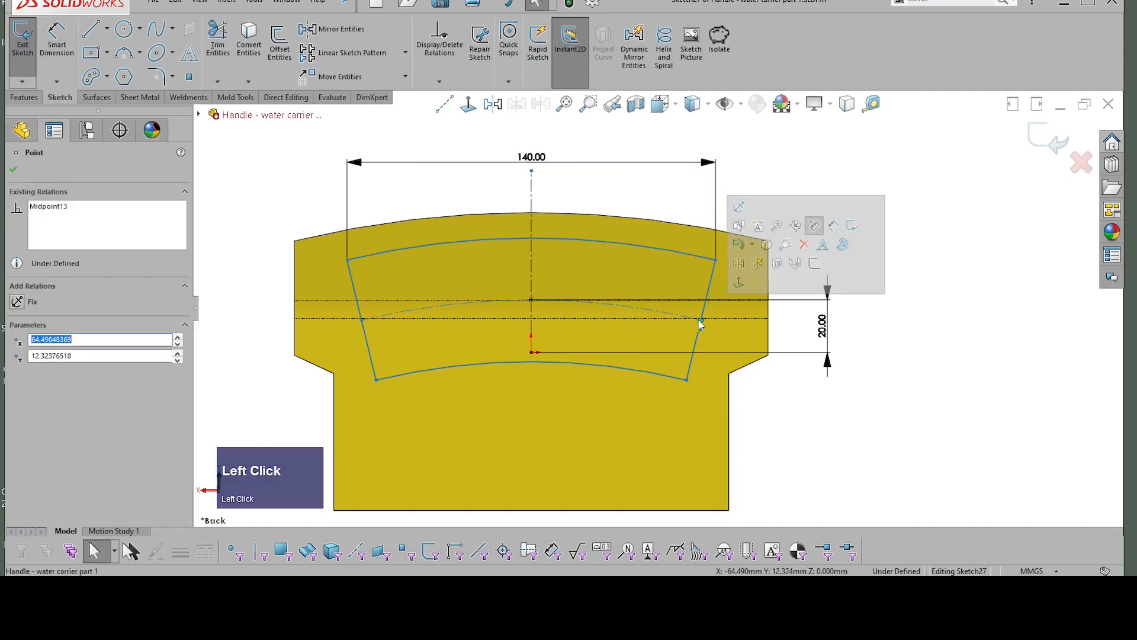
{"action": "left_click", "coordinate": [362, 320], "text": "shift"}
{"action": "left_click", "coordinate": [362, 320], "text": "shift"}
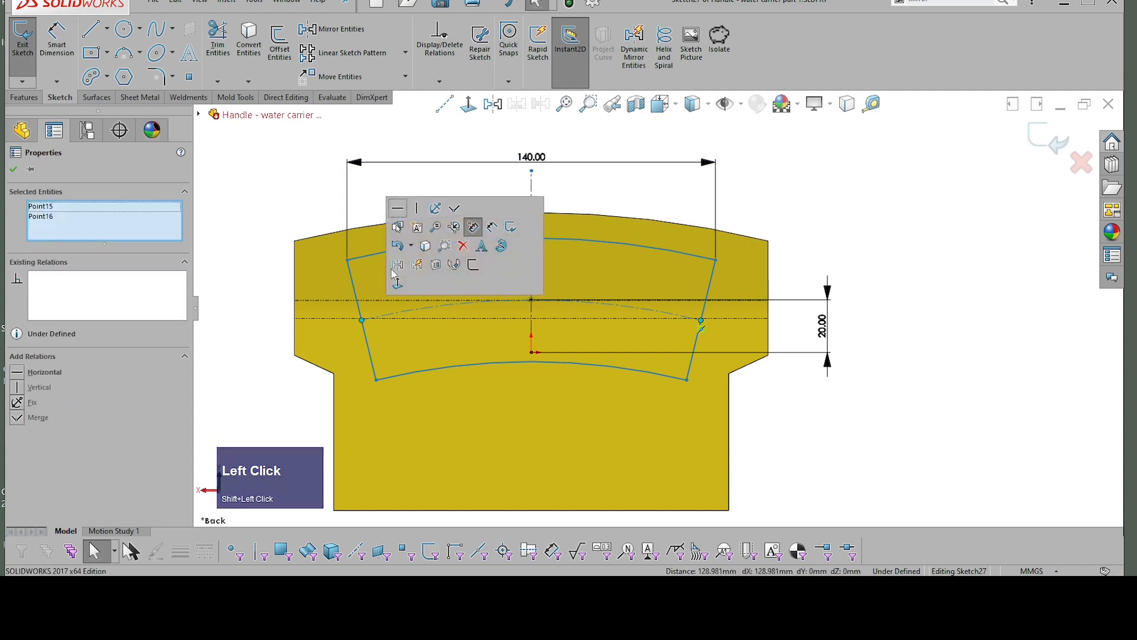
{"action": "left_click", "coordinate": [917, 215]}
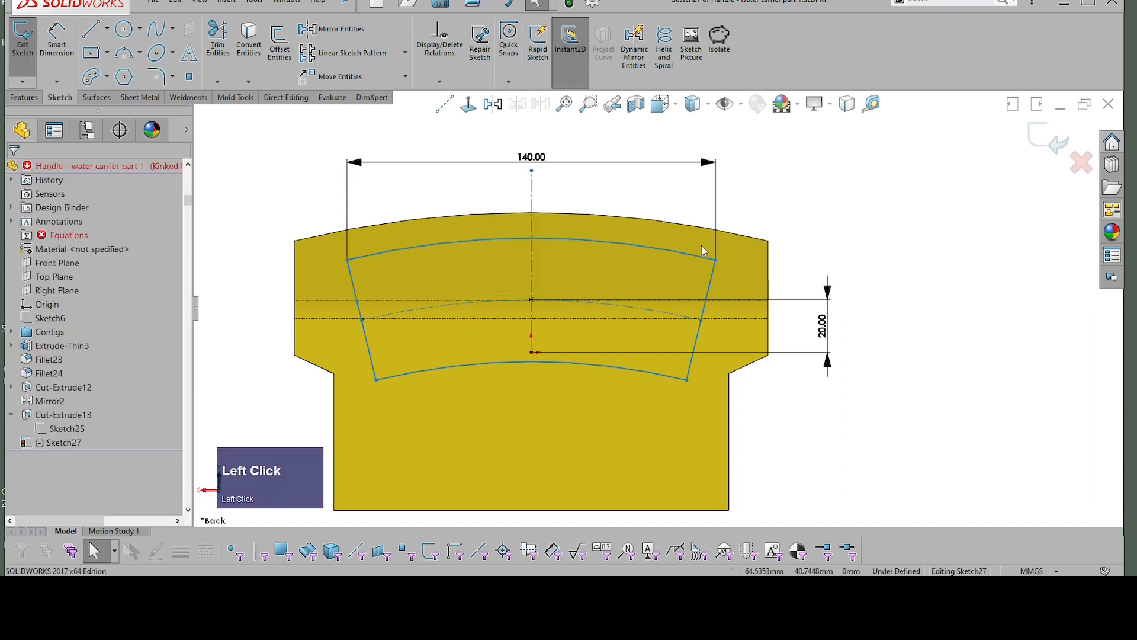
{"action": "left_click", "coordinate": [645, 244]}
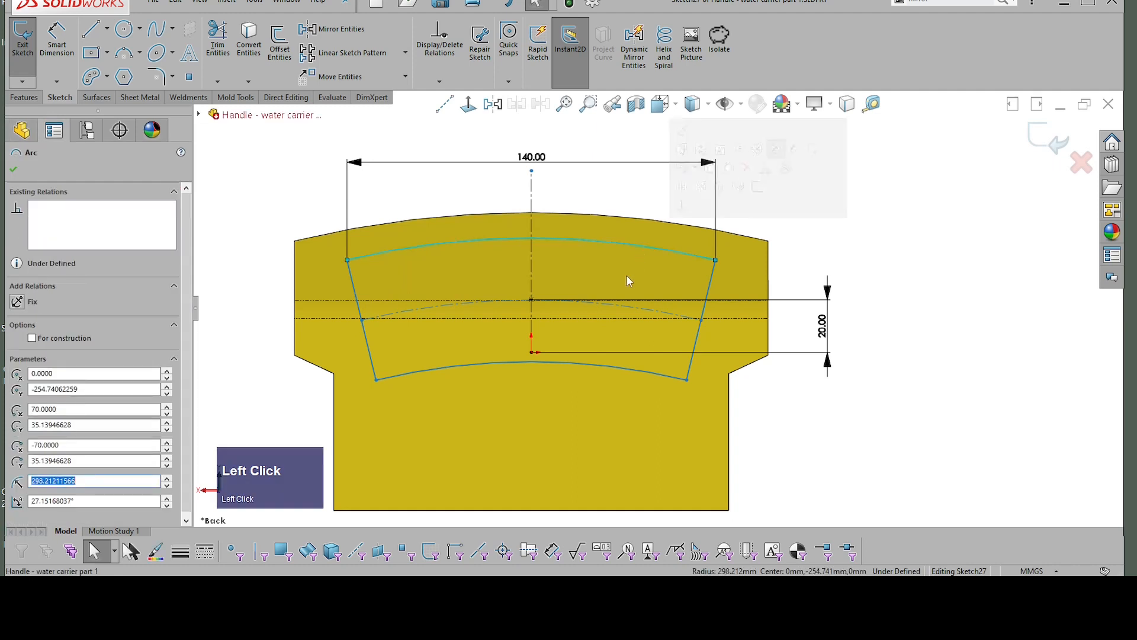
{"action": "left_click", "coordinate": [621, 310], "text": "shift"}
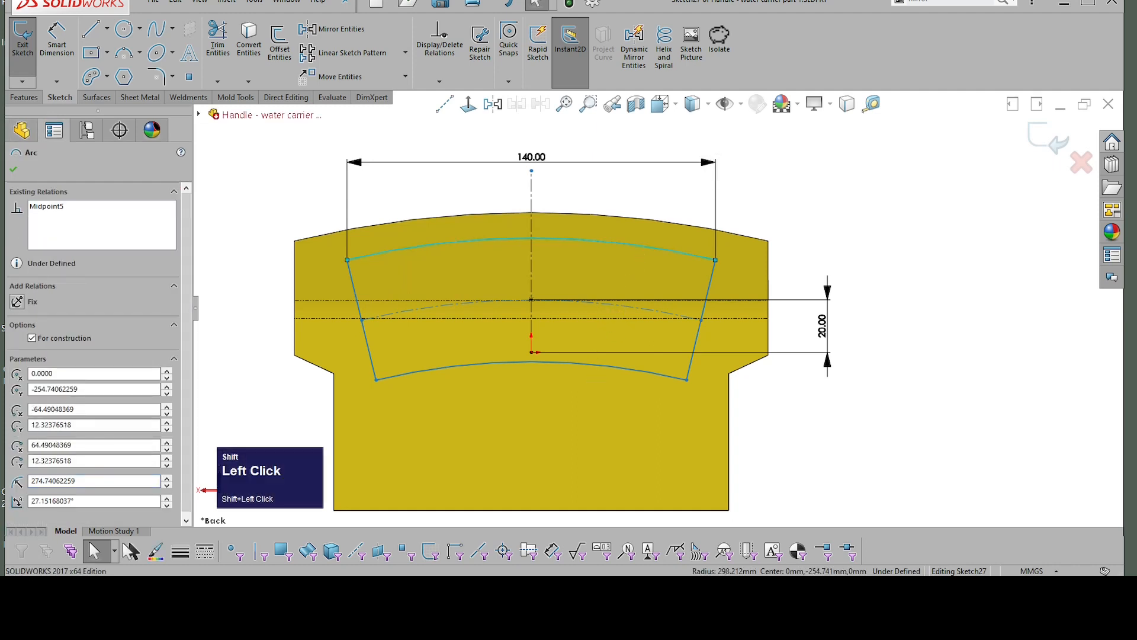
{"action": "left_click", "coordinate": [604, 364], "text": "shift"}
{"action": "left_click", "coordinate": [851, 233]}
Step: Dimension the upper arc's radius as 340 mm
{"action": "right_click_drag", "start_coordinate": [868, 229], "coordinate": [868, 172]}
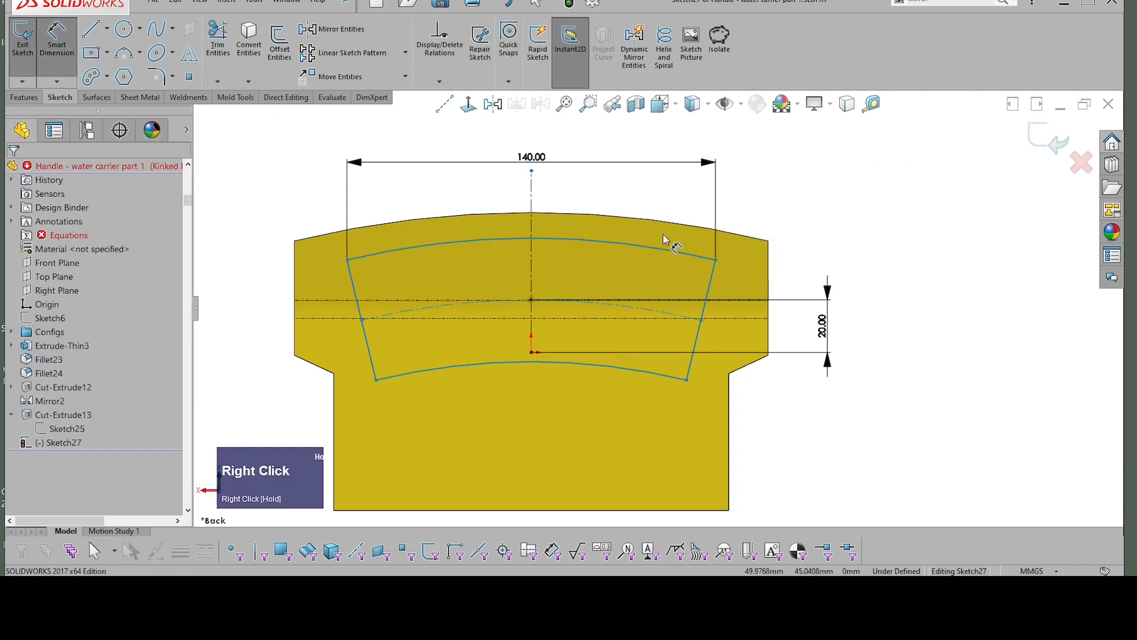
{"action": "left_click", "coordinate": [651, 244]}
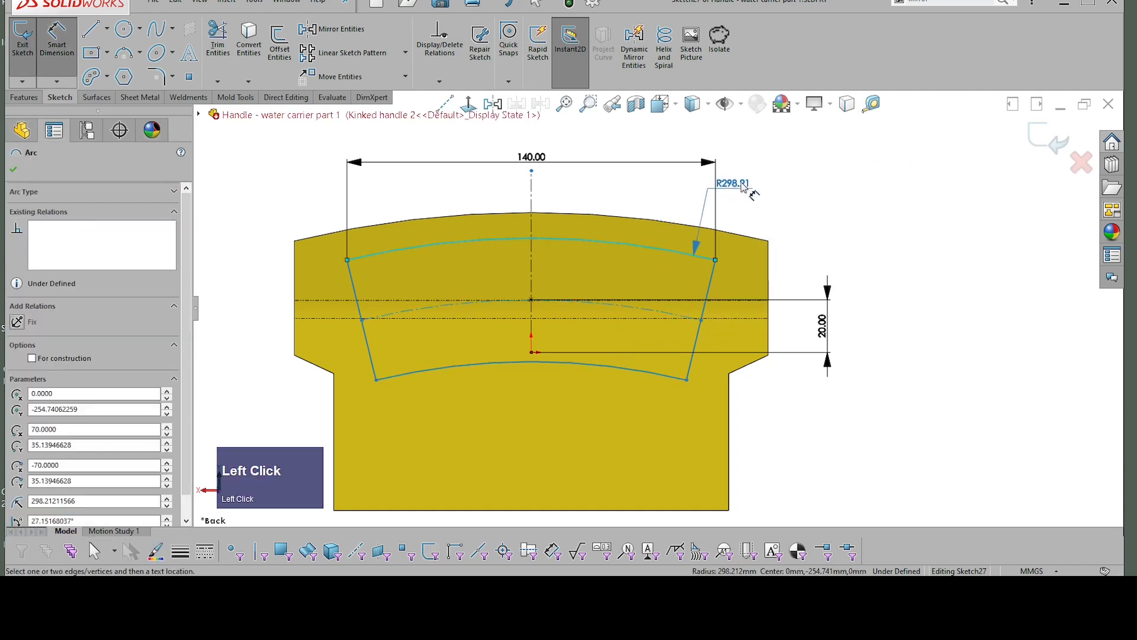
{"action": "left_click", "coordinate": [751, 187]}
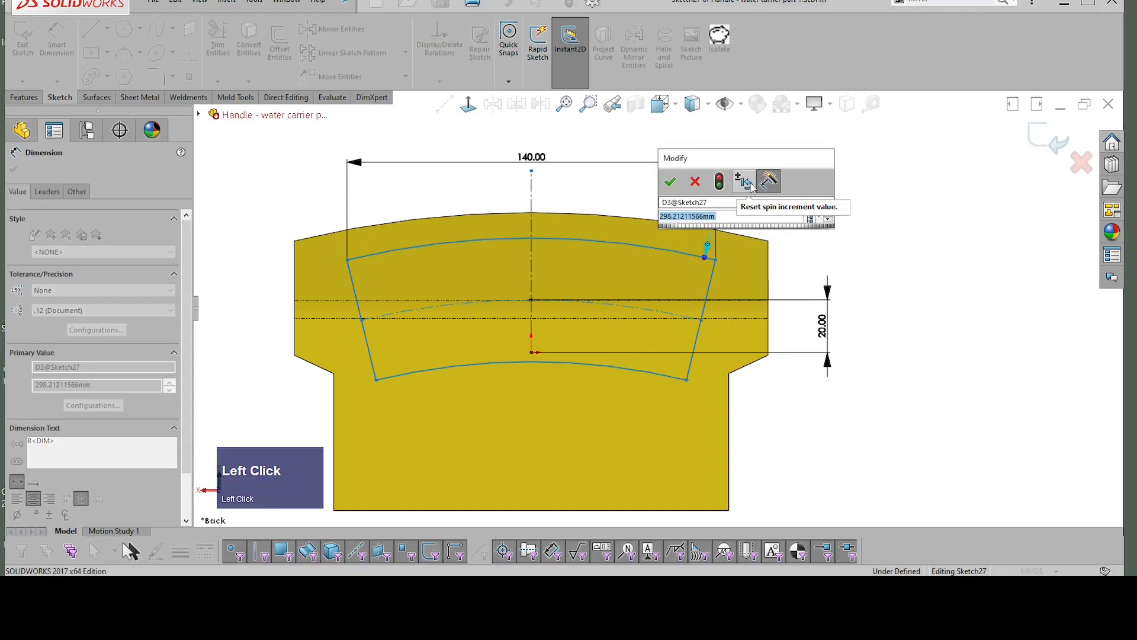
{"action": "type", "text": "3"}
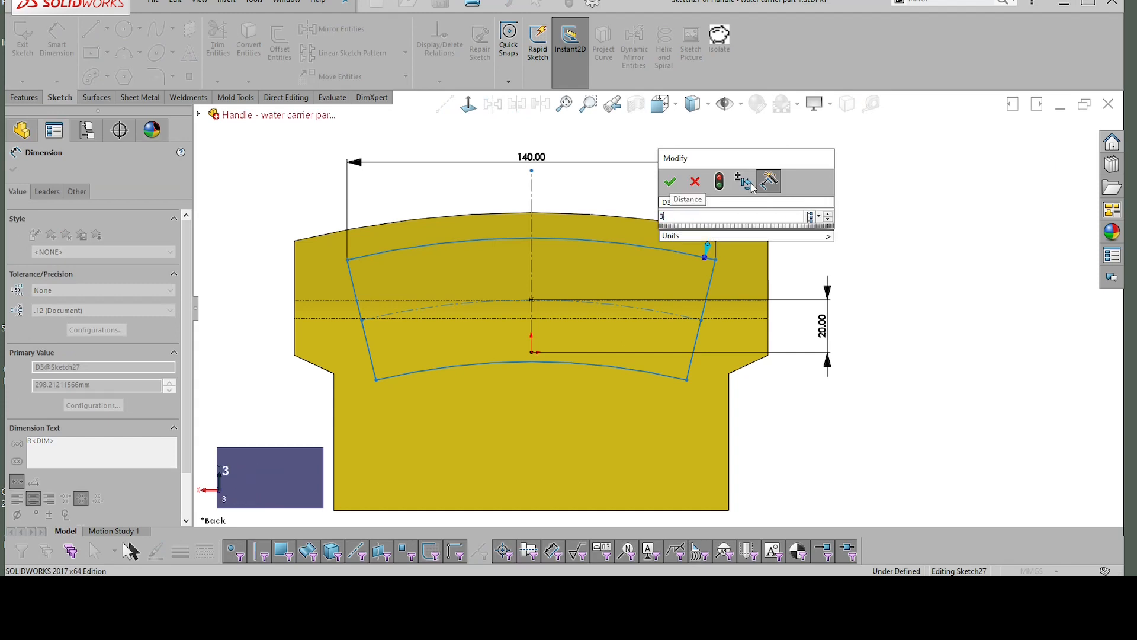
{"action": "type", "text": "40"}
{"action": "key", "text": "Return"}
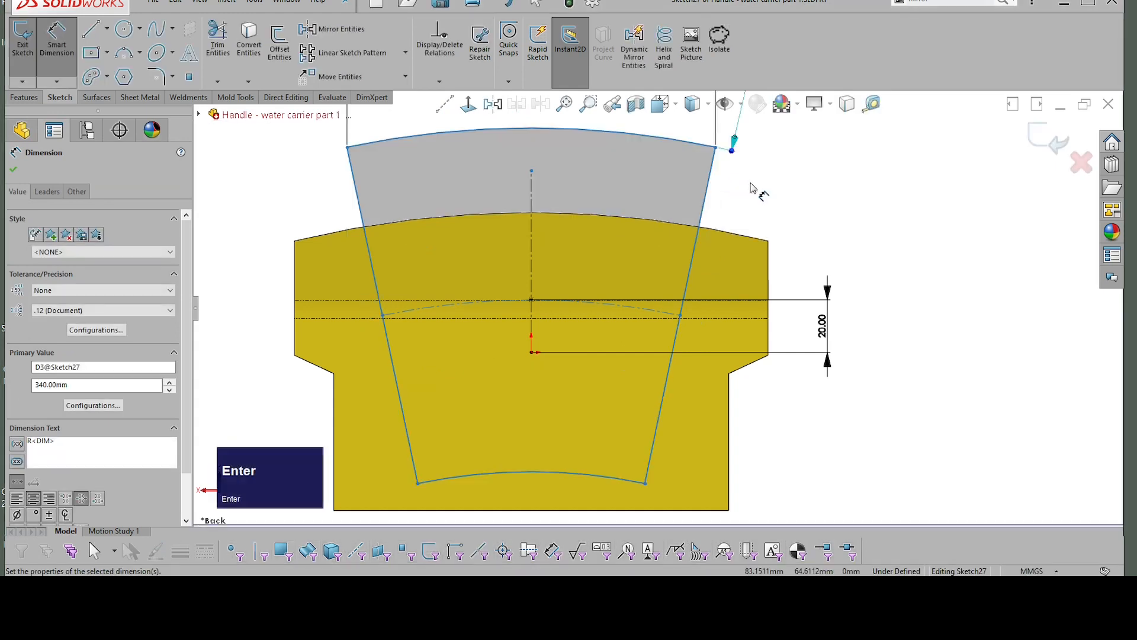
Step: Dimension the distance between the upper arc and the construction centre arc as 15 mm
{"action": "left_click", "coordinate": [671, 148]}
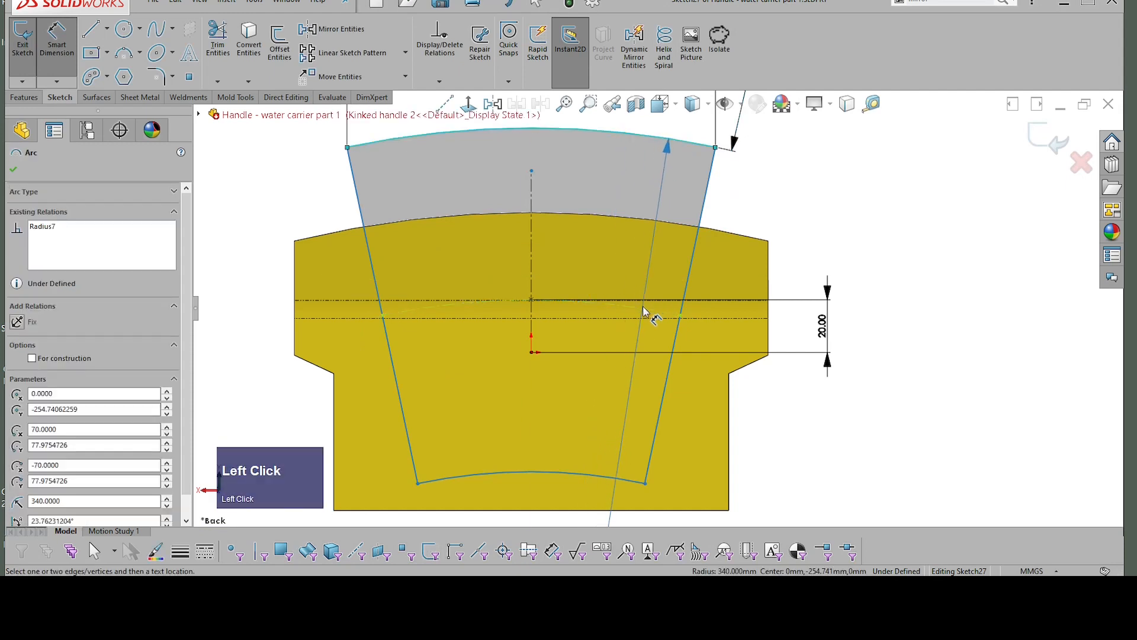
{"action": "left_click", "coordinate": [642, 305]}
{"action": "left_click", "coordinate": [640, 246]}
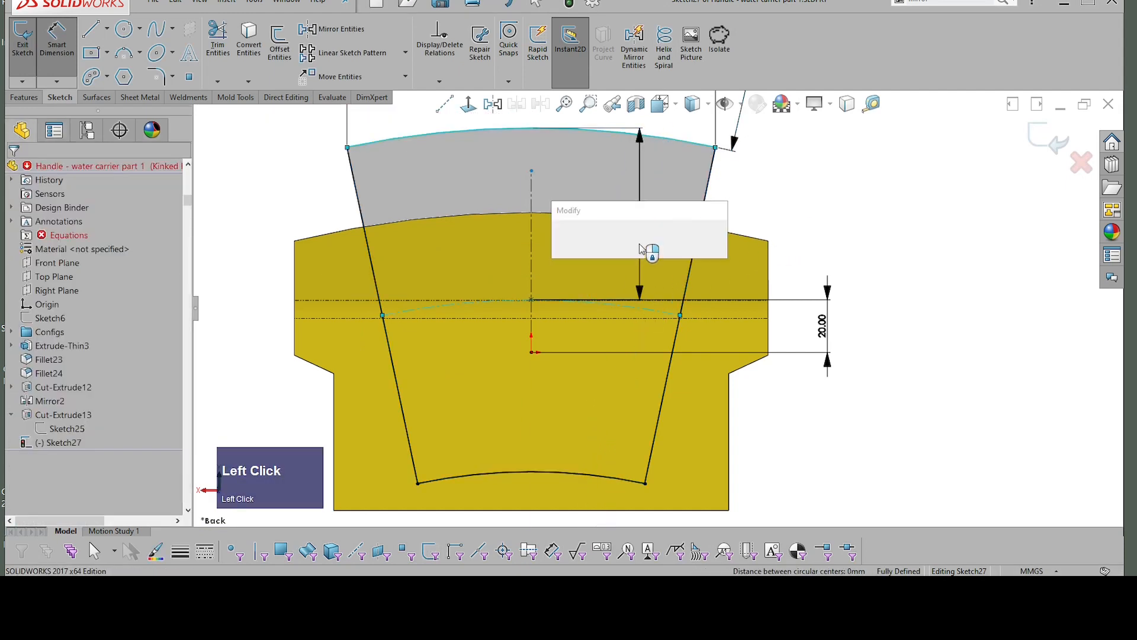
{"action": "type", "text": "15"}
{"action": "key", "text": "Return"}
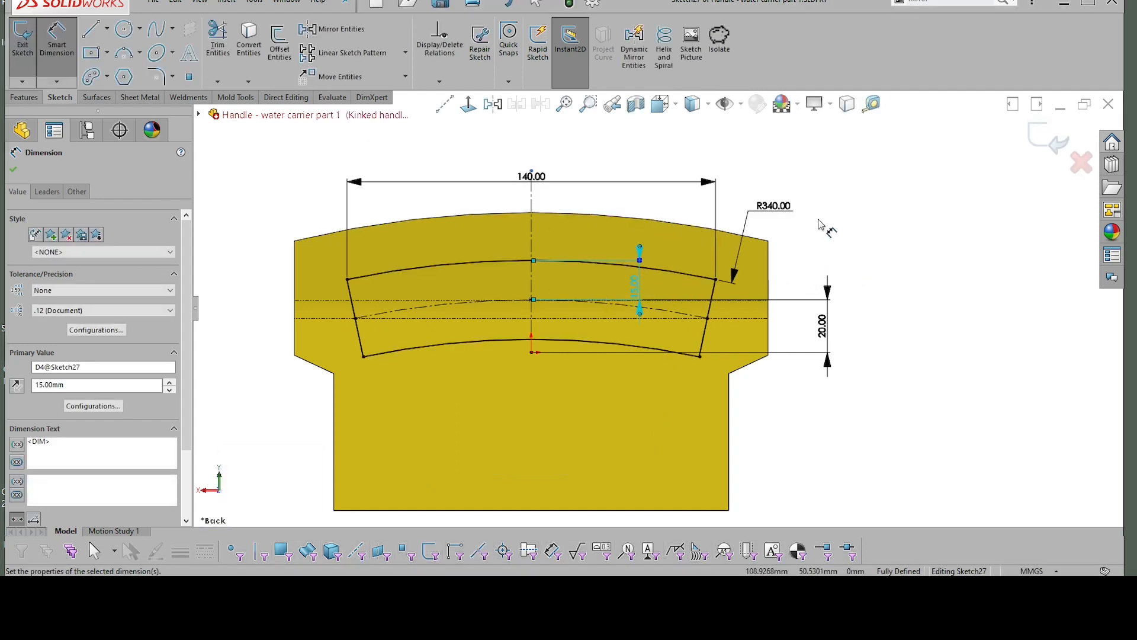
{"action": "left_click", "coordinate": [853, 215]}
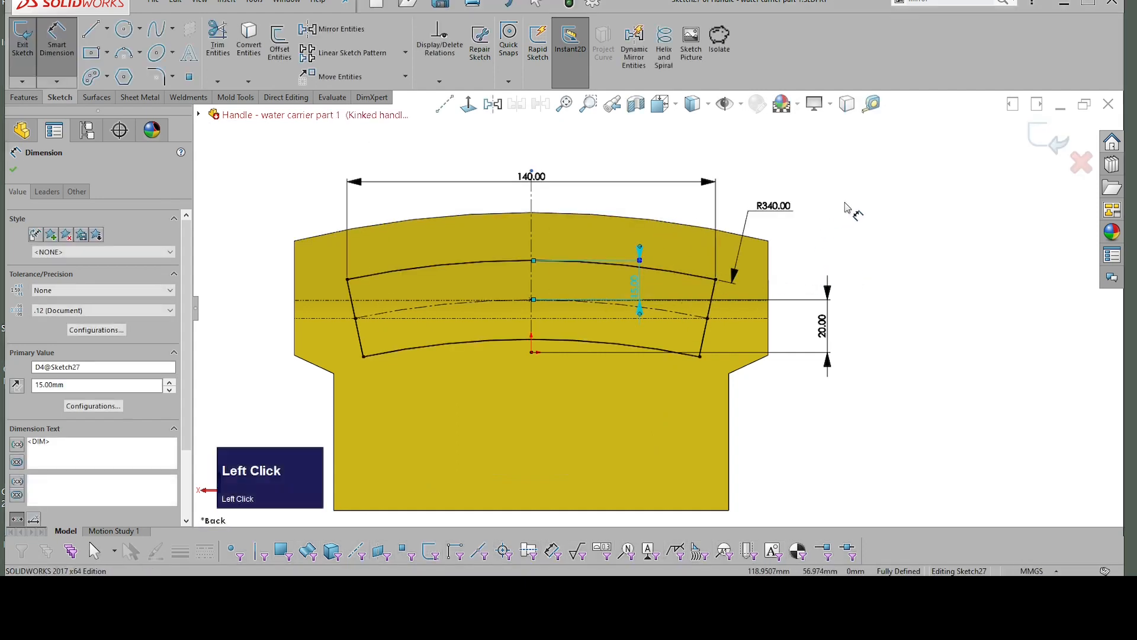
Step: Add a driven angle dimension between the opening's two slanted end lines, and delete it again
{"action": "left_click", "coordinate": [718, 293]}
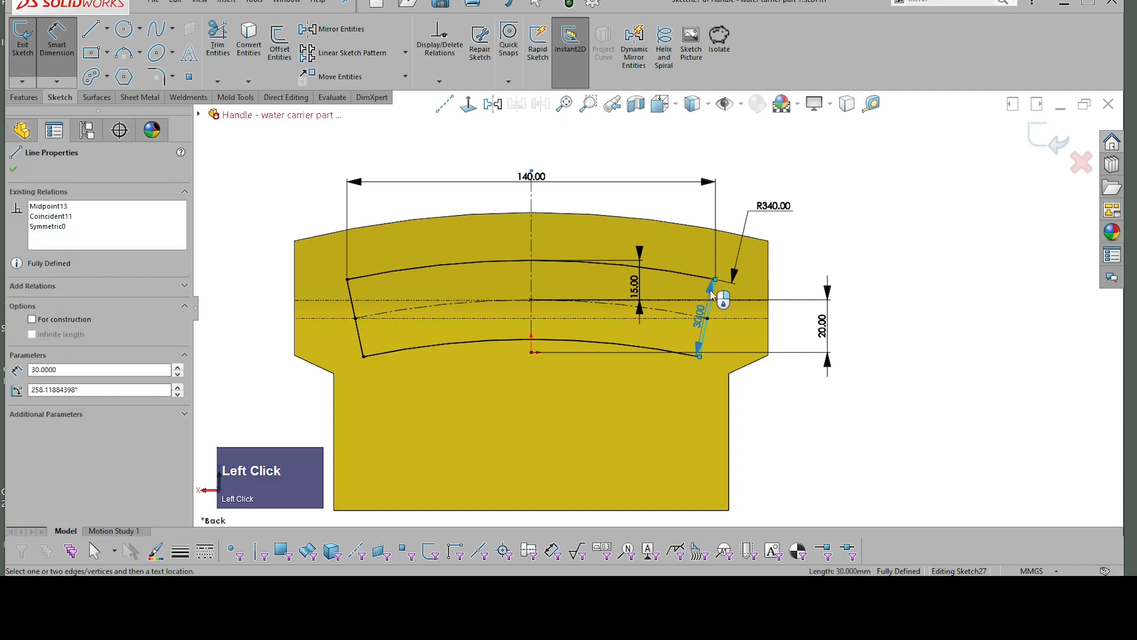
{"action": "left_click", "coordinate": [354, 296]}
{"action": "left_click", "coordinate": [486, 160]}
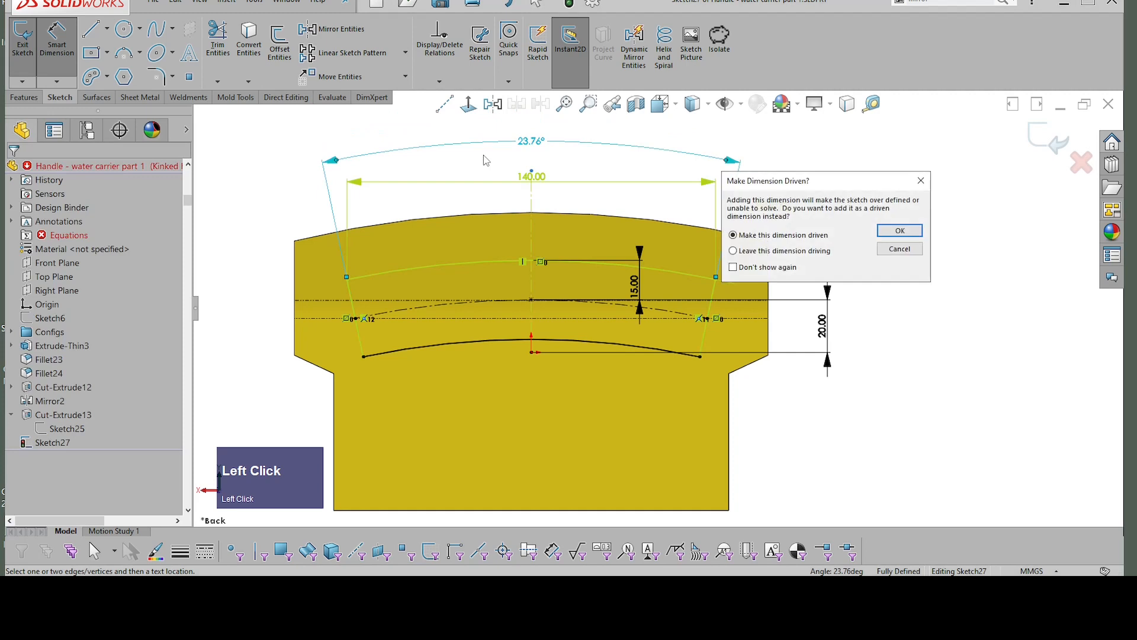
{"action": "key", "text": "Return"}
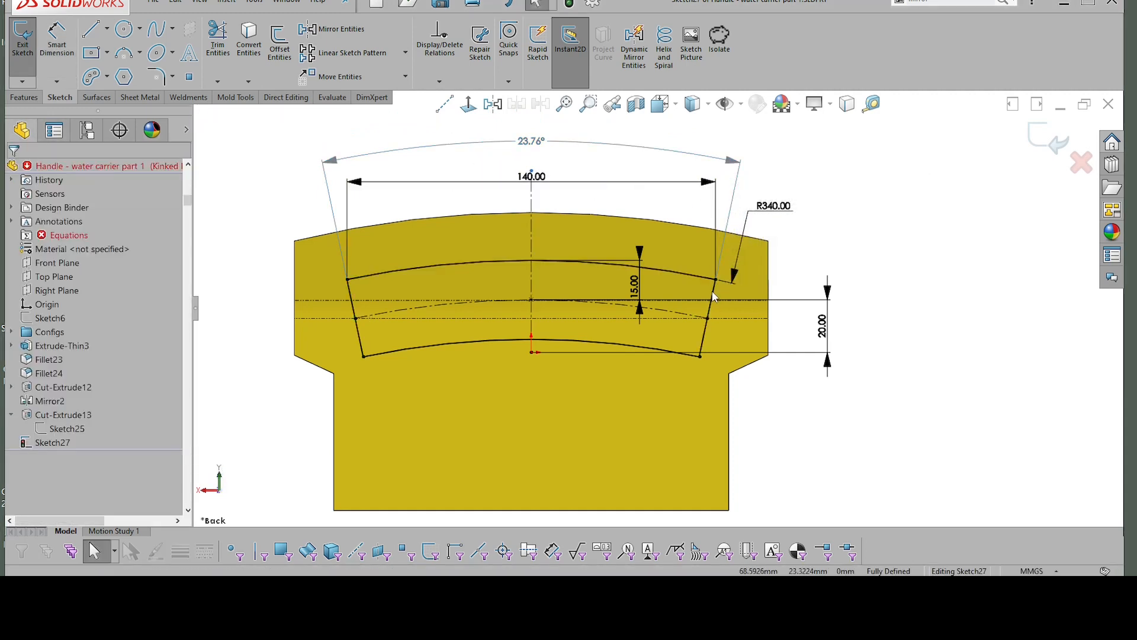
{"action": "key", "text": "Escape"}
{"action": "left_click", "coordinate": [536, 145]}
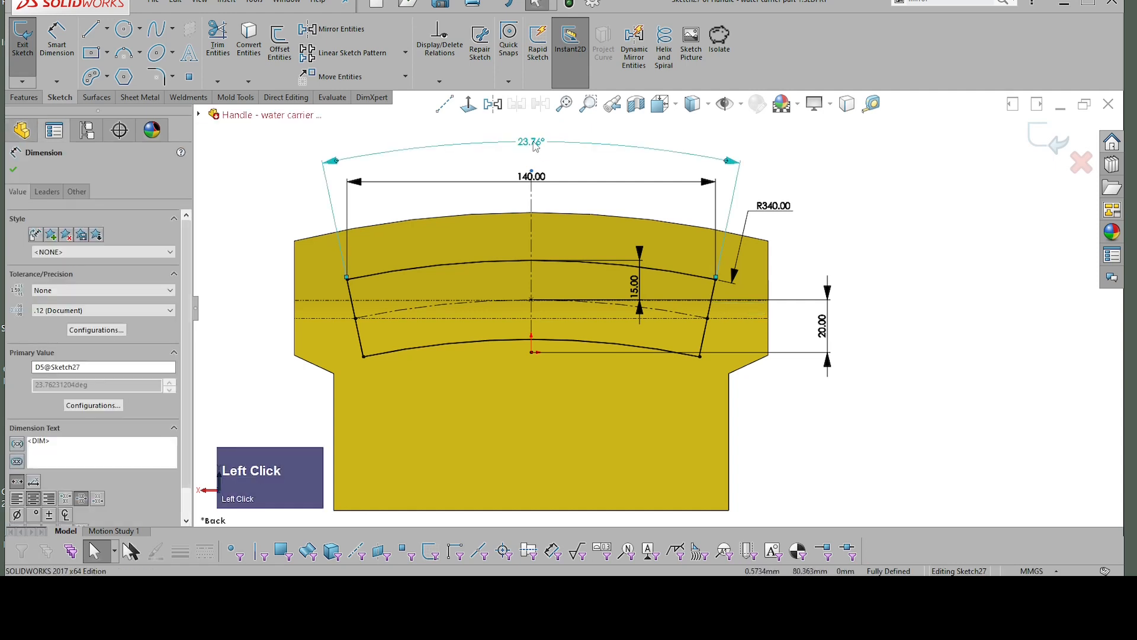
{"action": "key", "text": "Delete"}
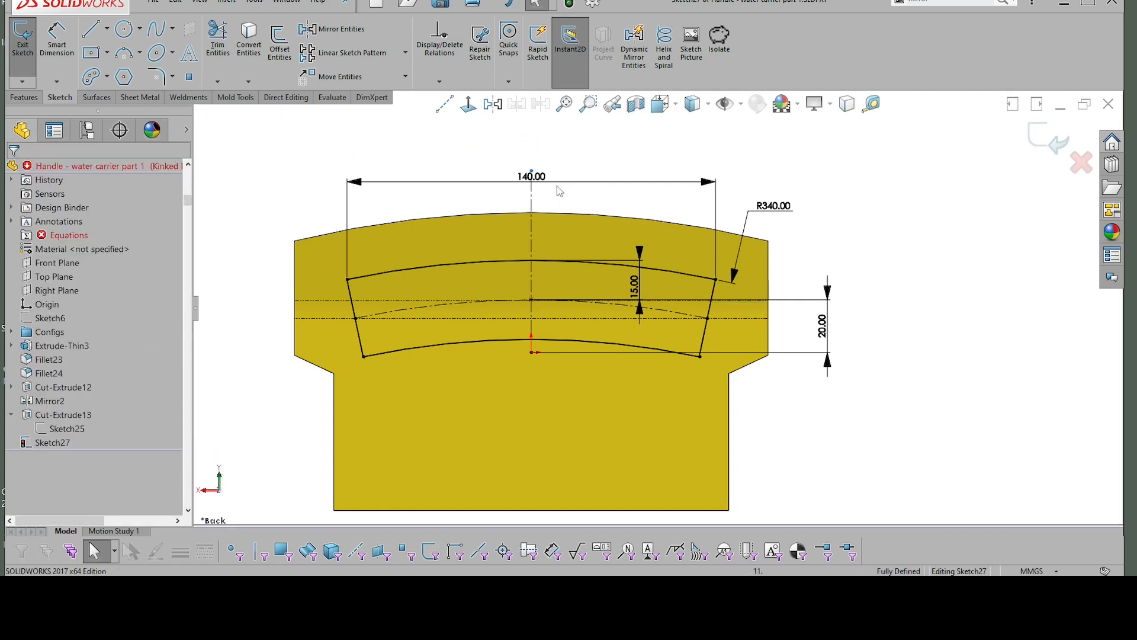
Step: Replace the 140 mm width dimension with a 25° angle dimension between the opening's two slanted end lines
{"action": "left_click", "coordinate": [544, 176]}
{"action": "key", "text": "Delete"}
{"action": "right_click_drag", "start_coordinate": [647, 198], "coordinate": [647, 157]}
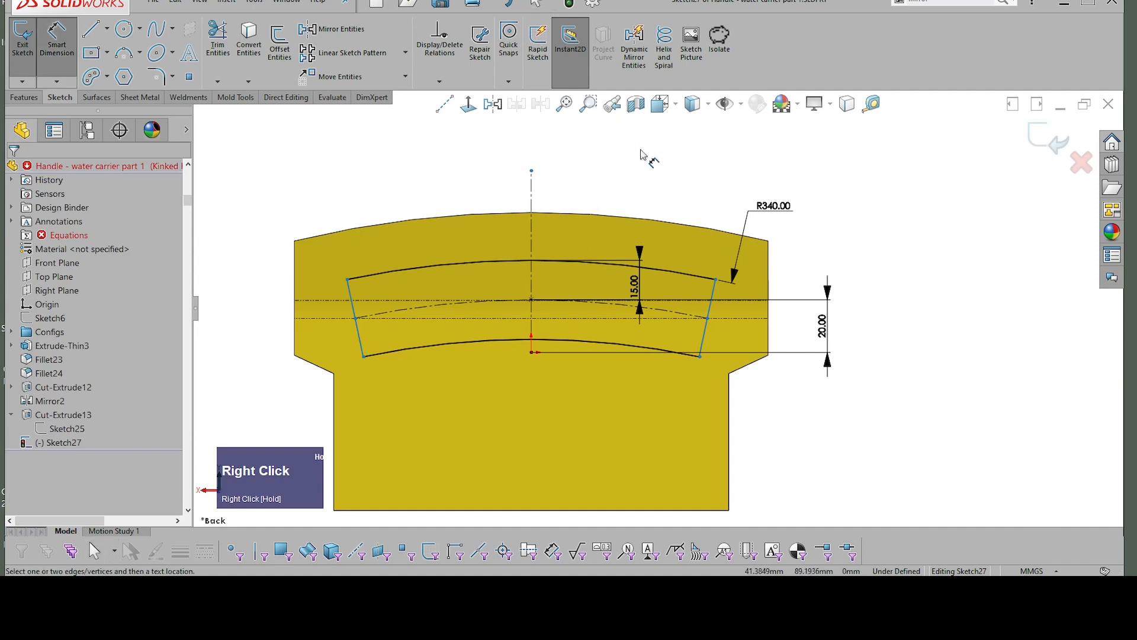
{"action": "left_click", "coordinate": [716, 295]}
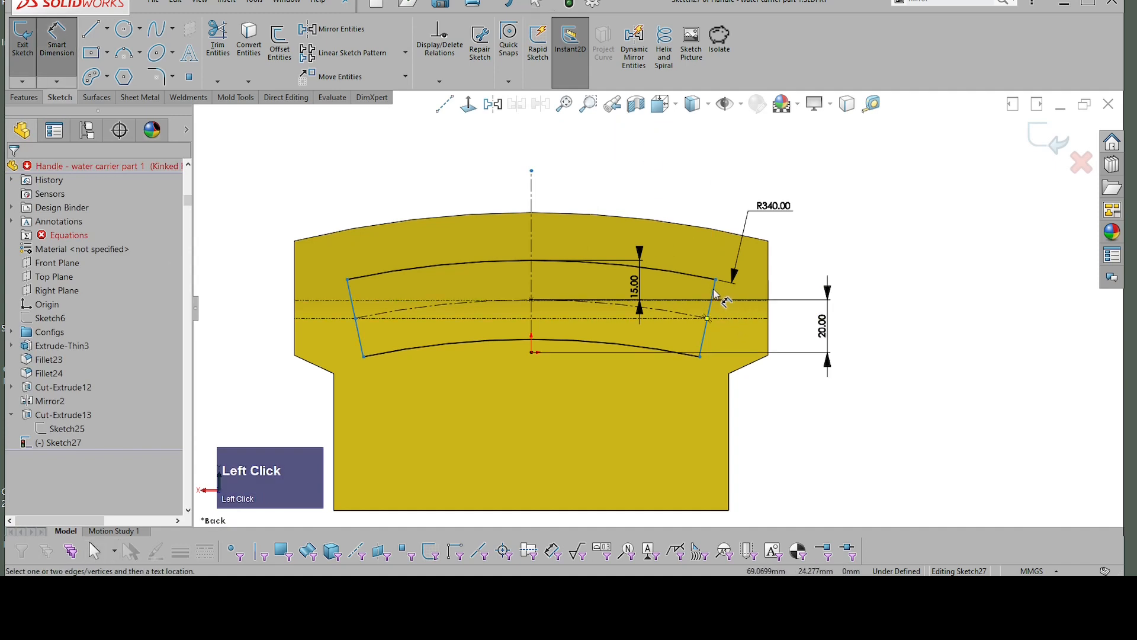
{"action": "left_click", "coordinate": [346, 287]}
{"action": "left_click", "coordinate": [503, 157]}
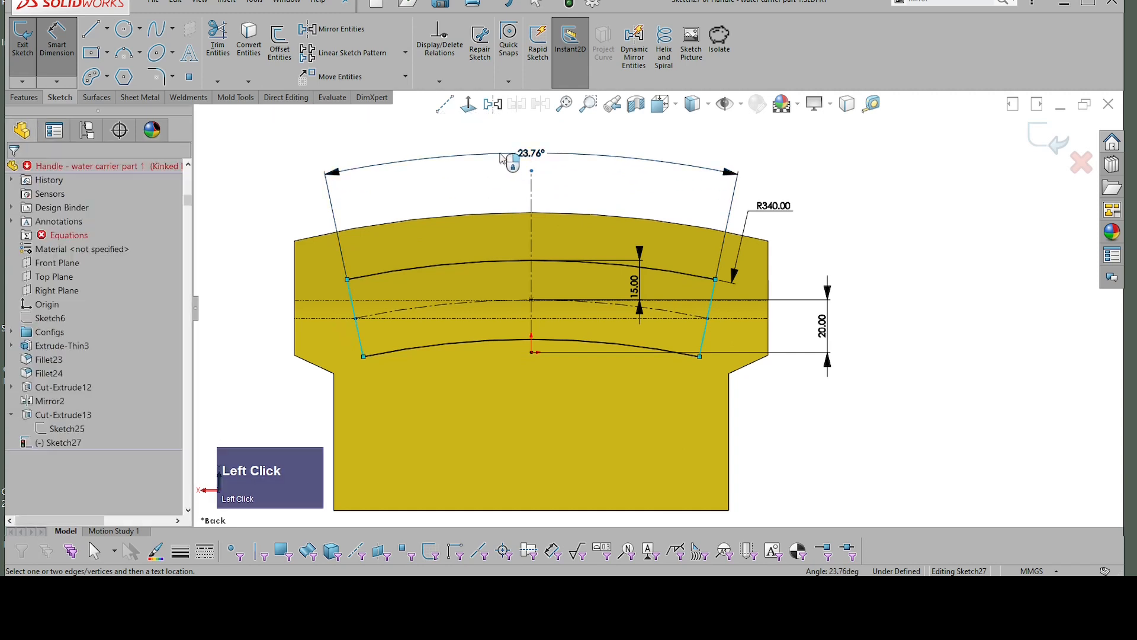
{"action": "type", "text": "45"}
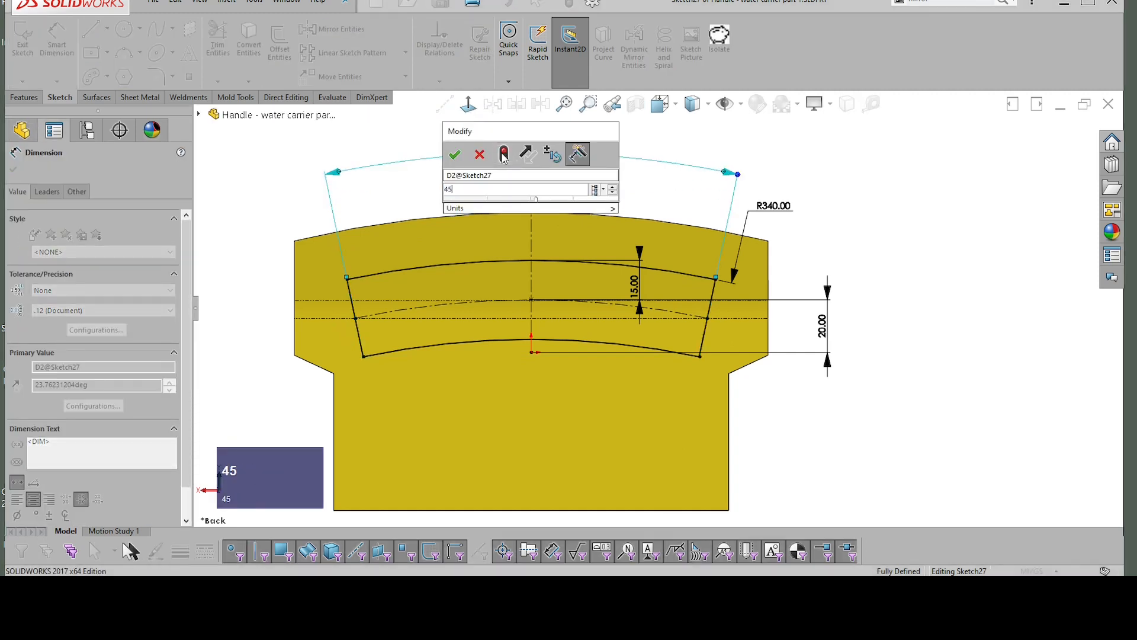
{"action": "key", "text": "BackSpace"}
{"action": "key", "text": "BackSpace"}
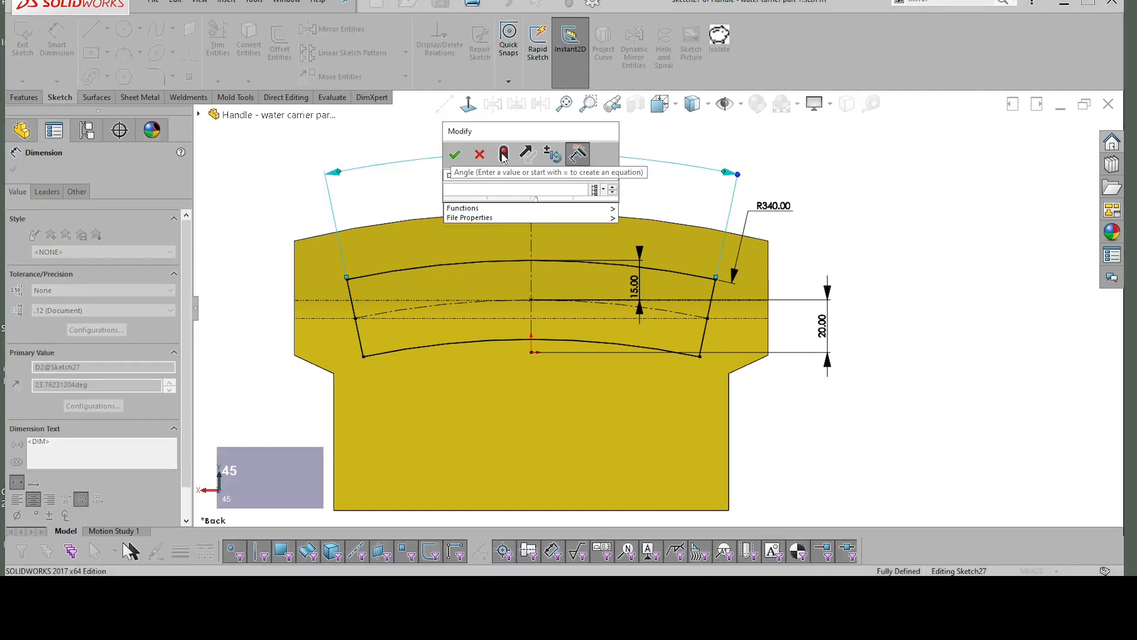
{"action": "type", "text": "25"}
{"action": "key", "text": "Return"}
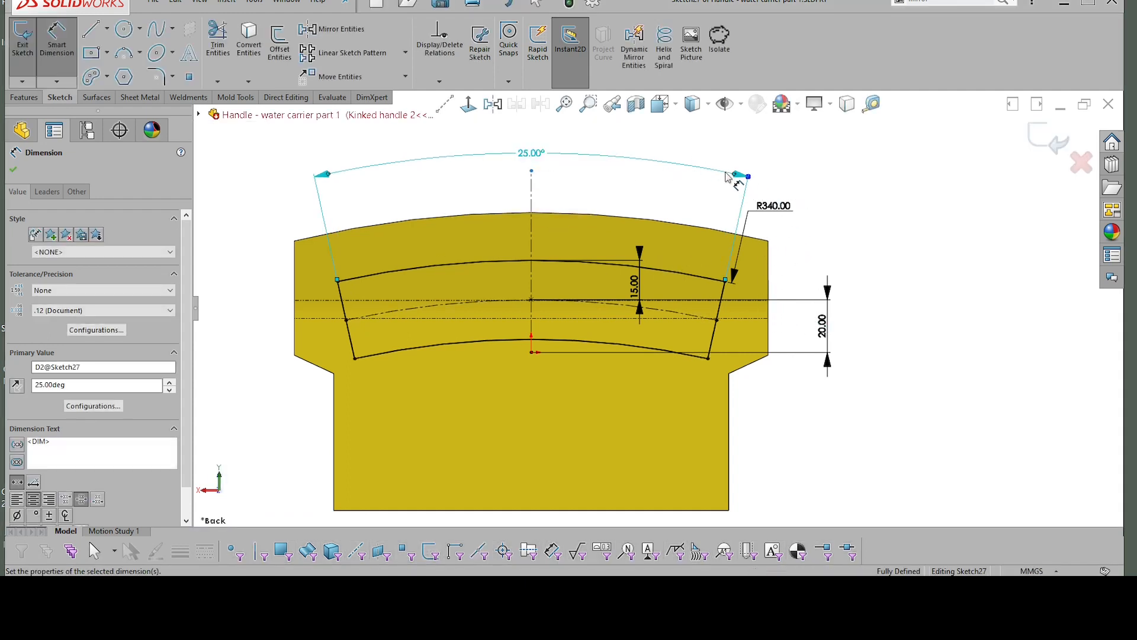
{"action": "left_click", "coordinate": [796, 204]}
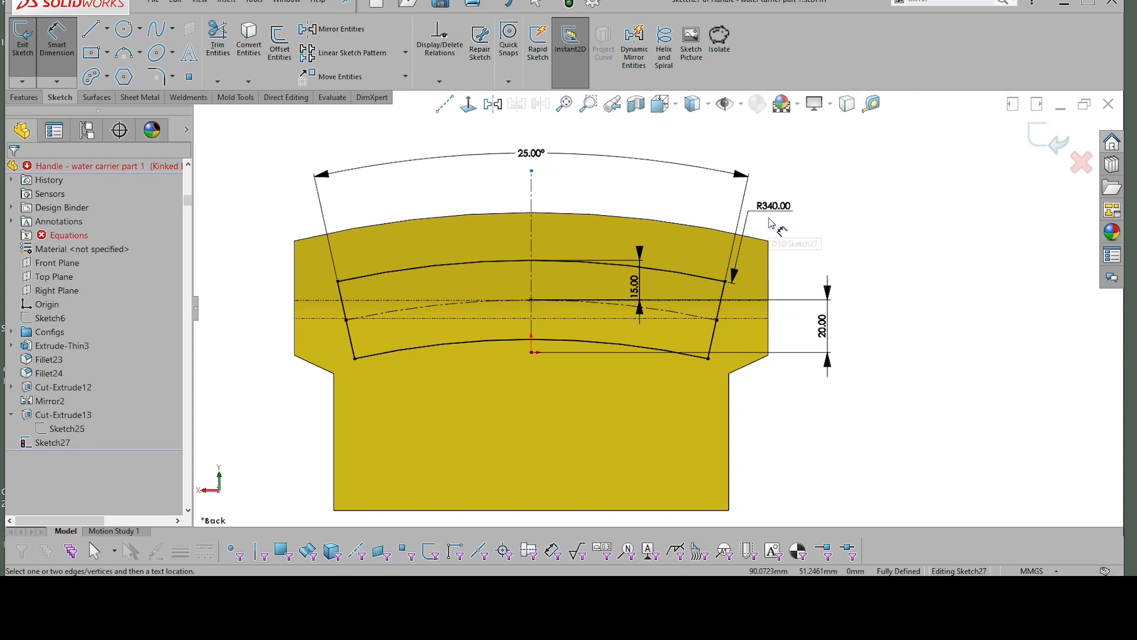
Step: Reposition the upper arc's radius dimension label closer to the centreline, and exit the sketch
{"action": "left_click_drag", "start_coordinate": [771, 223], "coordinate": [697, 203]}
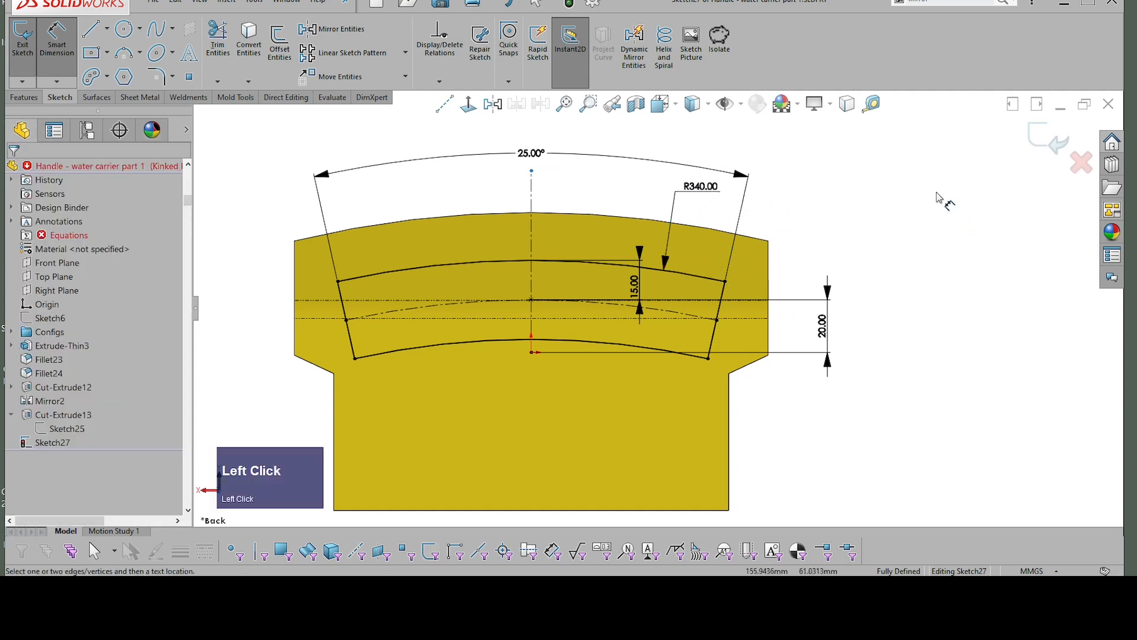
{"action": "left_click", "coordinate": [1047, 139]}
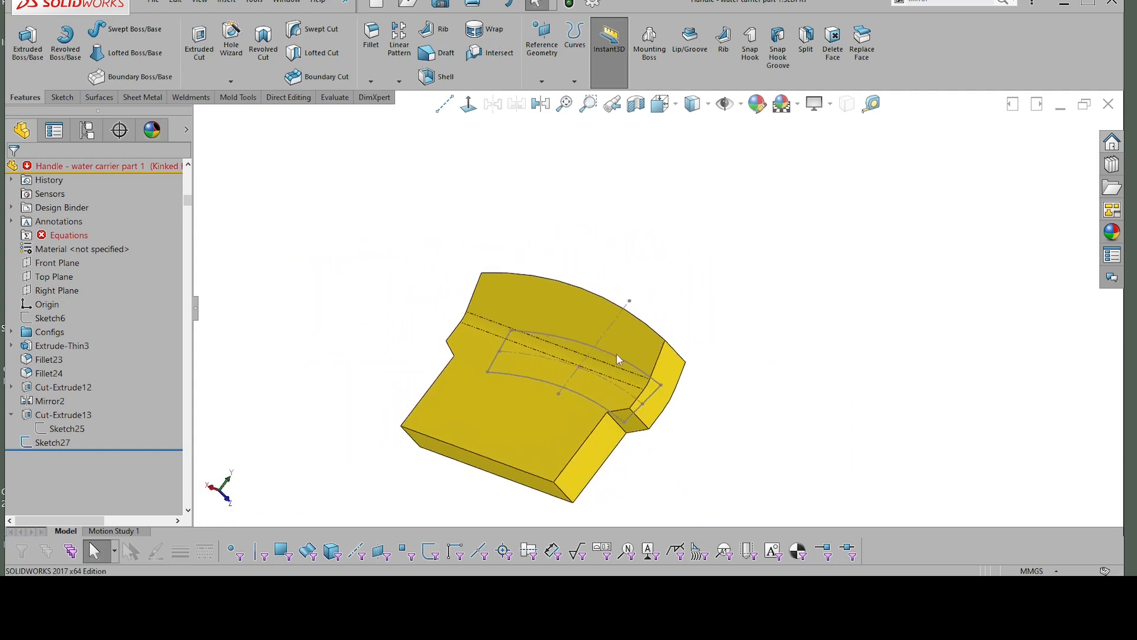
Step: Extrude-cut the closed grip opening sketch through the body, reversing the direction and setting a blind depth of 48 mm
{"action": "left_click", "coordinate": [616, 356]}
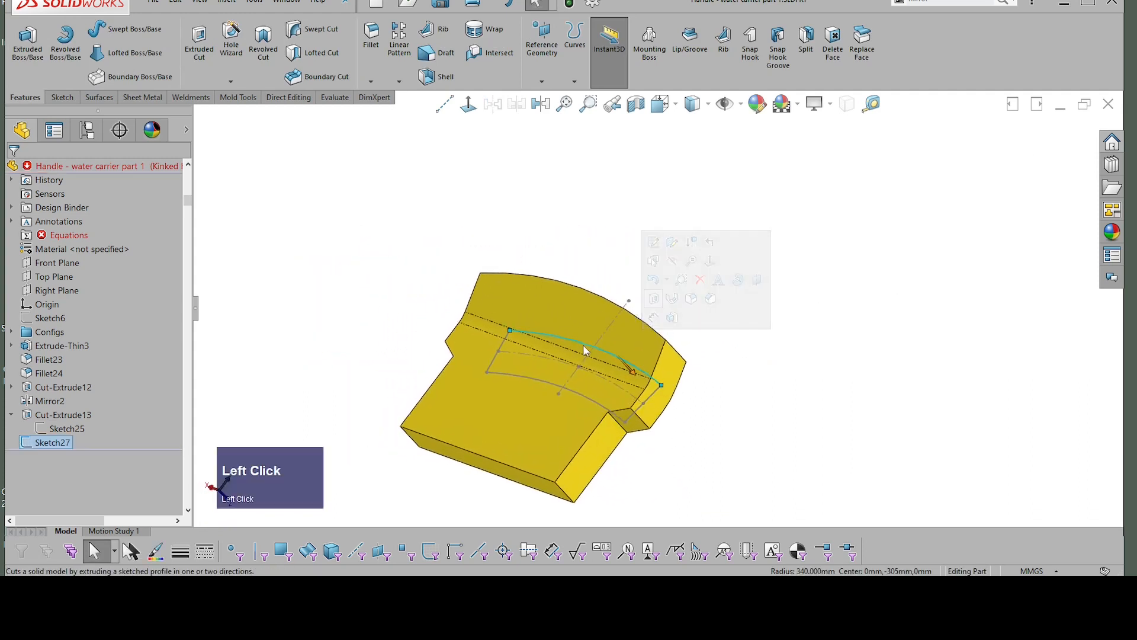
{"action": "right_click", "coordinate": [697, 256]}
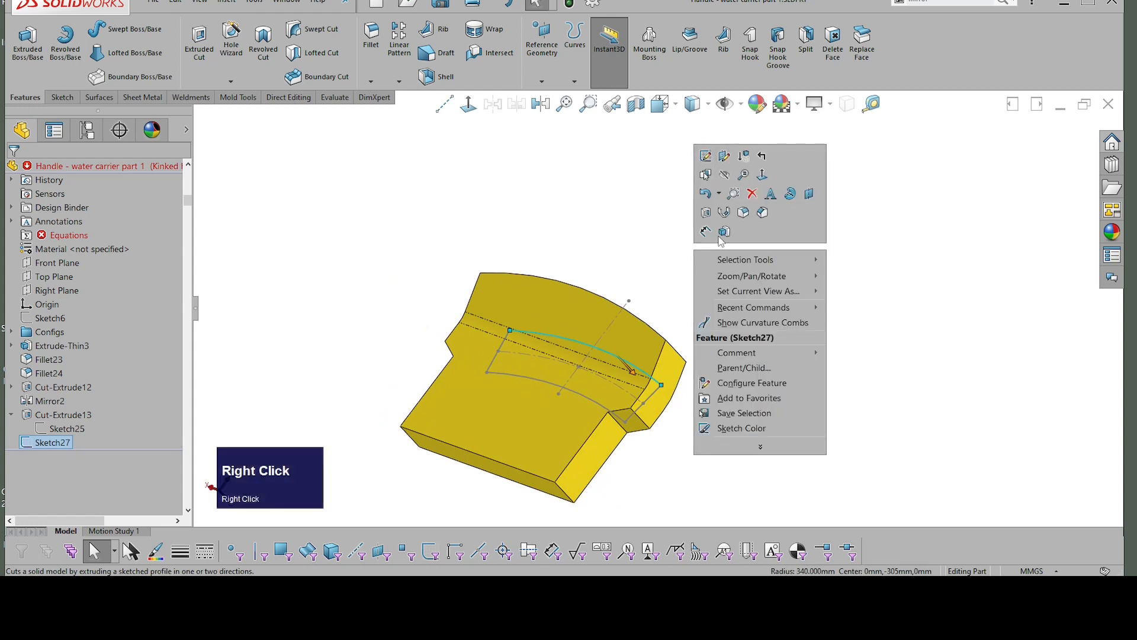
{"action": "left_click", "coordinate": [710, 215]}
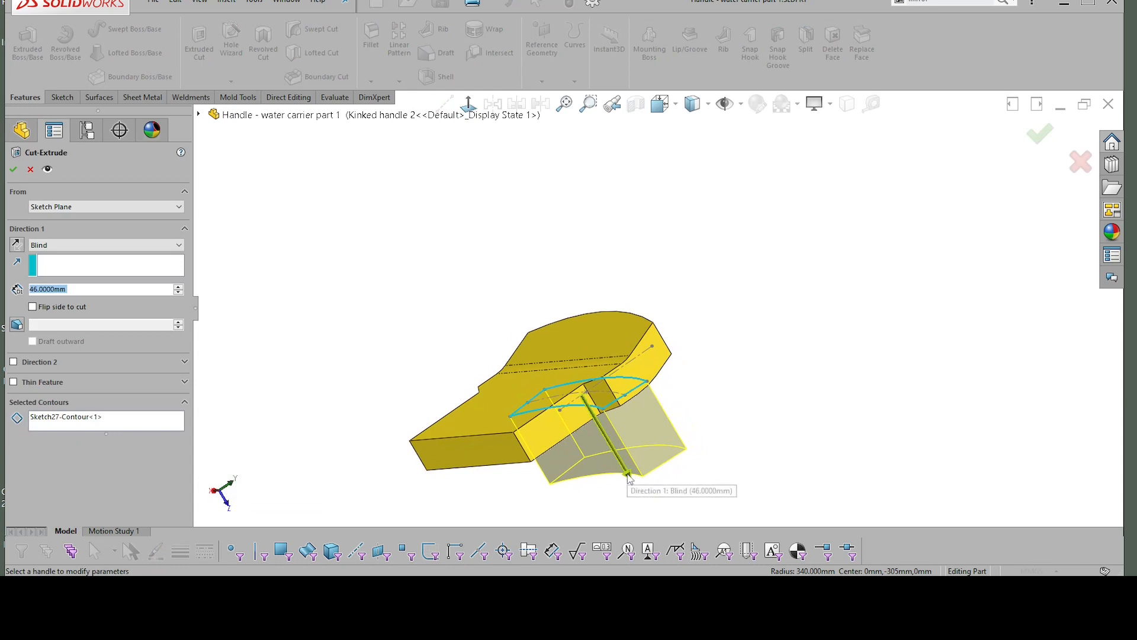
{"action": "left_click", "coordinate": [629, 475]}
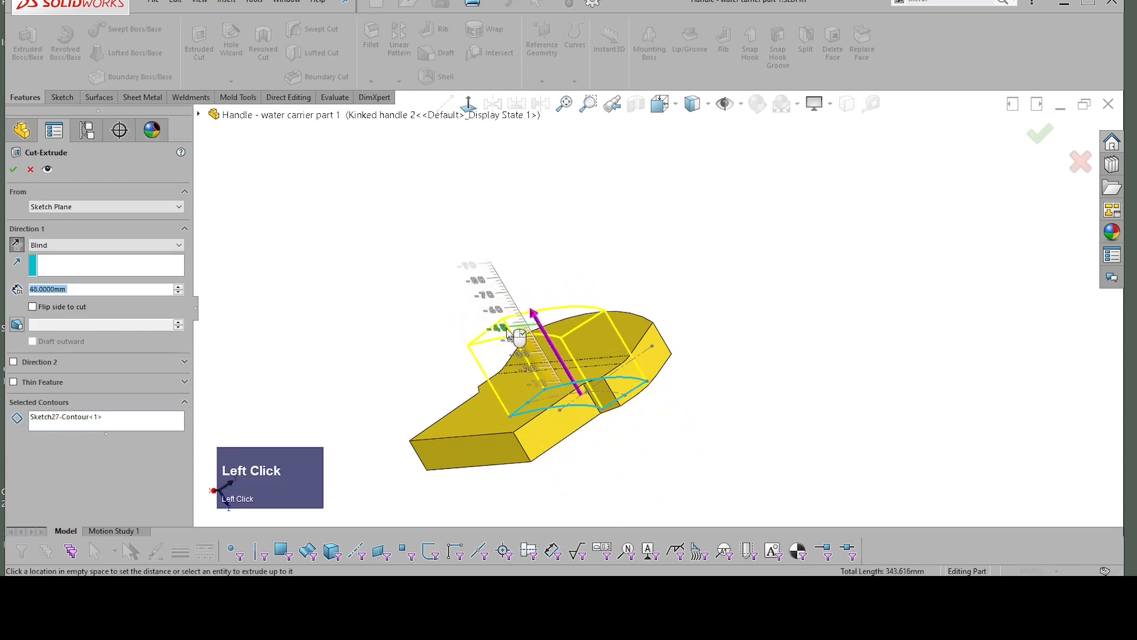
{"action": "left_click", "coordinate": [508, 327]}
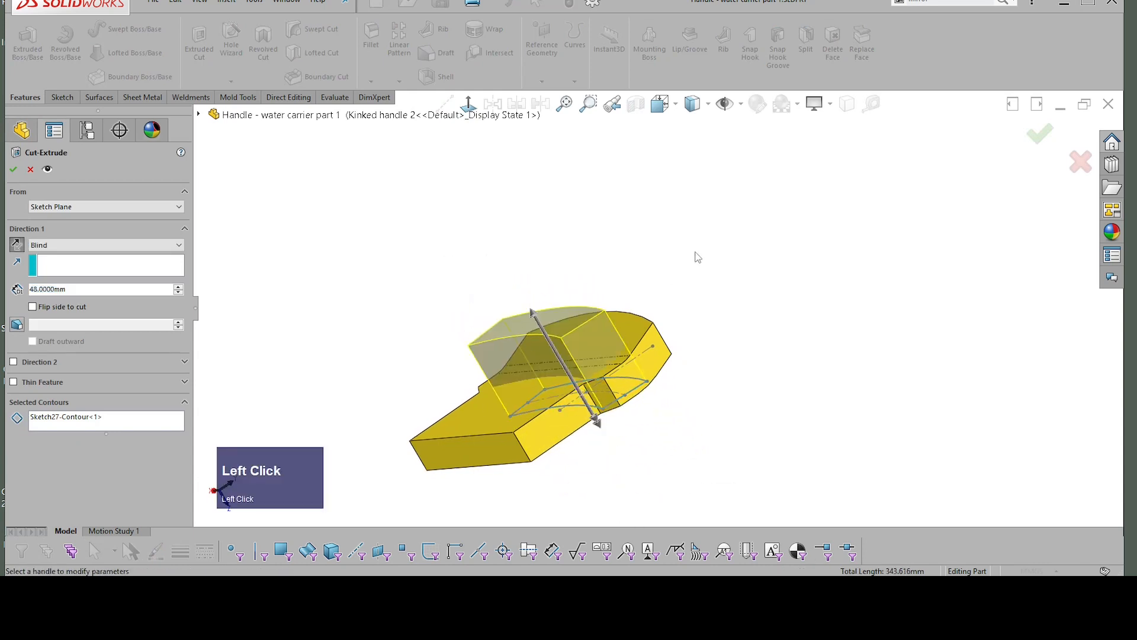
{"action": "left_click", "coordinate": [13, 173]}
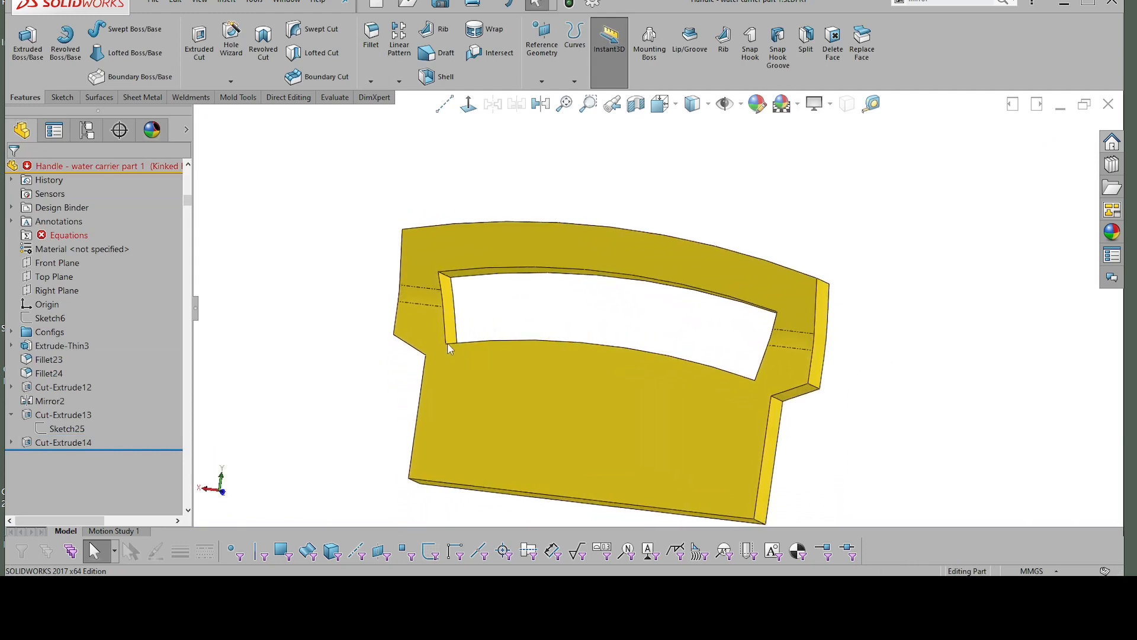
Step: Start a 3° neutral-plane draft using the large flat face of the lower body as the neutral plane
{"action": "middle_click_drag", "start_coordinate": [894, 342], "coordinate": [722, 276]}
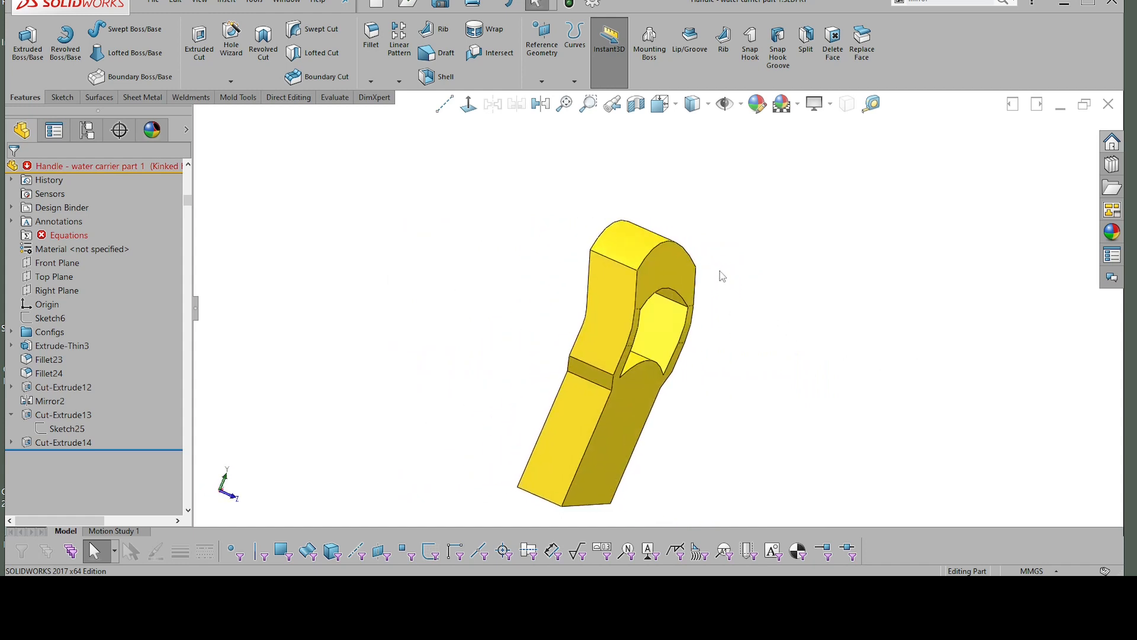
{"action": "left_click", "coordinate": [437, 52]}
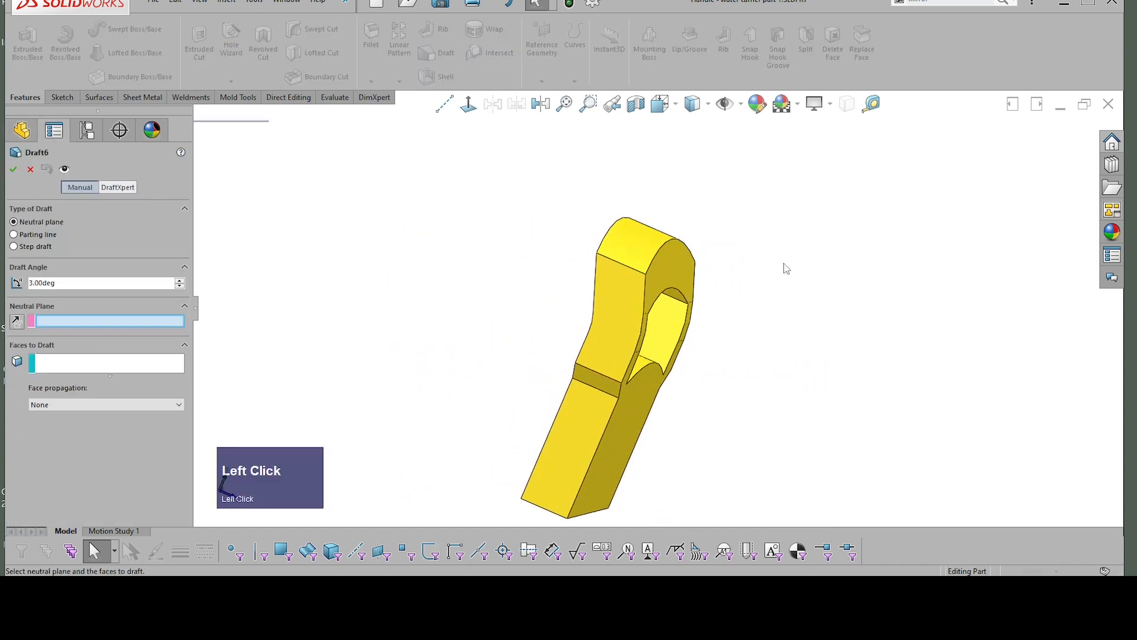
{"action": "middle_click_drag", "start_coordinate": [713, 375], "coordinate": [631, 385]}
{"action": "left_click", "coordinate": [631, 385]}
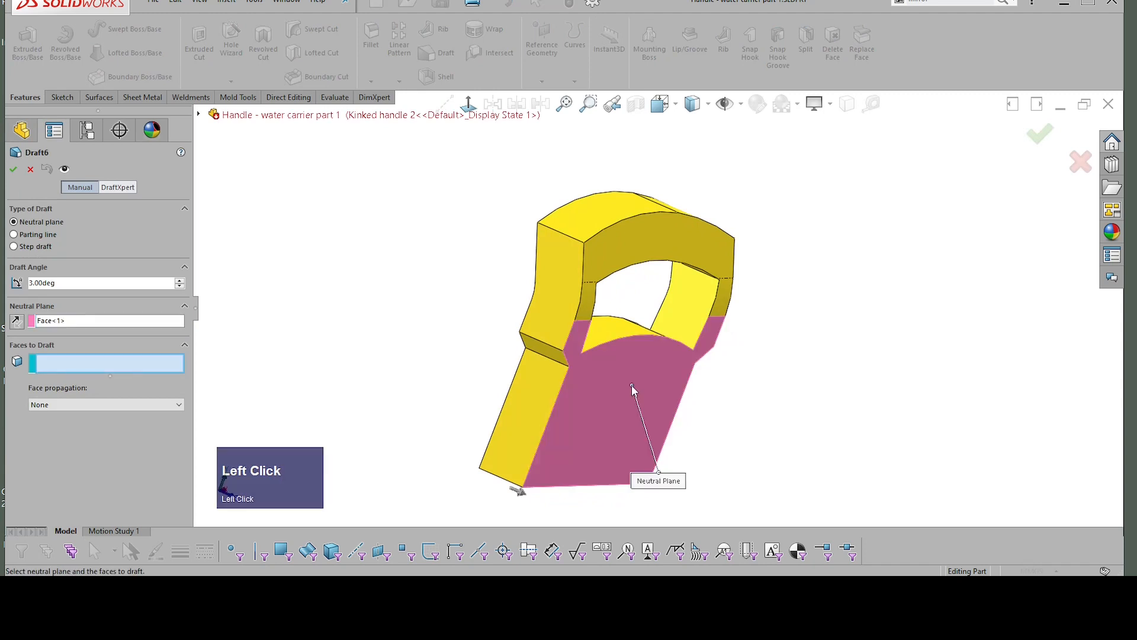
Step: Set the draft's face propagation to All Faces
{"action": "mouse_move", "coordinate": [646, 343]}
{"action": "middle_mouse_down"}
{"action": "mouse_move", "coordinate": [626, 362]}
{"action": "mouse_move", "coordinate": [638, 344]}
{"action": "middle_mouse_up"}
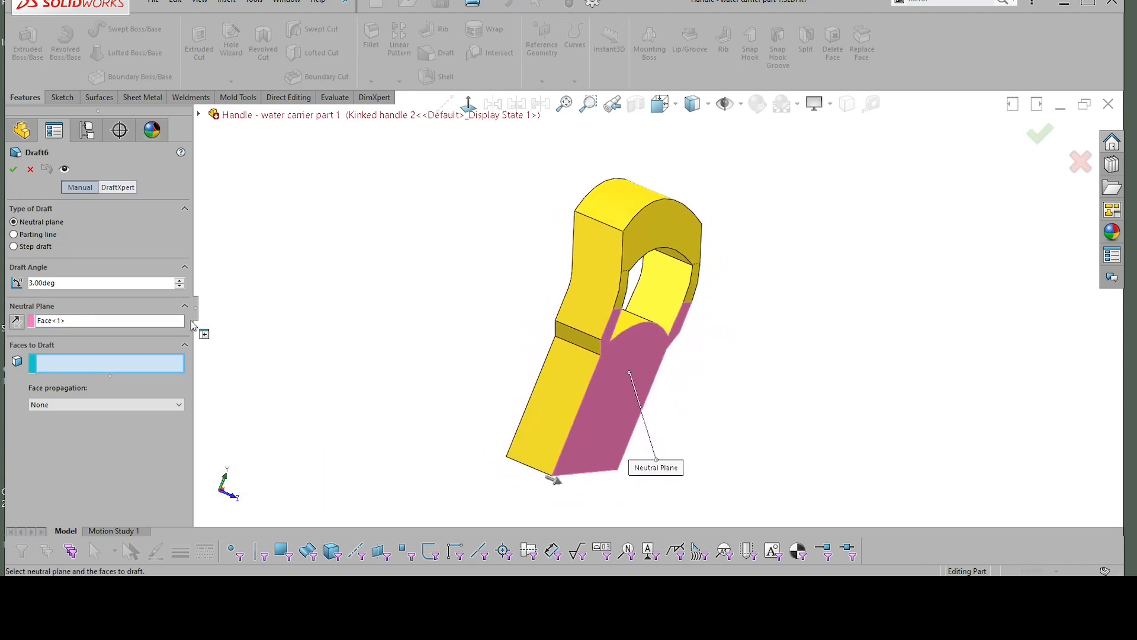
{"action": "left_click", "coordinate": [69, 364]}
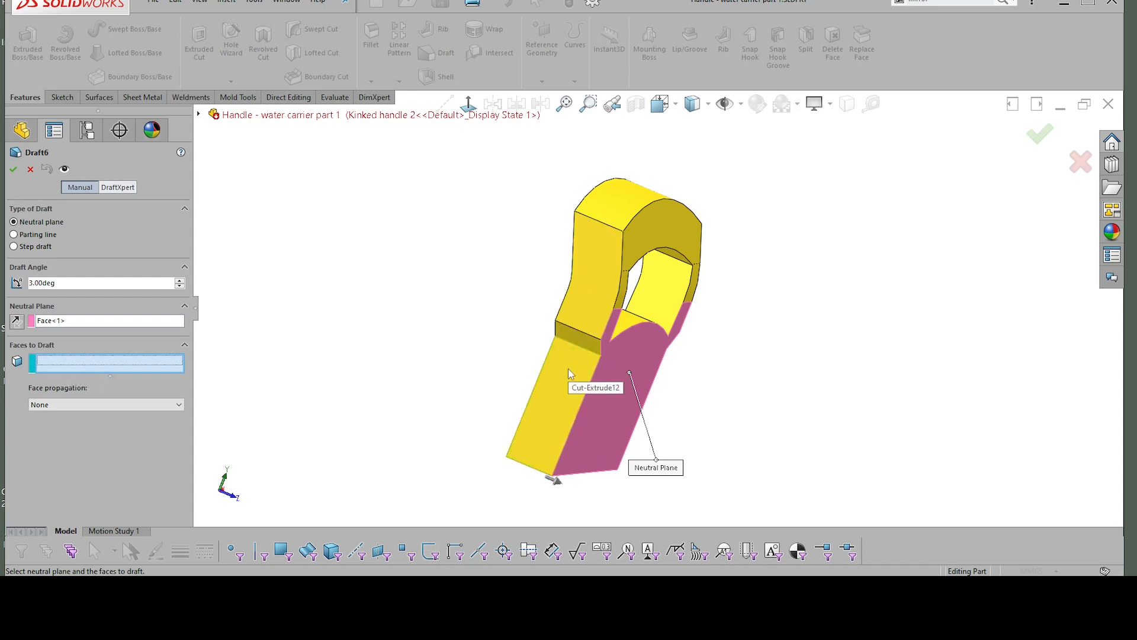
{"action": "left_click", "coordinate": [62, 404]}
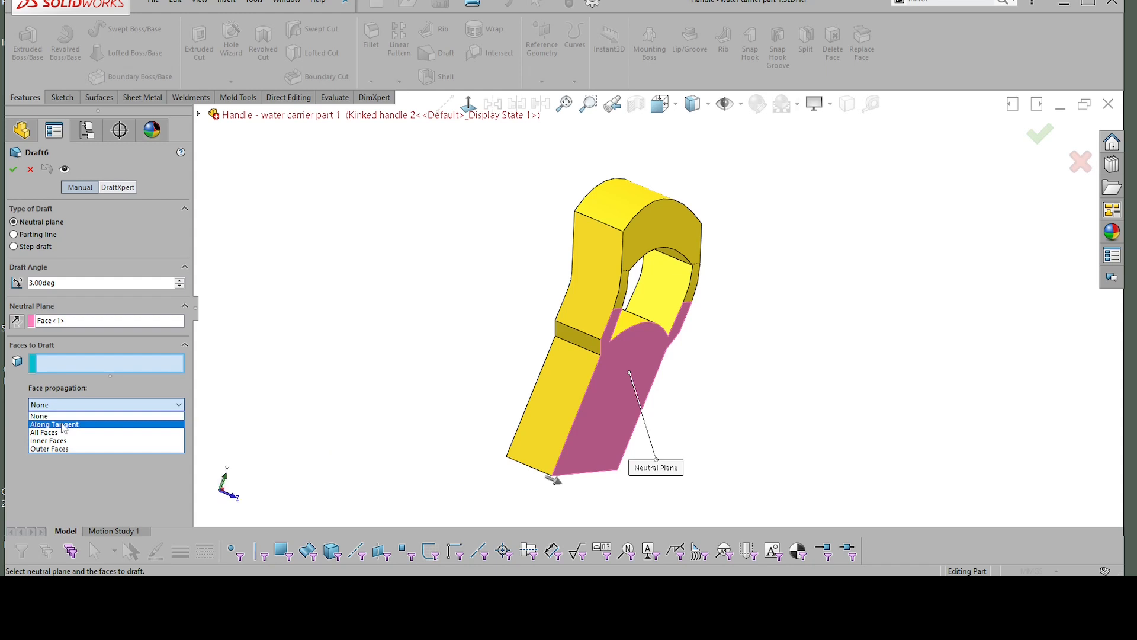
{"action": "left_click", "coordinate": [62, 425]}
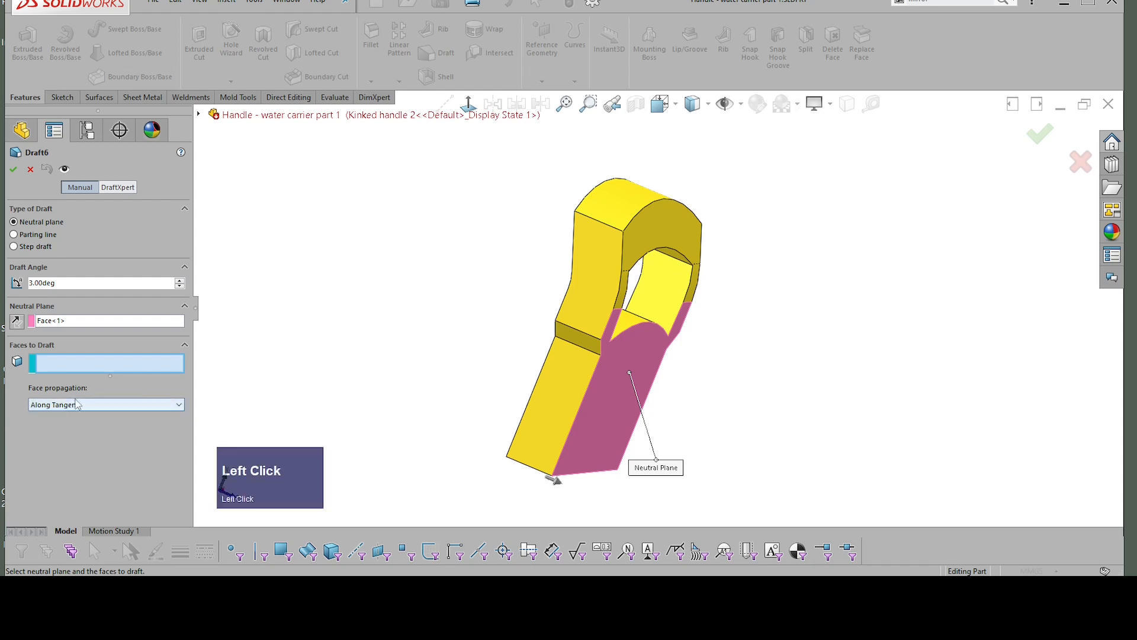
{"action": "left_click", "coordinate": [76, 405]}
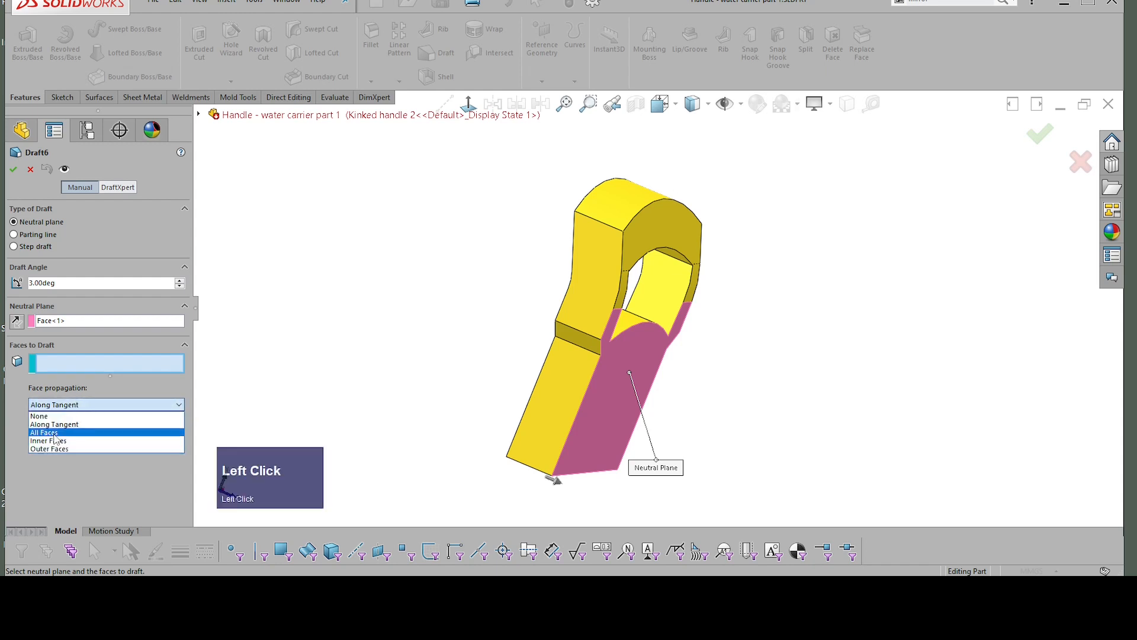
{"action": "left_click", "coordinate": [83, 433]}
Step: Exclude the two curved fillet faces on either side of the grip opening from the draft
{"action": "scroll", "coordinate": [744, 277], "scroll_direction": "up", "scroll_amount": 5}
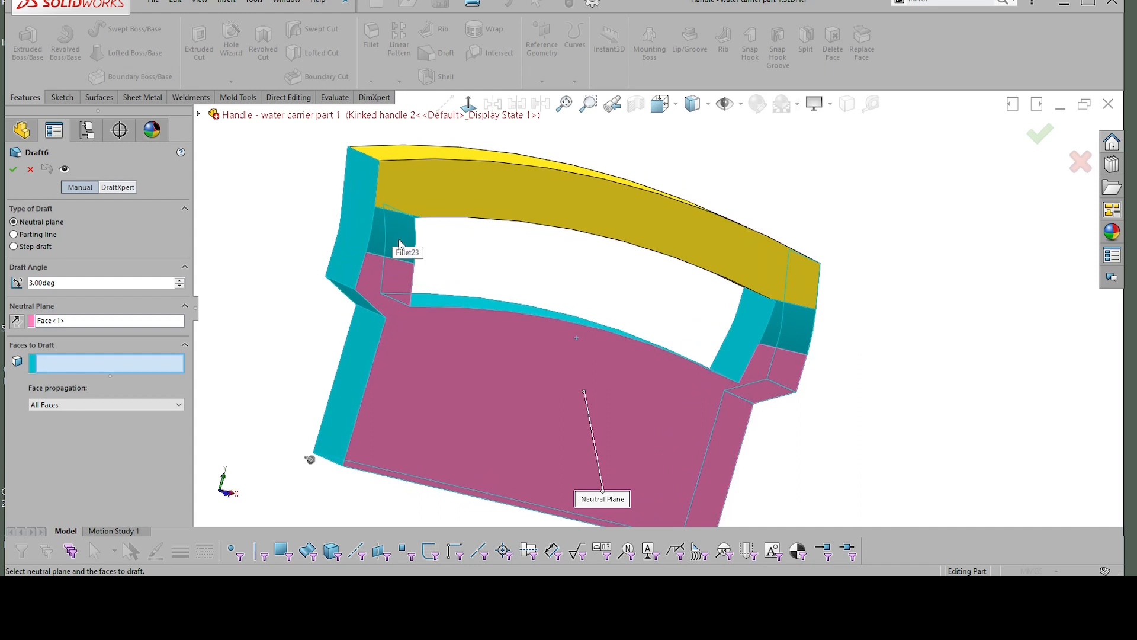
{"action": "scroll", "coordinate": [401, 240], "scroll_direction": "up", "scroll_amount": 1}
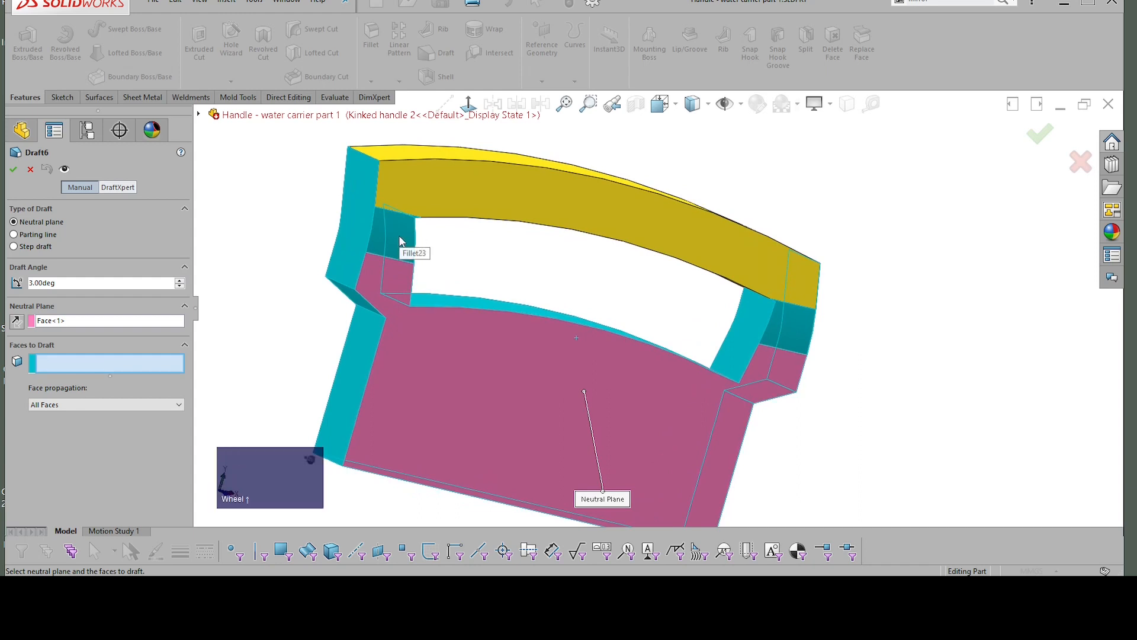
{"action": "left_click", "coordinate": [398, 236], "text": "shift"}
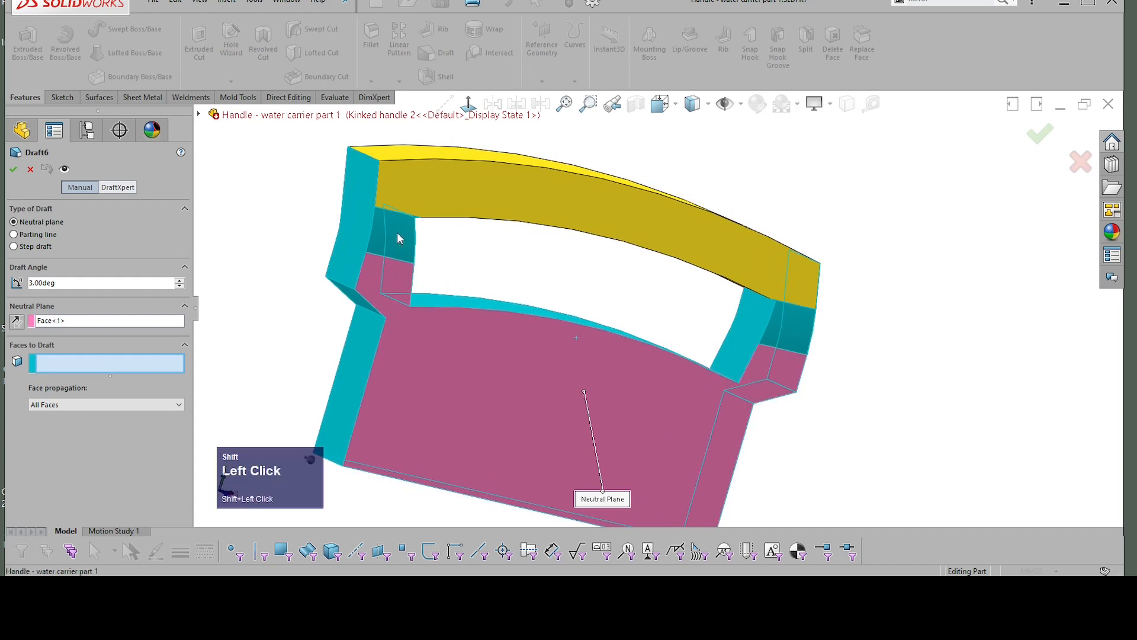
{"action": "left_click", "coordinate": [794, 327], "text": "shift"}
{"action": "middle_click_drag", "start_coordinate": [881, 304], "coordinate": [571, 267]}
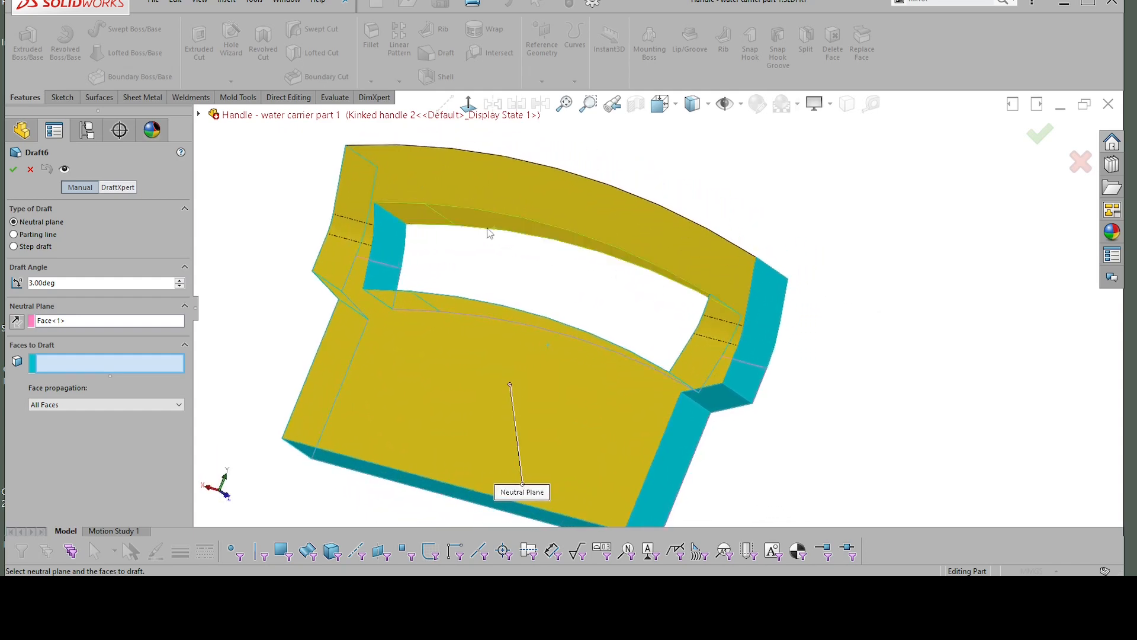
Step: Add the opening's upper inner wall and the handle's curved outer top wall to the faces to draft
{"action": "left_click", "coordinate": [484, 222]}
{"action": "middle_click_drag", "start_coordinate": [716, 202], "coordinate": [568, 298]}
{"action": "left_click", "coordinate": [491, 231]}
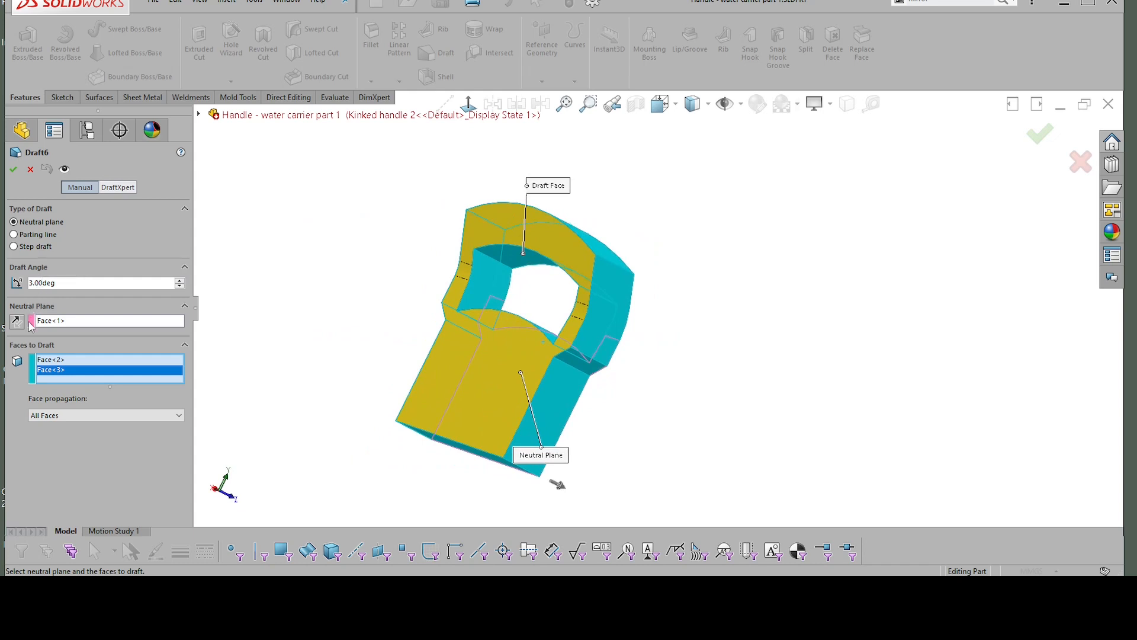
Step: Reverse the draft direction and apply the draft
{"action": "scroll", "coordinate": [619, 446], "scroll_direction": "up", "scroll_amount": 2}
{"action": "middle_click_drag", "start_coordinate": [560, 485], "coordinate": [452, 386]}
{"action": "left_click", "coordinate": [457, 358]}
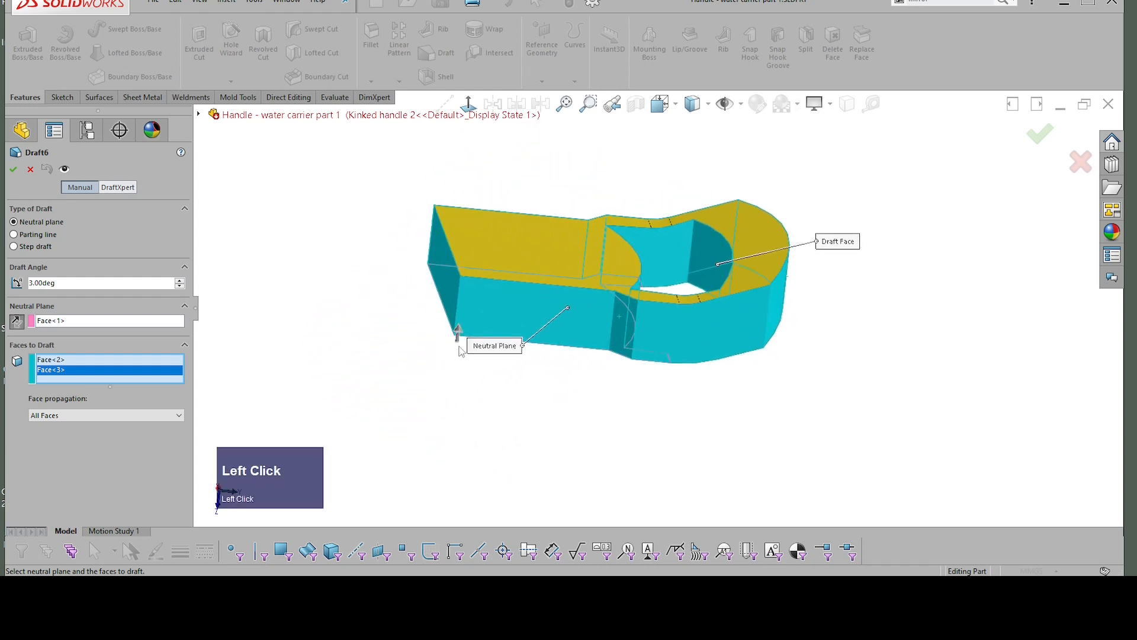
{"action": "middle_click_drag", "start_coordinate": [458, 260], "coordinate": [487, 244]}
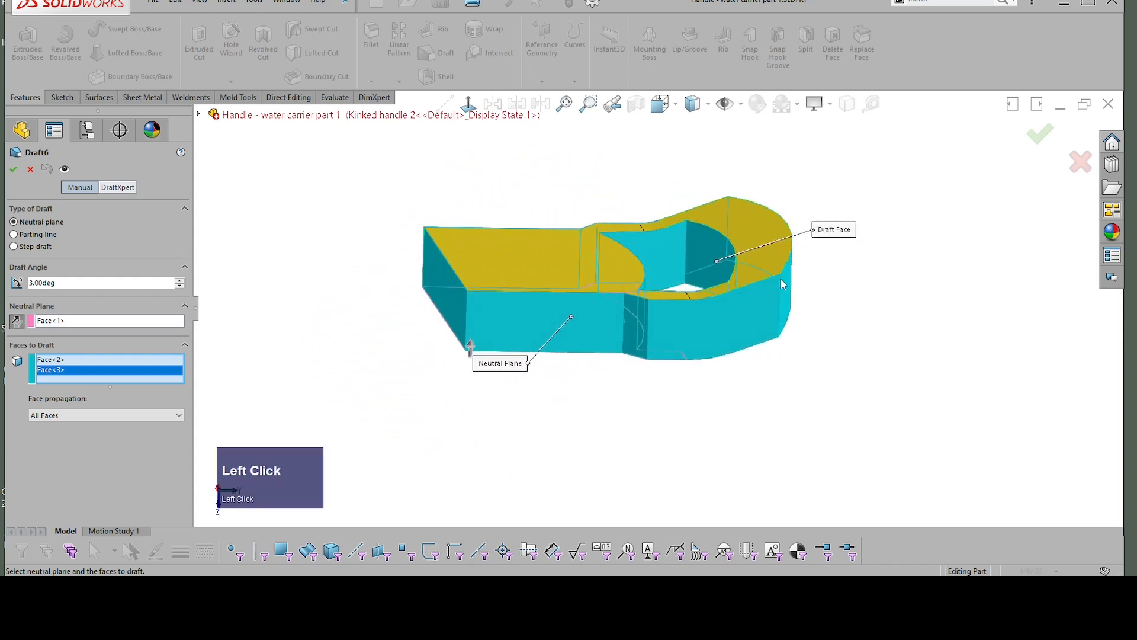
{"action": "left_click", "coordinate": [1041, 135]}
Step: Section the handle along the Right Plane, examine the drafted walls, and close the section setup
{"action": "middle_click_drag", "start_coordinate": [614, 203], "coordinate": [604, 159]}
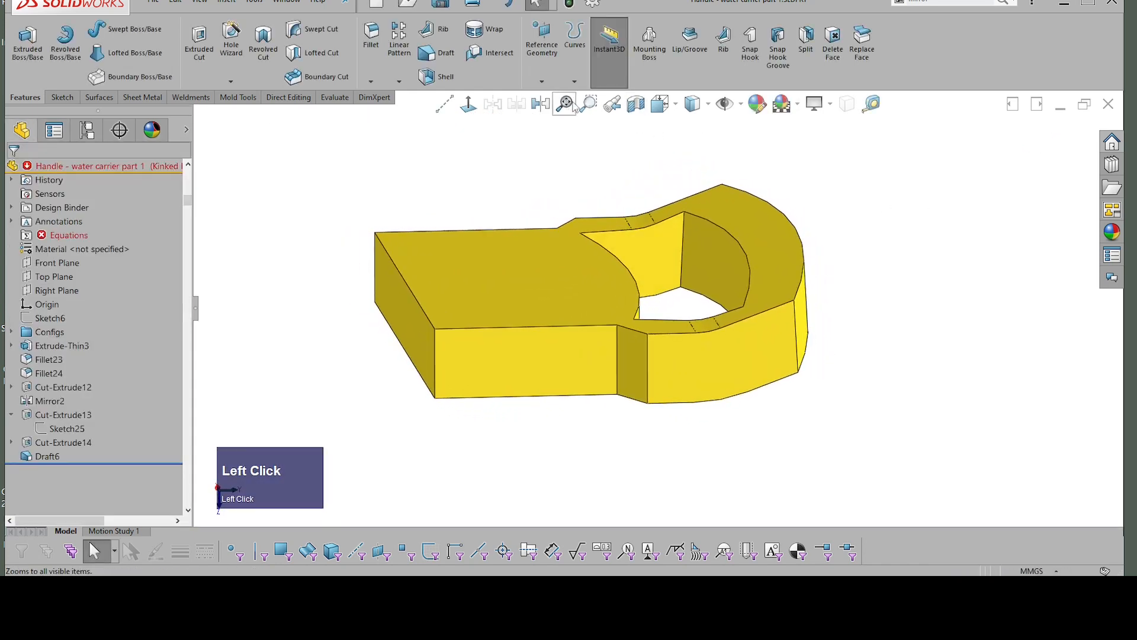
{"action": "left_click", "coordinate": [636, 104]}
{"action": "middle_click_drag", "start_coordinate": [629, 195], "coordinate": [791, 264]}
{"action": "scroll", "coordinate": [791, 264], "scroll_direction": "down", "scroll_amount": 4}
{"action": "middle_click_drag", "start_coordinate": [802, 204], "coordinate": [801, 191]}
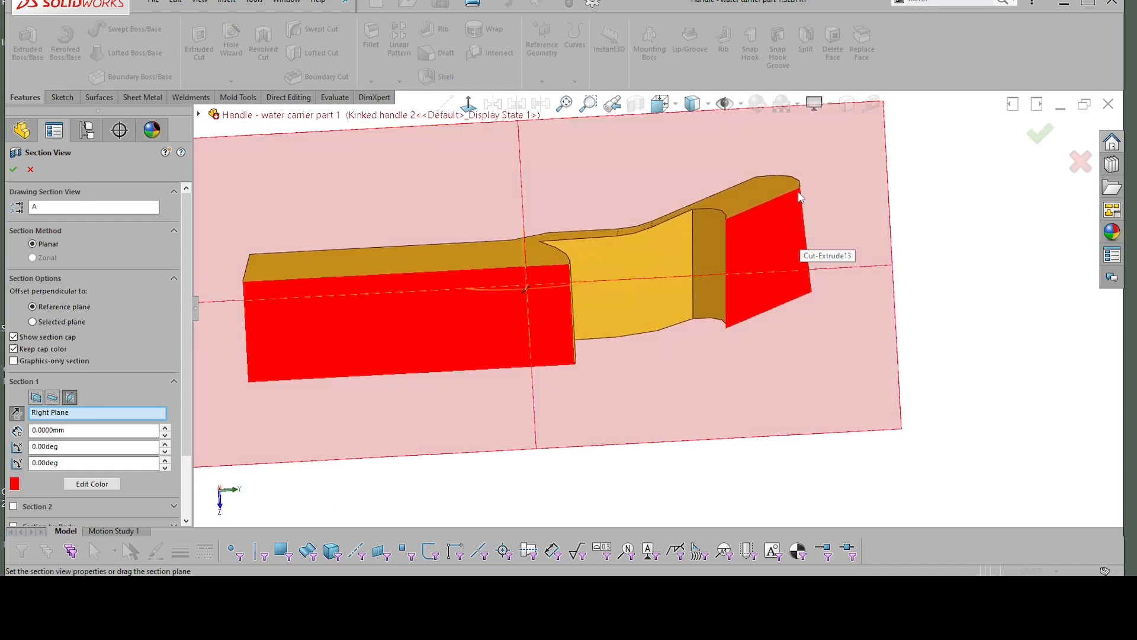
{"action": "middle_click_drag", "start_coordinate": [794, 232], "coordinate": [789, 223]}
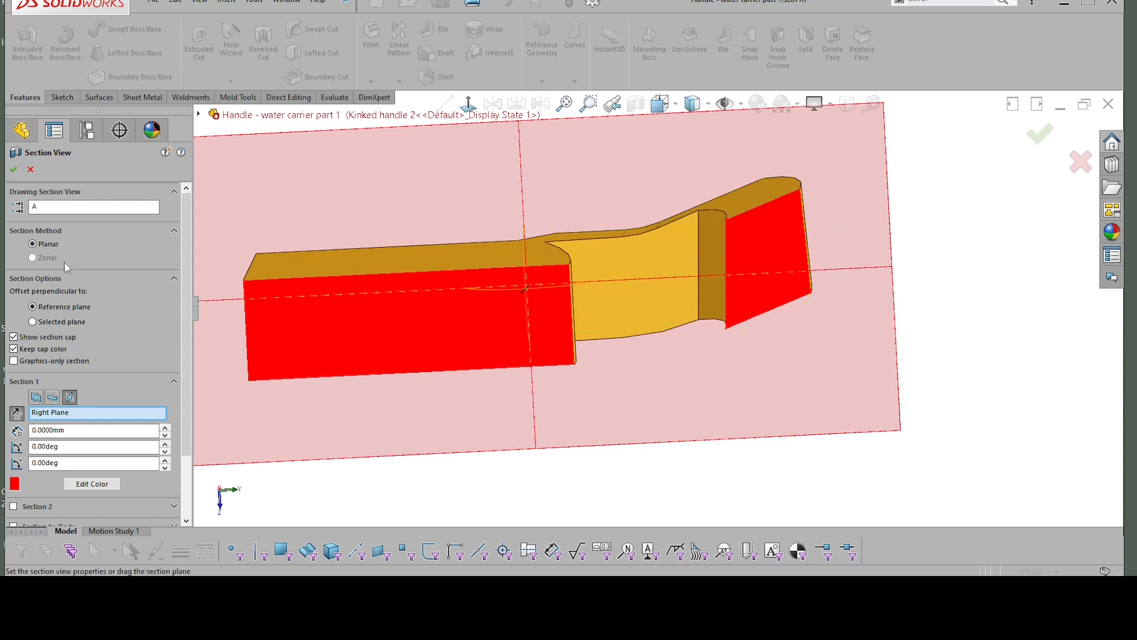
{"action": "left_click", "coordinate": [14, 171]}
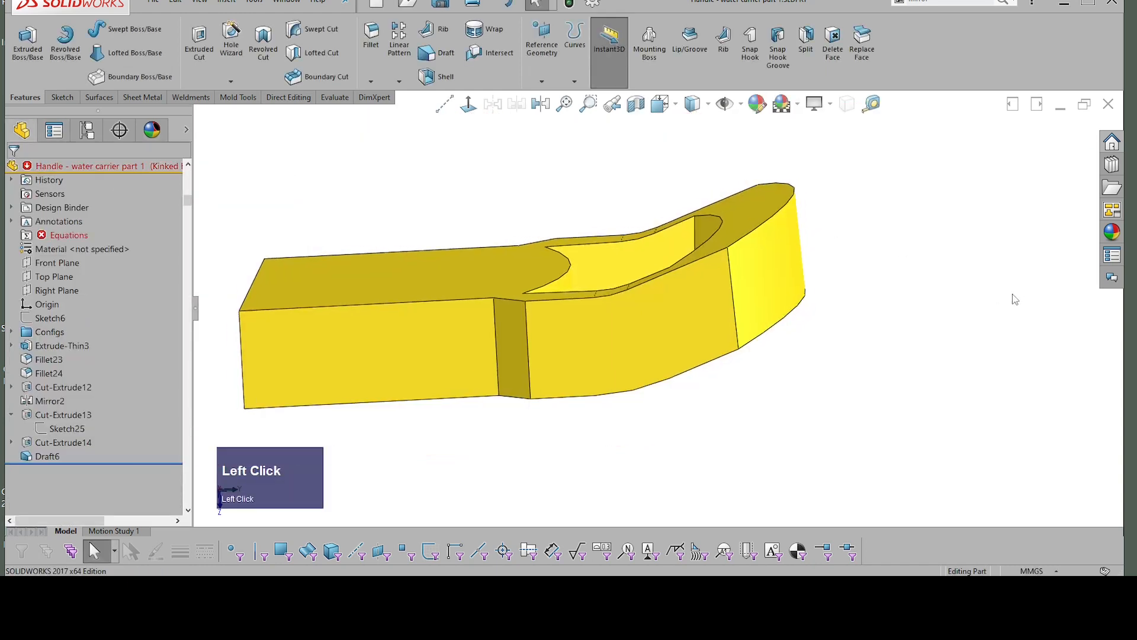
Step: Start a fillet on the handle's outer corner edge and add the 11 edges connected to its start virtual face
{"action": "middle_click_drag", "start_coordinate": [799, 317], "coordinate": [811, 246]}
{"action": "left_click", "coordinate": [810, 246]}
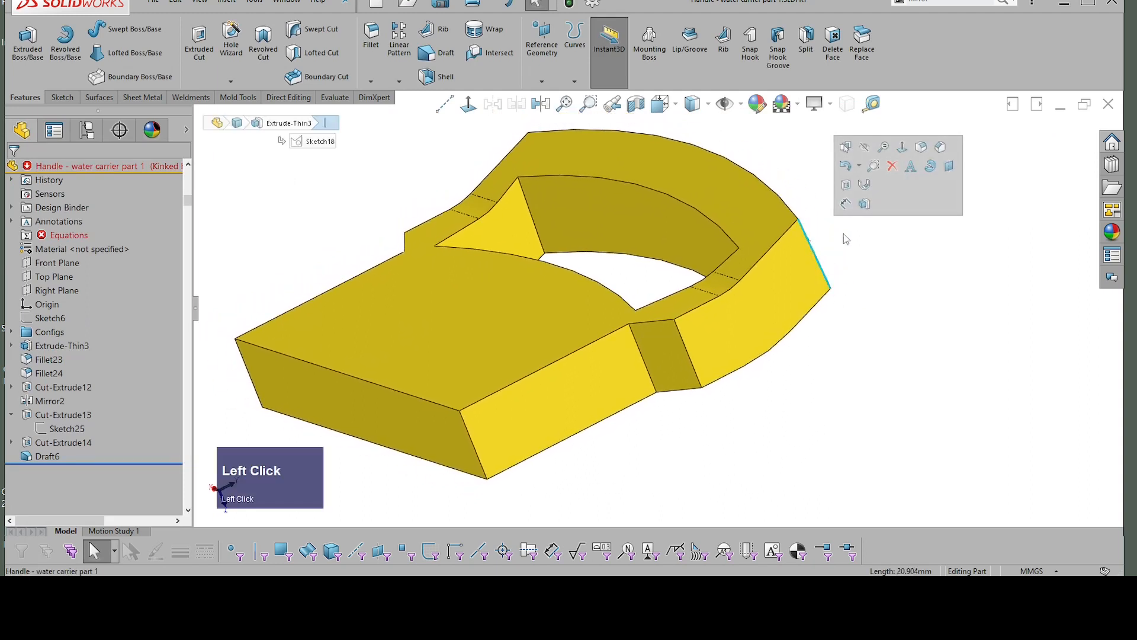
{"action": "left_click", "coordinate": [922, 147]}
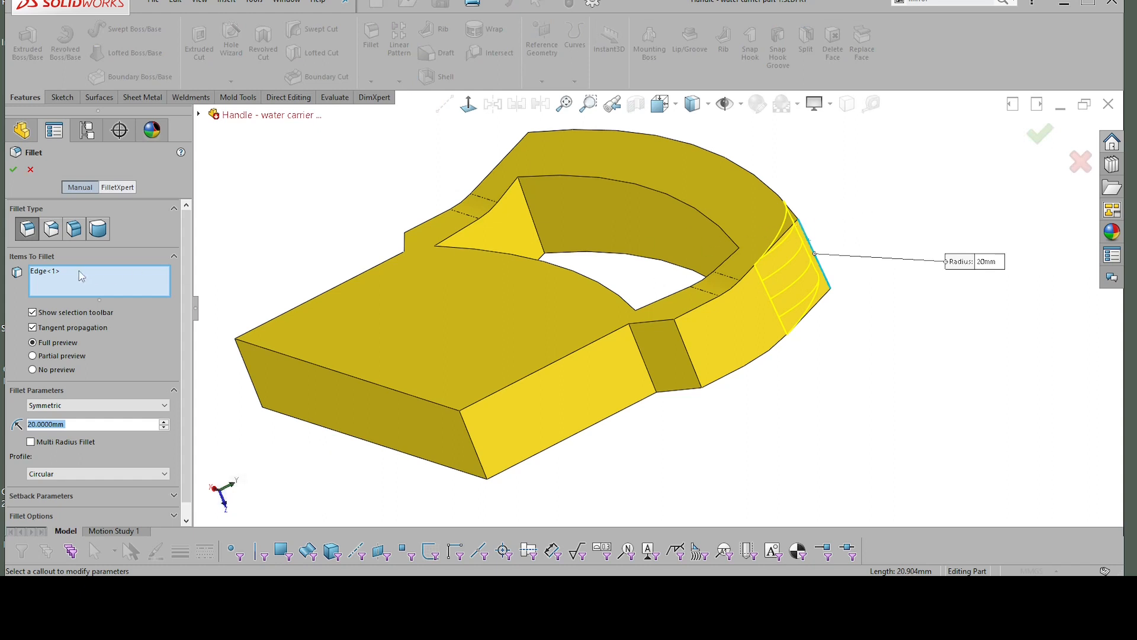
{"action": "left_click", "coordinate": [48, 276]}
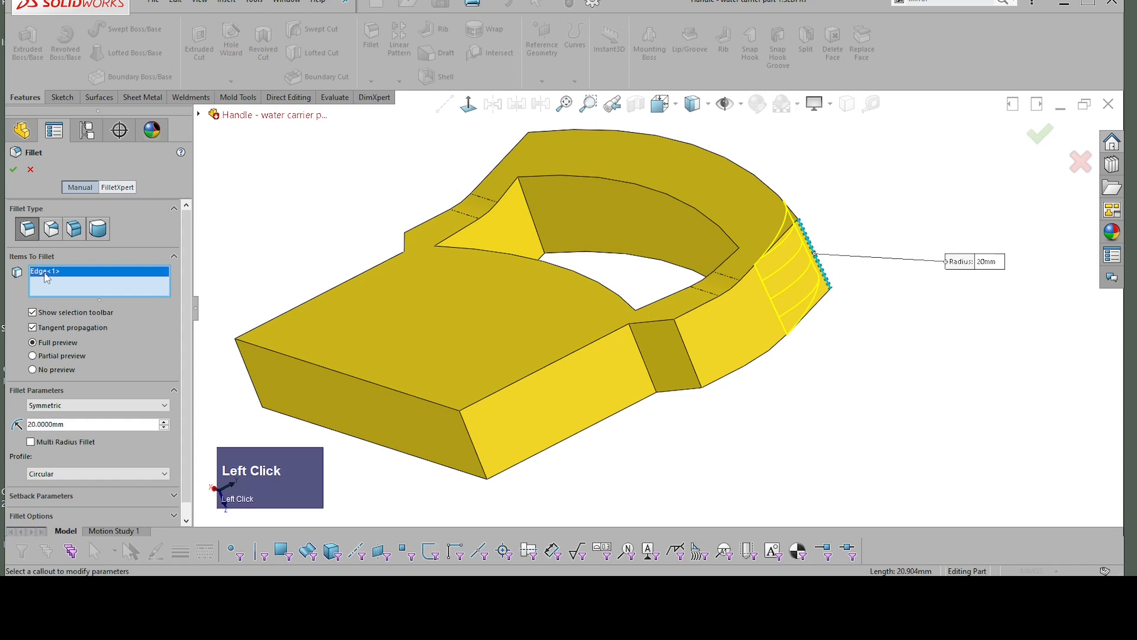
{"action": "key", "text": "Delete"}
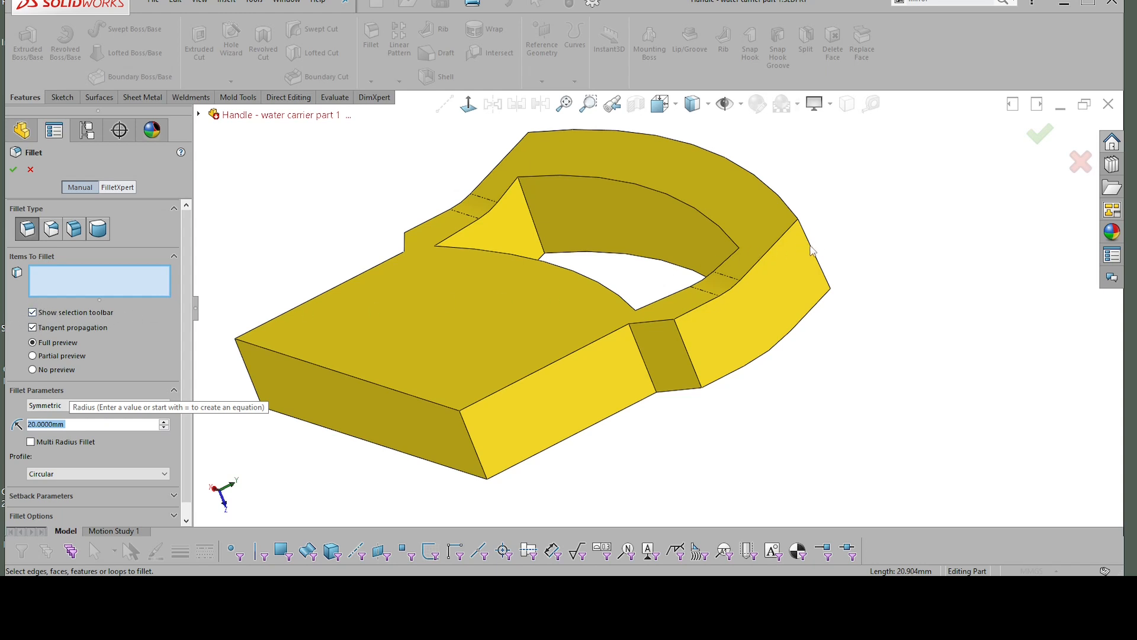
{"action": "left_click", "coordinate": [812, 250]}
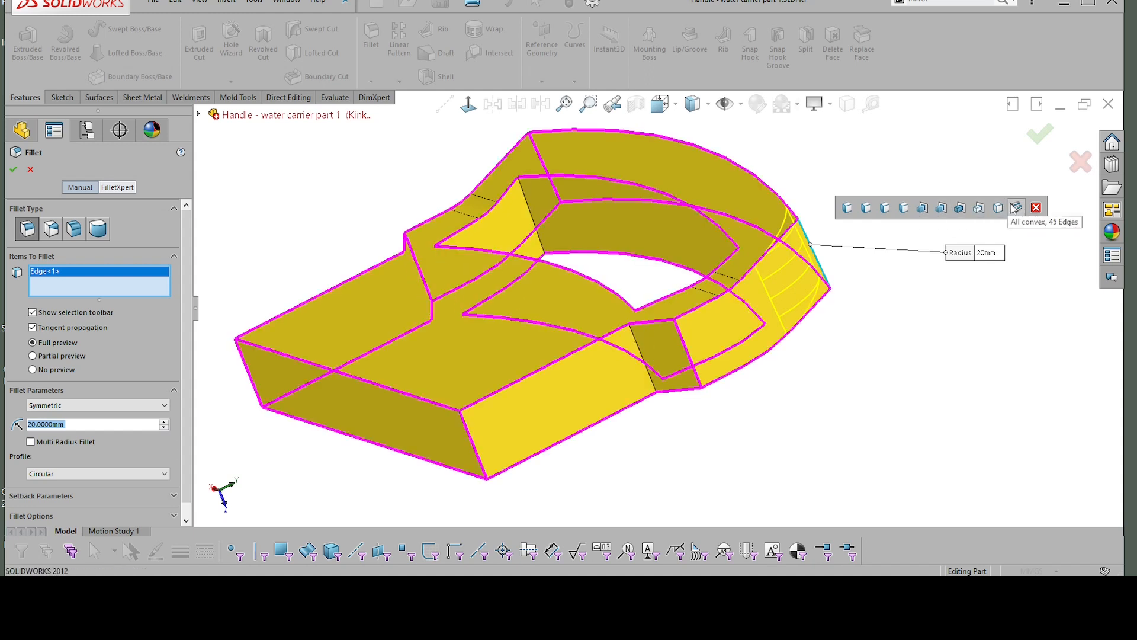
{"action": "left_click", "coordinate": [905, 207]}
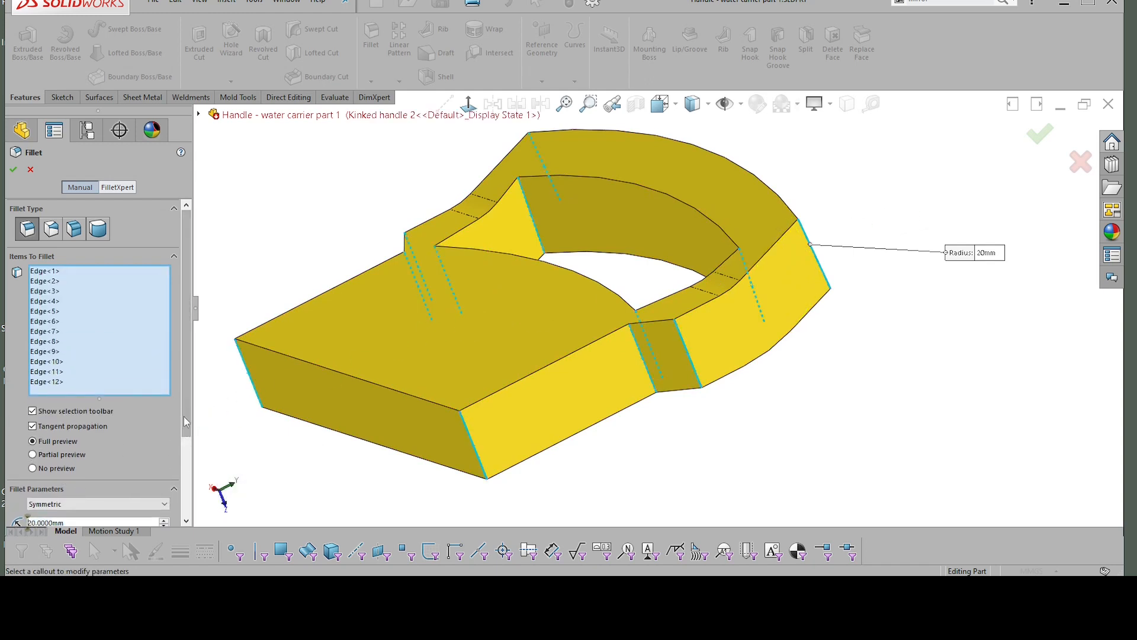
Step: Set the fillet radius for the selected corner edges to 10 mm and apply the fillet
{"action": "left_click_drag", "start_coordinate": [185, 421], "coordinate": [185, 479]}
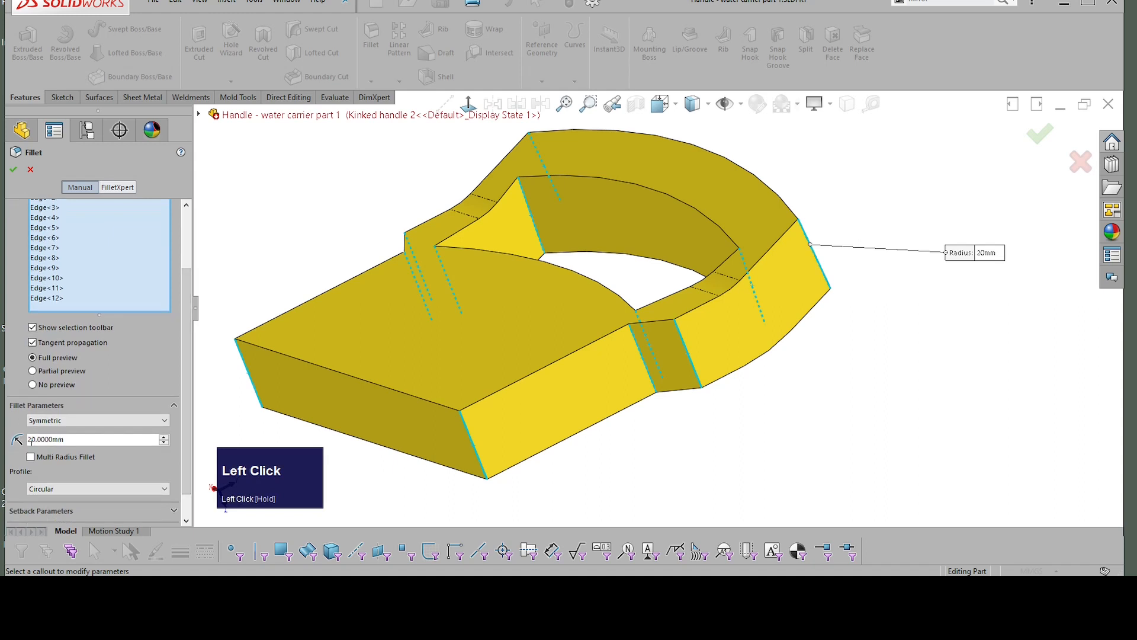
{"action": "left_click", "coordinate": [32, 442]}
{"action": "key", "text": "BackSpace"}
{"action": "type", "text": "1"}
{"action": "key", "text": "Return"}
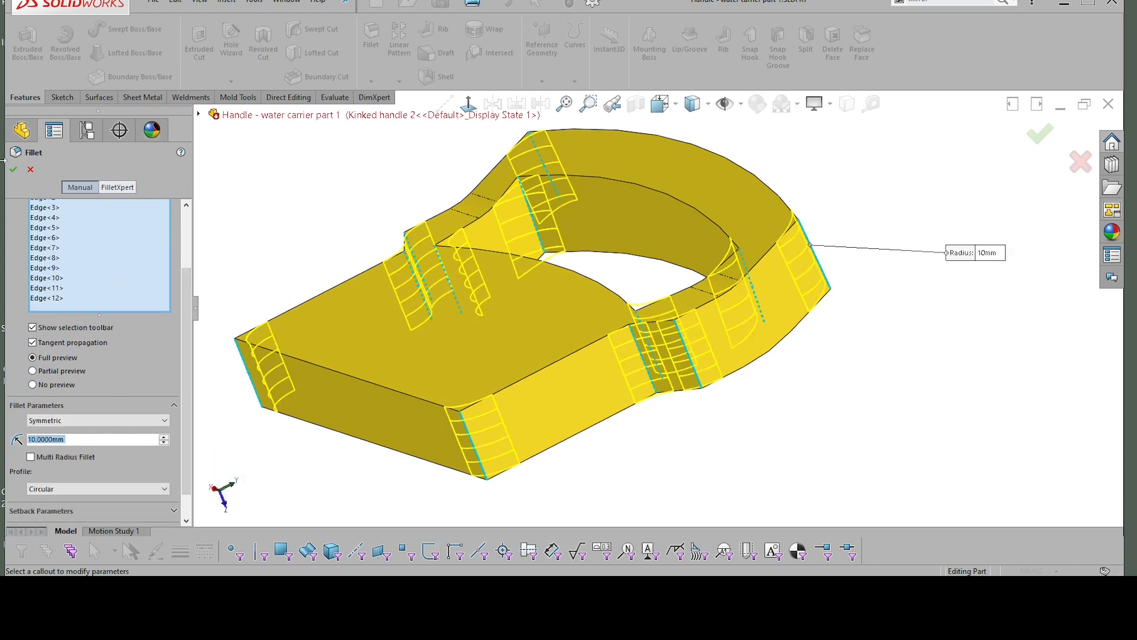
{"action": "left_click", "coordinate": [14, 171]}
Step: Set the 8 mm offset dimension of the side shoulder cut below the grip opening to 4 mm
{"action": "scroll", "coordinate": [869, 289], "scroll_direction": "down", "scroll_amount": 5}
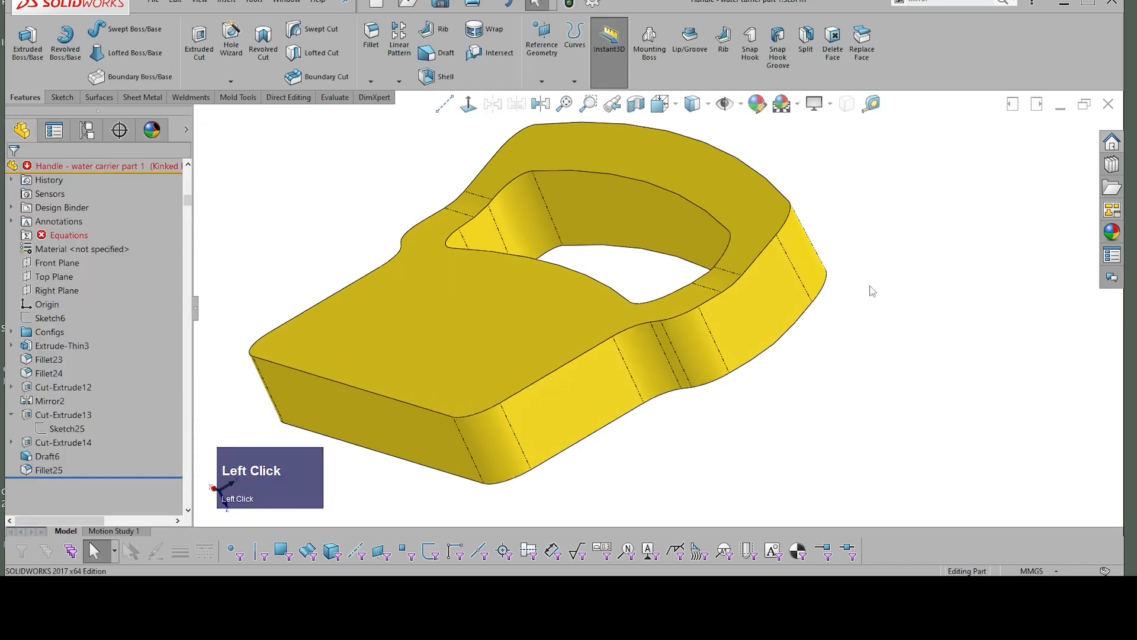
{"action": "mouse_move", "coordinate": [870, 286]}
{"action": "middle_mouse_down"}
{"action": "mouse_move", "coordinate": [883, 266]}
{"action": "mouse_move", "coordinate": [840, 240]}
{"action": "mouse_move", "coordinate": [894, 246]}
{"action": "mouse_move", "coordinate": [892, 281]}
{"action": "mouse_move", "coordinate": [840, 375]}
{"action": "mouse_move", "coordinate": [795, 400]}
{"action": "middle_mouse_up"}
{"action": "left_click", "coordinate": [795, 399]}
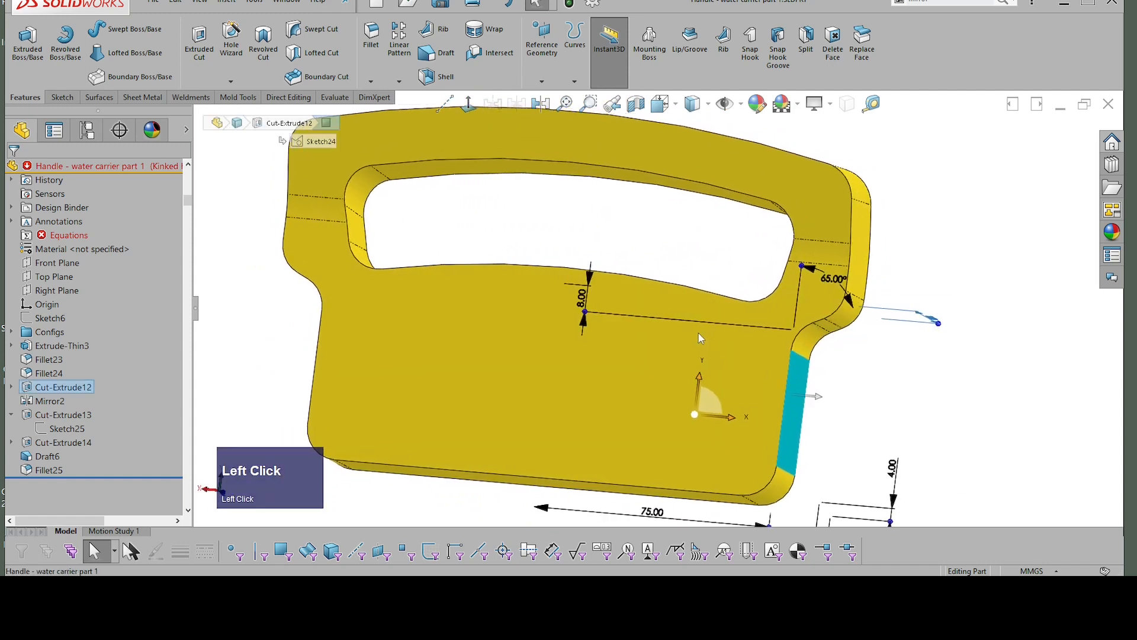
{"action": "middle_click_drag", "start_coordinate": [699, 333], "coordinate": [608, 309]}
{"action": "left_click", "coordinate": [570, 301]}
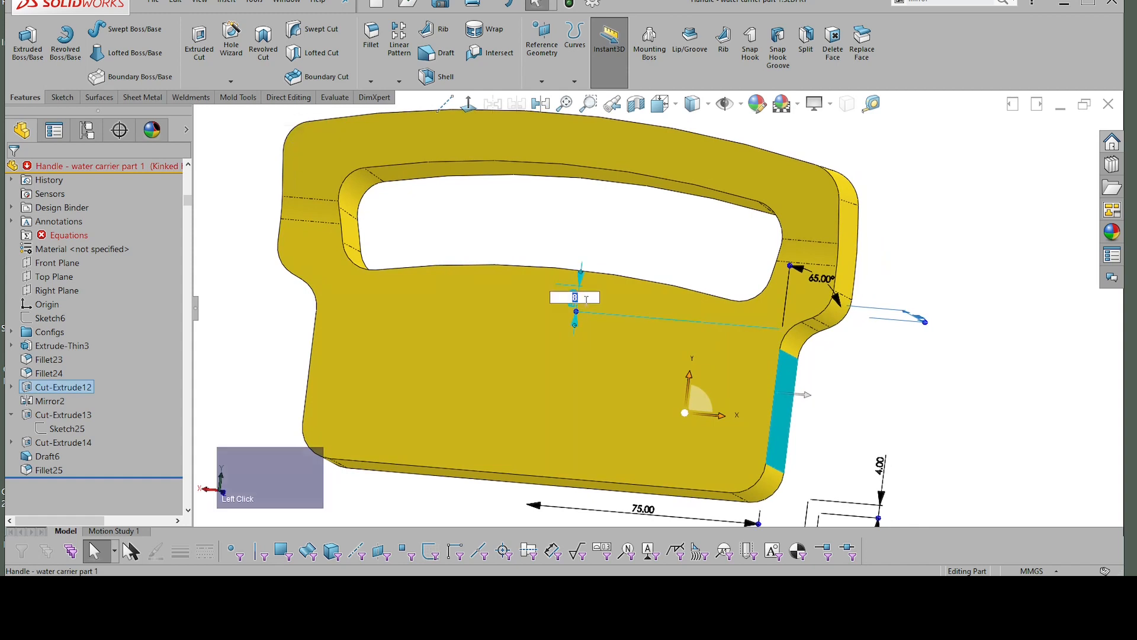
{"action": "key", "text": "Return"}
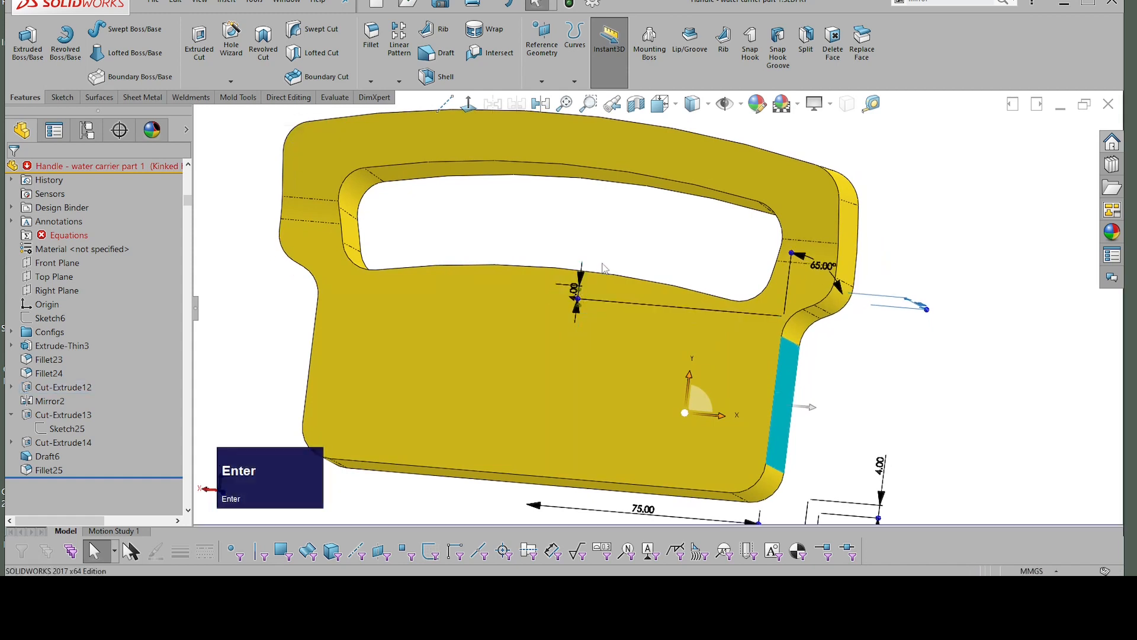
Step: Reselect the side shoulder cut's wall and pull the handle of its 4 mm offset dimension away from the grip opening
{"action": "left_click", "coordinate": [782, 389]}
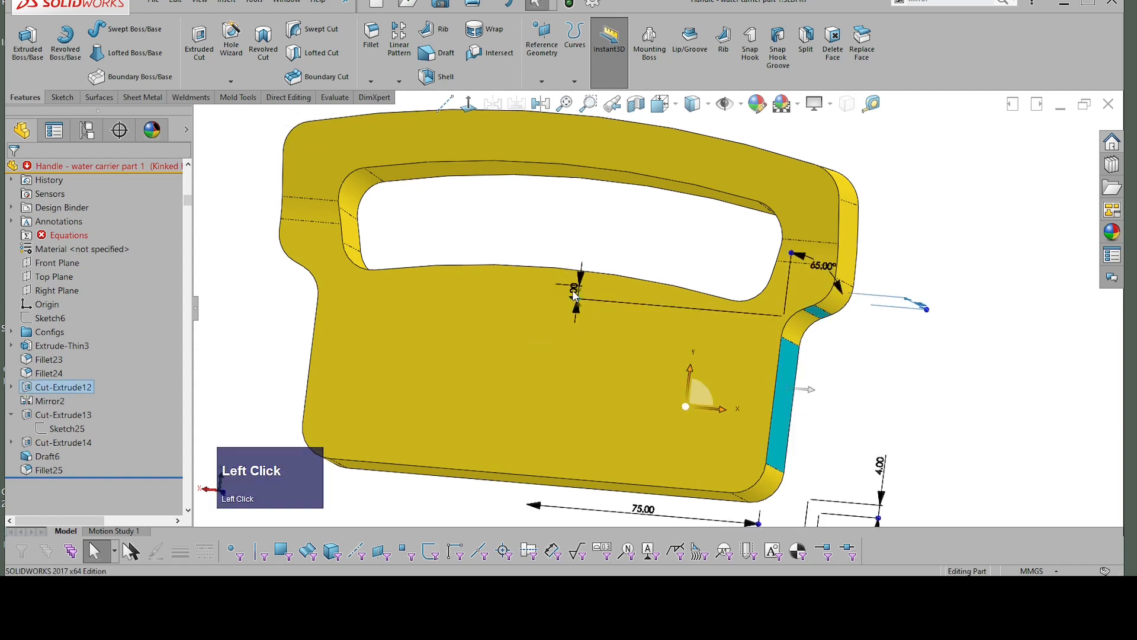
{"action": "scroll", "coordinate": [579, 295], "scroll_direction": "up", "scroll_amount": 2}
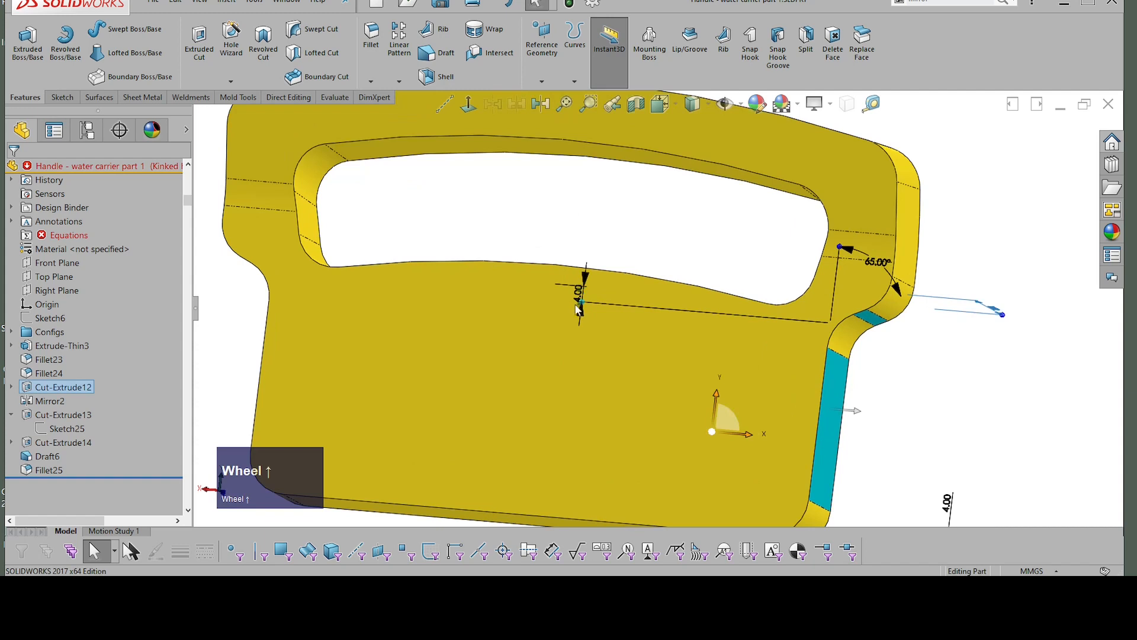
{"action": "left_click_drag", "start_coordinate": [582, 305], "coordinate": [578, 346]}
{"action": "key", "text": "f"}
{"action": "middle_click_drag", "start_coordinate": [938, 261], "coordinate": [754, 248]}
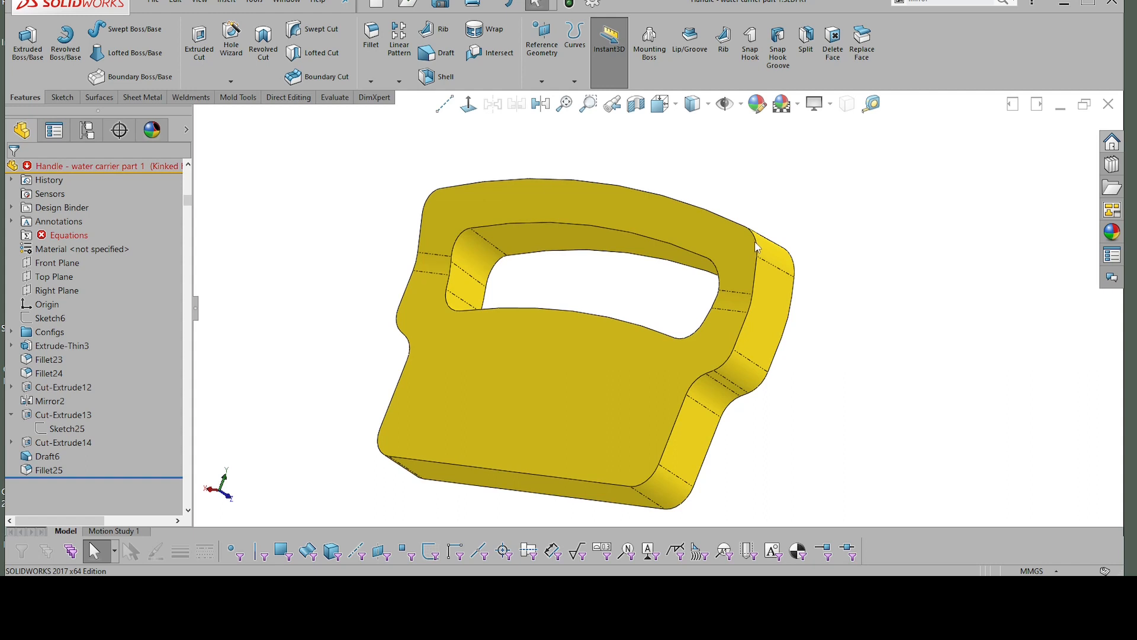
{"action": "mouse_move", "coordinate": [755, 242]}
{"action": "middle_mouse_down"}
{"action": "mouse_move", "coordinate": [771, 237]}
{"action": "mouse_move", "coordinate": [758, 239]}
{"action": "middle_mouse_up"}
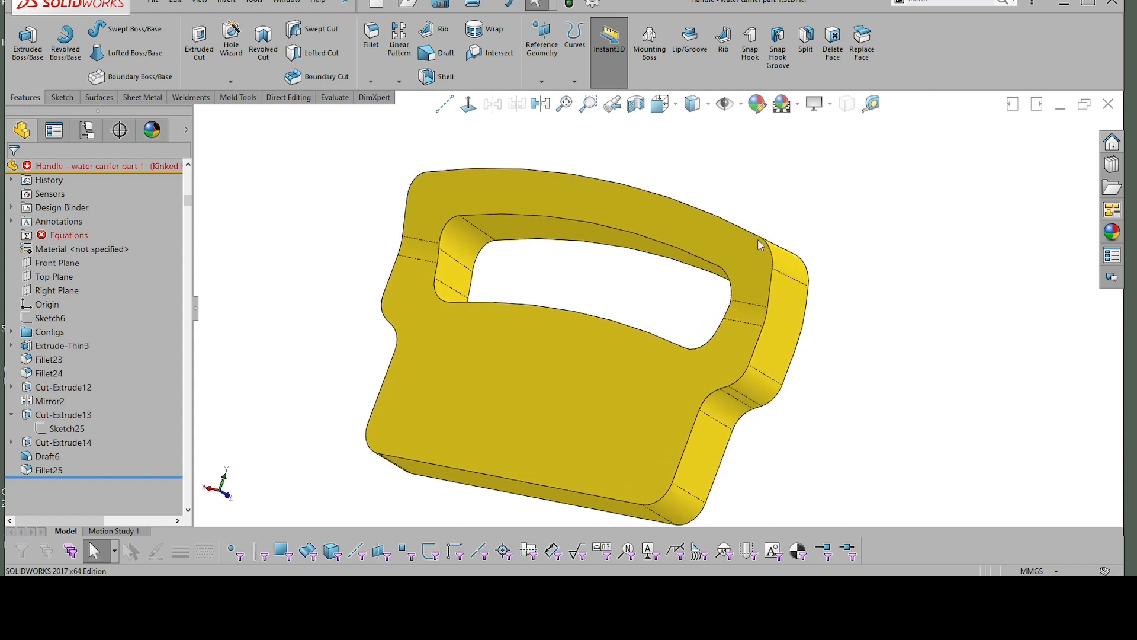
{"action": "left_click", "coordinate": [739, 243]}
{"action": "left_click", "coordinate": [738, 339], "text": "shift"}
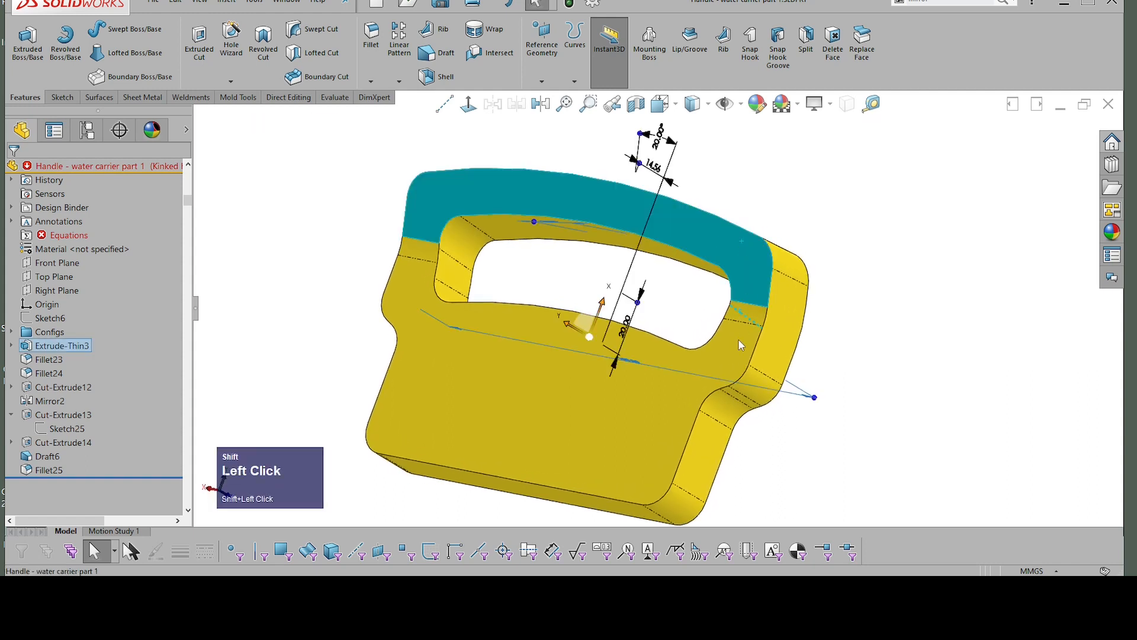
{"action": "left_click", "coordinate": [748, 313], "text": "shift"}
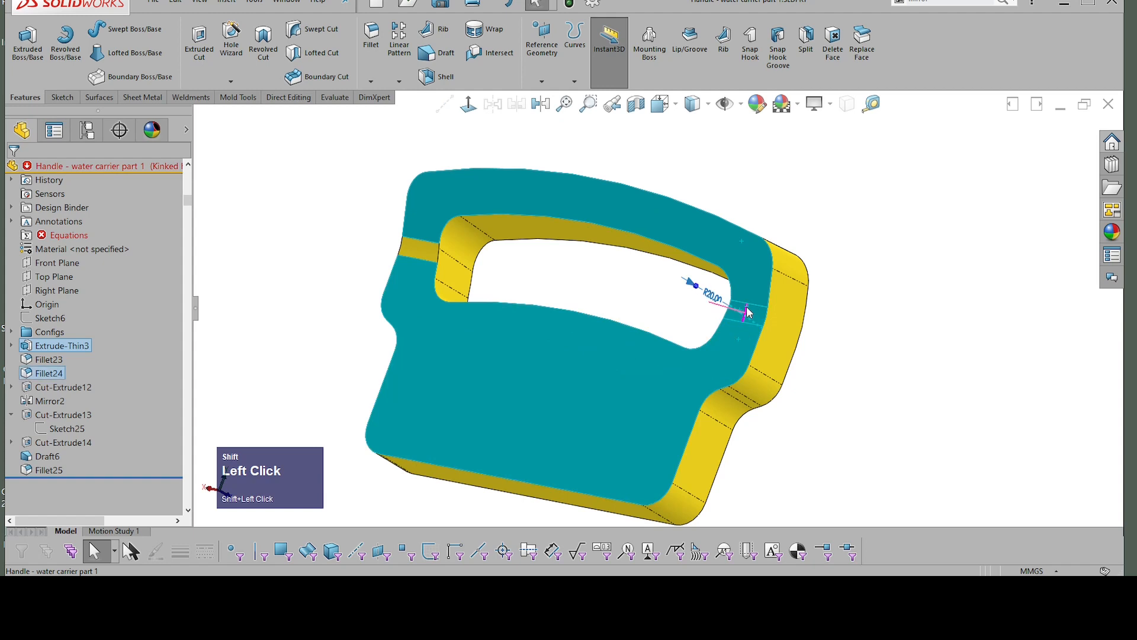
{"action": "left_click", "coordinate": [423, 247], "text": "shift"}
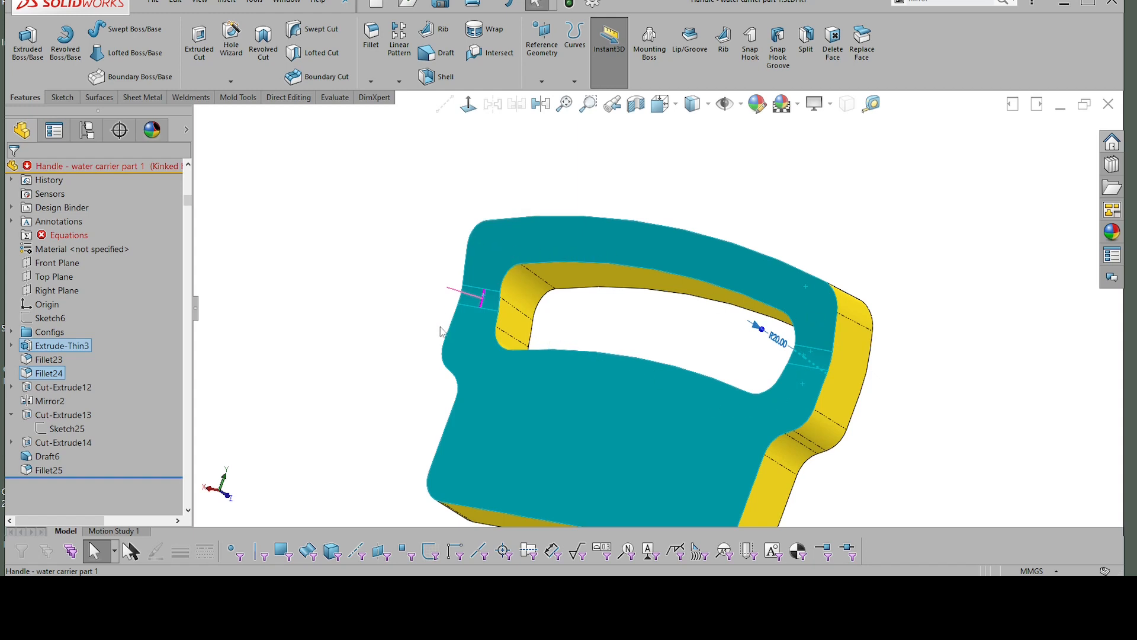
{"action": "left_click", "coordinate": [916, 314]}
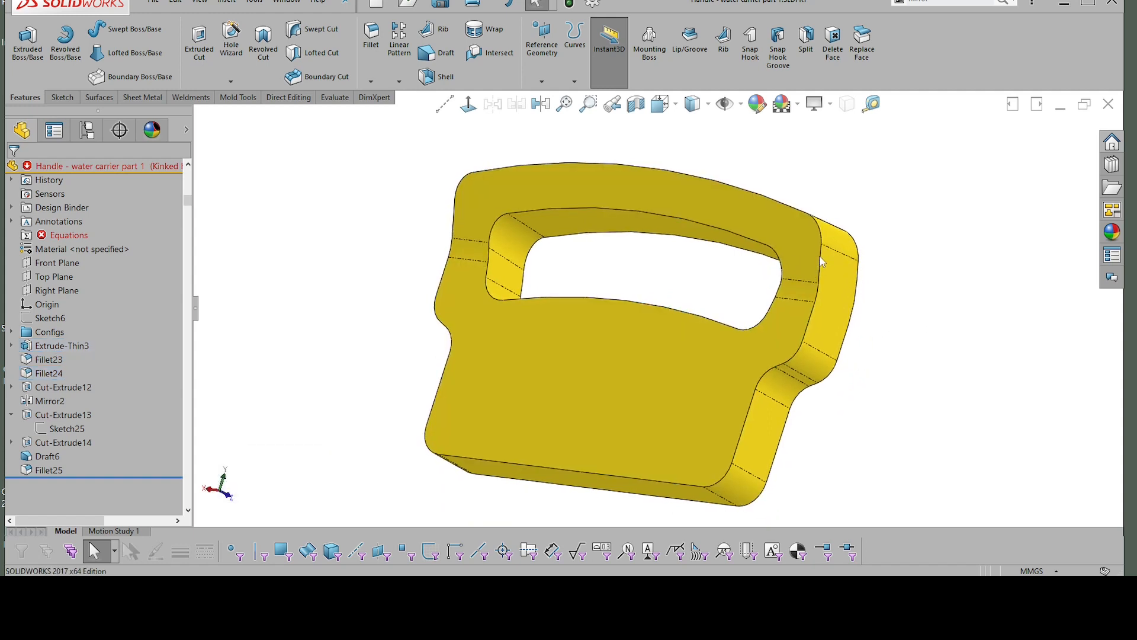
{"action": "left_click", "coordinate": [834, 235]}
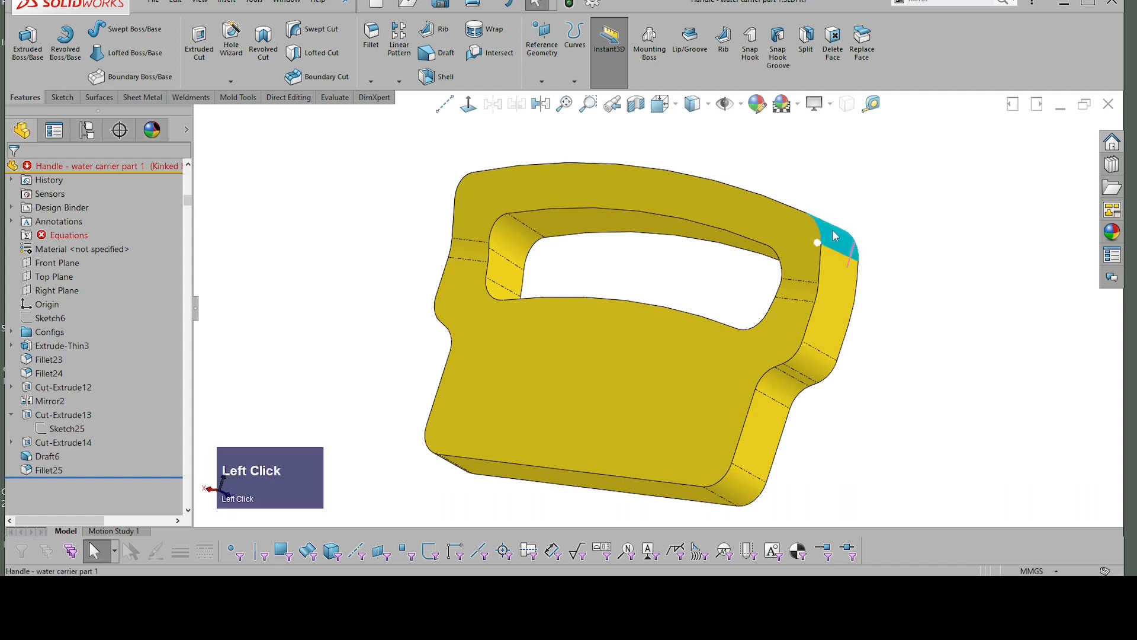
{"action": "left_click", "coordinate": [899, 285]}
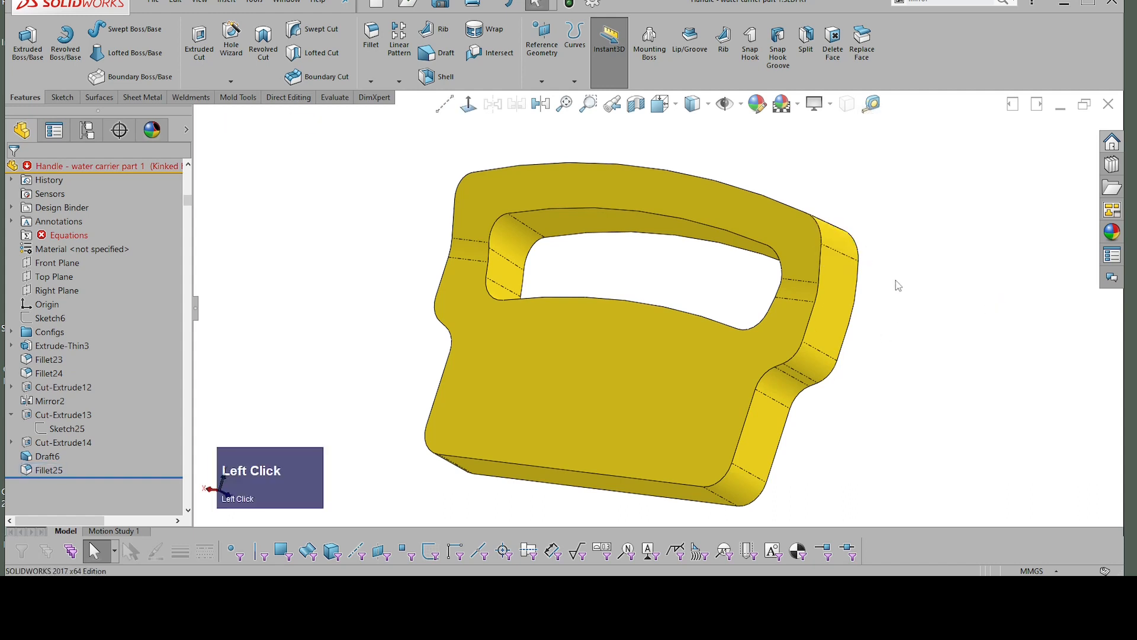
{"action": "left_click", "coordinate": [821, 265]}
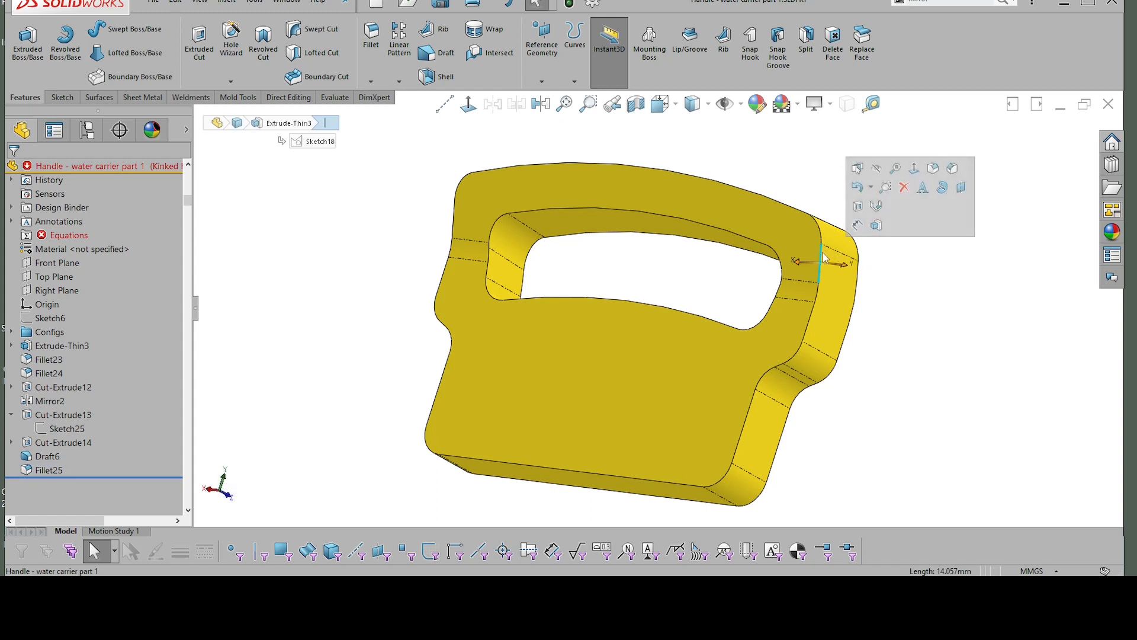
{"action": "left_click", "coordinate": [896, 274]}
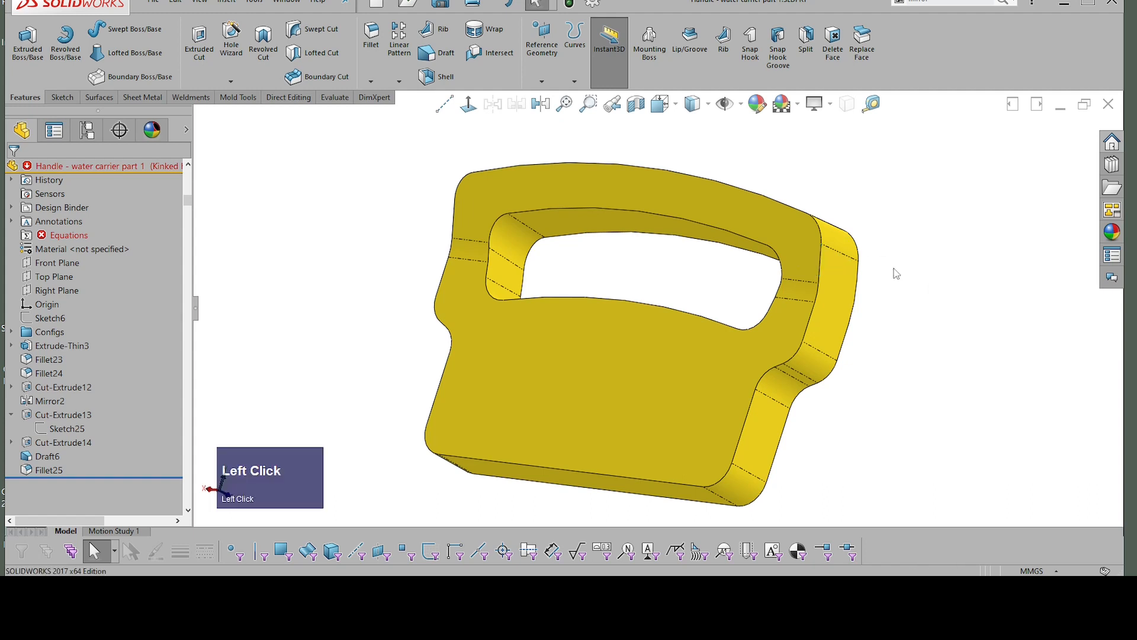
Step: Fillet the outer and grip opening edges of the handle's four front faces with a 2.2 mm radius
{"action": "left_click", "coordinate": [797, 233], "text": "shift"}
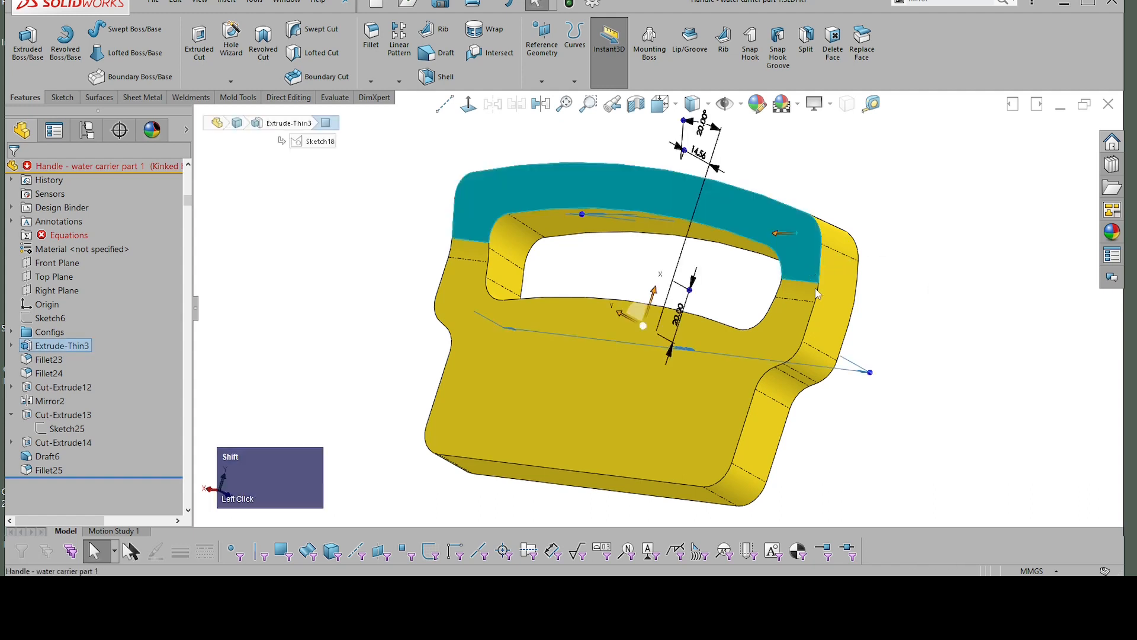
{"action": "left_click", "coordinate": [795, 297], "text": "shift"}
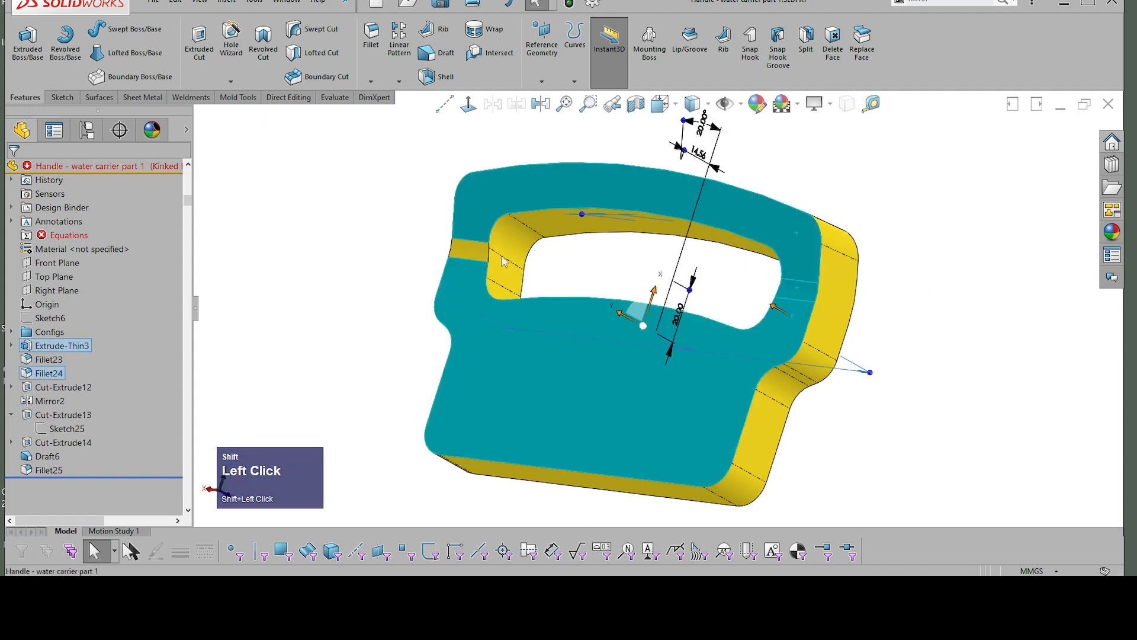
{"action": "left_click", "coordinate": [477, 256], "text": "shift"}
{"action": "right_click", "coordinate": [878, 200]}
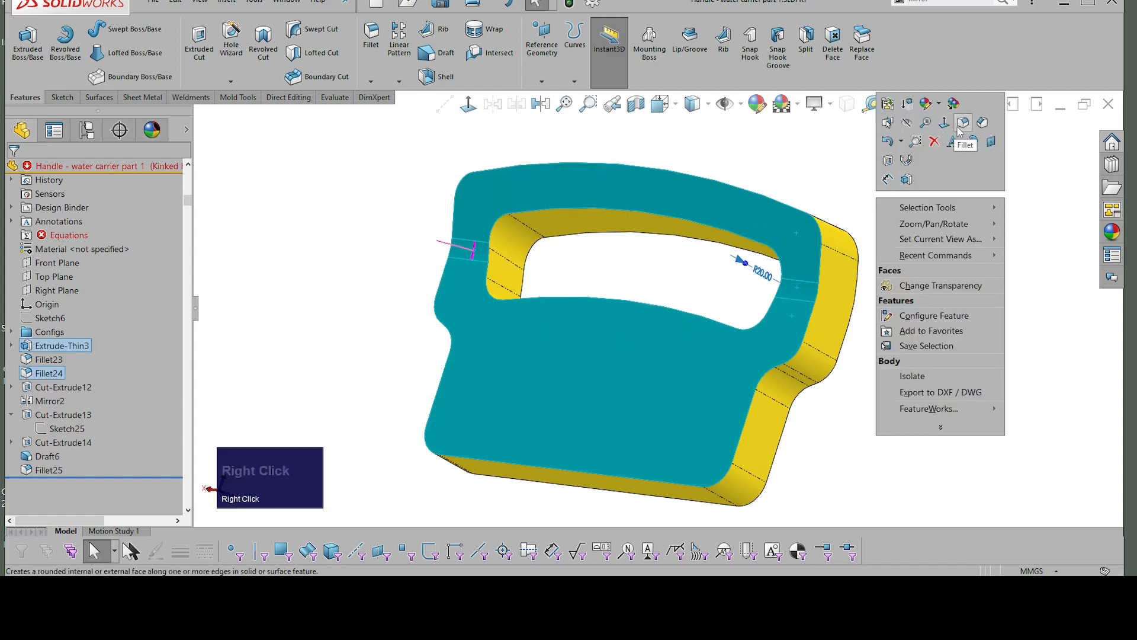
{"action": "left_click", "coordinate": [784, 244]}
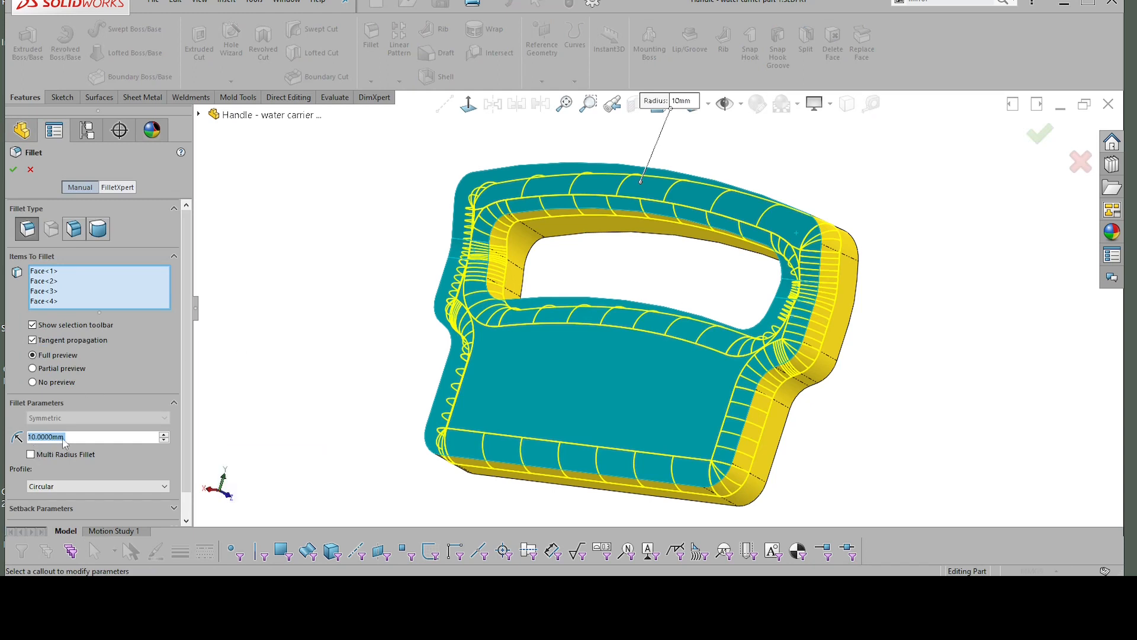
{"action": "type", "text": "2.2"}
{"action": "key", "text": "Return"}
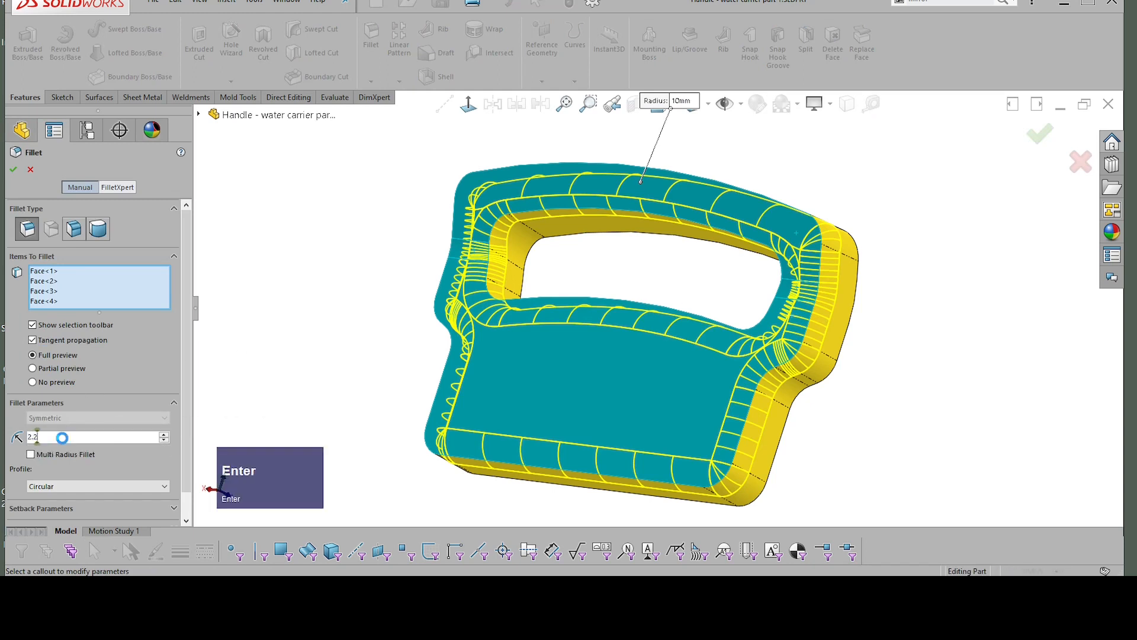
{"action": "middle_click_drag", "start_coordinate": [640, 284], "coordinate": [677, 283]}
{"action": "left_click", "coordinate": [14, 171]}
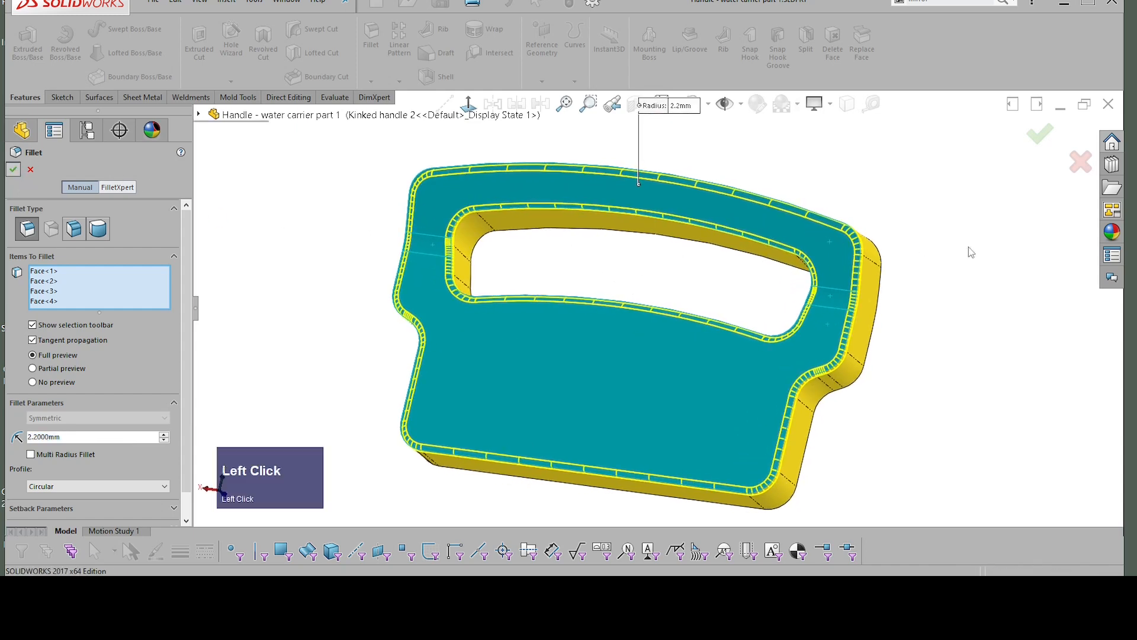
Step: Shell the handle with a 1.8 mm wall thickness, removing the four faces on its back side
{"action": "middle_click_drag", "start_coordinate": [845, 268], "coordinate": [741, 314]}
{"action": "middle_click_drag", "start_coordinate": [638, 404], "coordinate": [650, 357]}
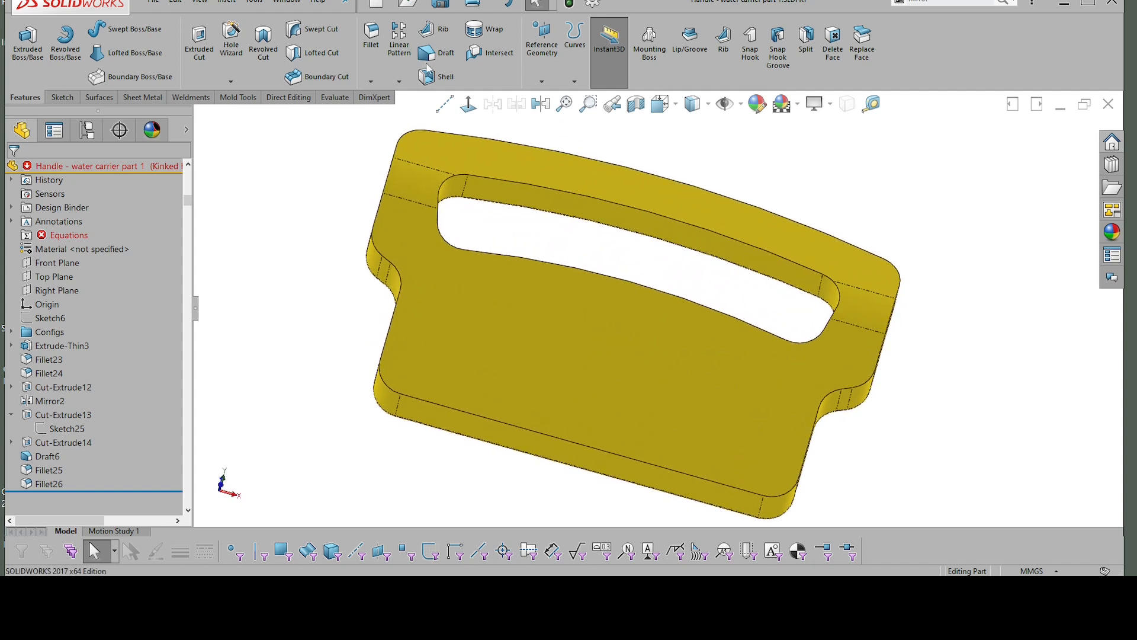
{"action": "left_click", "coordinate": [442, 77]}
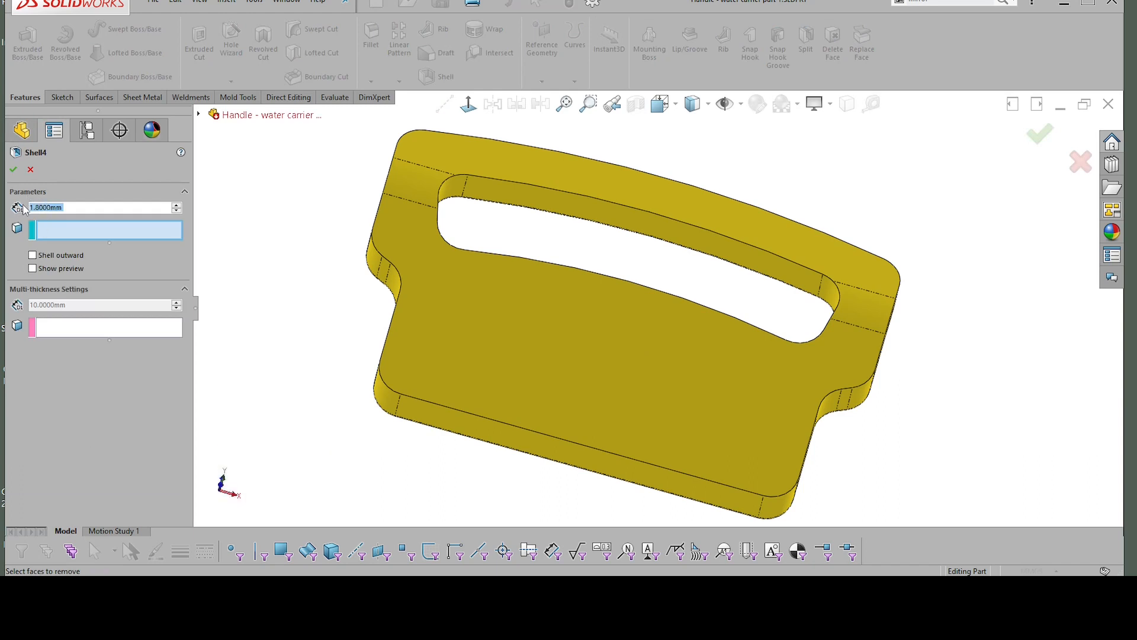
{"action": "left_click", "coordinate": [535, 339]}
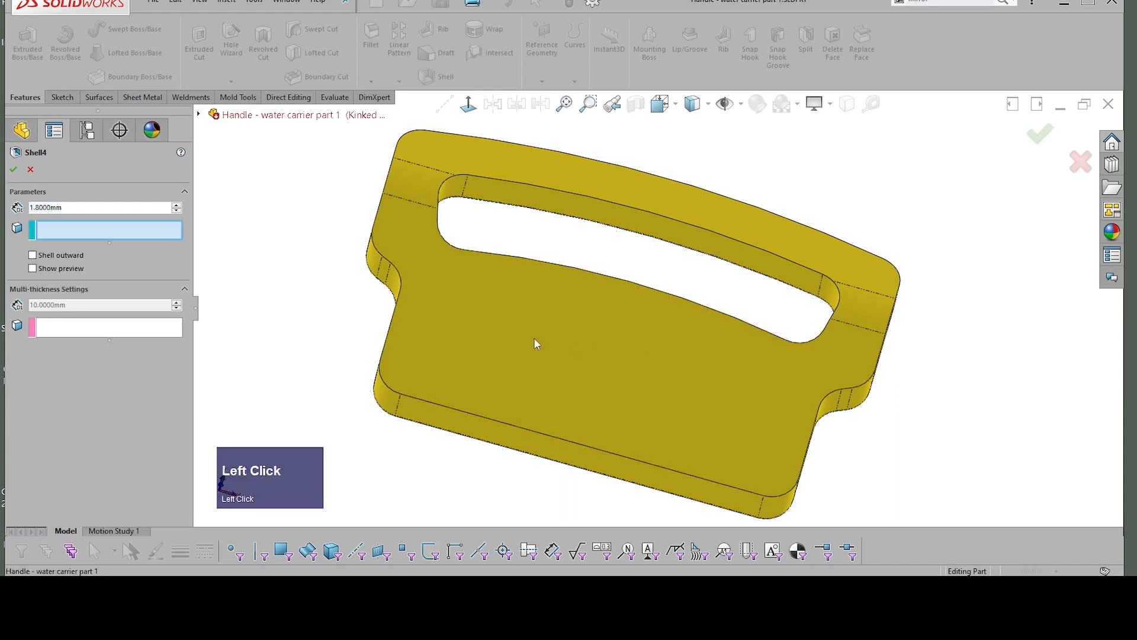
{"action": "left_click", "coordinate": [422, 189]}
{"action": "left_click", "coordinate": [445, 157]}
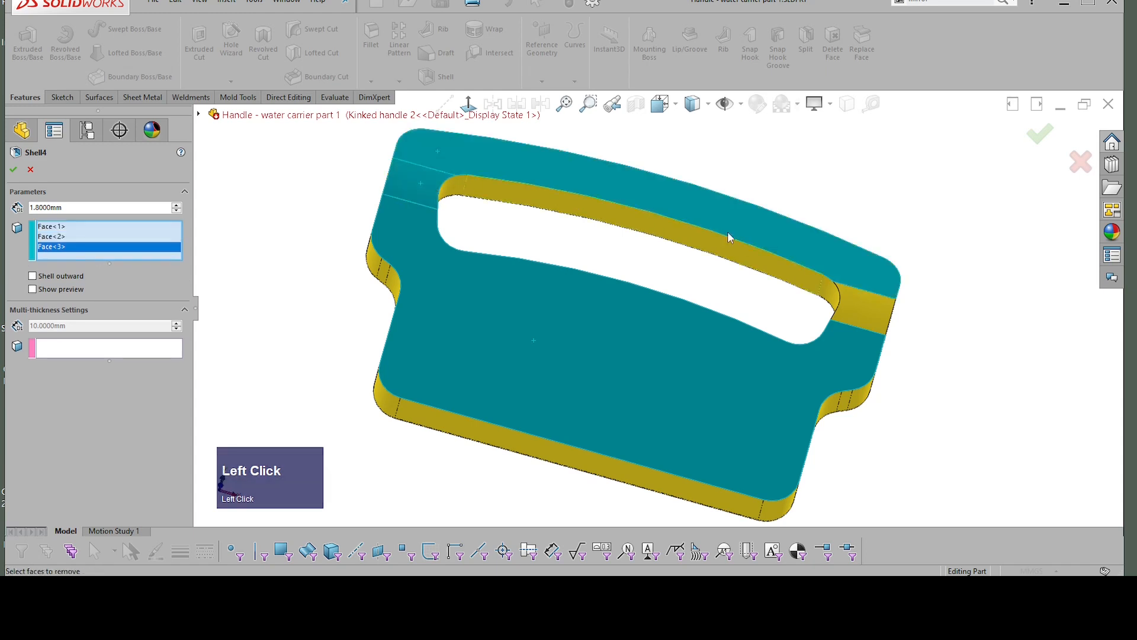
{"action": "middle_click_drag", "start_coordinate": [728, 232], "coordinate": [836, 299]}
{"action": "left_click", "coordinate": [840, 303]}
{"action": "middle_click_drag", "start_coordinate": [932, 315], "coordinate": [620, 202]}
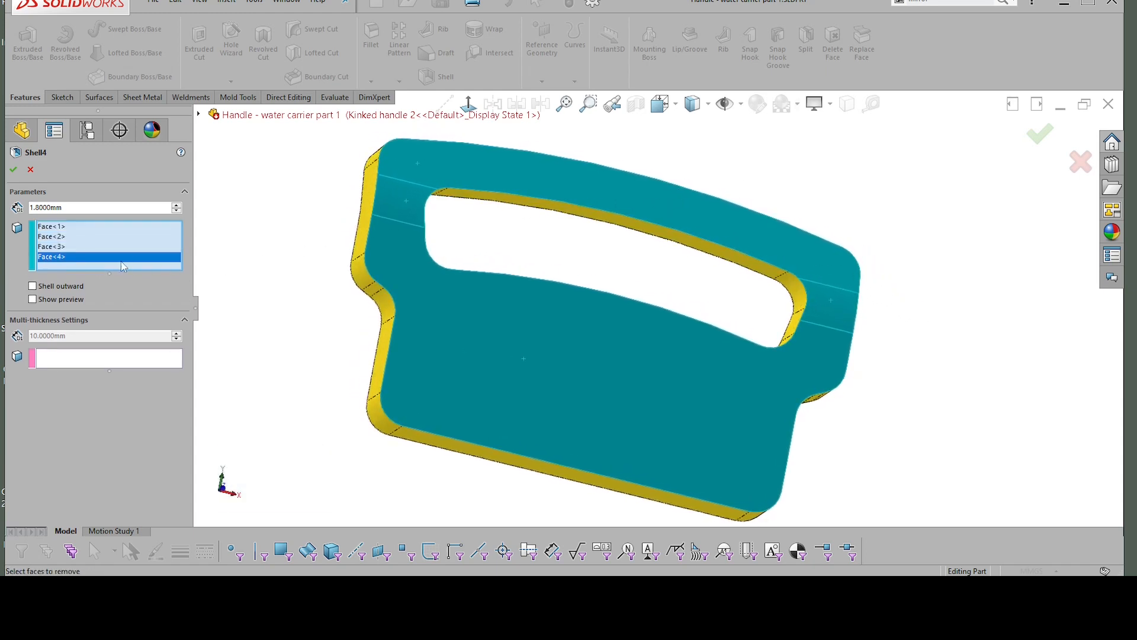
{"action": "left_click", "coordinate": [17, 170]}
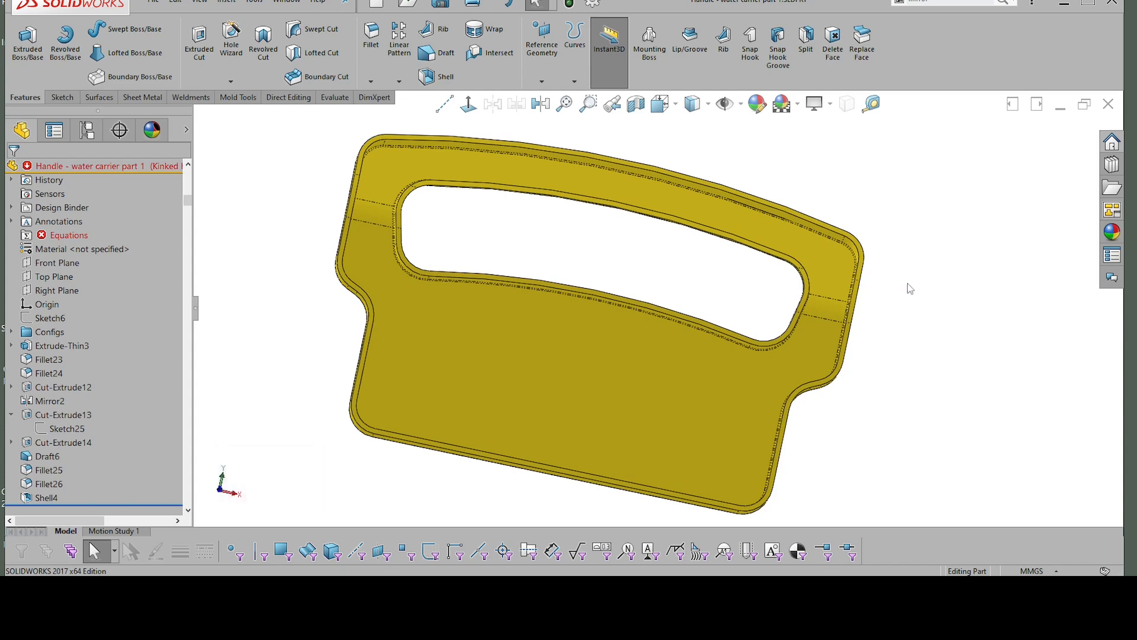
Step: Save the part and examine the inner face of the shelled handle
{"action": "key", "text": "ctrl+s"}
{"action": "left_click", "coordinate": [782, 373]}
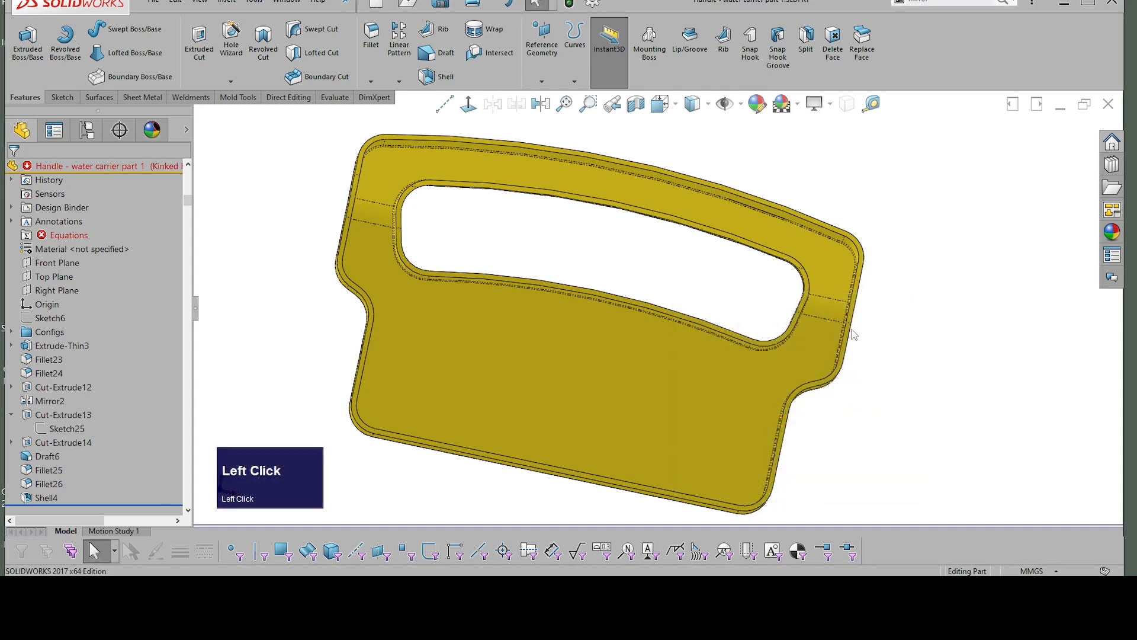
{"action": "middle_click_drag", "start_coordinate": [934, 325], "coordinate": [901, 322]}
{"action": "left_click", "coordinate": [477, 400]}
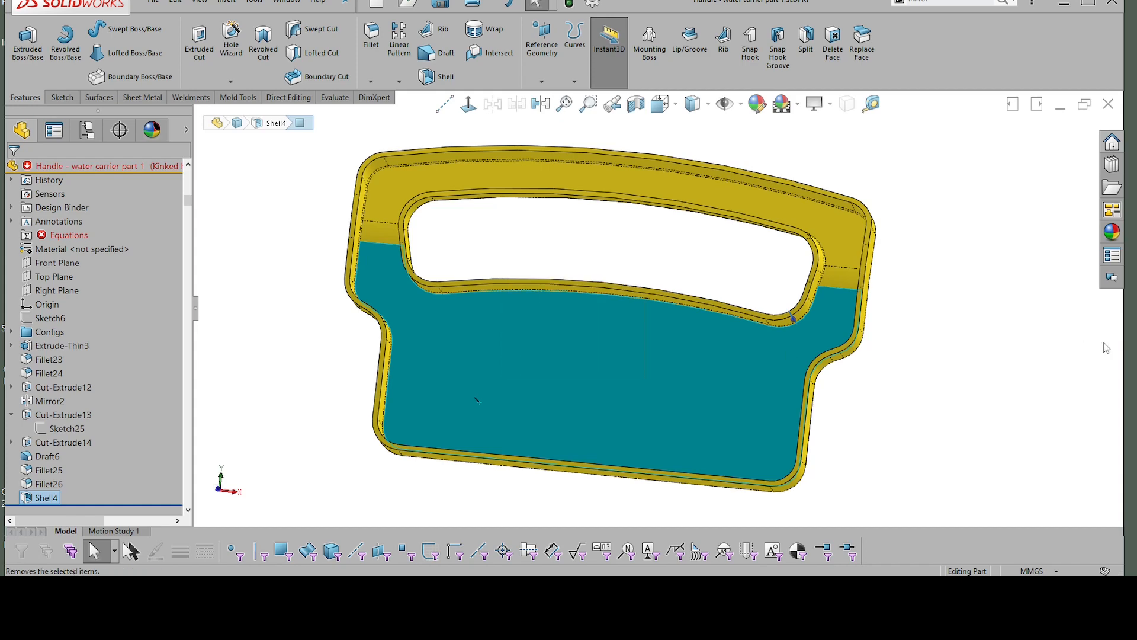
{"action": "left_click", "coordinate": [926, 261]}
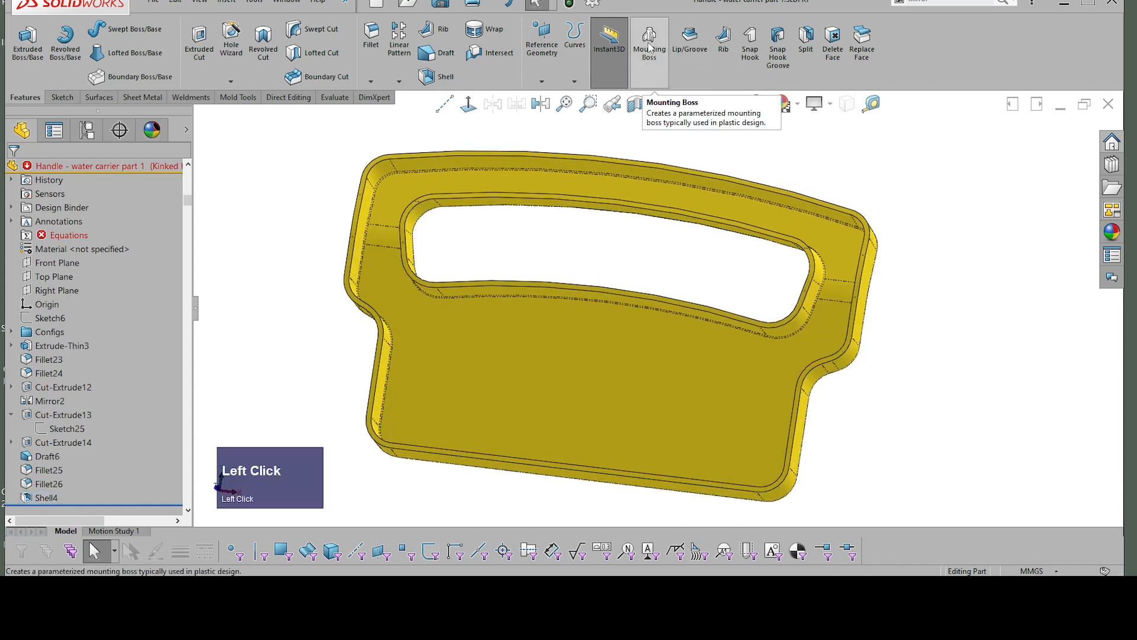
{"action": "left_click", "coordinate": [650, 44]}
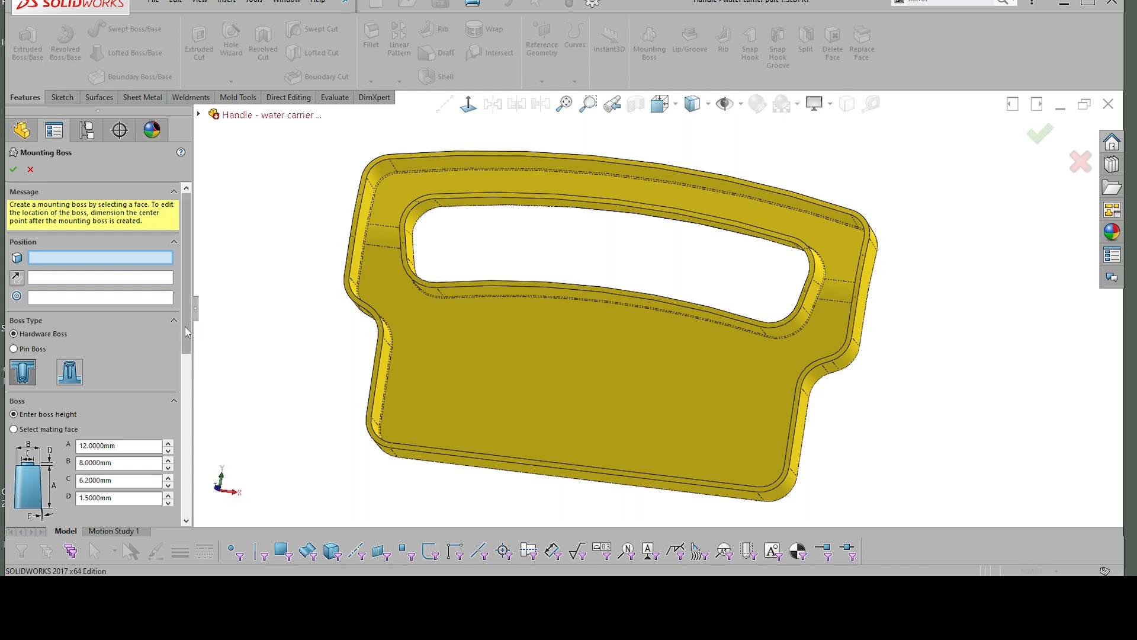
{"action": "mouse_move", "coordinate": [185, 327]}
{"action": "left_mouse_down"}
{"action": "mouse_move", "coordinate": [182, 468]}
{"action": "mouse_move", "coordinate": [181, 328]}
{"action": "left_mouse_up"}
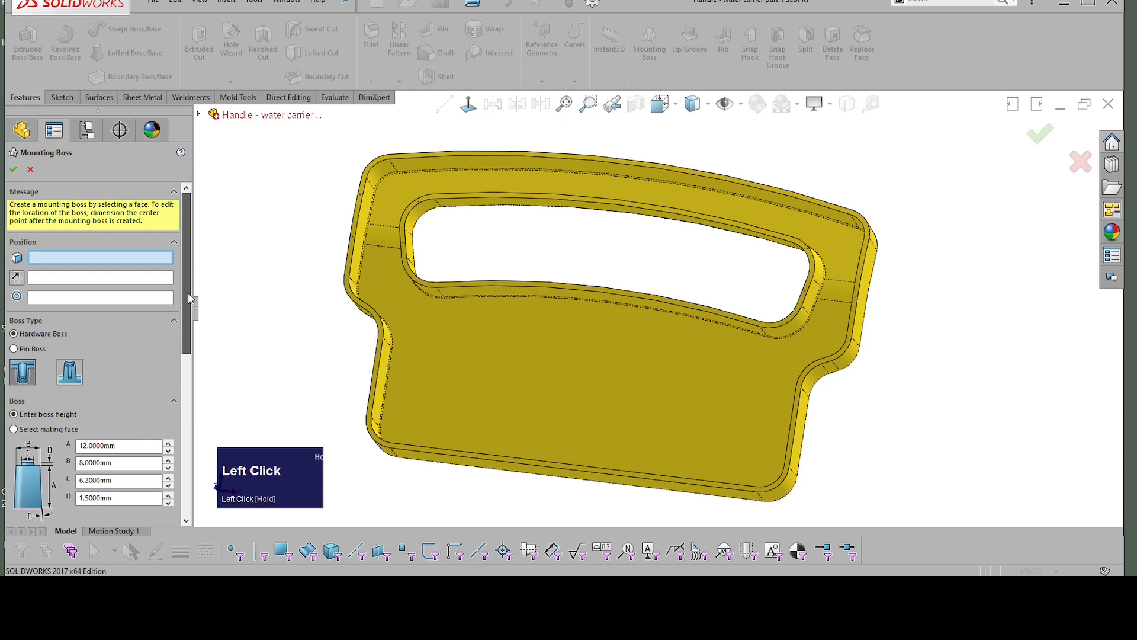
{"action": "left_click", "coordinate": [13, 348]}
{"action": "left_click", "coordinate": [14, 334]}
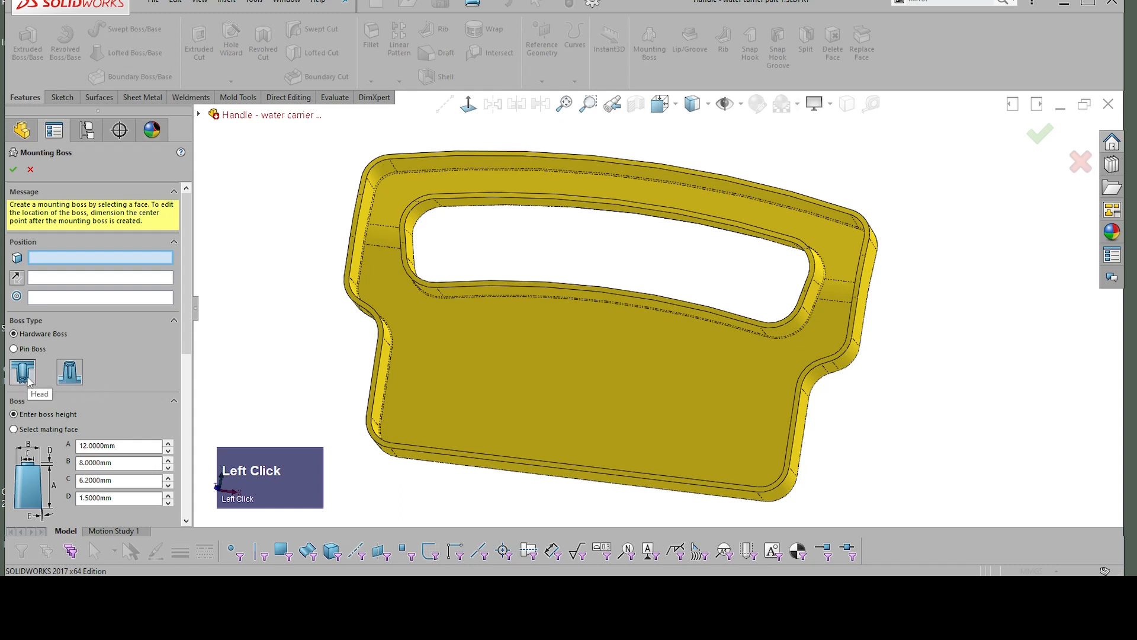
{"action": "left_click", "coordinate": [14, 349]}
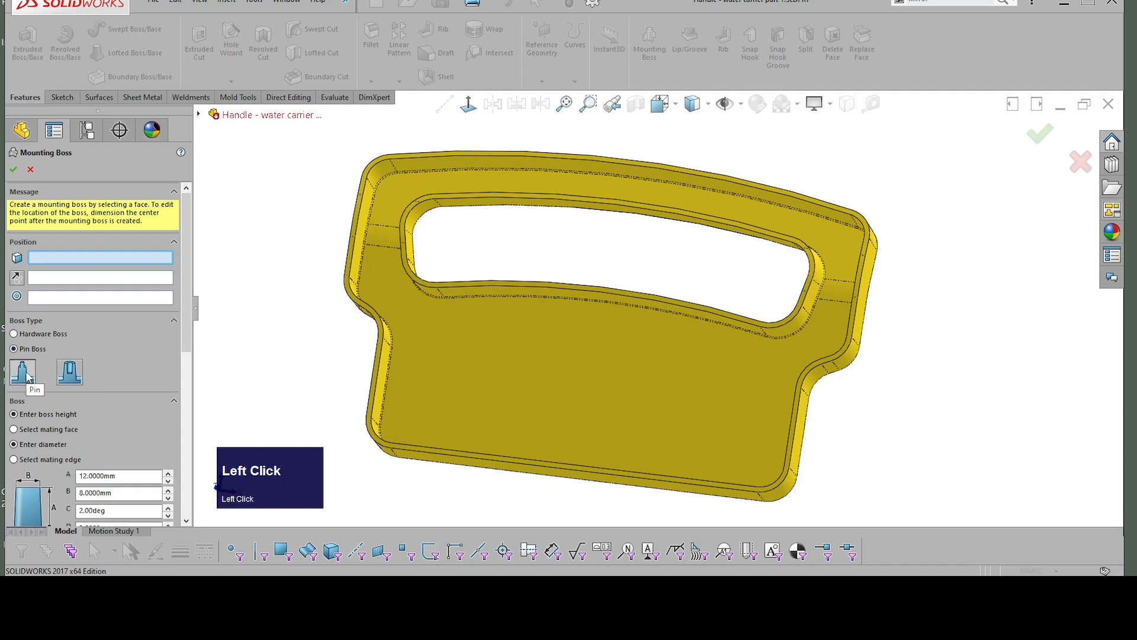
{"action": "left_click", "coordinate": [74, 378]}
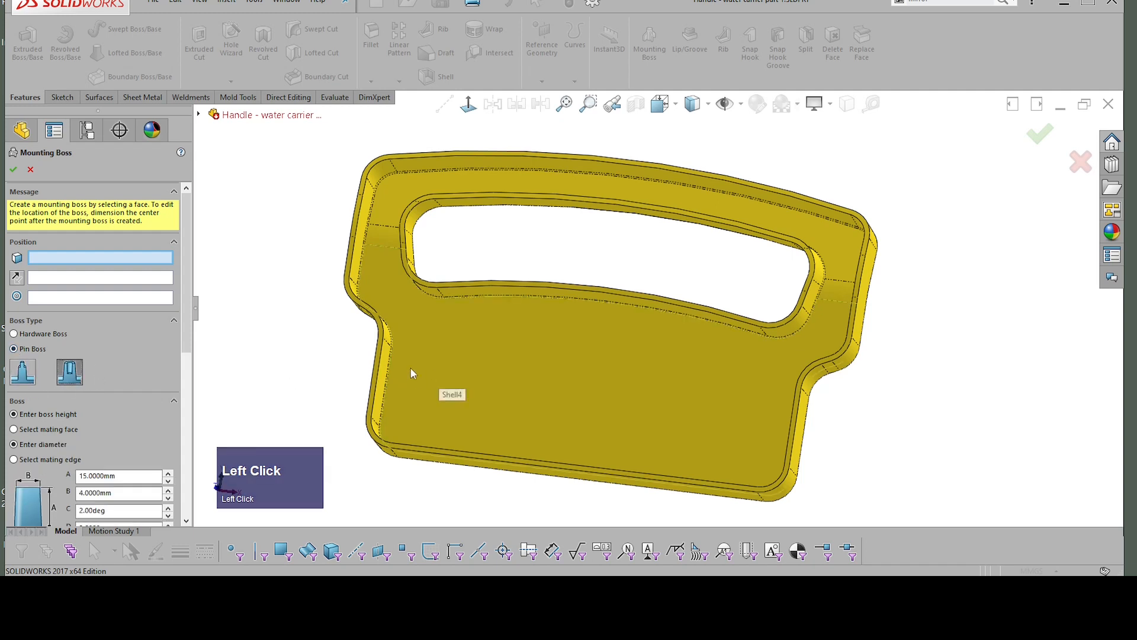
{"action": "middle_click_drag", "start_coordinate": [413, 372], "coordinate": [435, 363]}
{"action": "left_click", "coordinate": [435, 364]}
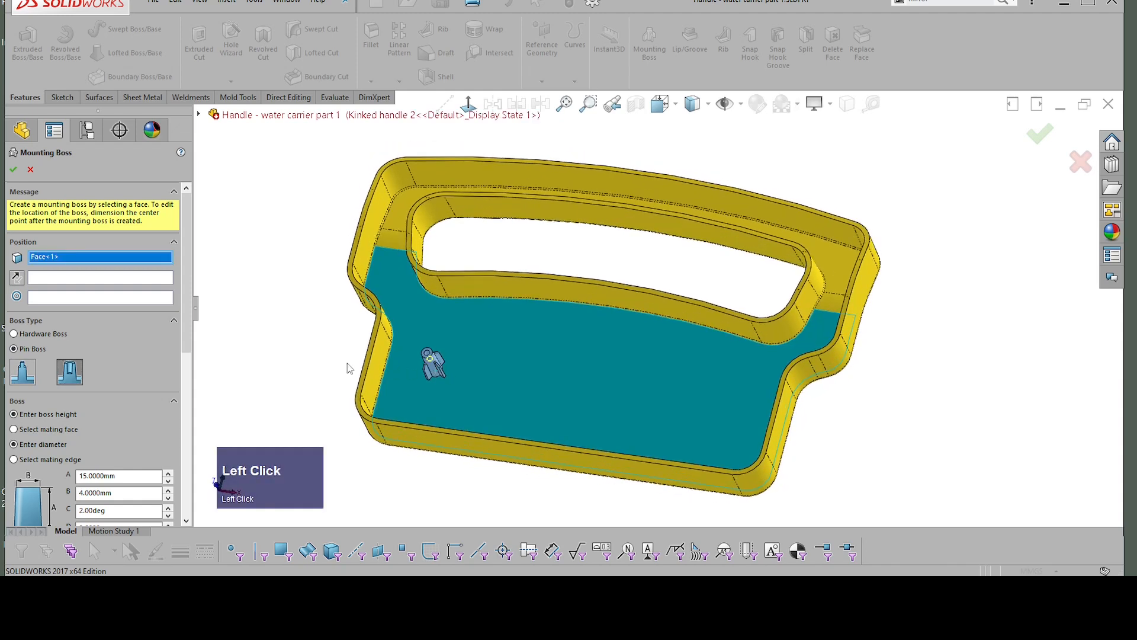
{"action": "key", "text": "Escape"}
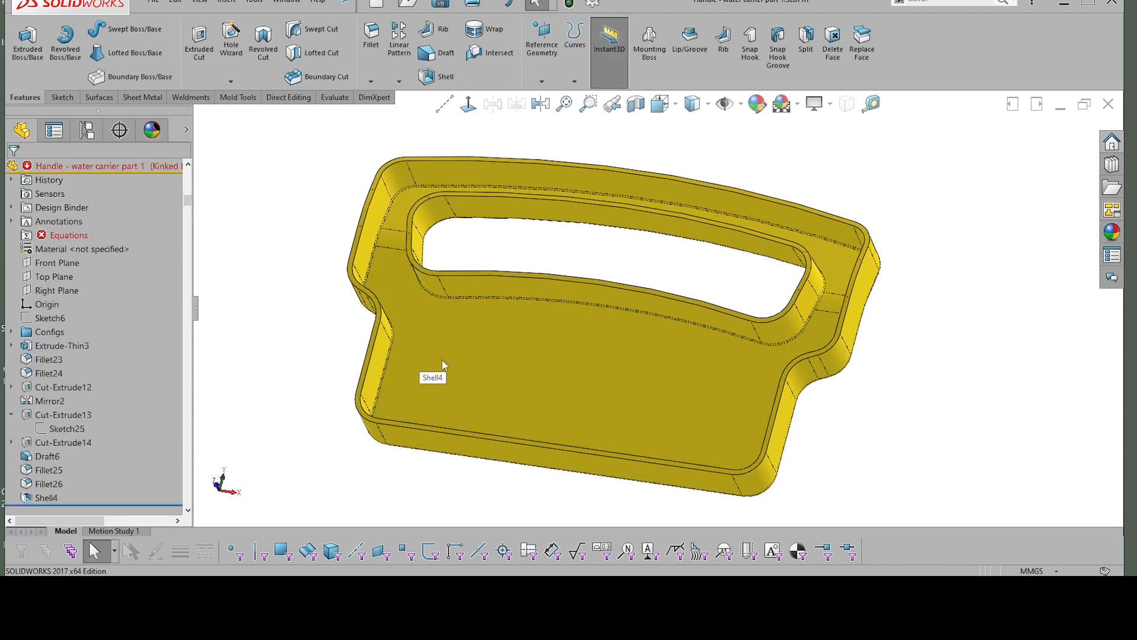
Step: Start a sketch on the handle's large inner face and draw concentric circles about 11 mm and 8 mm in diameter near its lower-left corner
{"action": "left_click", "coordinate": [490, 344]}
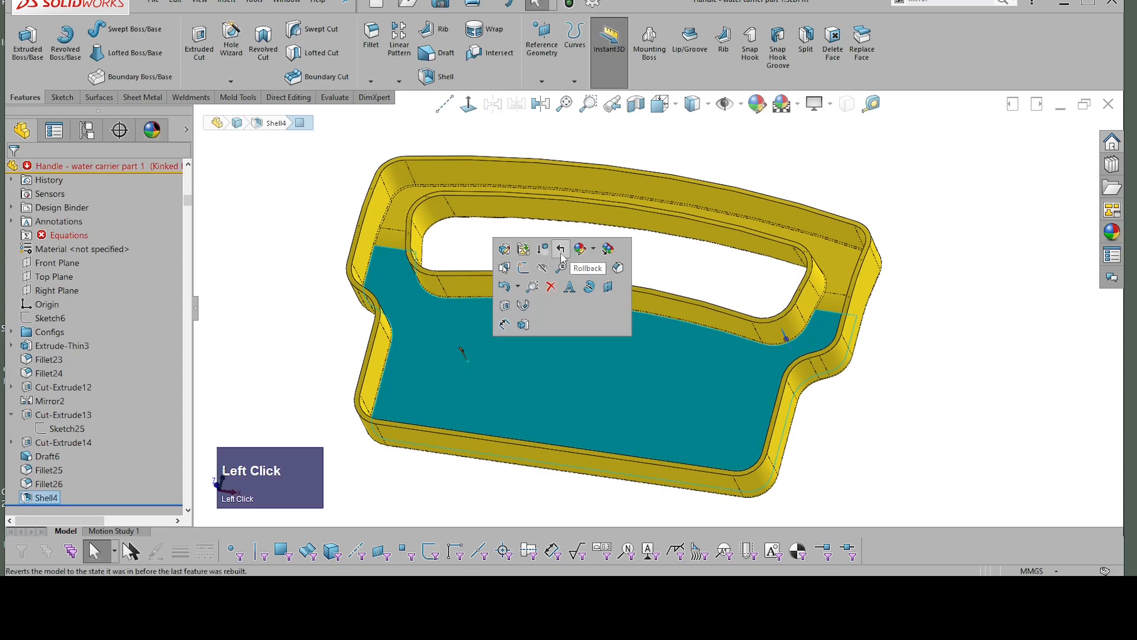
{"action": "left_click", "coordinate": [524, 269]}
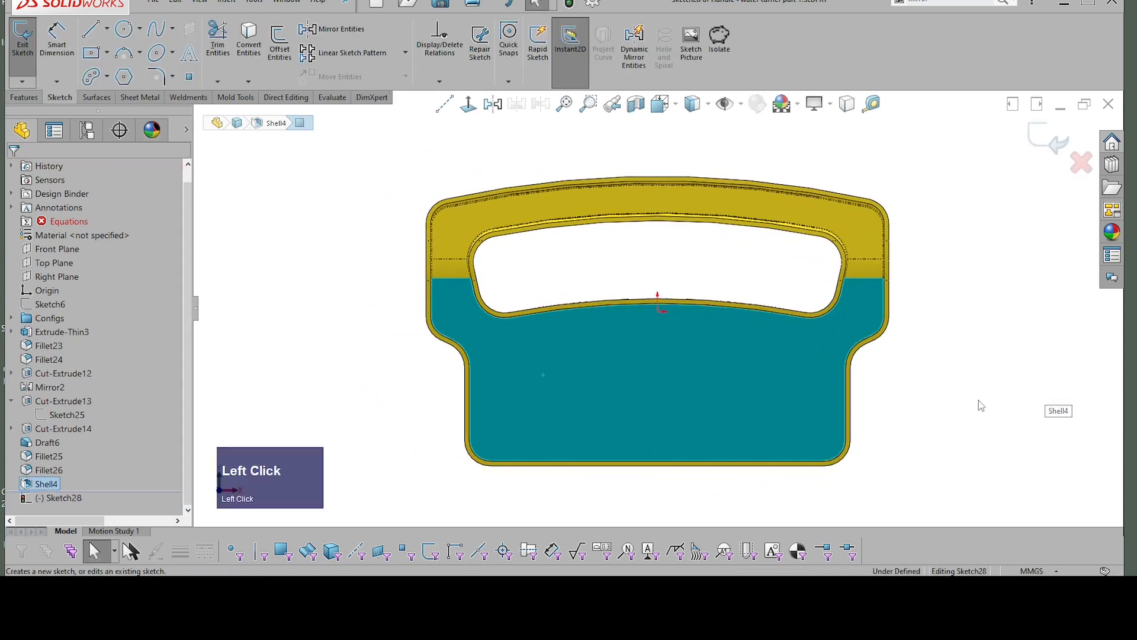
{"action": "left_click", "coordinate": [937, 418]}
{"action": "right_click", "coordinate": [1010, 421]}
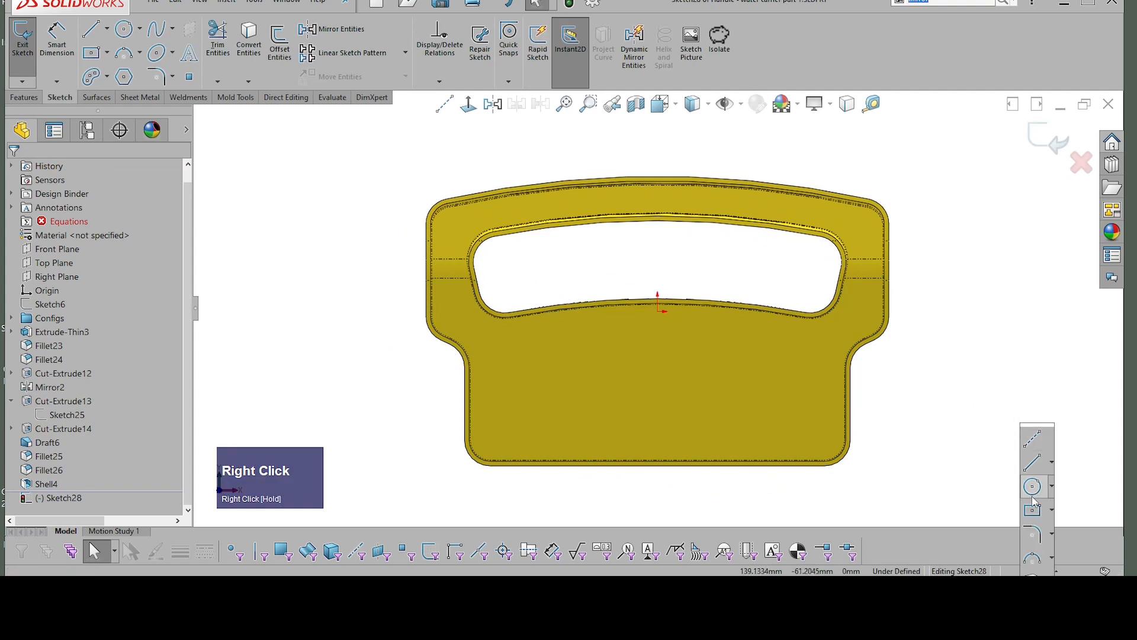
{"action": "left_click", "coordinate": [1034, 487]}
{"action": "scroll", "coordinate": [495, 439], "scroll_direction": "down", "scroll_amount": 2}
{"action": "left_click", "coordinate": [488, 429]}
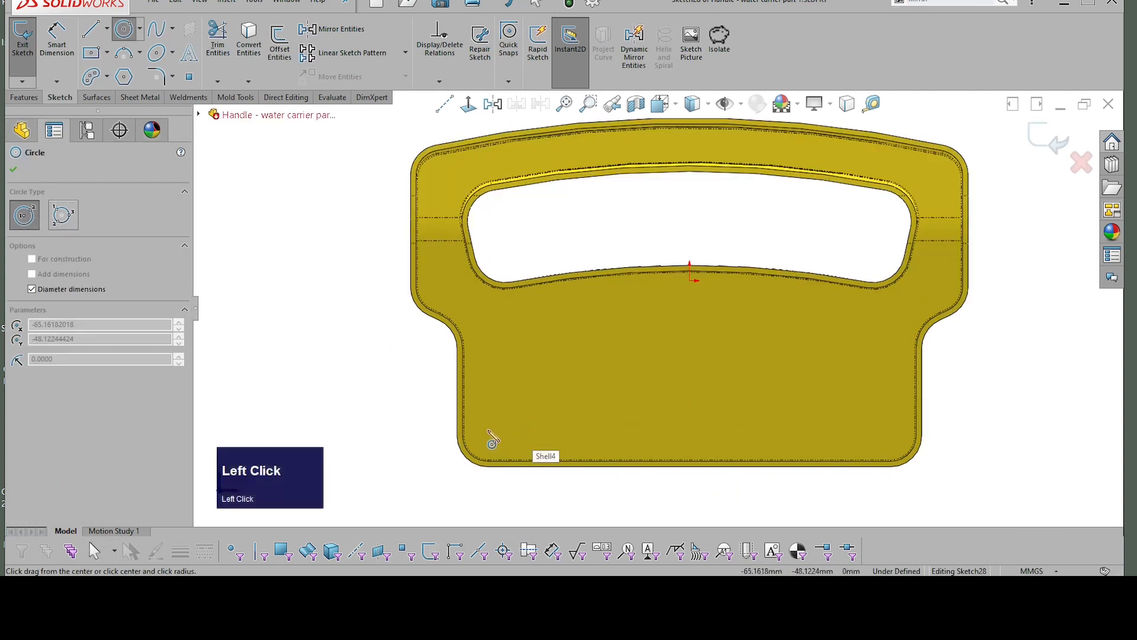
{"action": "left_click", "coordinate": [498, 438]}
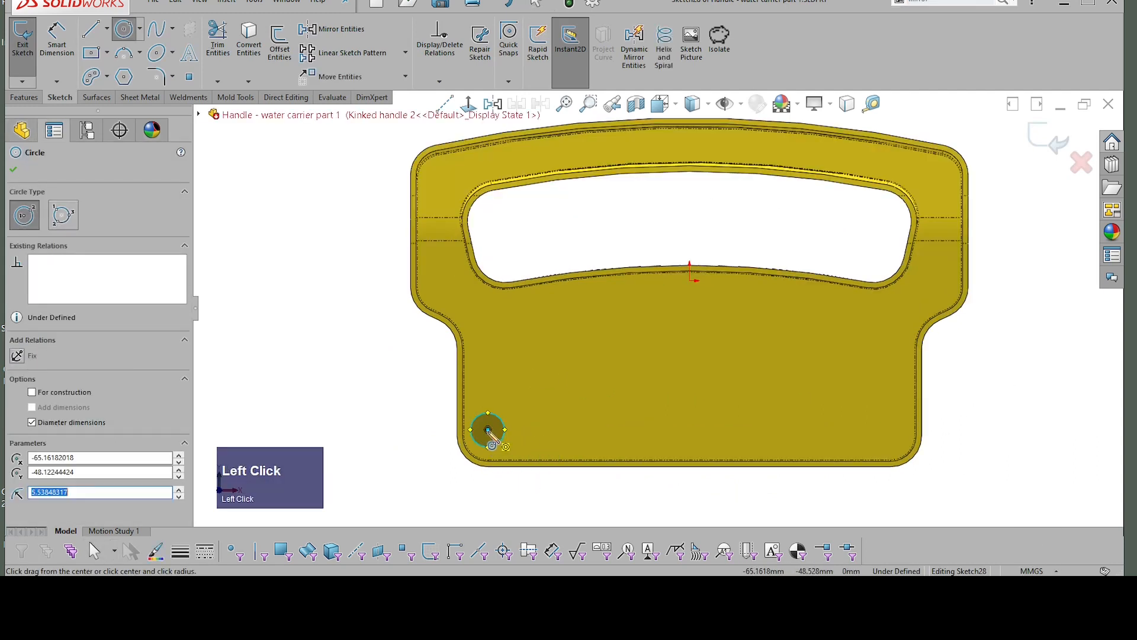
{"action": "scroll", "coordinate": [500, 438], "scroll_direction": "up", "scroll_amount": 2}
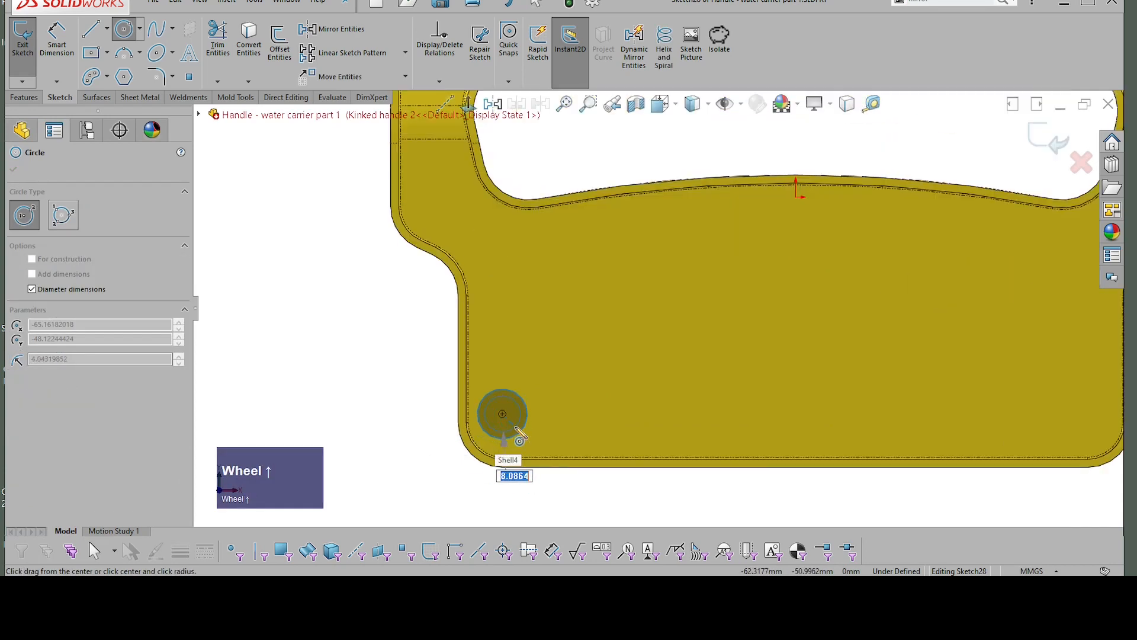
{"action": "left_click", "coordinate": [518, 435]}
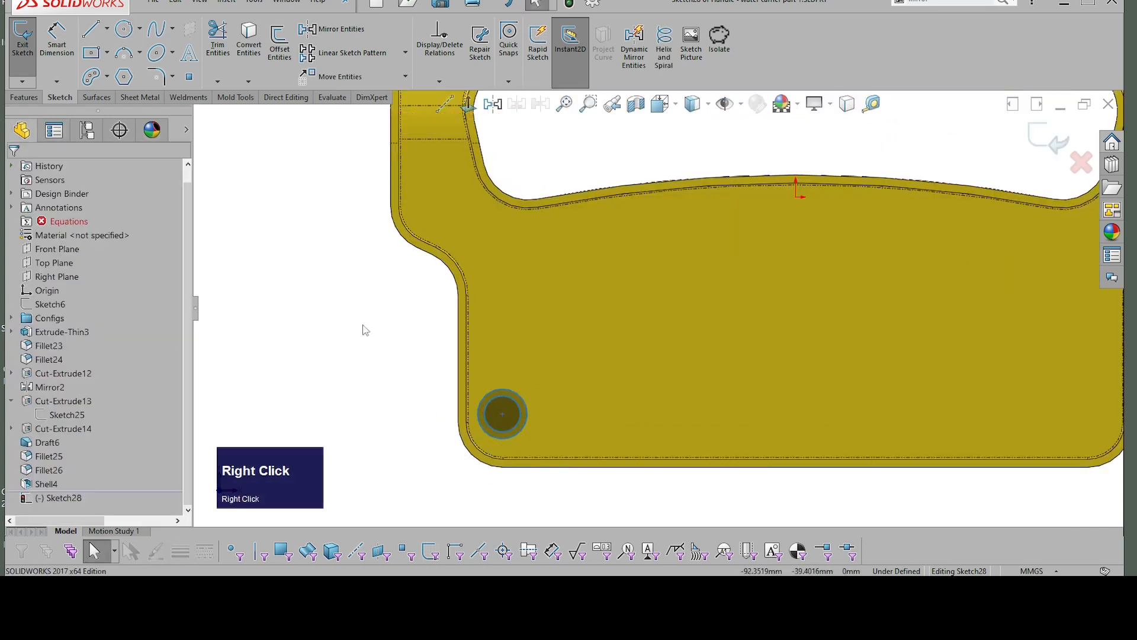
Step: Dimension the two concentric circles with diameters of 12 mm for the outer one and 8 mm for the inner one
{"action": "right_click_drag", "start_coordinate": [363, 328], "coordinate": [366, 299]}
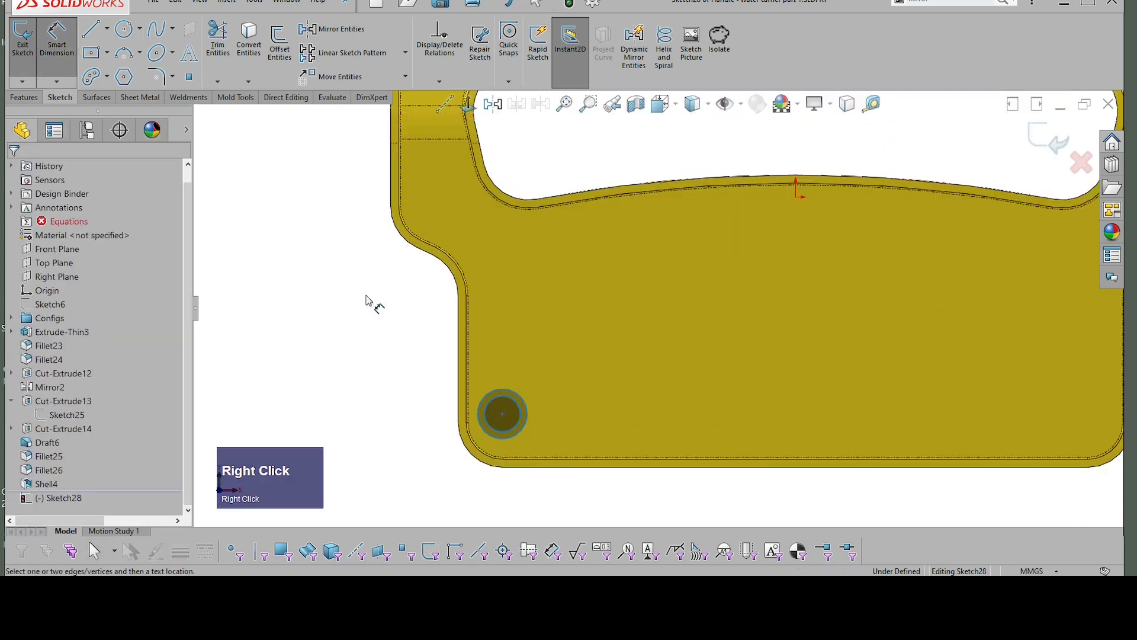
{"action": "left_click", "coordinate": [498, 392]}
{"action": "left_click", "coordinate": [410, 344]}
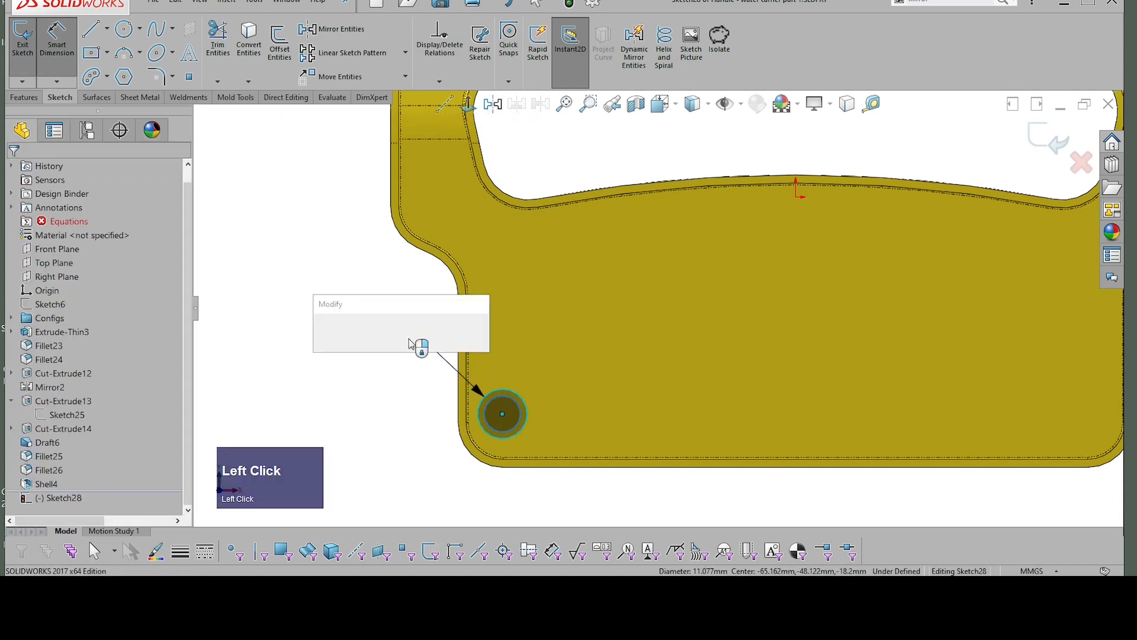
{"action": "type", "text": "12'"}
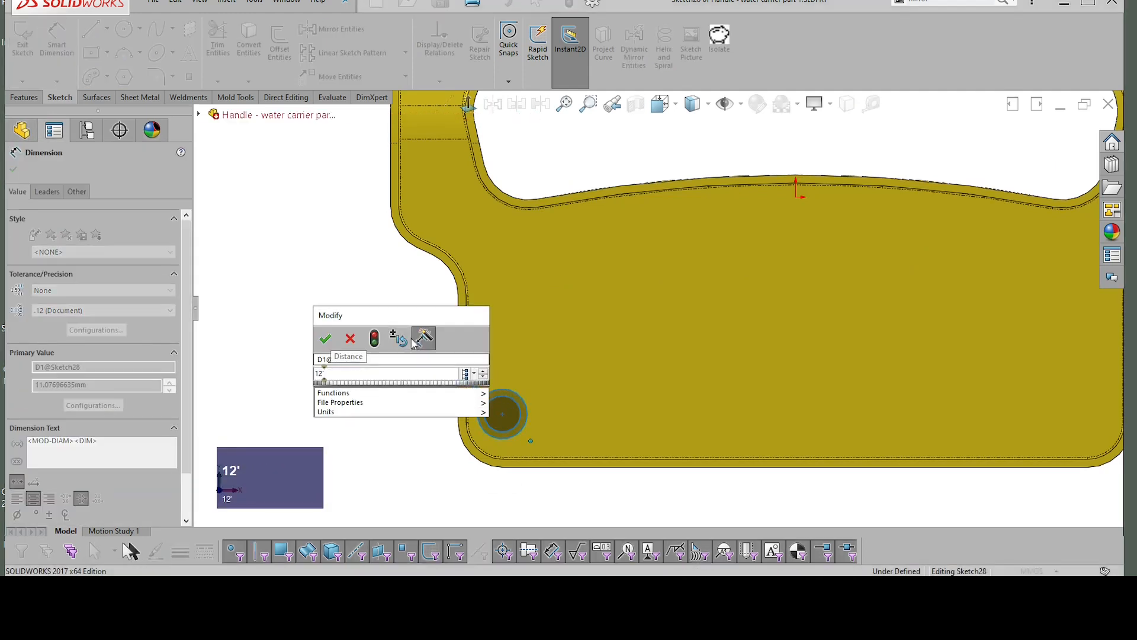
{"action": "key", "text": "Return"}
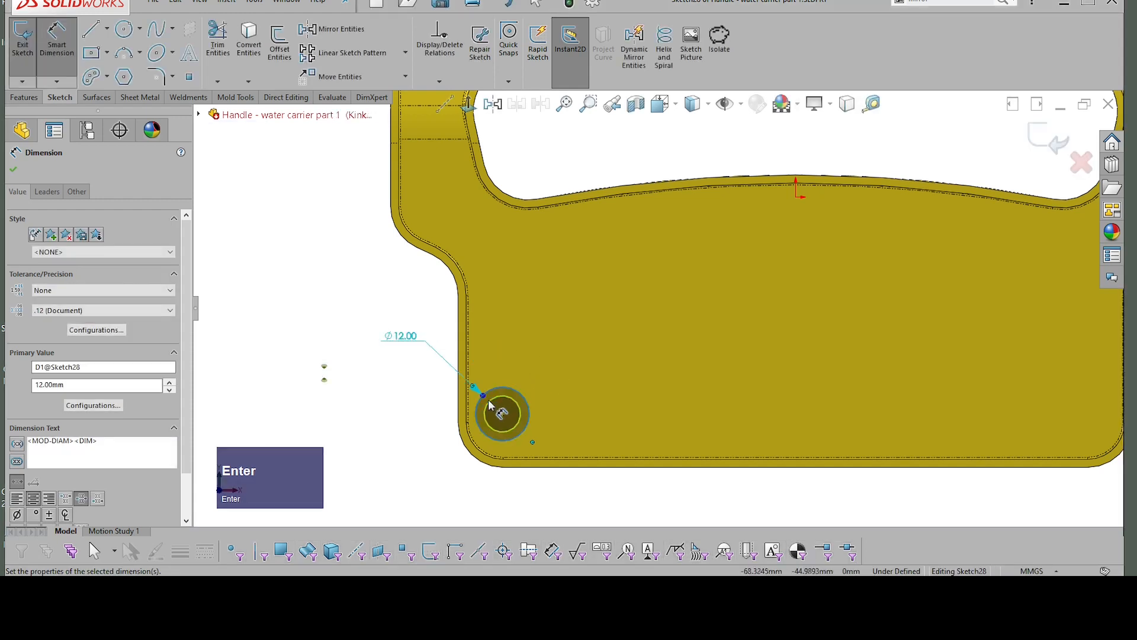
{"action": "left_click", "coordinate": [489, 403]}
{"action": "left_click", "coordinate": [391, 384]}
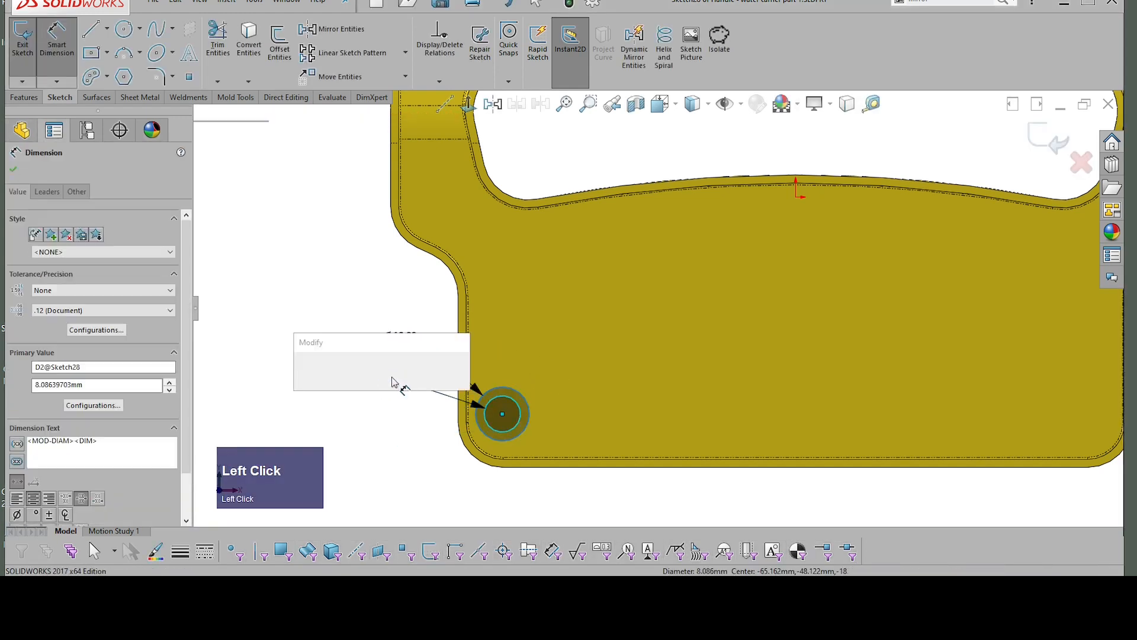
{"action": "type", "text": "8"}
{"action": "key", "text": "Return"}
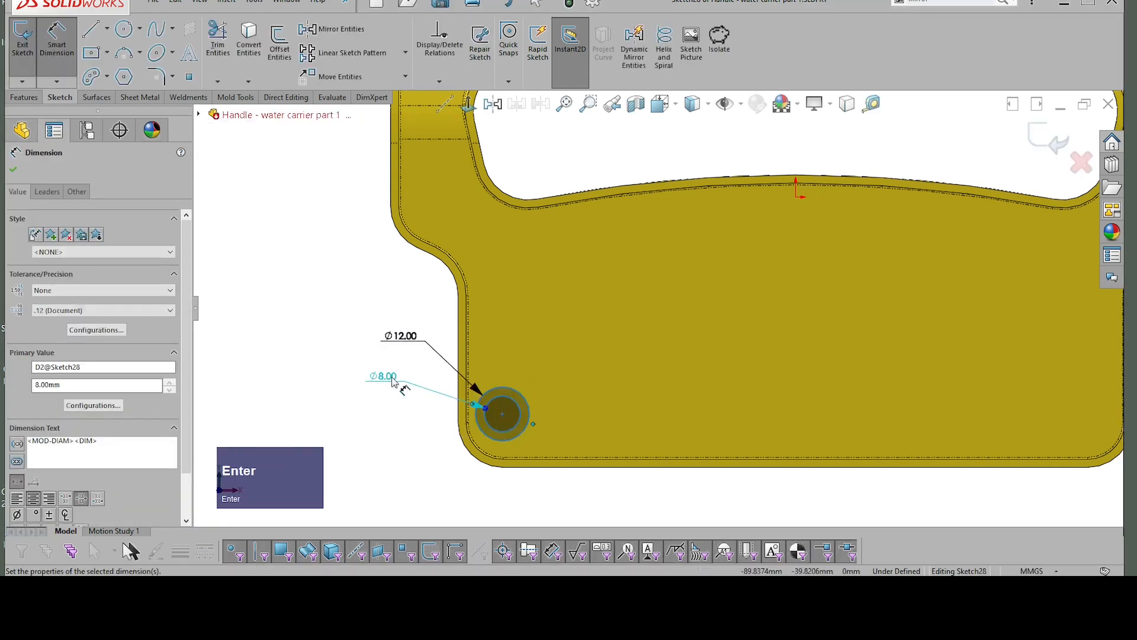
{"action": "key", "text": "Escape"}
Step: Dimension the circles' shared centre 8 mm from the handle's adjacent vertical outer edge
{"action": "scroll", "coordinate": [520, 407], "scroll_direction": "up", "scroll_amount": 1}
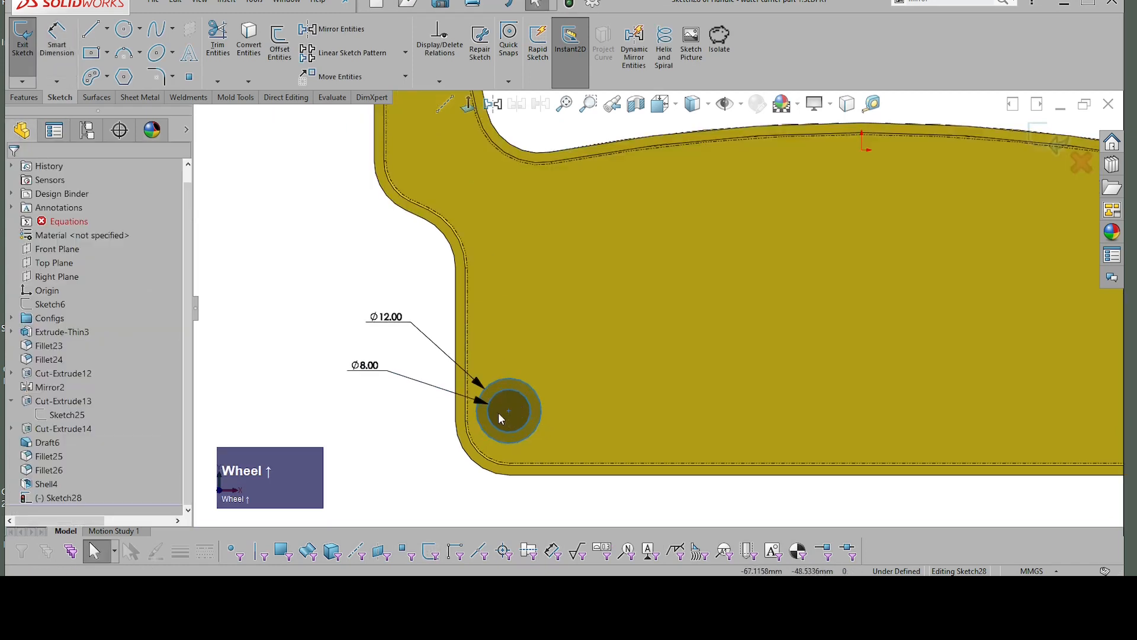
{"action": "left_click", "coordinate": [320, 409]}
{"action": "right_click_drag", "start_coordinate": [320, 409], "coordinate": [320, 373]}
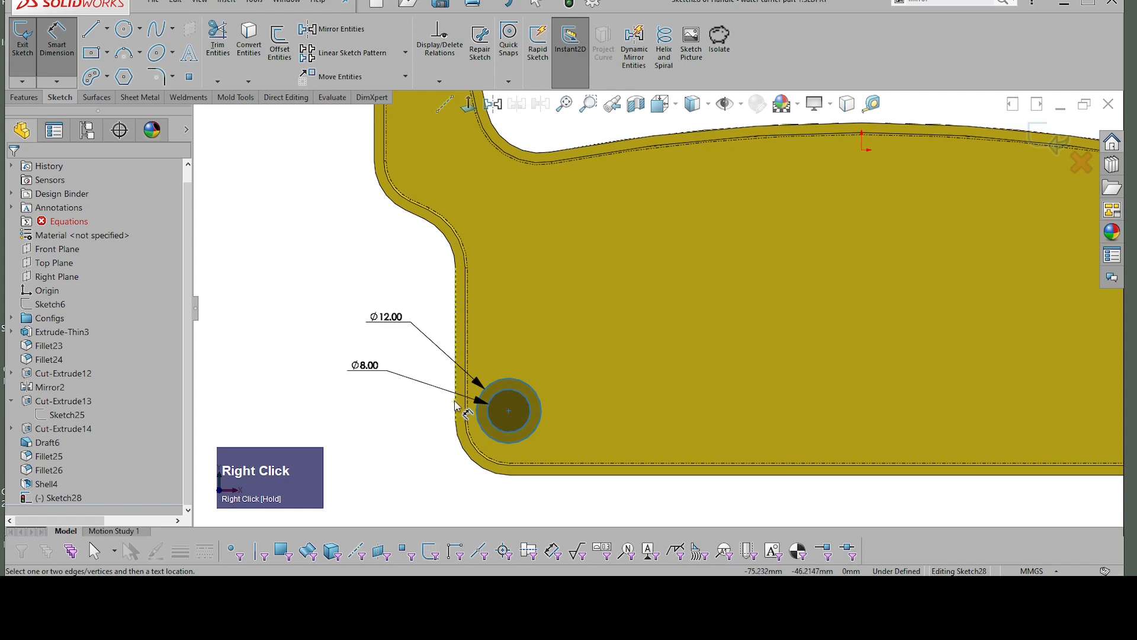
{"action": "left_click", "coordinate": [454, 401]}
{"action": "left_click", "coordinate": [509, 410]}
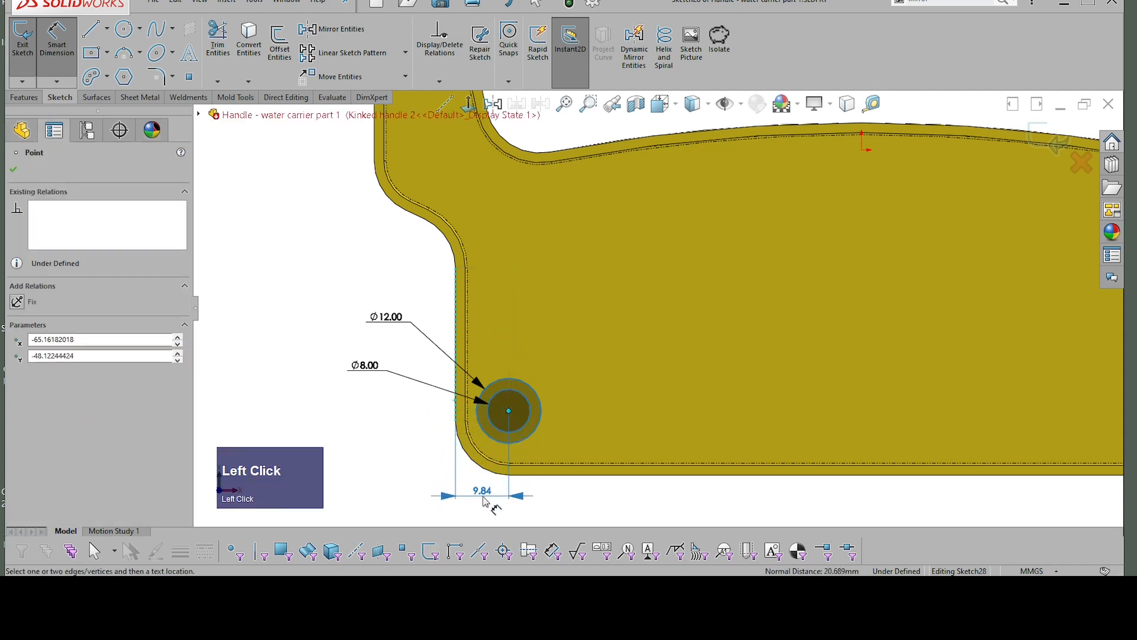
{"action": "left_click", "coordinate": [483, 501]}
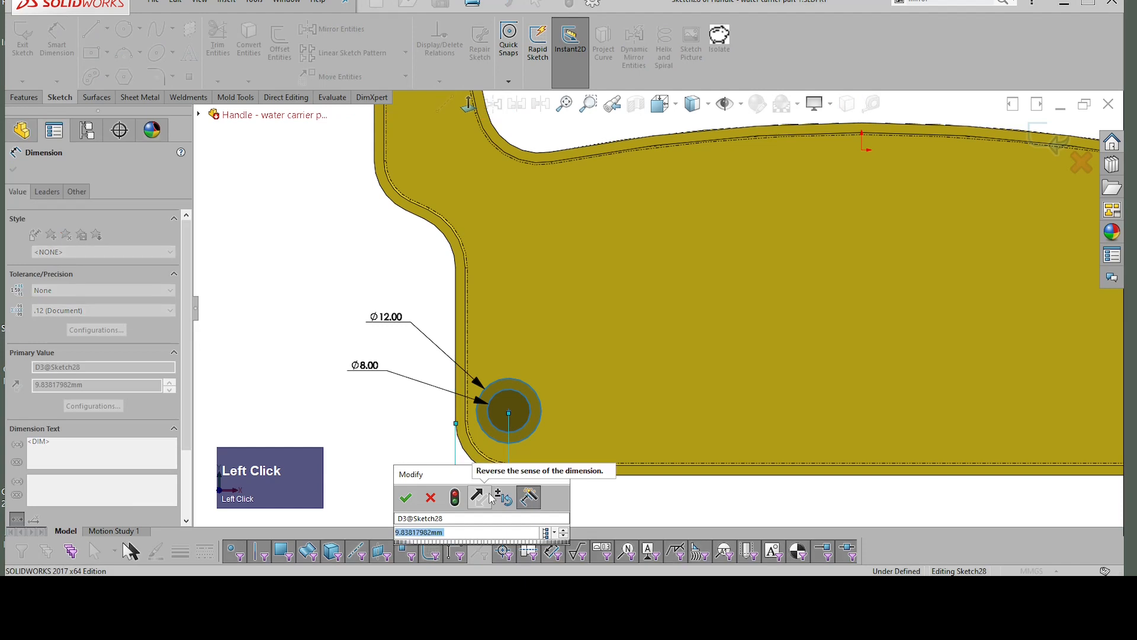
{"action": "type", "text": "8"}
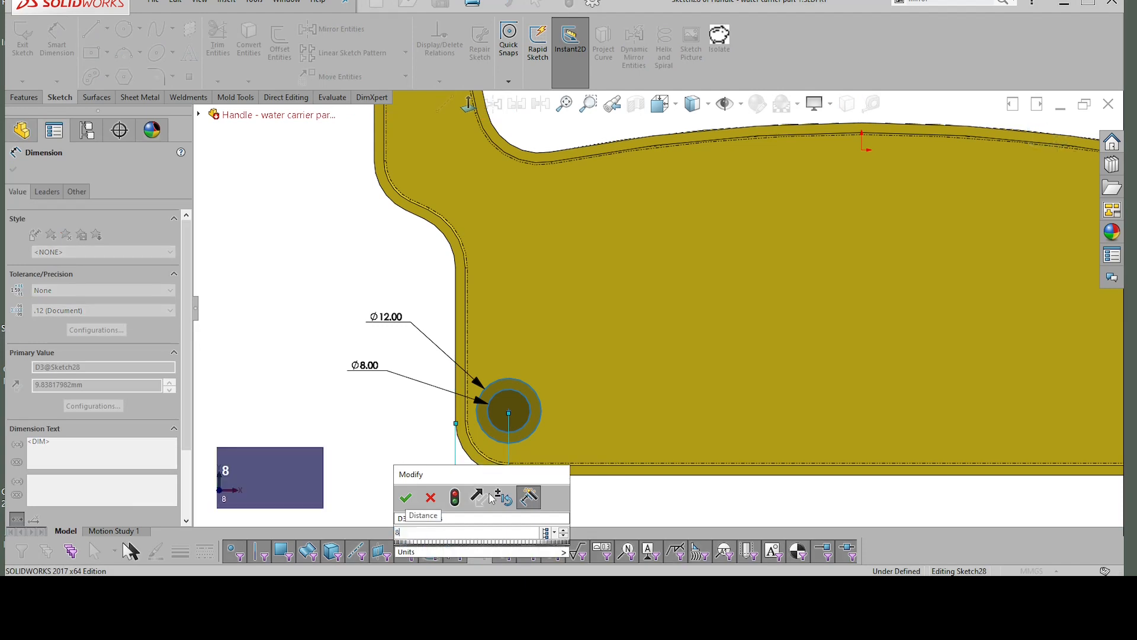
{"action": "key", "text": "Return"}
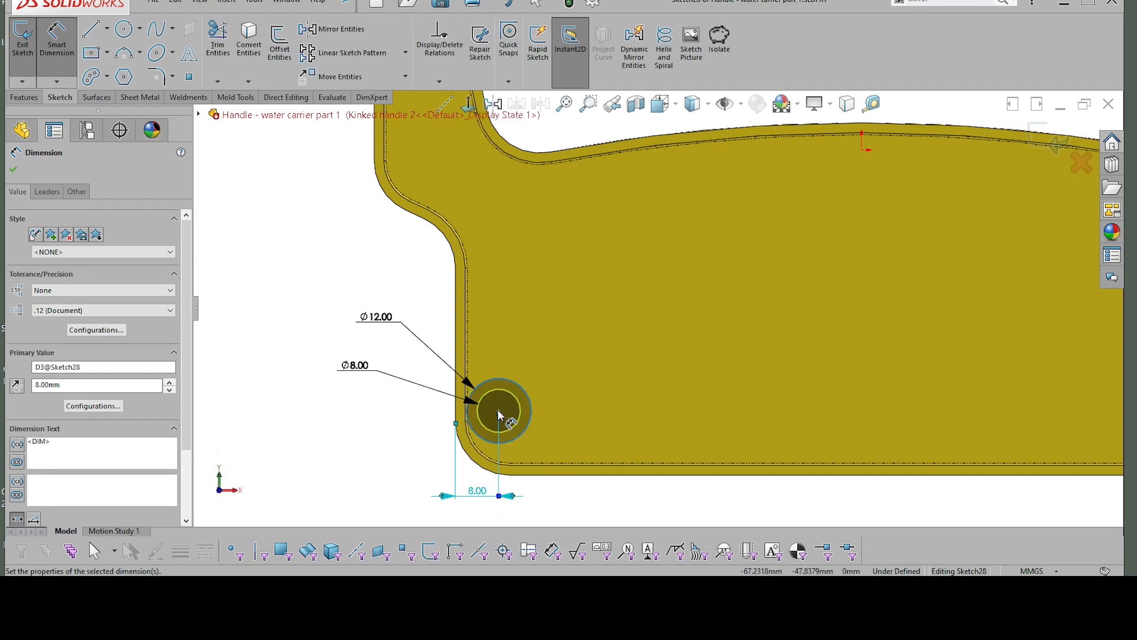
Step: Dimension the circles' centre 10 mm above the handle's bottom outer edge
{"action": "left_click", "coordinate": [498, 411]}
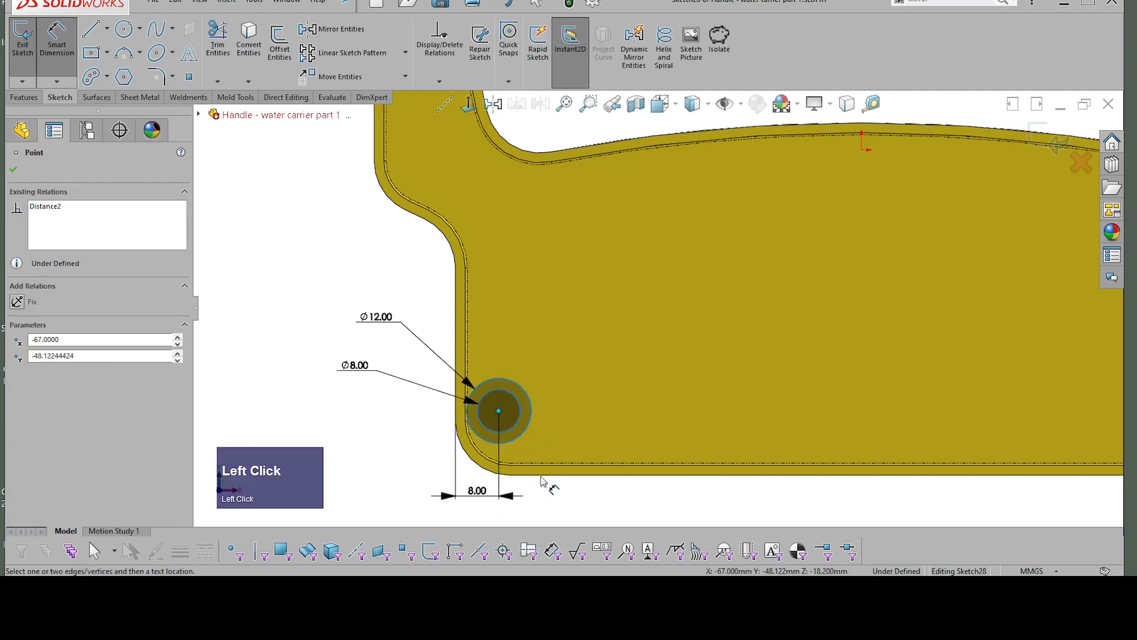
{"action": "left_click", "coordinate": [540, 476]}
{"action": "left_click", "coordinate": [388, 414]}
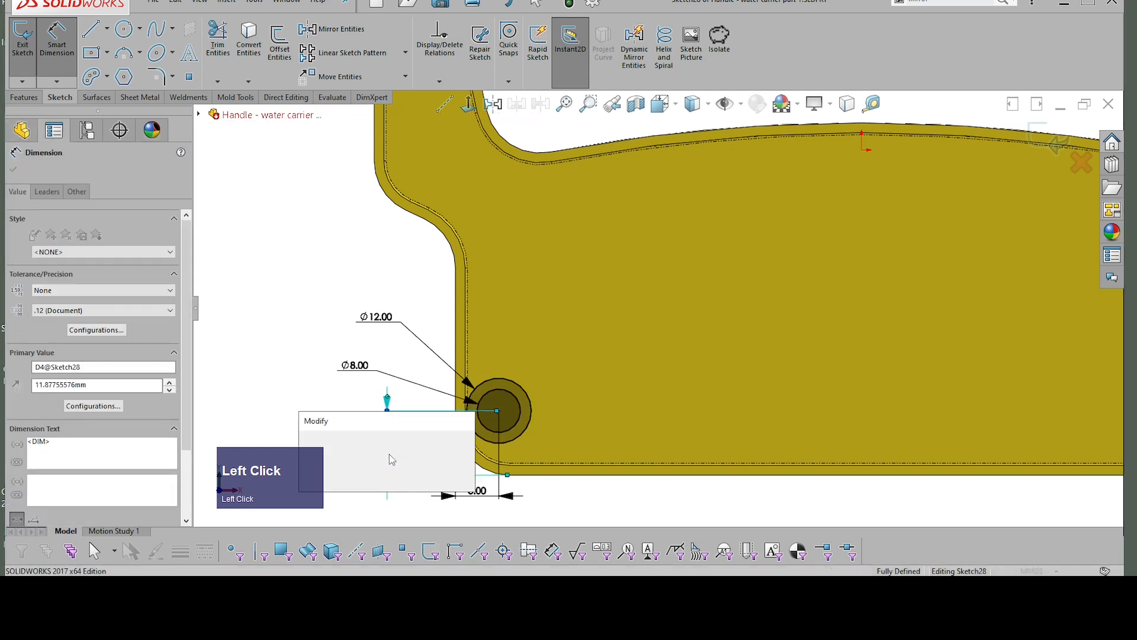
{"action": "type", "text": "10"}
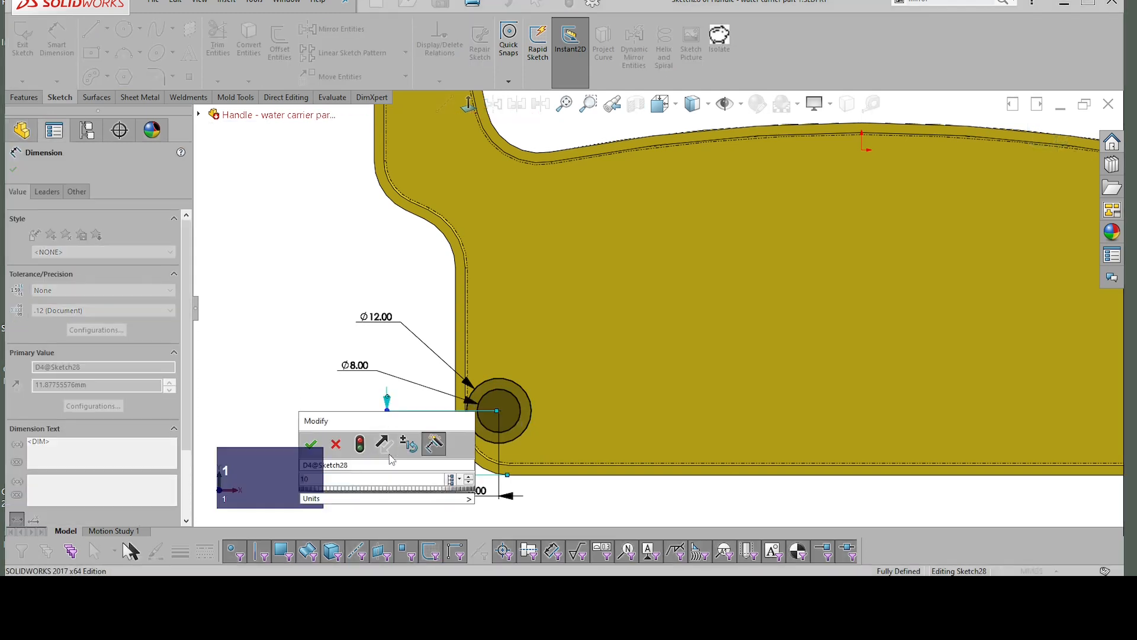
{"action": "key", "text": "Return"}
{"action": "left_click", "coordinate": [431, 368]}
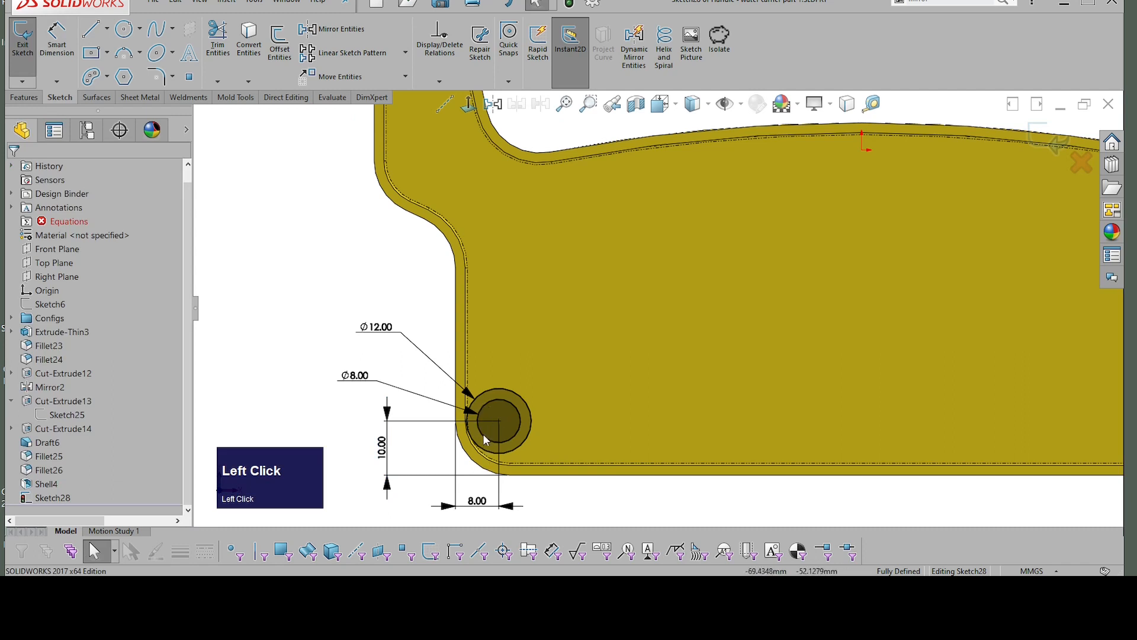
Step: Link the circles' vertical position dimension to their horizontal one with the equation ="D3@Sketch28"
{"action": "scroll", "coordinate": [481, 426], "scroll_direction": "up", "scroll_amount": 2}
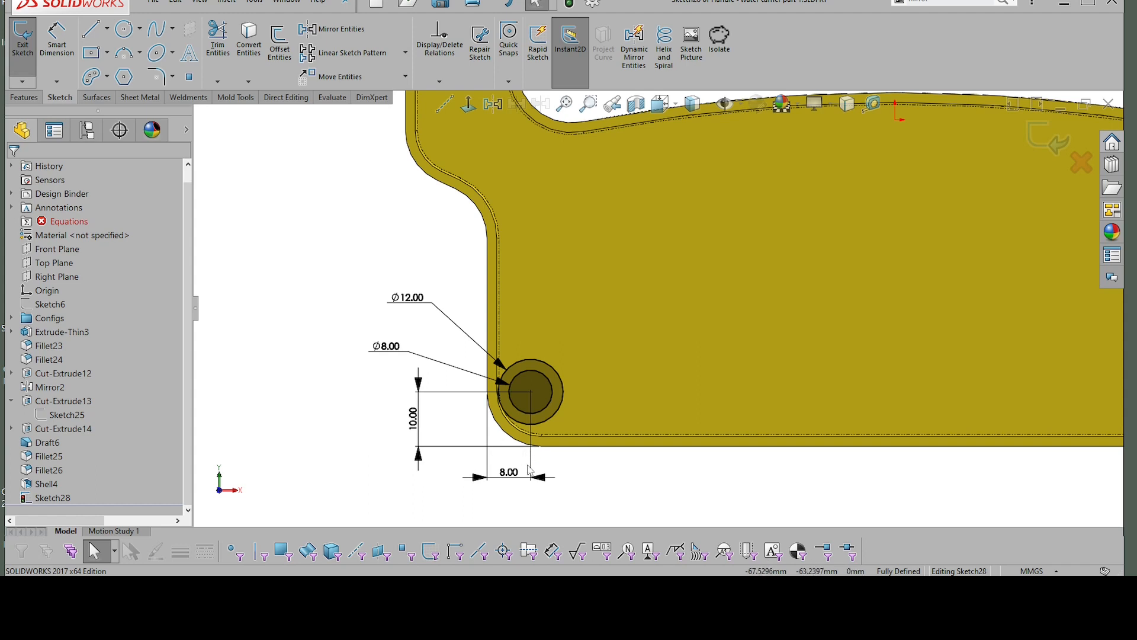
{"action": "left_click", "coordinate": [421, 406]}
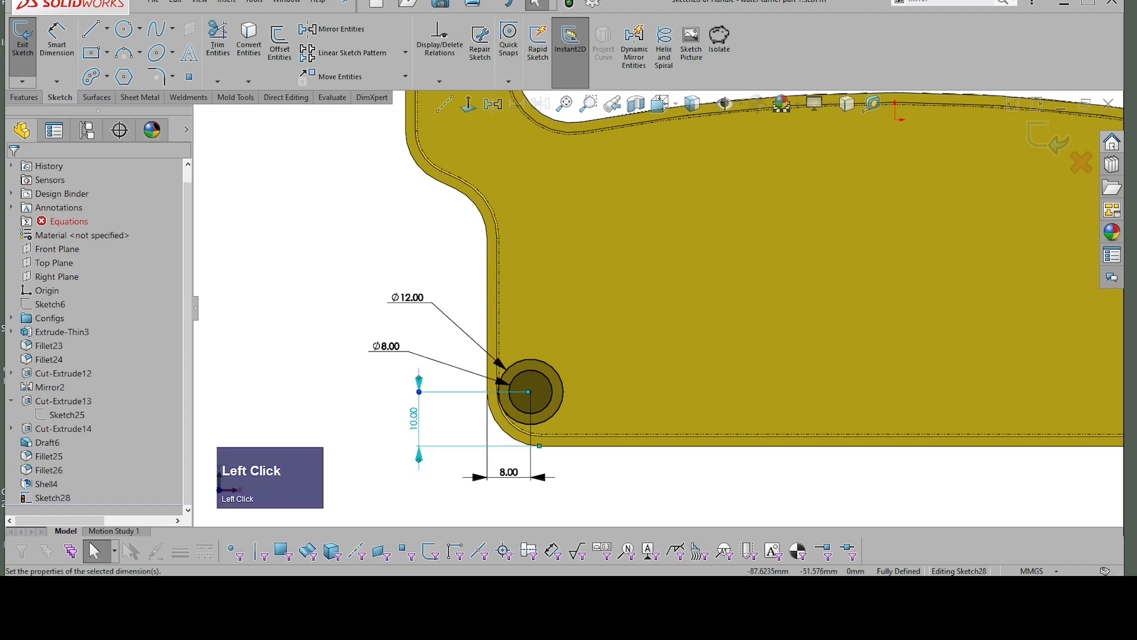
{"action": "double_click", "coordinate": [417, 425]}
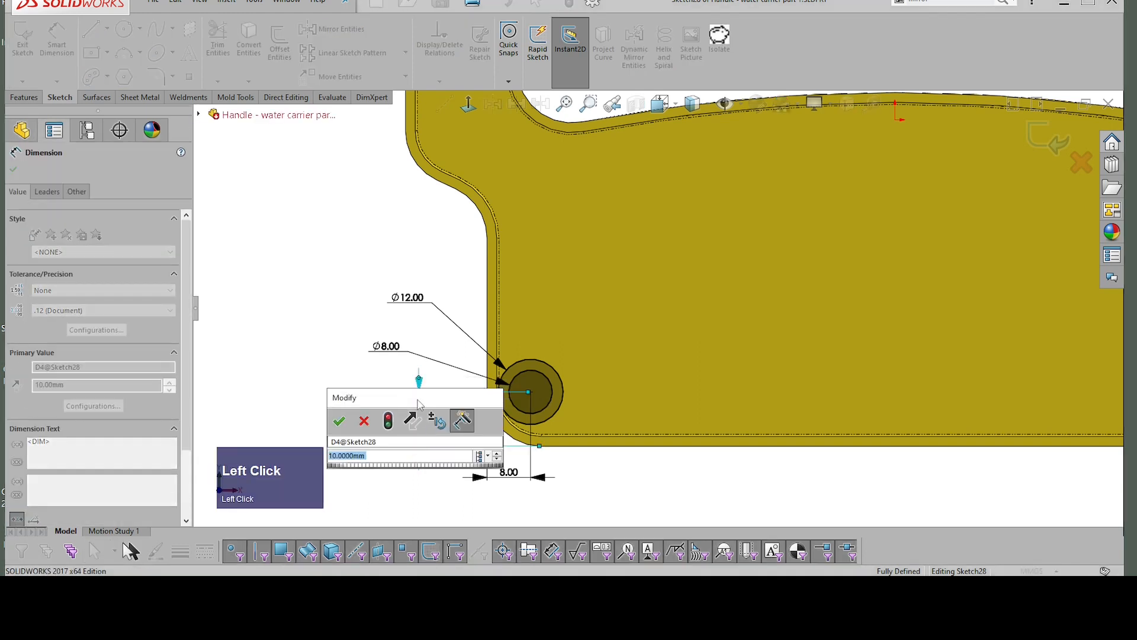
{"action": "left_click_drag", "start_coordinate": [418, 405], "coordinate": [413, 264]}
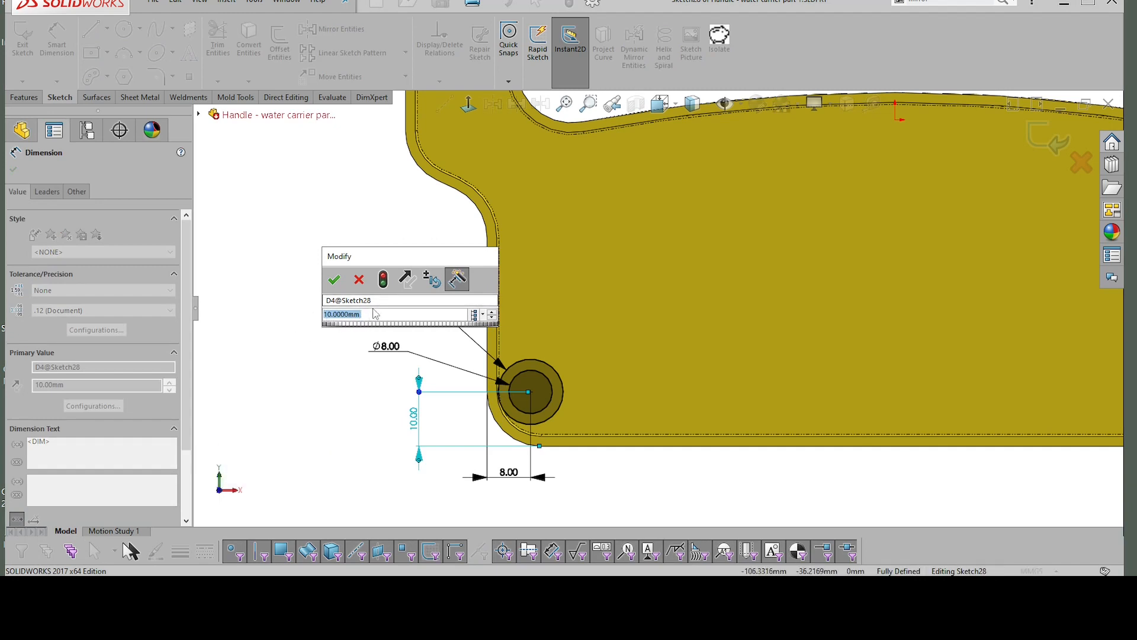
{"action": "type", "text": "="}
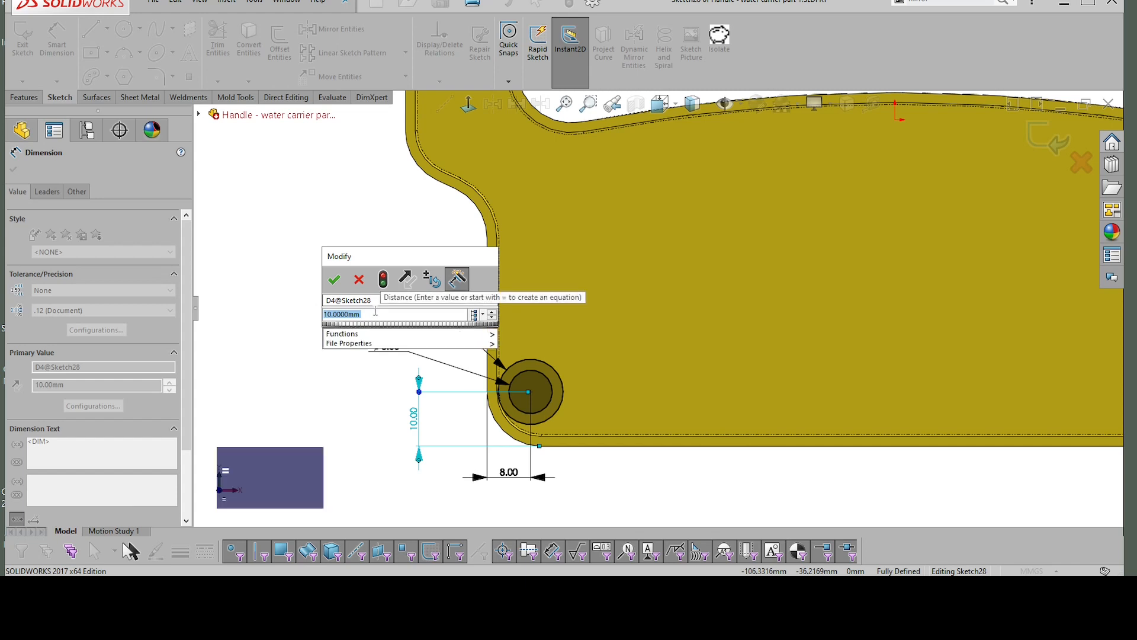
{"action": "mouse_move", "coordinate": [462, 337]}
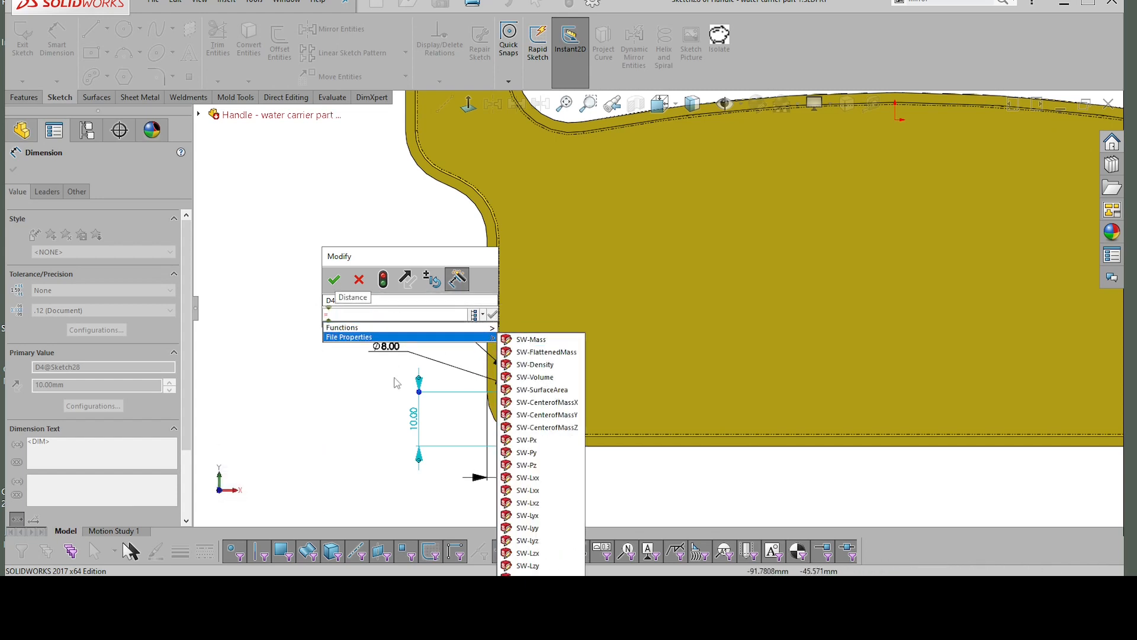
{"action": "left_click", "coordinate": [483, 484]}
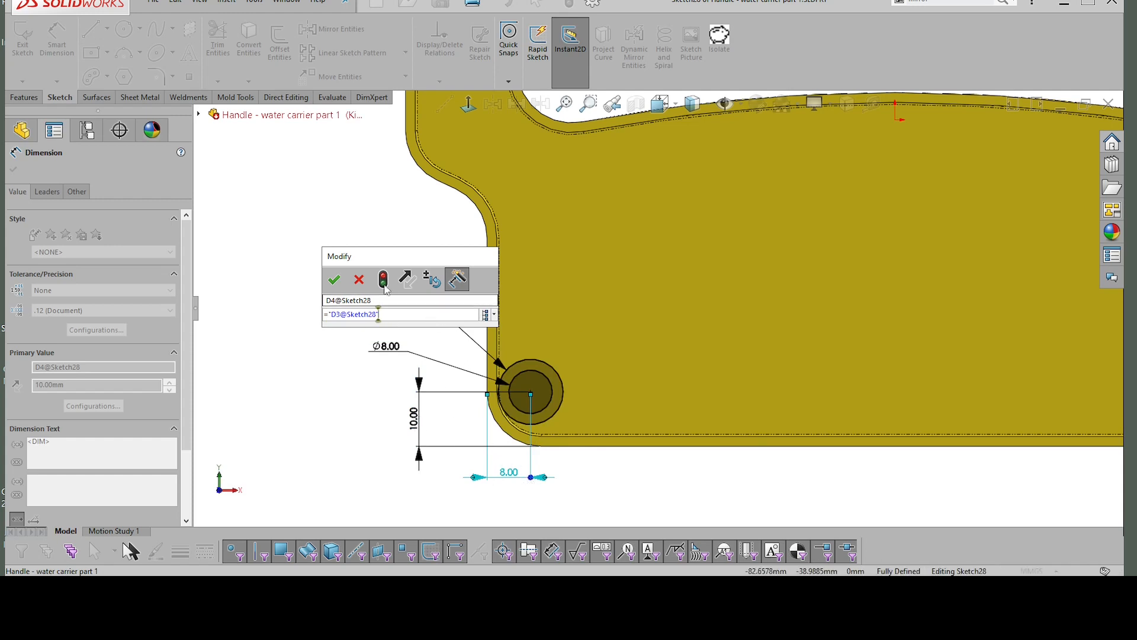
{"action": "left_click", "coordinate": [335, 282]}
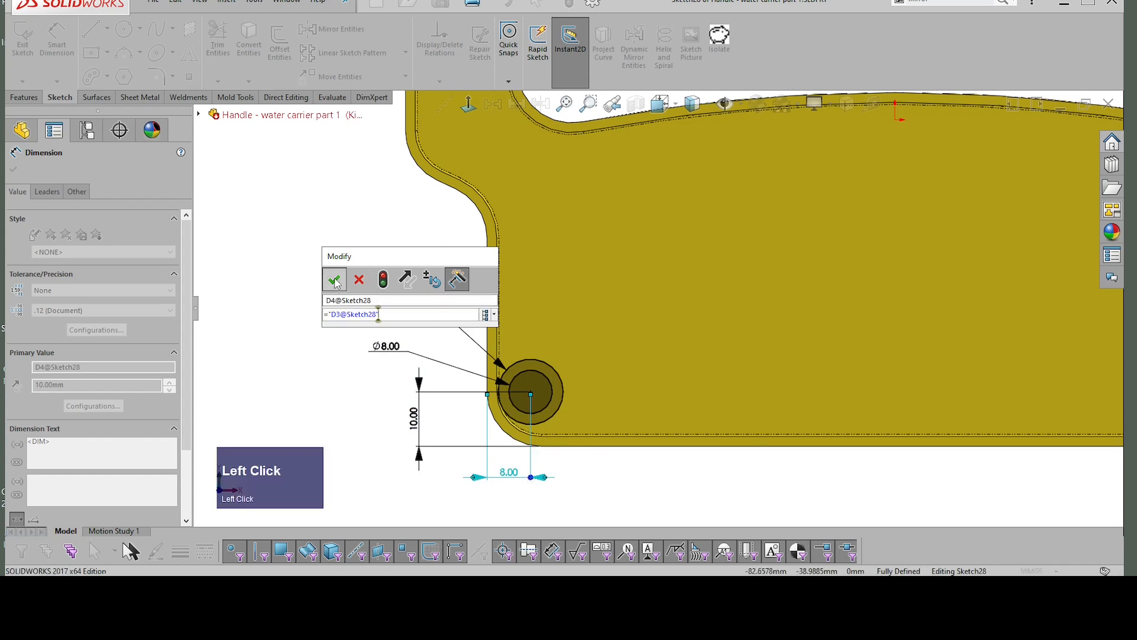
{"action": "left_click", "coordinate": [584, 490]}
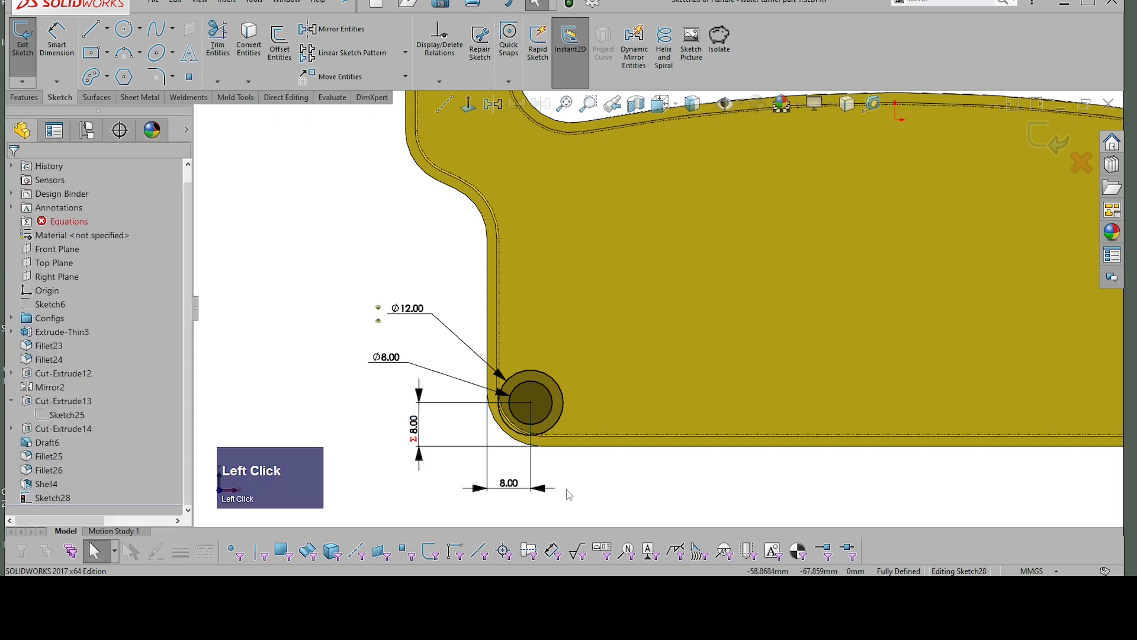
{"action": "left_click", "coordinate": [507, 484]}
{"action": "left_click", "coordinate": [596, 490]}
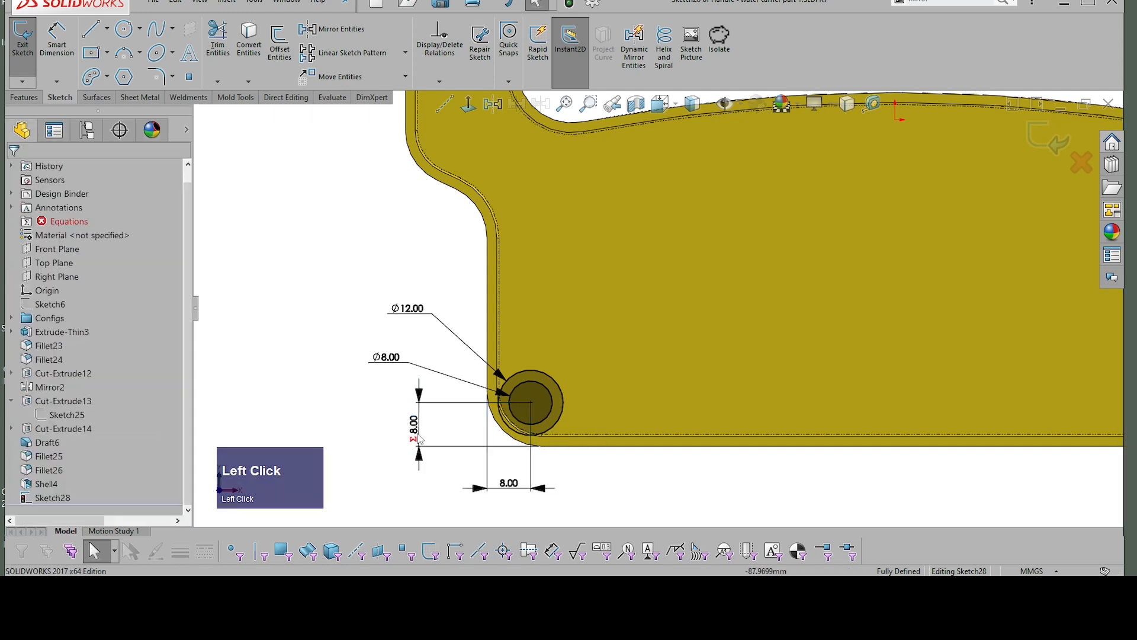
Step: Set the circles' horizontal distance from the handle's vertical outer edge to 10 mm
{"action": "scroll", "coordinate": [418, 439], "scroll_direction": "up", "scroll_amount": 2}
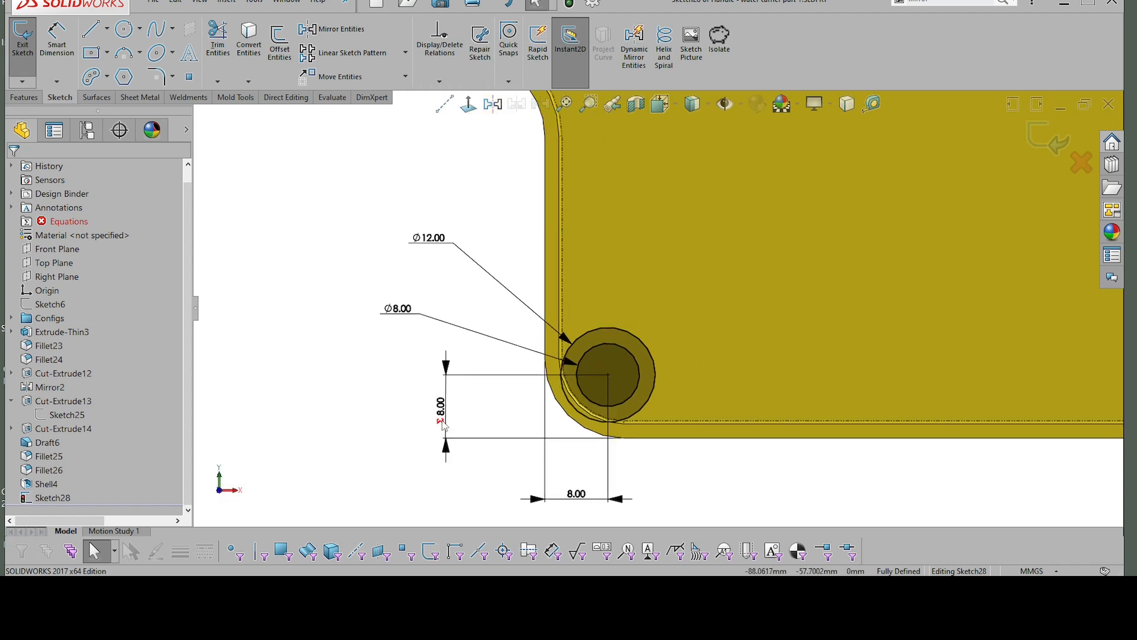
{"action": "left_click", "coordinate": [582, 497]}
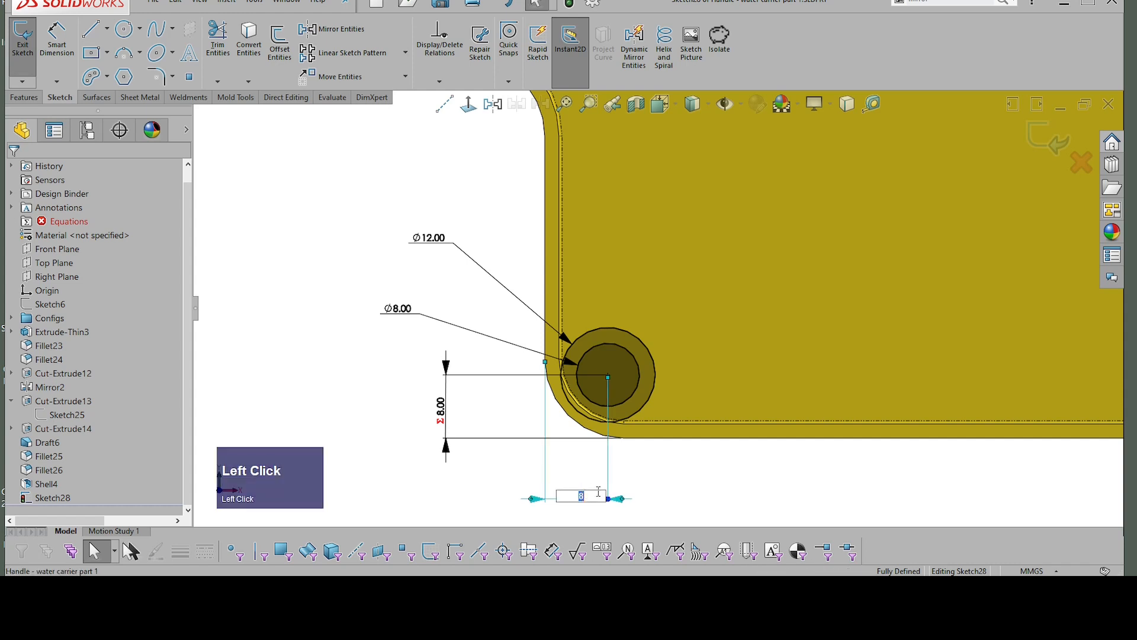
{"action": "type", "text": "10"}
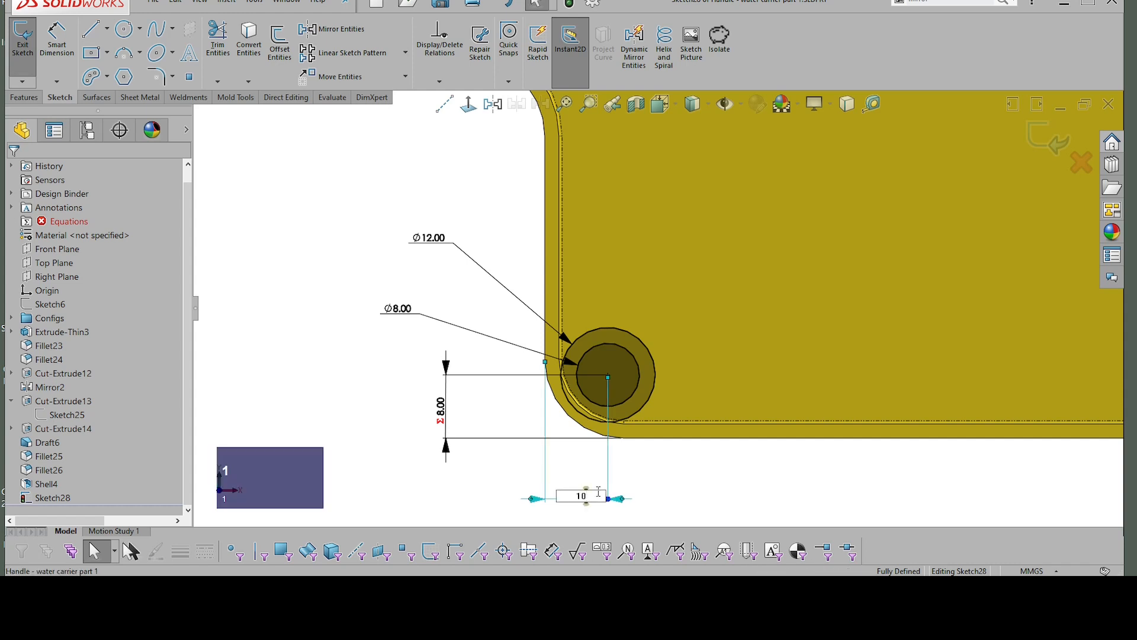
{"action": "key", "text": "Return"}
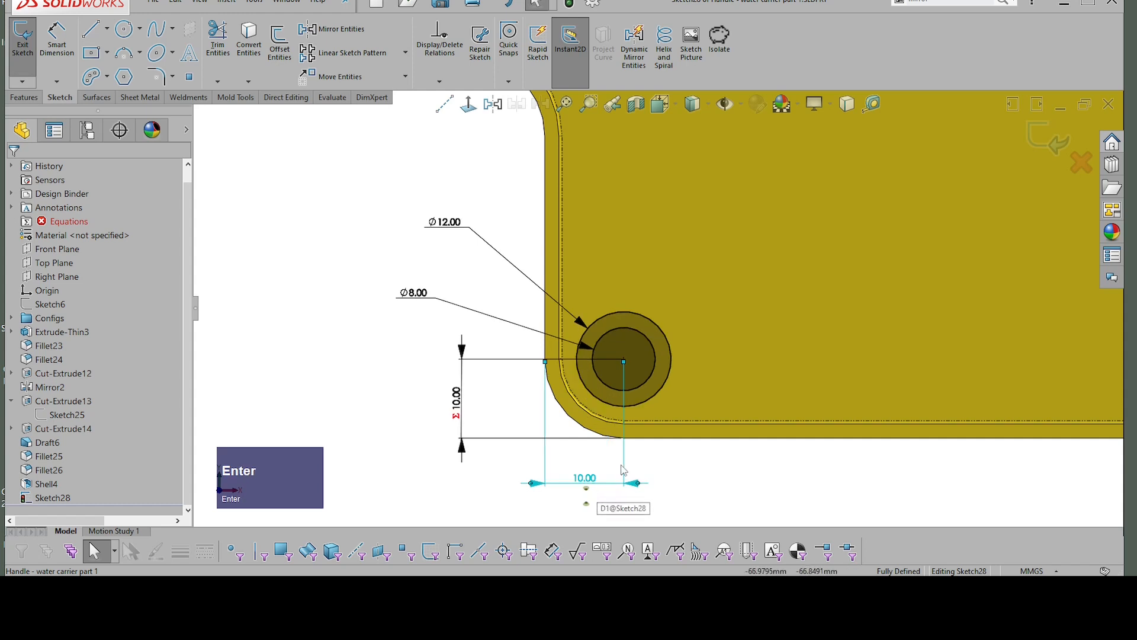
{"action": "left_click", "coordinate": [685, 463]}
{"action": "scroll", "coordinate": [634, 331], "scroll_direction": "down", "scroll_amount": 5}
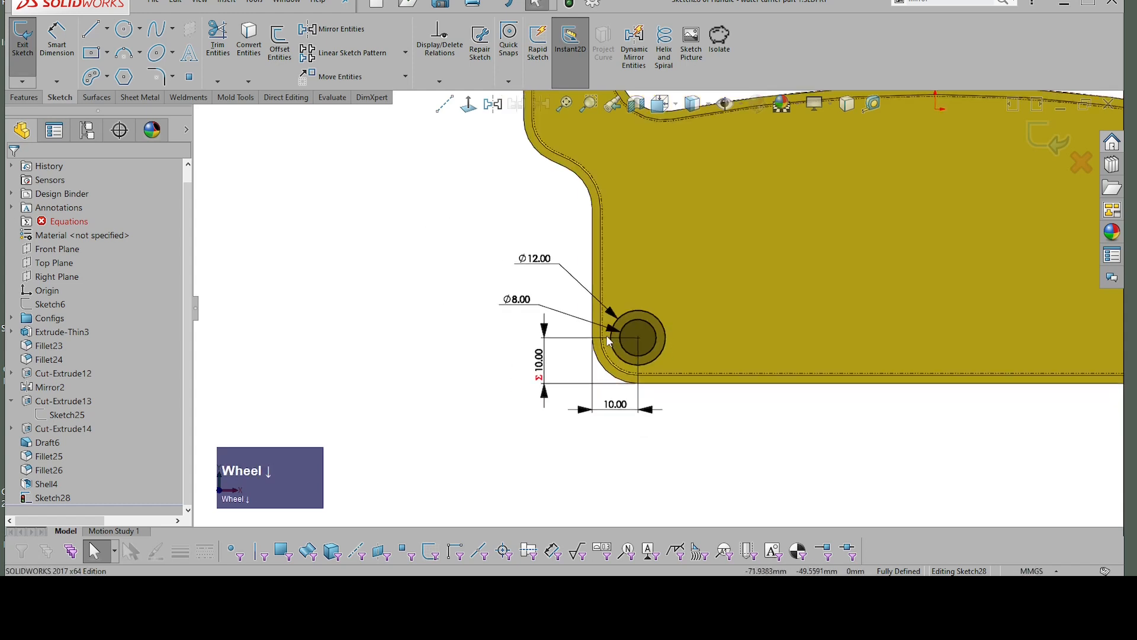
Step: Draw a vertical centerline from the origin down past the handle's bottom edge
{"action": "scroll", "coordinate": [642, 295], "scroll_direction": "up", "scroll_amount": 2}
{"action": "left_click_drag", "start_coordinate": [499, 247], "coordinate": [570, 298]}
{"action": "scroll", "coordinate": [735, 430], "scroll_direction": "down", "scroll_amount": 2}
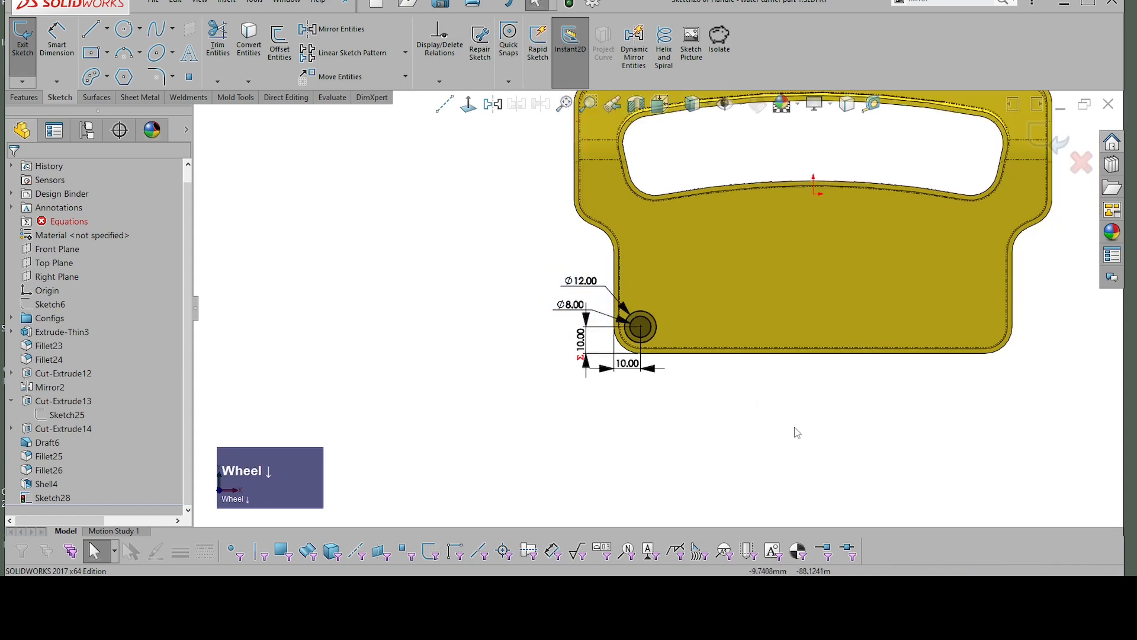
{"action": "right_click", "coordinate": [822, 421]}
{"action": "right_click_drag", "start_coordinate": [783, 428], "coordinate": [847, 431]}
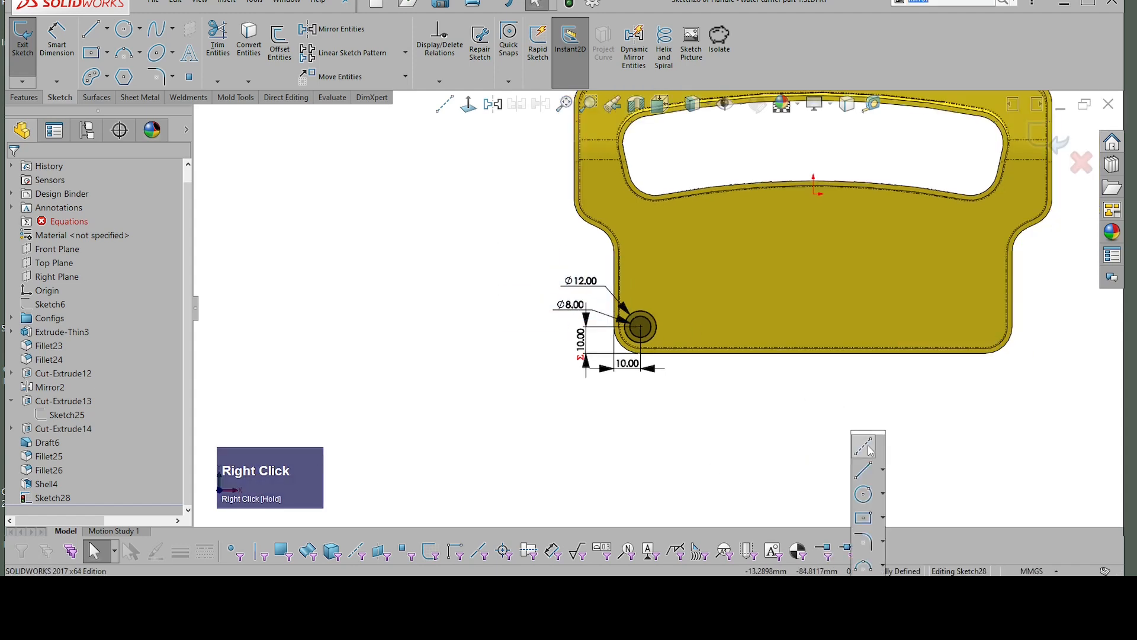
{"action": "left_click", "coordinate": [871, 449]}
{"action": "left_click", "coordinate": [815, 193]}
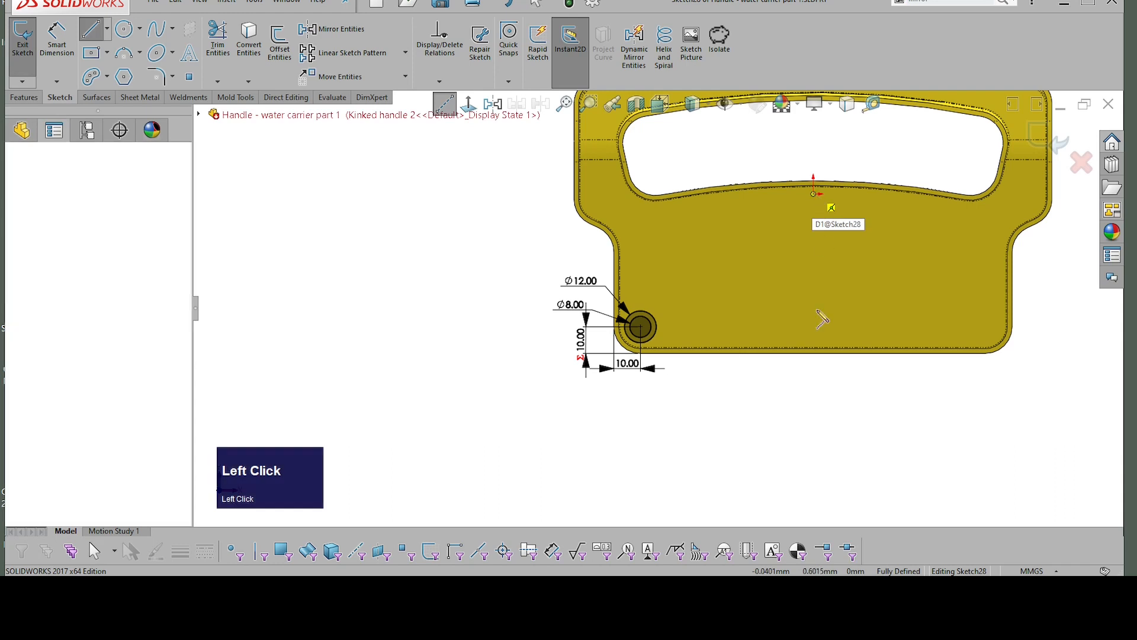
{"action": "left_click", "coordinate": [814, 399]}
{"action": "key", "text": "Escape"}
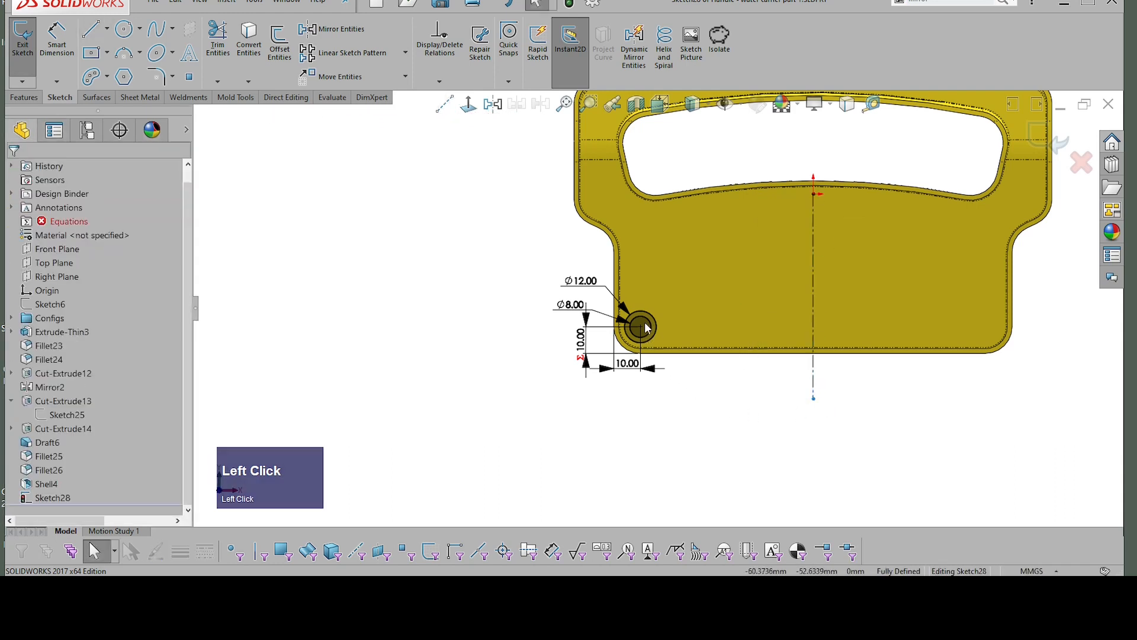
Step: Mirror both concentric circles about the vertical centerline, keeping the original circles
{"action": "left_click_drag", "start_coordinate": [515, 266], "coordinate": [704, 379]}
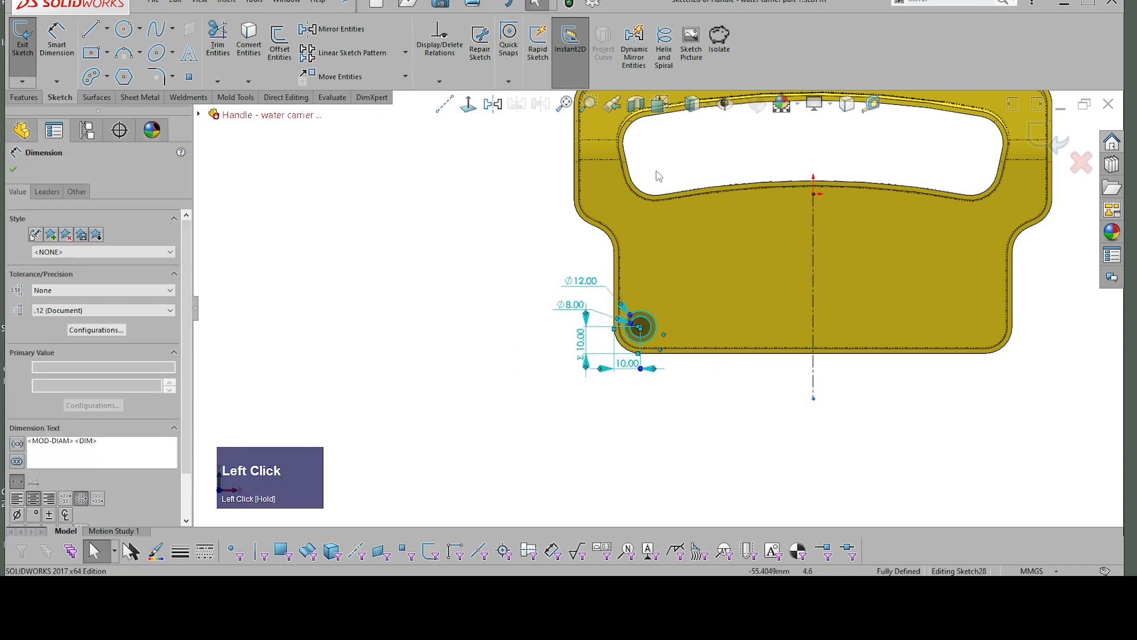
{"action": "left_click", "coordinate": [498, 106]}
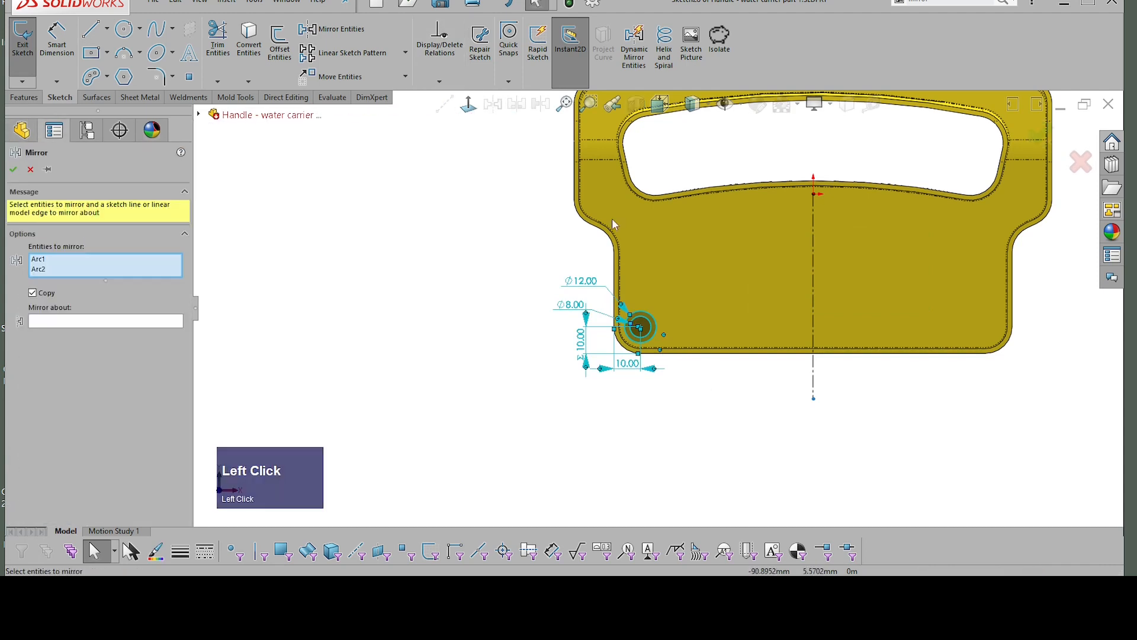
{"action": "left_click", "coordinate": [81, 322]}
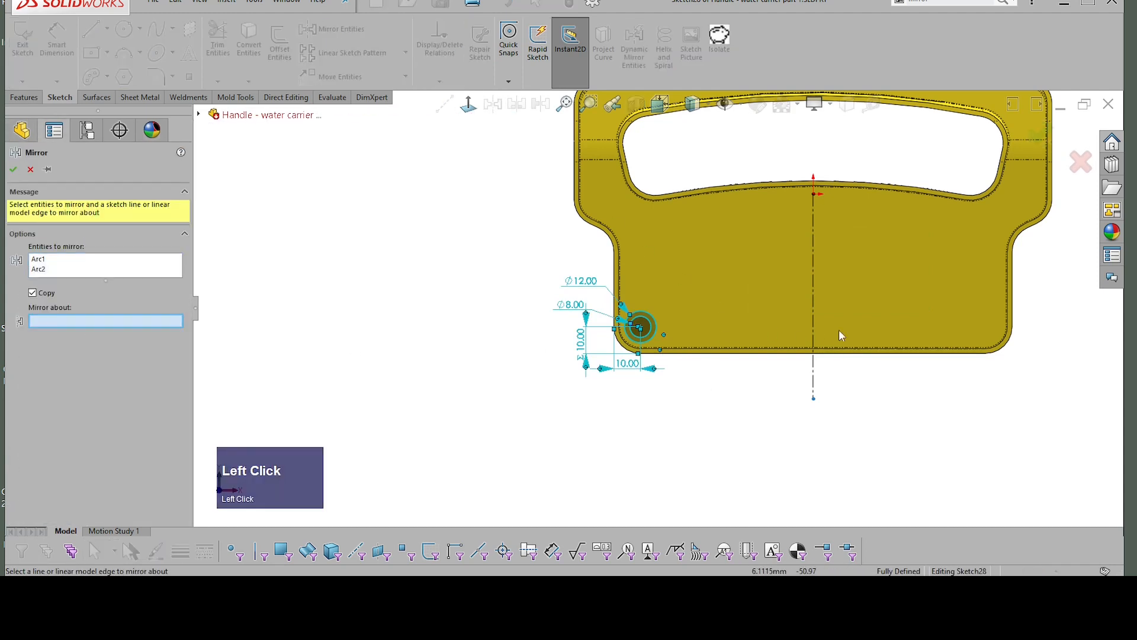
{"action": "left_click", "coordinate": [813, 304]}
{"action": "right_click", "coordinate": [812, 304]}
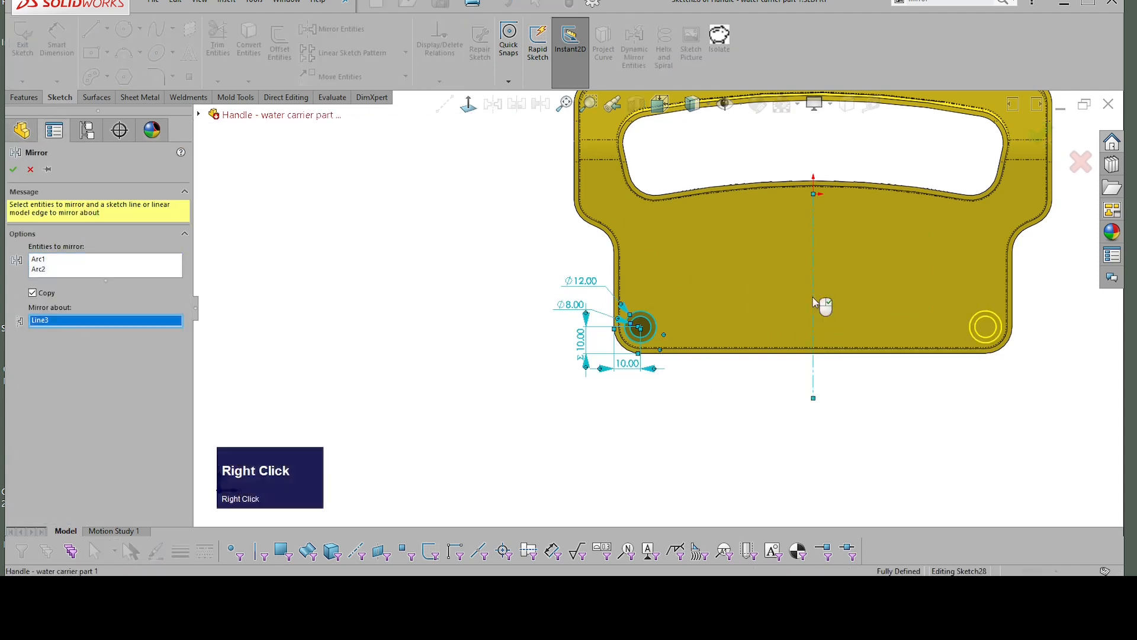
{"action": "scroll", "coordinate": [1019, 252], "scroll_direction": "down", "scroll_amount": 2}
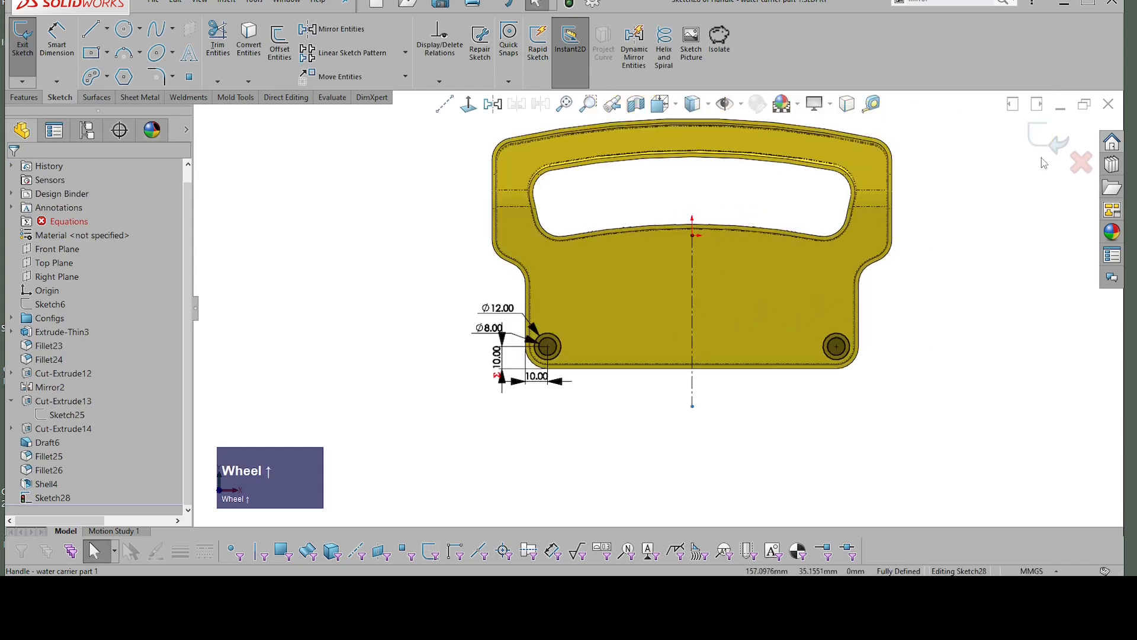
Step: Exit the sketch and extrude the circle pairs about 26 mm into two hollow bosses inside the shelled handle
{"action": "left_click", "coordinate": [1045, 141]}
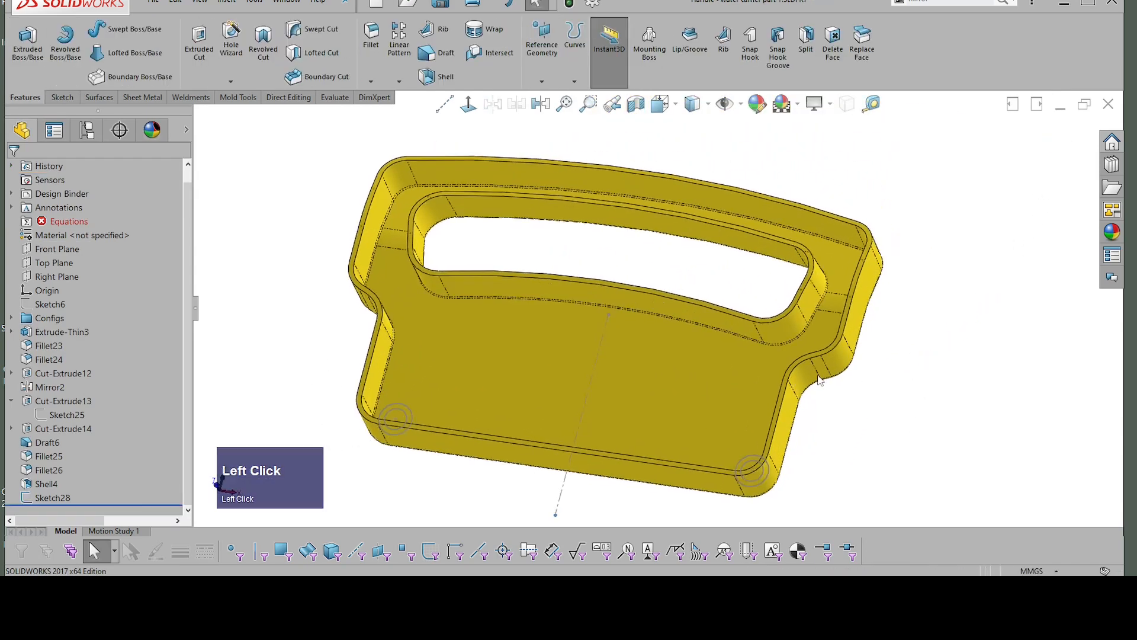
{"action": "left_click", "coordinate": [400, 406]}
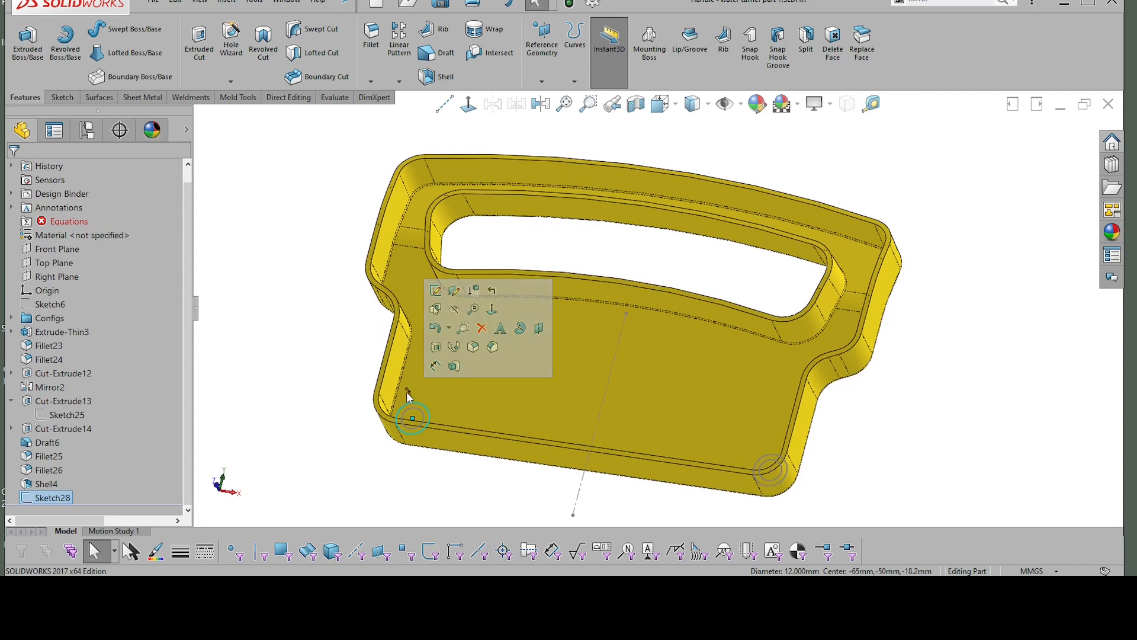
{"action": "left_click_drag", "start_coordinate": [408, 389], "coordinate": [391, 359]}
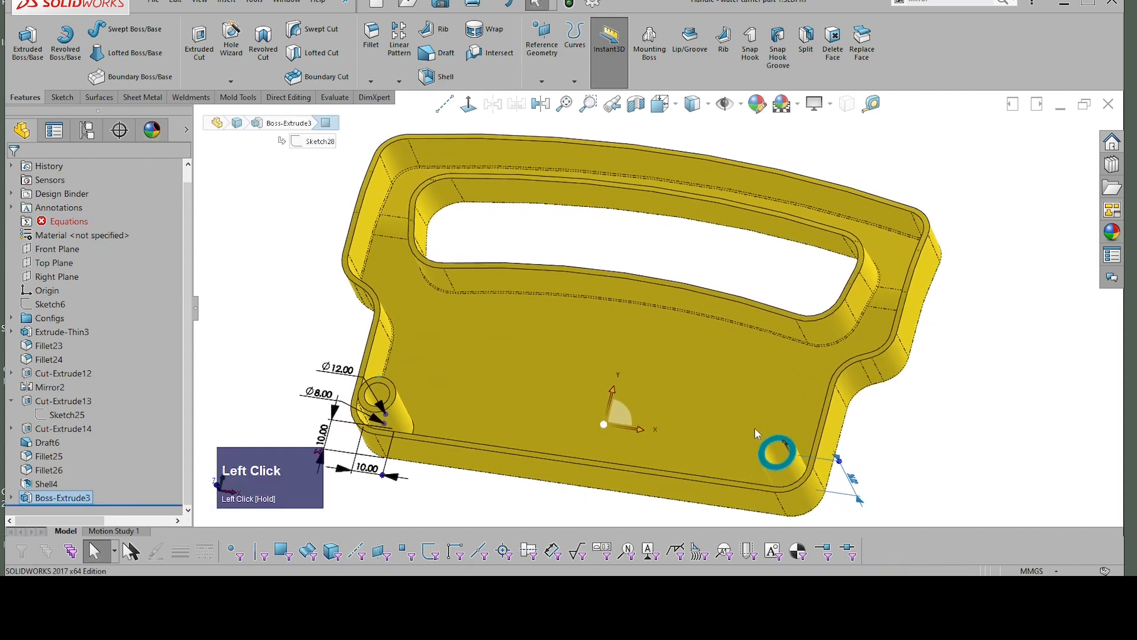
{"action": "left_click", "coordinate": [803, 404]}
{"action": "scroll", "coordinate": [443, 393], "scroll_direction": "up", "scroll_amount": 2}
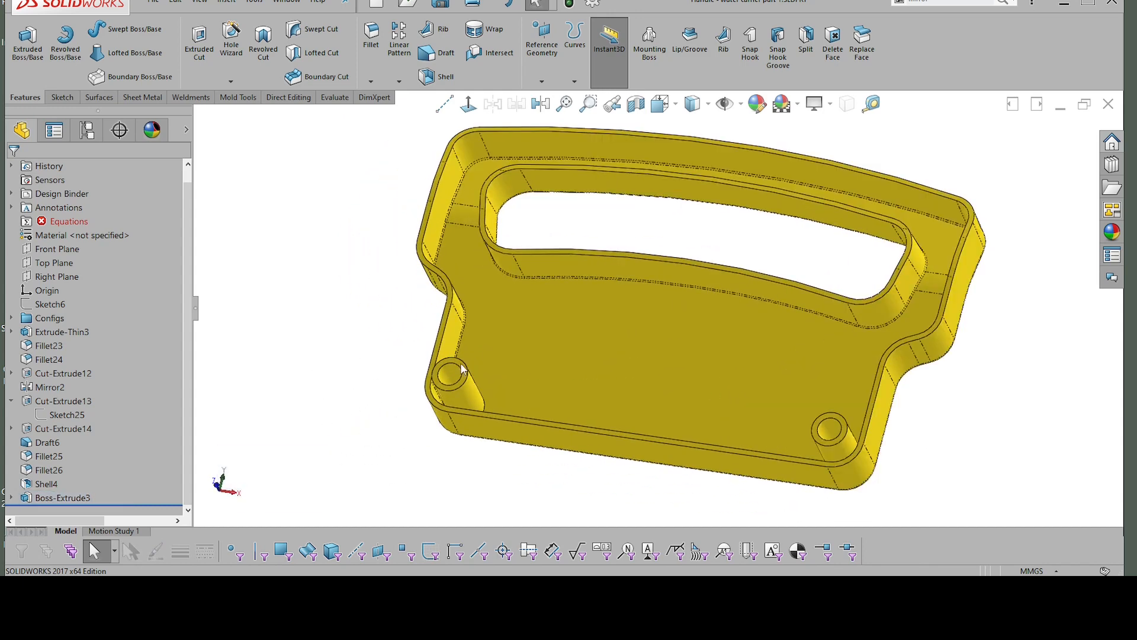
Step: Edit the hollow bosses' extrusion so that it applies to this configuration only
{"action": "left_click", "coordinate": [72, 495]}
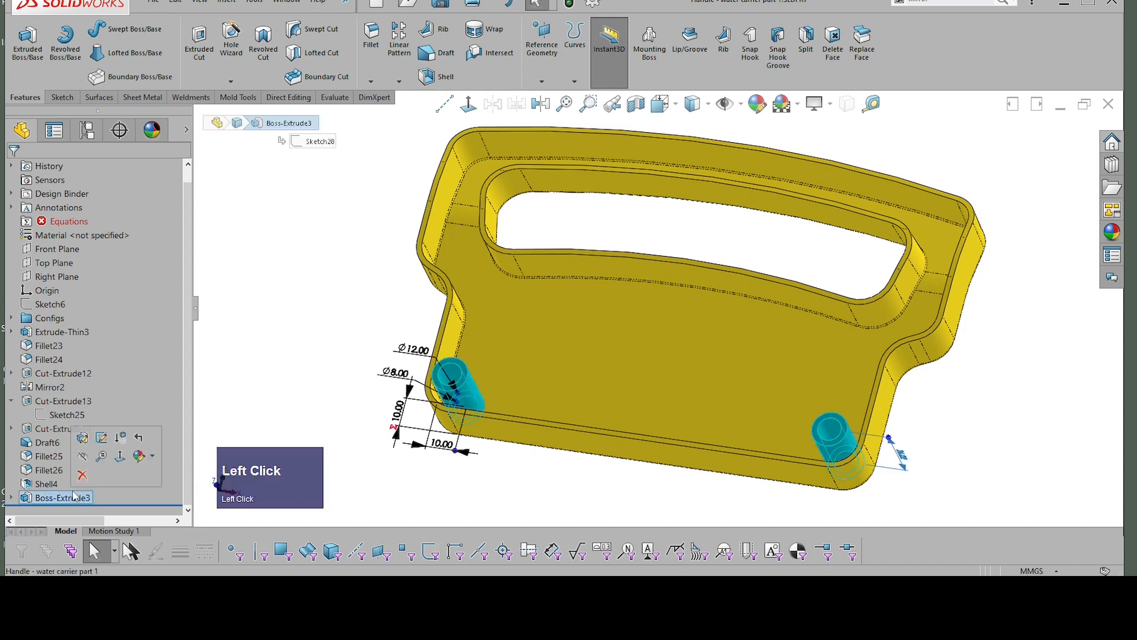
{"action": "left_click", "coordinate": [85, 439]}
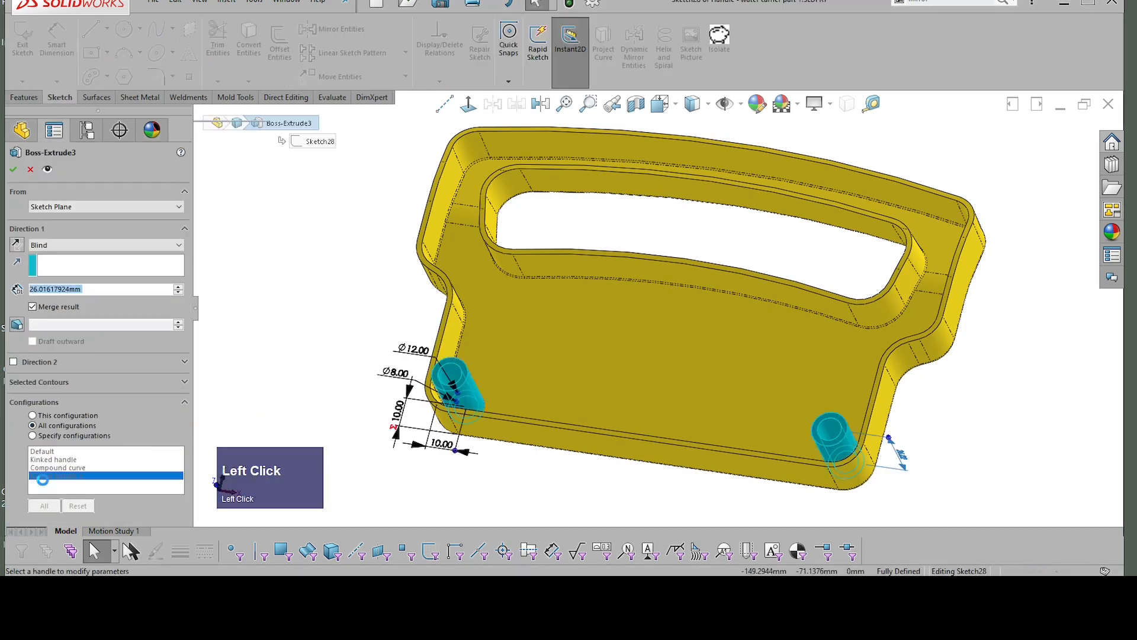
{"action": "scroll", "coordinate": [34, 413], "scroll_direction": "down", "scroll_amount": 1}
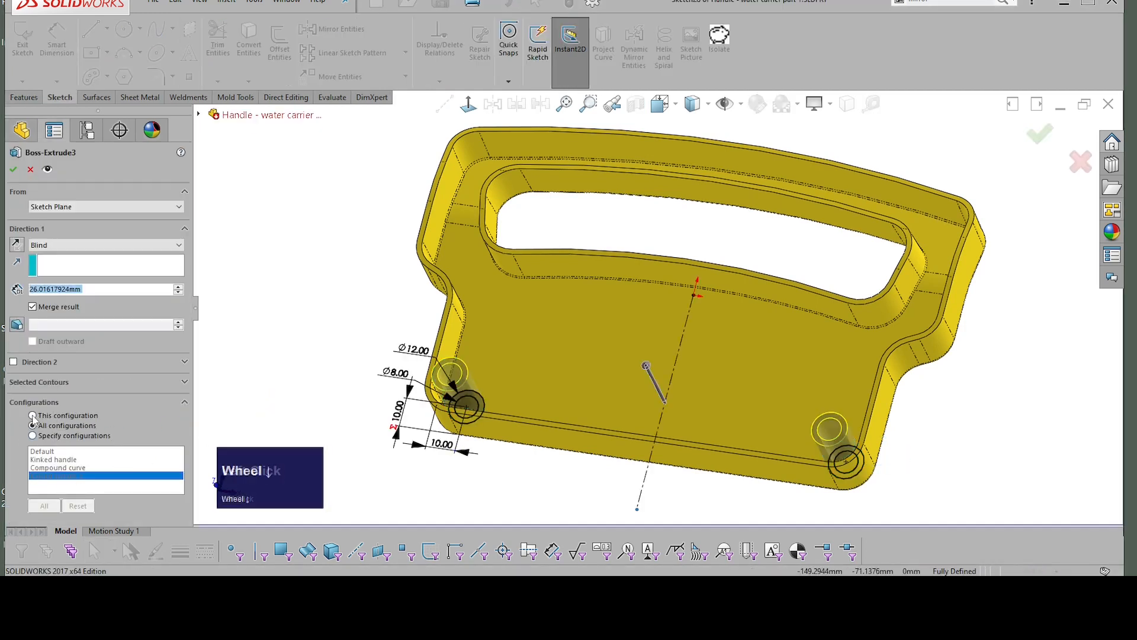
{"action": "left_click", "coordinate": [65, 416]}
{"action": "scroll", "coordinate": [118, 459], "scroll_direction": "down", "scroll_amount": 1}
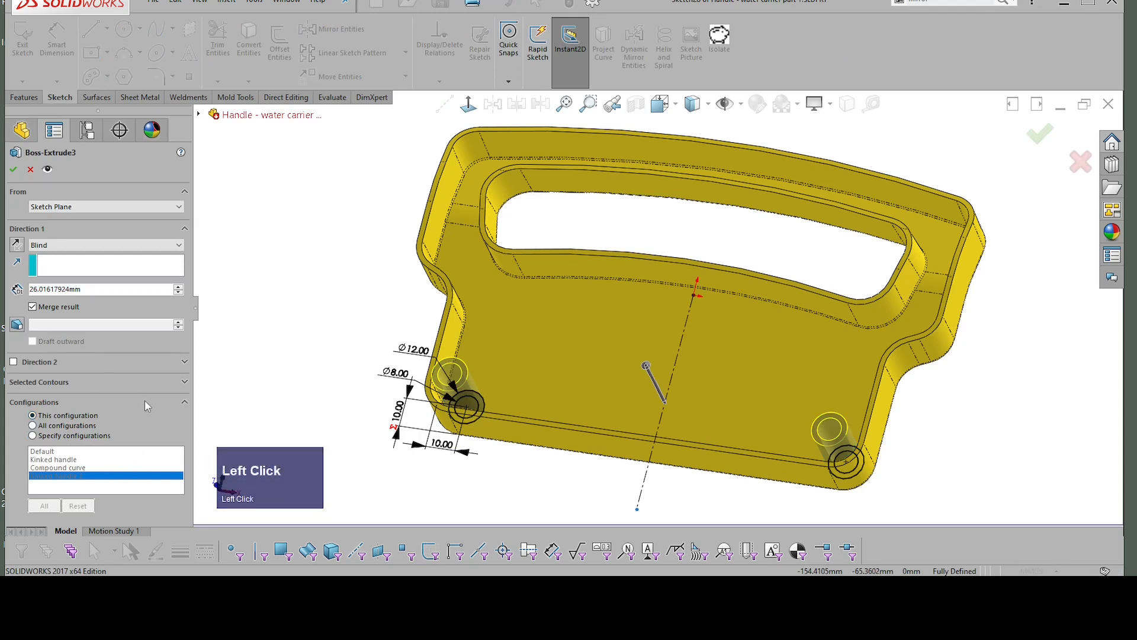
{"action": "scroll", "coordinate": [127, 454], "scroll_direction": "down", "scroll_amount": 1}
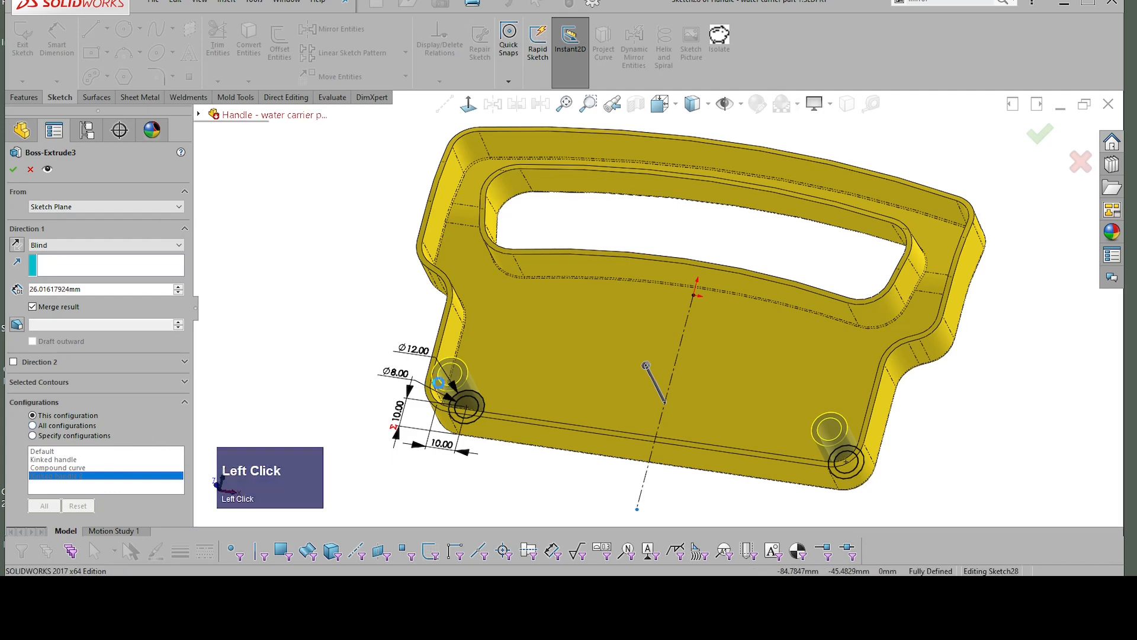
{"action": "left_click", "coordinate": [13, 170]}
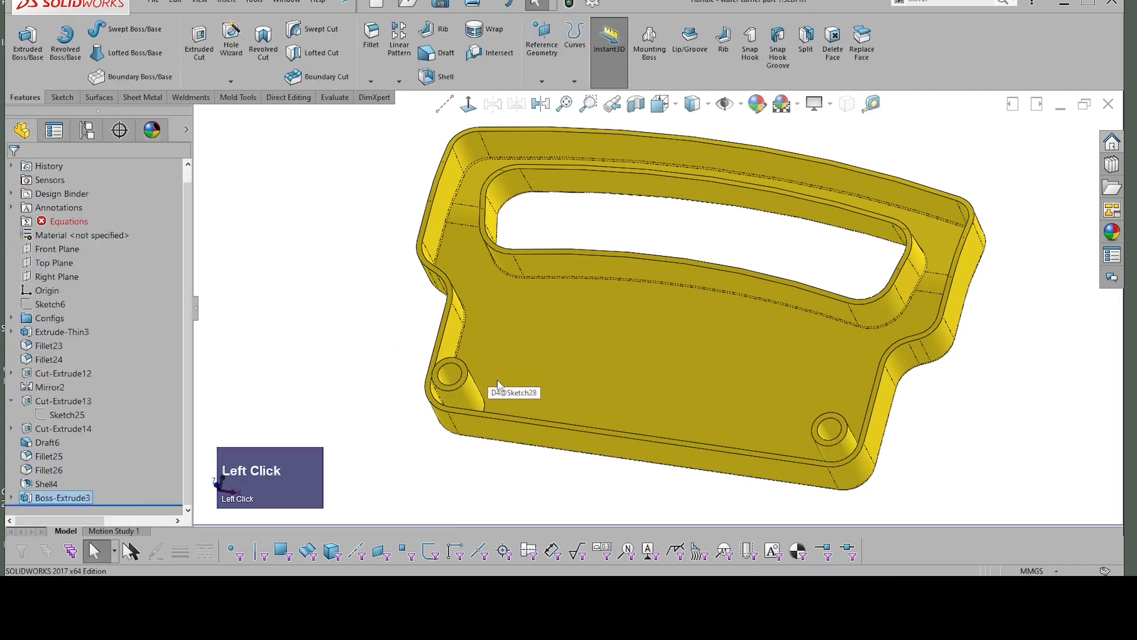
{"action": "scroll", "coordinate": [480, 368], "scroll_direction": "up", "scroll_amount": 2}
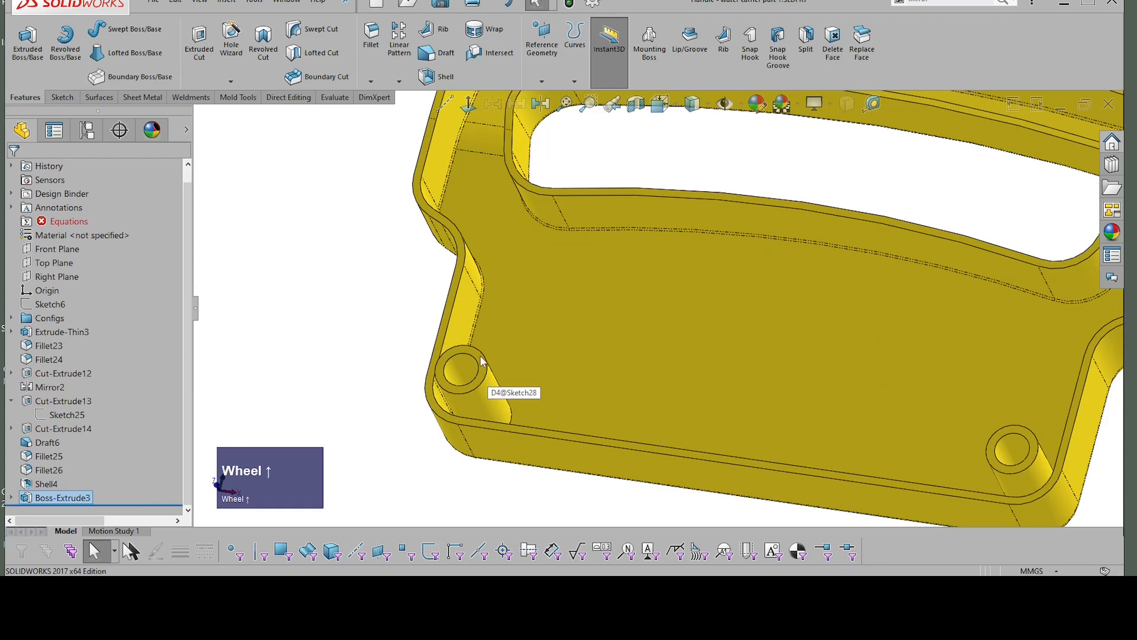
Step: Pull the end face of the hollow bosses down to a height of about 18 mm
{"action": "left_click", "coordinate": [483, 362]}
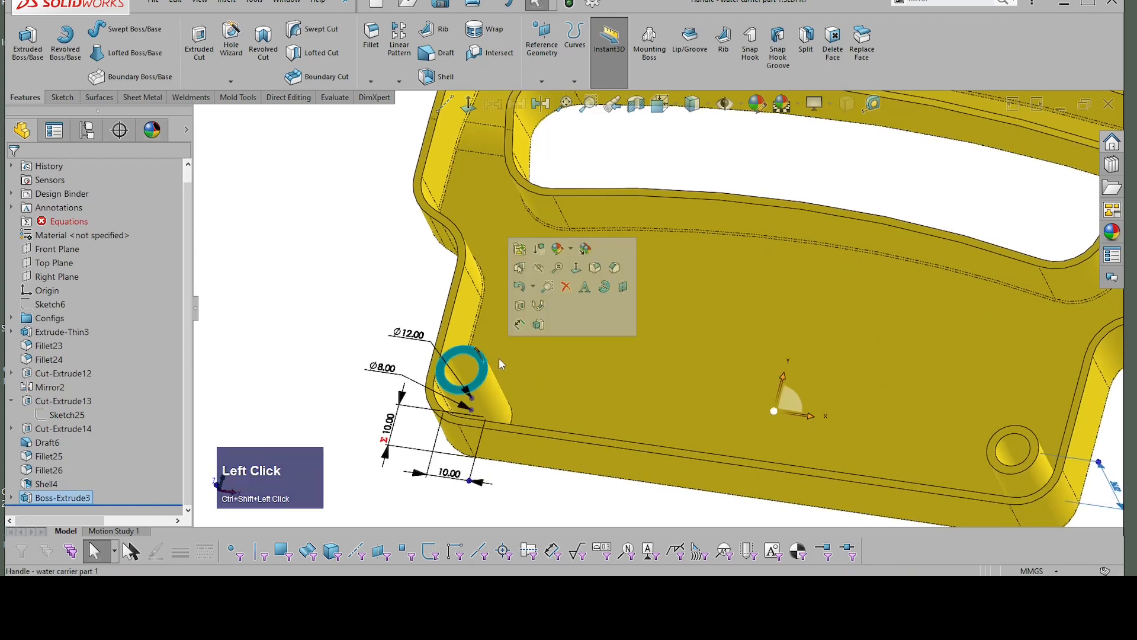
{"action": "middle_click_drag", "start_coordinate": [500, 359], "coordinate": [578, 375]}
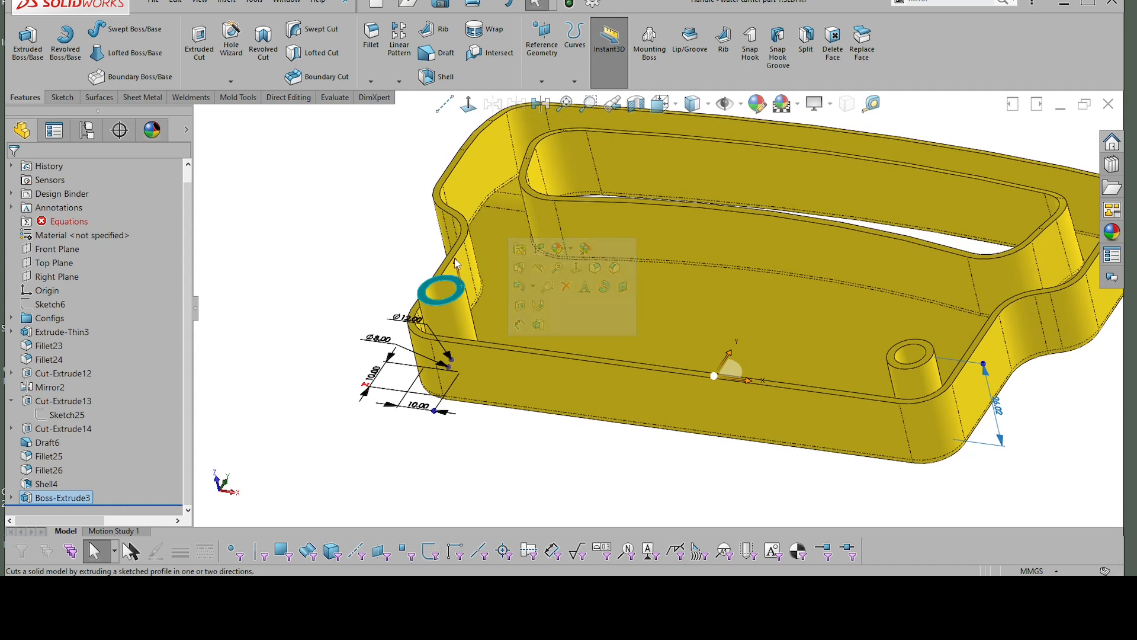
{"action": "mouse_move", "coordinate": [457, 264]}
{"action": "left_mouse_down"}
{"action": "mouse_move", "coordinate": [468, 304]}
{"action": "mouse_move", "coordinate": [444, 277]}
{"action": "left_mouse_up"}
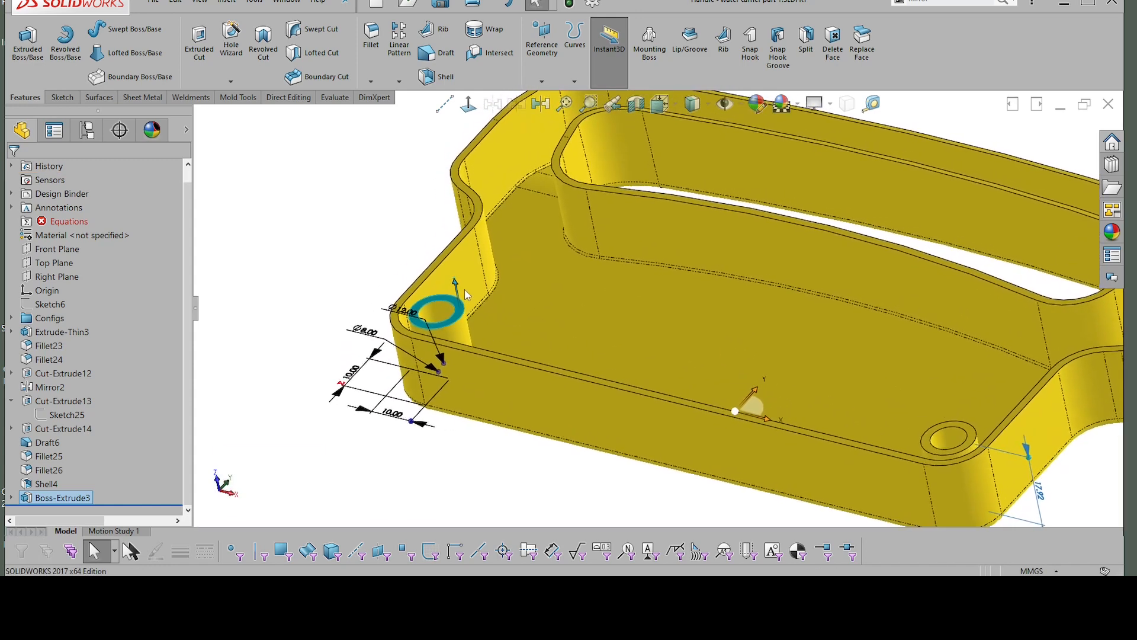
Step: Edit the hollow bosses' extrusion to end at Offset From Surface, using the handle's outer rim face as the reference
{"action": "left_click", "coordinate": [72, 498]}
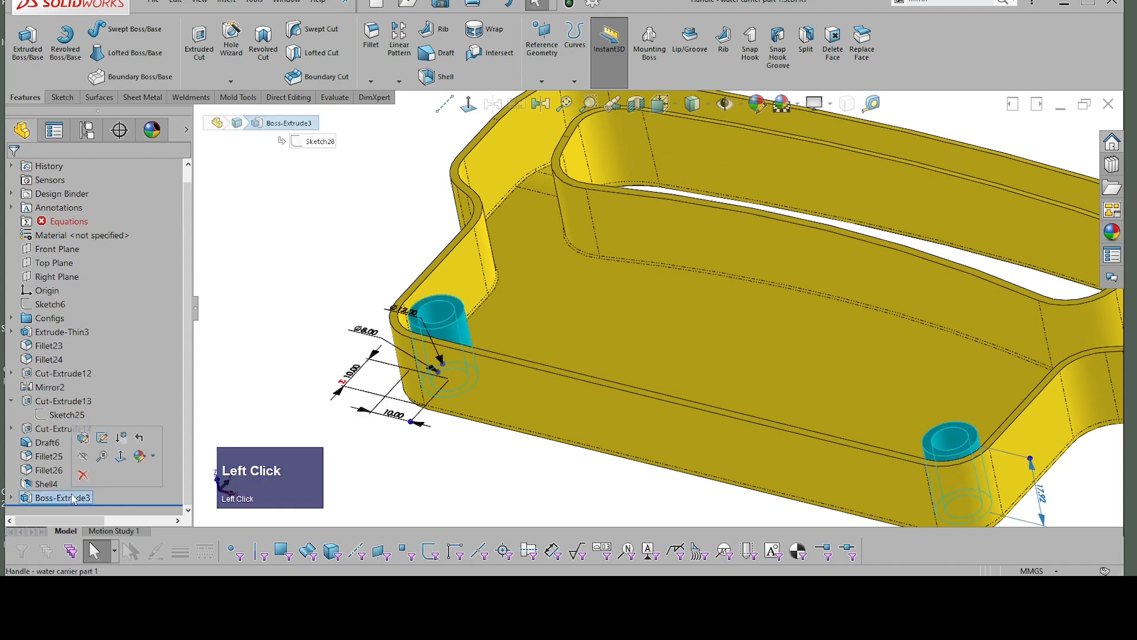
{"action": "left_click", "coordinate": [83, 437]}
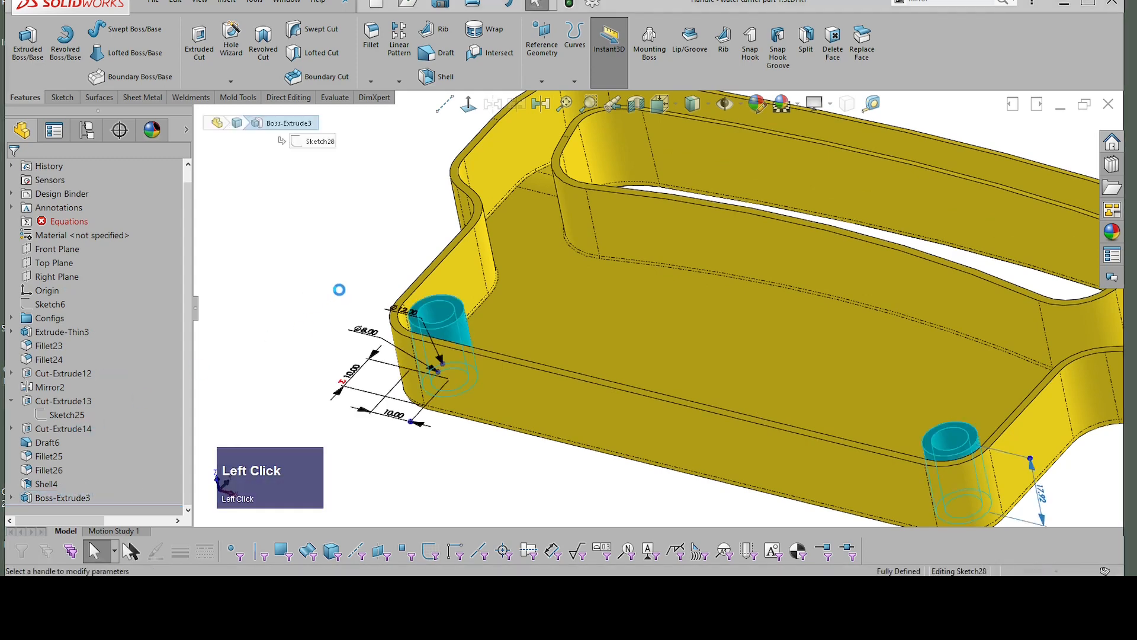
{"action": "scroll", "coordinate": [447, 301], "scroll_direction": "up", "scroll_amount": 4}
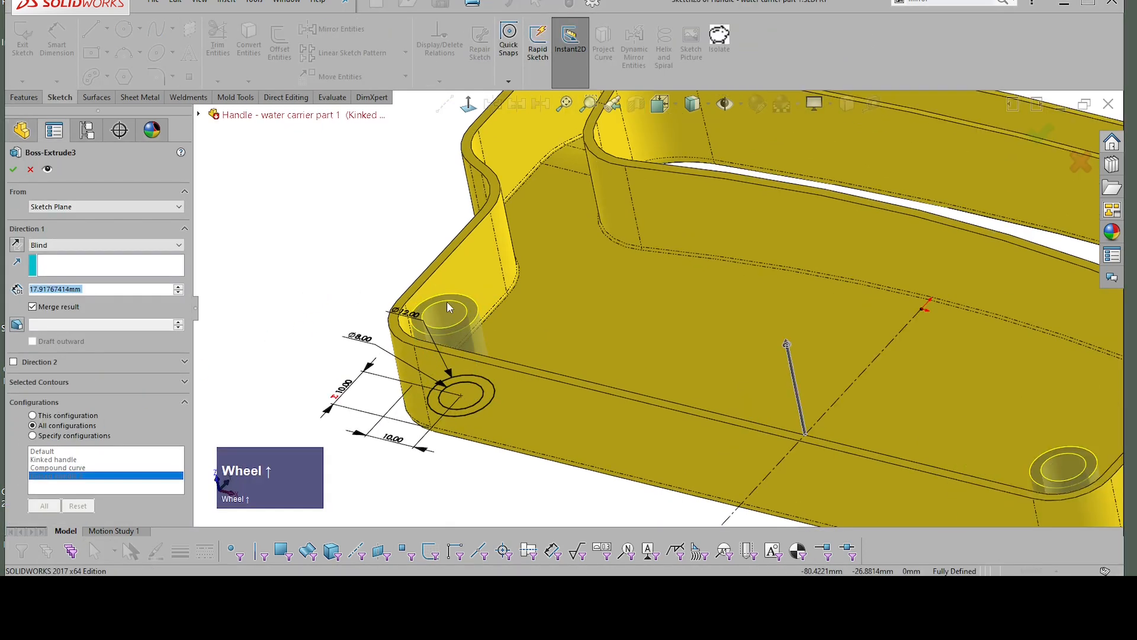
{"action": "scroll", "coordinate": [456, 279], "scroll_direction": "up", "scroll_amount": 3}
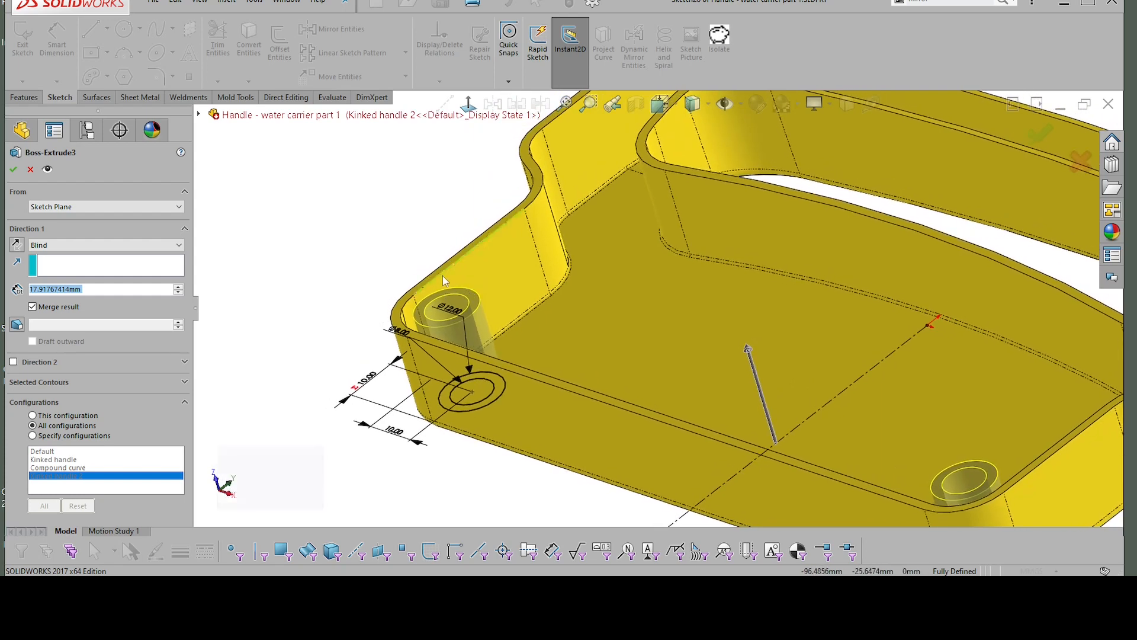
{"action": "scroll", "coordinate": [455, 271], "scroll_direction": "up", "scroll_amount": 1}
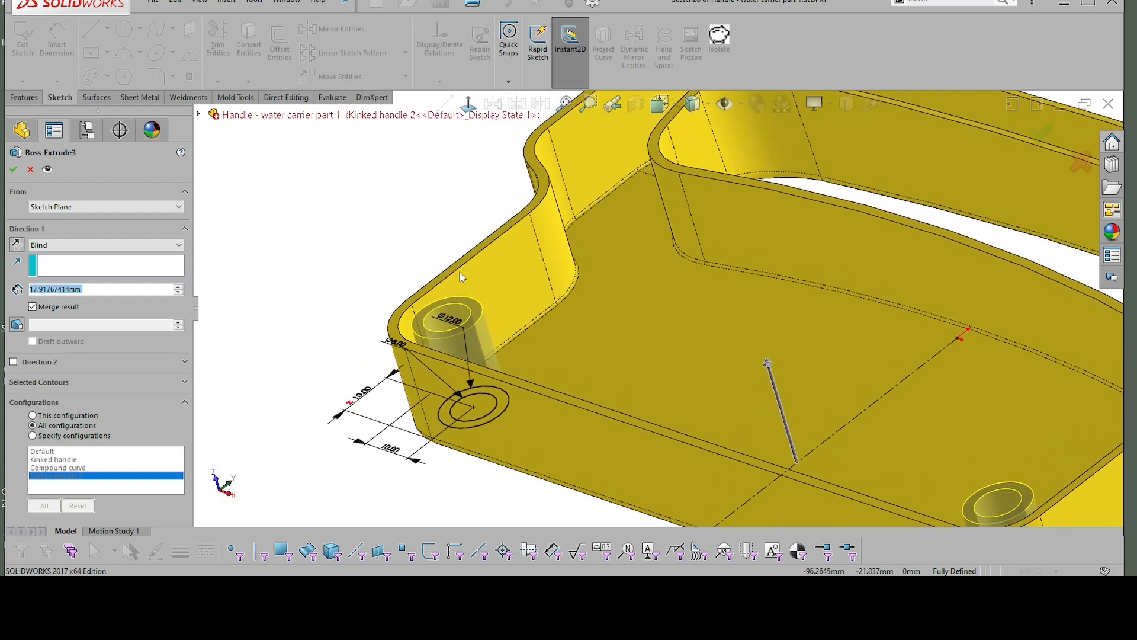
{"action": "scroll", "coordinate": [455, 268], "scroll_direction": "up", "scroll_amount": 1}
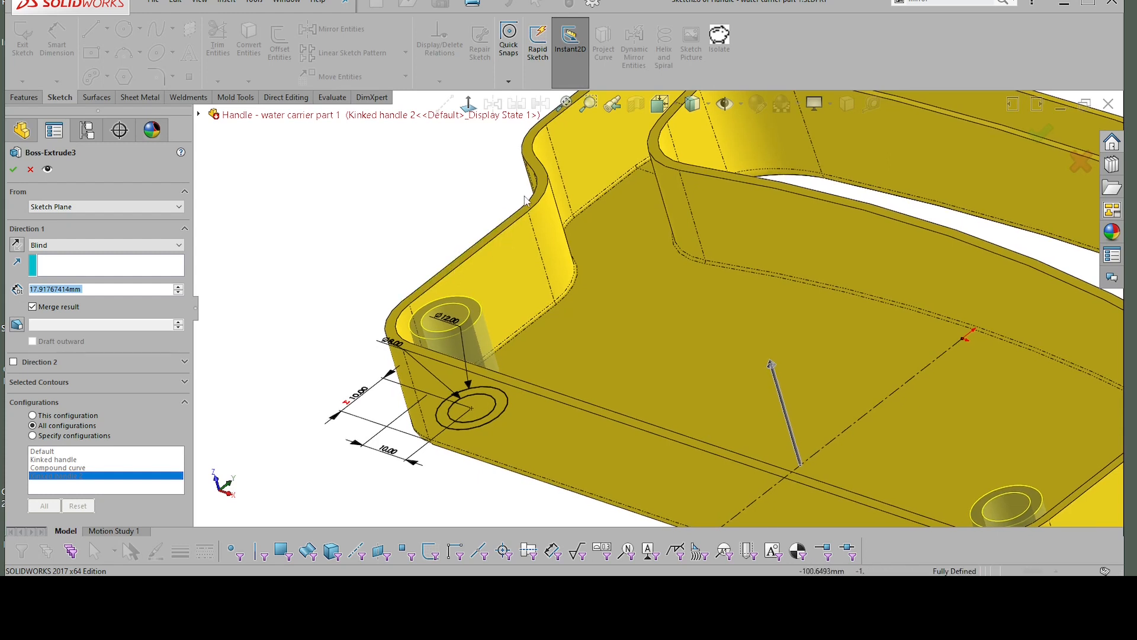
{"action": "middle_click_drag", "start_coordinate": [215, 287], "coordinate": [200, 281]}
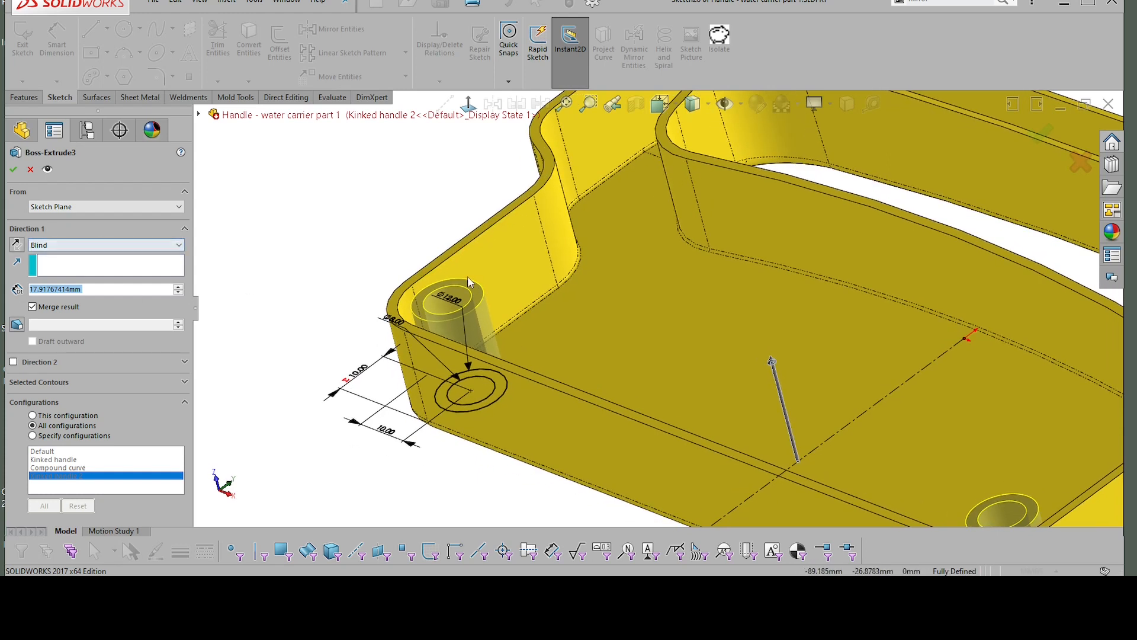
{"action": "left_click", "coordinate": [50, 247]}
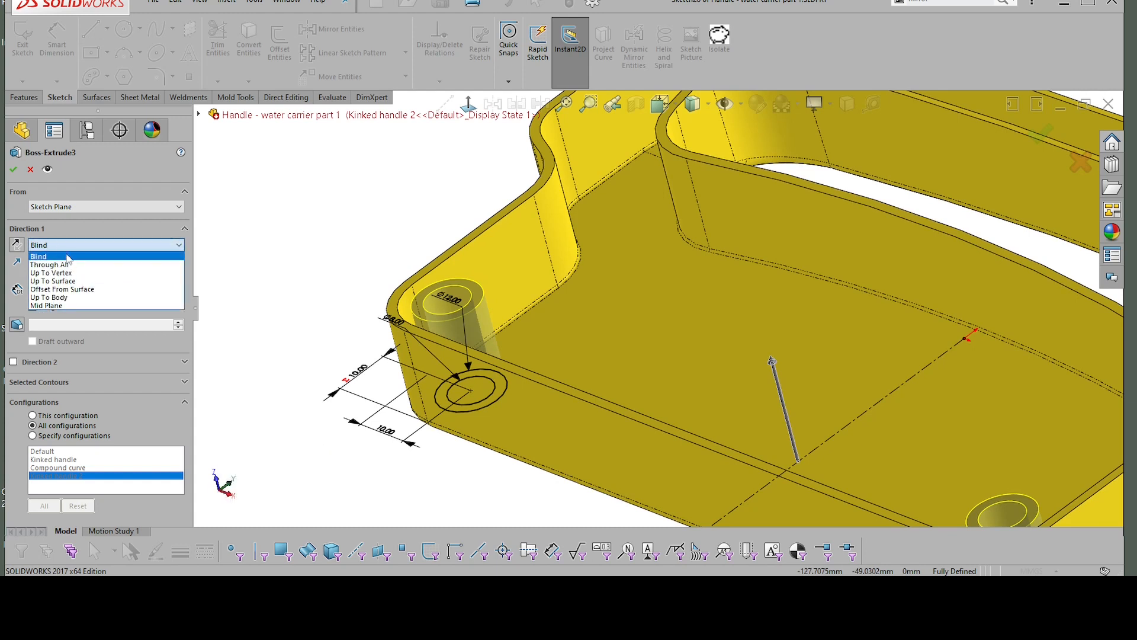
{"action": "left_click", "coordinate": [74, 290]}
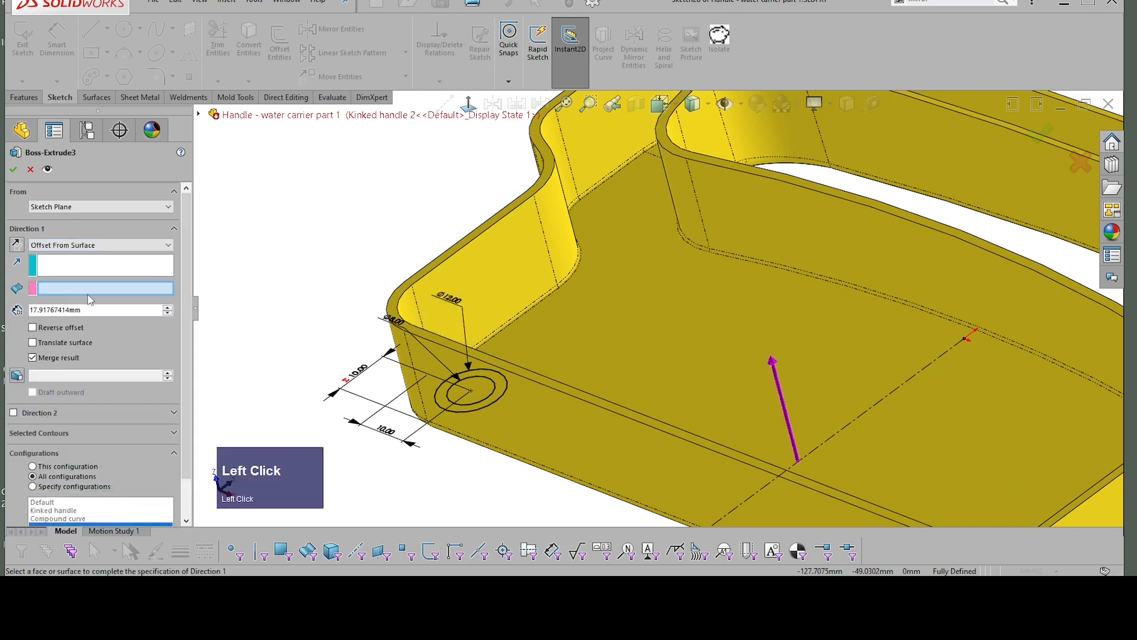
{"action": "middle_click_drag", "start_coordinate": [465, 280], "coordinate": [415, 285]}
{"action": "scroll", "coordinate": [414, 286], "scroll_direction": "down", "scroll_amount": 1}
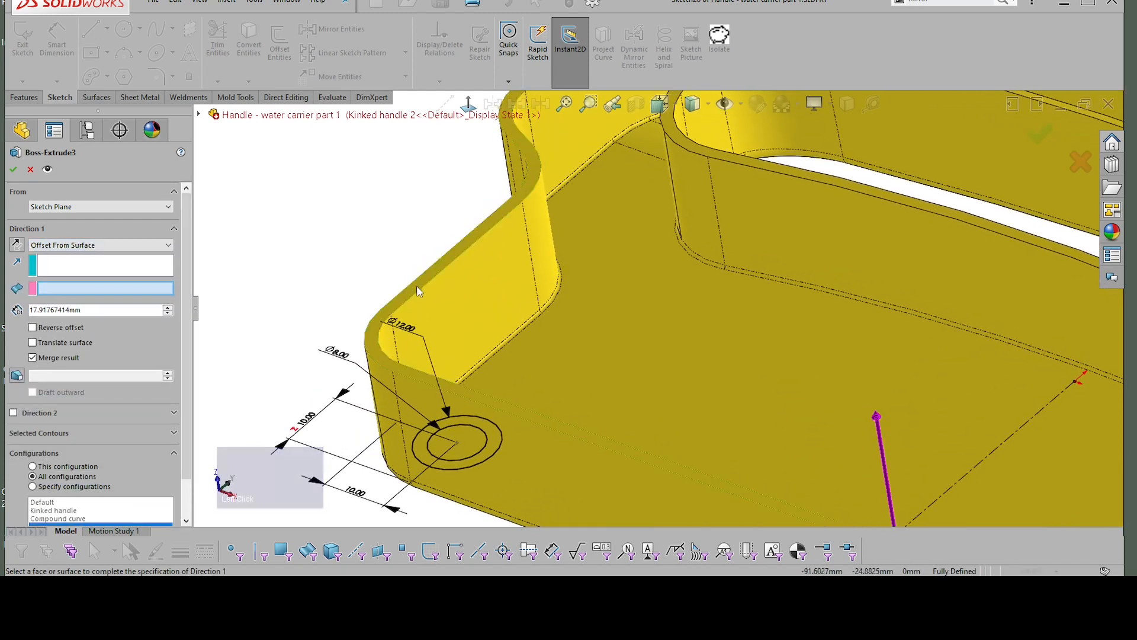
{"action": "left_click", "coordinate": [414, 289]}
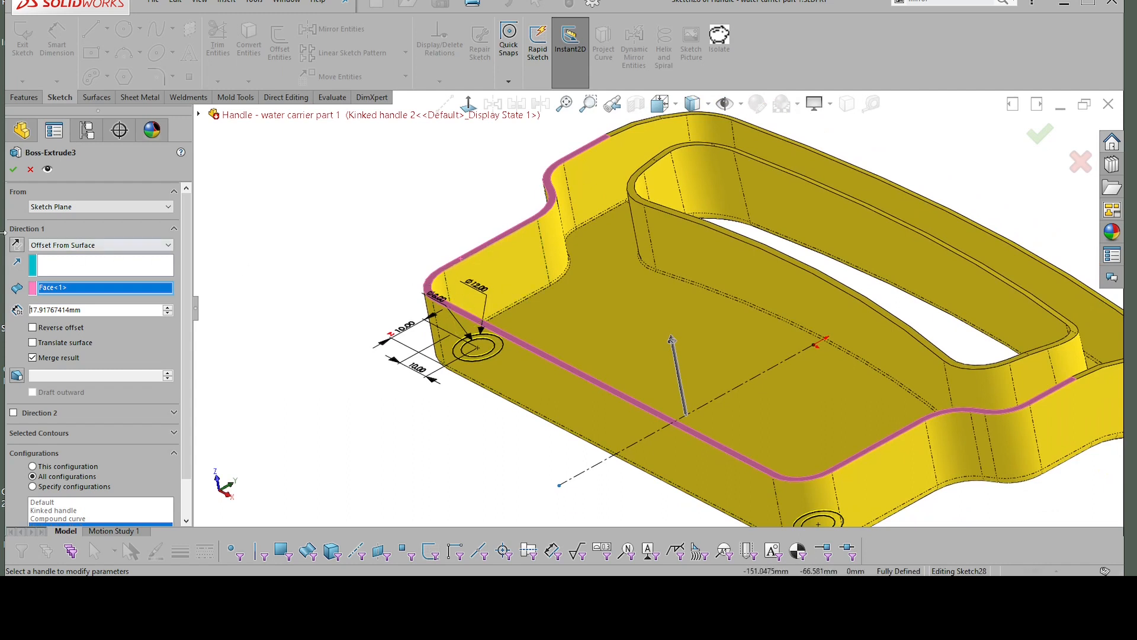
Step: Try reversing the bosses' extrusion direction and the offset from the rim face
{"action": "left_click", "coordinate": [18, 245]}
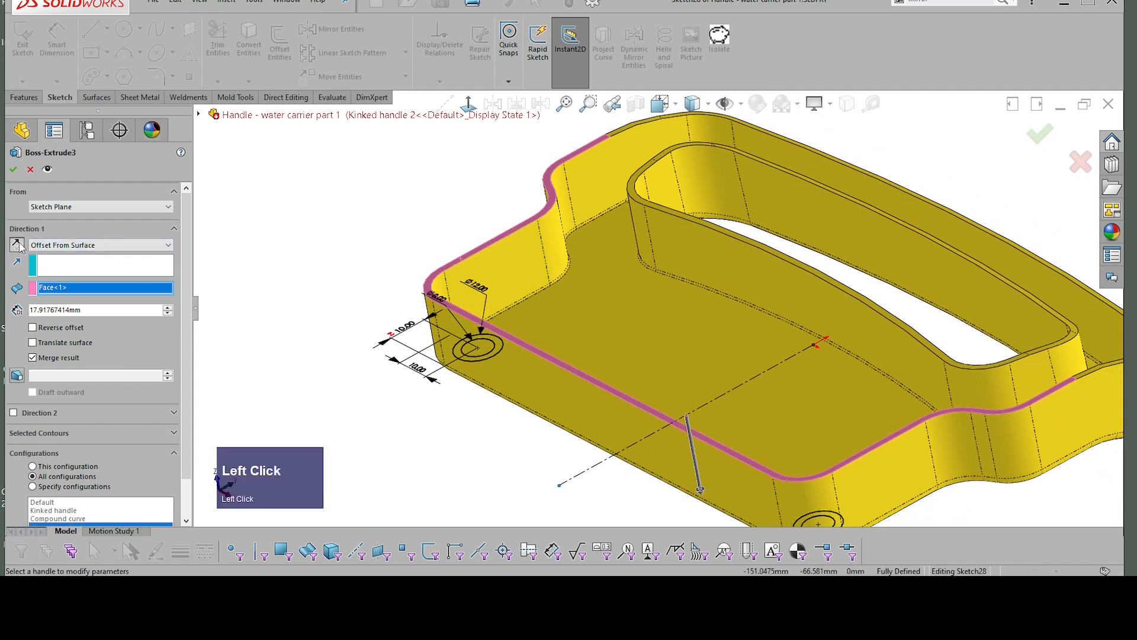
{"action": "left_click", "coordinate": [17, 245]}
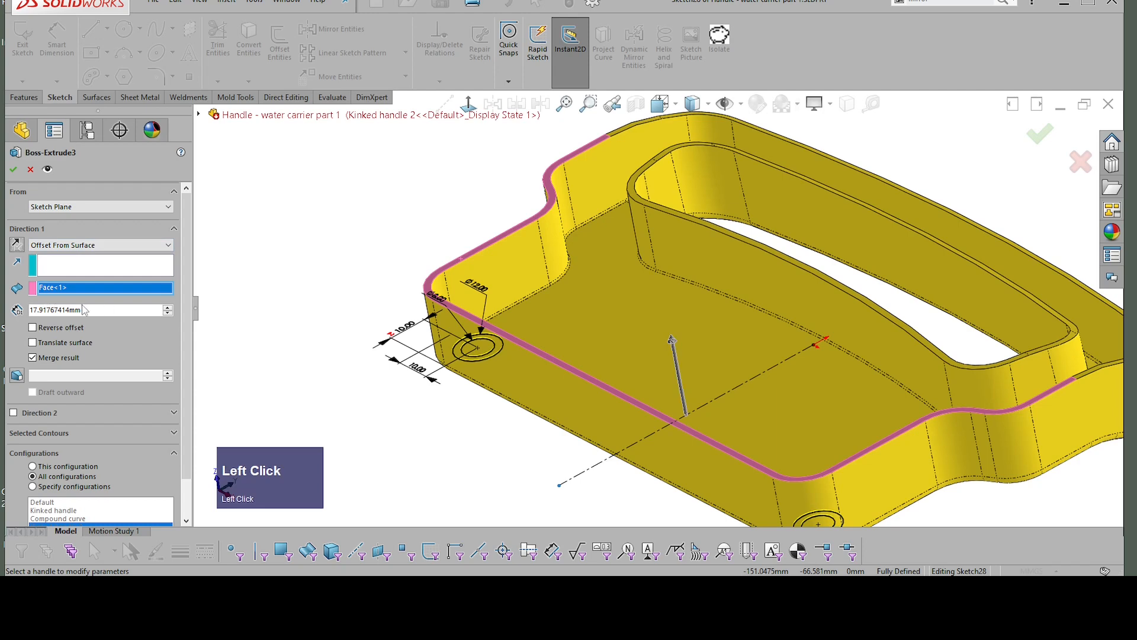
{"action": "left_click", "coordinate": [34, 328]}
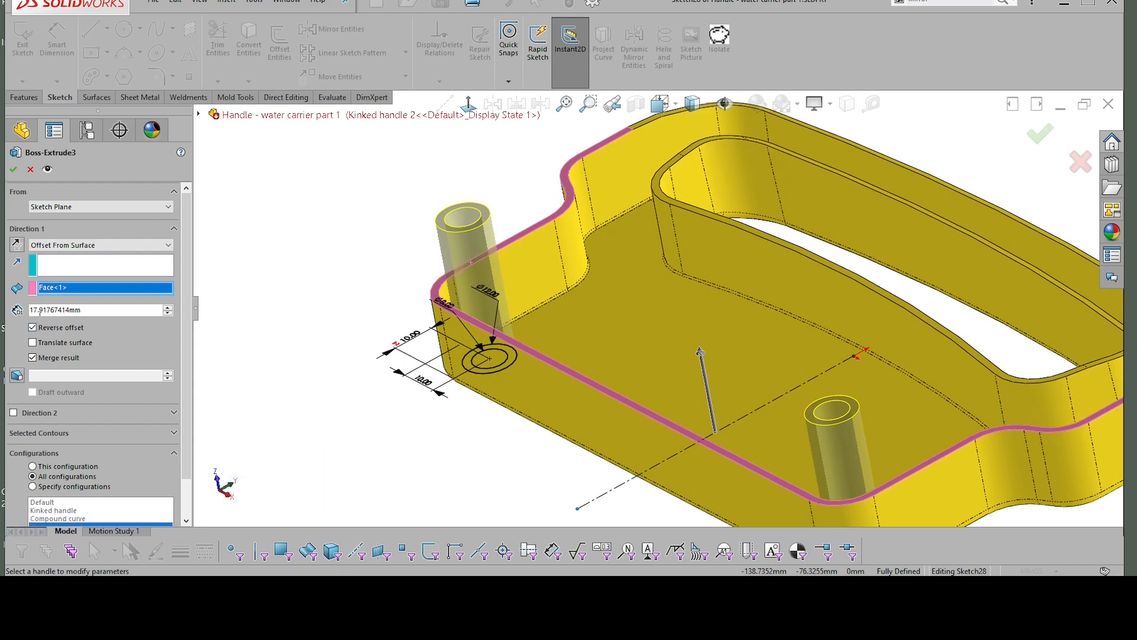
{"action": "middle_click_drag", "start_coordinate": [449, 264], "coordinate": [464, 295]}
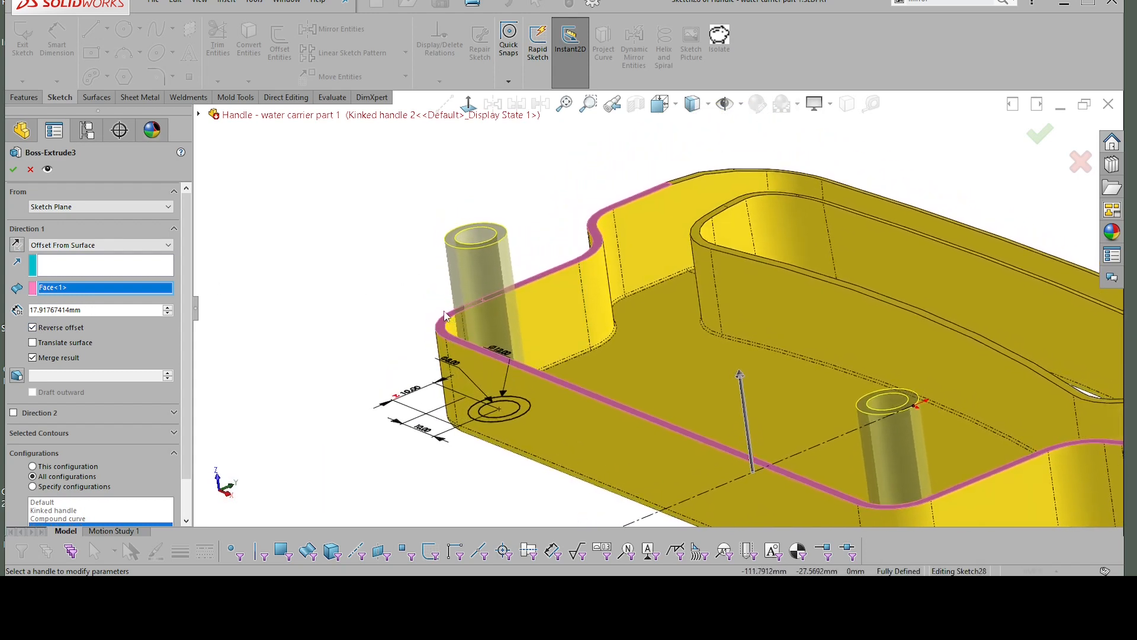
Step: Set the bosses' offset from the rim face to 2 mm with the reverse offset turned off, and accept the extrusion
{"action": "left_click", "coordinate": [91, 310]}
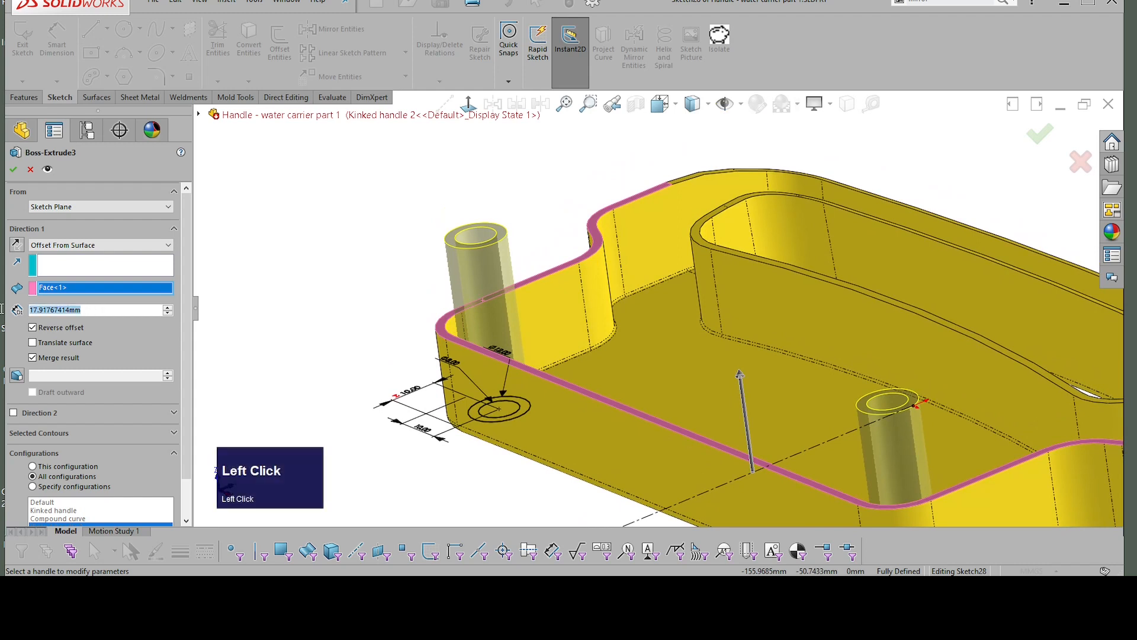
{"action": "type", "text": "2"}
{"action": "key", "text": "Return"}
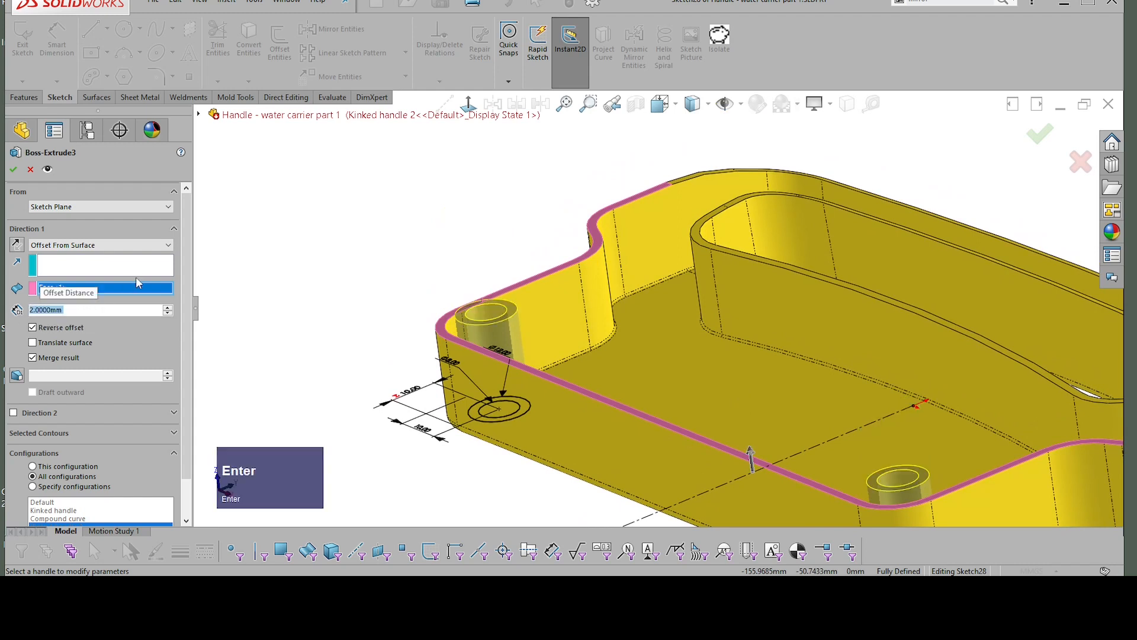
{"action": "left_click", "coordinate": [33, 327]}
{"action": "middle_click_drag", "start_coordinate": [216, 300], "coordinate": [385, 270]}
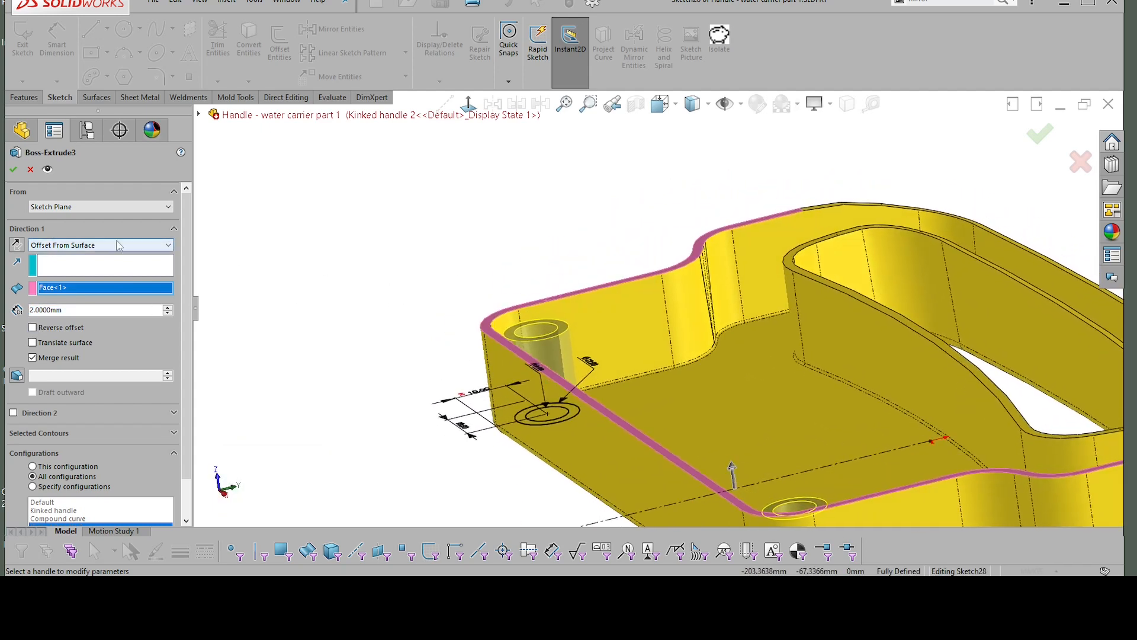
{"action": "middle_click_drag", "start_coordinate": [510, 308], "coordinate": [653, 327]}
{"action": "left_click", "coordinate": [14, 170]}
{"action": "scroll", "coordinate": [536, 279], "scroll_direction": "up", "scroll_amount": 2}
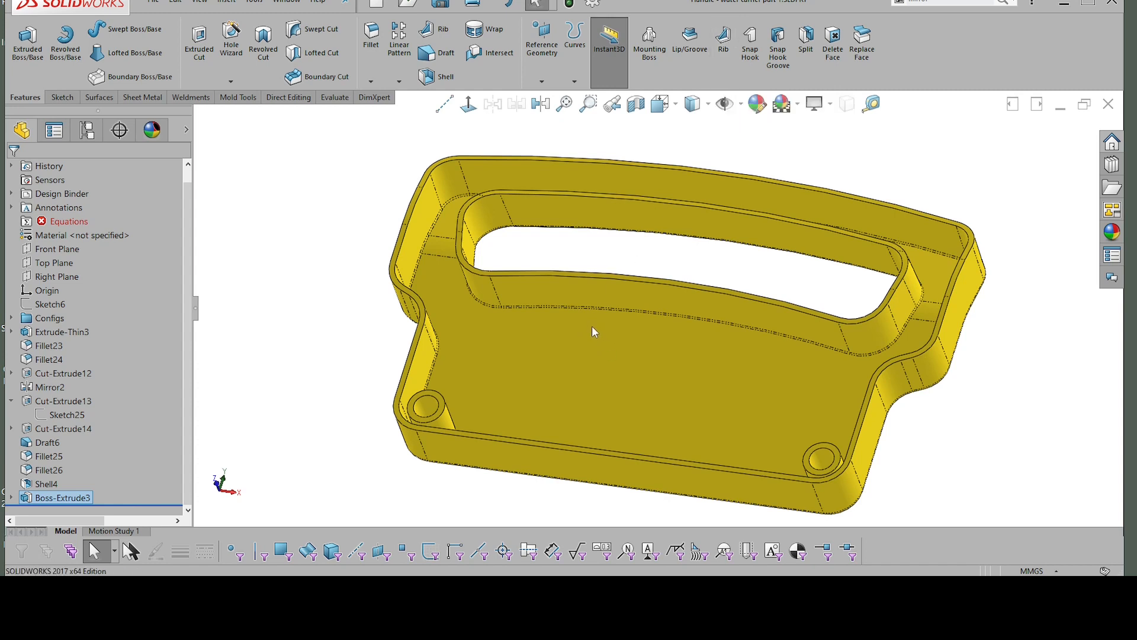
Step: Start a new sketch on the rim face of the handle's outer wall
{"action": "scroll", "coordinate": [437, 344], "scroll_direction": "up", "scroll_amount": 1}
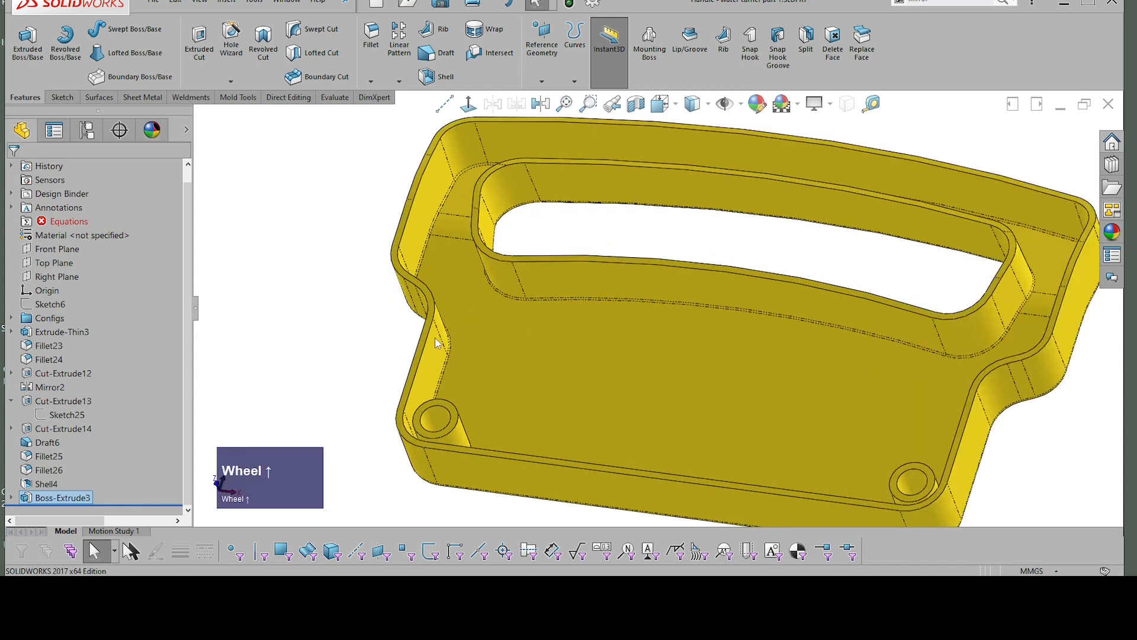
{"action": "middle_click_drag", "start_coordinate": [448, 370], "coordinate": [389, 349]}
{"action": "scroll", "coordinate": [403, 352], "scroll_direction": "up", "scroll_amount": 2}
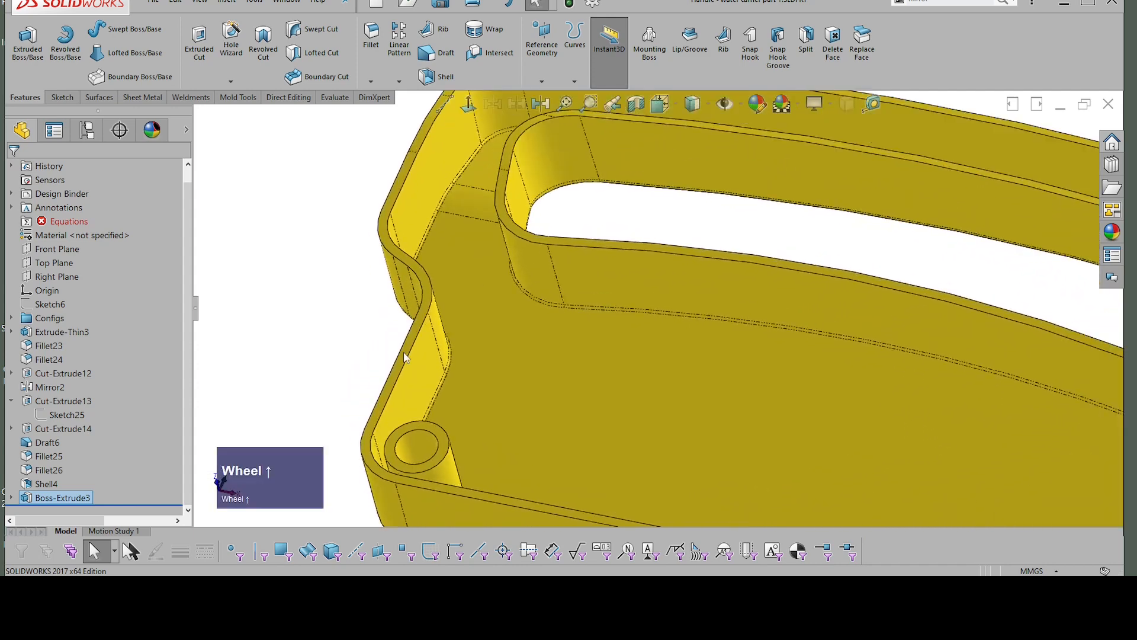
{"action": "left_click", "coordinate": [404, 353]}
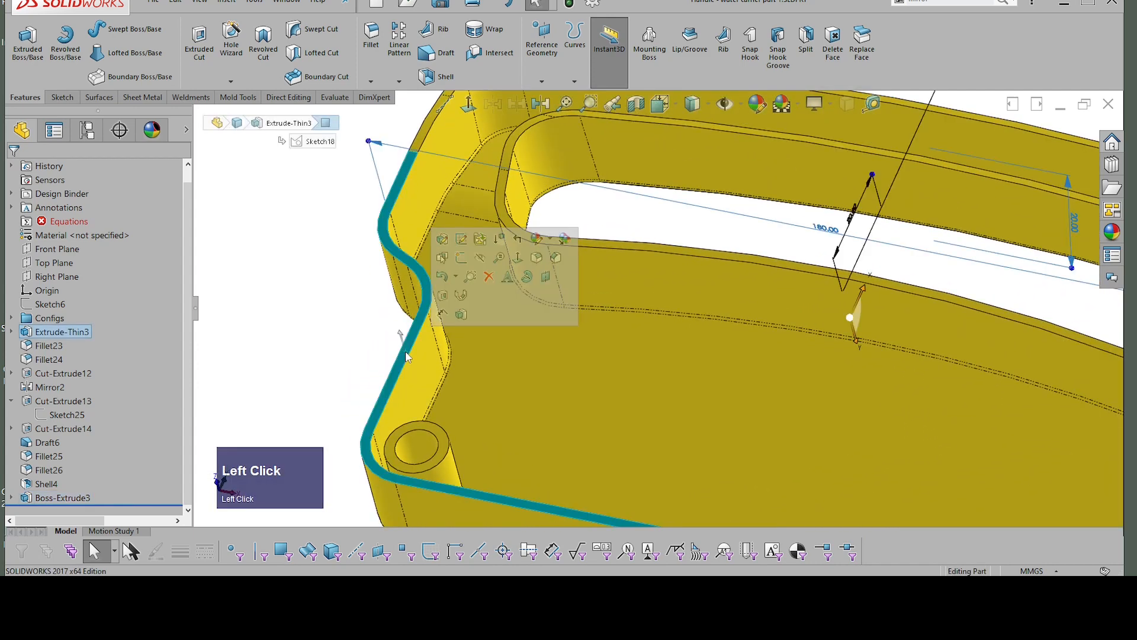
{"action": "left_click", "coordinate": [462, 261]}
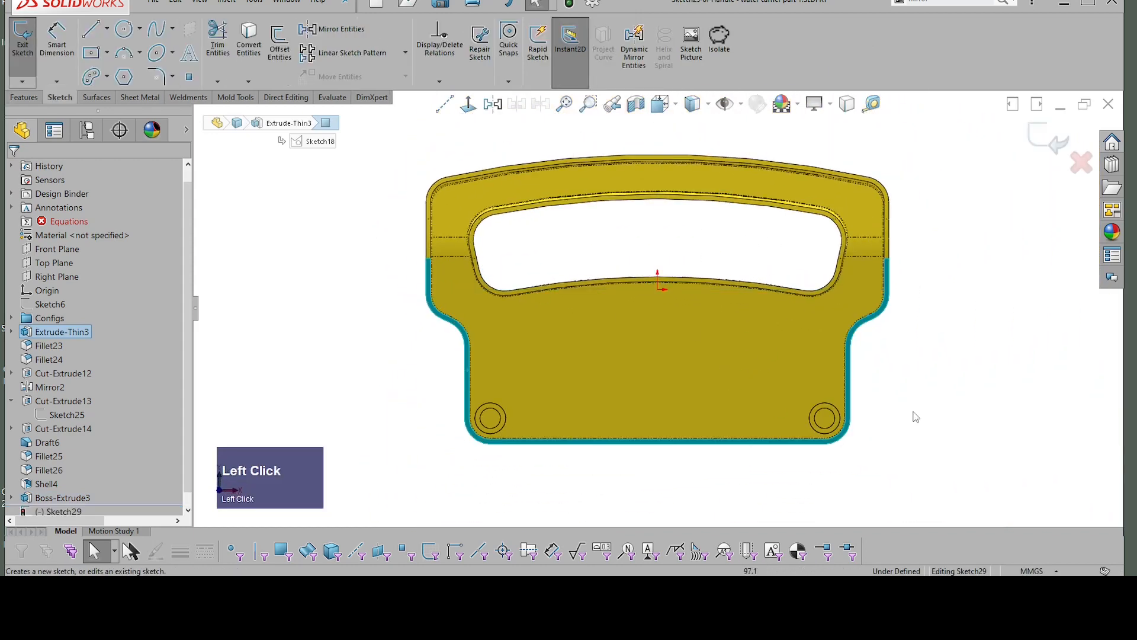
Step: Sketch a vertical construction centerline from the origin down past the handle's lower edge
{"action": "scroll", "coordinate": [916, 417], "scroll_direction": "up", "scroll_amount": 3}
{"action": "scroll", "coordinate": [569, 352], "scroll_direction": "down", "scroll_amount": 3}
{"action": "scroll", "coordinate": [779, 338], "scroll_direction": "up", "scroll_amount": 3}
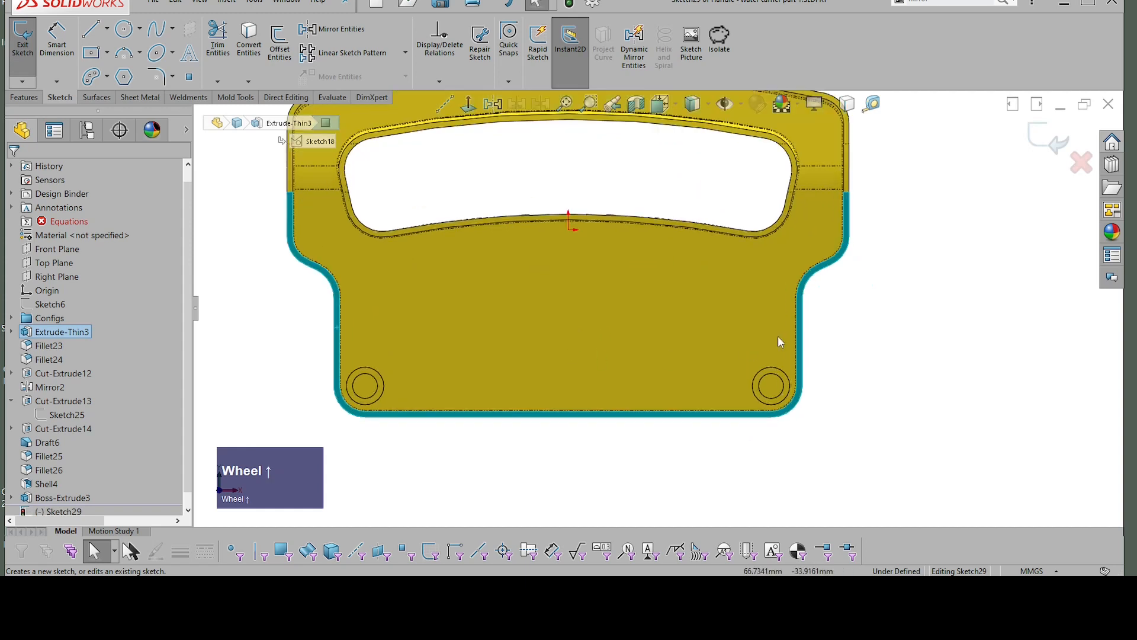
{"action": "left_click", "coordinate": [865, 322]}
{"action": "right_click", "coordinate": [947, 327]}
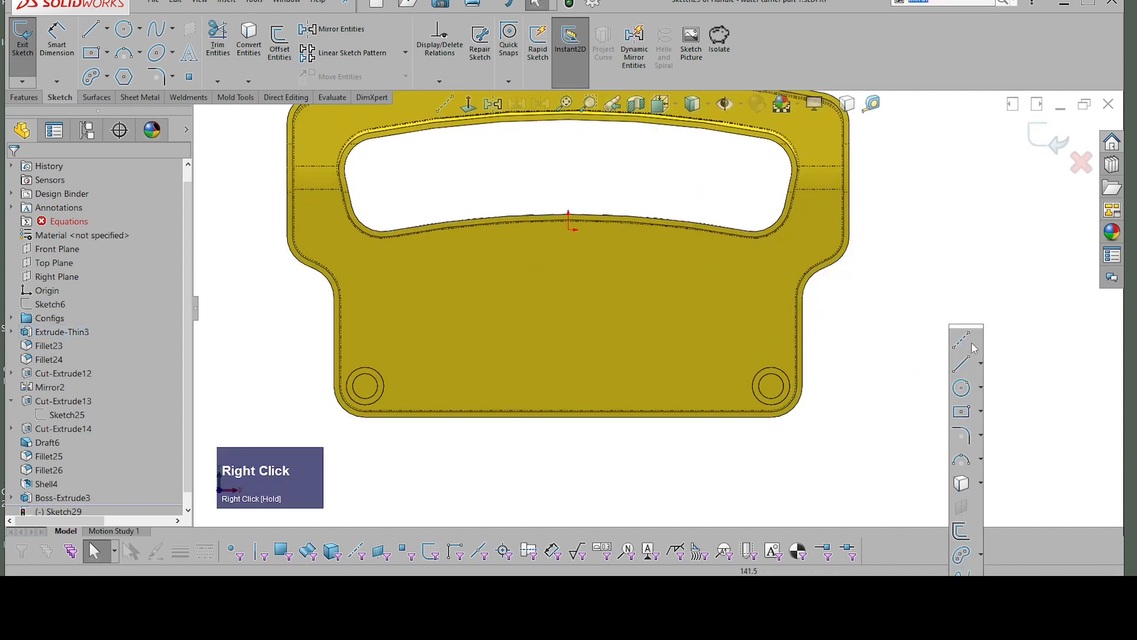
{"action": "left_click", "coordinate": [963, 340]}
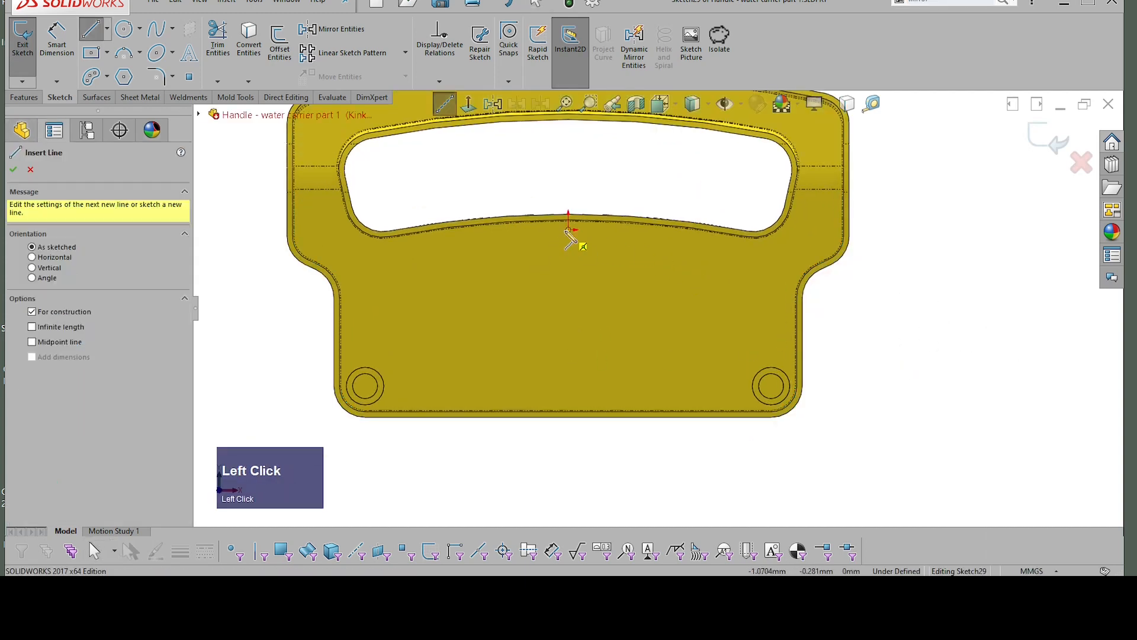
{"action": "left_click_drag", "start_coordinate": [569, 229], "coordinate": [569, 441]}
{"action": "scroll", "coordinate": [773, 326], "scroll_direction": "down", "scroll_amount": 2}
{"action": "scroll", "coordinate": [782, 322], "scroll_direction": "up", "scroll_amount": 1}
{"action": "scroll", "coordinate": [716, 305], "scroll_direction": "down", "scroll_amount": 1}
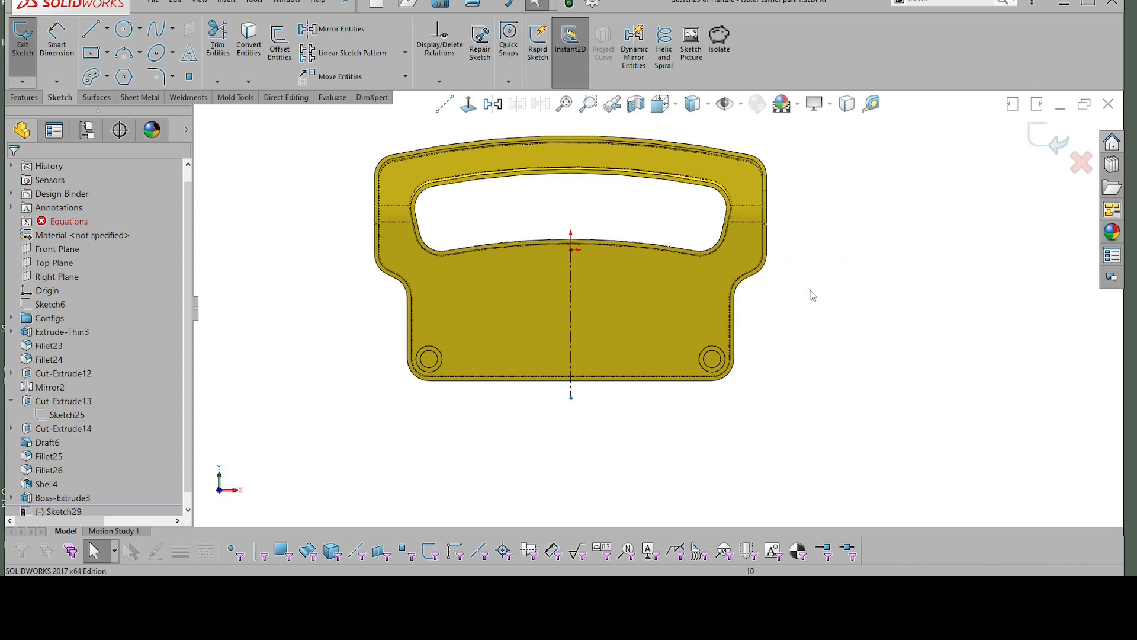
Step: Sketch a horizontal line about 46 mm long crossing the handle's left side wall below the kink
{"action": "right_click", "coordinate": [790, 300]}
{"action": "mouse_move", "coordinate": [848, 308]}
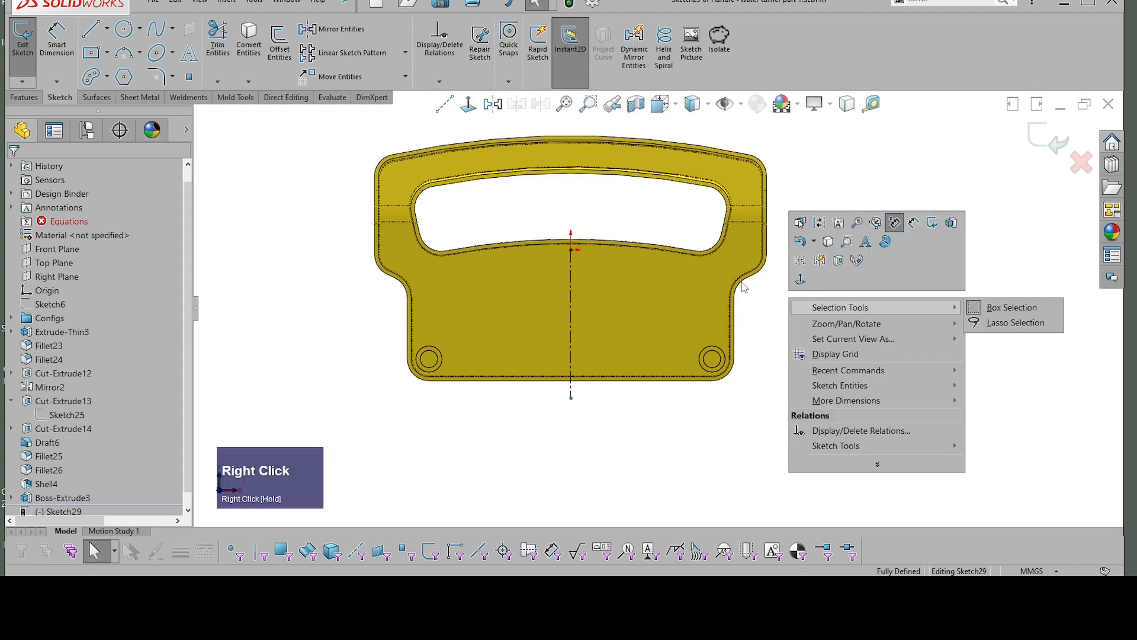
{"action": "left_click", "coordinate": [763, 303]}
{"action": "right_click_drag", "start_coordinate": [764, 307], "coordinate": [833, 315]}
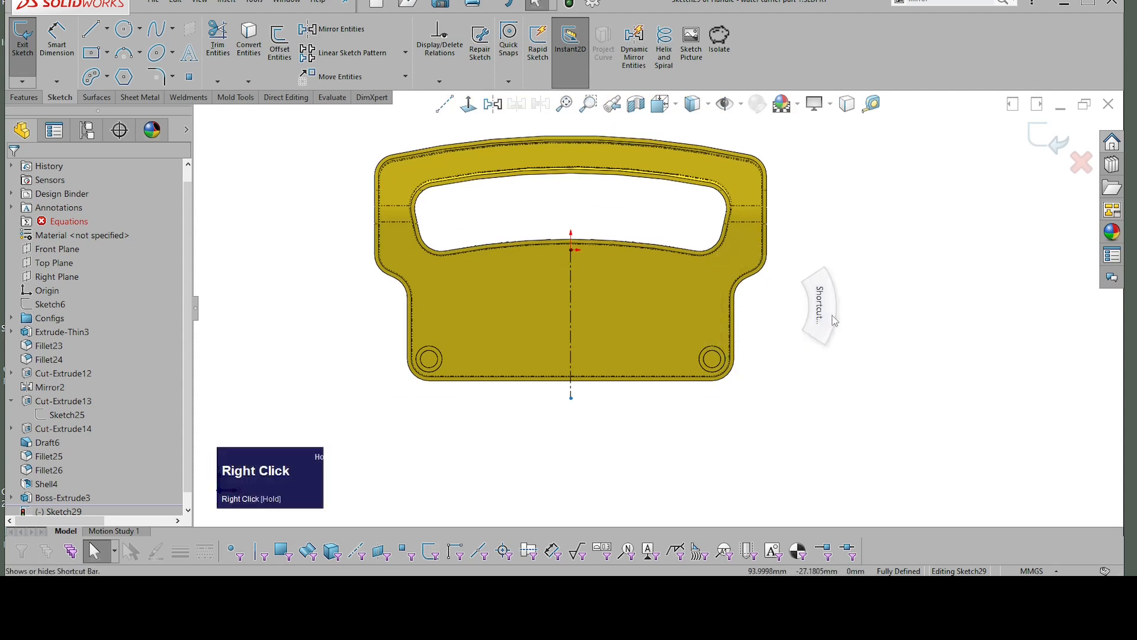
{"action": "left_click", "coordinate": [849, 354]}
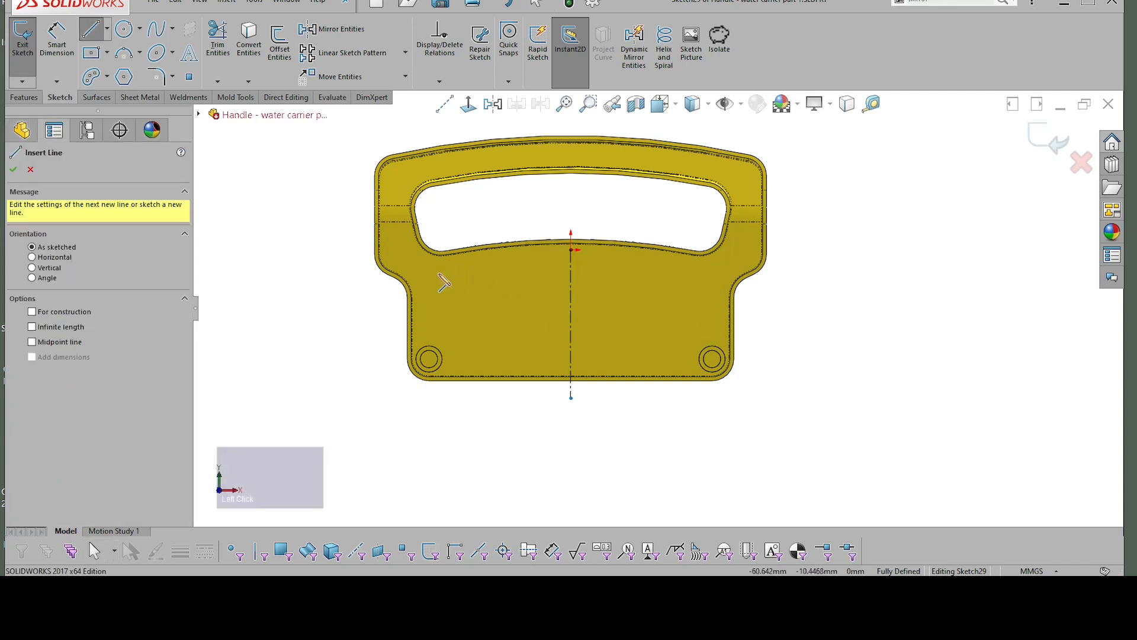
{"action": "left_click", "coordinate": [367, 303]}
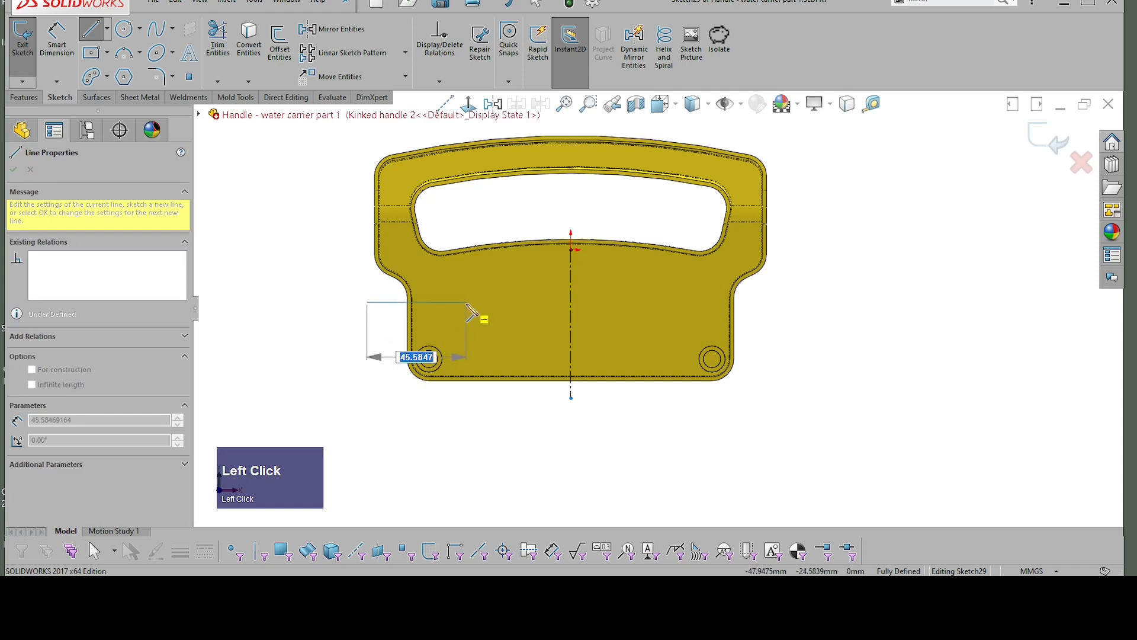
{"action": "left_click", "coordinate": [468, 303]}
{"action": "key", "text": "Escape"}
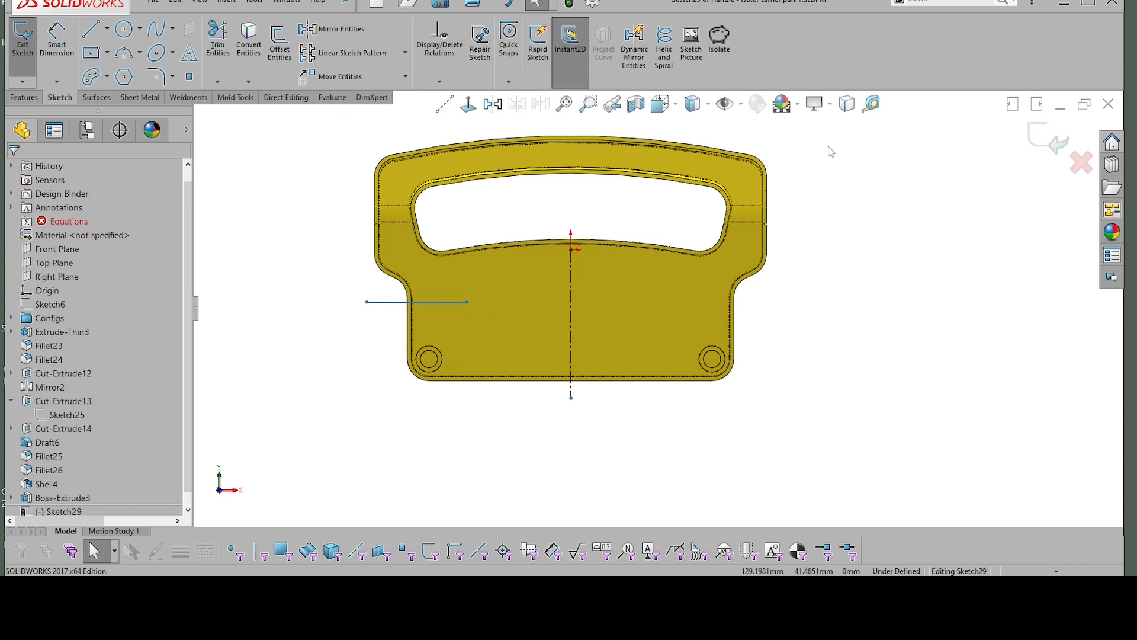
Step: Close the sketch and start a Rib from it, with the extrusion direction normal to the sketch
{"action": "left_click", "coordinate": [1020, 153]}
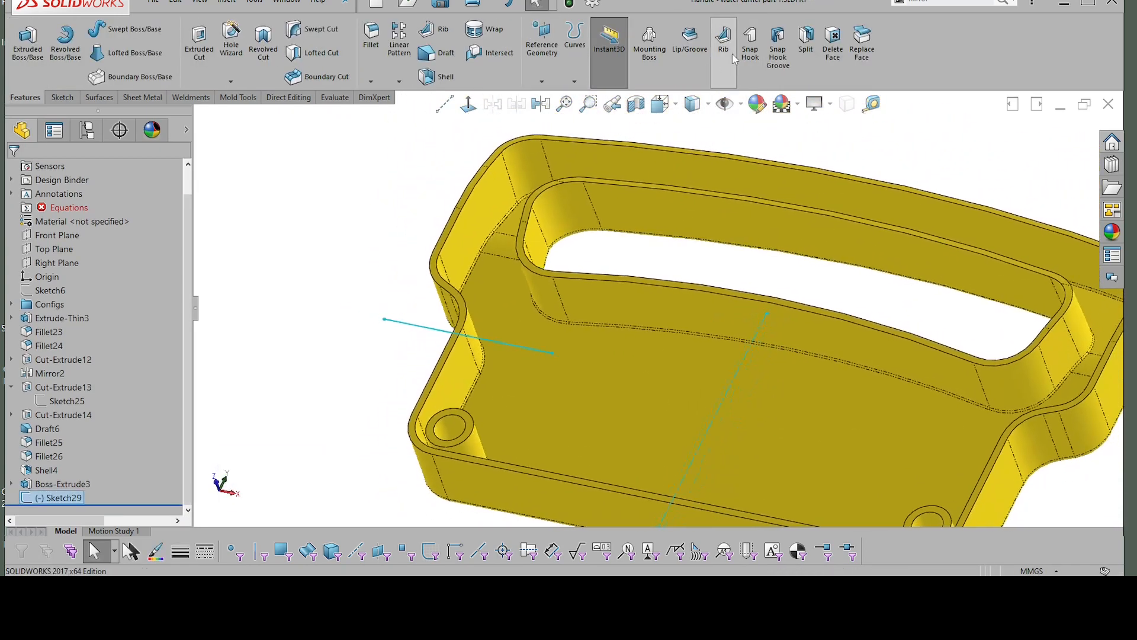
{"action": "left_click", "coordinate": [733, 43]}
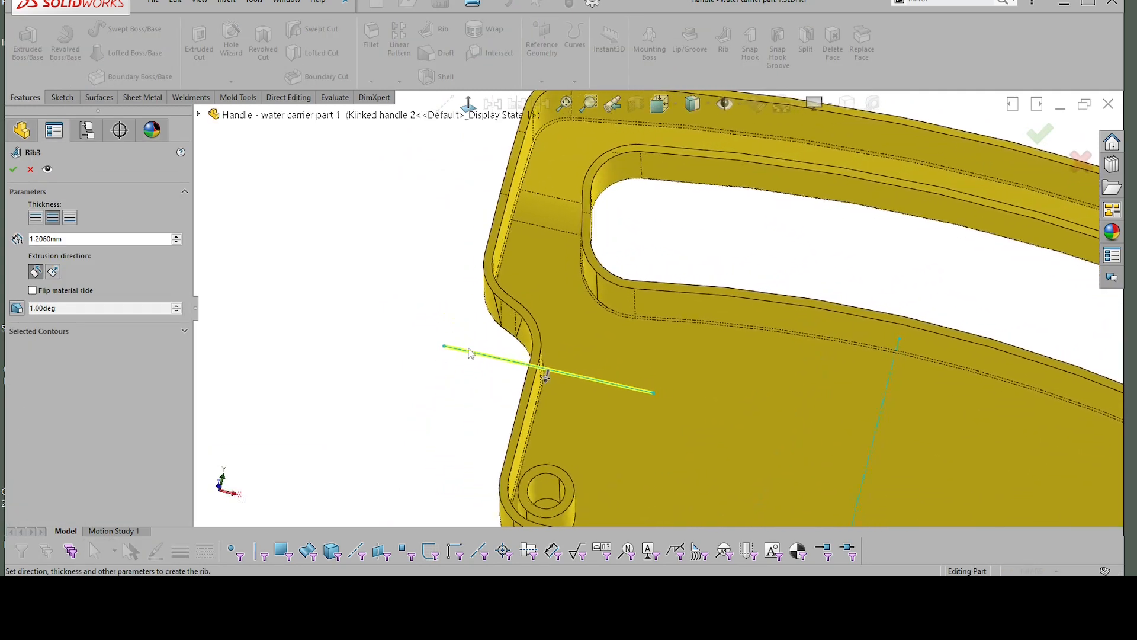
{"action": "left_click", "coordinate": [52, 271]}
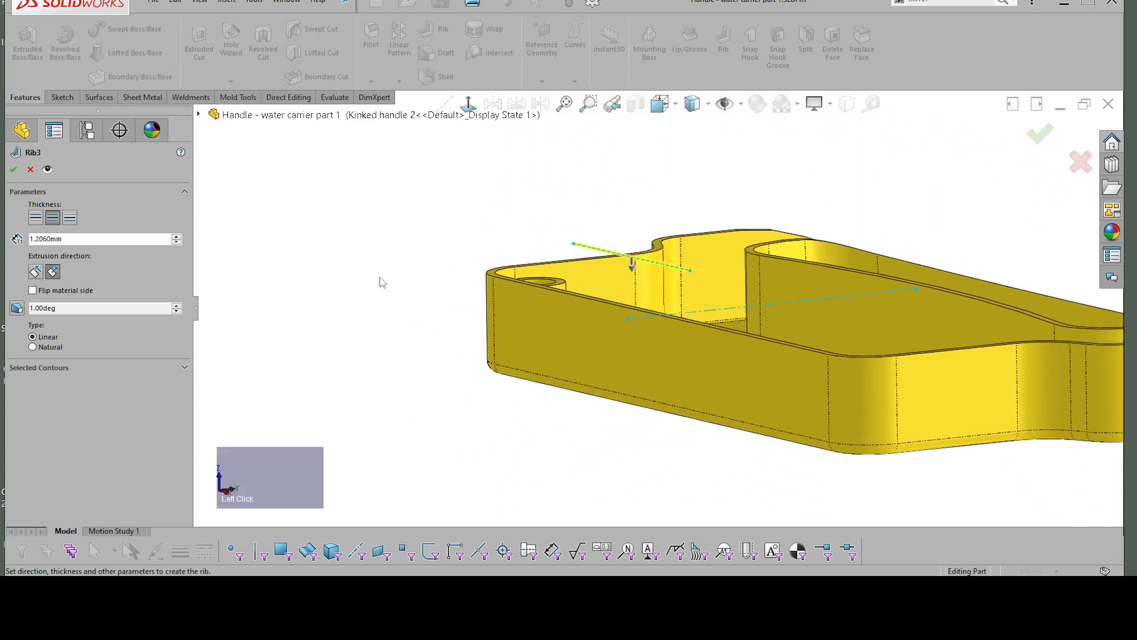
{"action": "left_click", "coordinate": [35, 272]}
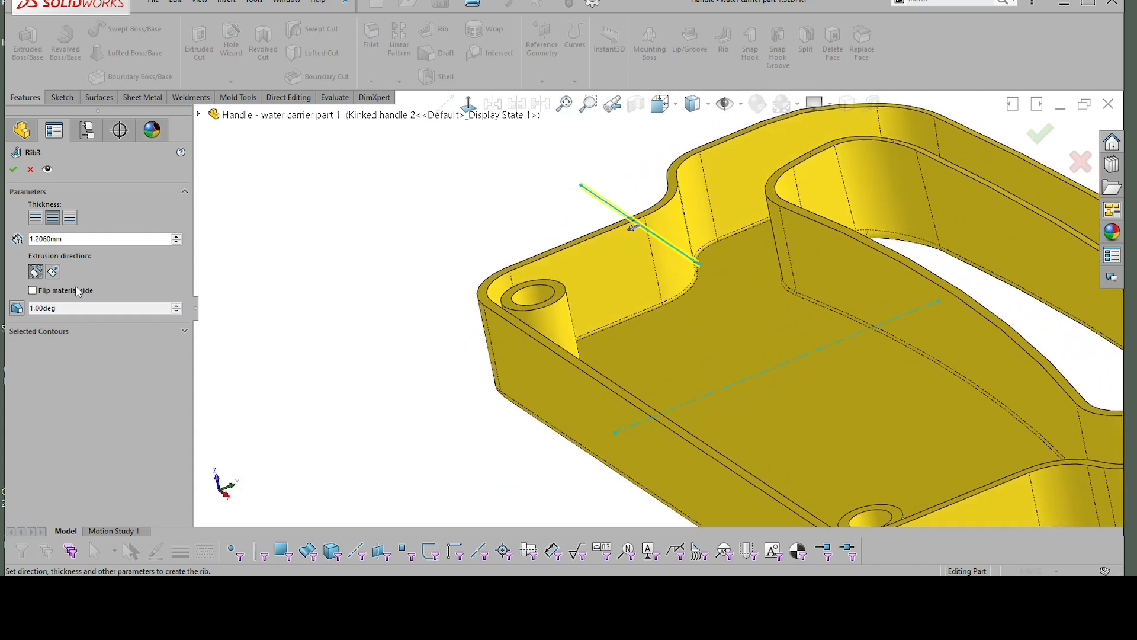
{"action": "left_click", "coordinate": [53, 271]}
Step: Try to create the rib with its material side flipped
{"action": "middle_click_drag", "start_coordinate": [670, 239], "coordinate": [595, 256]}
{"action": "left_click", "coordinate": [599, 244]}
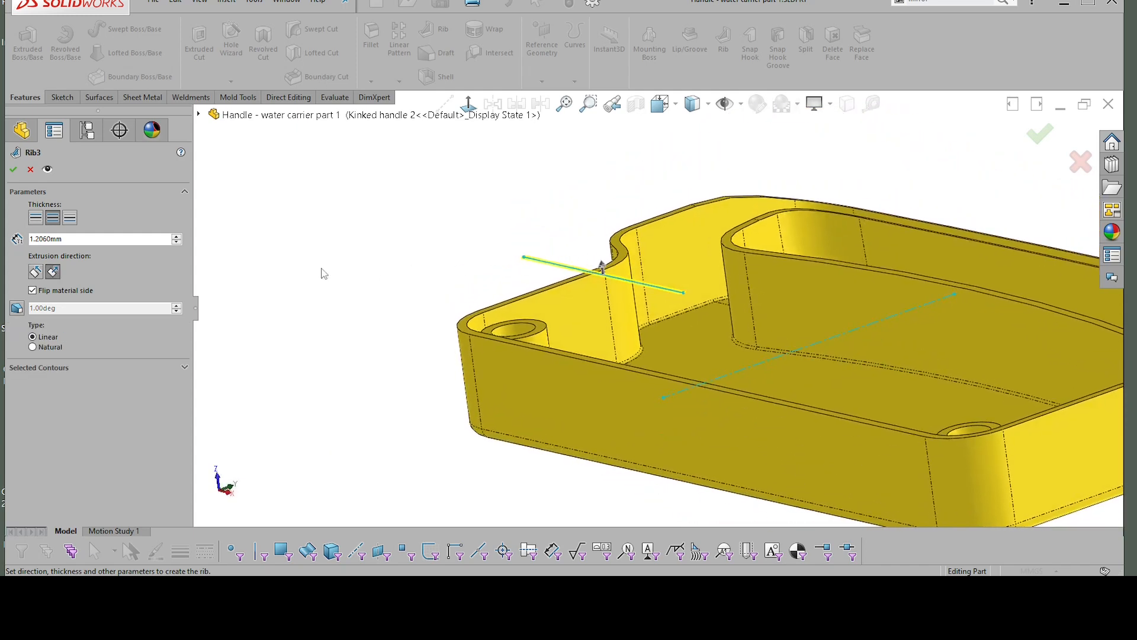
{"action": "middle_click_drag", "start_coordinate": [178, 255], "coordinate": [245, 249]}
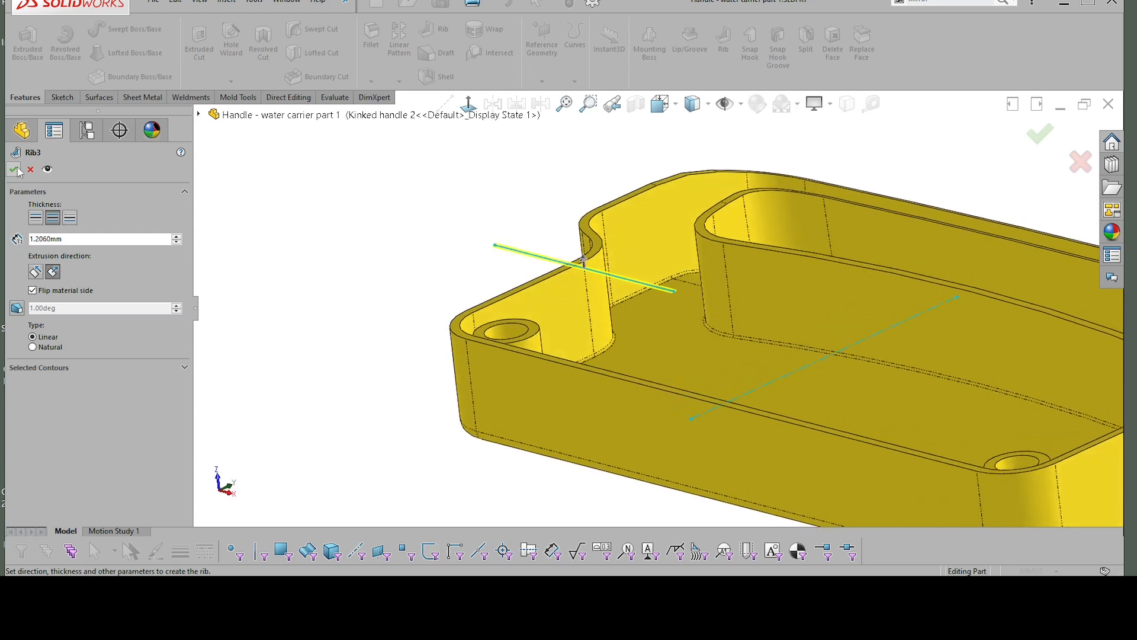
{"action": "left_click", "coordinate": [14, 170]}
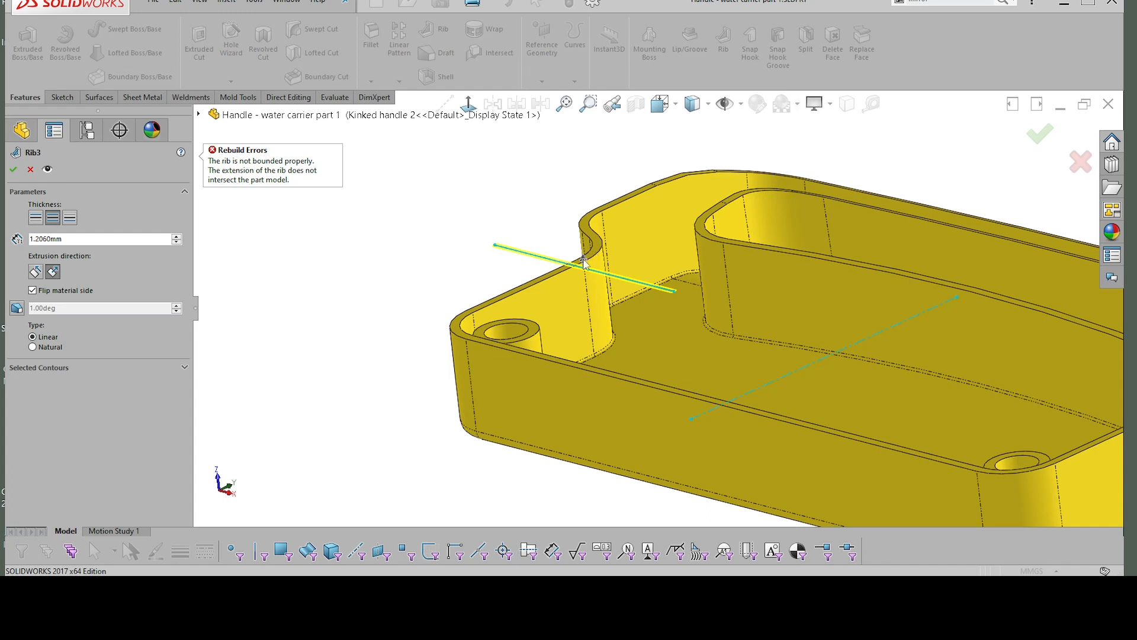
Step: Turn off the rib's flipped material side and create the 1.206 mm thick rib across the handle's interior
{"action": "left_click", "coordinate": [585, 264]}
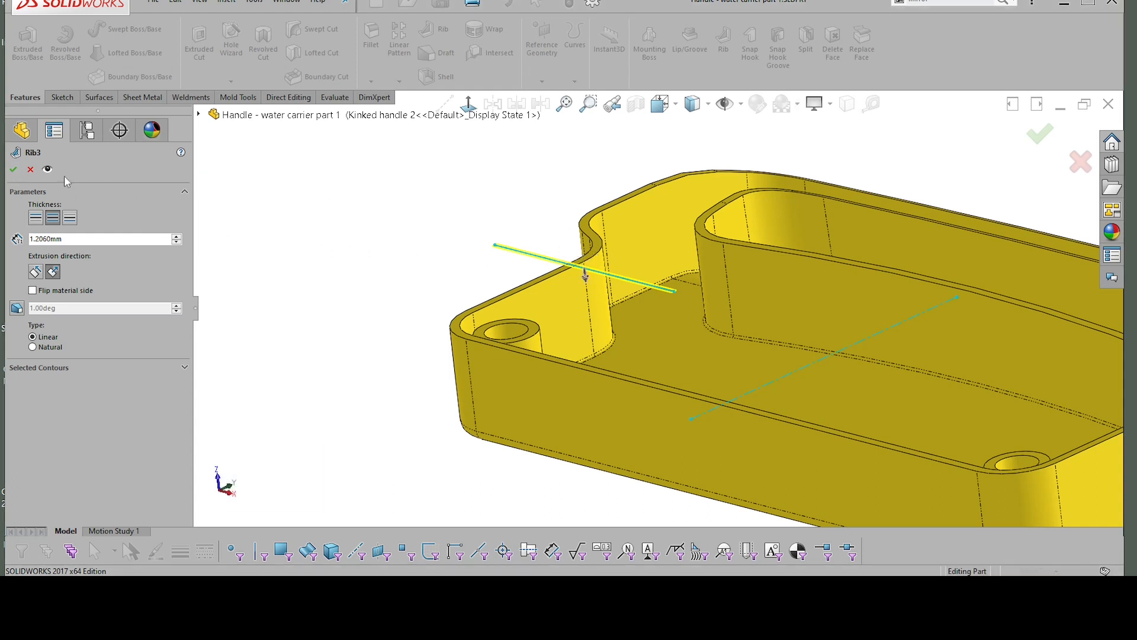
{"action": "left_click", "coordinate": [13, 171]}
{"action": "scroll", "coordinate": [840, 322], "scroll_direction": "down", "scroll_amount": 3}
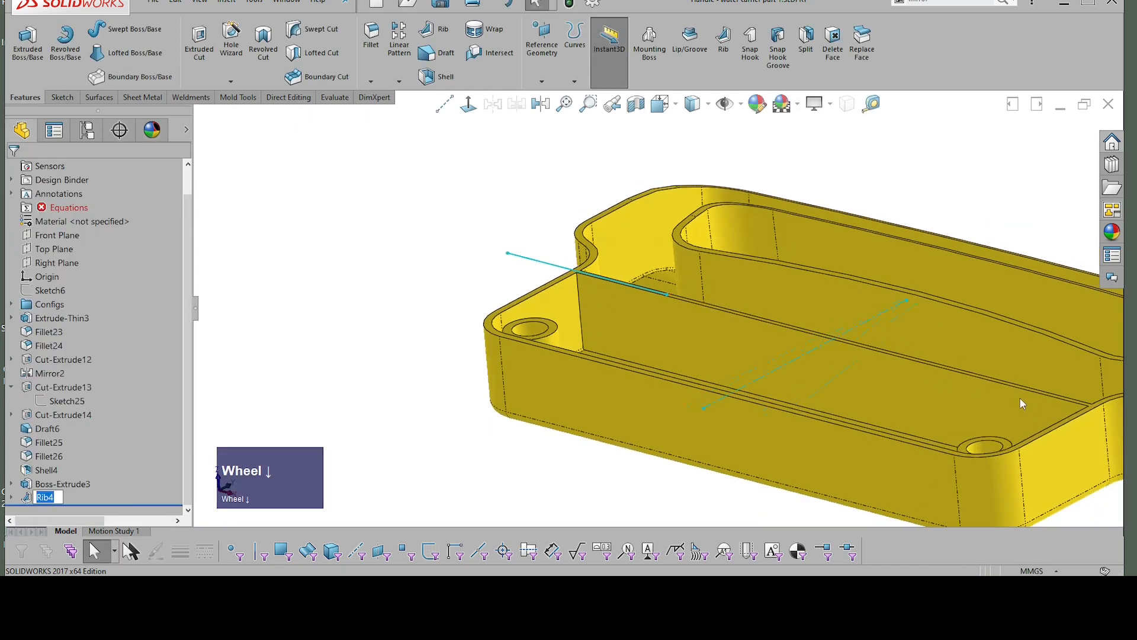
{"action": "mouse_move", "coordinate": [1020, 398]}
{"action": "middle_mouse_down"}
{"action": "mouse_move", "coordinate": [922, 382]}
{"action": "mouse_move", "coordinate": [1034, 387]}
{"action": "middle_mouse_up"}
{"action": "scroll", "coordinate": [1034, 388], "scroll_direction": "down", "scroll_amount": 2}
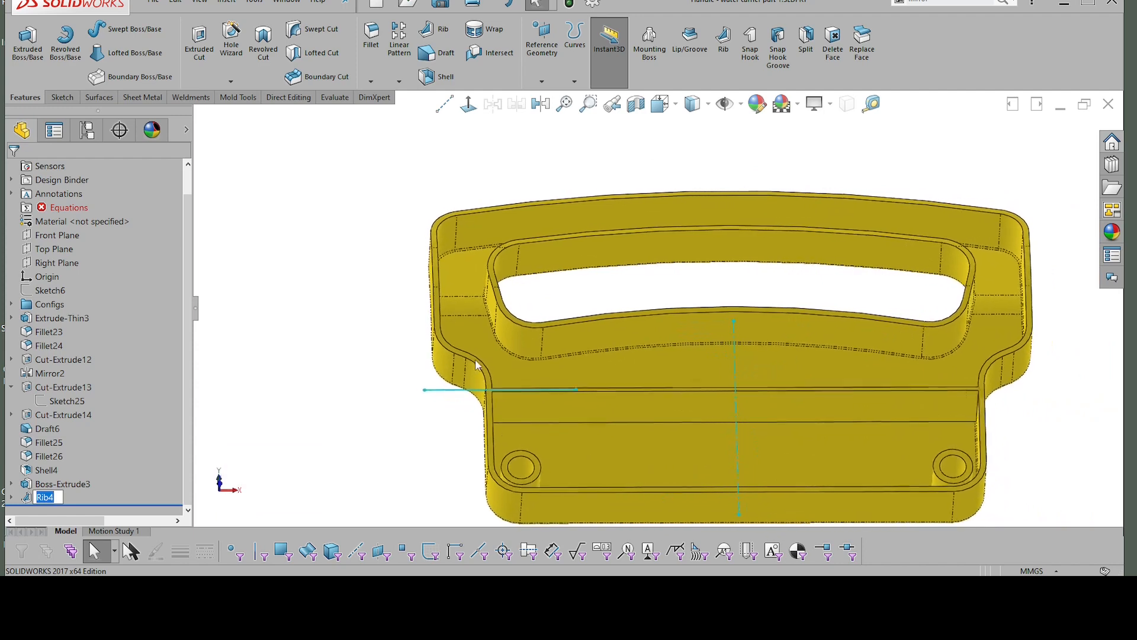
{"action": "left_click", "coordinate": [462, 413]}
{"action": "mouse_move", "coordinate": [484, 386]}
{"action": "middle_mouse_down"}
{"action": "mouse_move", "coordinate": [745, 396]}
{"action": "mouse_move", "coordinate": [490, 364]}
{"action": "middle_mouse_up"}
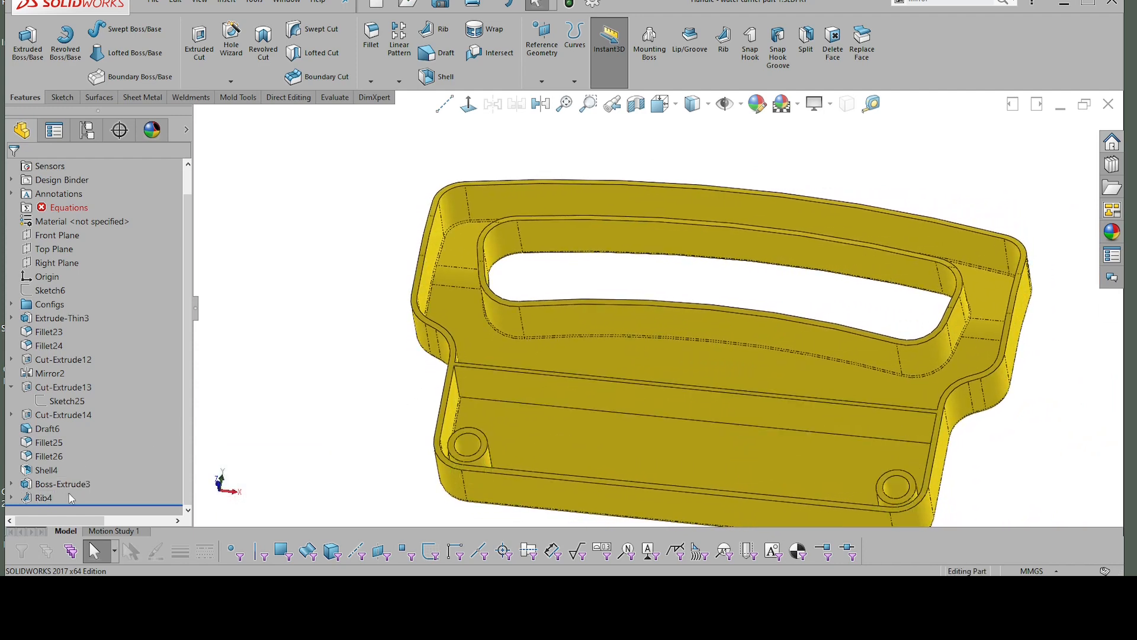
Step: Edit the rib's sketch, shorten the horizontal line so it ends outside the handle's wall, and rebuild the rib
{"action": "left_click", "coordinate": [11, 499]}
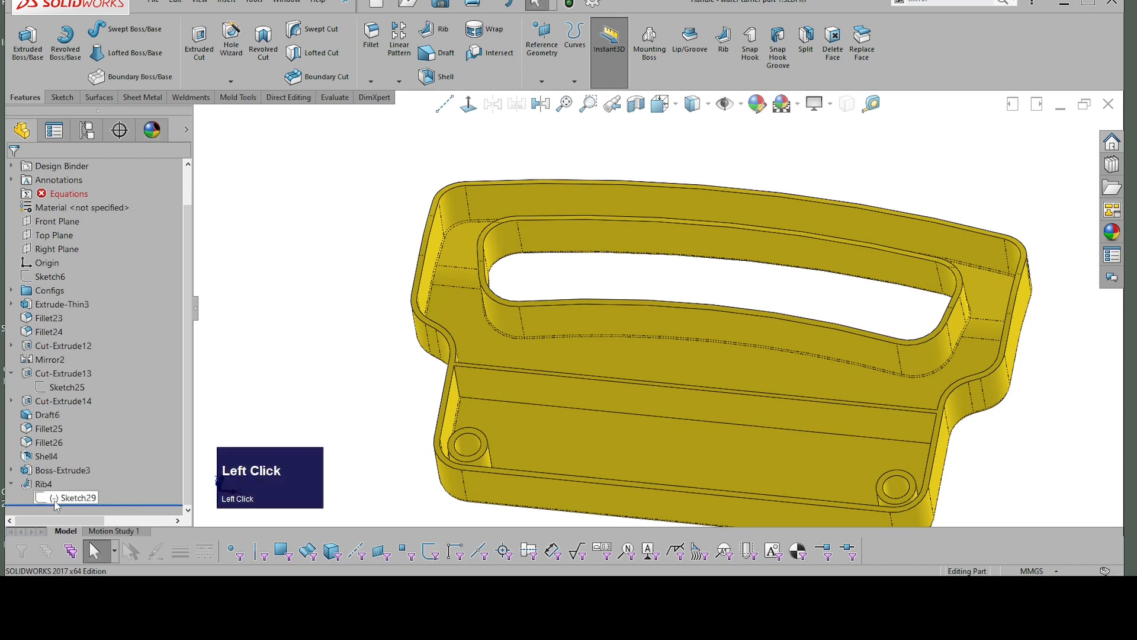
{"action": "left_click", "coordinate": [56, 500]}
{"action": "left_click", "coordinate": [67, 445]}
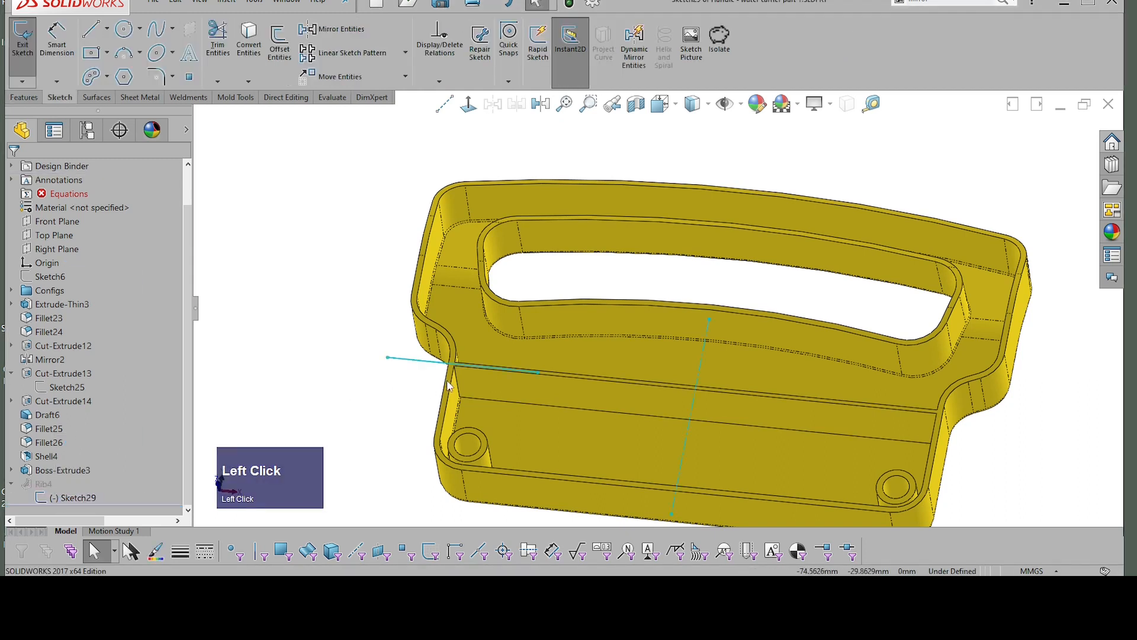
{"action": "scroll", "coordinate": [693, 388], "scroll_direction": "down", "scroll_amount": 2}
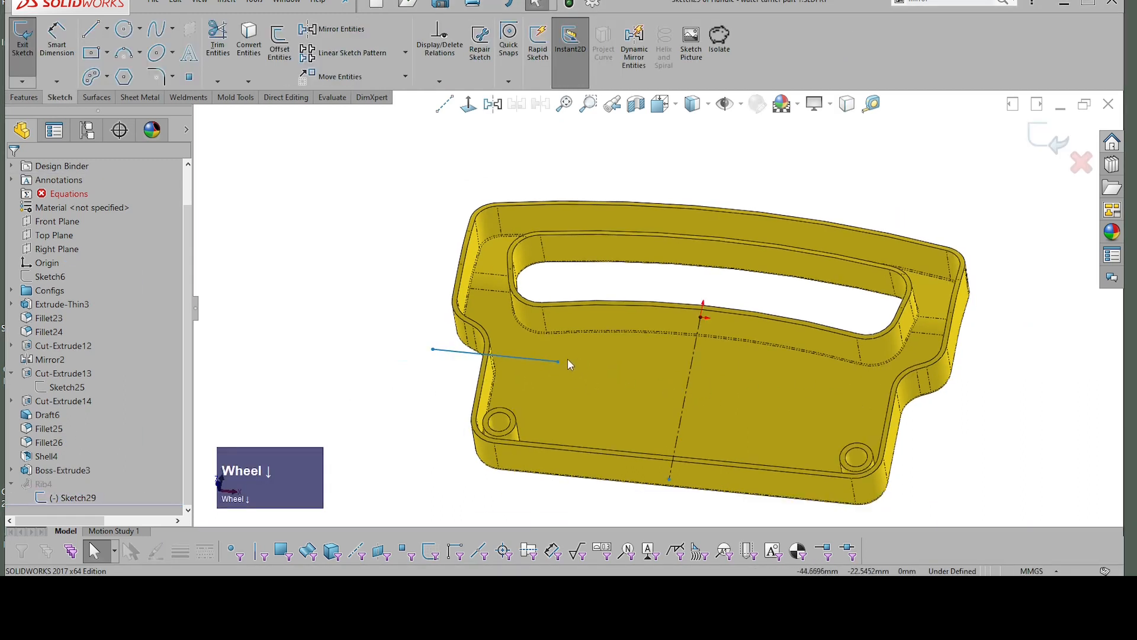
{"action": "left_click_drag", "start_coordinate": [560, 361], "coordinate": [465, 356]}
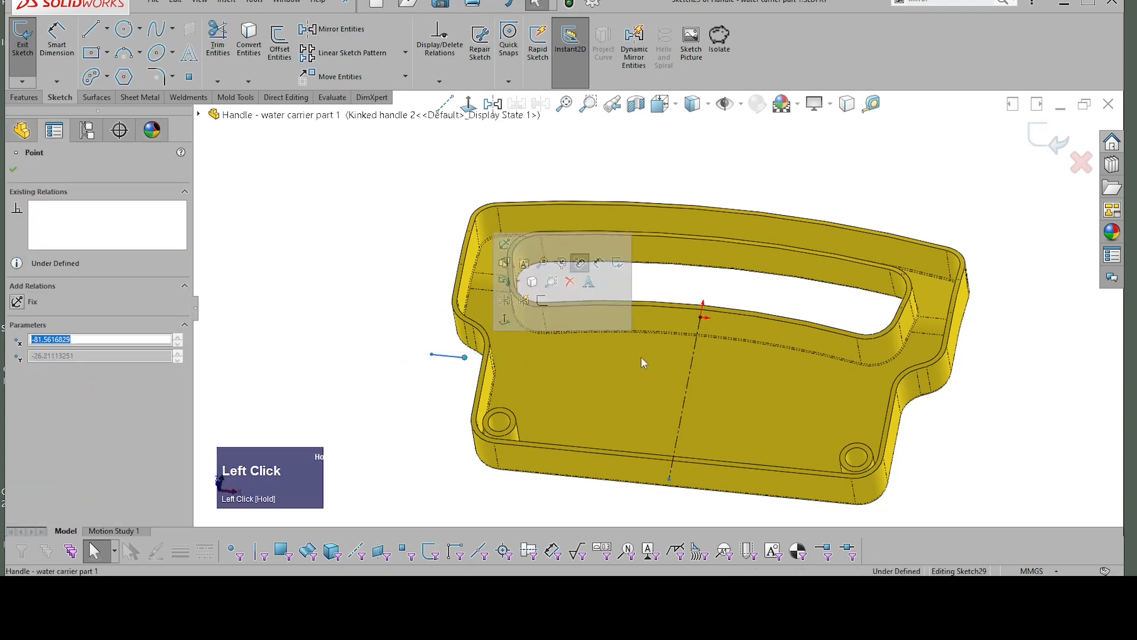
{"action": "left_click", "coordinate": [1047, 141]}
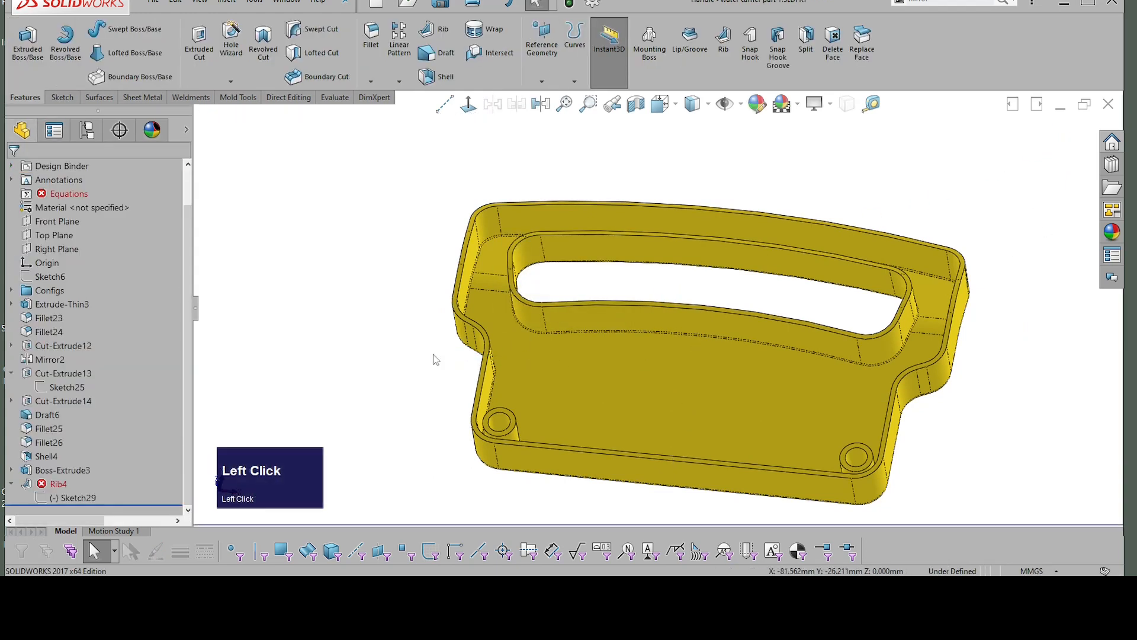
Step: Open the failed rib's sketch for editing and move the horizontal line's inner end into the handle's interior
{"action": "left_click", "coordinate": [79, 498]}
{"action": "left_click", "coordinate": [97, 449]}
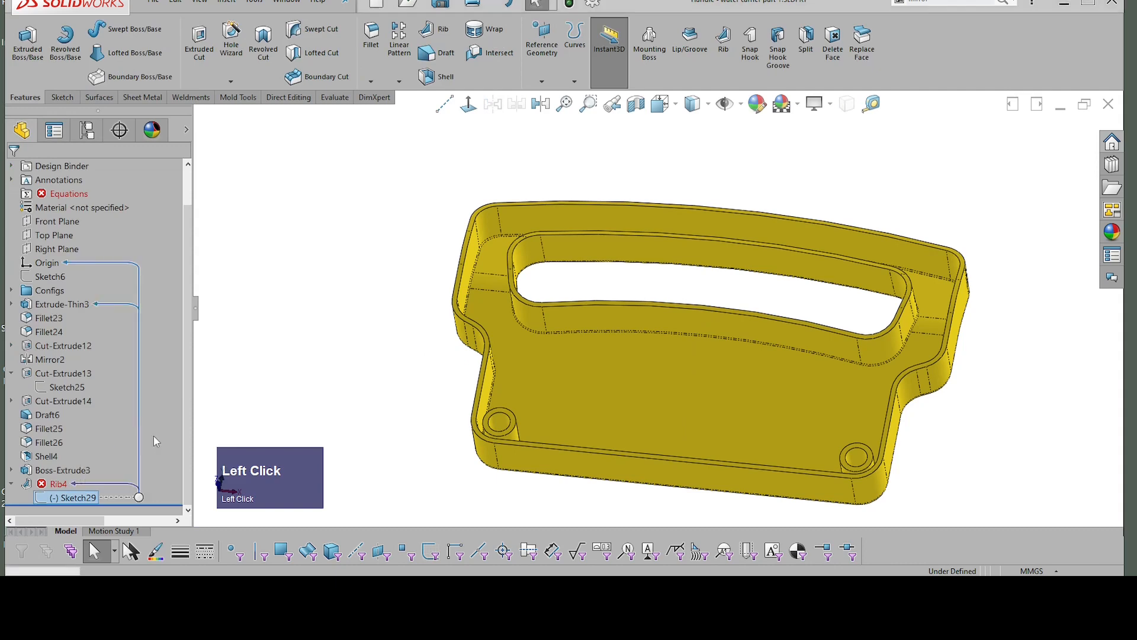
{"action": "mouse_move", "coordinate": [466, 362]}
{"action": "left_mouse_down"}
{"action": "mouse_move", "coordinate": [617, 376]}
{"action": "mouse_move", "coordinate": [607, 369]}
{"action": "left_mouse_up"}
{"action": "right_click", "coordinate": [404, 299]}
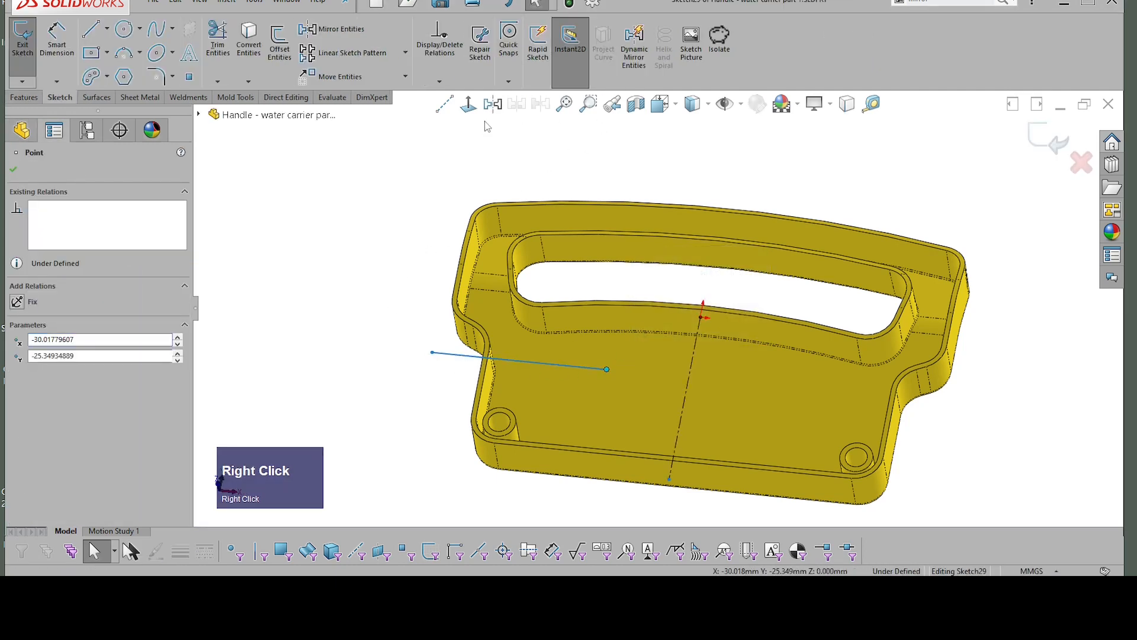
{"action": "left_click", "coordinate": [468, 104]}
{"action": "scroll", "coordinate": [600, 373], "scroll_direction": "up", "scroll_amount": 2}
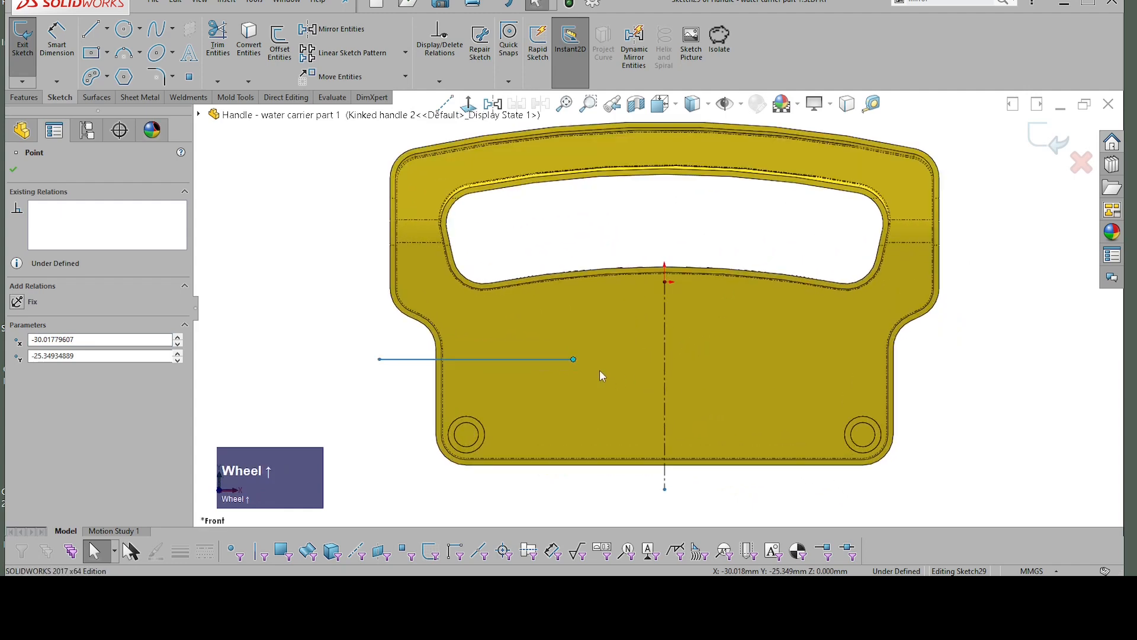
Step: Stretch and raise the horizontal line within the handle's interior, with its ends at about X -65 mm and X 58.3 mm
{"action": "left_click", "coordinate": [14, 171]}
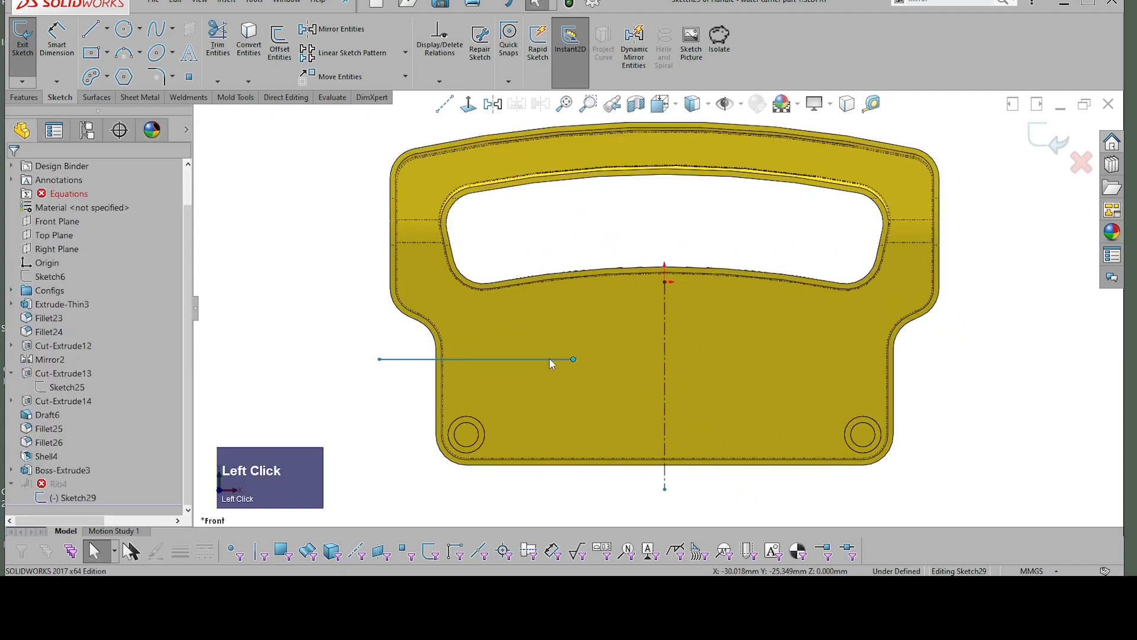
{"action": "left_click", "coordinate": [574, 359]}
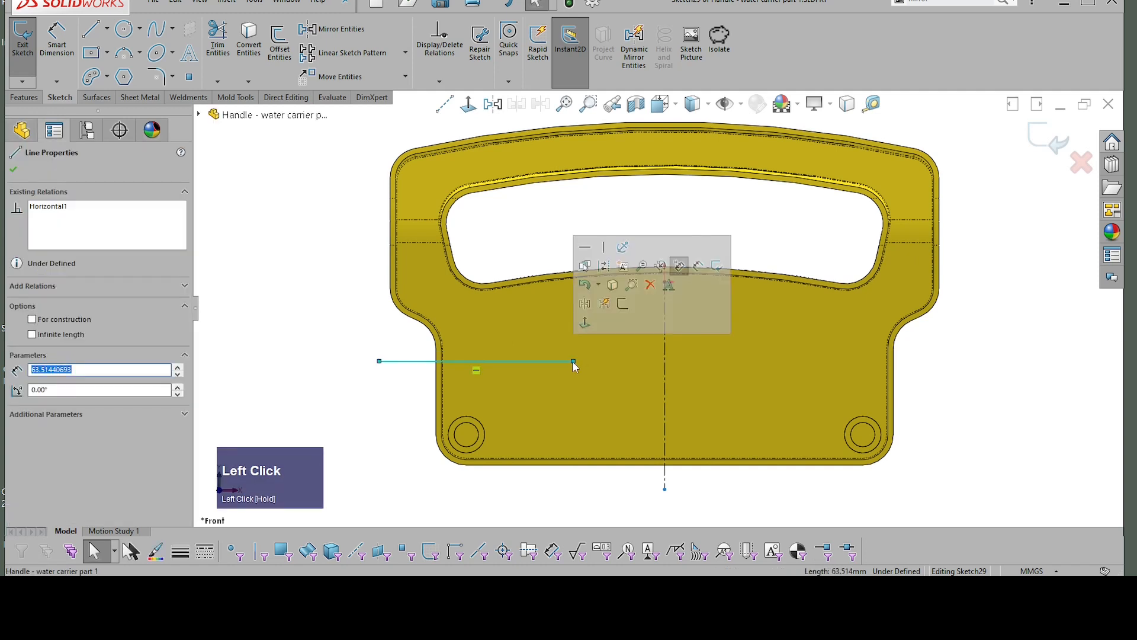
{"action": "left_click_drag", "start_coordinate": [574, 359], "coordinate": [843, 329]}
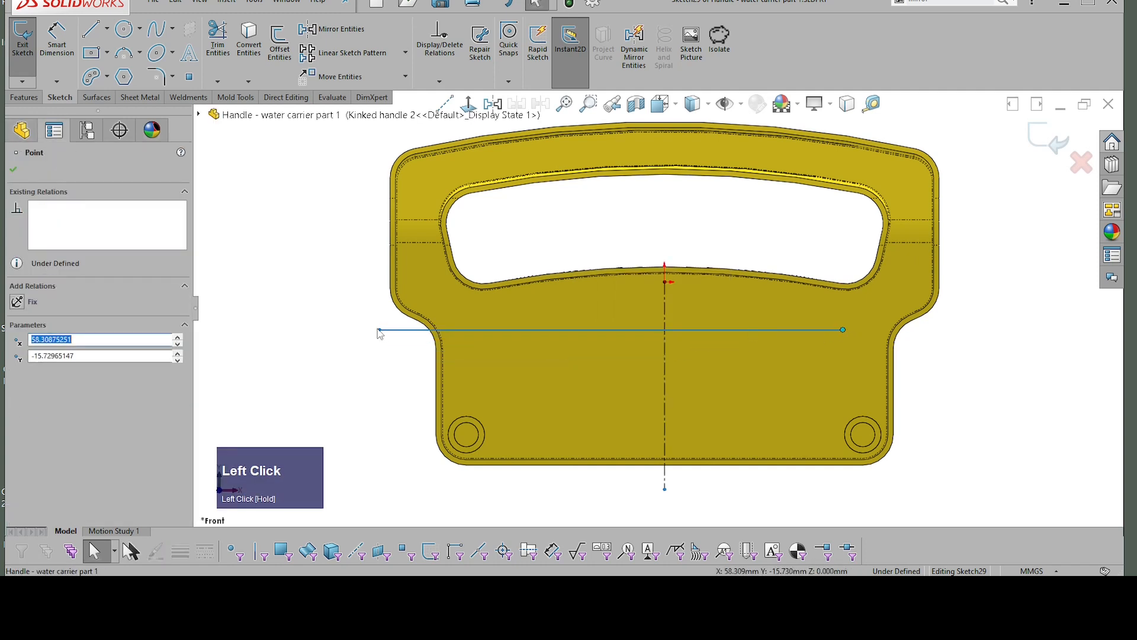
{"action": "mouse_move", "coordinate": [379, 330]}
{"action": "left_mouse_down"}
{"action": "mouse_move", "coordinate": [505, 330]}
{"action": "mouse_move", "coordinate": [482, 330]}
{"action": "mouse_move", "coordinate": [469, 439]}
{"action": "mouse_move", "coordinate": [477, 416]}
{"action": "mouse_move", "coordinate": [468, 435]}
{"action": "mouse_move", "coordinate": [467, 322]}
{"action": "left_mouse_up"}
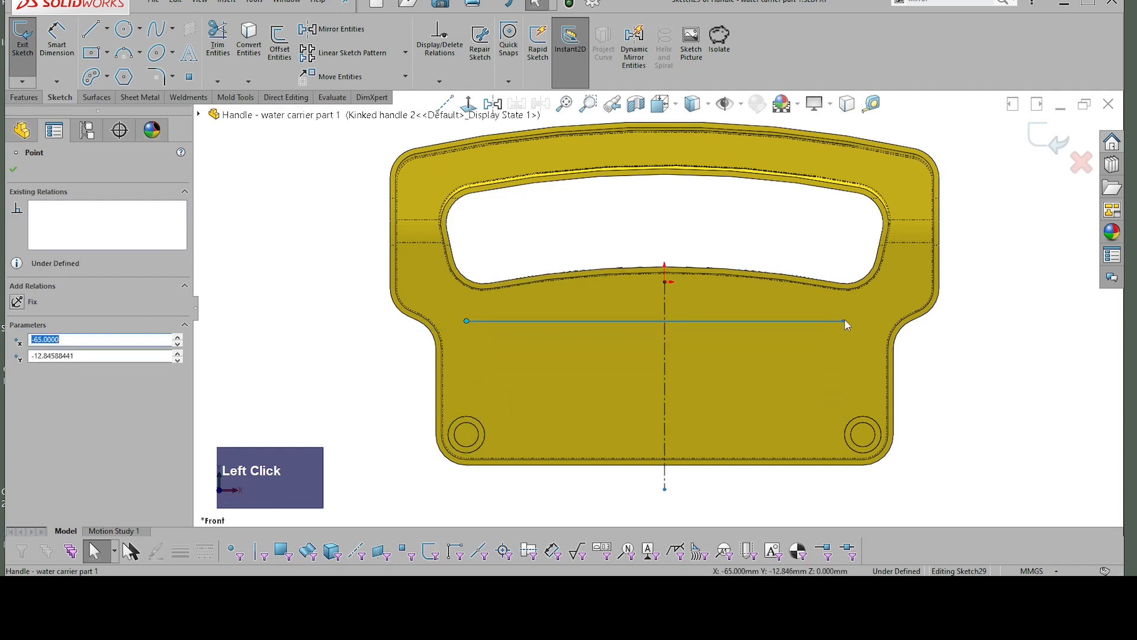
Step: Try to make the line's right end concentric with the right corner boss's inner circle, and undo the relation
{"action": "left_click", "coordinate": [844, 321]}
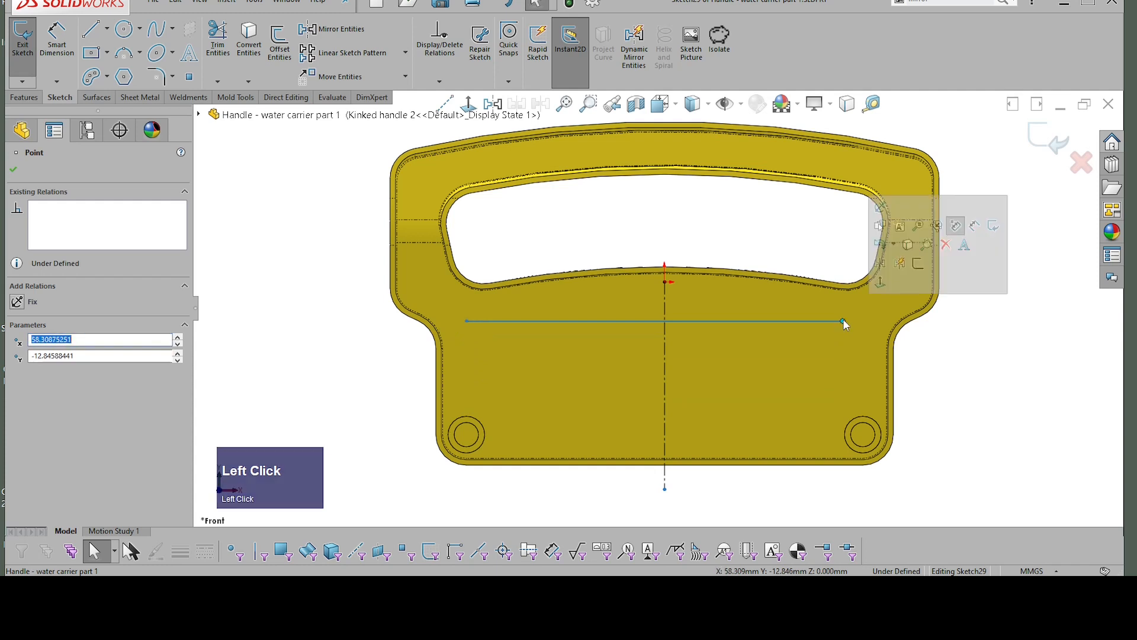
{"action": "left_click", "coordinate": [869, 431], "text": "shift"}
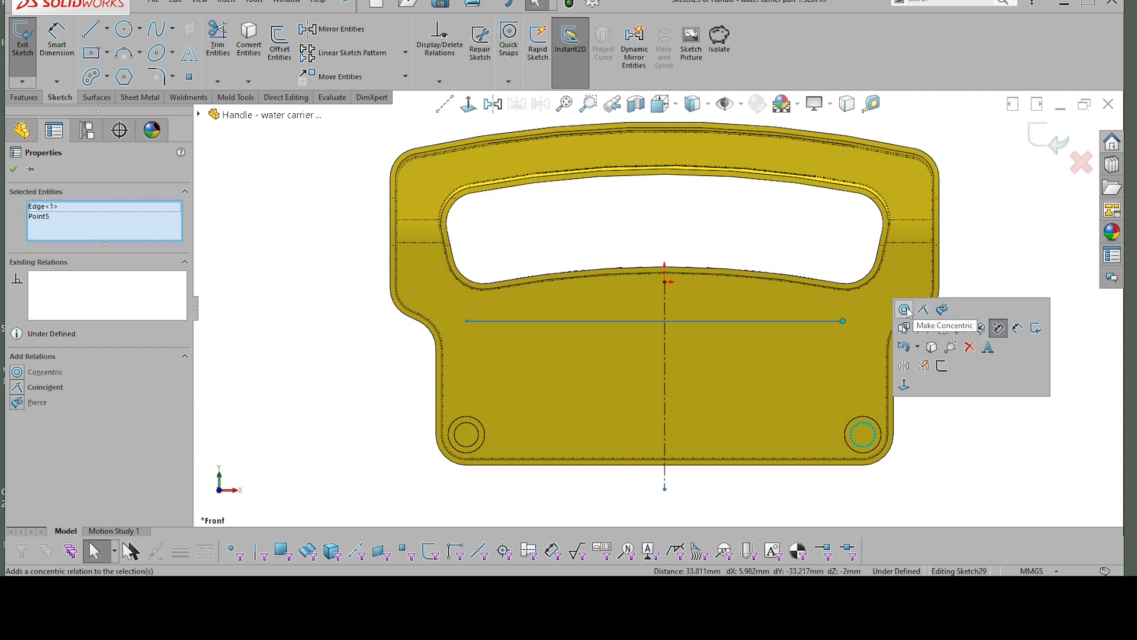
{"action": "left_click", "coordinate": [905, 309]}
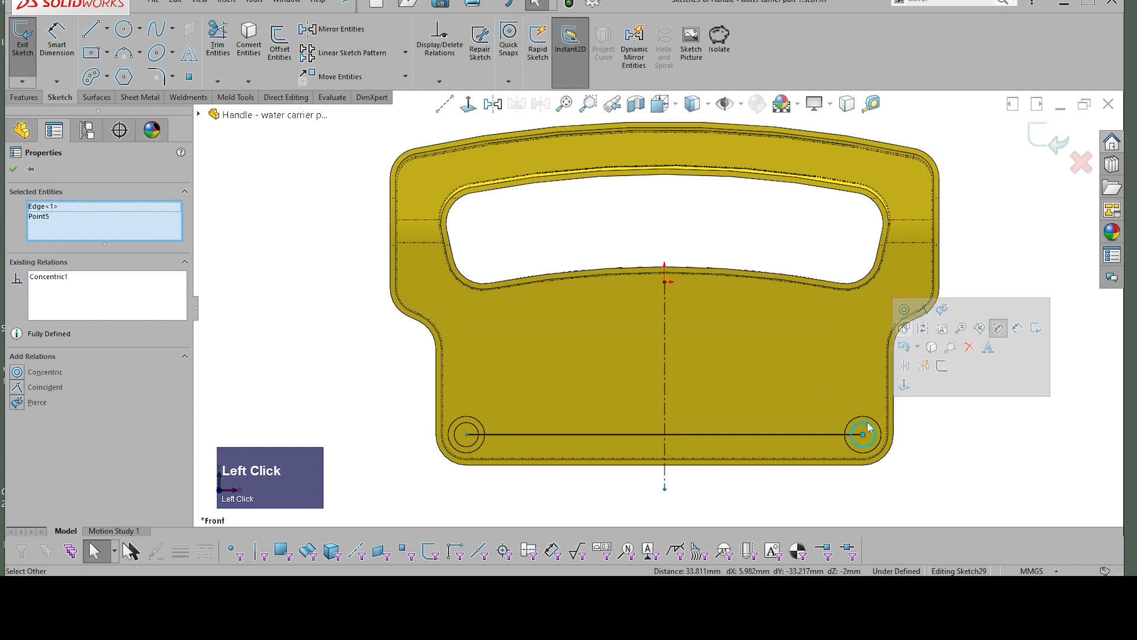
{"action": "key", "text": "ctrl+z"}
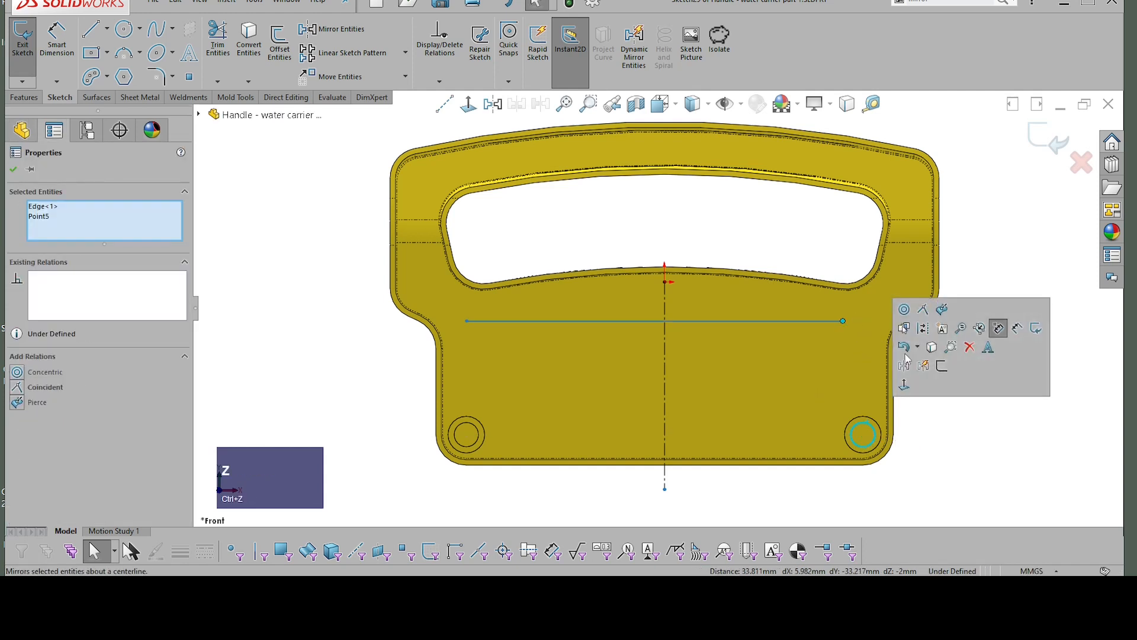
{"action": "left_click", "coordinate": [948, 441]}
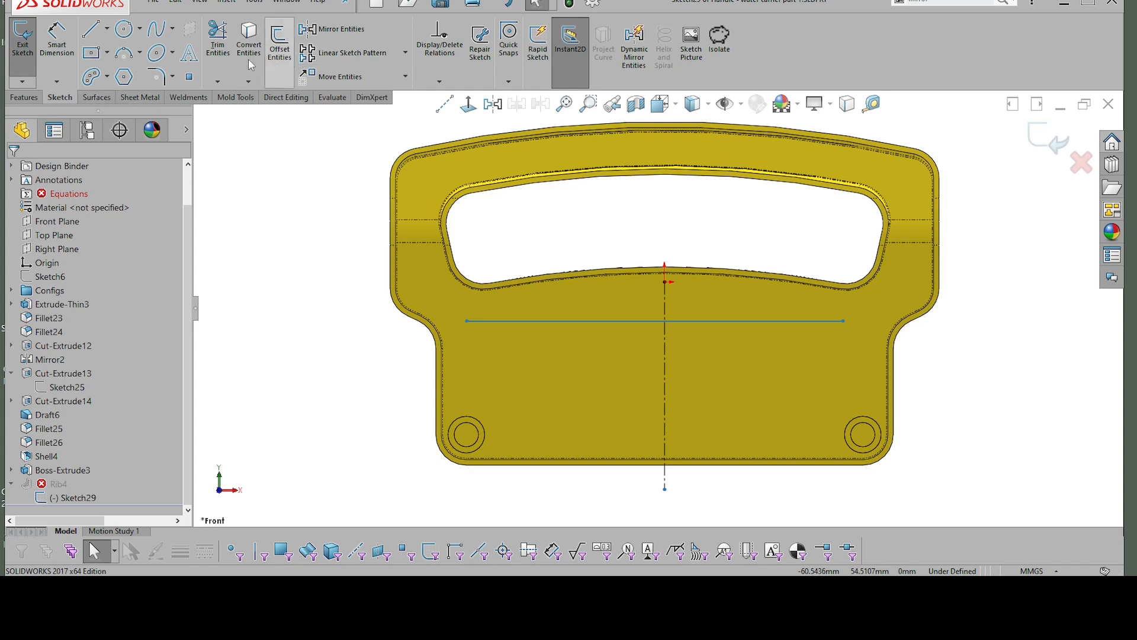
Step: Place sketch points at the centres of the two hollow corner bosses
{"action": "left_click", "coordinate": [191, 78]}
{"action": "scroll", "coordinate": [511, 394], "scroll_direction": "up", "scroll_amount": 3}
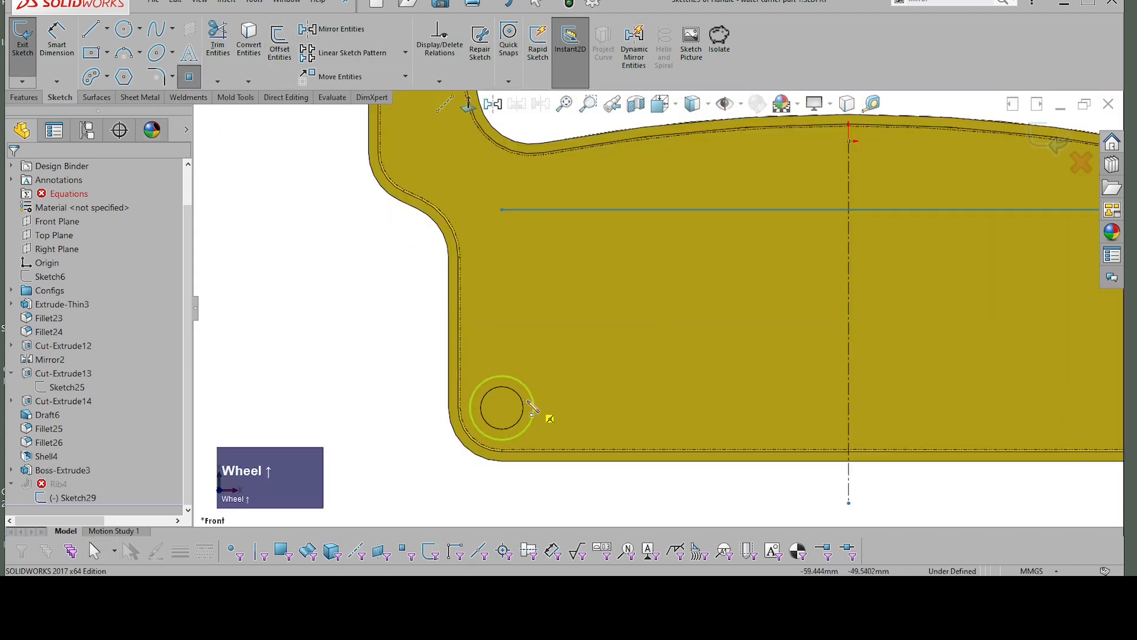
{"action": "left_click", "coordinate": [503, 407]}
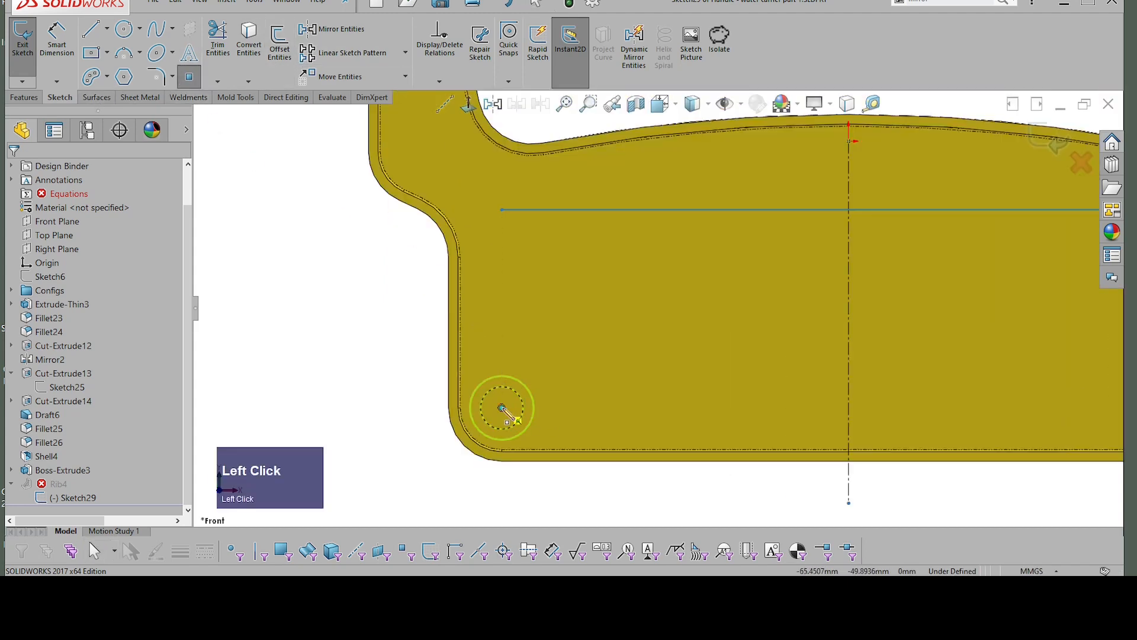
{"action": "scroll", "coordinate": [594, 414], "scroll_direction": "down", "scroll_amount": 3}
{"action": "scroll", "coordinate": [939, 367], "scroll_direction": "up", "scroll_amount": 1}
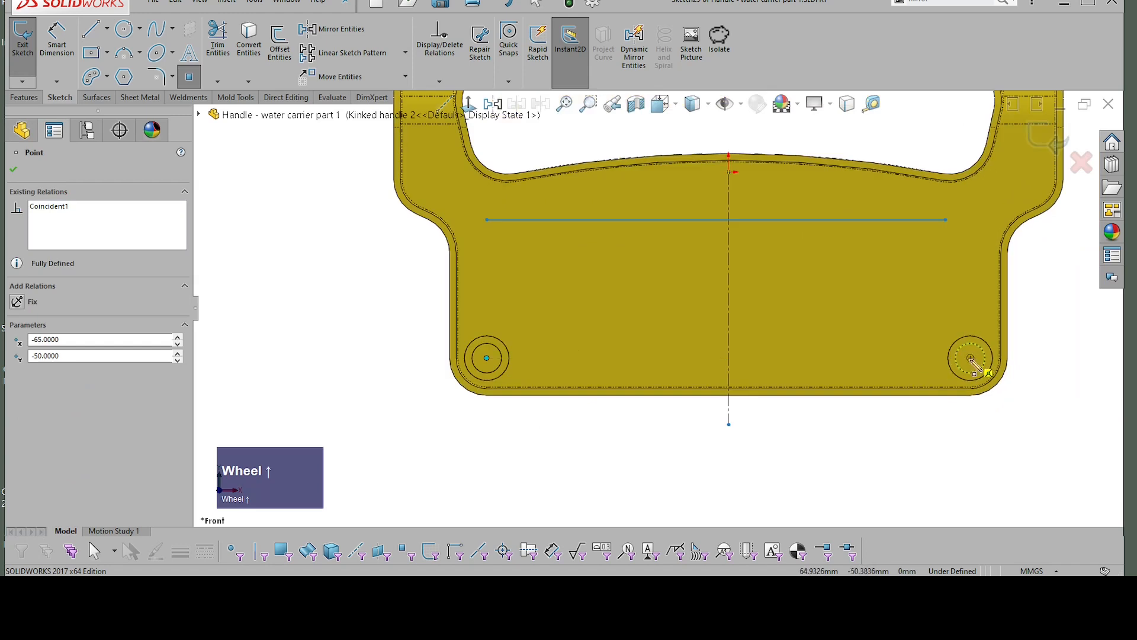
{"action": "left_click", "coordinate": [971, 358]}
{"action": "key", "text": "Escape"}
Step: Add Vertical relations between each end of the horizontal line and the boss-centre point below it
{"action": "scroll", "coordinate": [914, 366], "scroll_direction": "down", "scroll_amount": 1}
{"action": "left_click", "coordinate": [898, 229]}
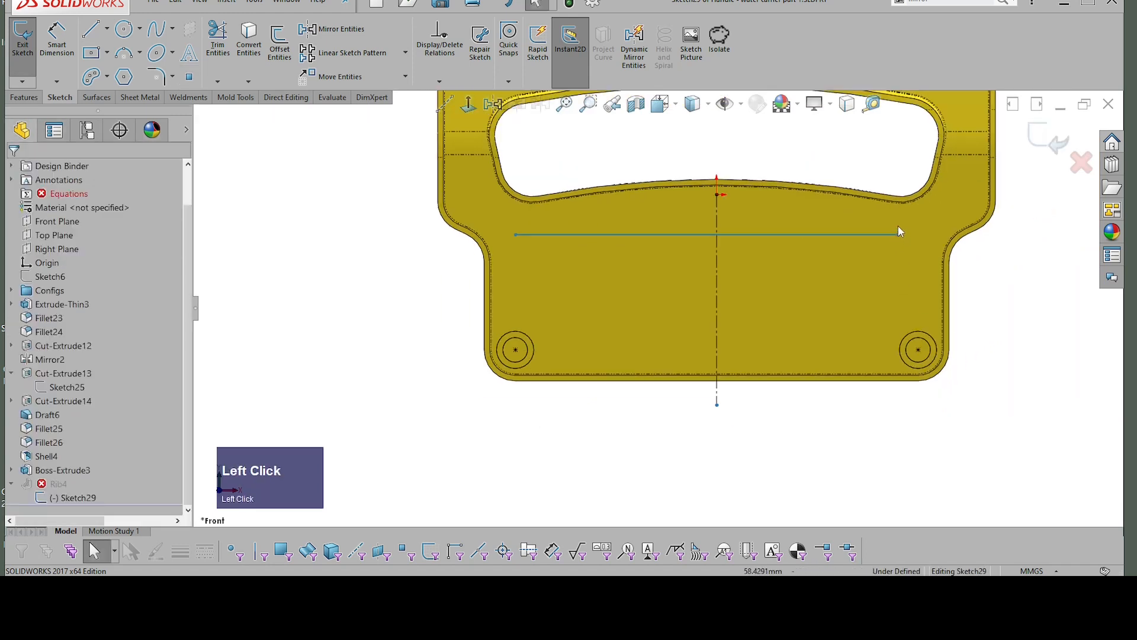
{"action": "left_click", "coordinate": [919, 351], "text": "shift"}
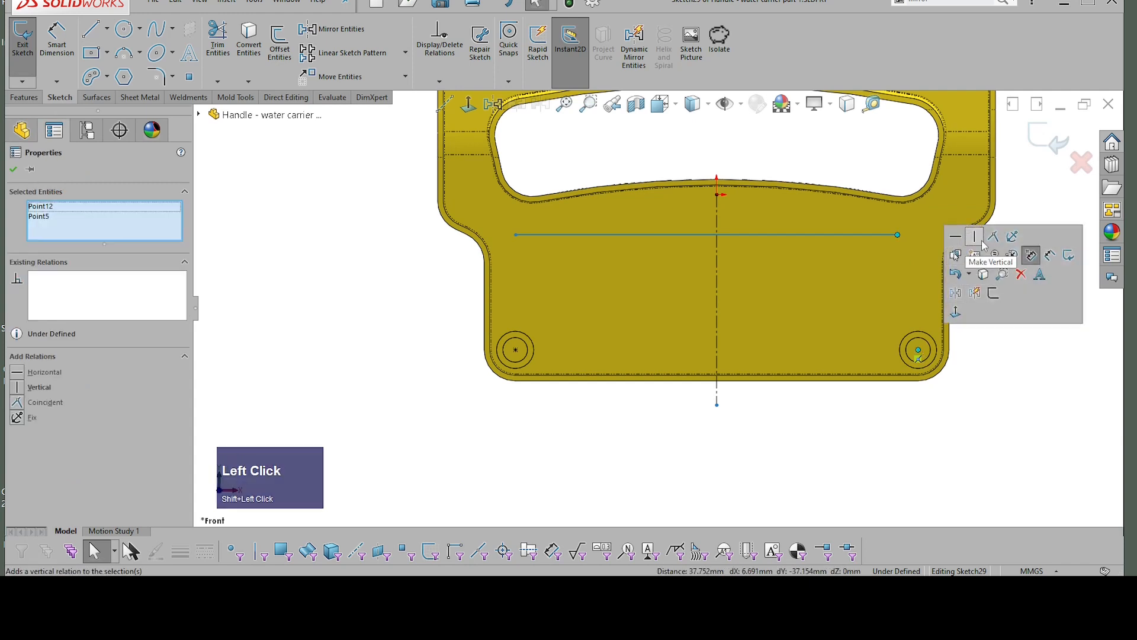
{"action": "left_click", "coordinate": [984, 244]}
{"action": "left_click", "coordinate": [1029, 425]}
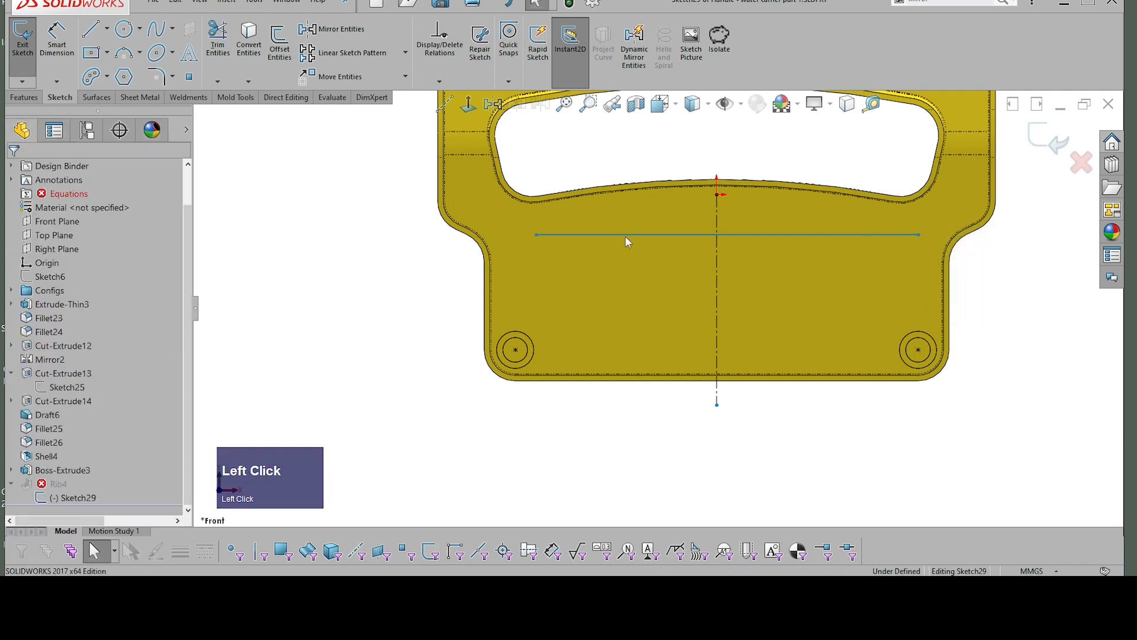
{"action": "left_click", "coordinate": [536, 235]}
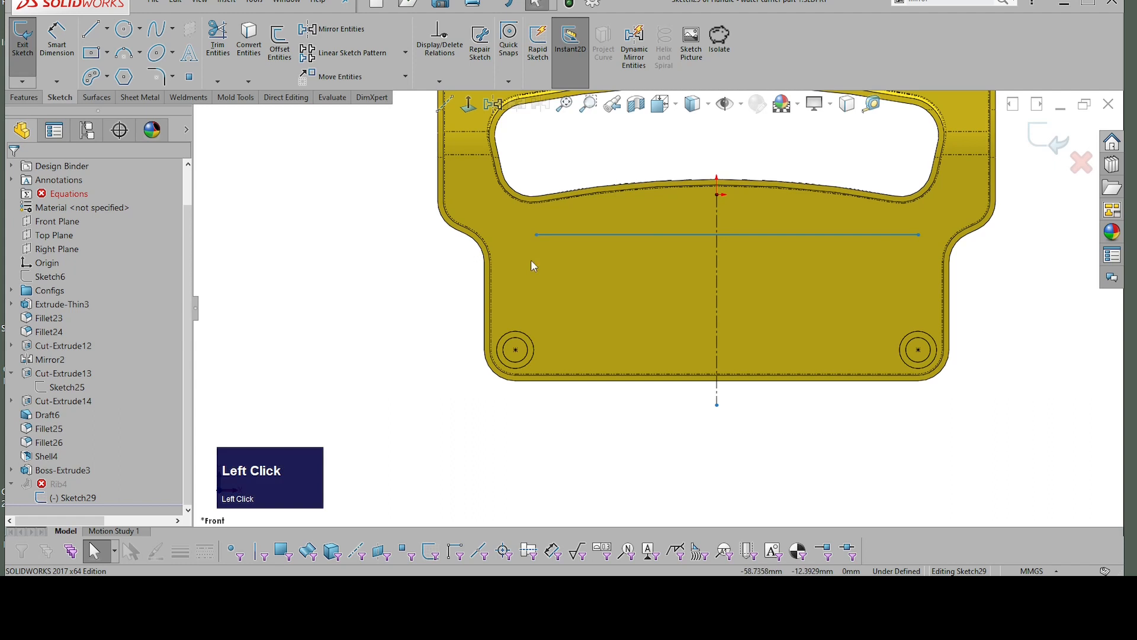
{"action": "left_click", "coordinate": [515, 350], "text": "shift"}
{"action": "left_click", "coordinate": [570, 238]}
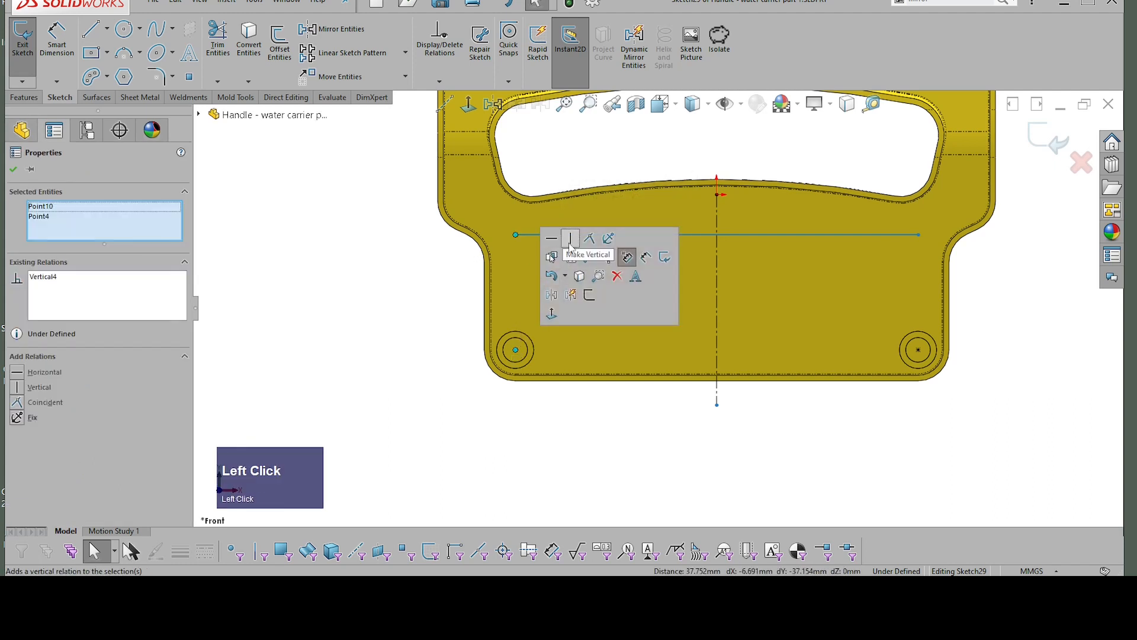
{"action": "left_click", "coordinate": [1012, 325]}
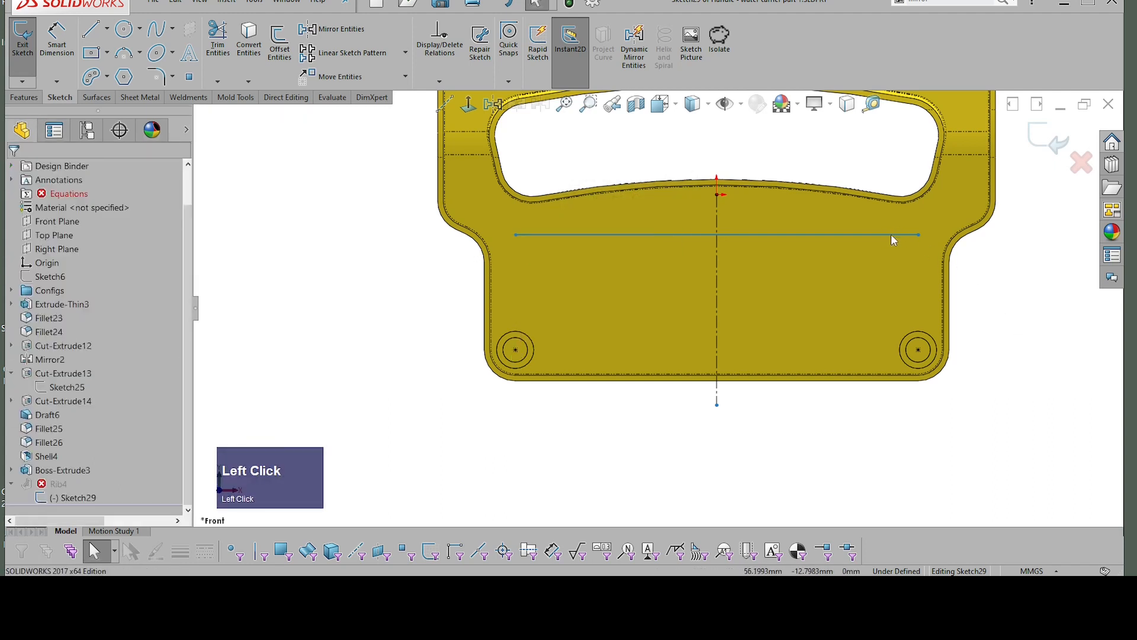
Step: Move the horizontal line slightly closer to the grip opening and start a linear sketch pattern of it with 1 instance along the X-axis
{"action": "mouse_move", "coordinate": [895, 234]}
{"action": "left_mouse_down"}
{"action": "mouse_move", "coordinate": [892, 257]}
{"action": "mouse_move", "coordinate": [884, 241]}
{"action": "mouse_move", "coordinate": [917, 241]}
{"action": "mouse_move", "coordinate": [876, 239]}
{"action": "left_mouse_up"}
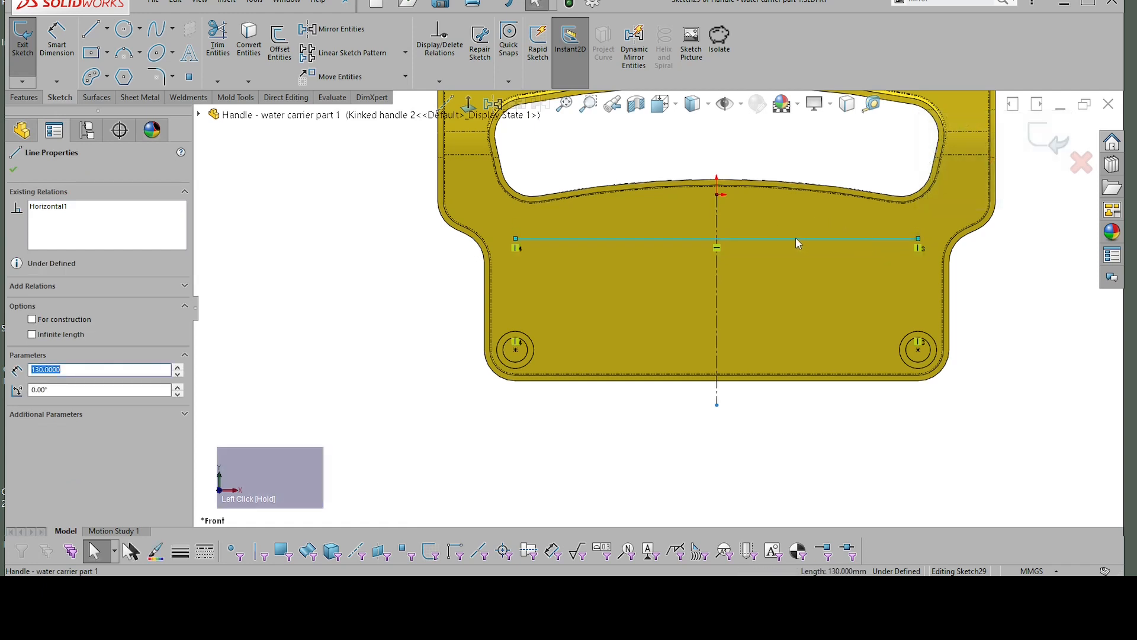
{"action": "left_click_drag", "start_coordinate": [795, 237], "coordinate": [795, 227]}
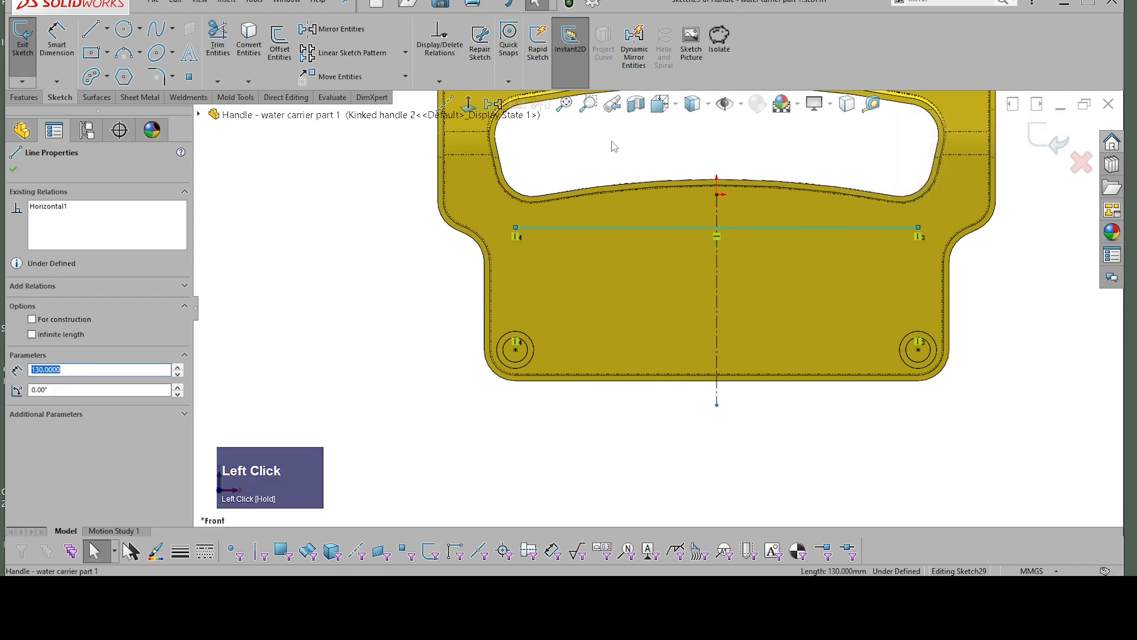
{"action": "left_click", "coordinate": [361, 55]}
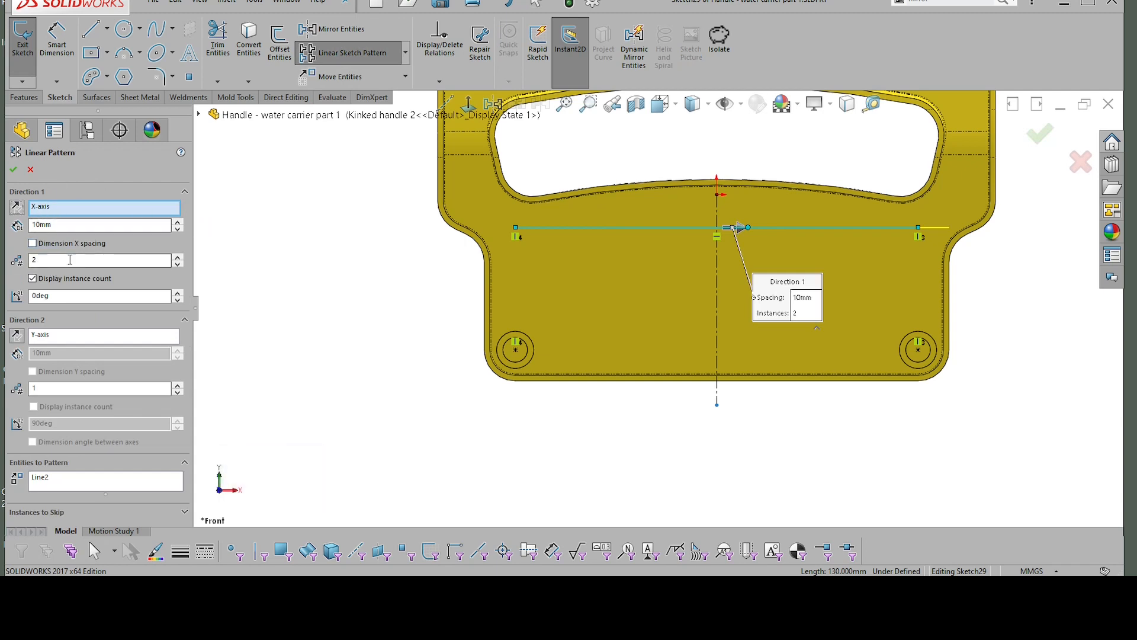
{"action": "scroll", "coordinate": [937, 240], "scroll_direction": "up", "scroll_amount": 2}
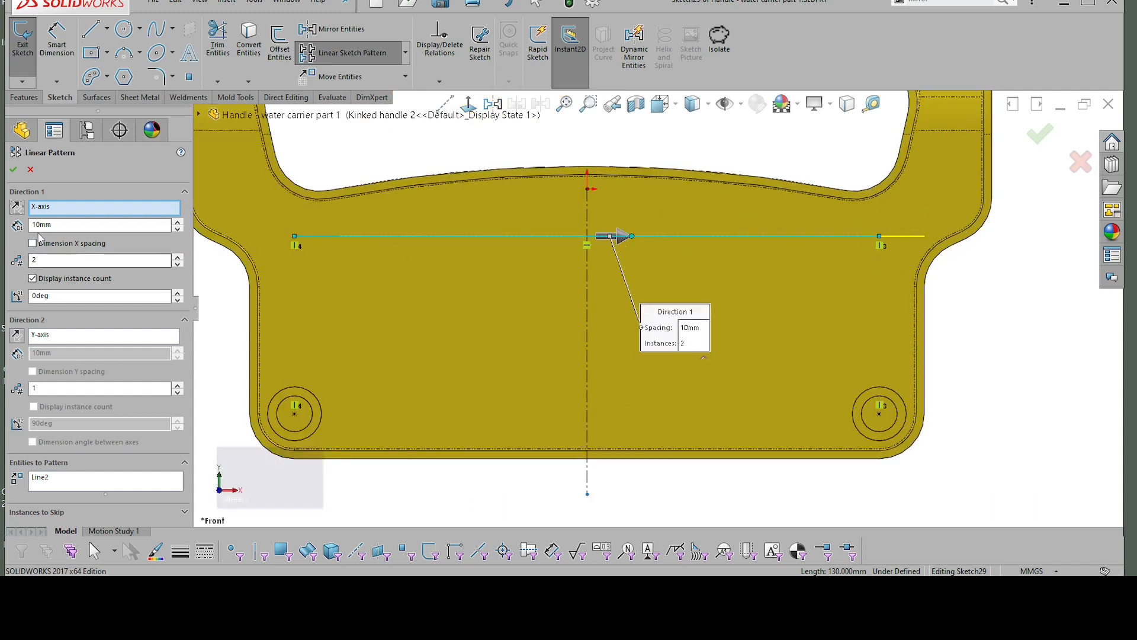
{"action": "left_click_drag", "start_coordinate": [59, 224], "coordinate": [3, 224]}
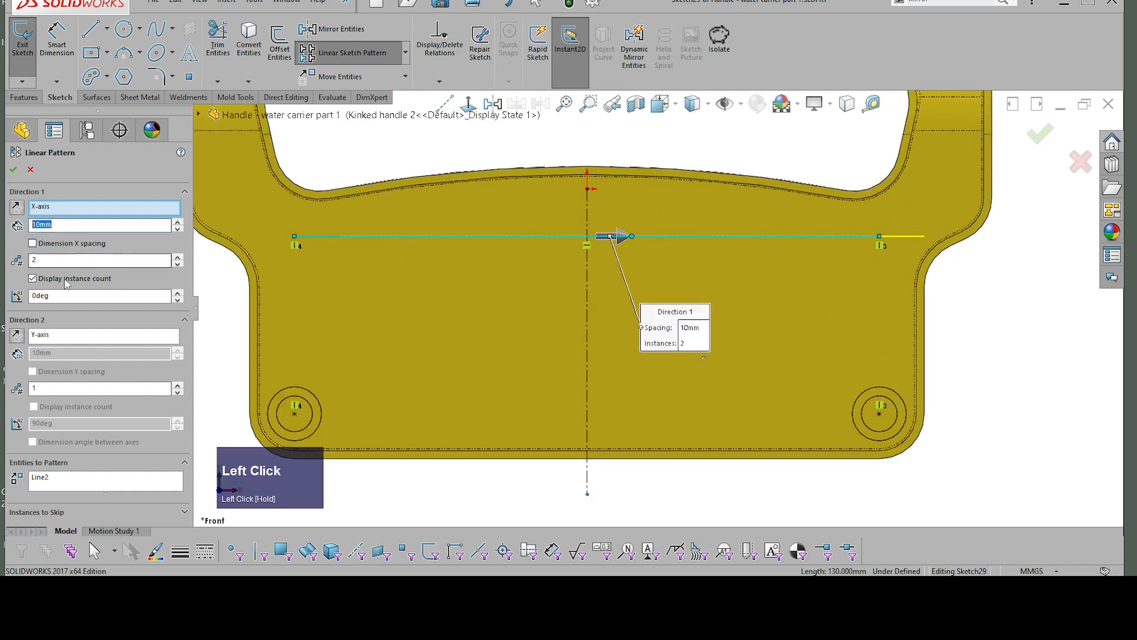
{"action": "left_click_drag", "start_coordinate": [45, 260], "coordinate": [33, 260]}
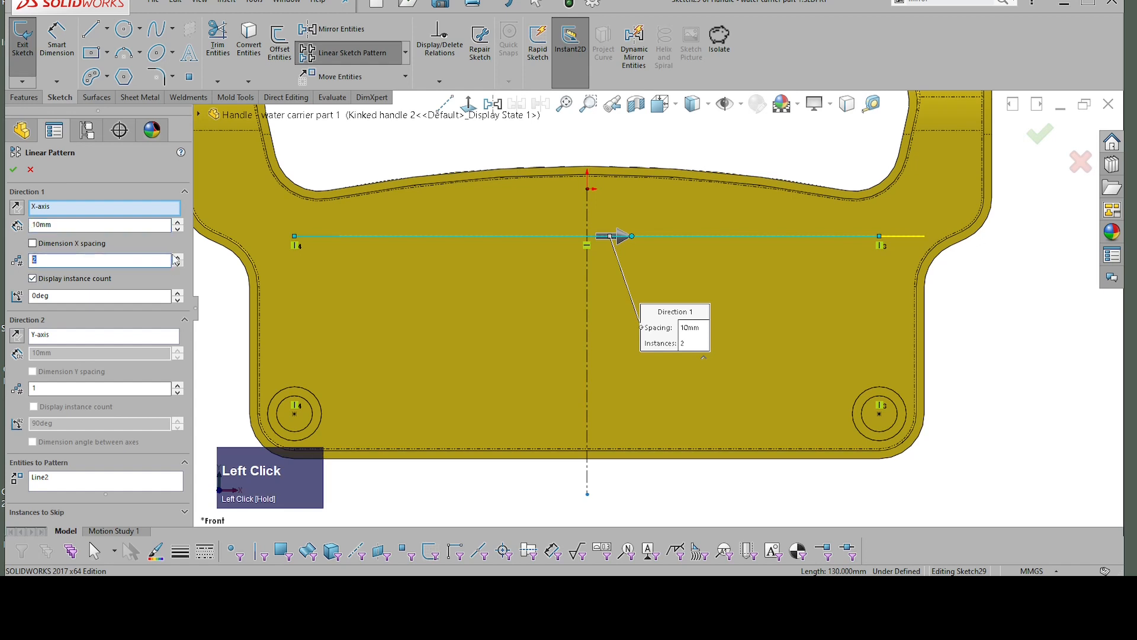
{"action": "type", "text": "1"}
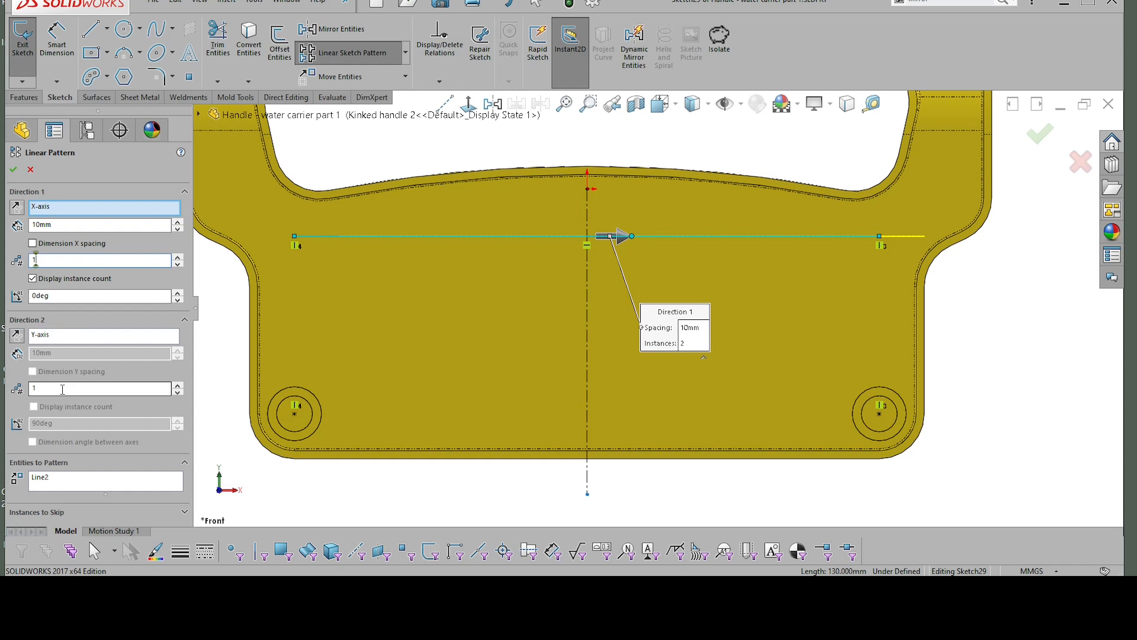
Step: Set the linear sketch pattern to 3 instances along the Y-axis
{"action": "left_click", "coordinate": [43, 389]}
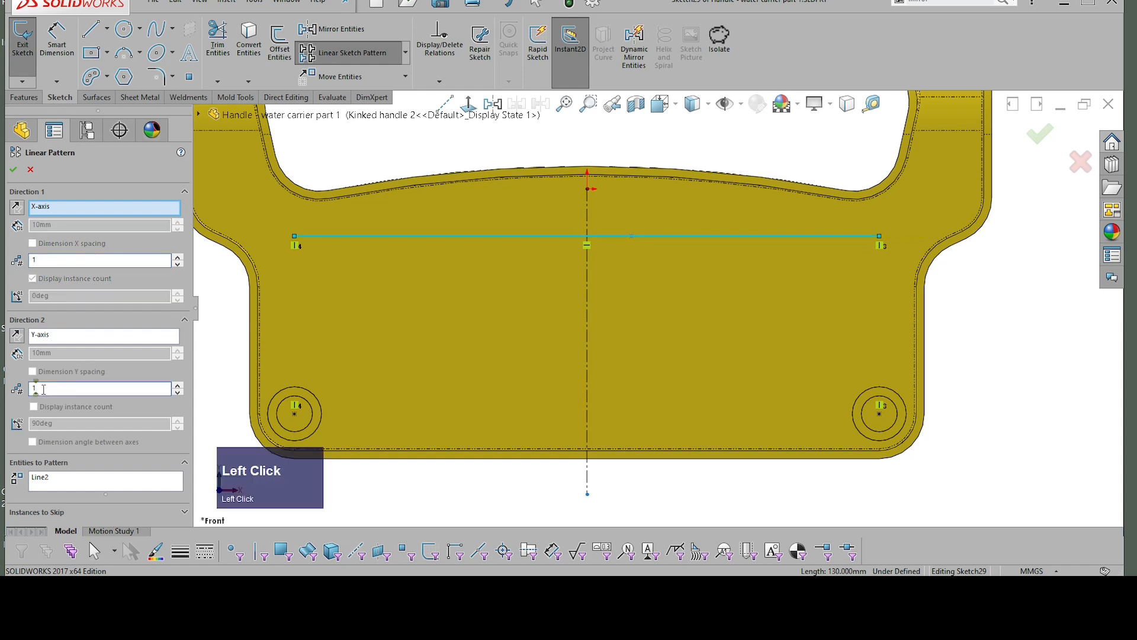
{"action": "double_click", "coordinate": [38, 389]}
{"action": "type", "text": "3"}
{"action": "key", "text": "Return"}
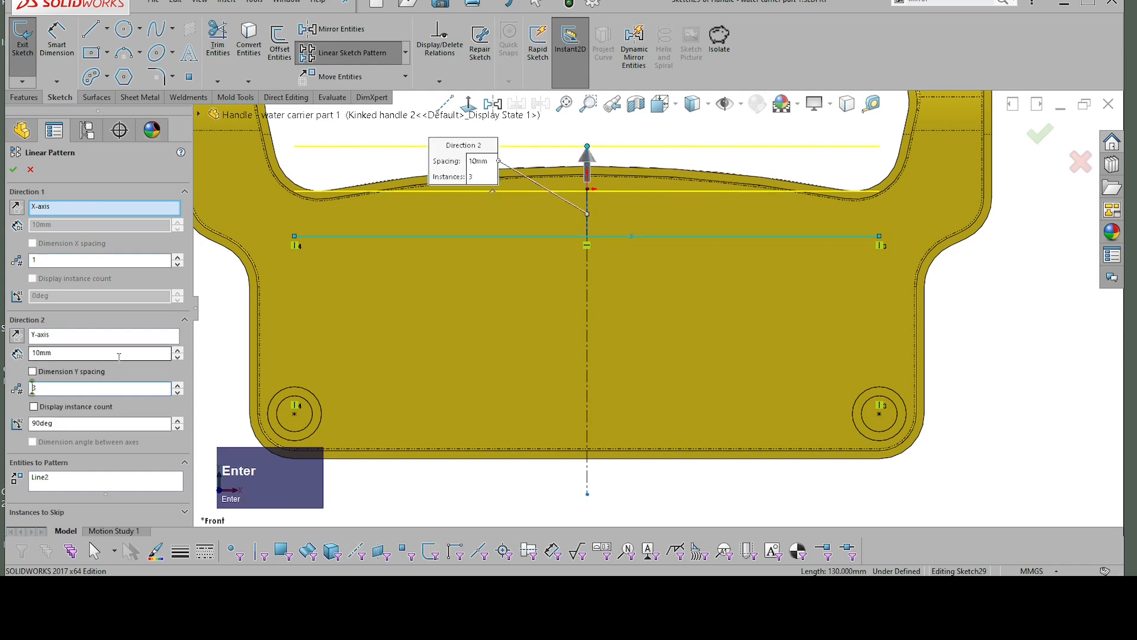
{"action": "scroll", "coordinate": [658, 307], "scroll_direction": "down", "scroll_amount": 2}
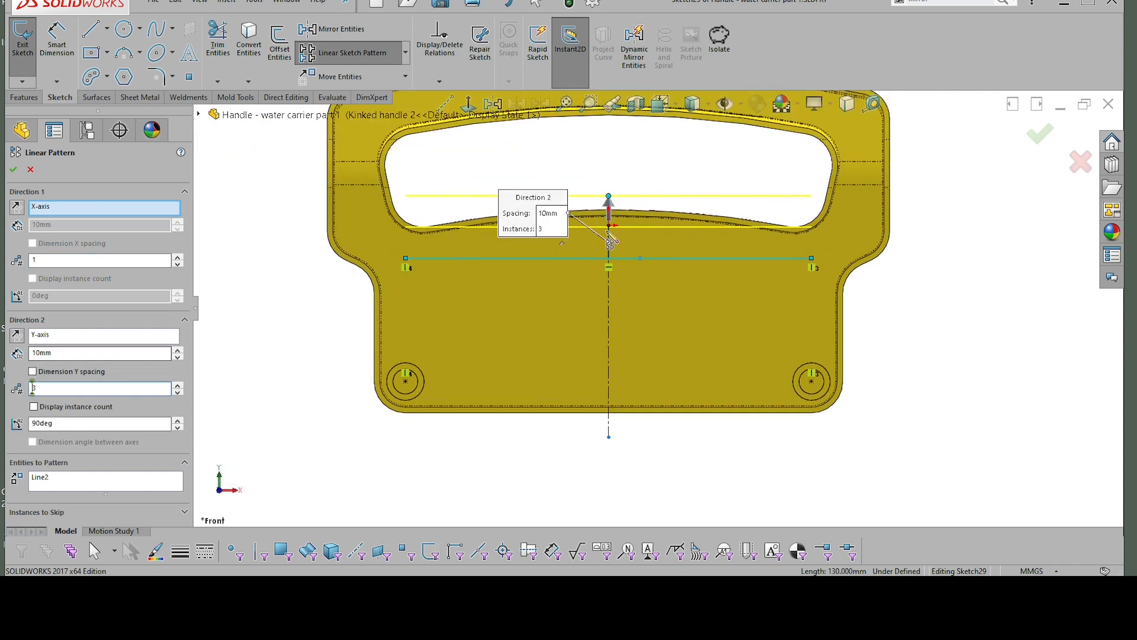
Step: Set the pattern's Y-axis spacing to 15 mm and reverse its direction so the copies run down toward the corner bosses
{"action": "left_click", "coordinate": [178, 349]}
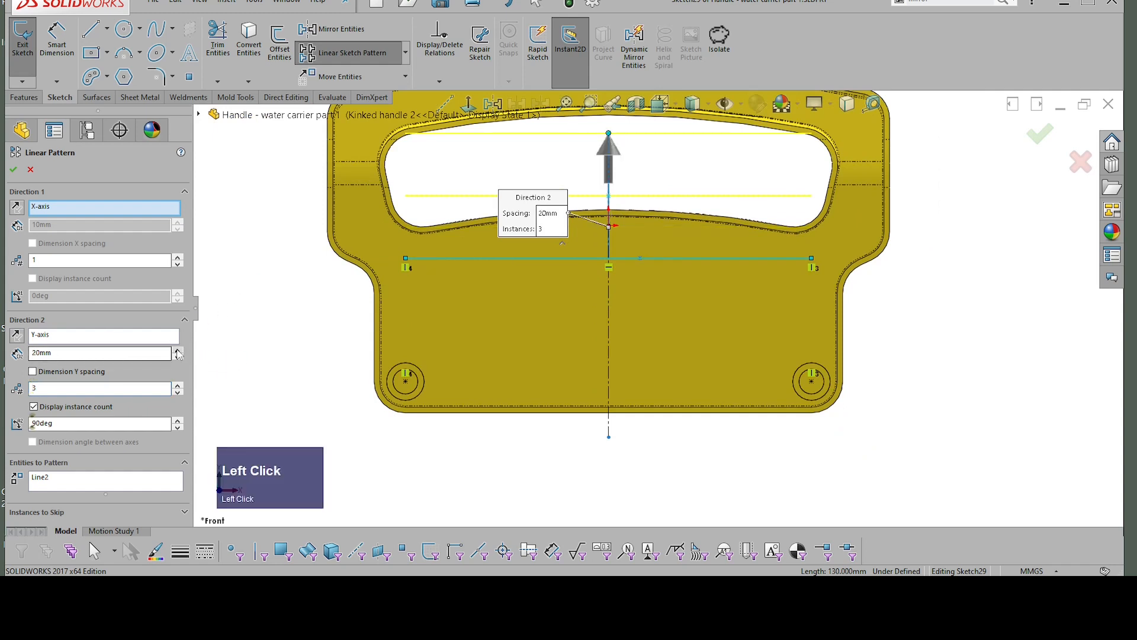
{"action": "left_click", "coordinate": [178, 357]}
{"action": "double_click", "coordinate": [33, 352]}
{"action": "left_click_drag", "start_coordinate": [34, 352], "coordinate": [57, 367]}
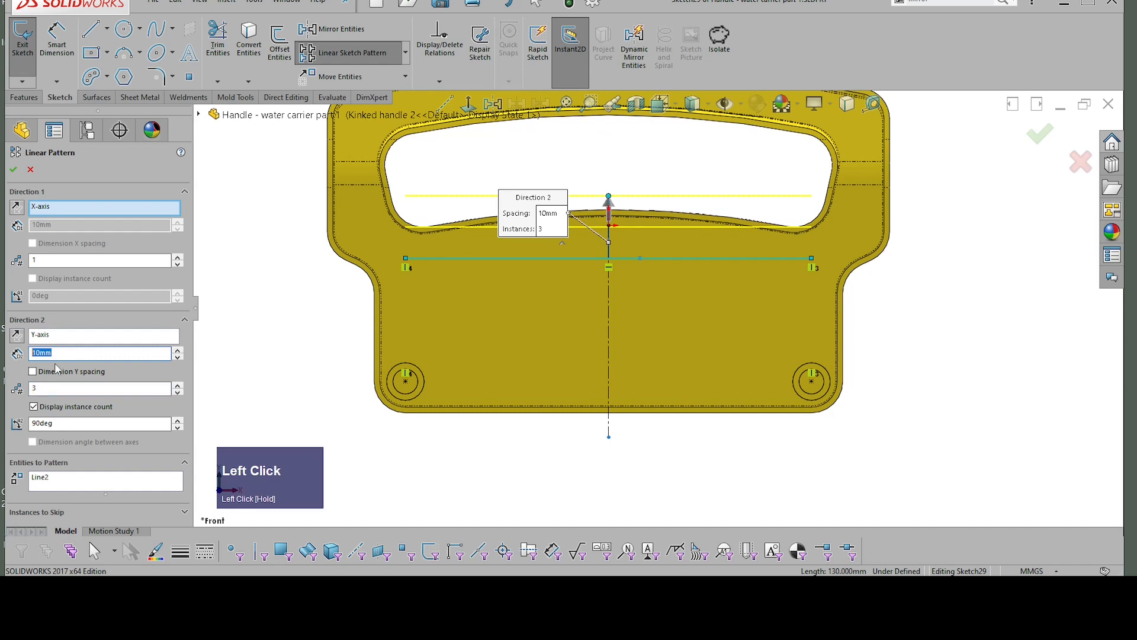
{"action": "type", "text": "15"}
{"action": "key", "text": "Return"}
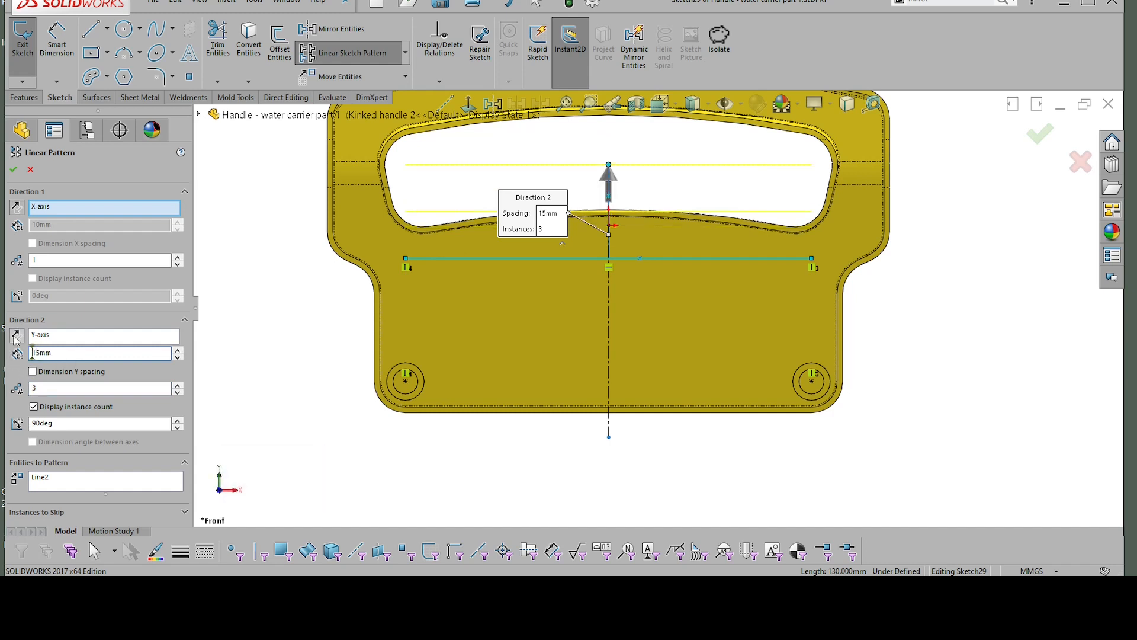
{"action": "left_click", "coordinate": [16, 338]}
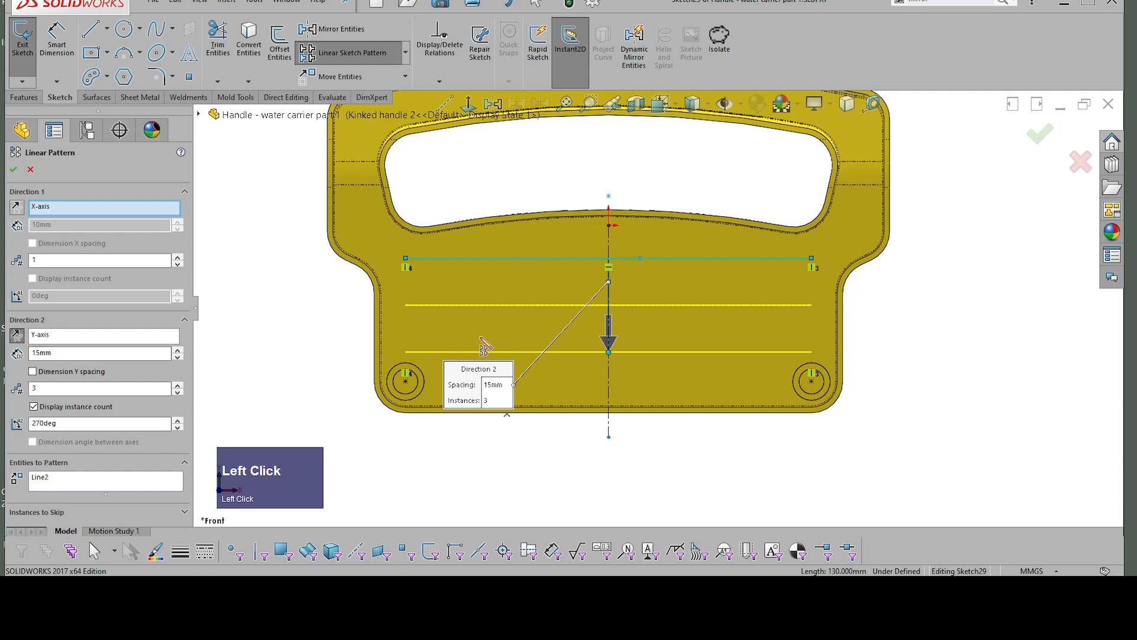
Step: Apply the horizontal line pattern and dimension the uppermost line 10 mm below the origin
{"action": "scroll", "coordinate": [467, 351], "scroll_direction": "up", "scroll_amount": 2}
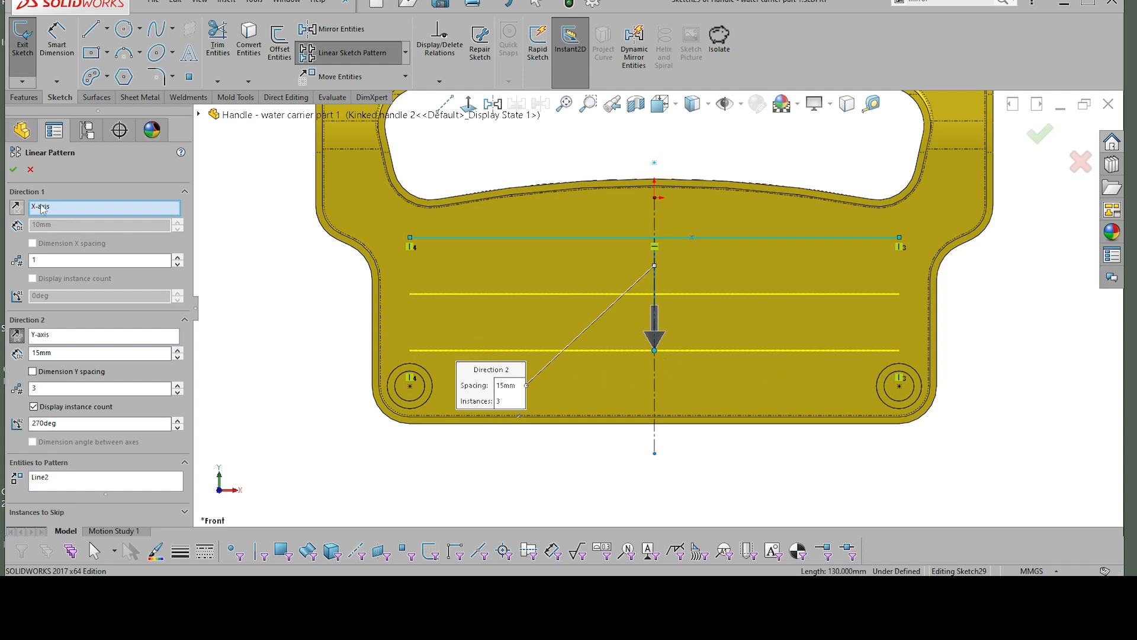
{"action": "left_click", "coordinate": [13, 170]}
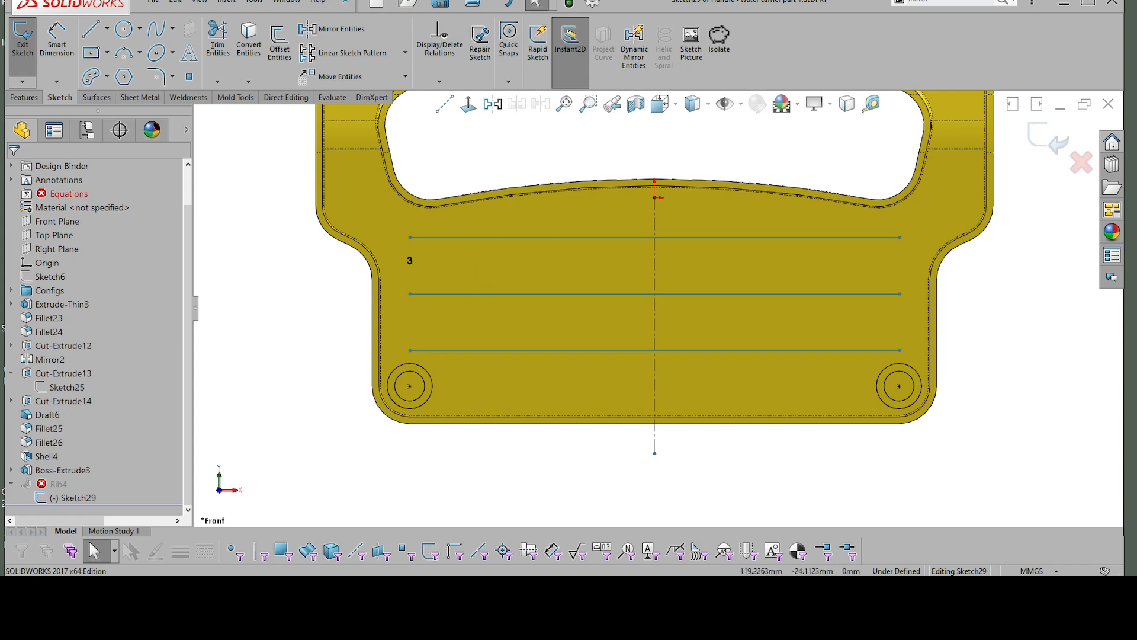
{"action": "right_click_drag", "start_coordinate": [1040, 328], "coordinate": [1038, 267]}
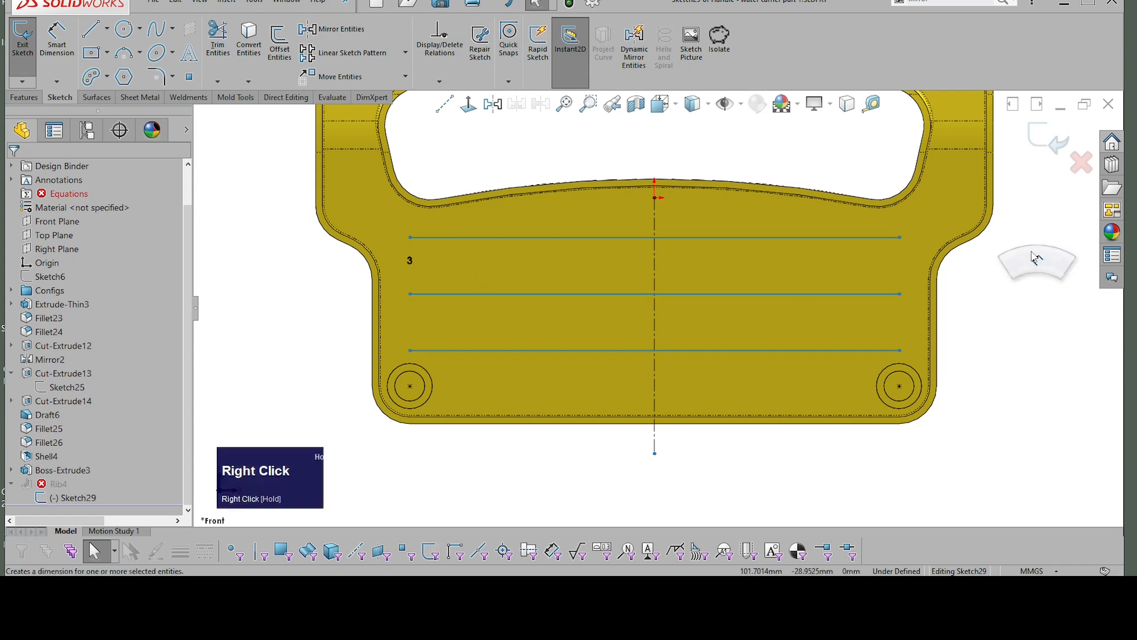
{"action": "left_click", "coordinate": [690, 242]}
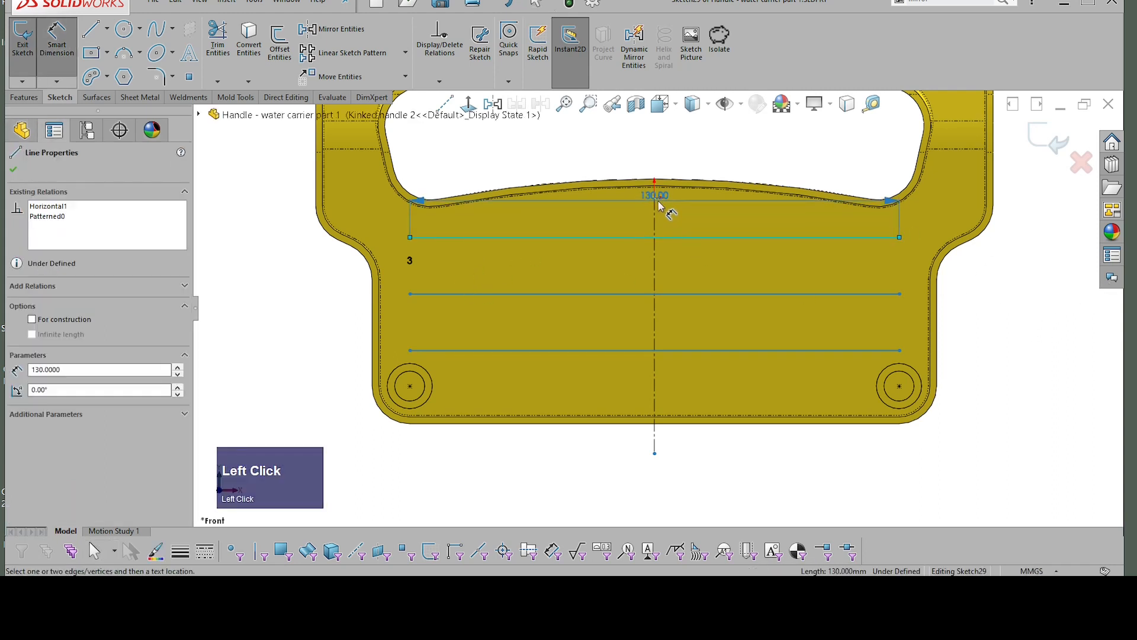
{"action": "left_click", "coordinate": [622, 185]}
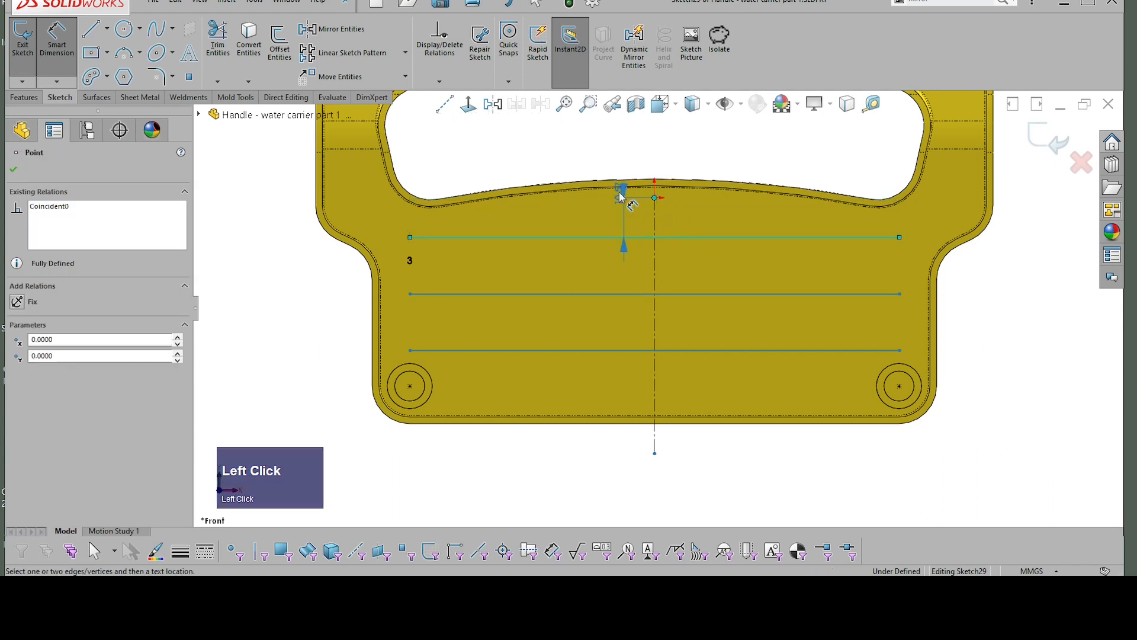
{"action": "left_click", "coordinate": [597, 235]}
{"action": "type", "text": "10"}
{"action": "key", "text": "Return"}
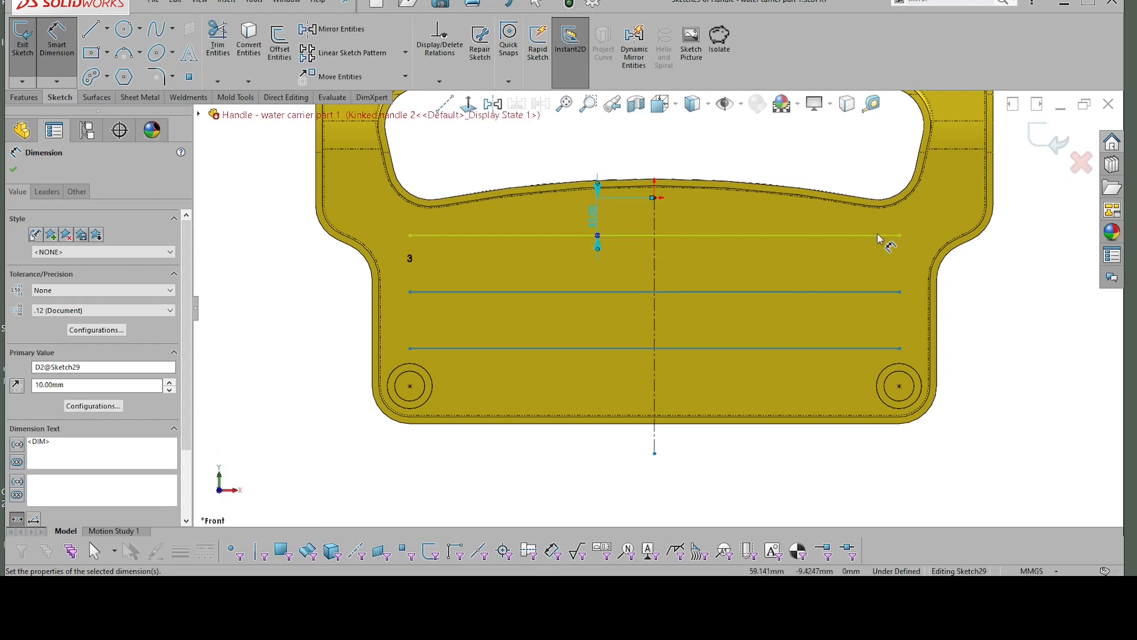
{"action": "left_click", "coordinate": [1022, 325]}
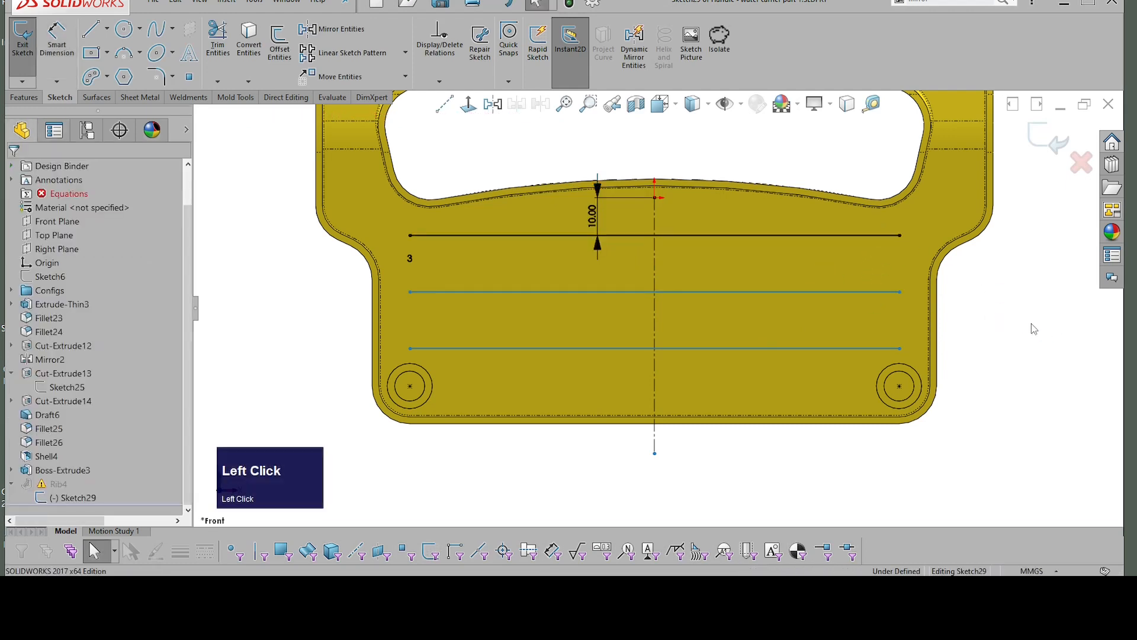
Step: Make the right end of the lowest patterned line coincident with the centre point of the right corner boss
{"action": "left_click", "coordinate": [899, 350]}
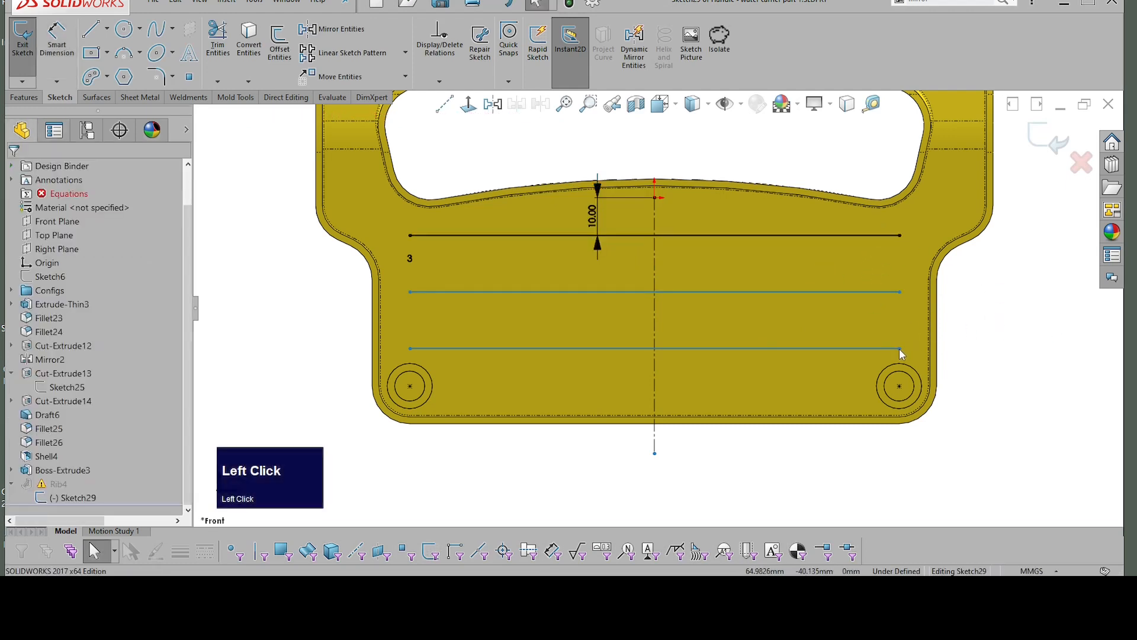
{"action": "left_click", "coordinate": [900, 386], "text": "shift"}
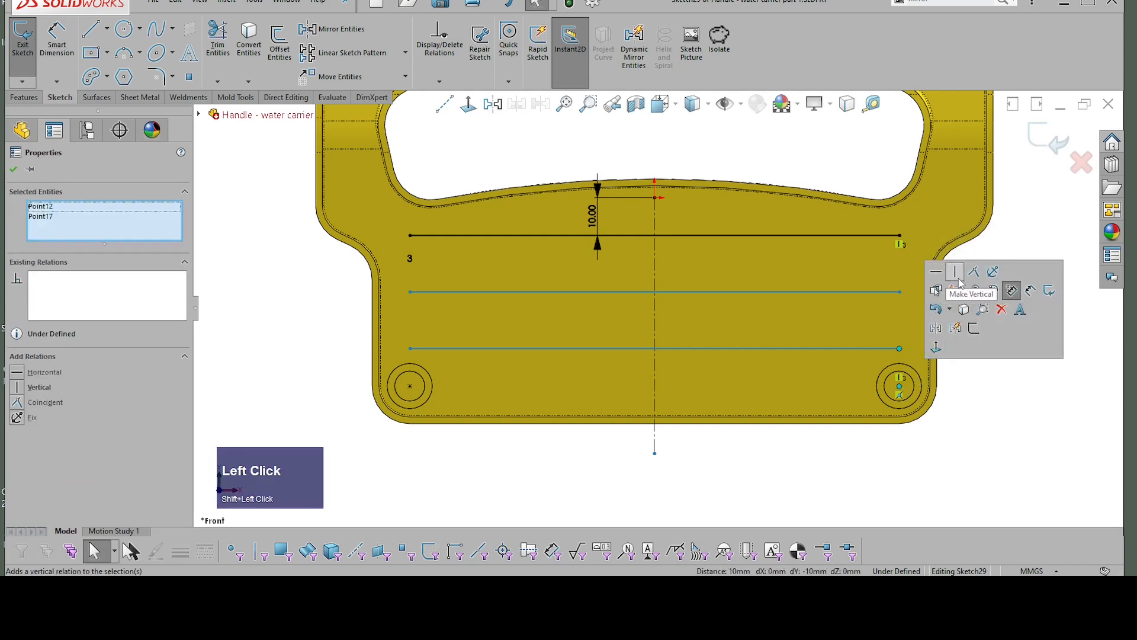
{"action": "left_click", "coordinate": [952, 276]}
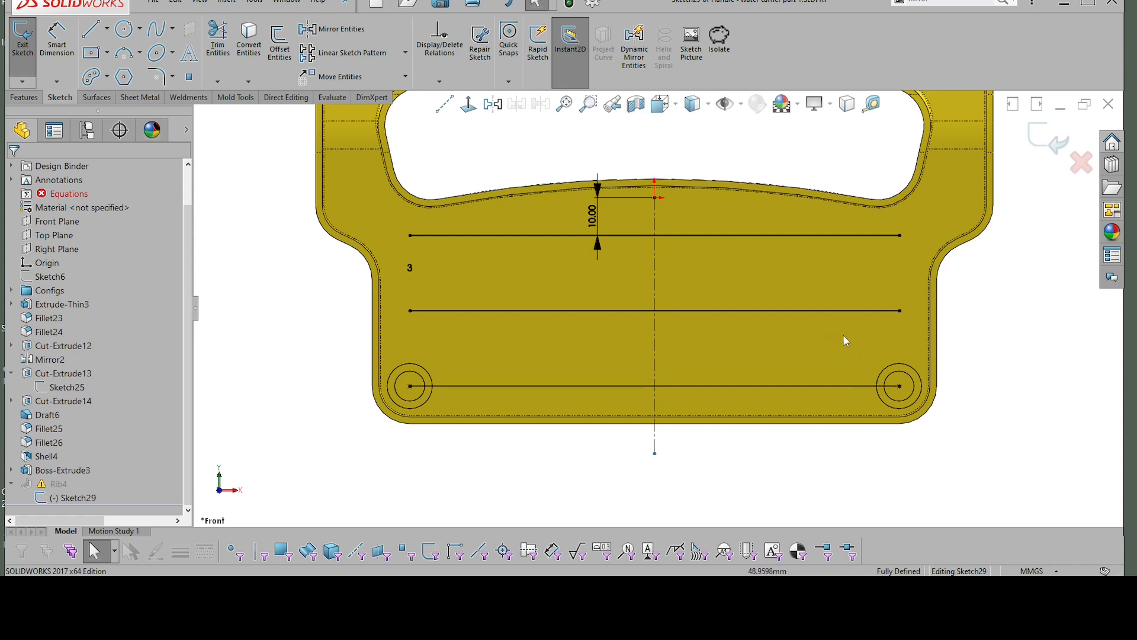
{"action": "scroll", "coordinate": [847, 331], "scroll_direction": "down", "scroll_amount": 3}
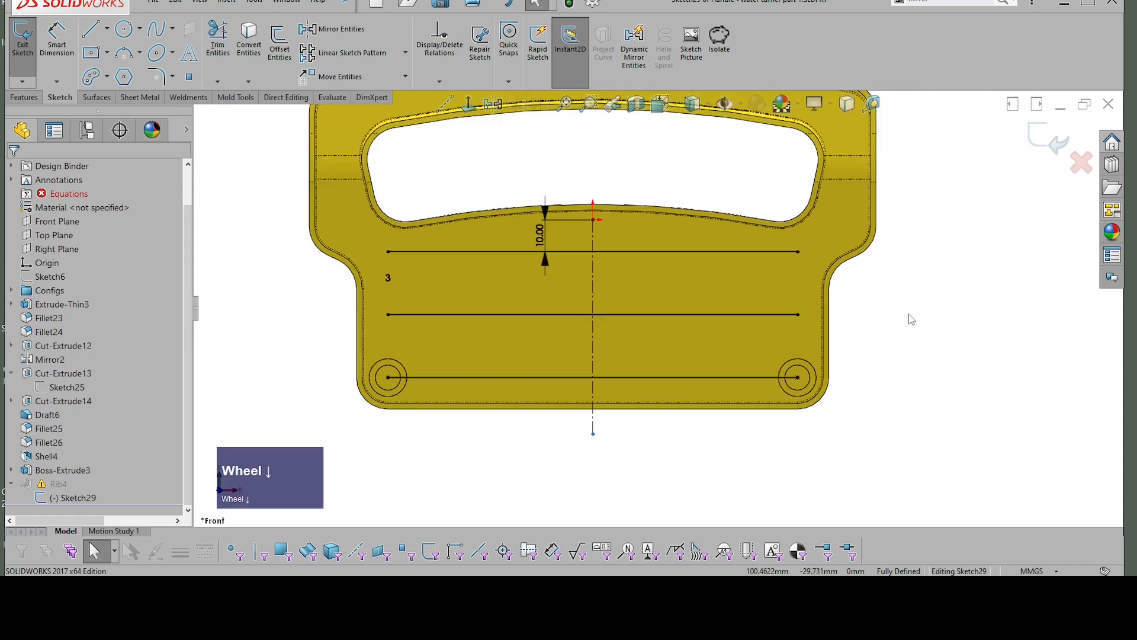
{"action": "right_click", "coordinate": [865, 314]}
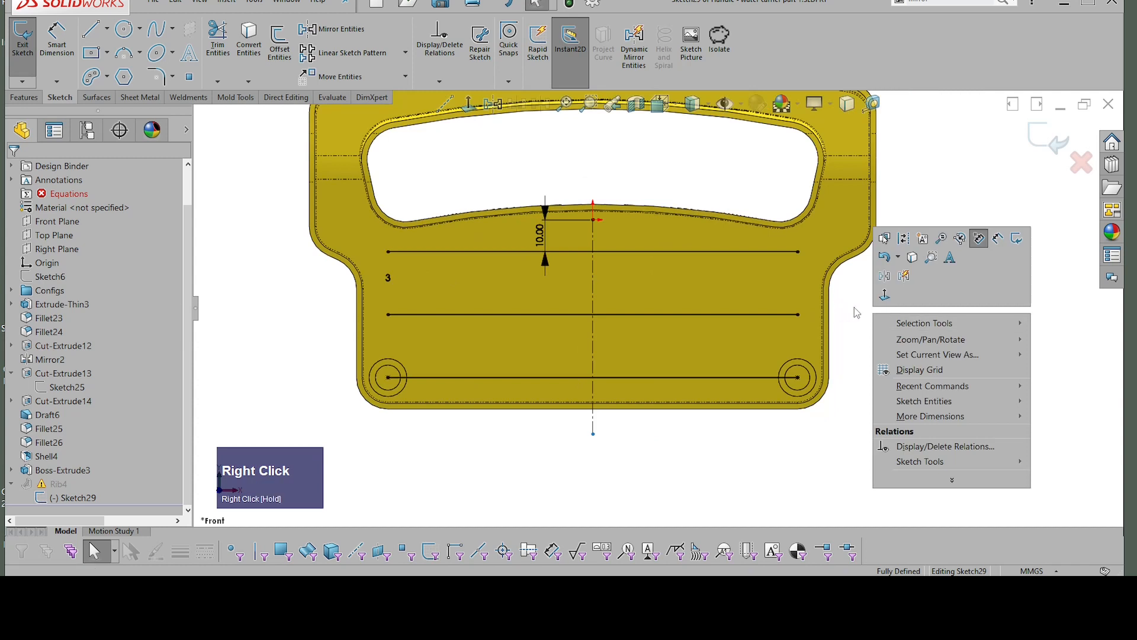
{"action": "left_click", "coordinate": [854, 307]}
{"action": "scroll", "coordinate": [859, 304], "scroll_direction": "down", "scroll_amount": 2}
{"action": "scroll", "coordinate": [858, 298], "scroll_direction": "up", "scroll_amount": 1}
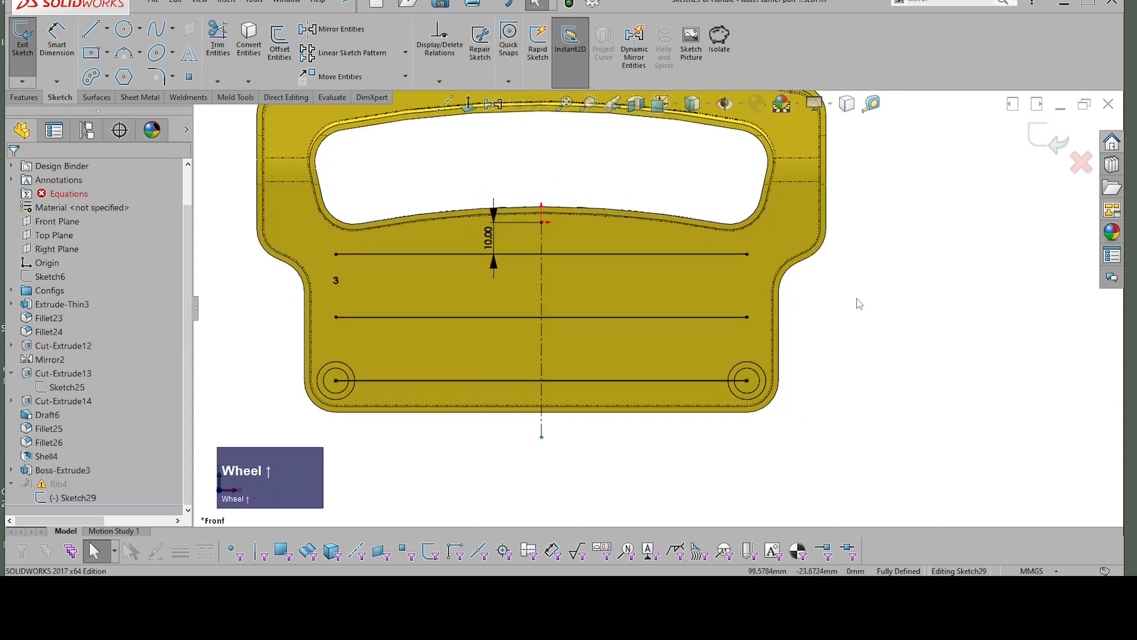
Step: Sketch a vertical line about 36 mm long near the left ends of the horizontal lines, crossing the upper two
{"action": "right_click", "coordinate": [955, 301]}
{"action": "left_click", "coordinate": [892, 293]}
{"action": "right_click_drag", "start_coordinate": [892, 294], "coordinate": [953, 304]}
{"action": "left_click", "coordinate": [961, 343]}
{"action": "scroll", "coordinate": [658, 308], "scroll_direction": "down", "scroll_amount": 1}
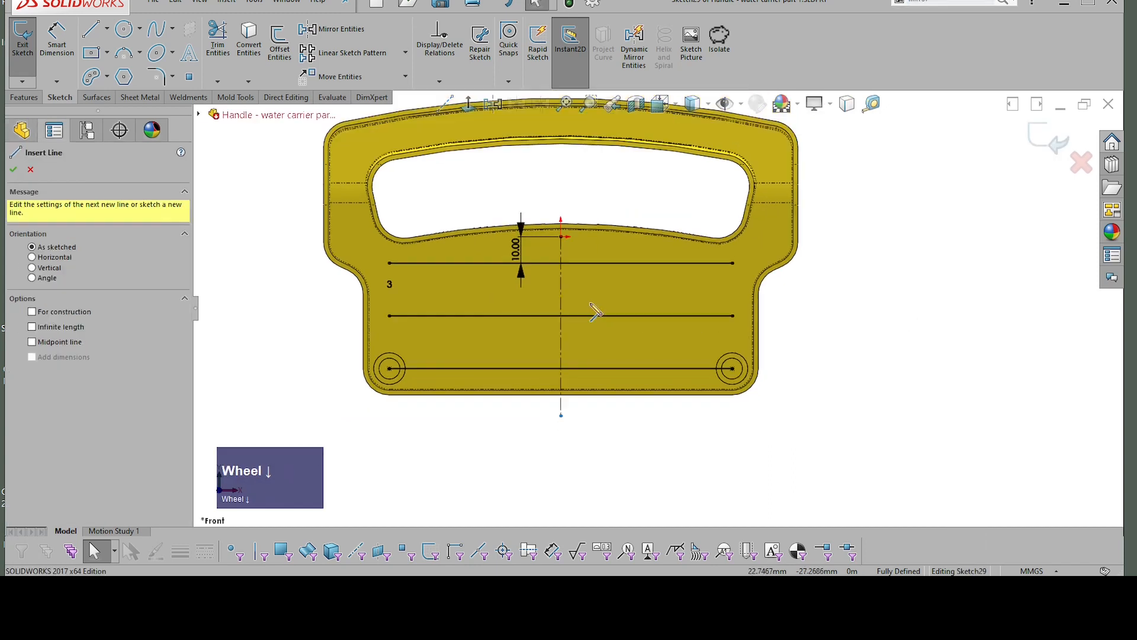
{"action": "left_click", "coordinate": [418, 256]}
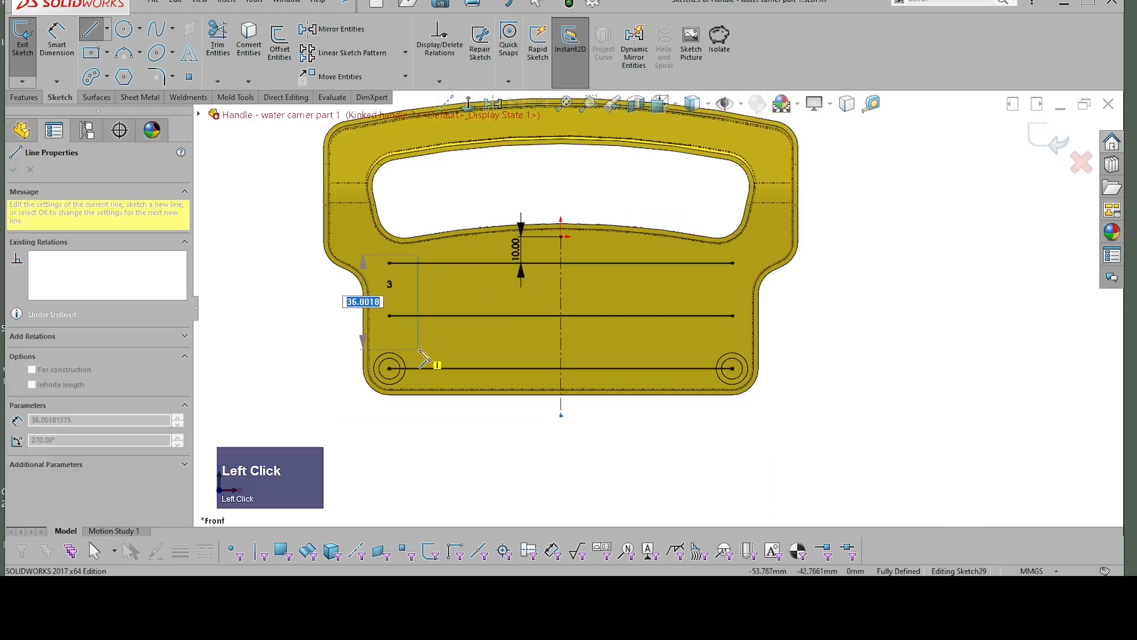
{"action": "left_click", "coordinate": [419, 350]}
{"action": "key", "text": "Escape"}
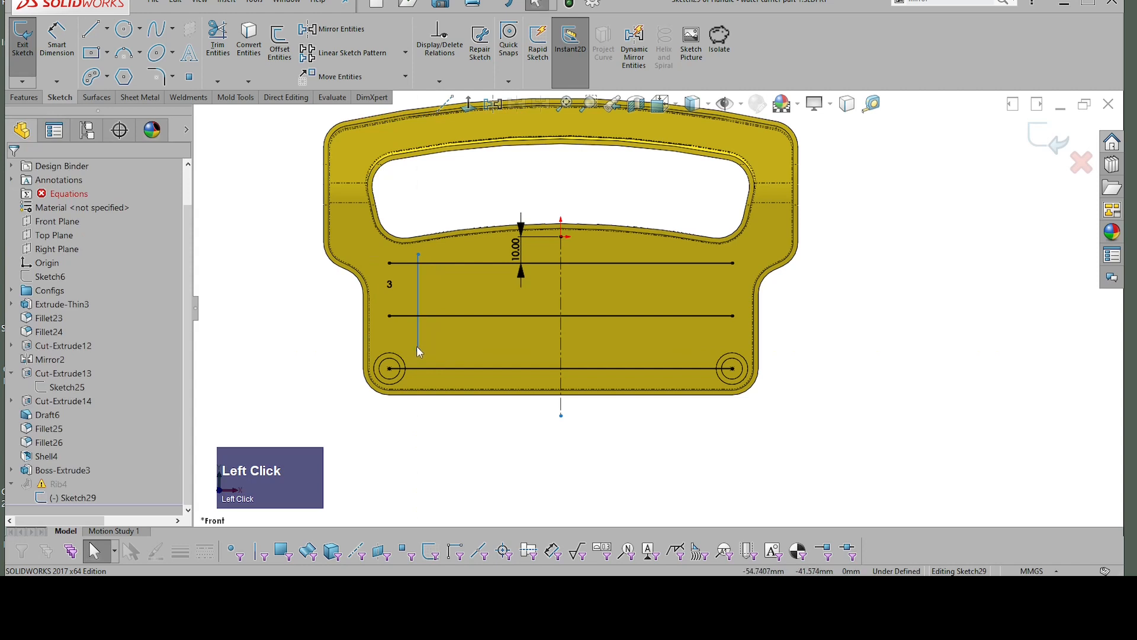
Step: Make the vertical line coincident with the centre point of the left corner boss
{"action": "left_click", "coordinate": [418, 349]}
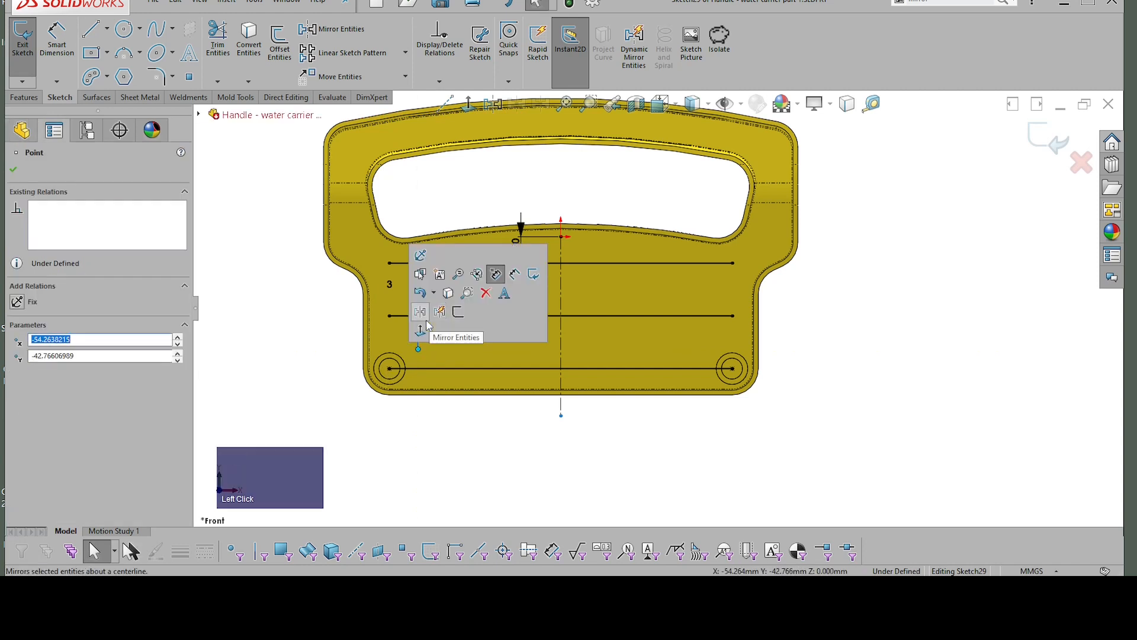
{"action": "left_click", "coordinate": [418, 347]}
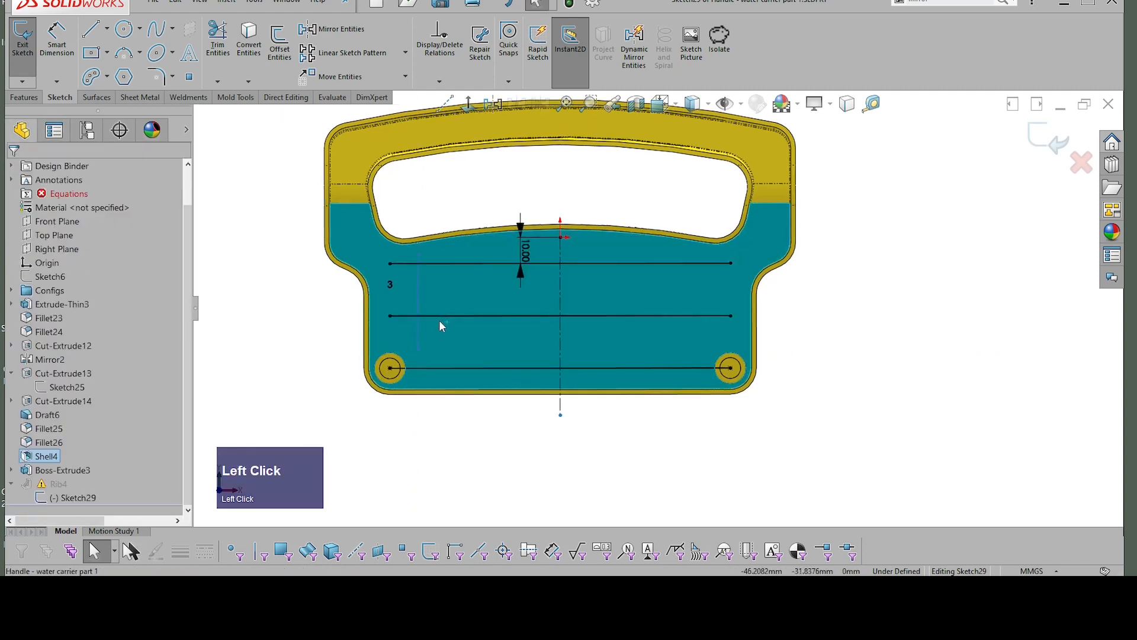
{"action": "left_click", "coordinate": [417, 317]}
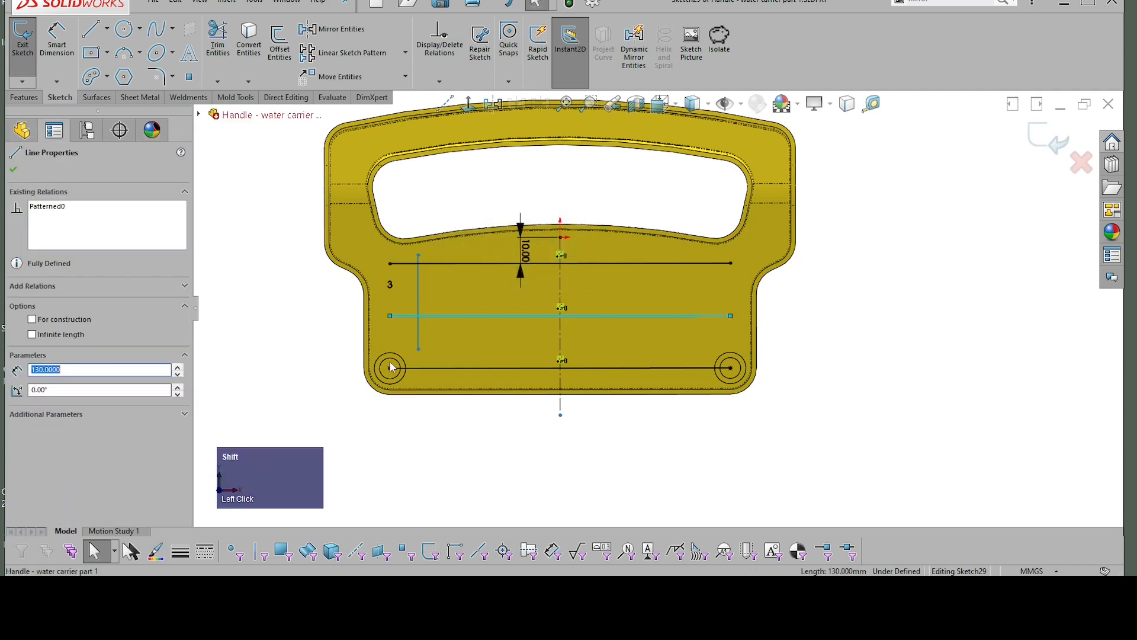
{"action": "left_click", "coordinate": [419, 334]}
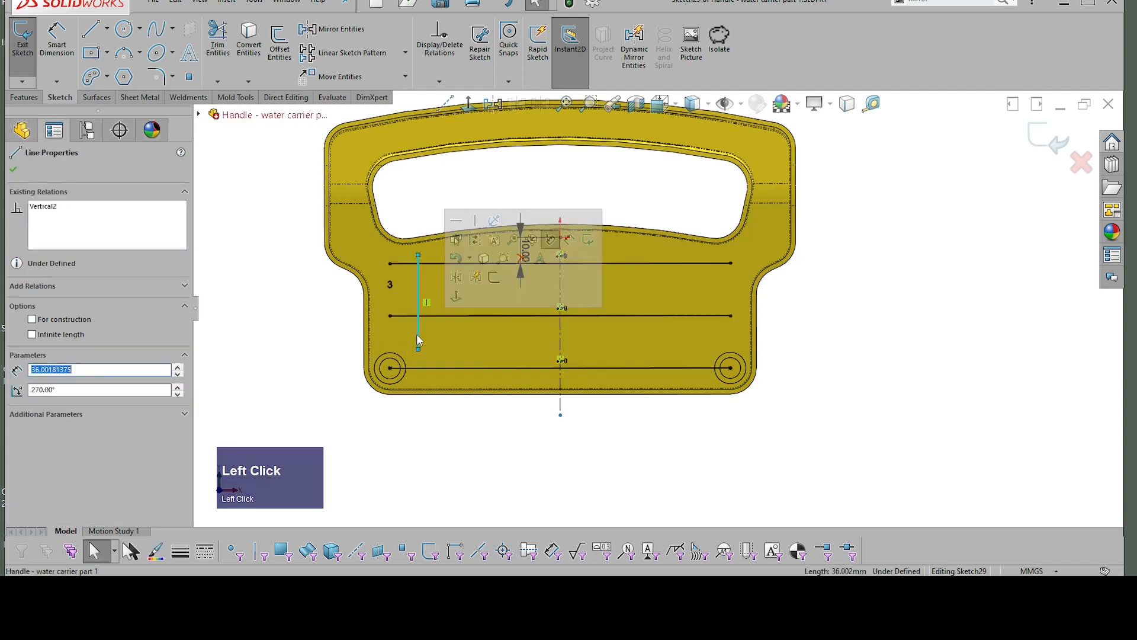
{"action": "left_click", "coordinate": [391, 369], "text": "shift"}
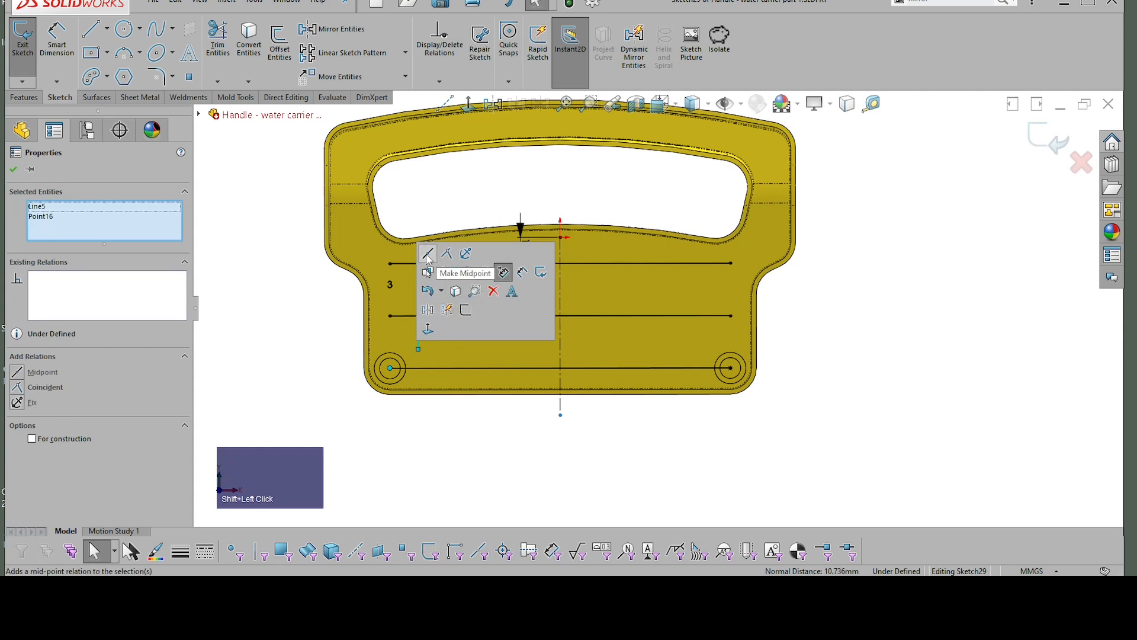
{"action": "left_click", "coordinate": [429, 259]}
{"action": "left_click", "coordinate": [906, 333]}
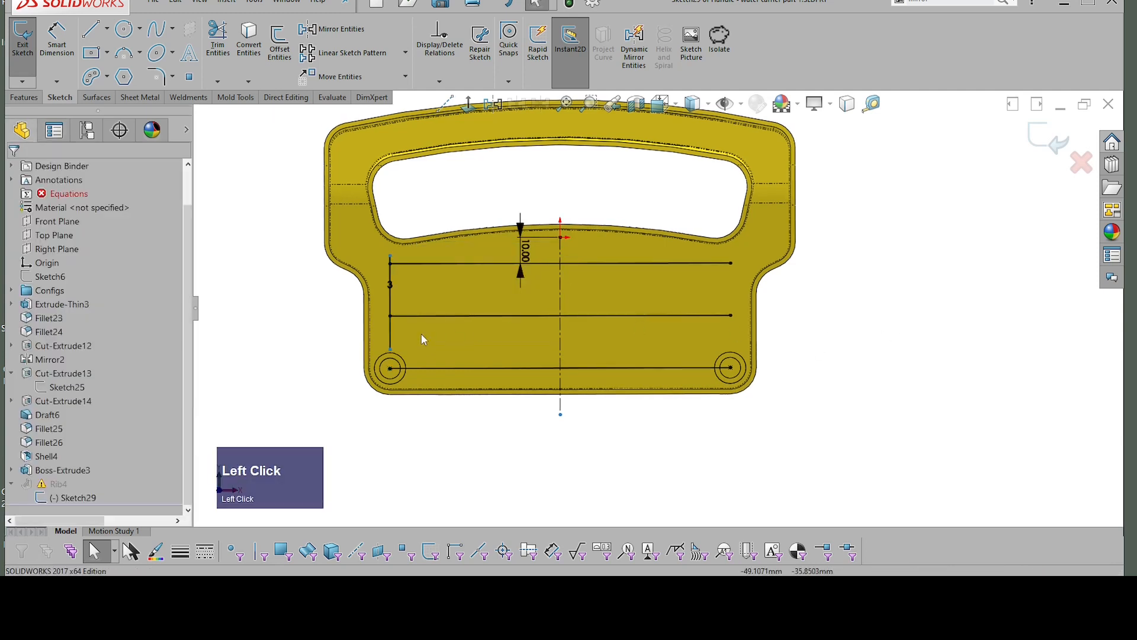
Step: Create a linear sketch pattern of the vertical line along the X-axis with 7 instances at 10 mm spacing
{"action": "scroll", "coordinate": [406, 346], "scroll_direction": "up", "scroll_amount": 1}
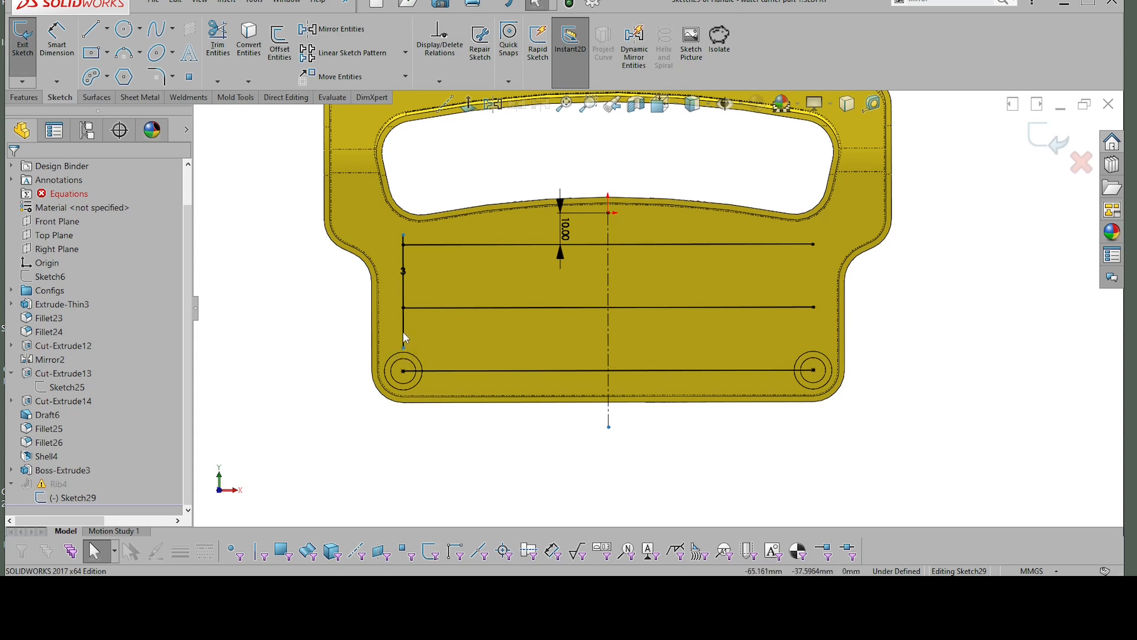
{"action": "left_click", "coordinate": [403, 333]}
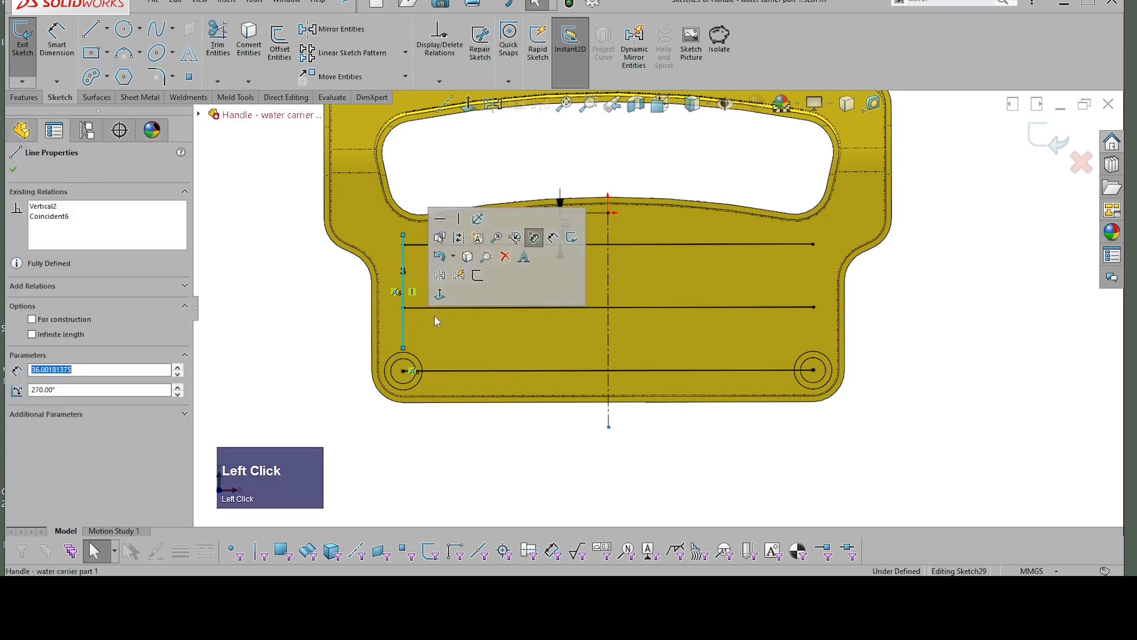
{"action": "left_click", "coordinate": [339, 52]}
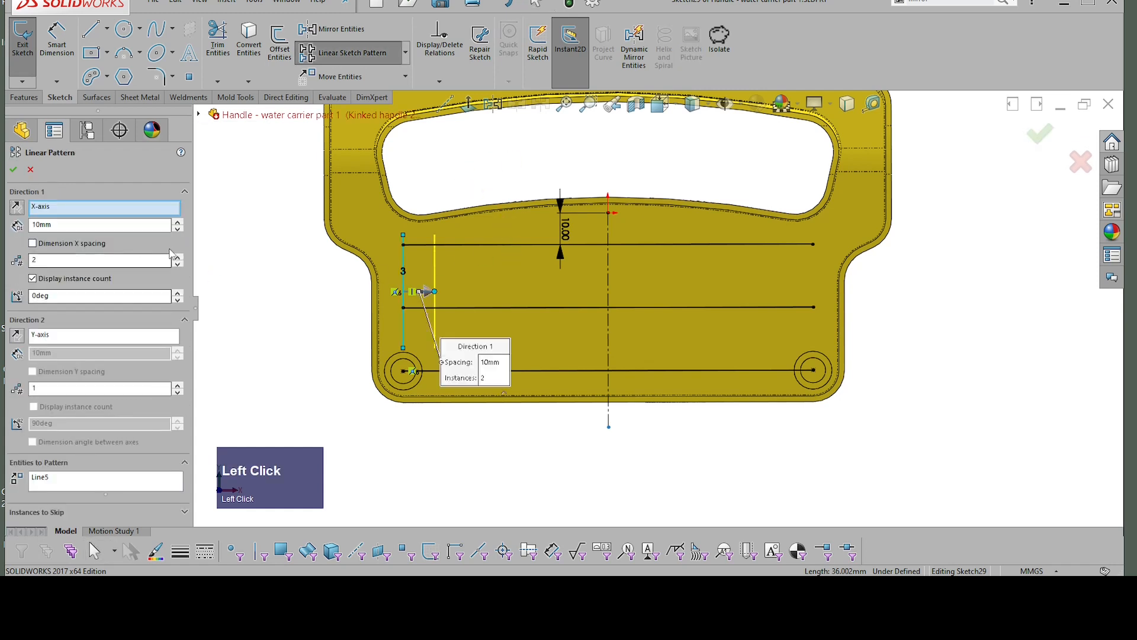
{"action": "double_click", "coordinate": [34, 260]}
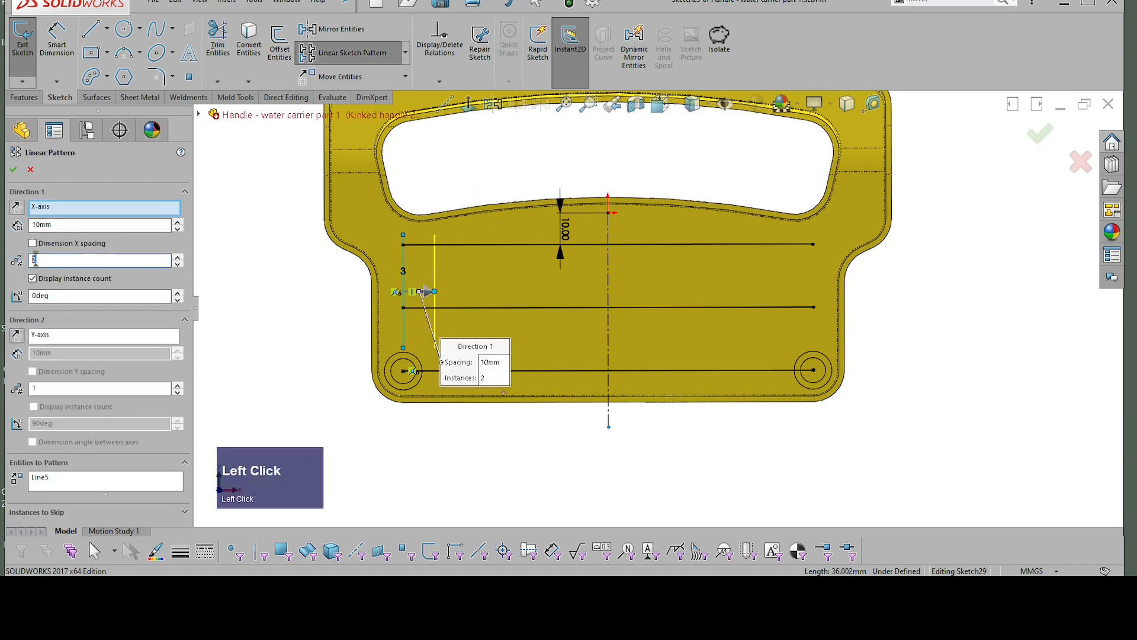
{"action": "type", "text": "7"}
{"action": "key", "text": "Return"}
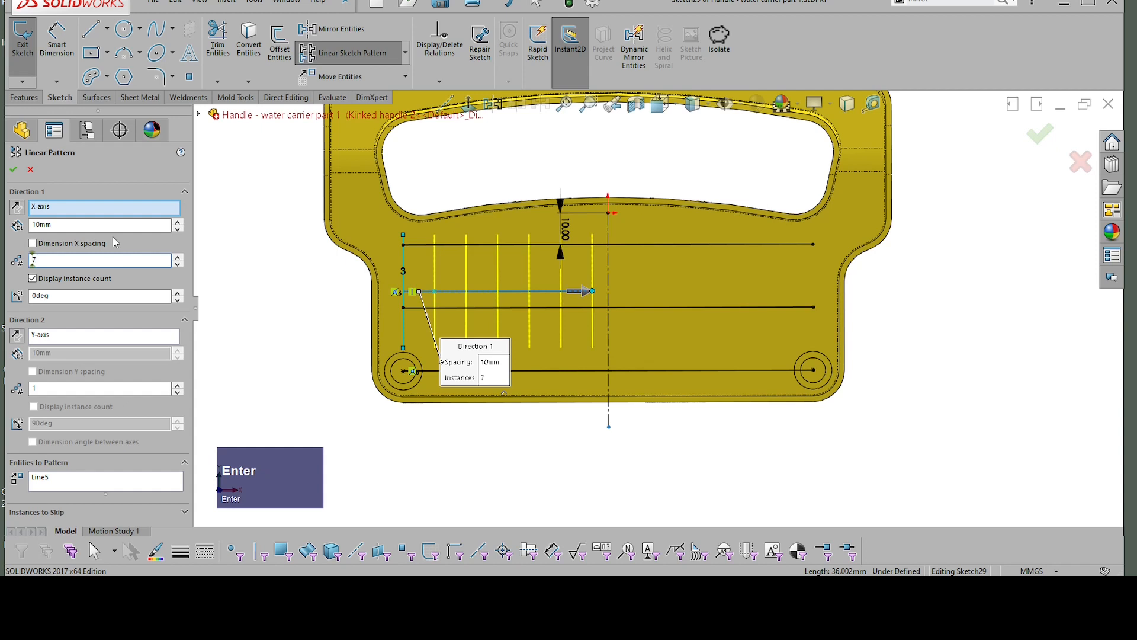
{"action": "left_click", "coordinate": [13, 169]}
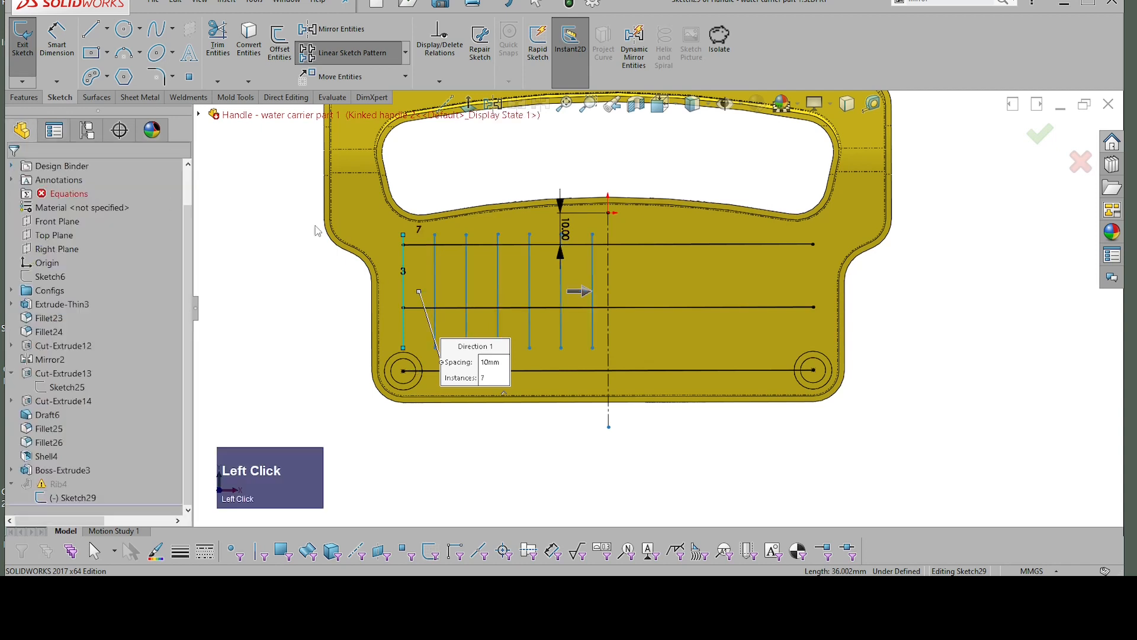
Step: Try making the last patterned vertical line's lower end coincident with the right boss centre, and undo that relation
{"action": "left_click", "coordinate": [592, 347]}
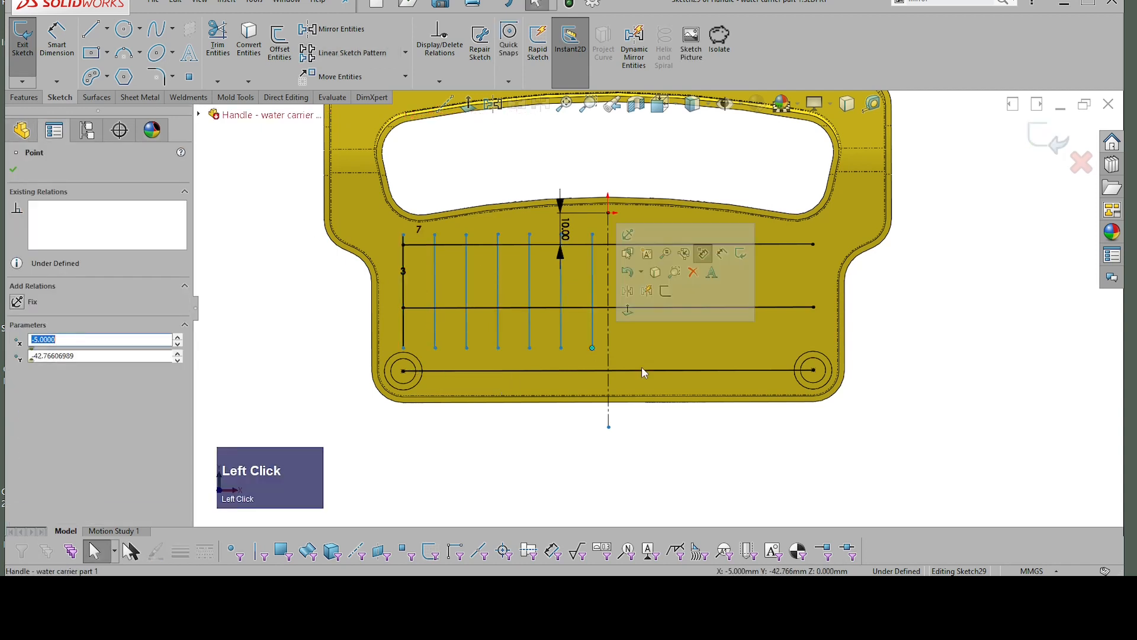
{"action": "left_click", "coordinate": [815, 372], "text": "shift"}
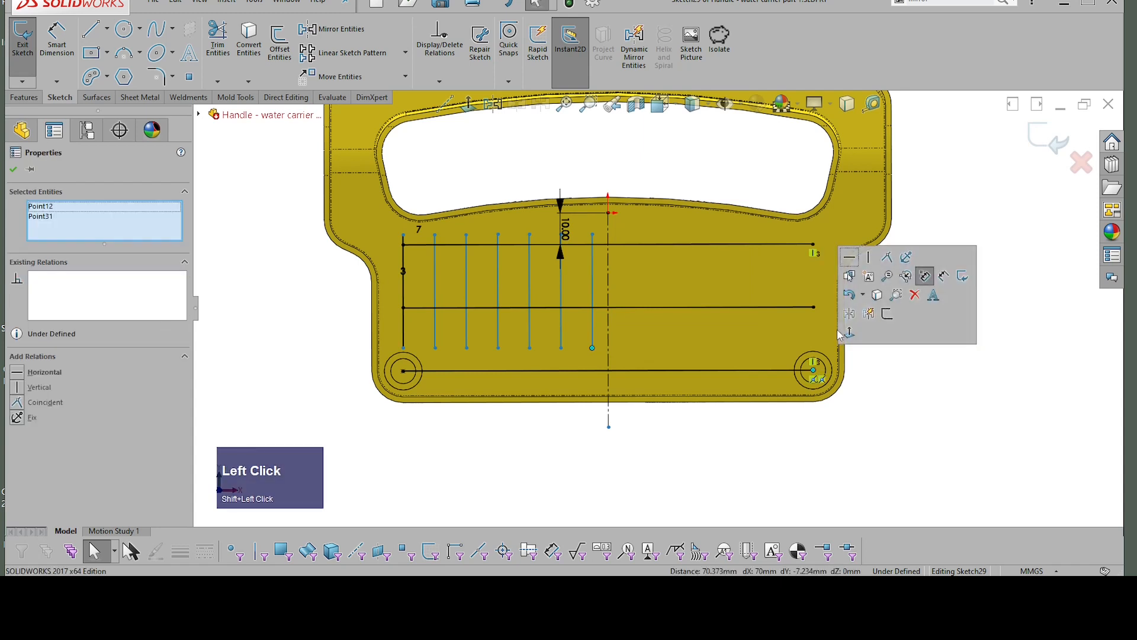
{"action": "left_click", "coordinate": [874, 257]}
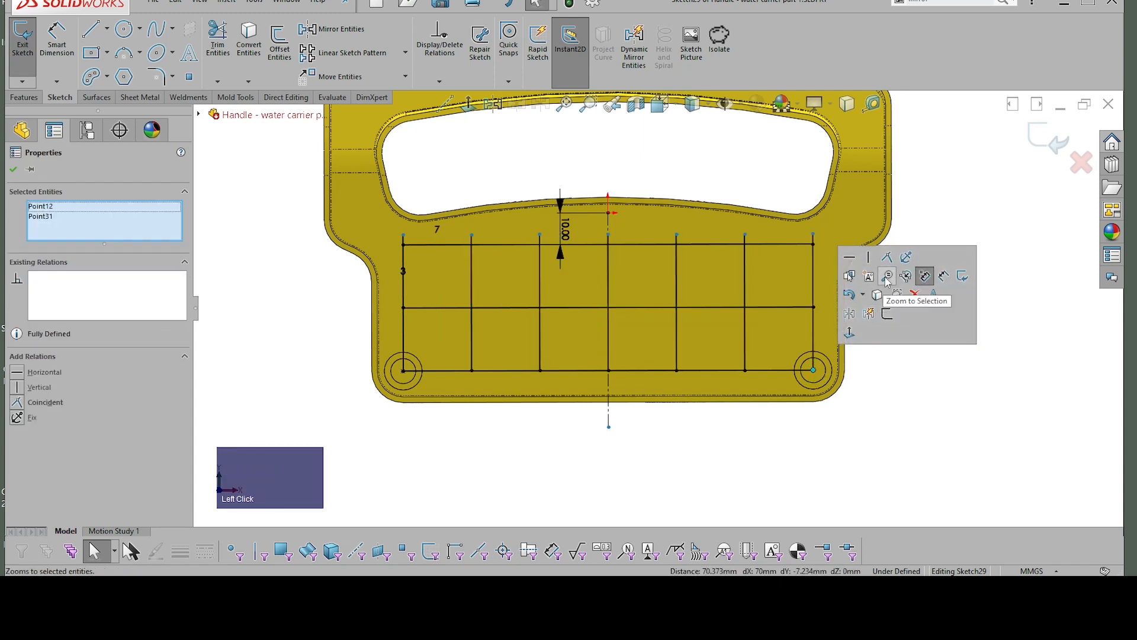
{"action": "key", "text": "ctrl+z"}
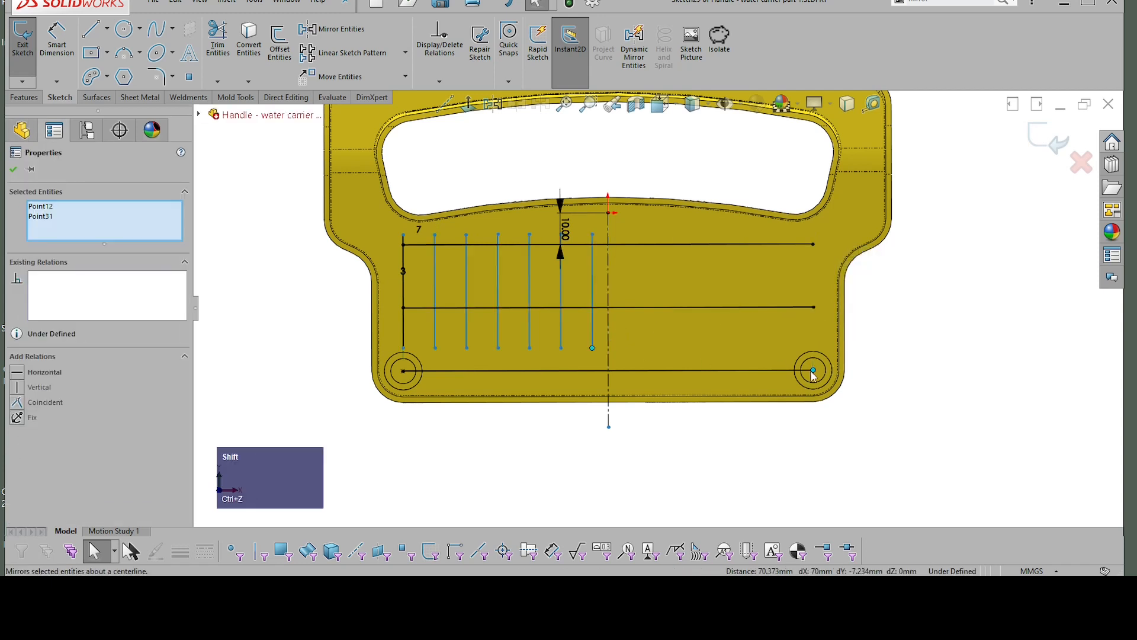
Step: Add a Vertical relation between the last patterned line's lower end and the right boss centre, and exit the sketch
{"action": "left_click", "coordinate": [815, 372], "text": "shift"}
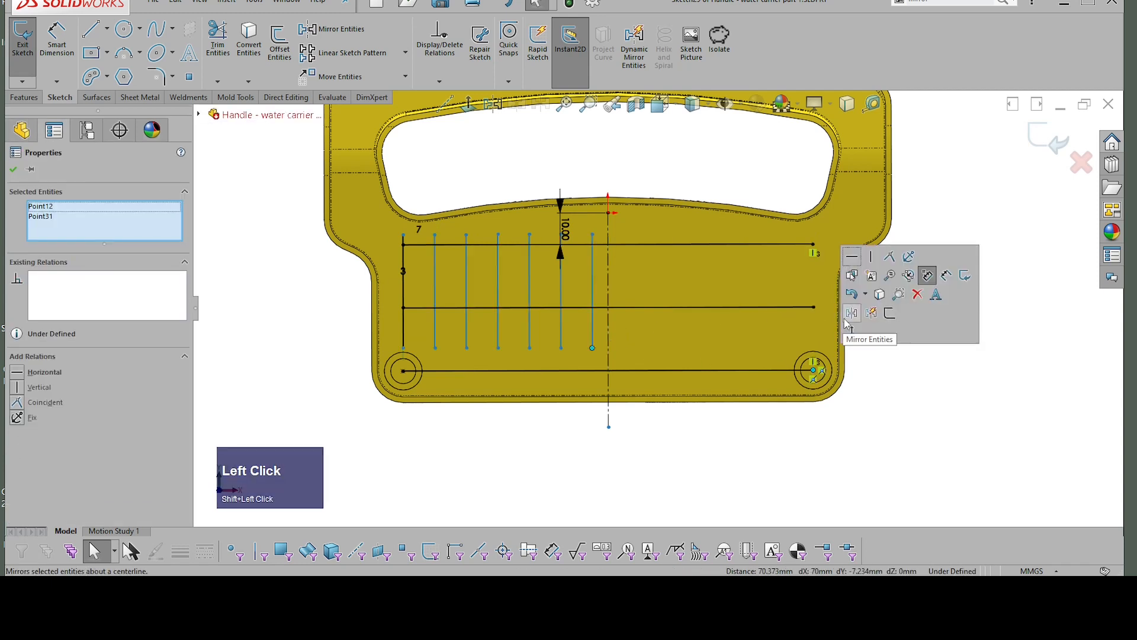
{"action": "left_click", "coordinate": [875, 258]}
{"action": "left_click", "coordinate": [898, 406]}
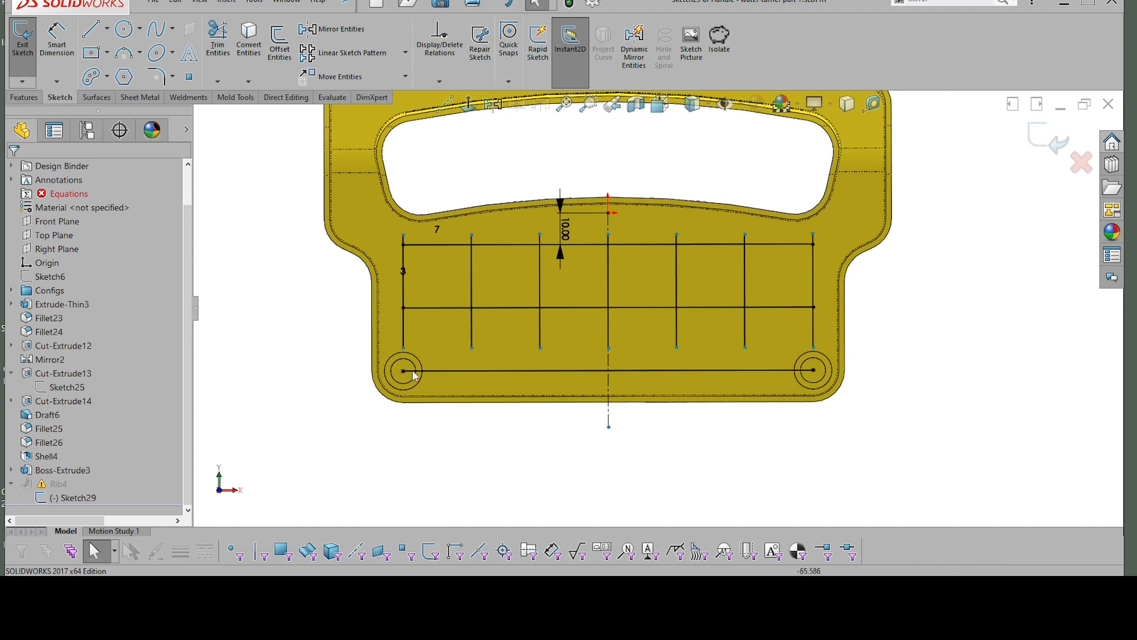
{"action": "left_click", "coordinate": [1052, 149]}
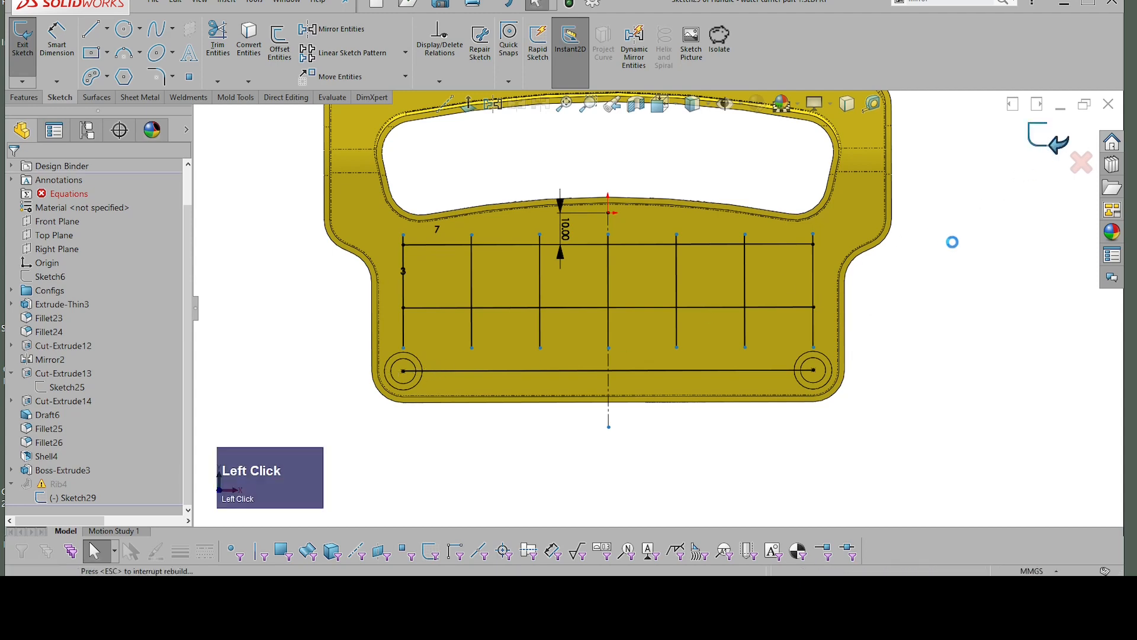
Step: Roll the model back to just before the rib feature
{"action": "middle_click_drag", "start_coordinate": [884, 323], "coordinate": [338, 283]}
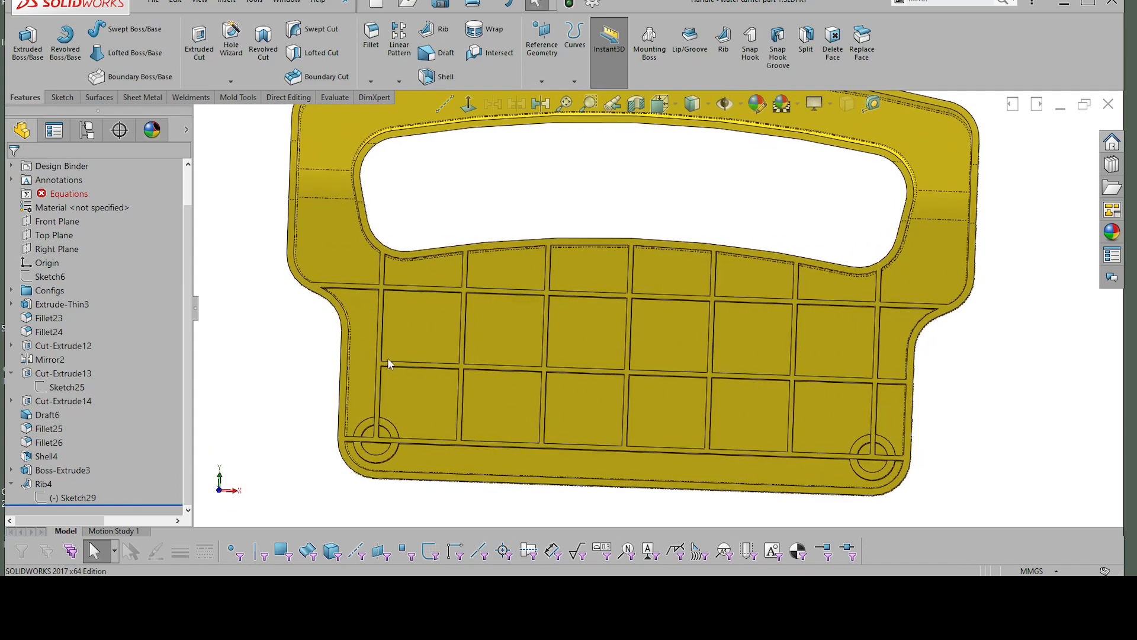
{"action": "middle_click_drag", "start_coordinate": [378, 435], "coordinate": [399, 229]}
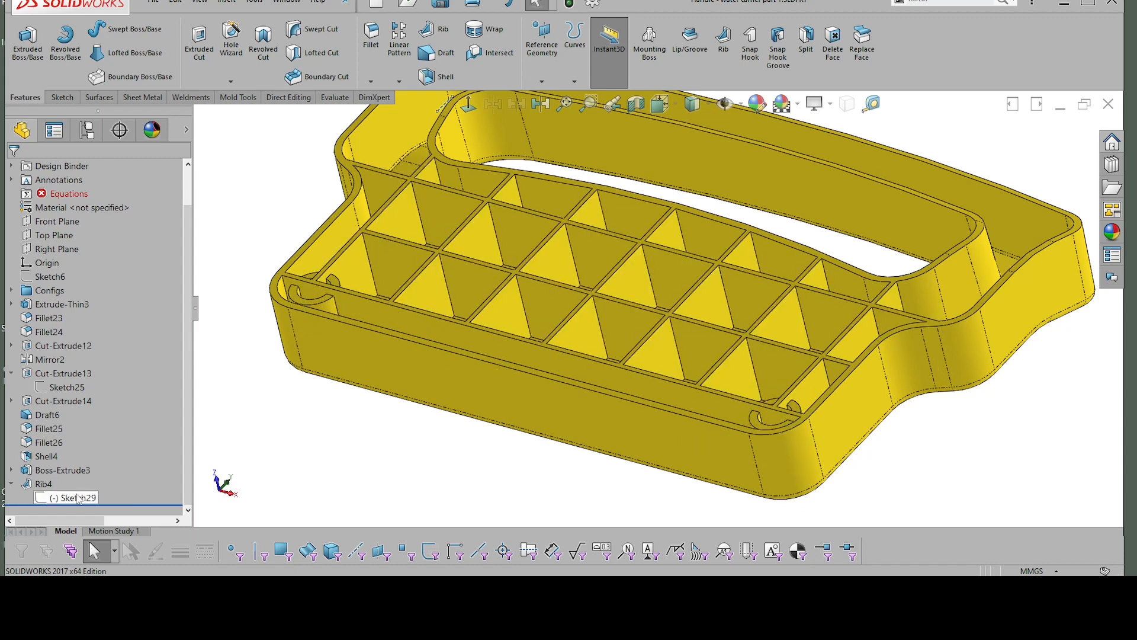
{"action": "mouse_move", "coordinate": [78, 498]}
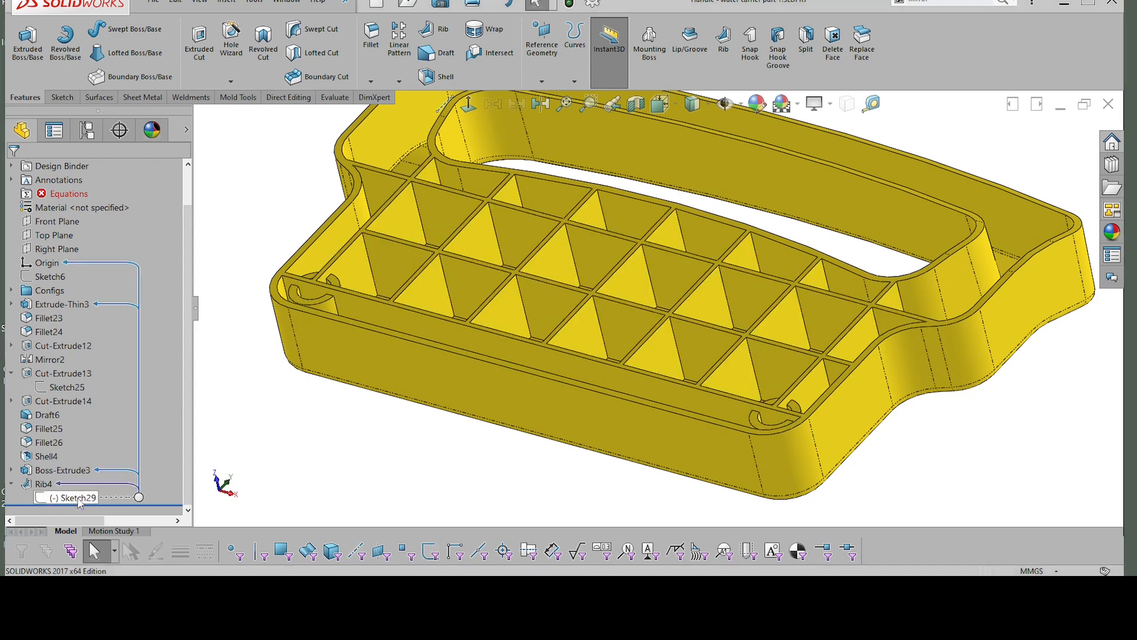
{"action": "left_click", "coordinate": [79, 499]}
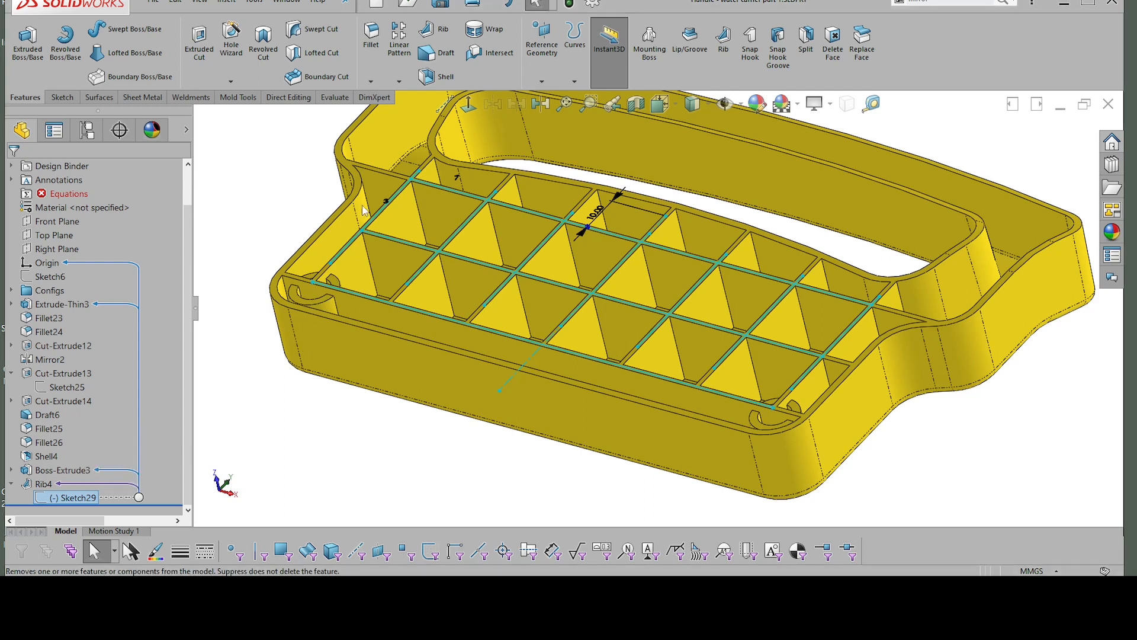
{"action": "key", "text": "Escape"}
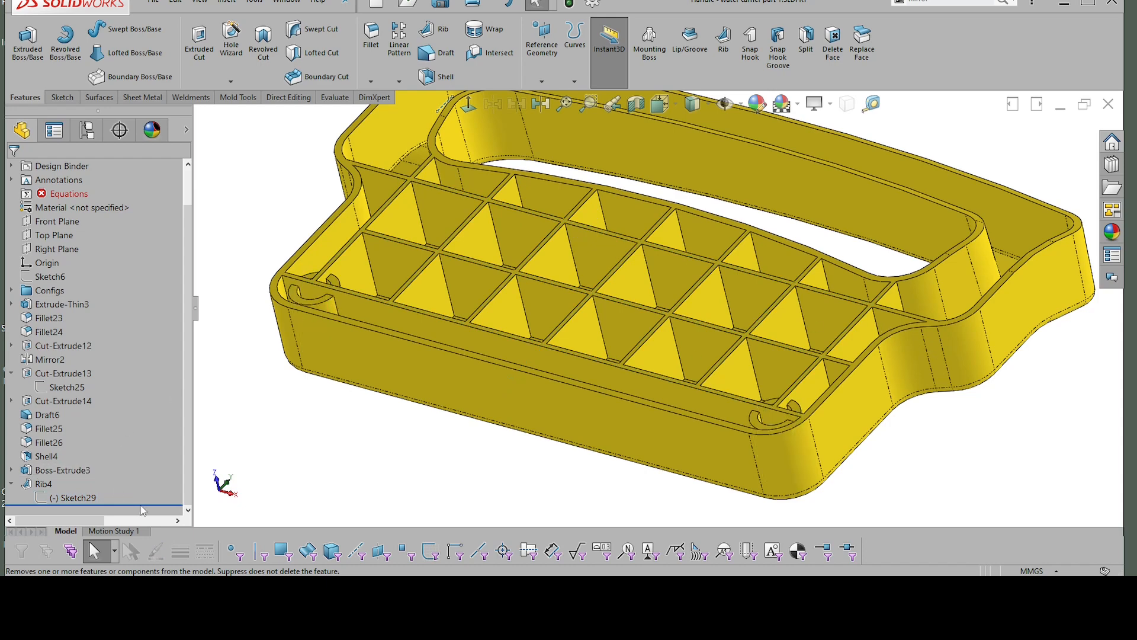
{"action": "left_click", "coordinate": [42, 483]}
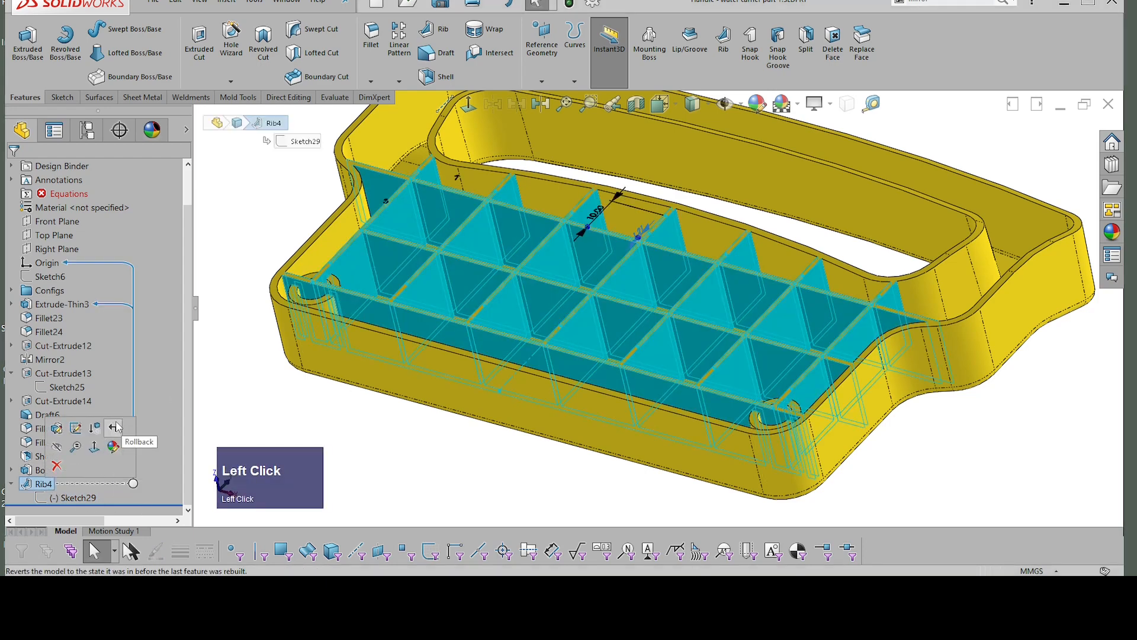
{"action": "left_click", "coordinate": [114, 428]}
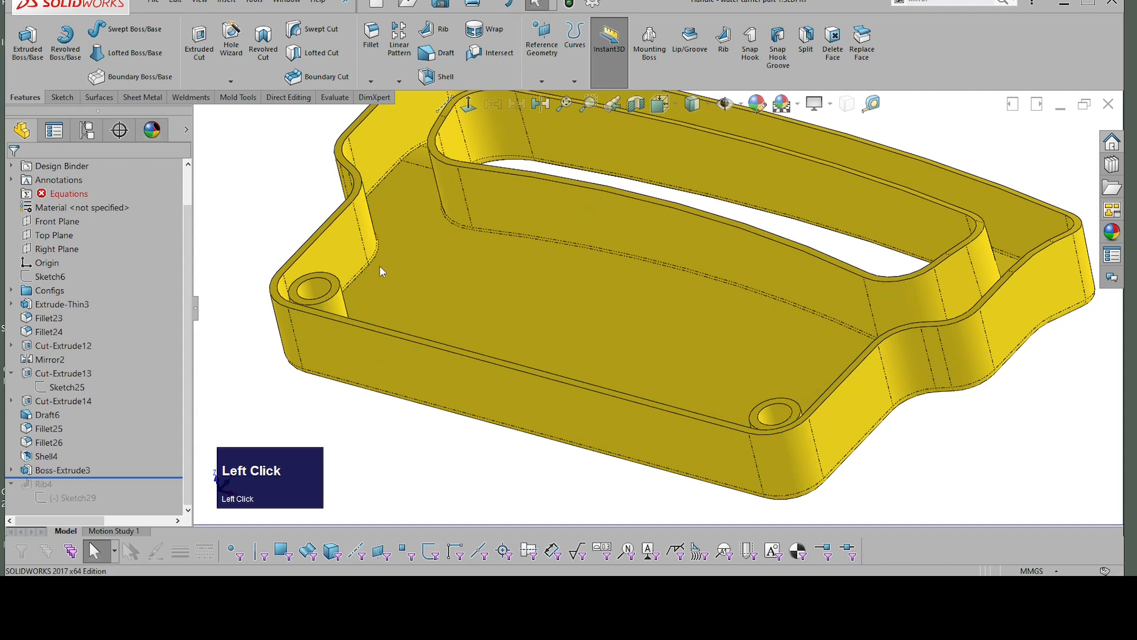
Step: Create a reference plane offset 3.5 mm from the shell's rim face, with the offset flipped into the part
{"action": "scroll", "coordinate": [344, 248], "scroll_direction": "up", "scroll_amount": 3}
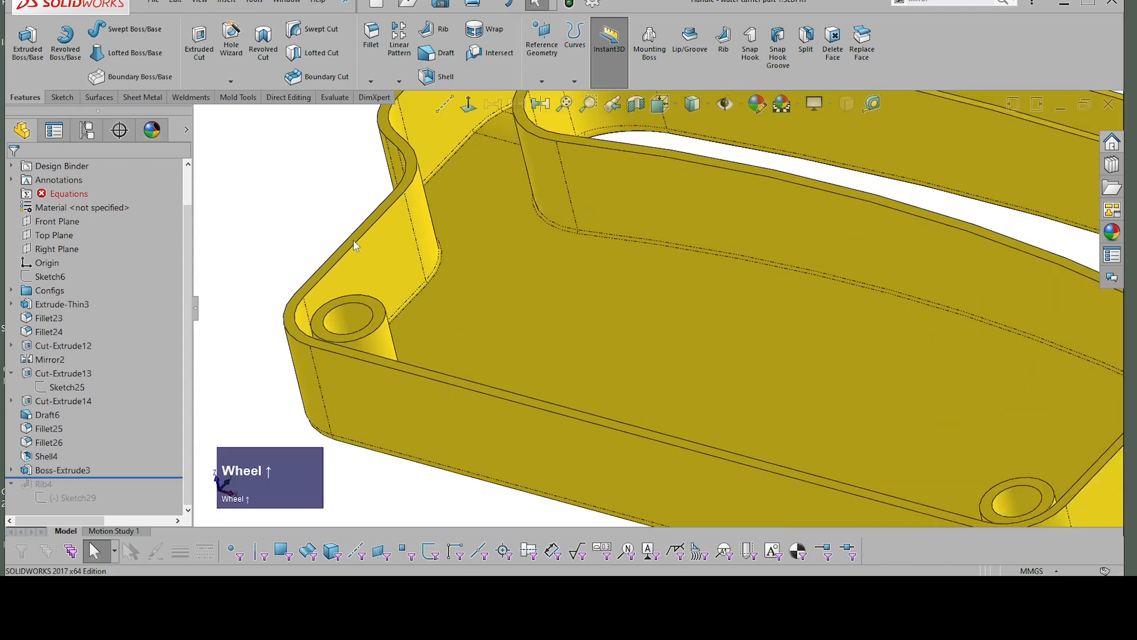
{"action": "left_click", "coordinate": [356, 244]}
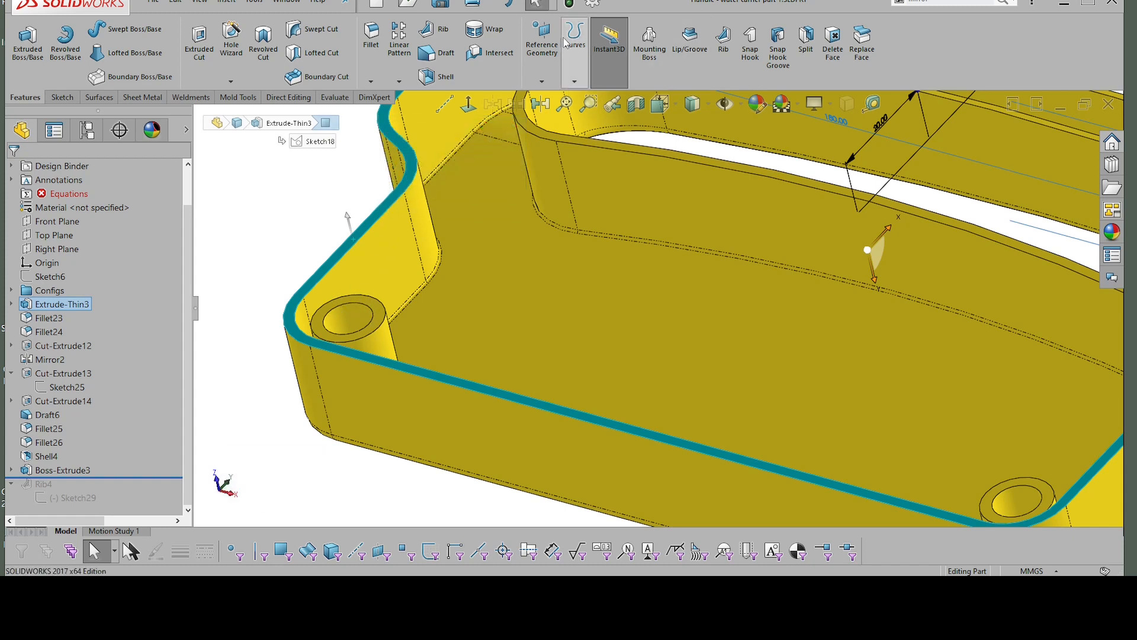
{"action": "left_click", "coordinate": [543, 52]}
{"action": "left_click", "coordinate": [554, 98]}
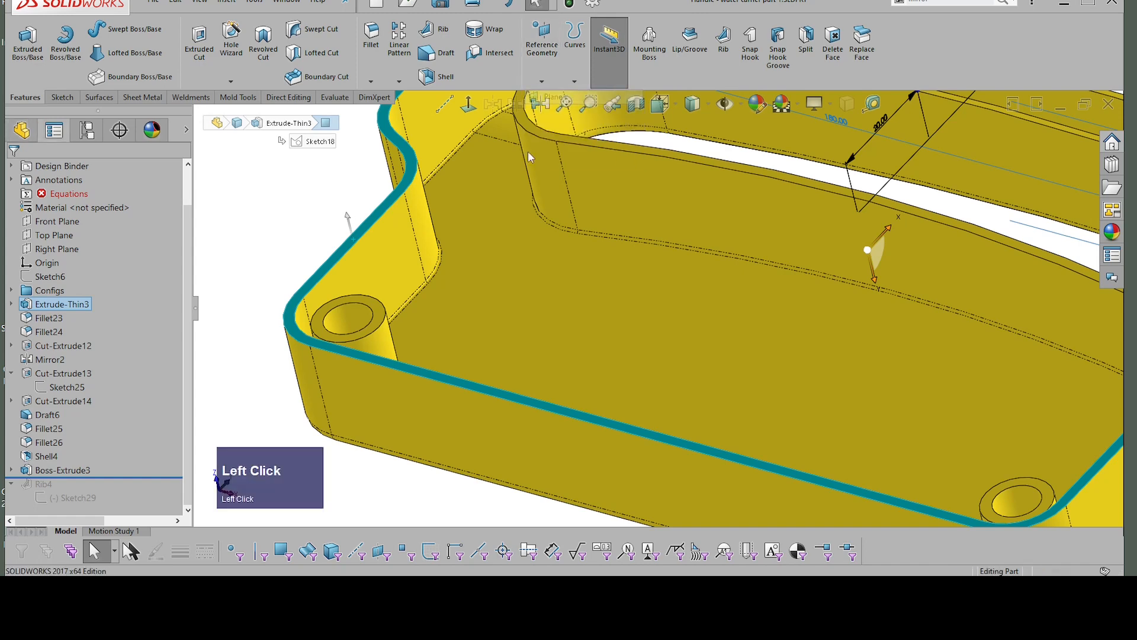
{"action": "left_click", "coordinate": [475, 252]}
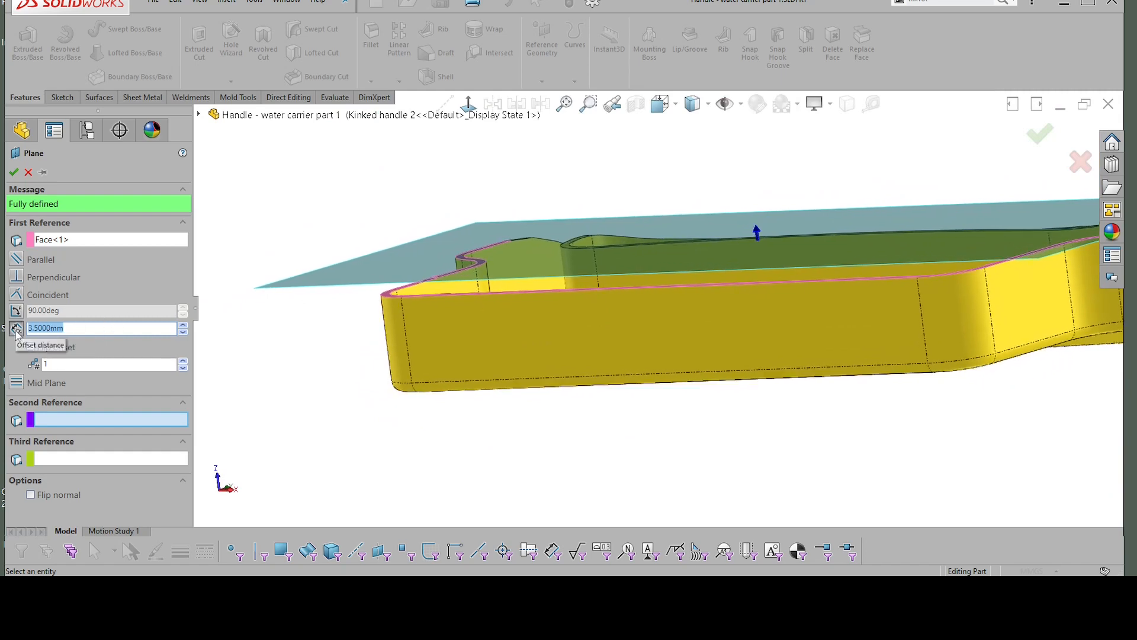
{"action": "left_click", "coordinate": [31, 347]}
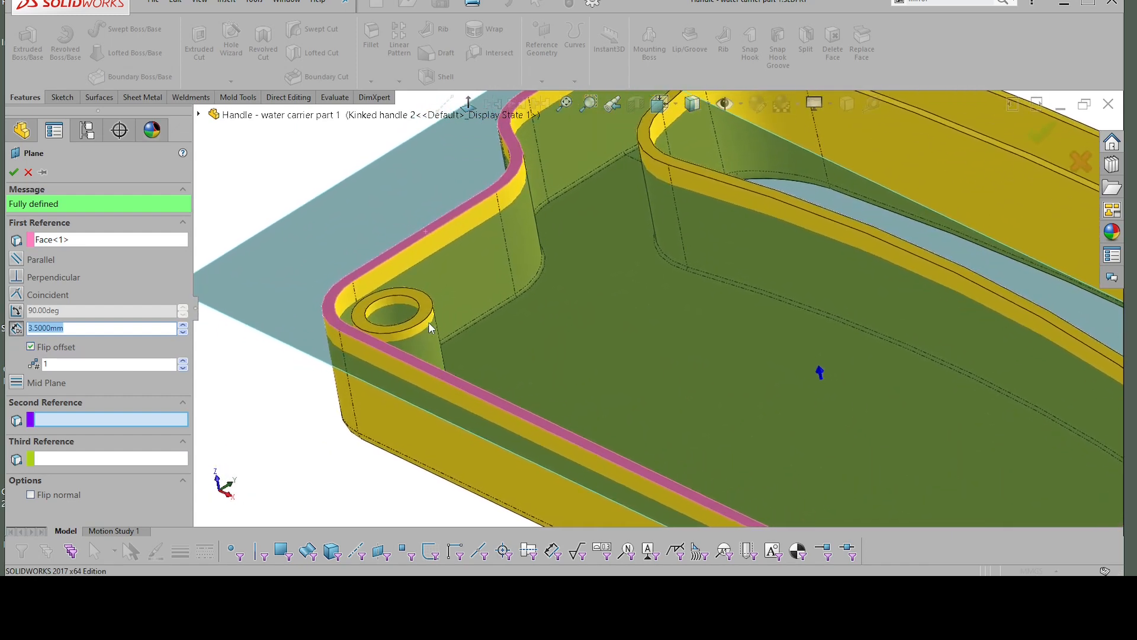
{"action": "left_click", "coordinate": [13, 172]}
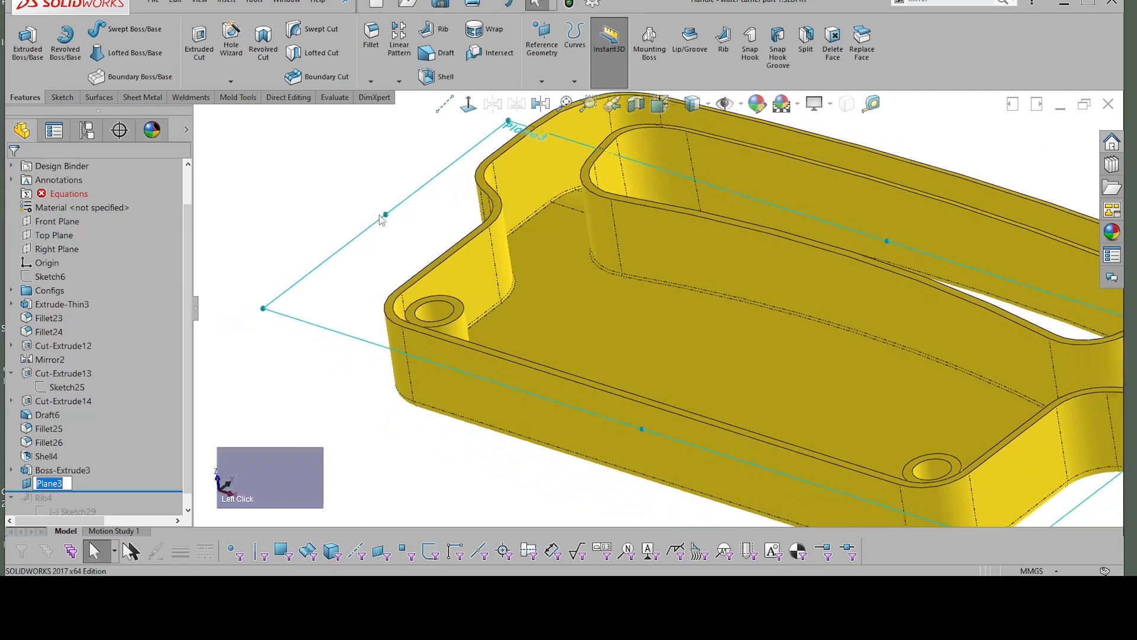
{"action": "left_click", "coordinate": [356, 408]}
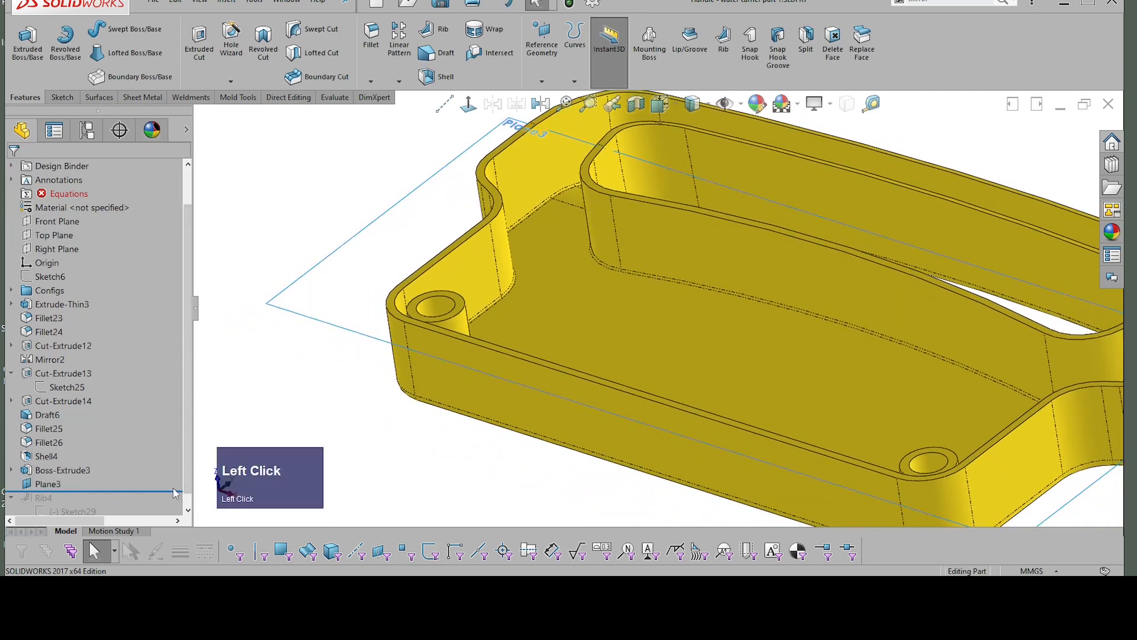
Step: Roll the model forward past the rib and reassign the rib sketch from the rim face to the new offset plane
{"action": "left_click", "coordinate": [340, 256]}
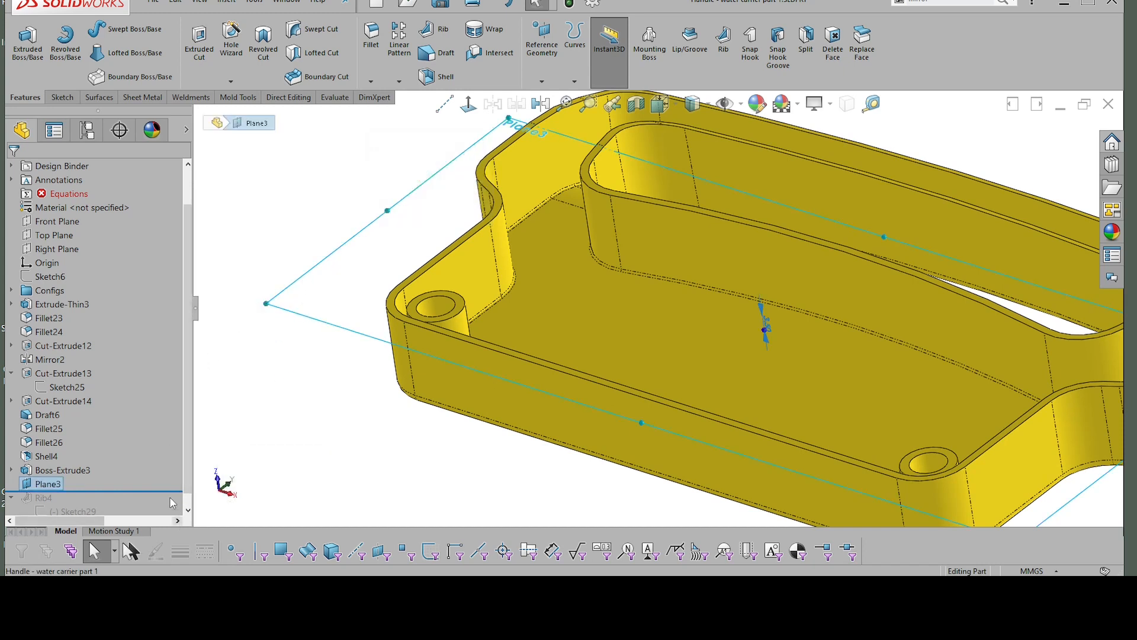
{"action": "left_click_drag", "start_coordinate": [168, 490], "coordinate": [168, 507]}
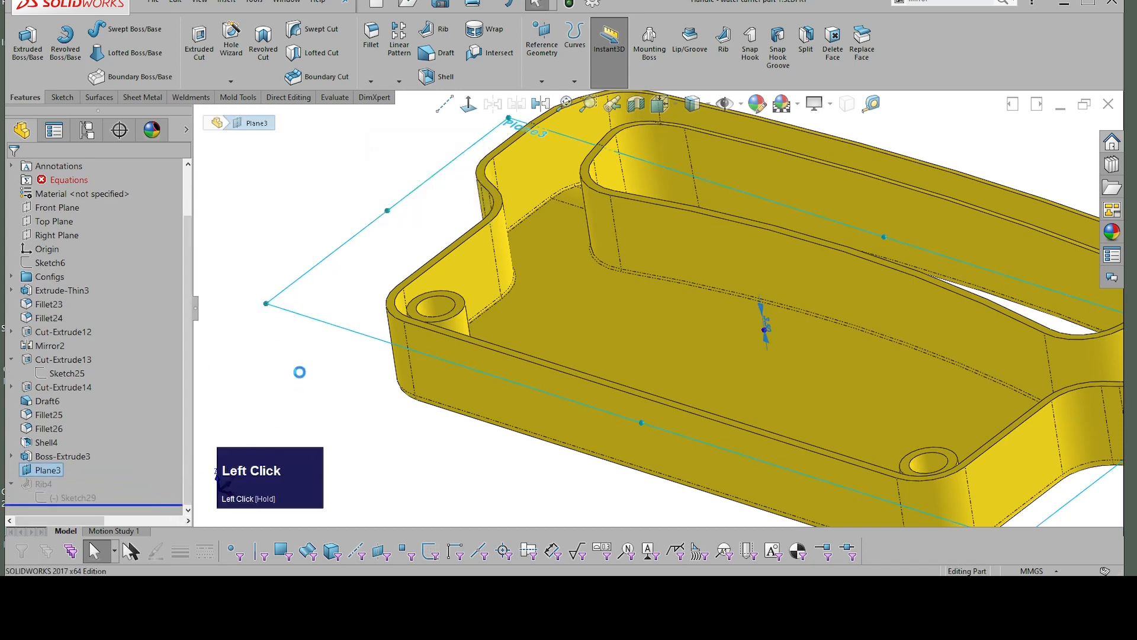
{"action": "left_click", "coordinate": [84, 498]}
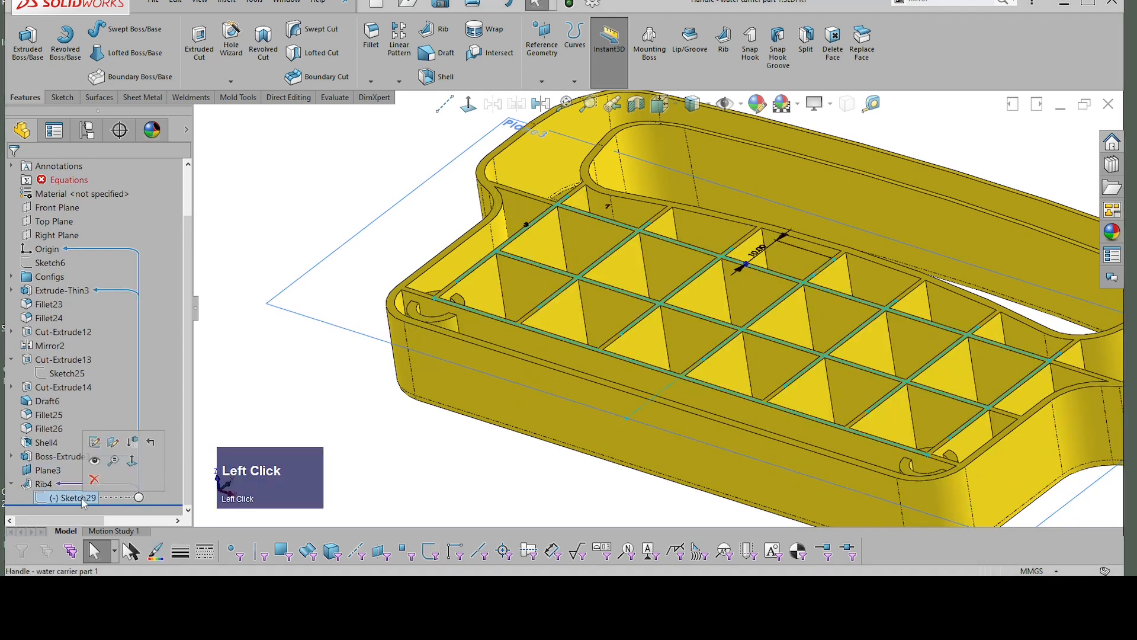
{"action": "left_click", "coordinate": [116, 447]}
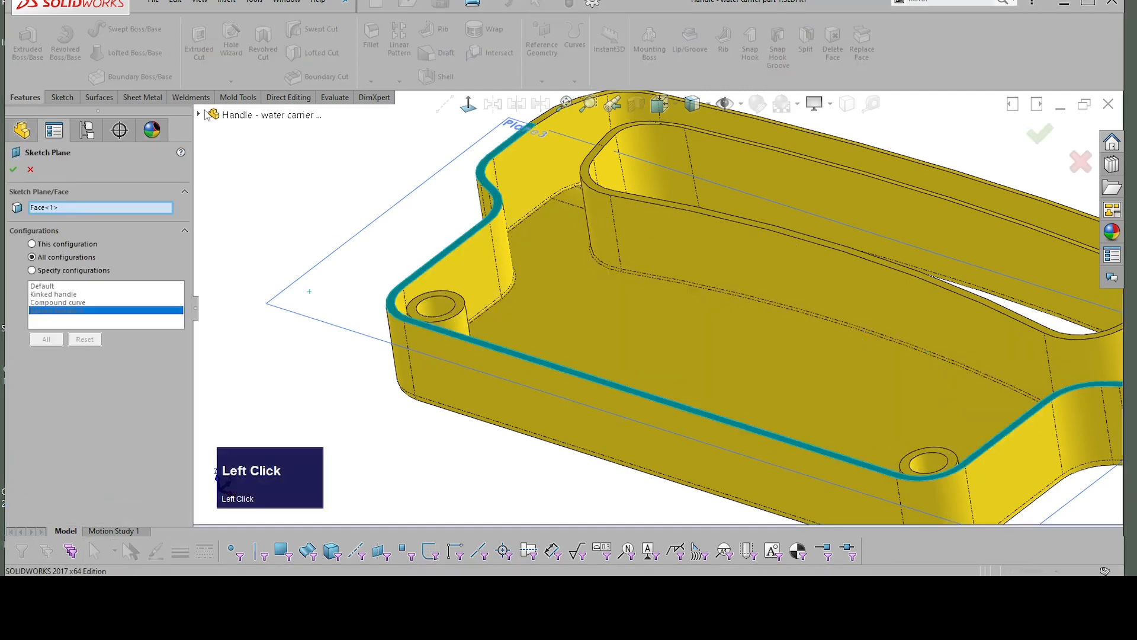
{"action": "left_click", "coordinate": [199, 116]}
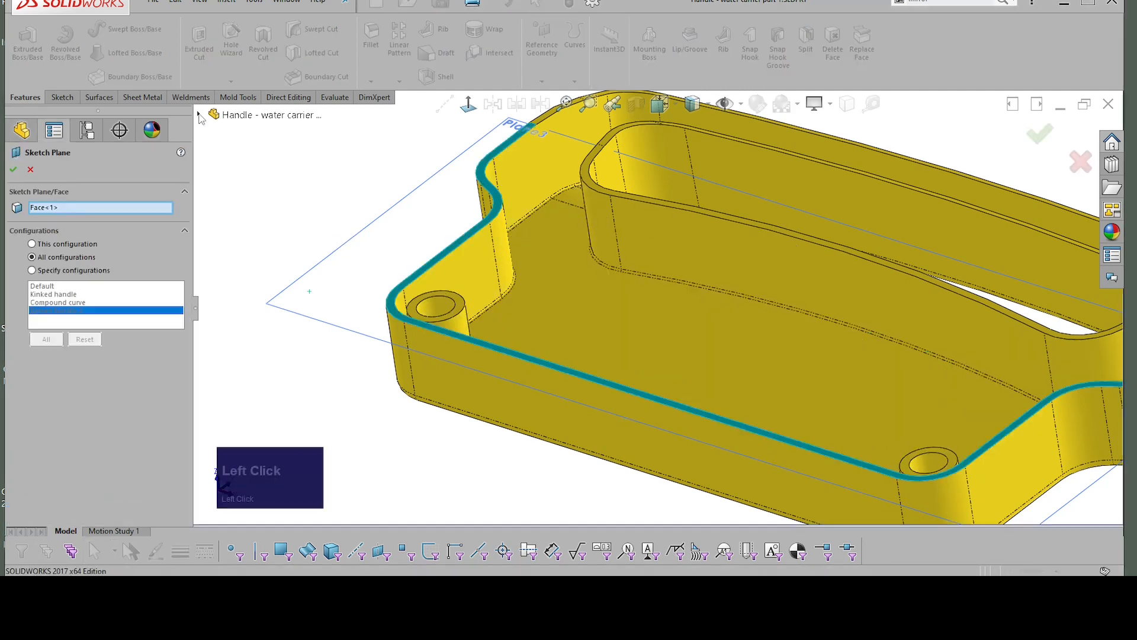
{"action": "left_click", "coordinate": [199, 115]}
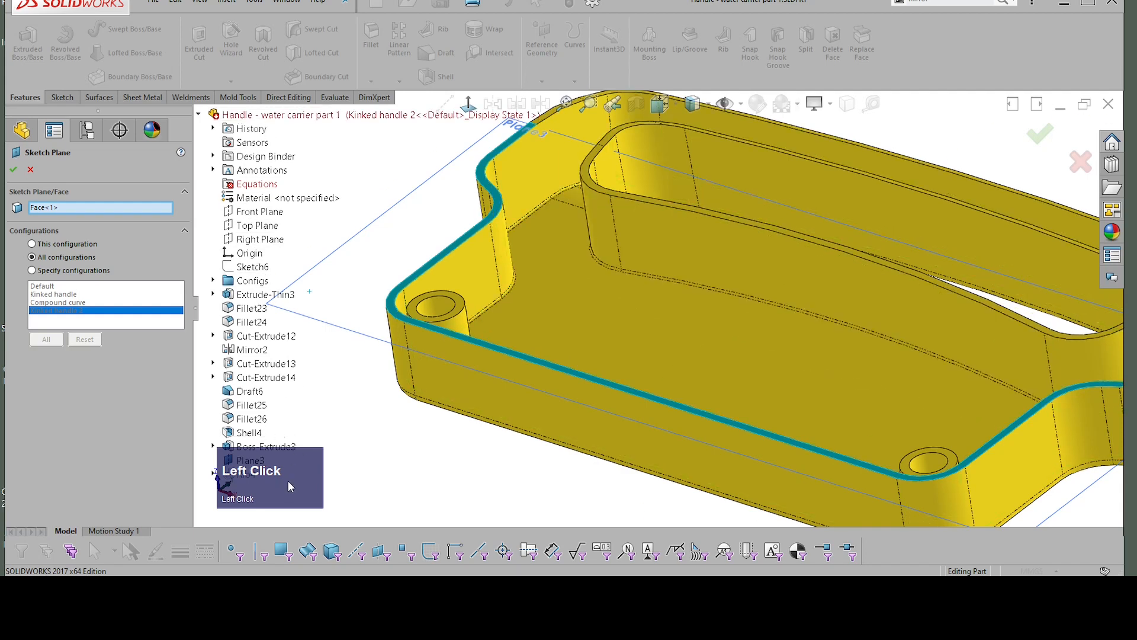
{"action": "left_click_drag", "start_coordinate": [301, 466], "coordinate": [467, 476]}
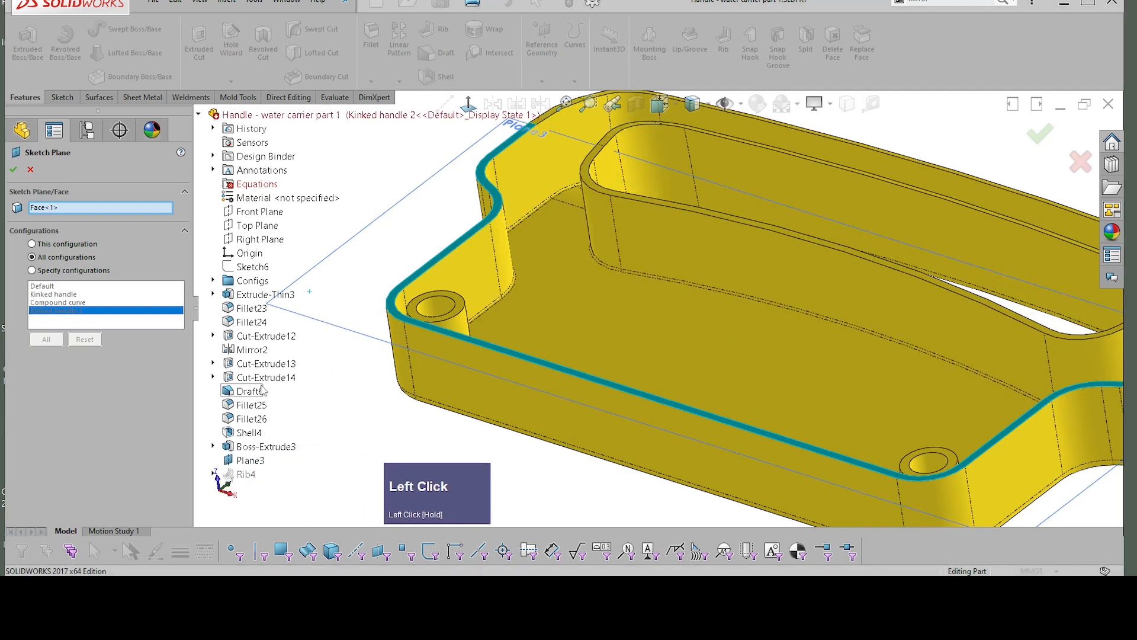
{"action": "left_click", "coordinate": [250, 461]}
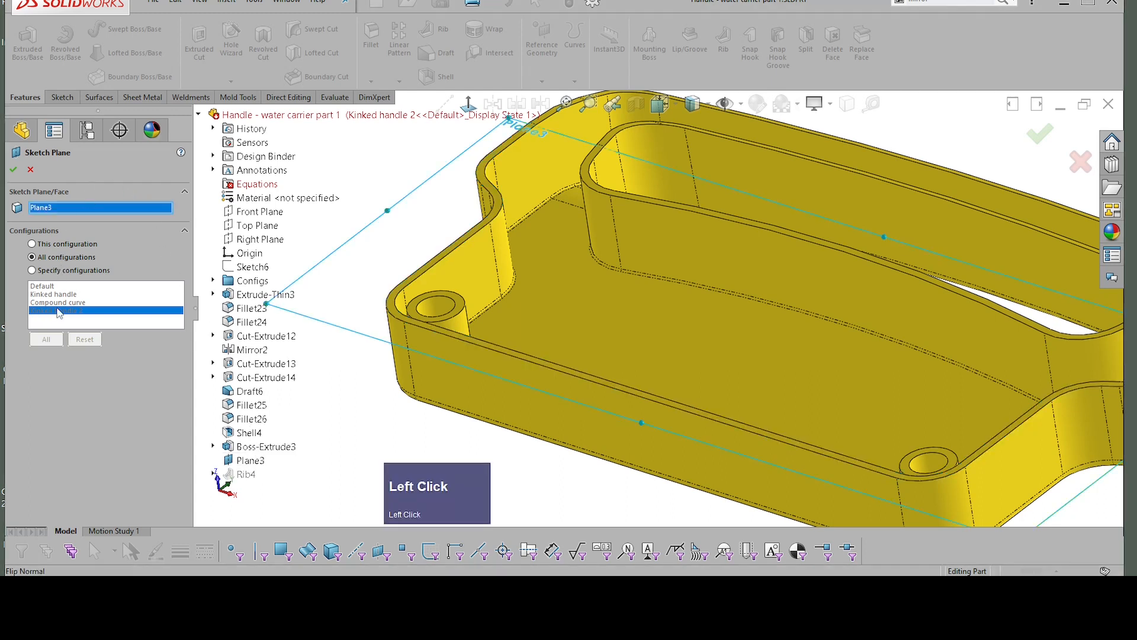
{"action": "left_click", "coordinate": [14, 170]}
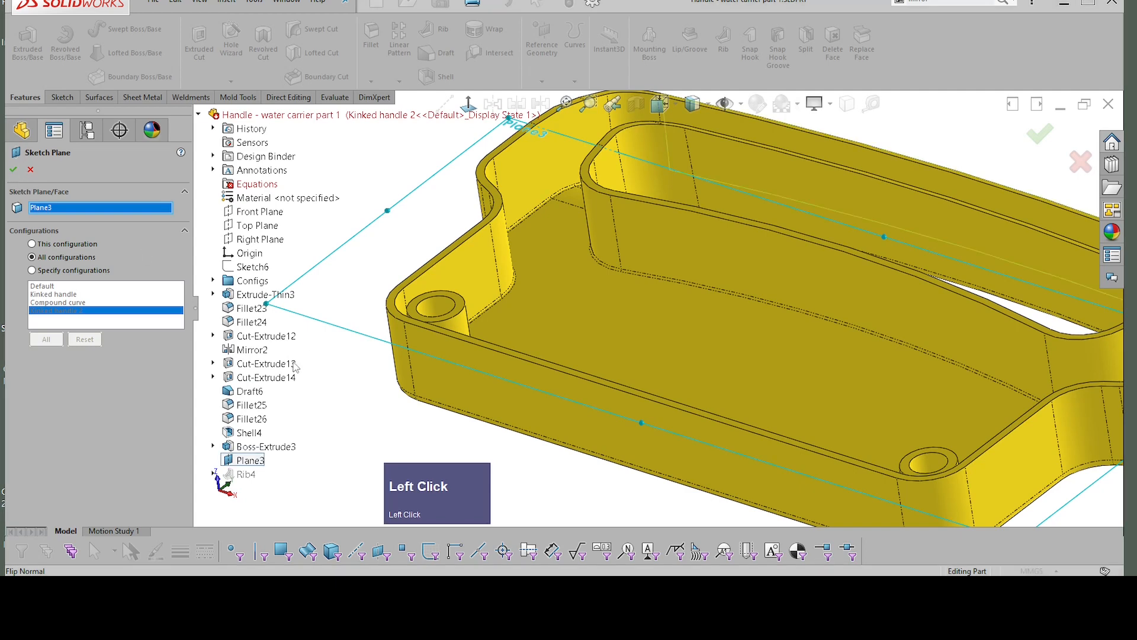
{"action": "left_click", "coordinate": [15, 172]}
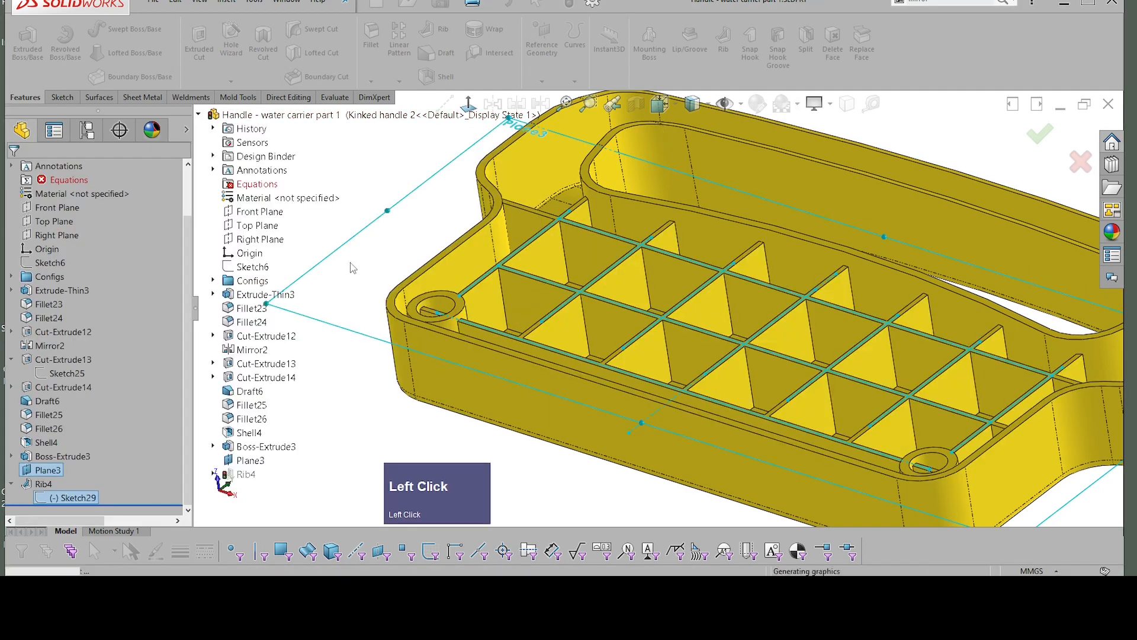
Step: Open the rib sketch for editing and orient the view normal to it
{"action": "scroll", "coordinate": [410, 394], "scroll_direction": "down", "scroll_amount": 8}
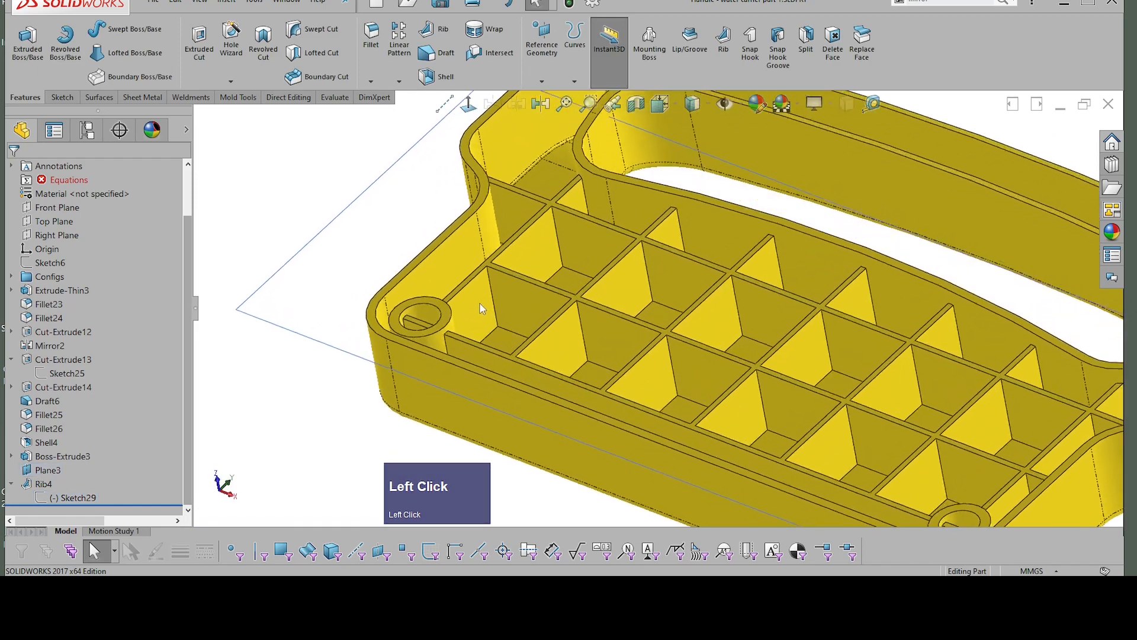
{"action": "middle_click_drag", "start_coordinate": [422, 290], "coordinate": [417, 407]}
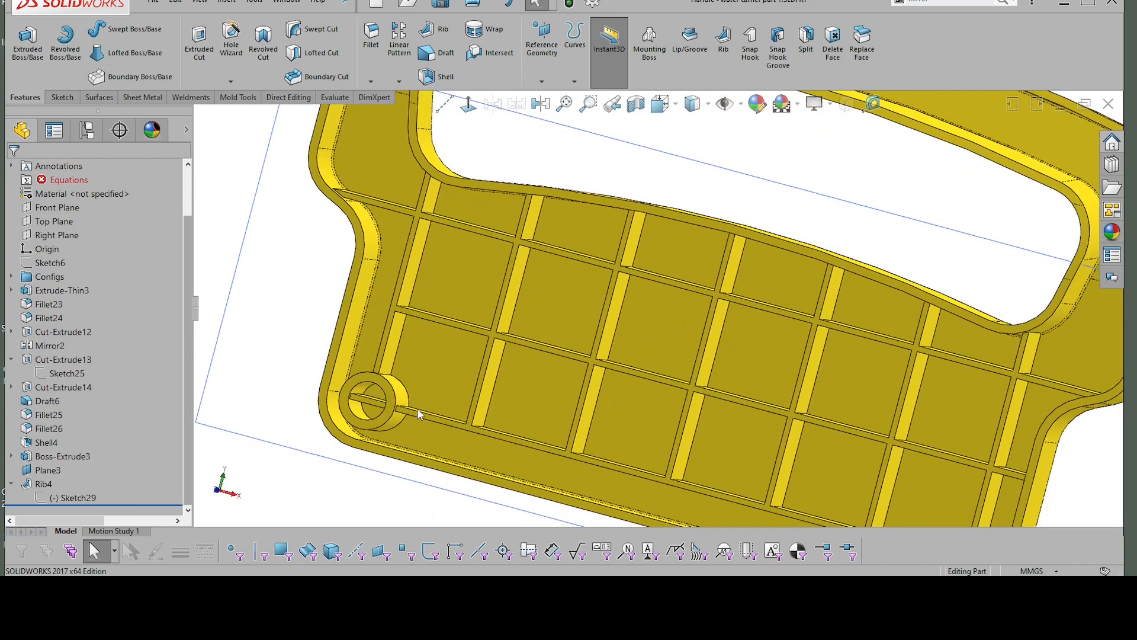
{"action": "left_click", "coordinate": [70, 499]}
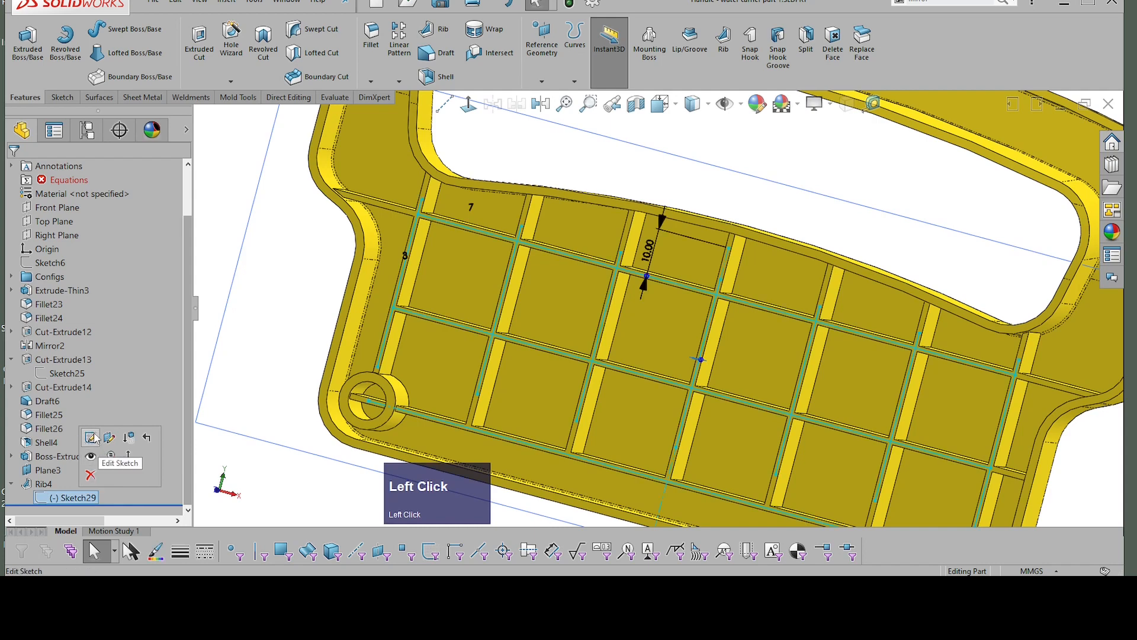
{"action": "left_click", "coordinate": [100, 443]}
{"action": "right_click", "coordinate": [456, 377]}
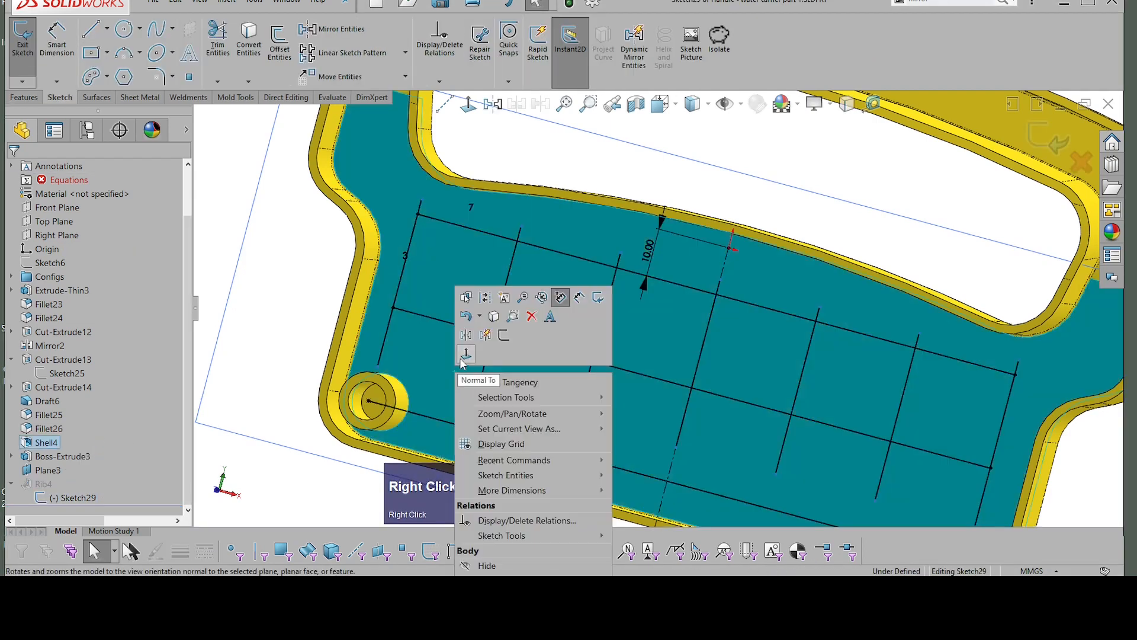
{"action": "left_click", "coordinate": [463, 357]}
{"action": "scroll", "coordinate": [654, 432], "scroll_direction": "up", "scroll_amount": 3}
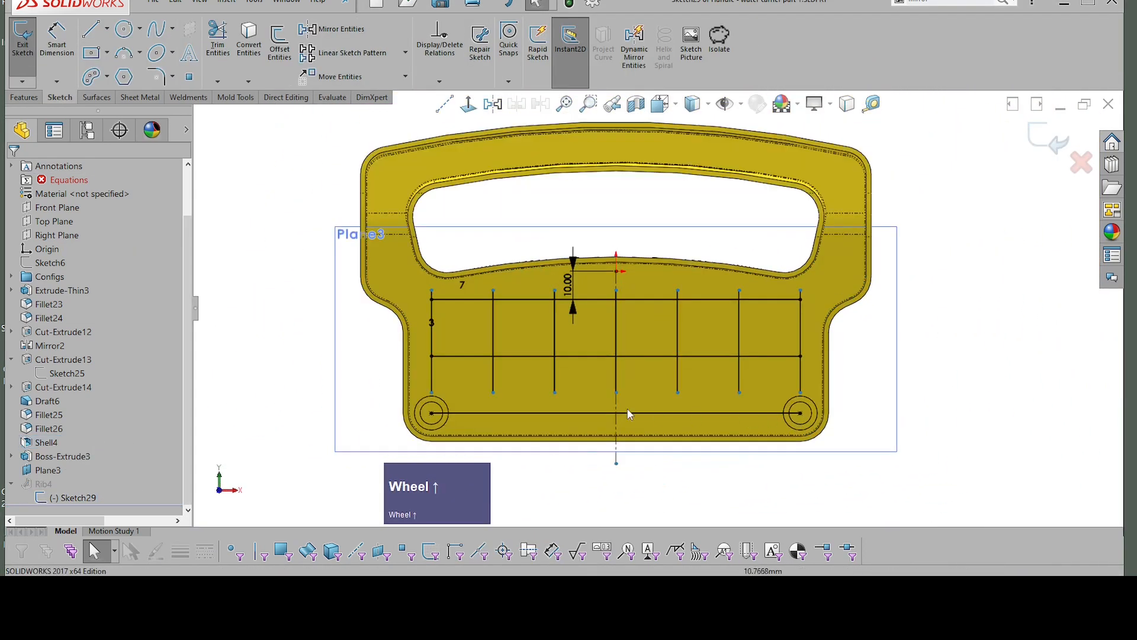
Step: Check the lowest horizontal rib line's end point at the left boss, and restore the view normal to the sketch
{"action": "left_click", "coordinate": [393, 409]}
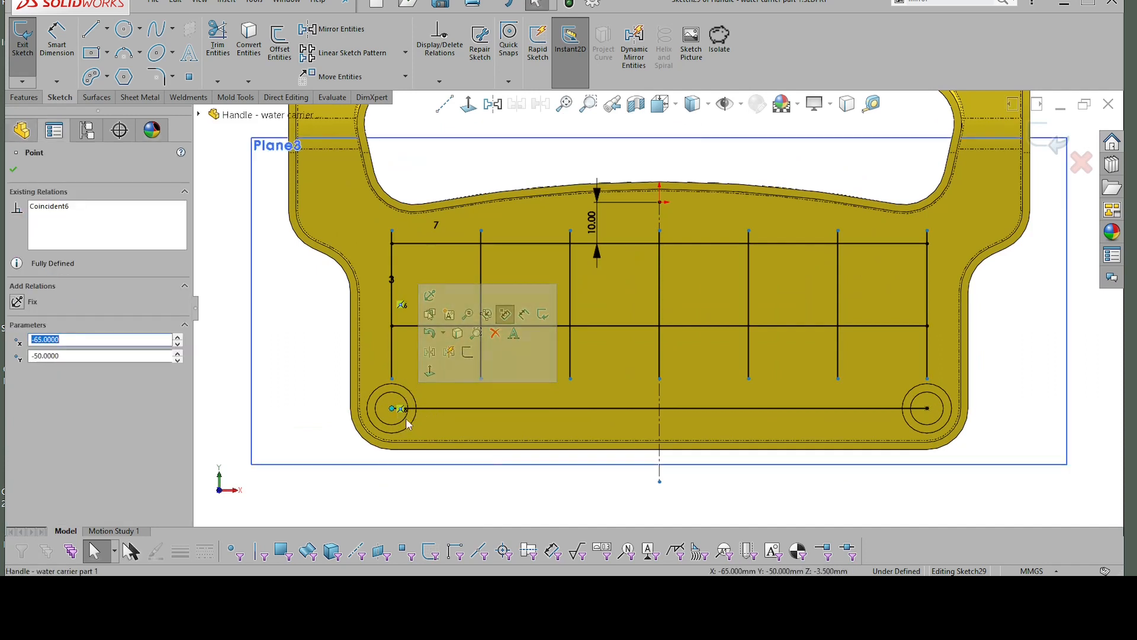
{"action": "middle_click_drag", "start_coordinate": [418, 424], "coordinate": [865, 412]}
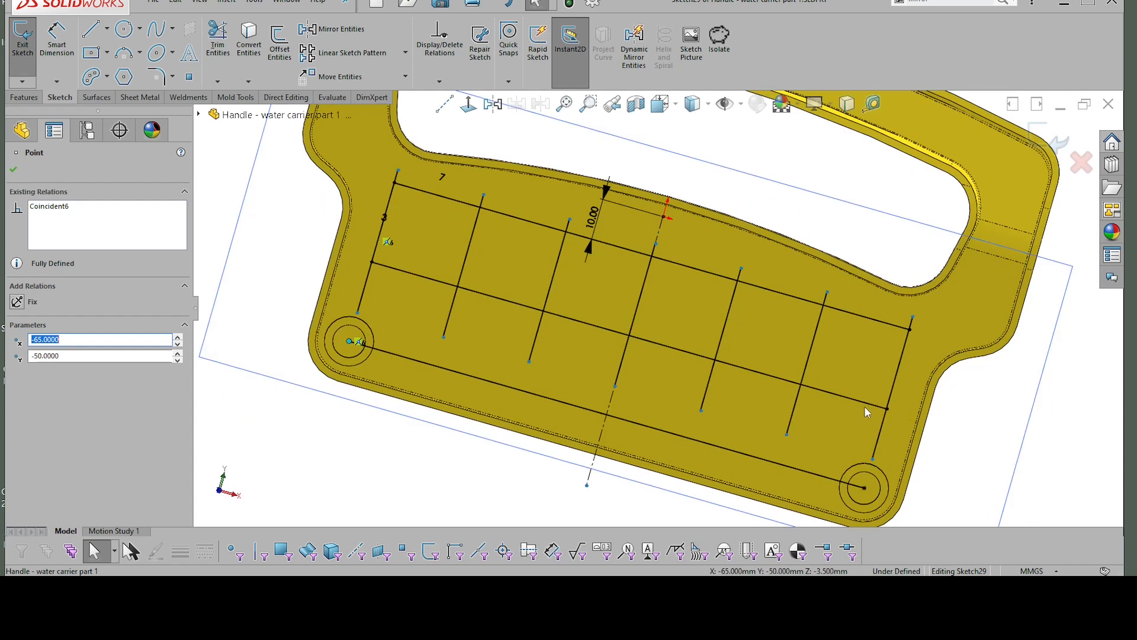
{"action": "left_click", "coordinate": [477, 127]}
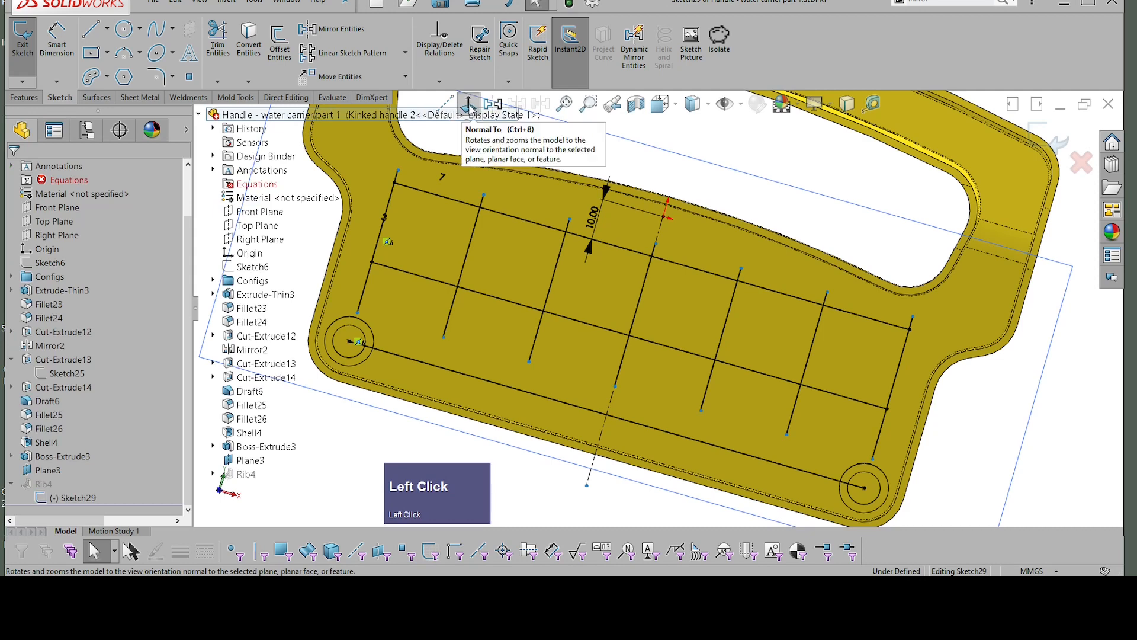
{"action": "left_click", "coordinate": [627, 166]}
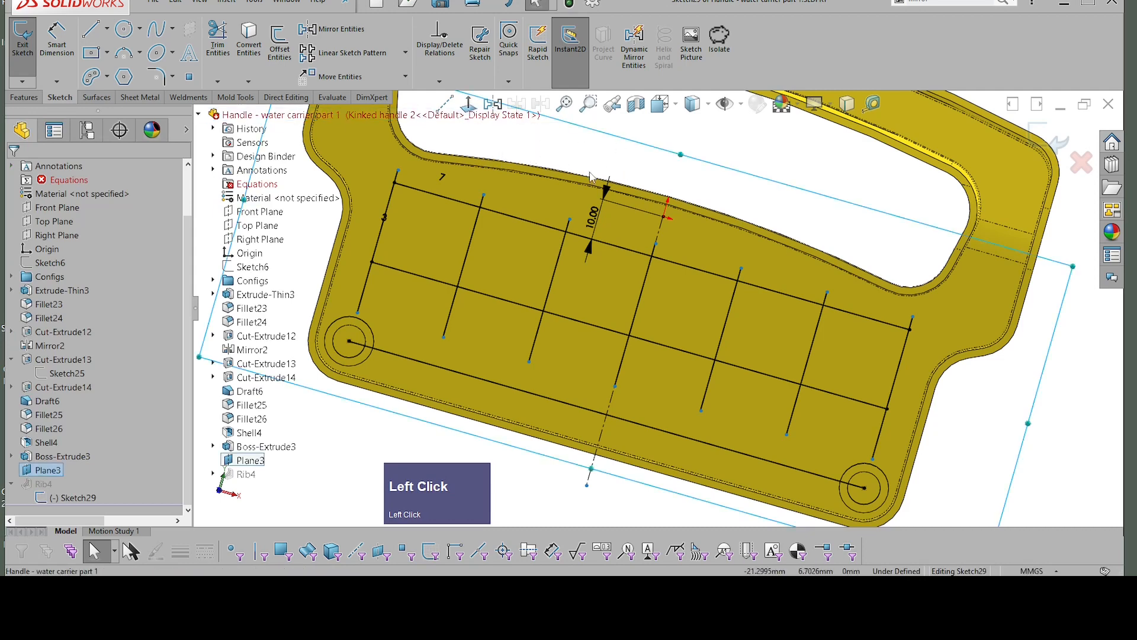
{"action": "left_click", "coordinate": [605, 188]}
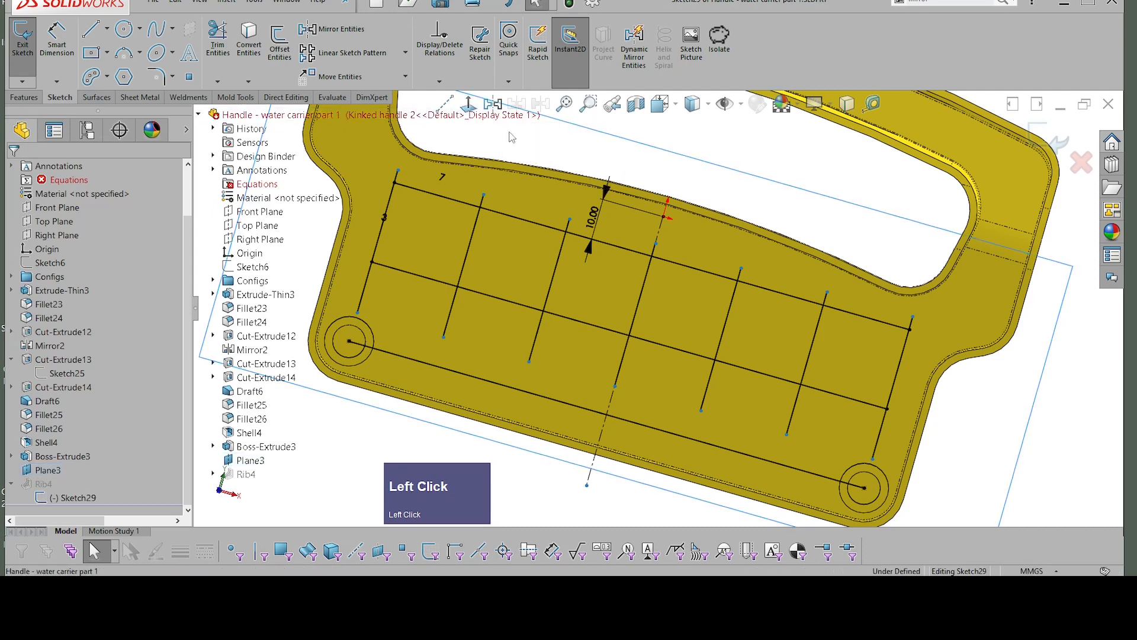
{"action": "left_click", "coordinate": [468, 105]}
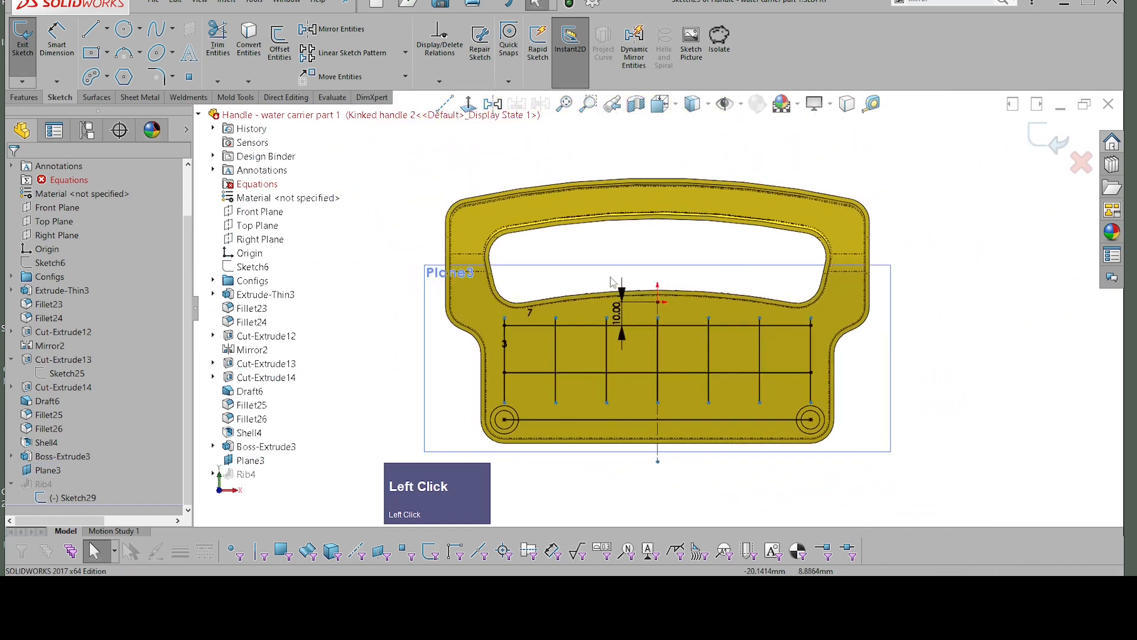
Step: Delete the lowest horizontal rib line that joins the centres of the two bosses
{"action": "scroll", "coordinate": [596, 372], "scroll_direction": "up", "scroll_amount": 3}
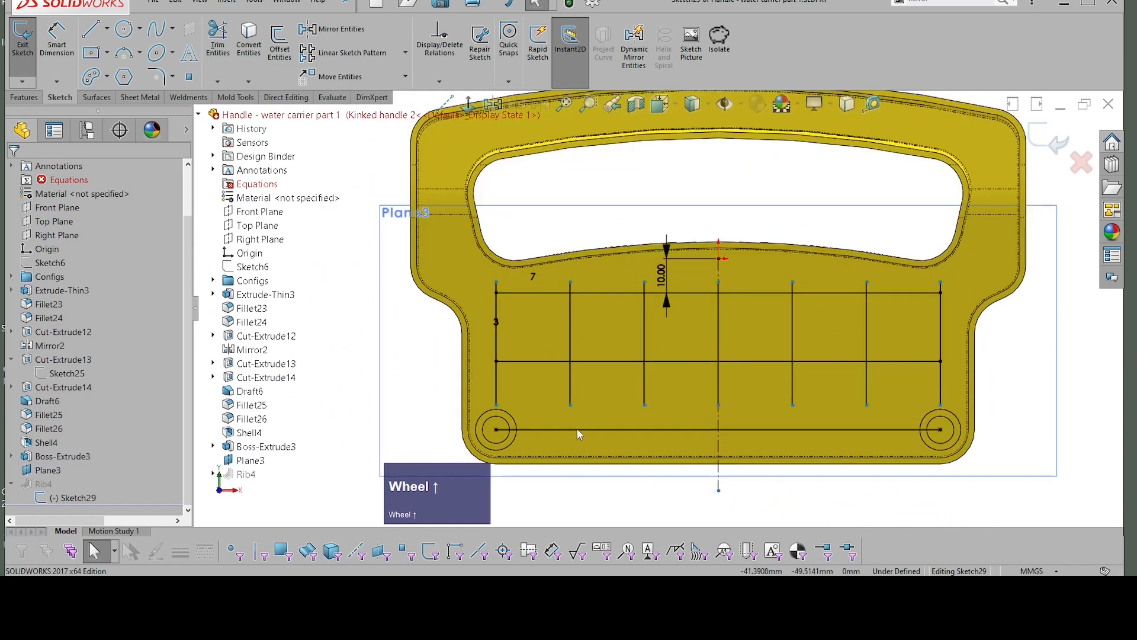
{"action": "left_click", "coordinate": [592, 430]}
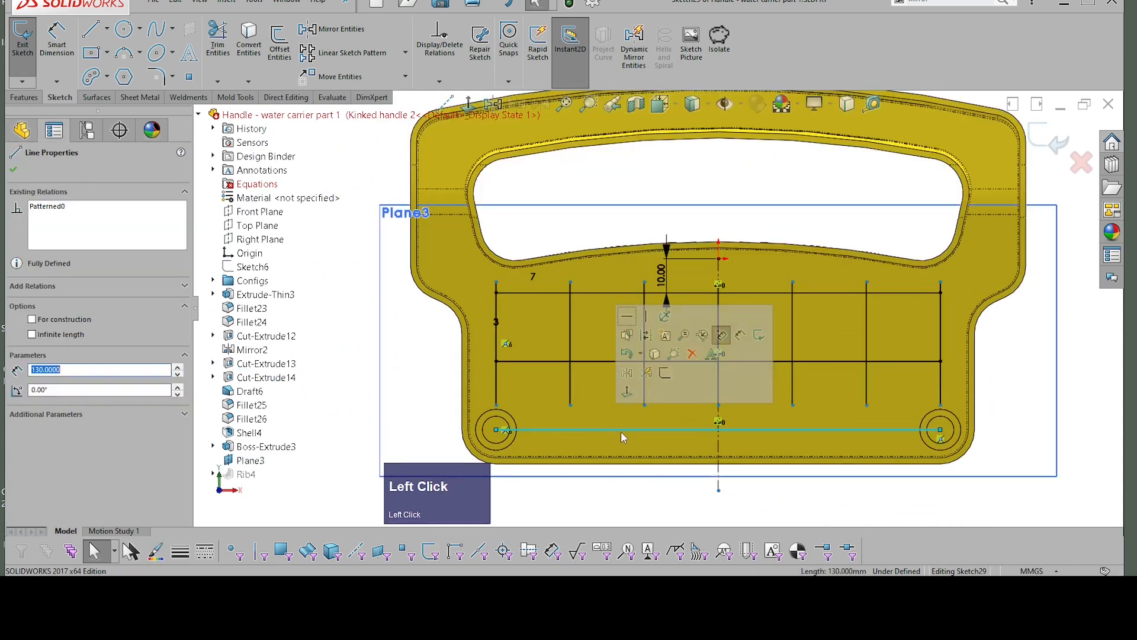
{"action": "key", "text": "Delete"}
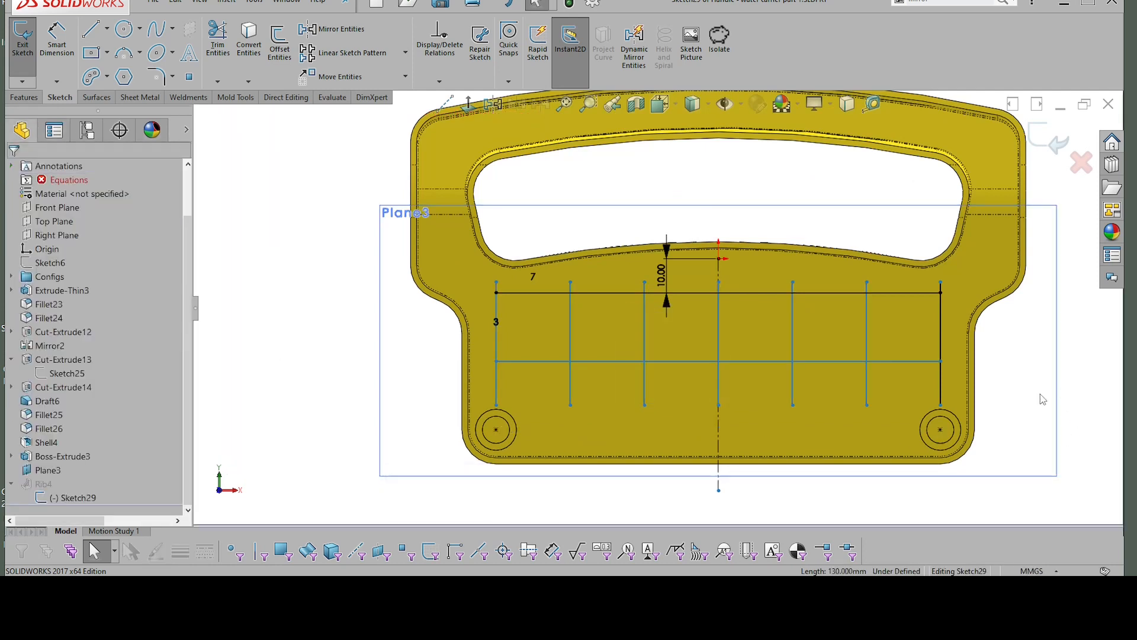
{"action": "right_click", "coordinate": [1019, 398]}
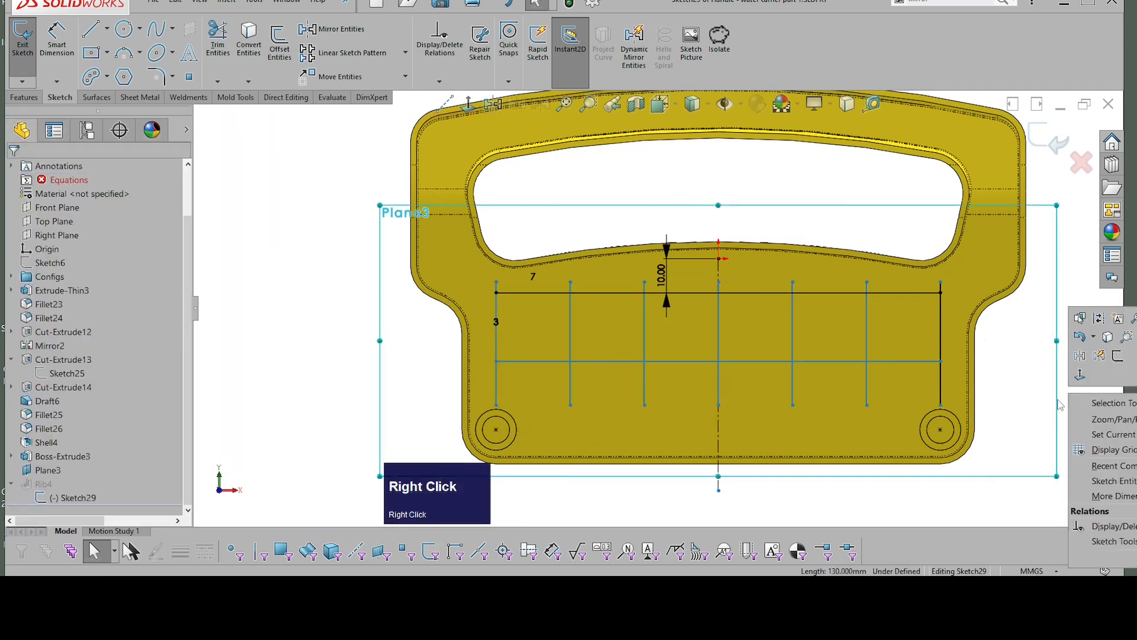
{"action": "left_click", "coordinate": [321, 306]}
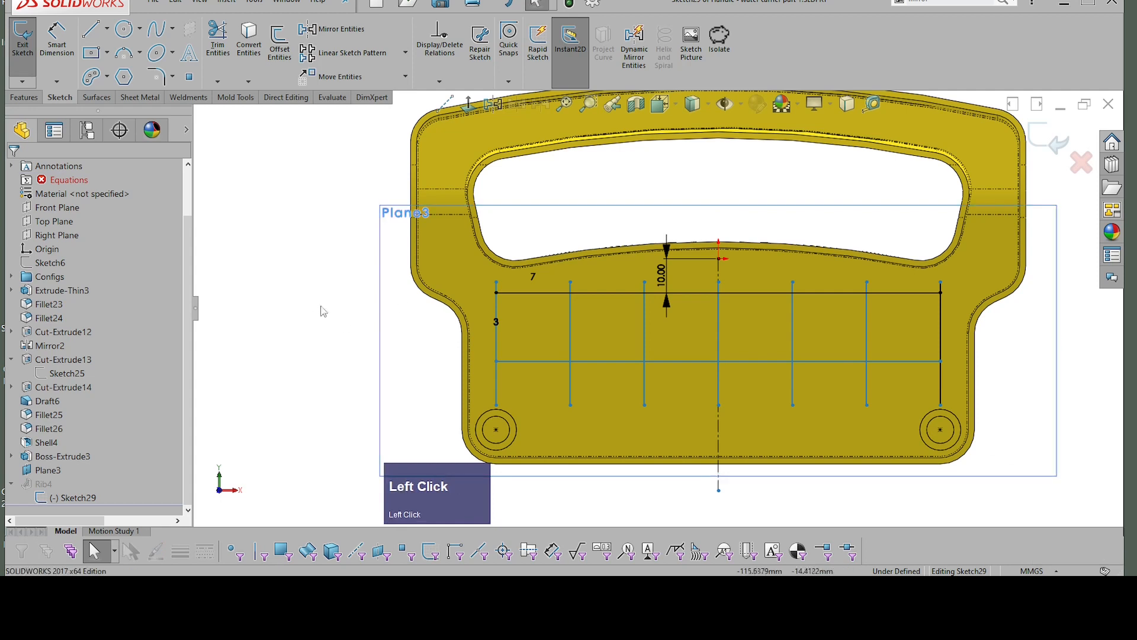
Step: Sketch a horizontal line about 112 mm long between the two bosses, level with their centres and stopping short of both
{"action": "right_click_drag", "start_coordinate": [315, 303], "coordinate": [393, 307]}
{"action": "left_click", "coordinate": [425, 355]}
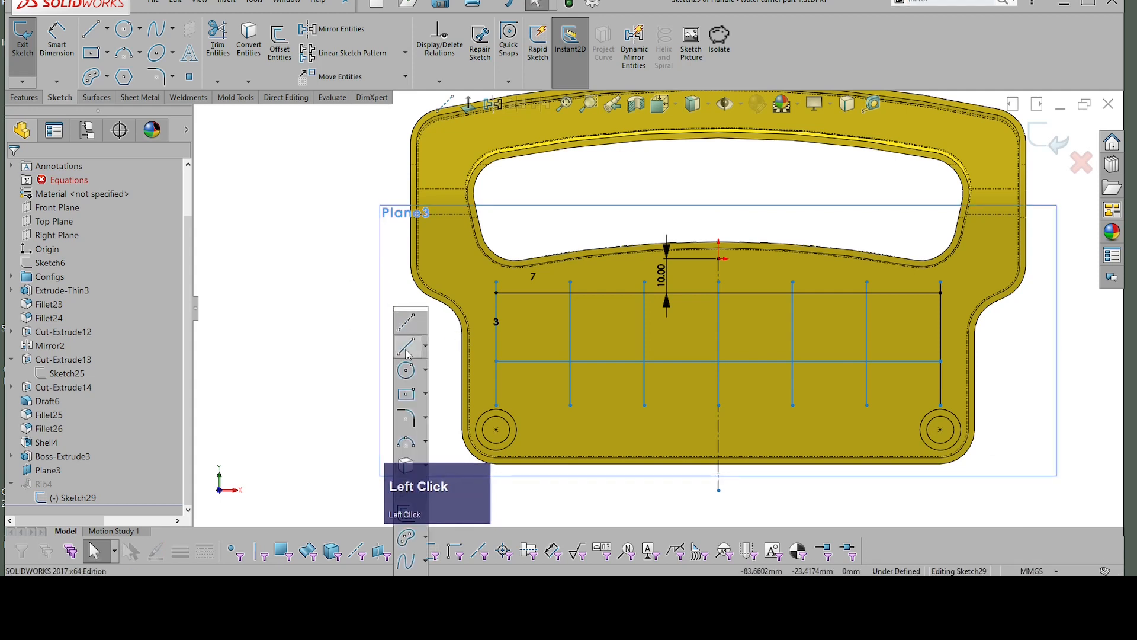
{"action": "left_click", "coordinate": [525, 431]}
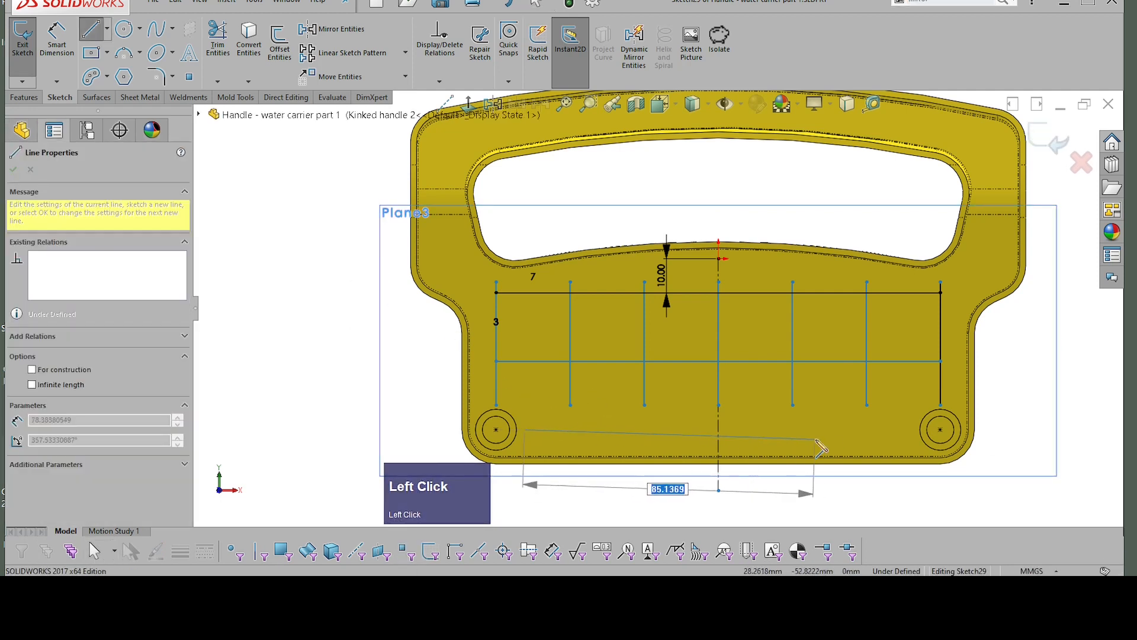
{"action": "left_click", "coordinate": [909, 430]}
{"action": "key", "text": "Escape"}
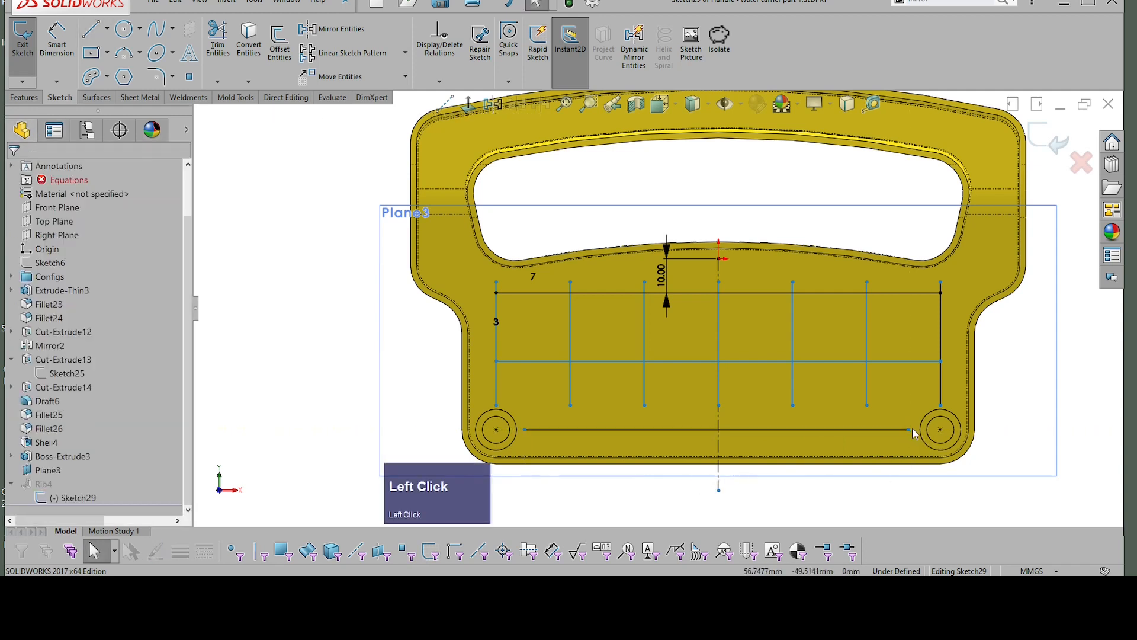
Step: Make the new lower horizontal line coincident with the right boss's centre point
{"action": "left_click", "coordinate": [944, 434]}
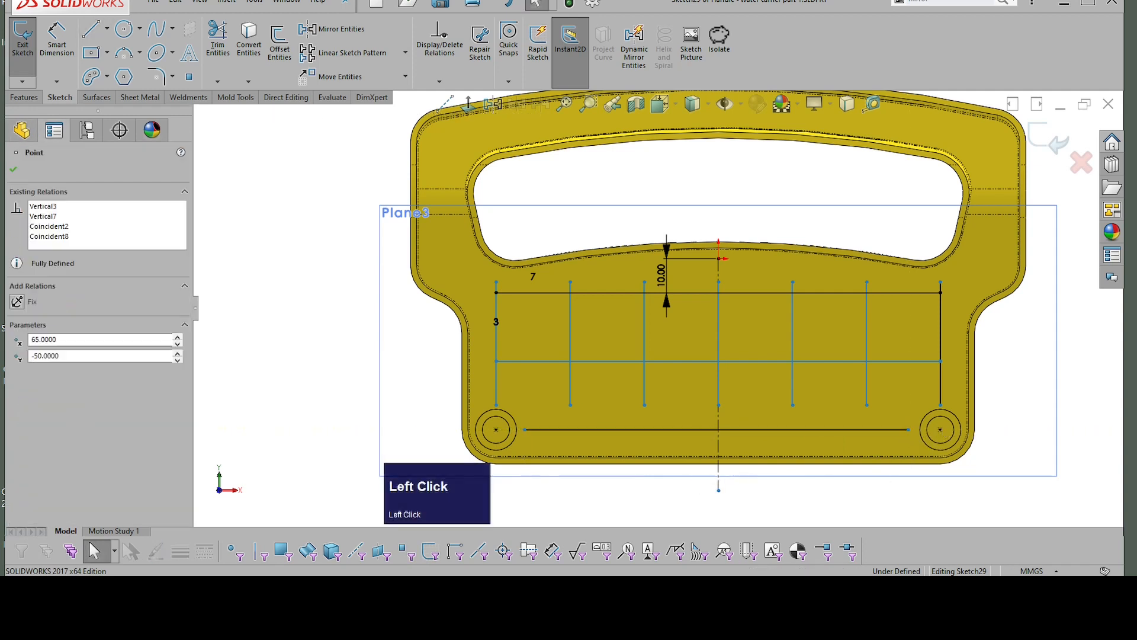
{"action": "left_click", "coordinate": [886, 431], "text": "shift"}
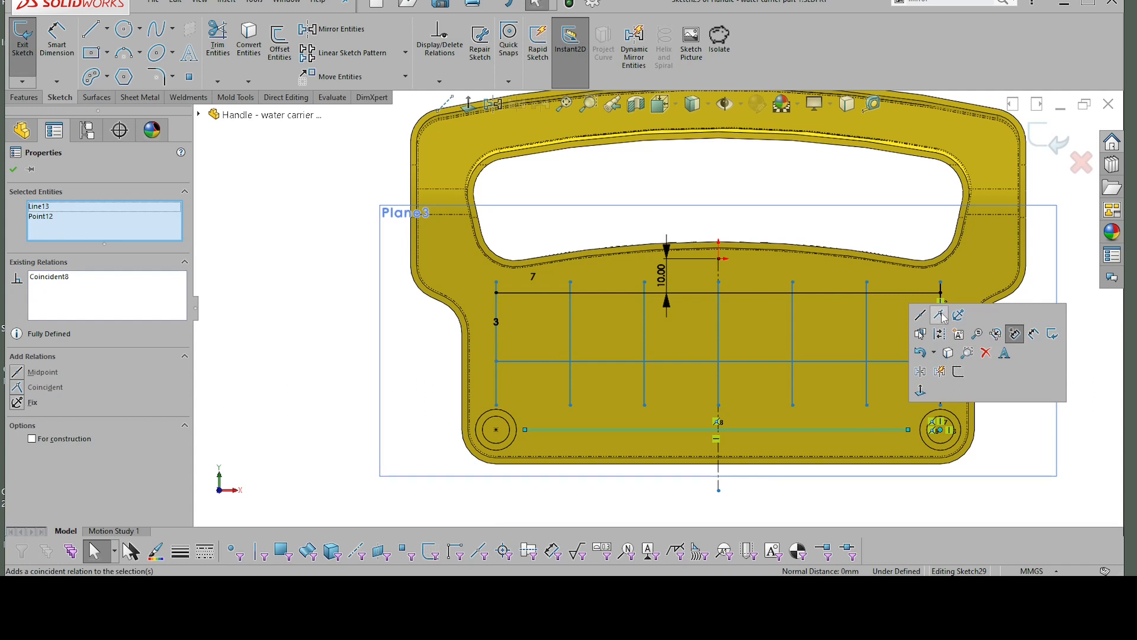
{"action": "left_click", "coordinate": [944, 318]}
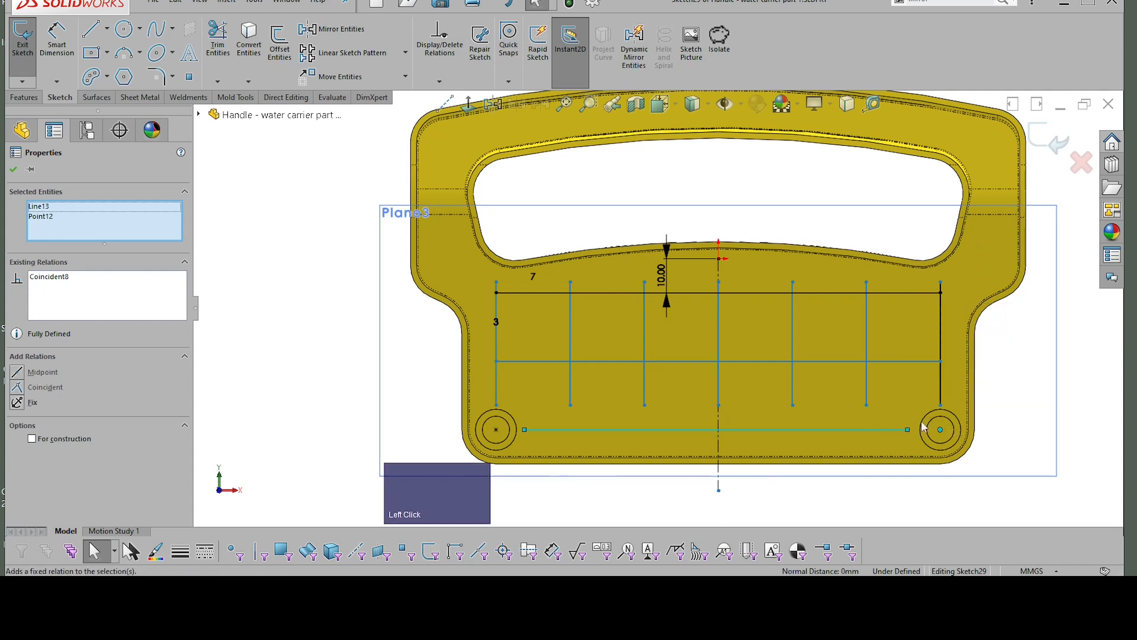
{"action": "left_click", "coordinate": [898, 388]}
Step: Dimension the vertical spacing between the upper and middle horizontal rib lines, accepting the existing value
{"action": "right_click_drag", "start_coordinate": [994, 376], "coordinate": [1009, 317]}
{"action": "left_click", "coordinate": [897, 295]}
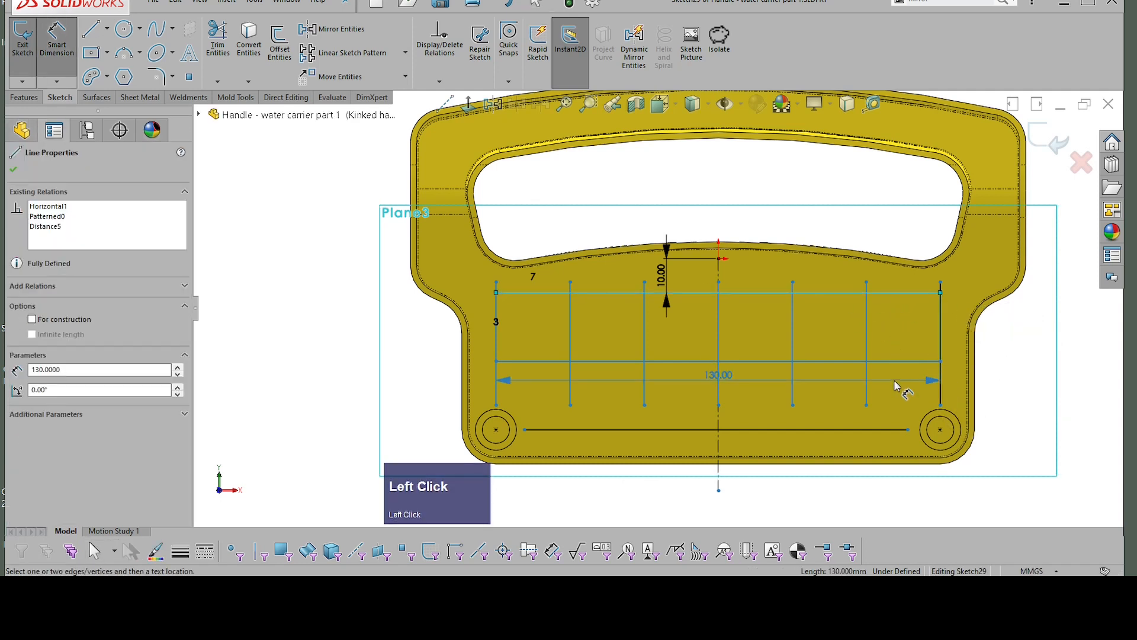
{"action": "left_click", "coordinate": [921, 361]}
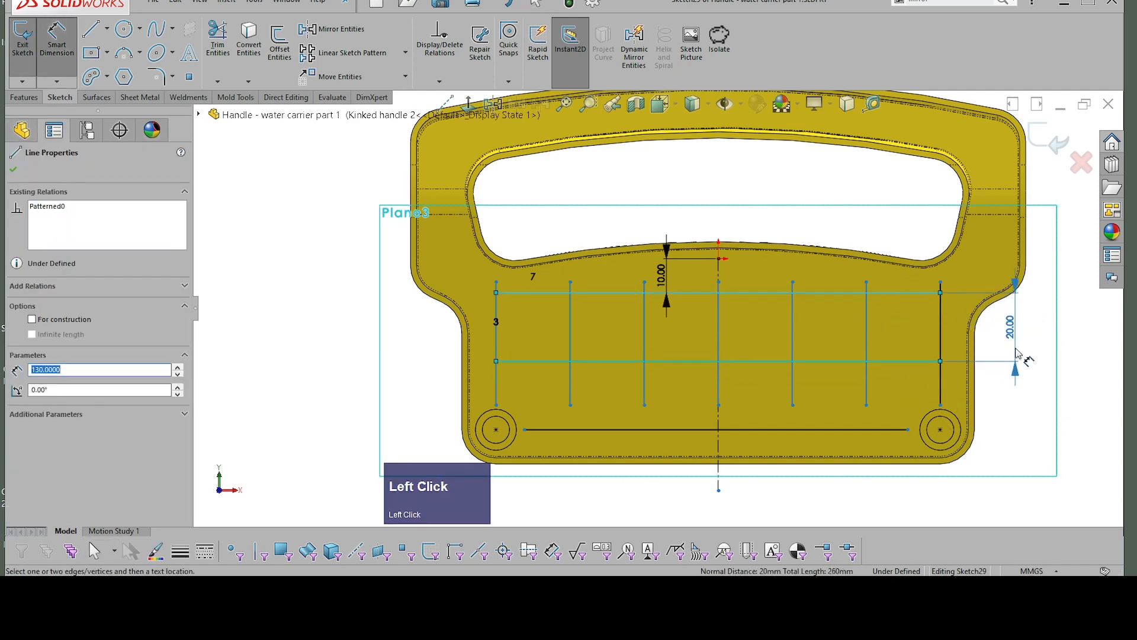
{"action": "left_click", "coordinate": [1013, 360]}
{"action": "left_click", "coordinate": [940, 330]}
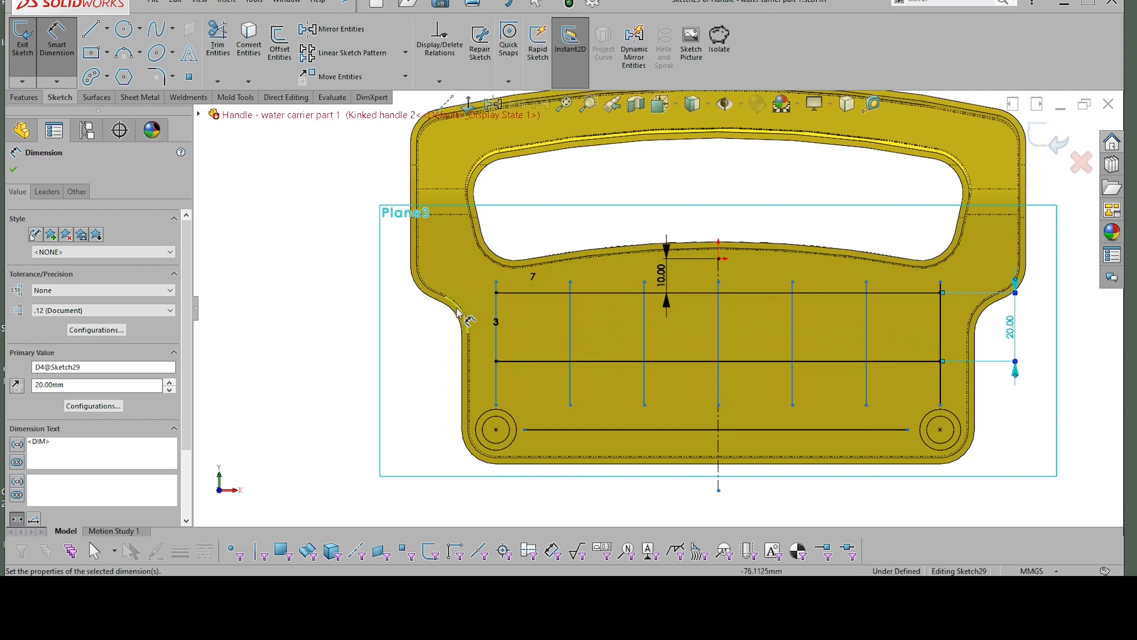
Step: Make the leftmost vertical rib line coincident with the left boss's centre point
{"action": "left_click", "coordinate": [496, 391]}
{"action": "left_click", "coordinate": [495, 391]}
{"action": "left_click", "coordinate": [496, 435], "text": "shift"}
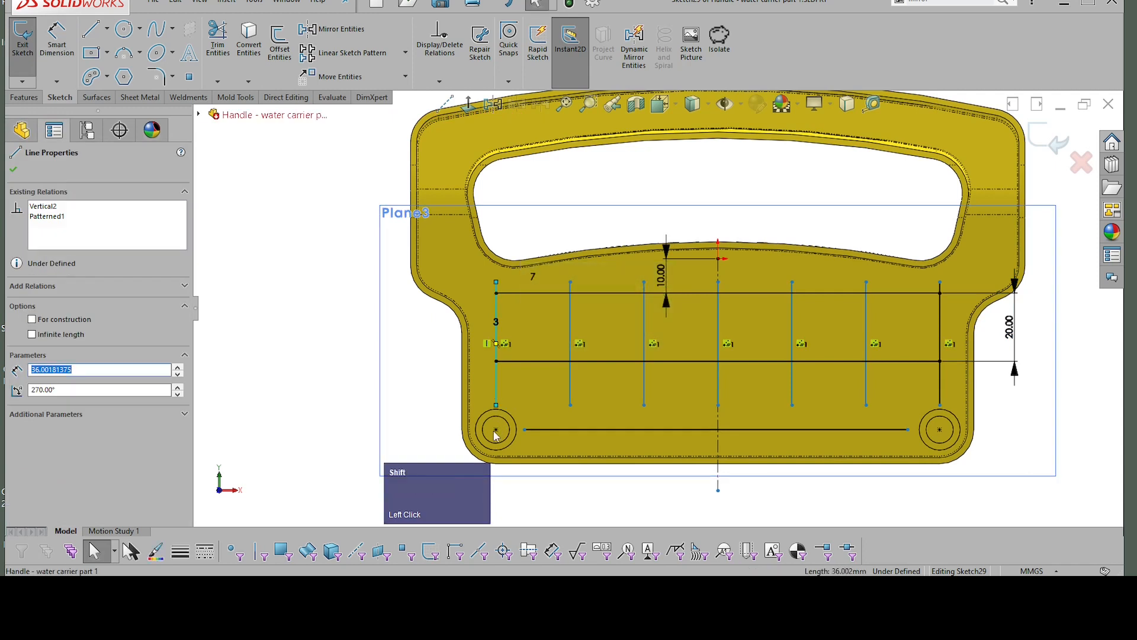
{"action": "left_click", "coordinate": [497, 434], "text": "shift"}
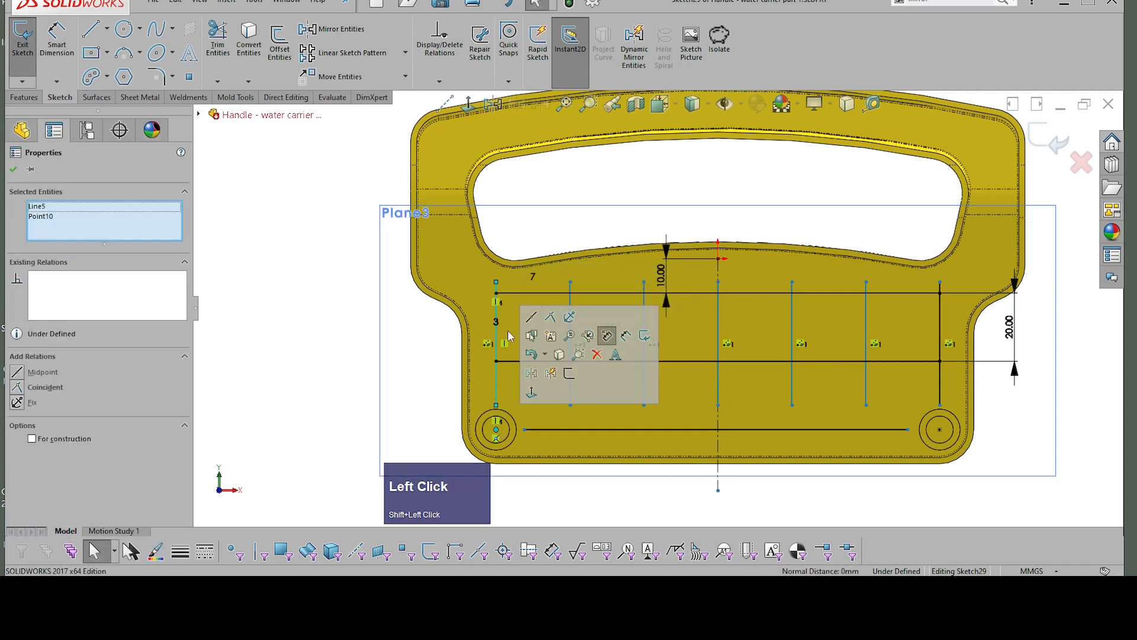
{"action": "left_click", "coordinate": [533, 323]}
{"action": "left_click", "coordinate": [532, 313]}
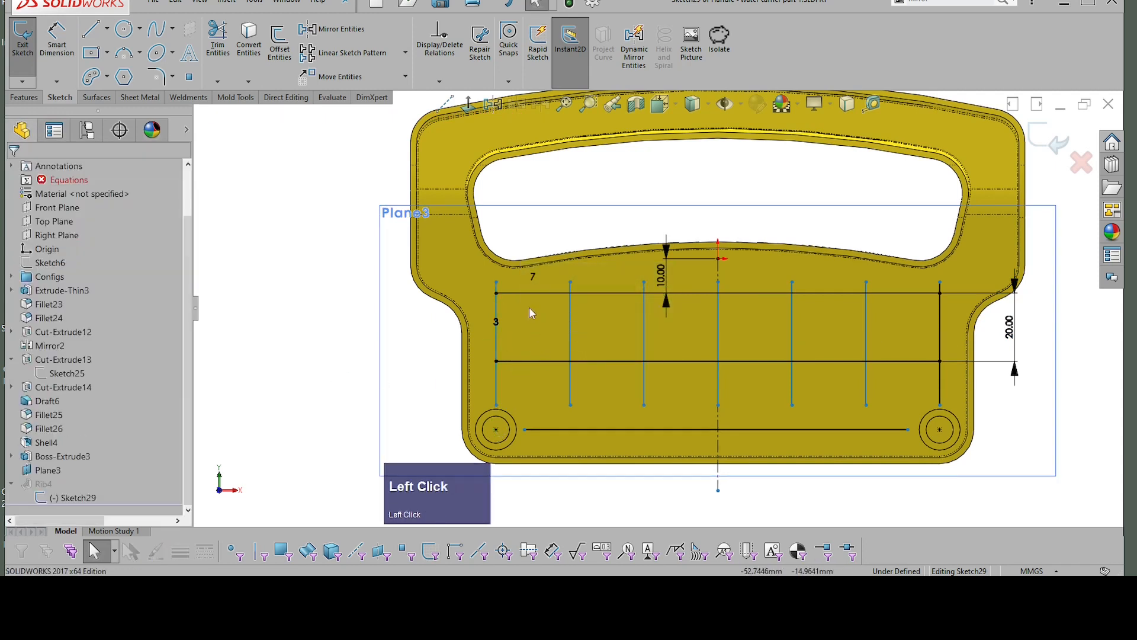
Step: Dimension the horizontal spacing between the two leftmost vertical rib lines above the grid, accepting the existing value
{"action": "right_click_drag", "start_coordinate": [254, 352], "coordinate": [255, 279]}
{"action": "left_click", "coordinate": [499, 317]}
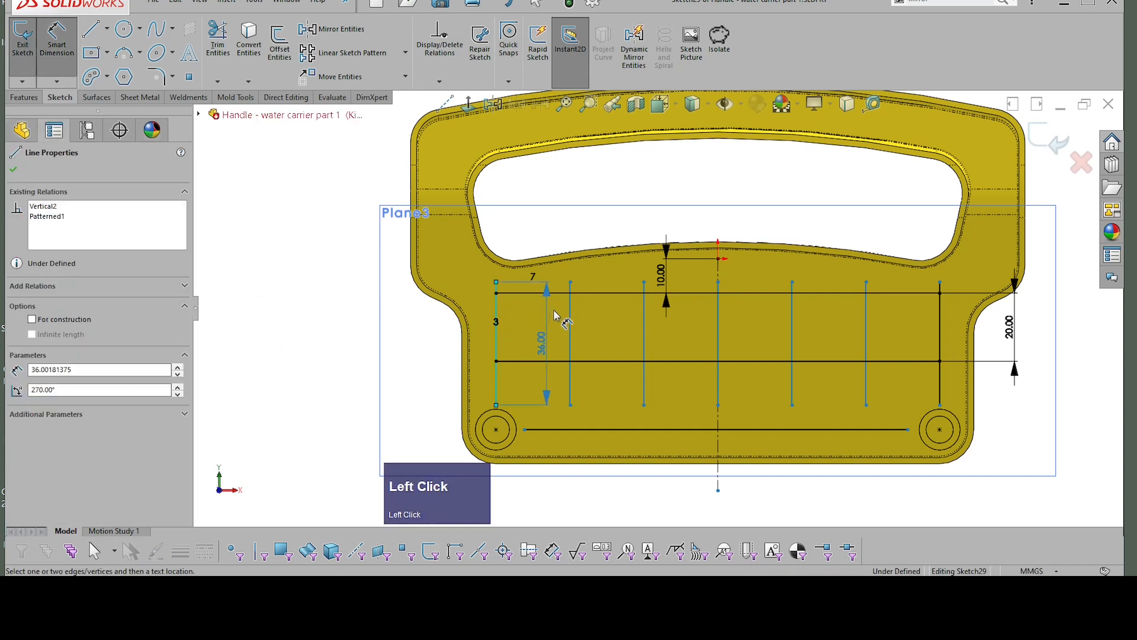
{"action": "left_click", "coordinate": [571, 299]}
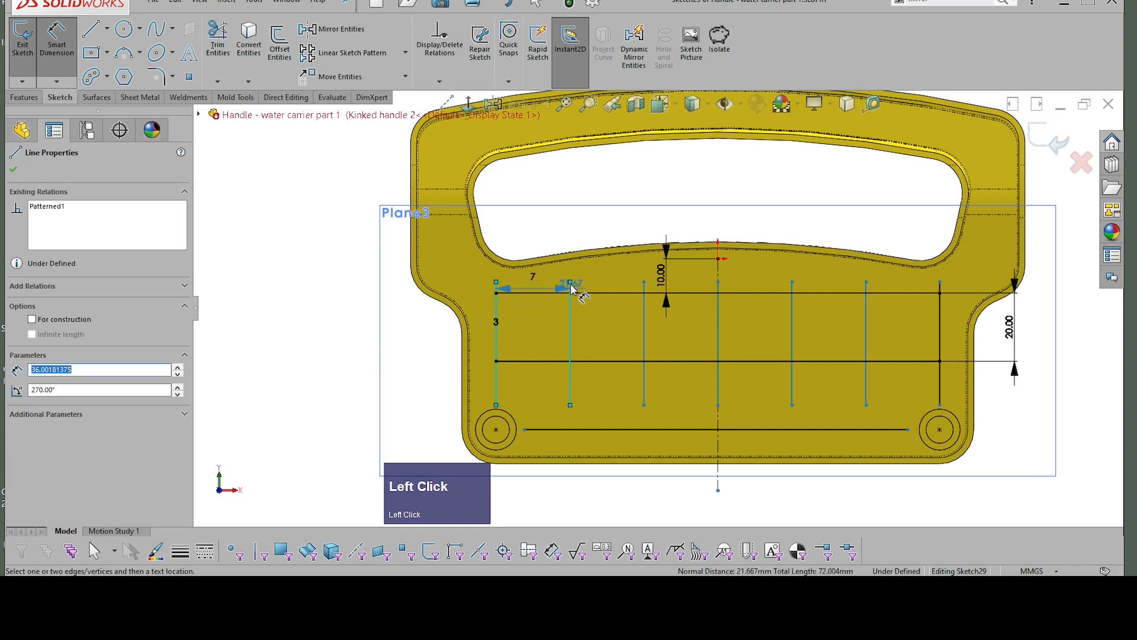
{"action": "left_click", "coordinate": [560, 228]}
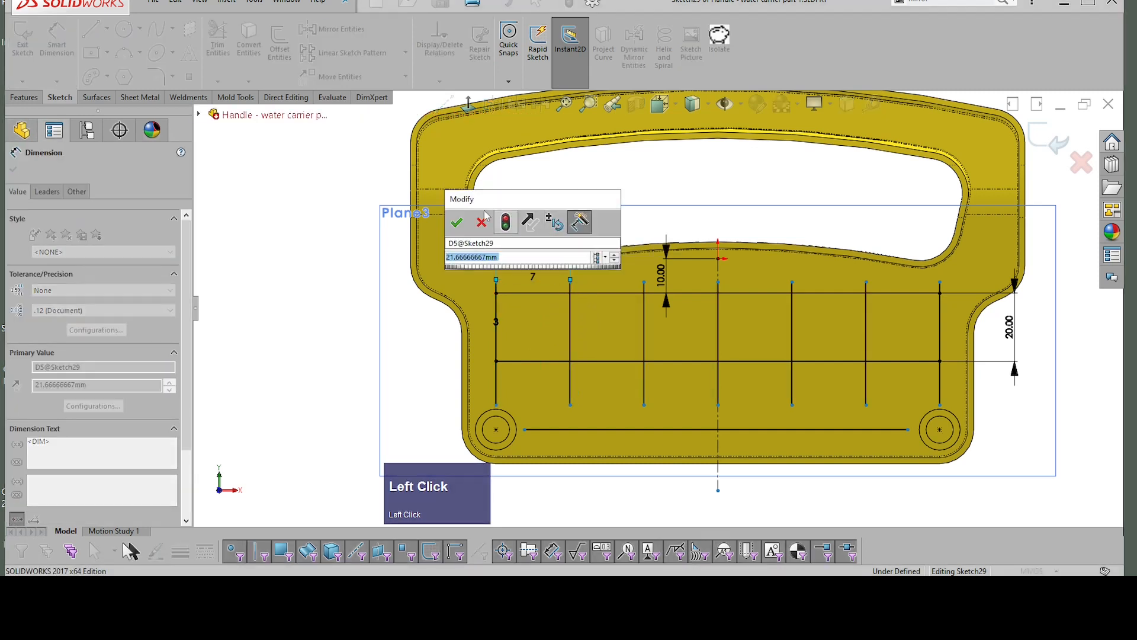
{"action": "left_click", "coordinate": [457, 222]}
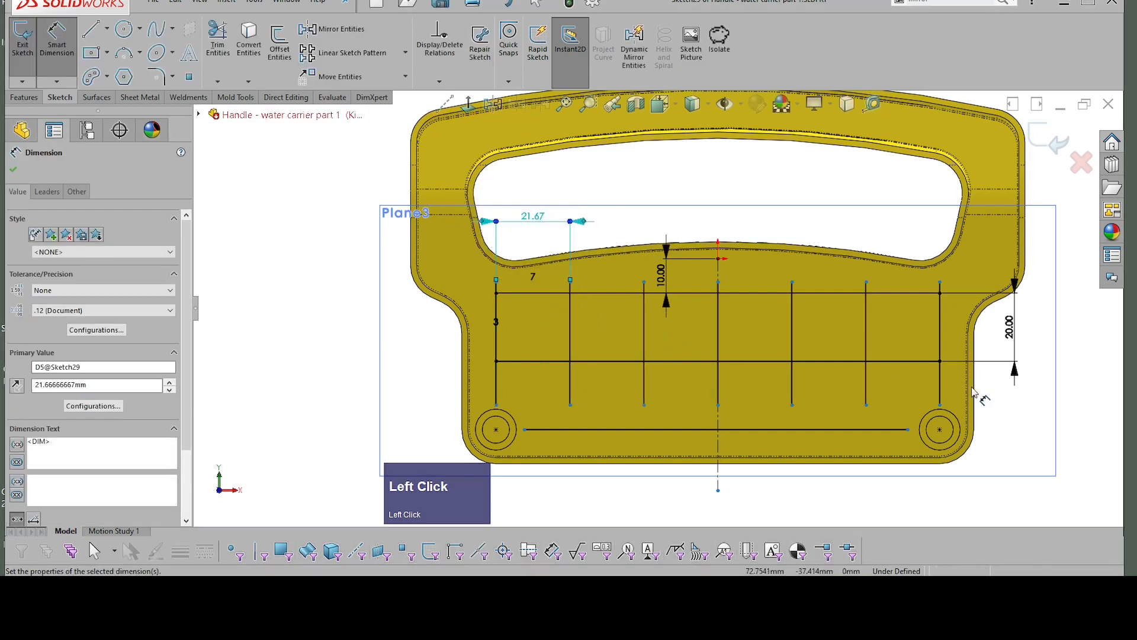
{"action": "key", "text": "Escape"}
Step: Sketch a horizontal line about 10.5 mm long outward from the right end of the upper horizontal rib line
{"action": "scroll", "coordinate": [960, 313], "scroll_direction": "up", "scroll_amount": 2}
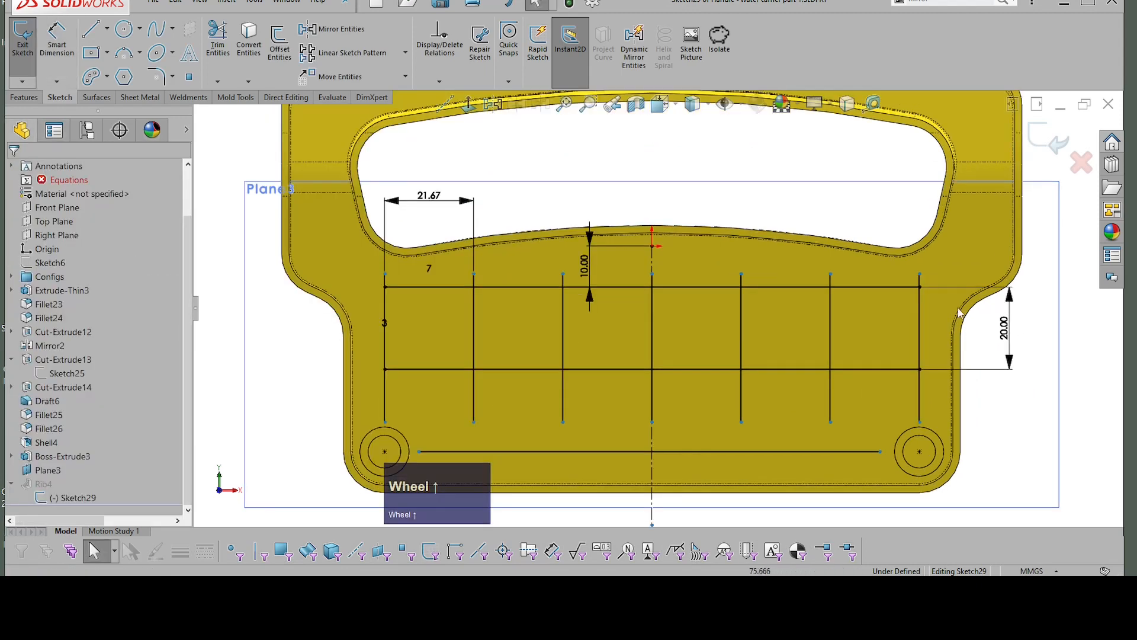
{"action": "scroll", "coordinate": [915, 299], "scroll_direction": "down", "scroll_amount": 2}
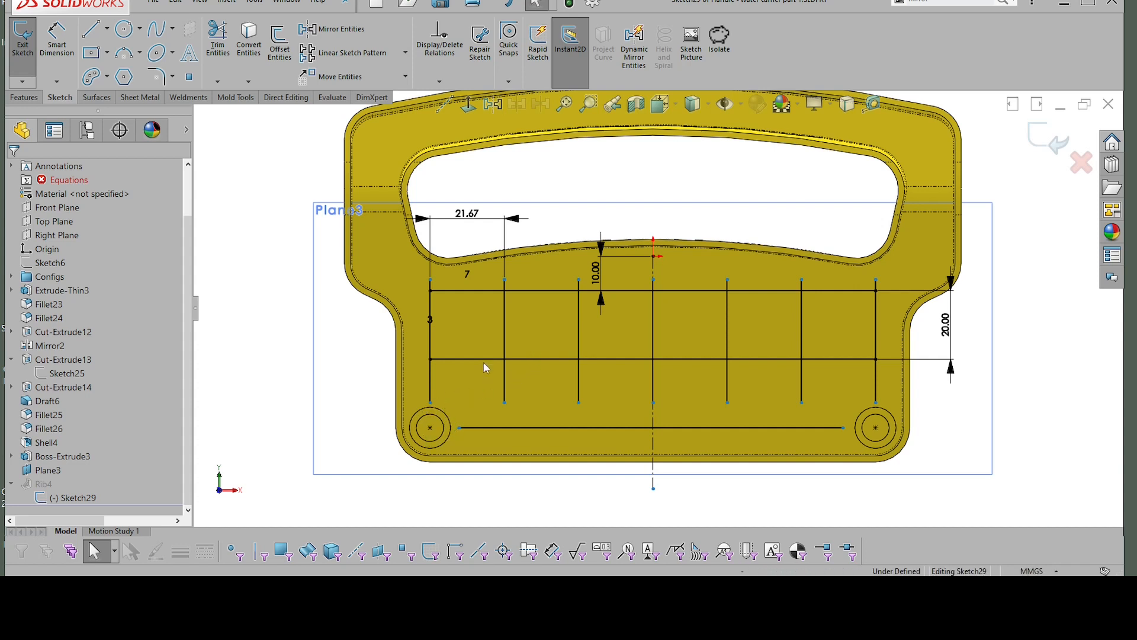
{"action": "right_click_drag", "start_coordinate": [1038, 386], "coordinate": [1098, 388]}
{"action": "left_click", "coordinate": [1109, 425]}
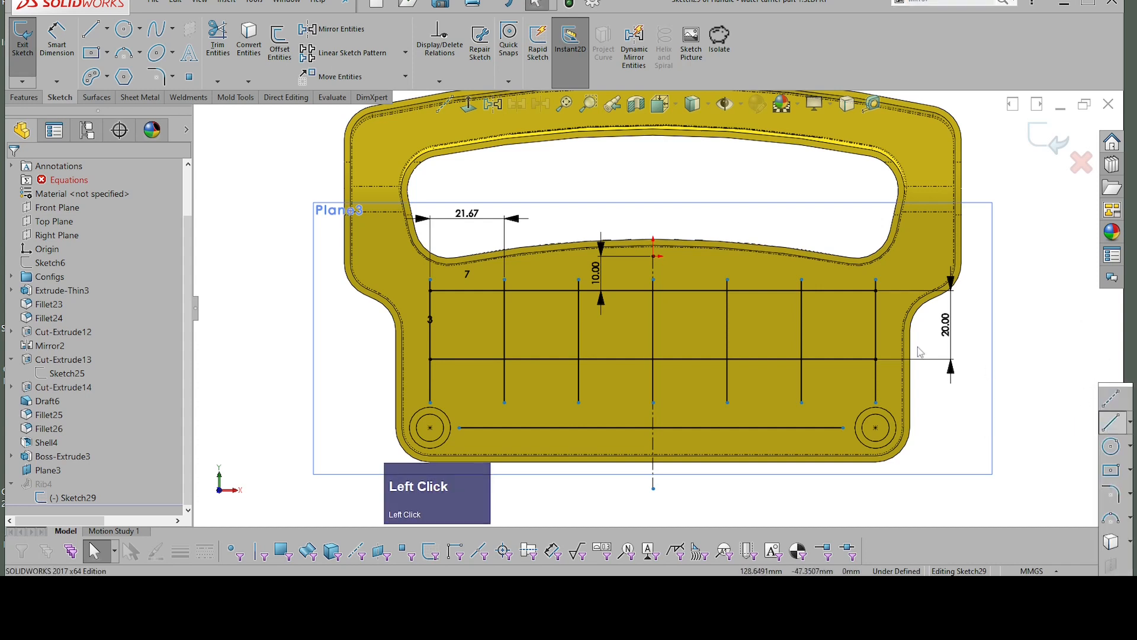
{"action": "left_click", "coordinate": [877, 296]}
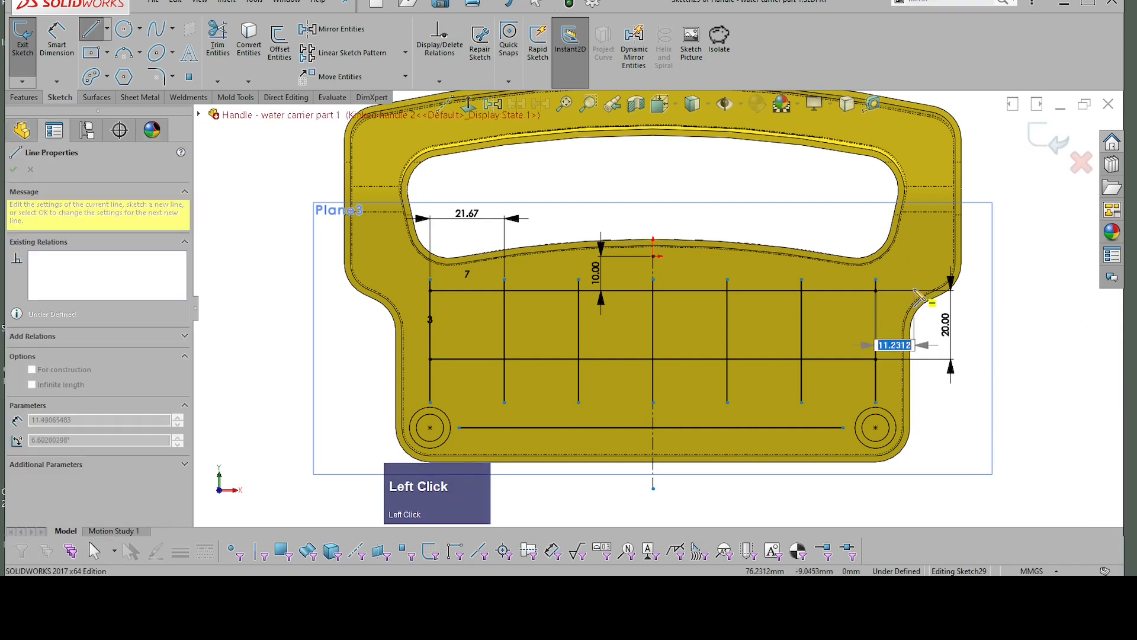
{"action": "left_click", "coordinate": [912, 291]}
{"action": "key", "text": "Escape"}
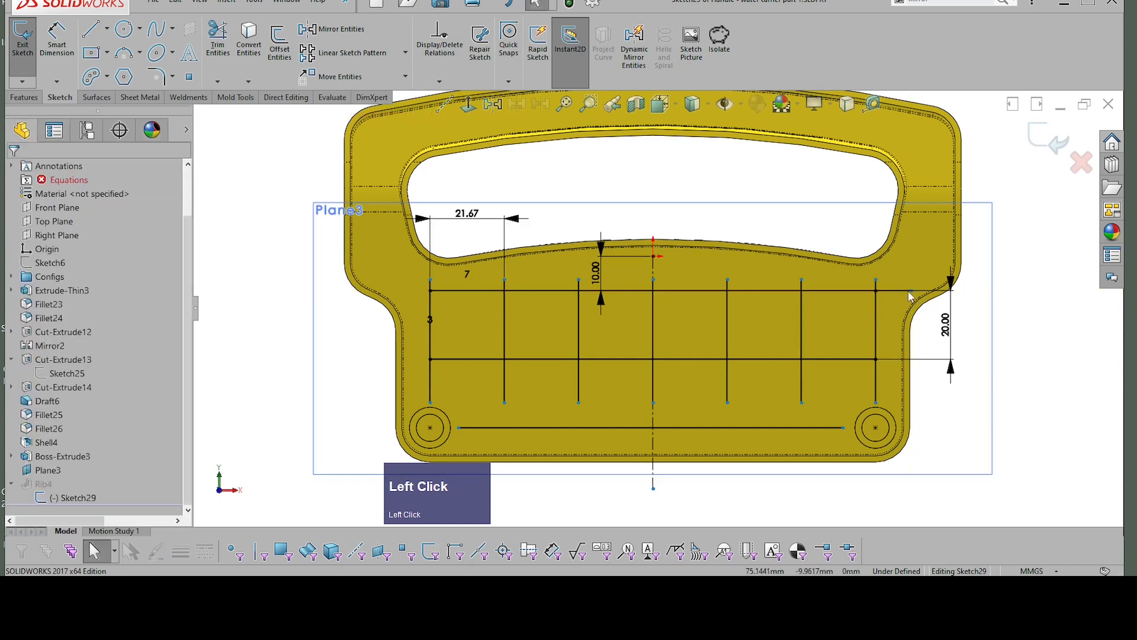
Step: Move the short line down to the right end of the middle horizontal rib line, deleting its relations to other entities
{"action": "left_click", "coordinate": [894, 291]}
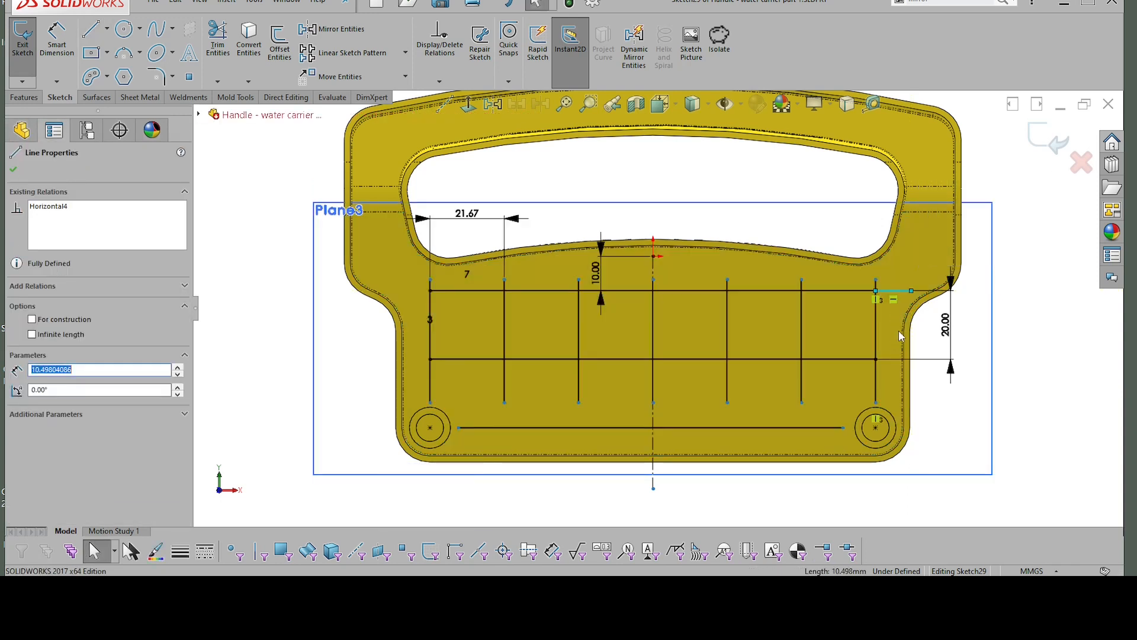
{"action": "left_click", "coordinate": [883, 296], "text": "ctrl"}
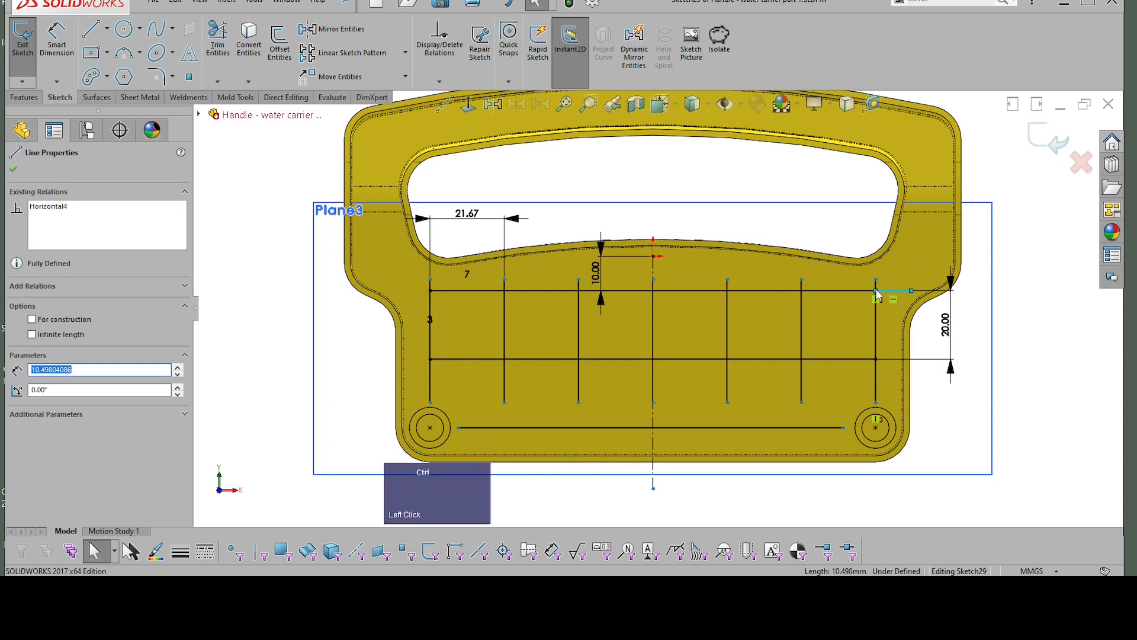
{"action": "left_click", "coordinate": [878, 294], "text": "ctrl"}
{"action": "left_click_drag", "start_coordinate": [880, 358], "coordinate": [881, 362], "text": "ctrl"}
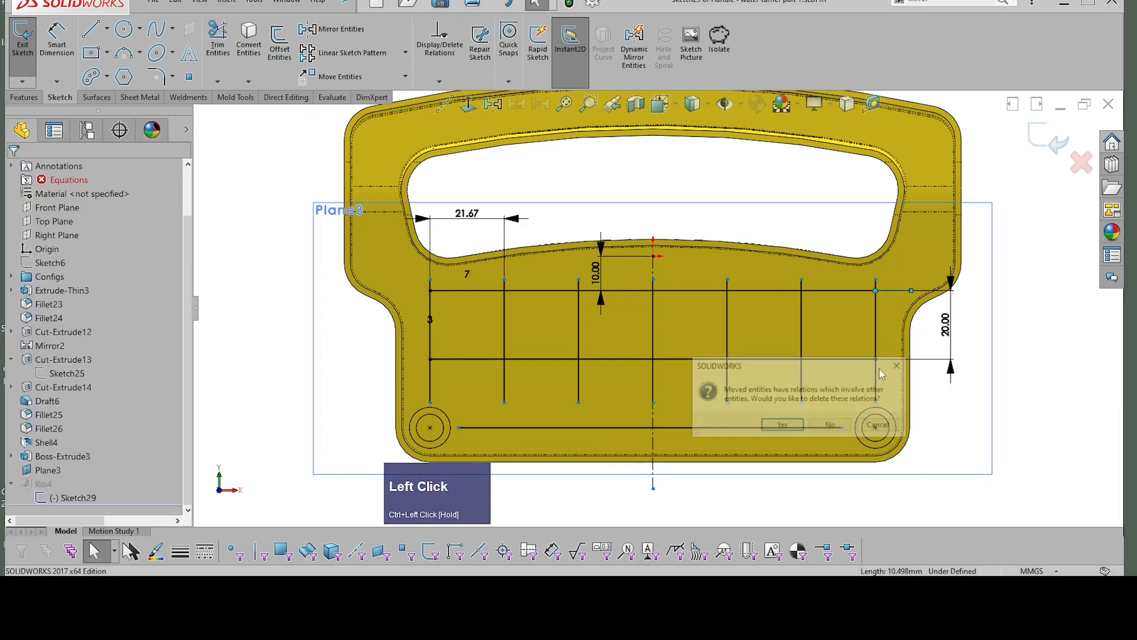
{"action": "left_click", "coordinate": [778, 429]}
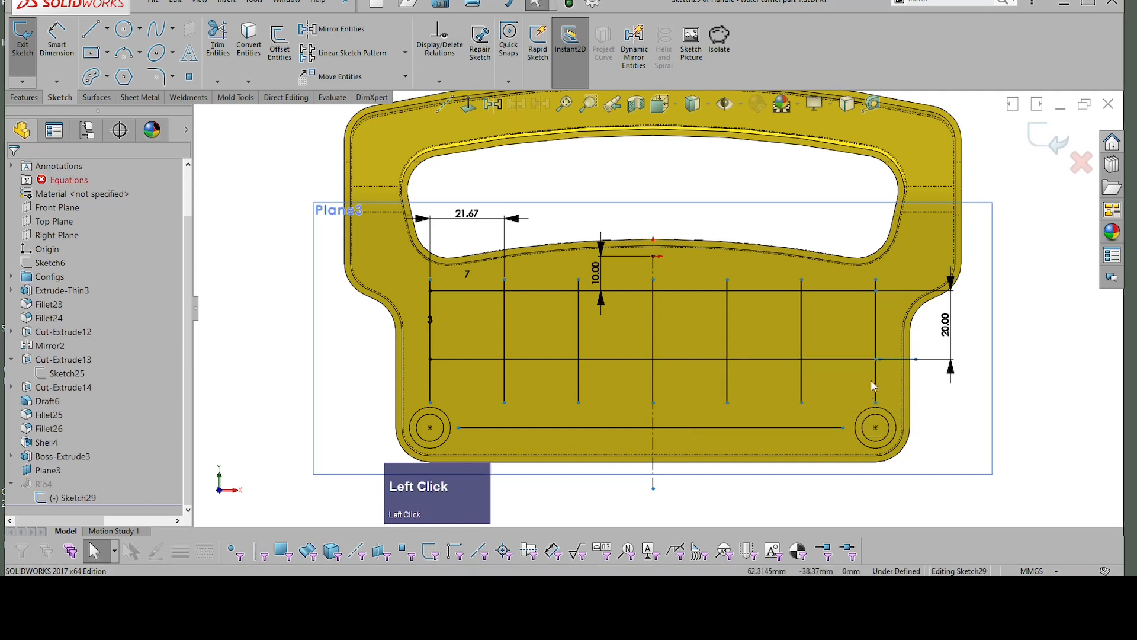
Step: Move the short line across to the left end of the middle horizontal rib line and up to the upper line's left end
{"action": "left_click", "coordinate": [880, 360]}
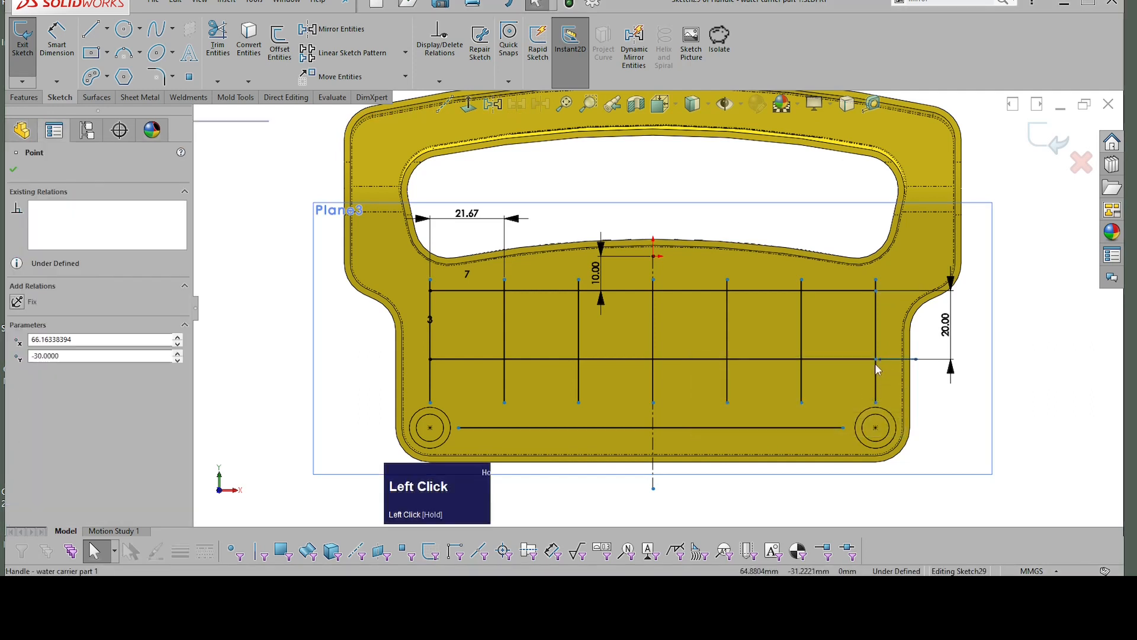
{"action": "left_click", "coordinate": [917, 359]}
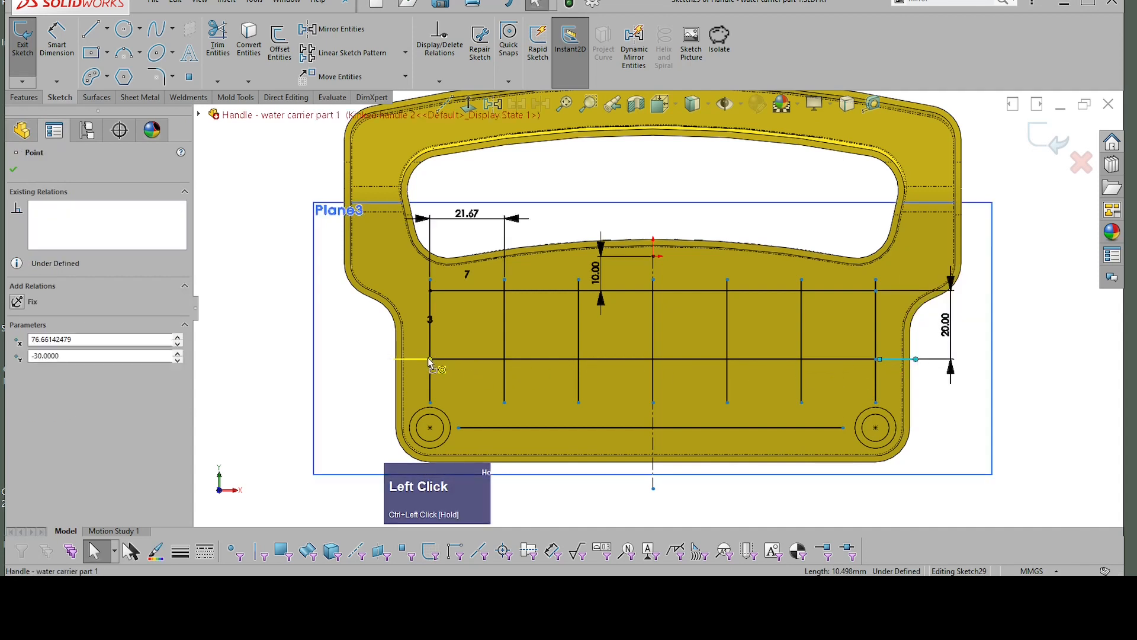
{"action": "left_click", "coordinate": [481, 367]}
{"action": "left_click", "coordinate": [430, 359]}
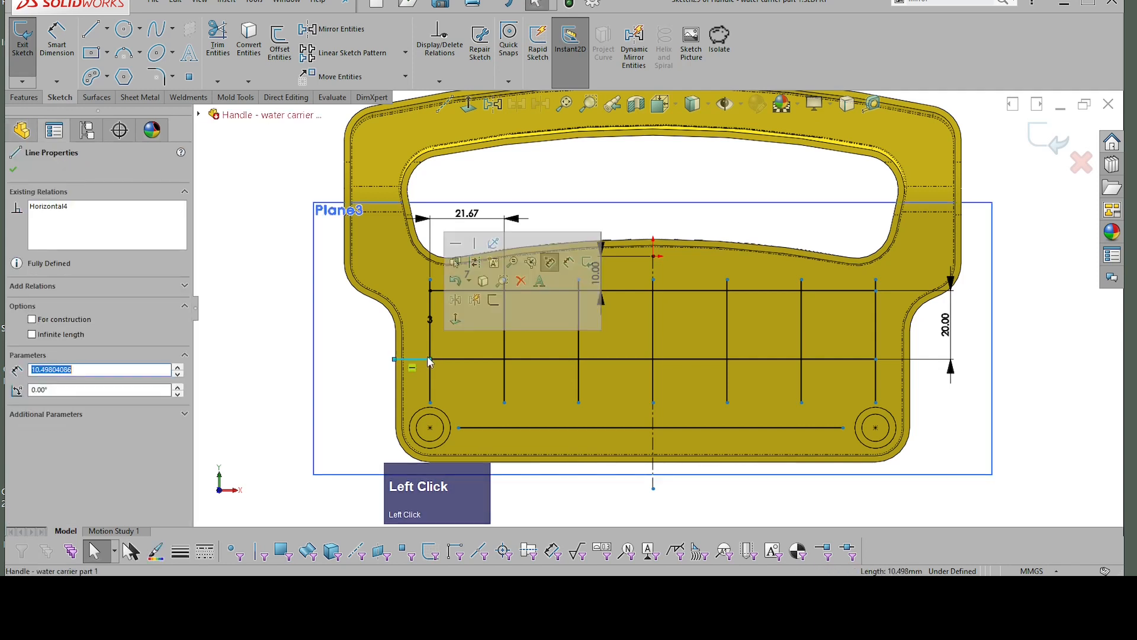
{"action": "left_click_drag", "start_coordinate": [425, 297], "coordinate": [431, 290]}
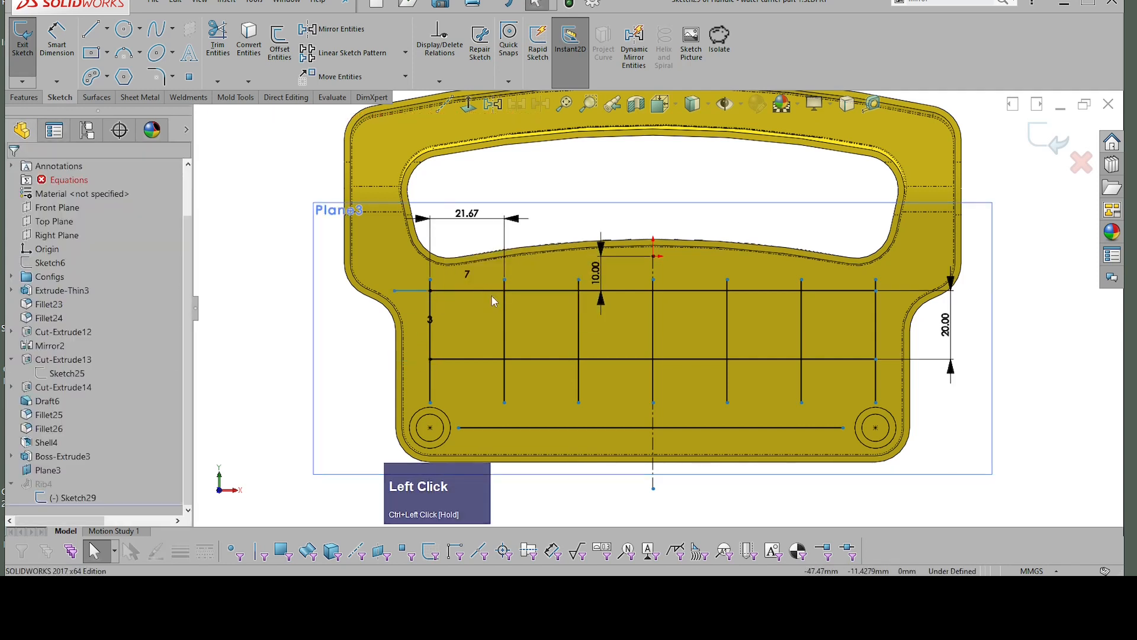
{"action": "left_click", "coordinate": [430, 291]}
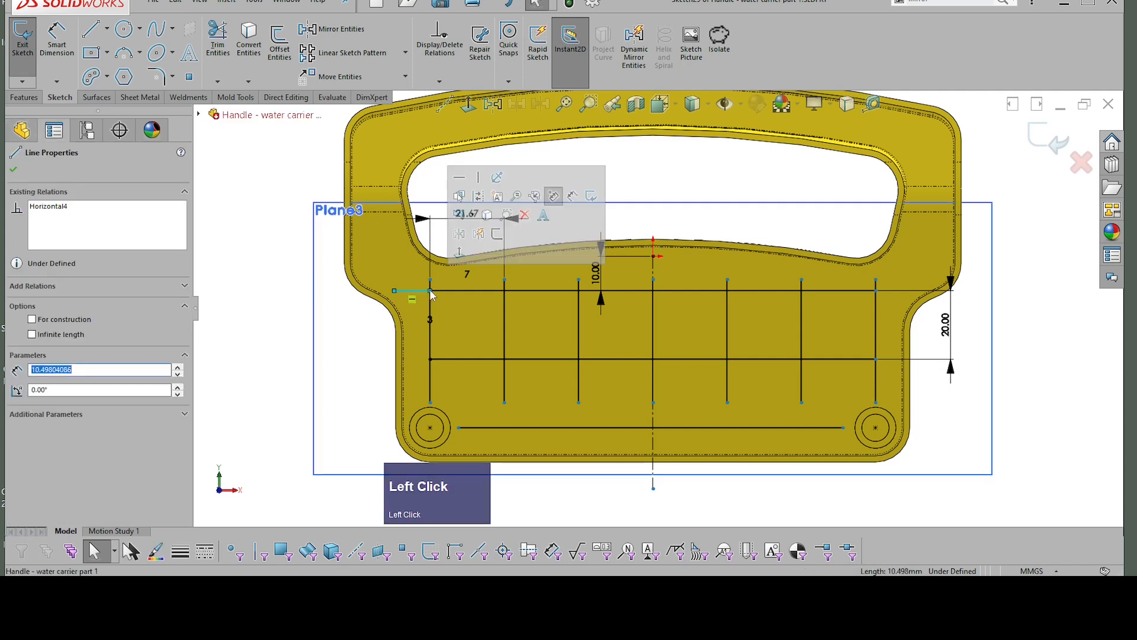
Step: Lengthen the short line at the upper rib line's left end to about 14.2 mm and copy it to the middle rib line's left end
{"action": "left_click_drag", "start_coordinate": [430, 291], "coordinate": [429, 360], "text": "ctrl"}
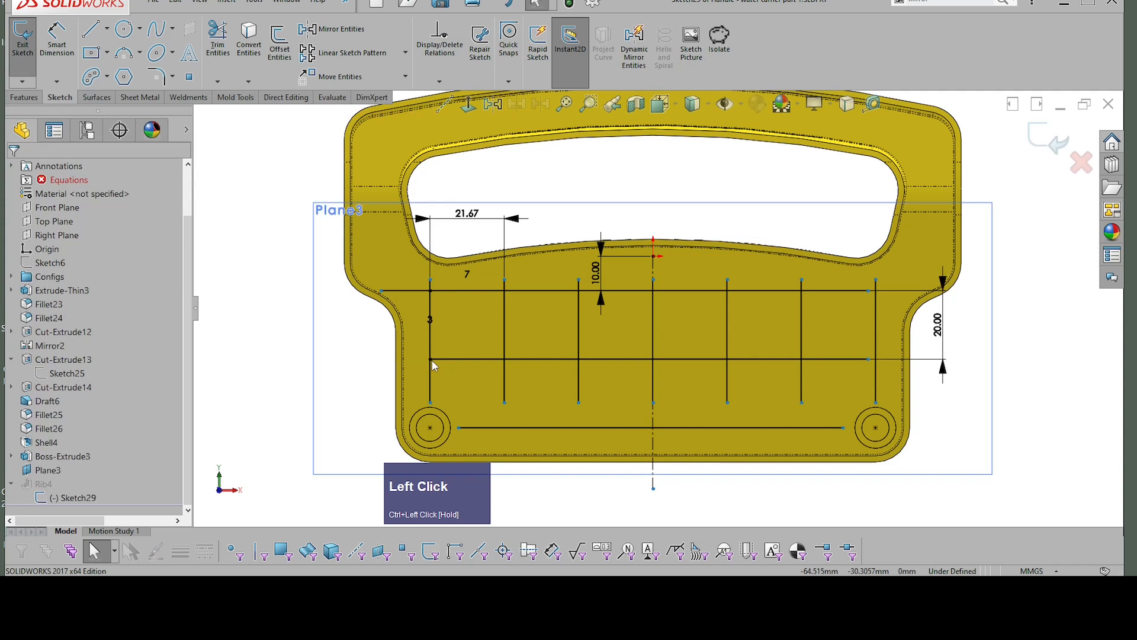
{"action": "left_click", "coordinate": [414, 289]}
{"action": "left_click_drag", "start_coordinate": [431, 291], "coordinate": [433, 357], "text": "ctrl"}
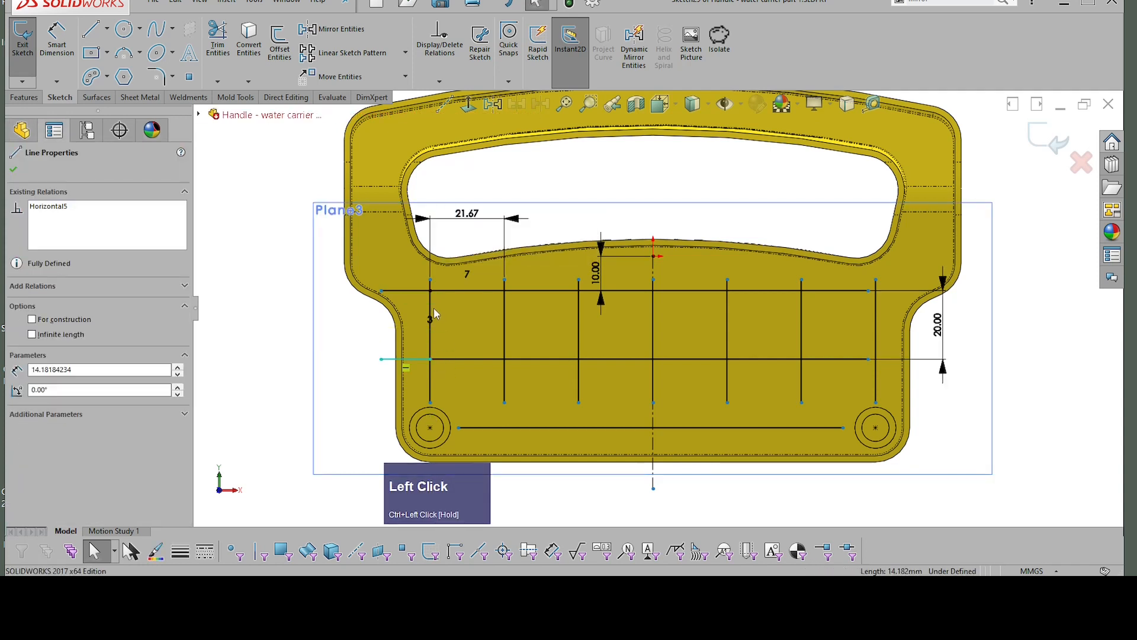
Step: Copy the short line to the right end of the middle rib line and stretch its inner endpoint onto the outermost vertical rib line
{"action": "left_click_drag", "start_coordinate": [430, 359], "coordinate": [429, 359], "text": "ctrl"}
{"action": "left_click", "coordinate": [430, 360]}
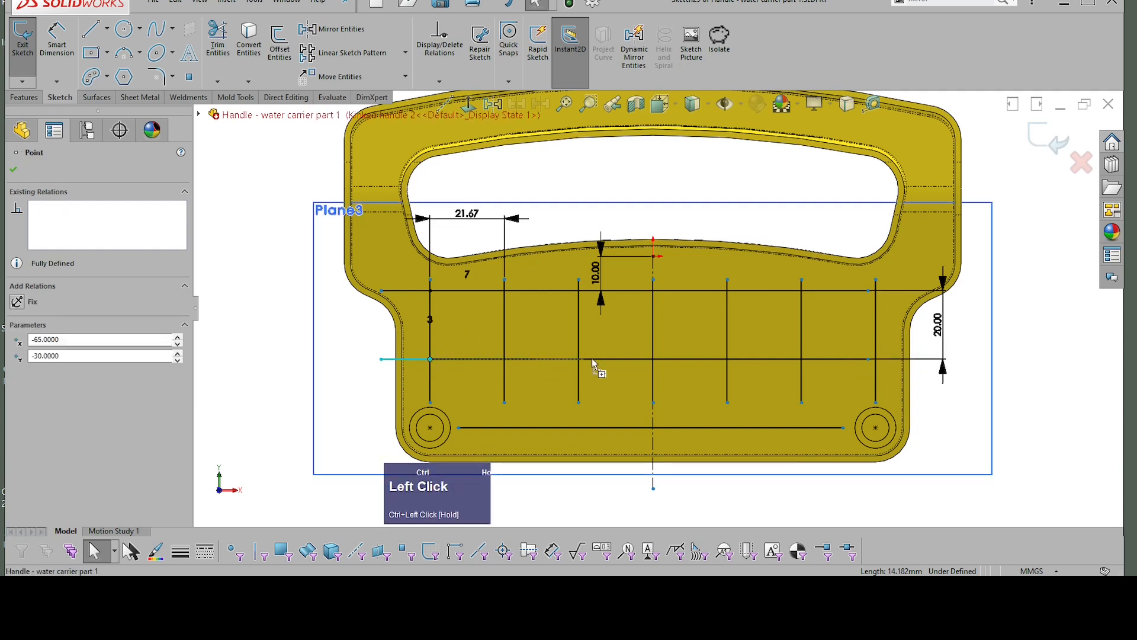
{"action": "left_click_drag", "start_coordinate": [950, 366], "coordinate": [963, 353], "text": "ctrl"}
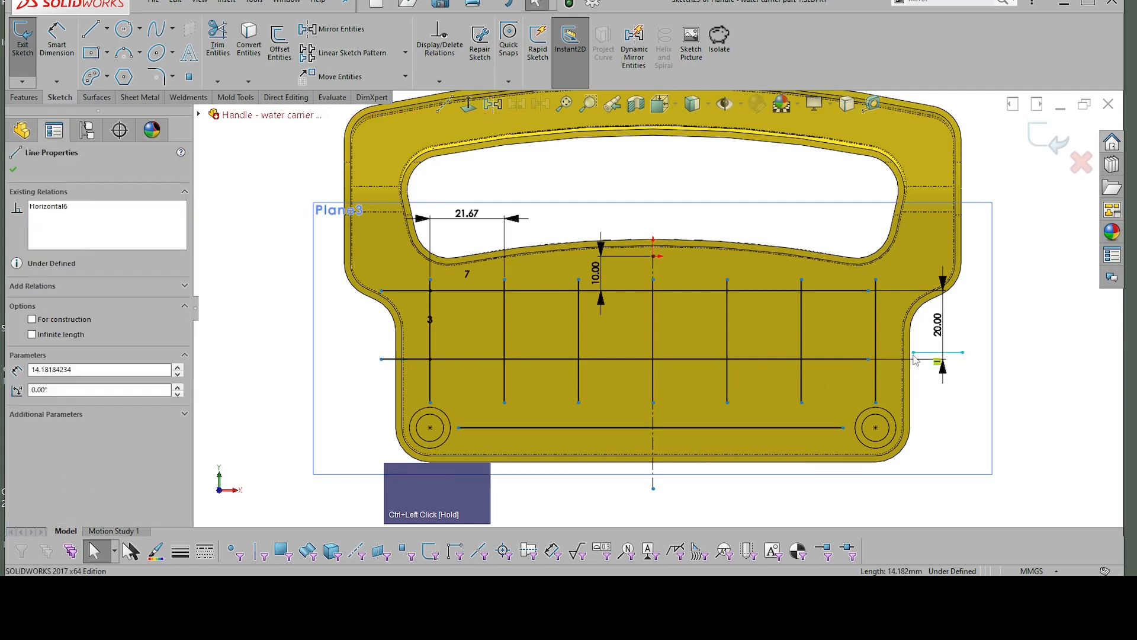
{"action": "left_click", "coordinate": [876, 359]}
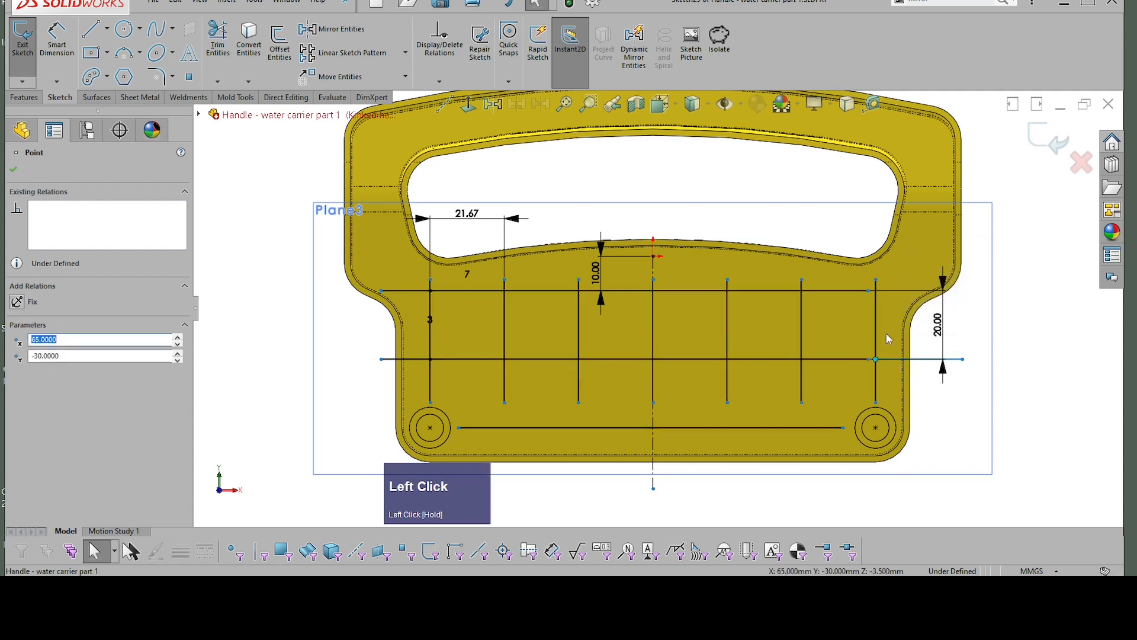
Step: Copy the roughly 25 mm extension line from the middle rib line's right end to the upper rib line's right end
{"action": "left_click", "coordinate": [947, 370]}
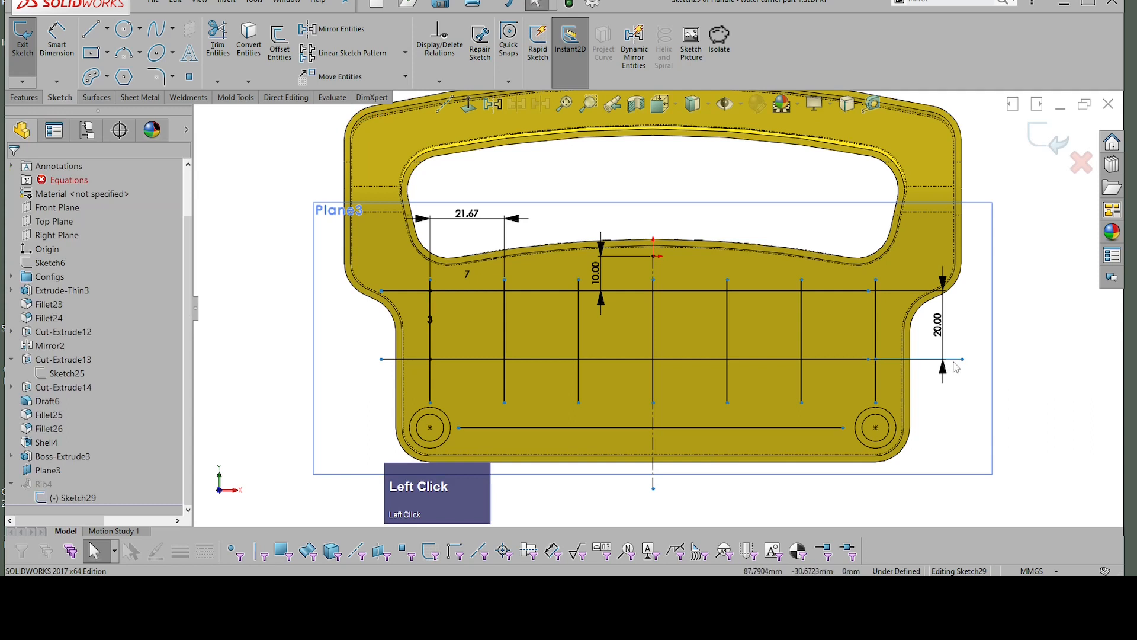
{"action": "left_click", "coordinate": [951, 360]}
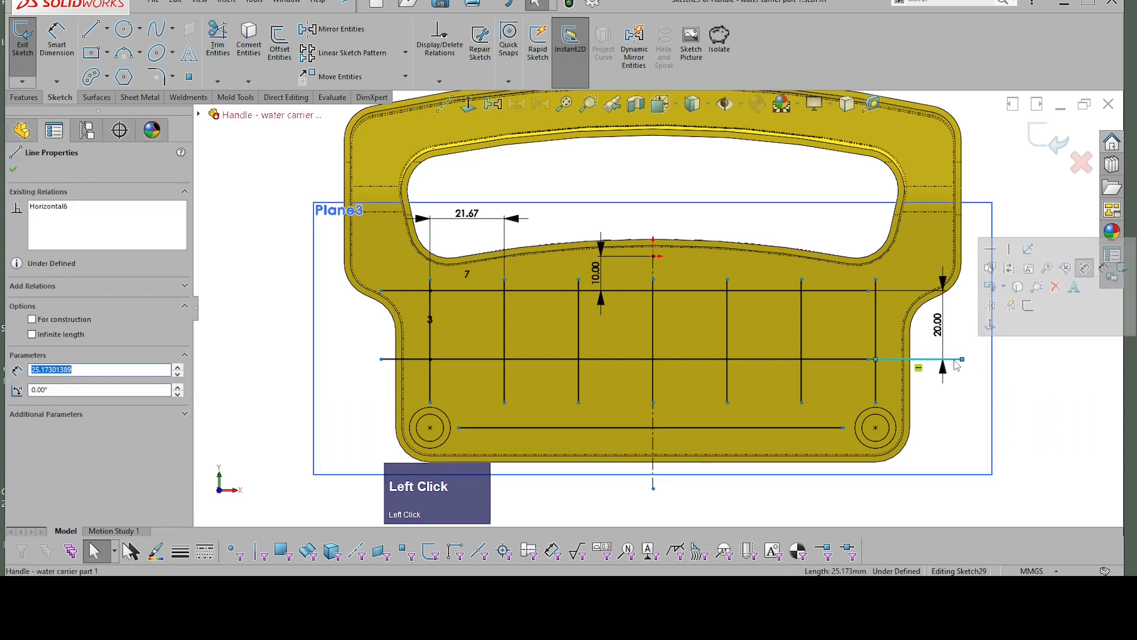
{"action": "left_click", "coordinate": [876, 359], "text": "ctrl"}
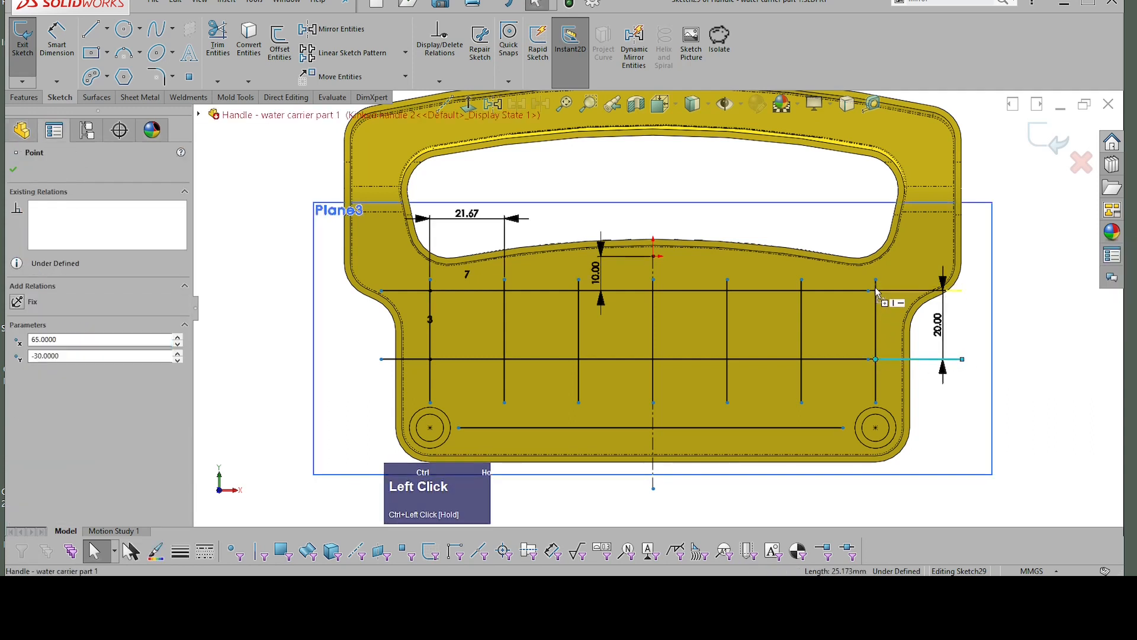
{"action": "left_click_drag", "start_coordinate": [874, 291], "coordinate": [876, 291], "text": "ctrl"}
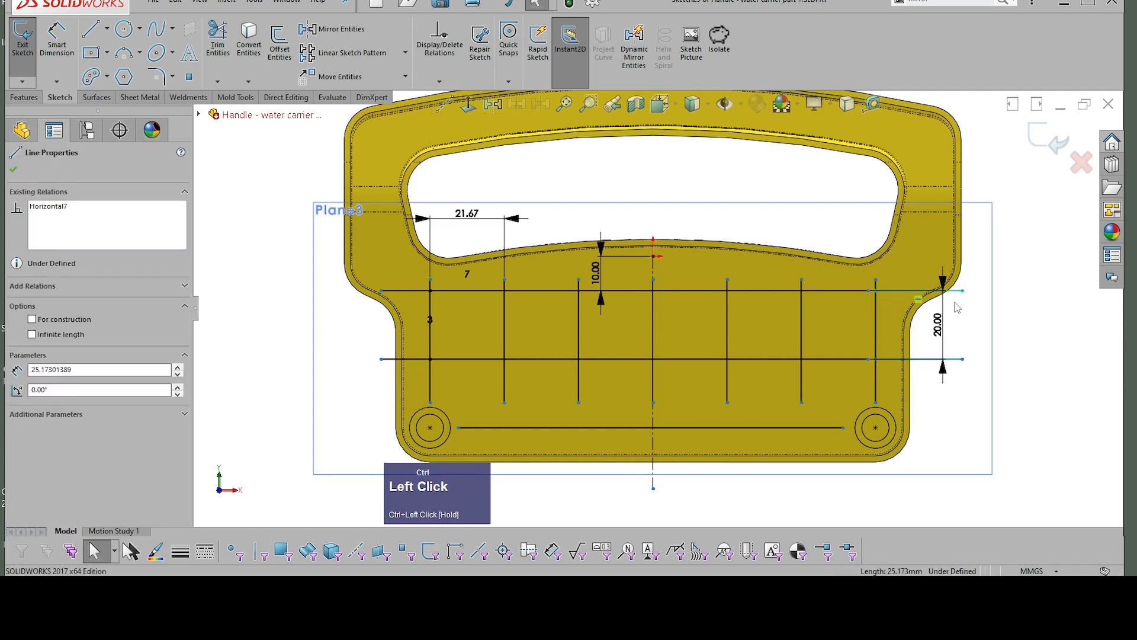
{"action": "left_click", "coordinate": [1001, 328]}
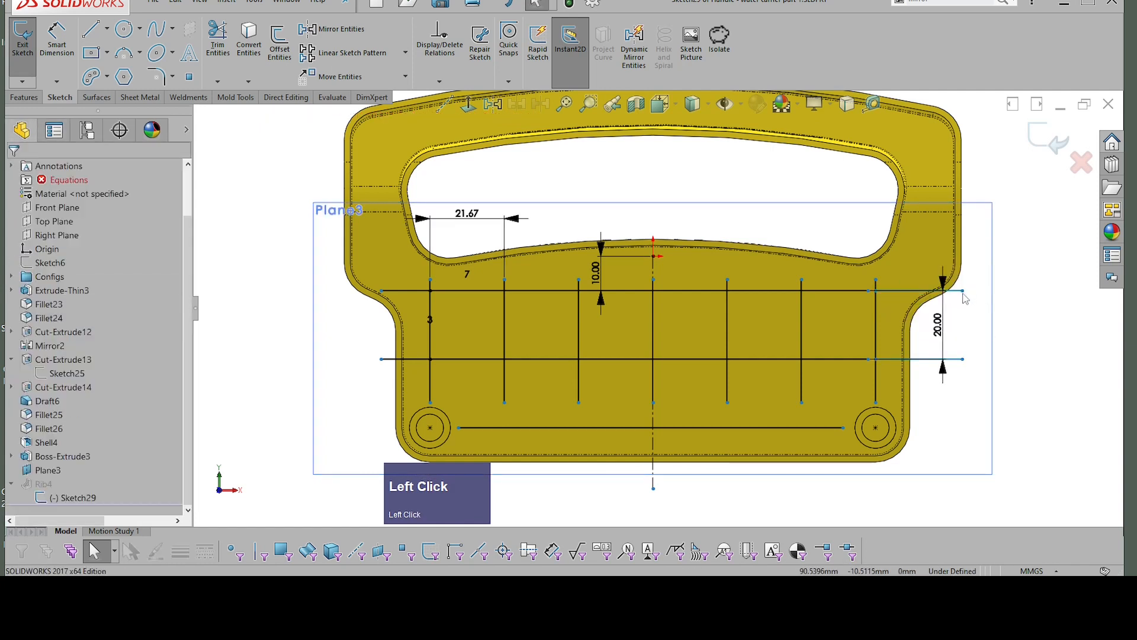
Step: Shorten the upper right extension to about 8 mm and make its outer endpoint coincident with the upper horizontal rib line
{"action": "left_click_drag", "start_coordinate": [962, 291], "coordinate": [904, 290]}
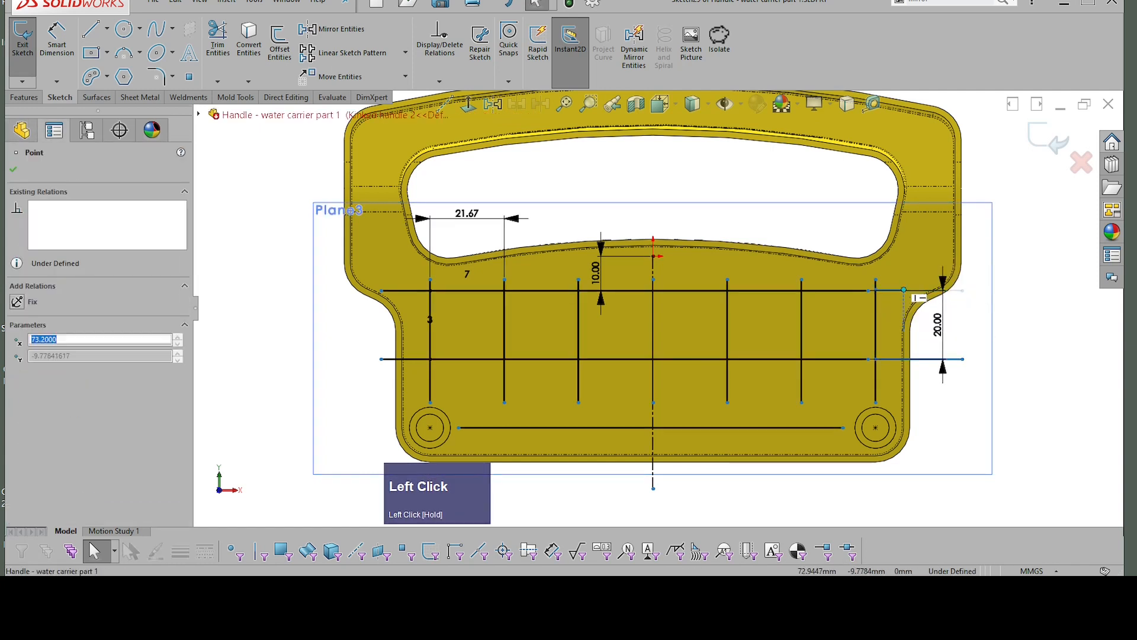
{"action": "left_click", "coordinate": [856, 292], "text": "shift"}
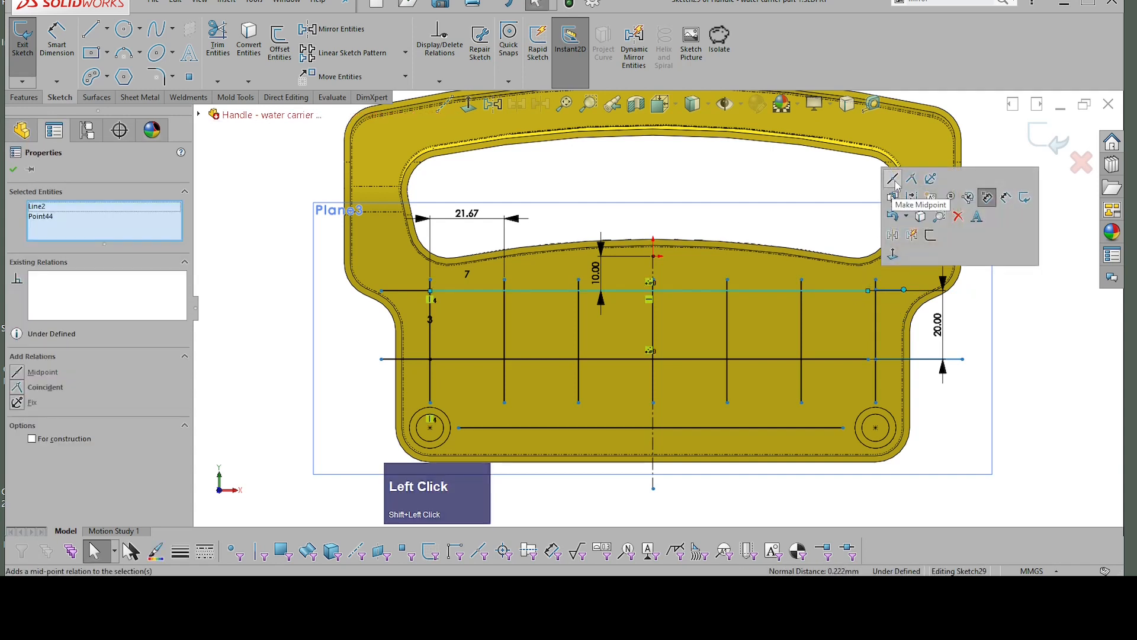
{"action": "left_click", "coordinate": [893, 178]}
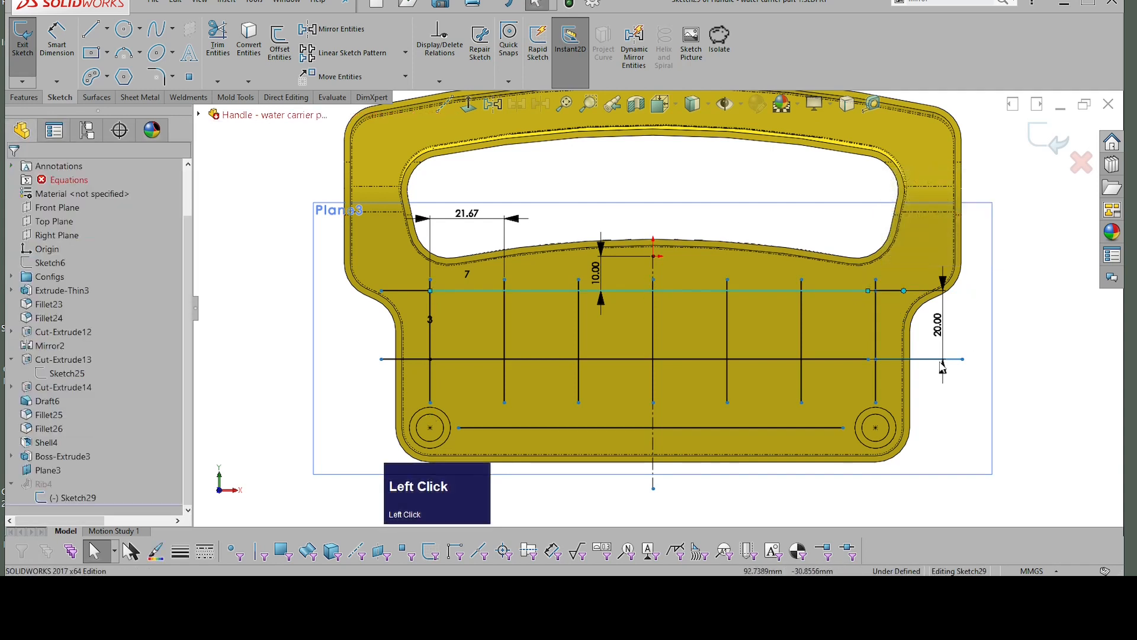
Step: Make the middle right extension collinear with the middle horizontal rib line and shorten it to about 15 mm
{"action": "left_click", "coordinate": [889, 359]}
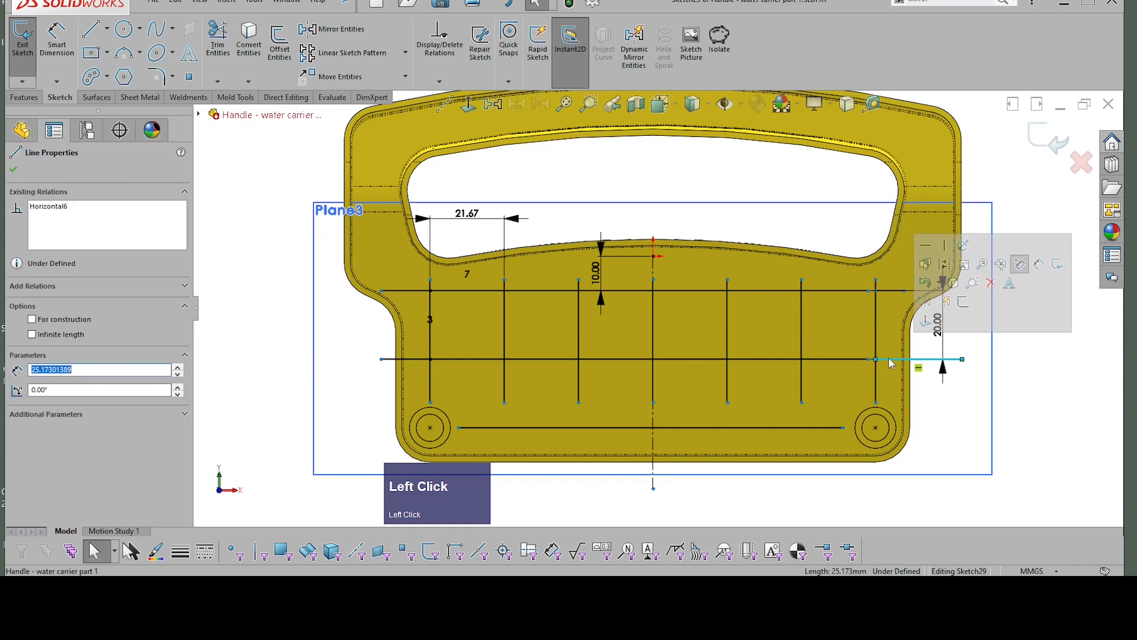
{"action": "left_click", "coordinate": [842, 359], "text": "shift"}
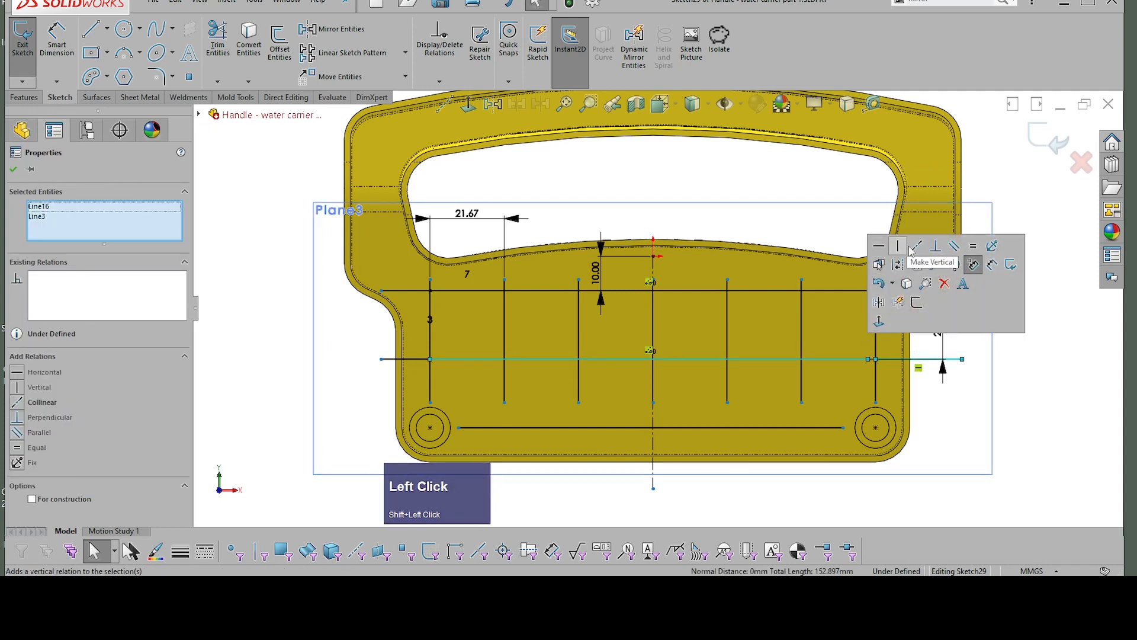
{"action": "left_click", "coordinate": [911, 251]}
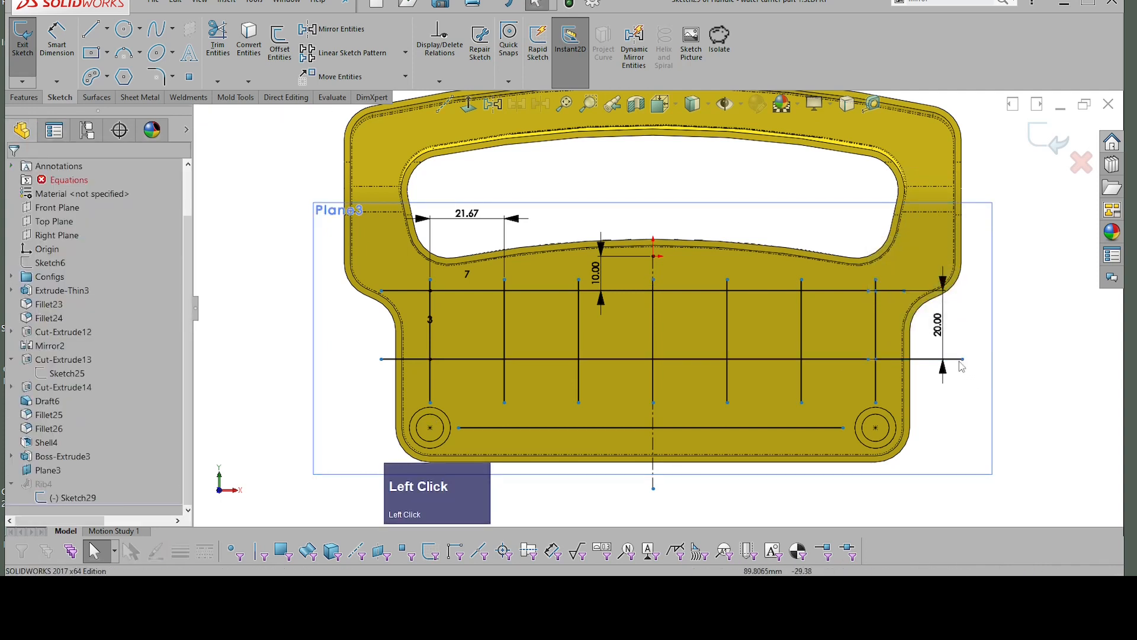
{"action": "left_click_drag", "start_coordinate": [962, 360], "coordinate": [928, 360]}
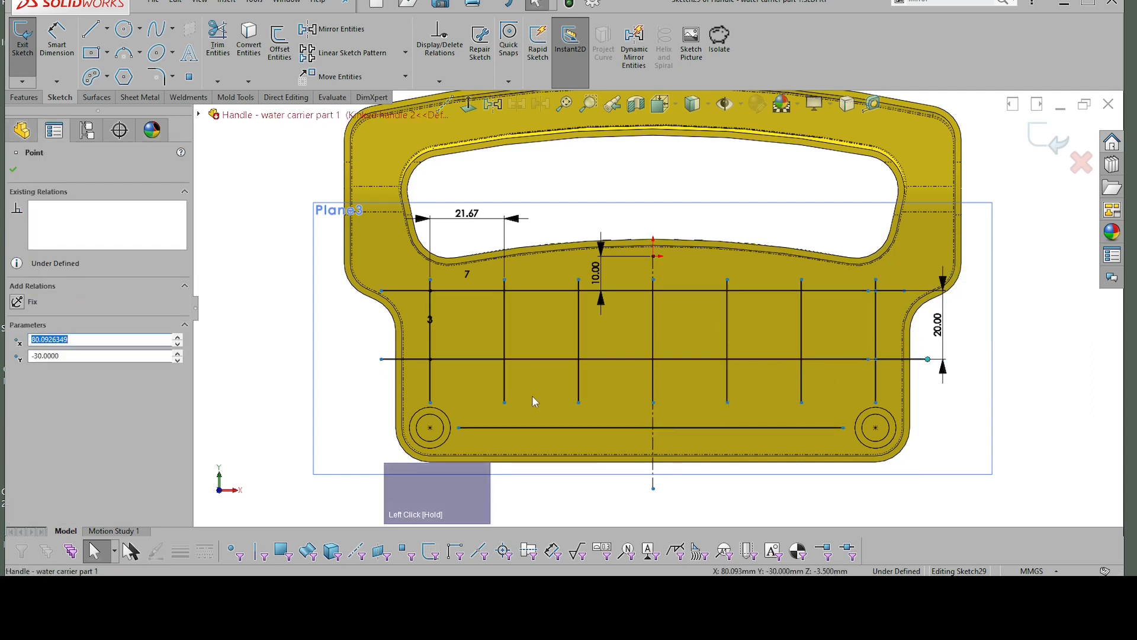
Step: Sketch a vertical line about 12.5 mm long downward from the lower end of the second vertical rib line from the left
{"action": "right_click", "coordinate": [1028, 392]}
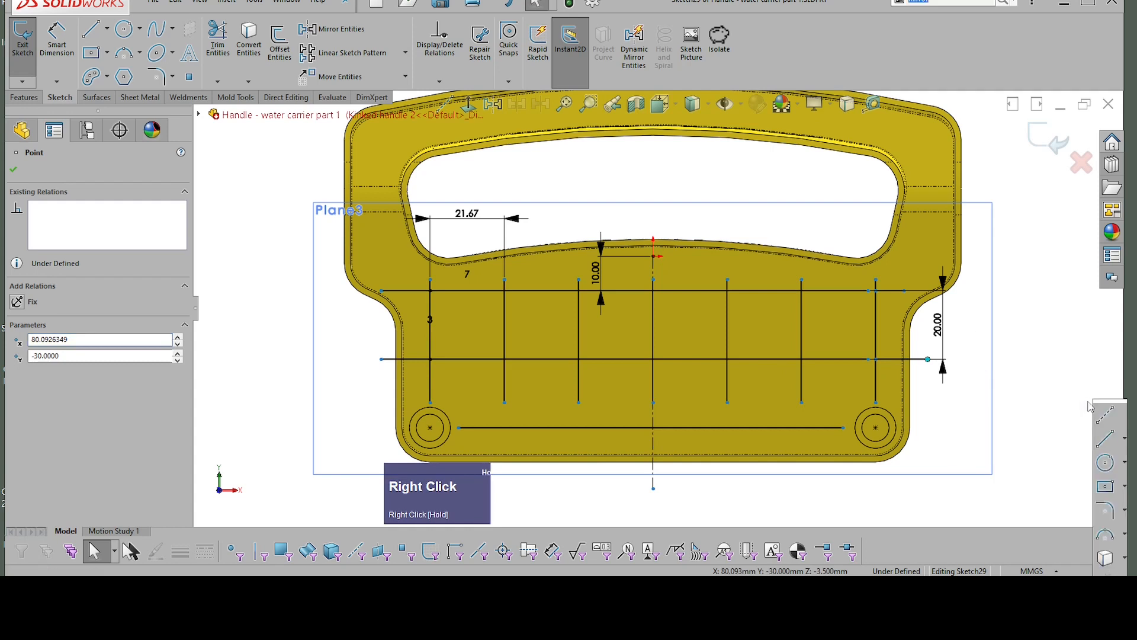
{"action": "left_click", "coordinate": [520, 424]}
{"action": "key", "text": "l"}
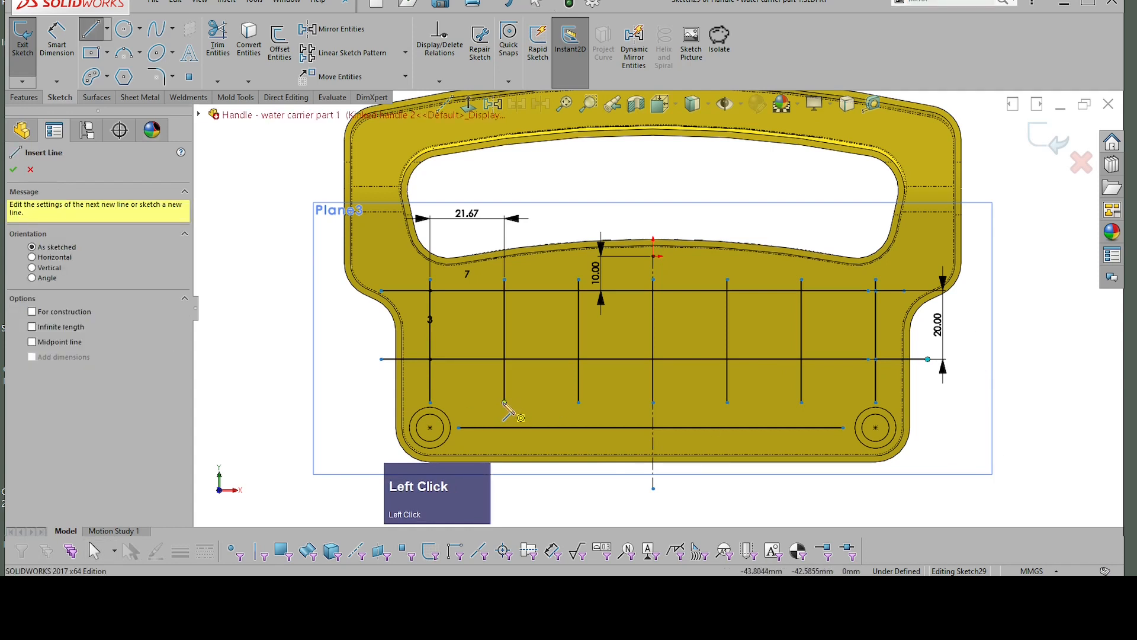
{"action": "left_click", "coordinate": [505, 403]}
{"action": "left_click", "coordinate": [509, 454]}
{"action": "key", "text": "Escape"}
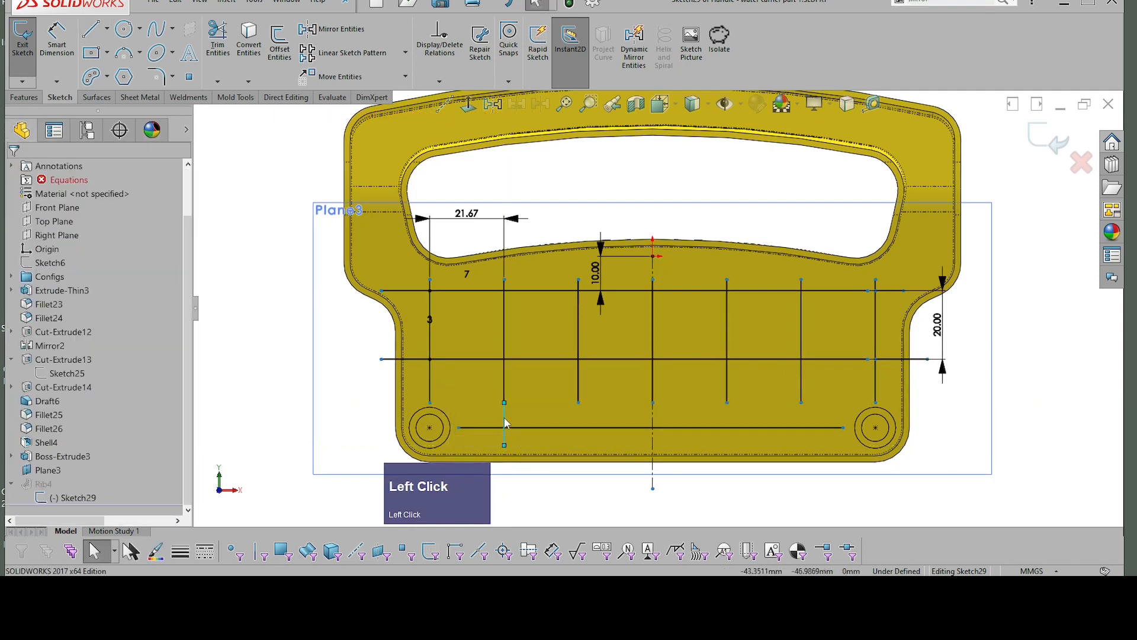
Step: Create a linear sketch pattern of the short vertical line along the X-axis with 5 instances at 10 mm spacing
{"action": "left_click", "coordinate": [507, 414]}
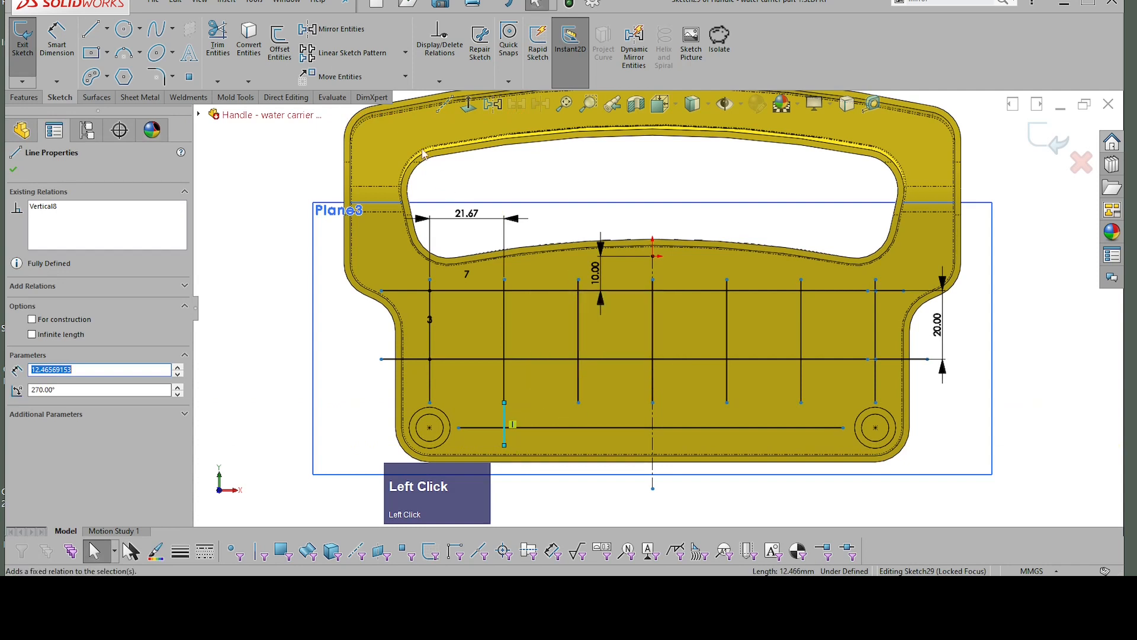
{"action": "left_click", "coordinate": [345, 55]}
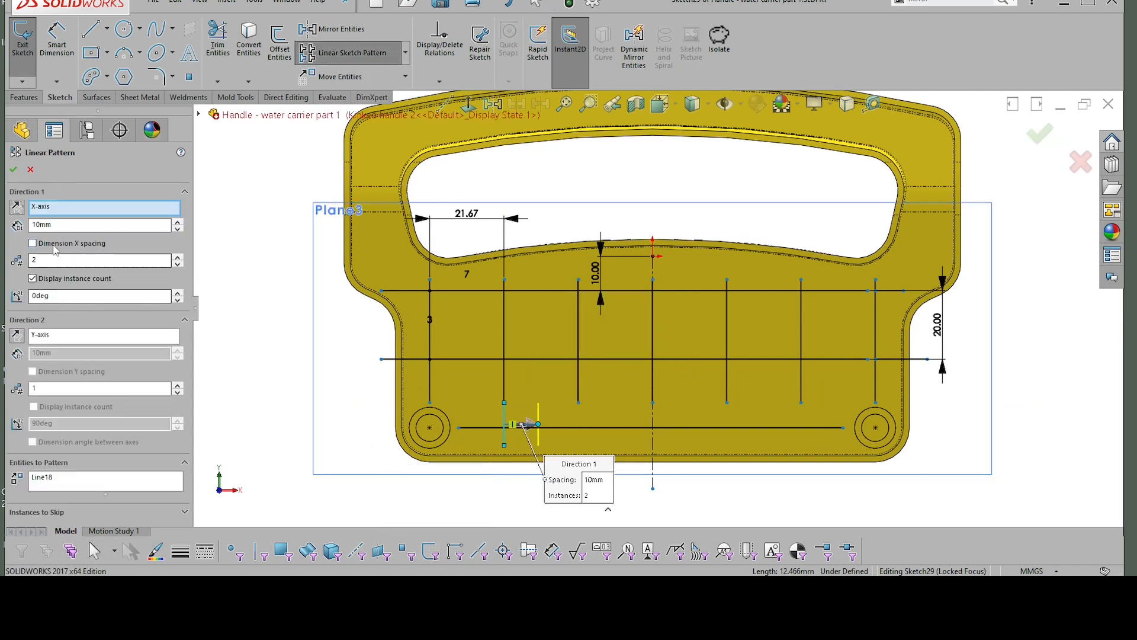
{"action": "left_click", "coordinate": [70, 260]}
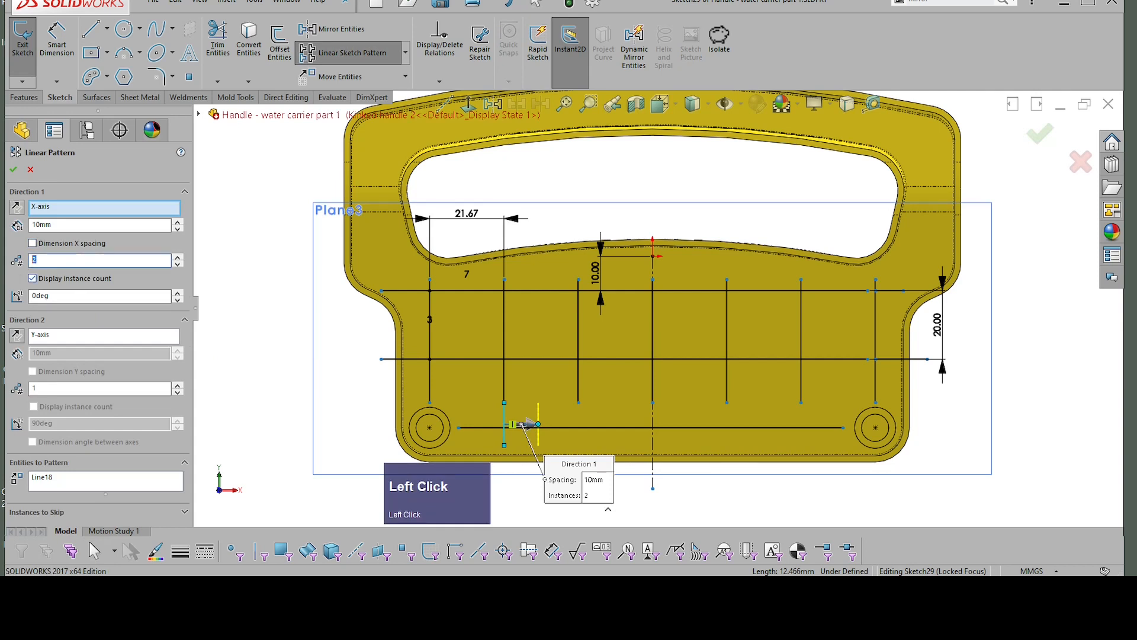
{"action": "type", "text": "5"}
{"action": "key", "text": "Return"}
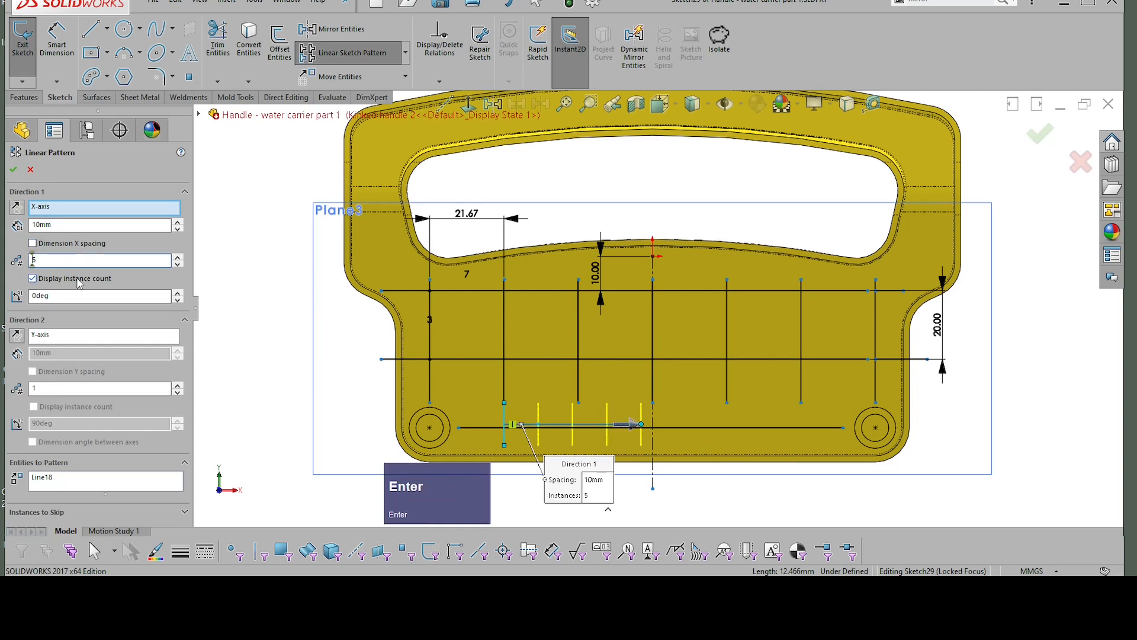
{"action": "left_click", "coordinate": [14, 170]}
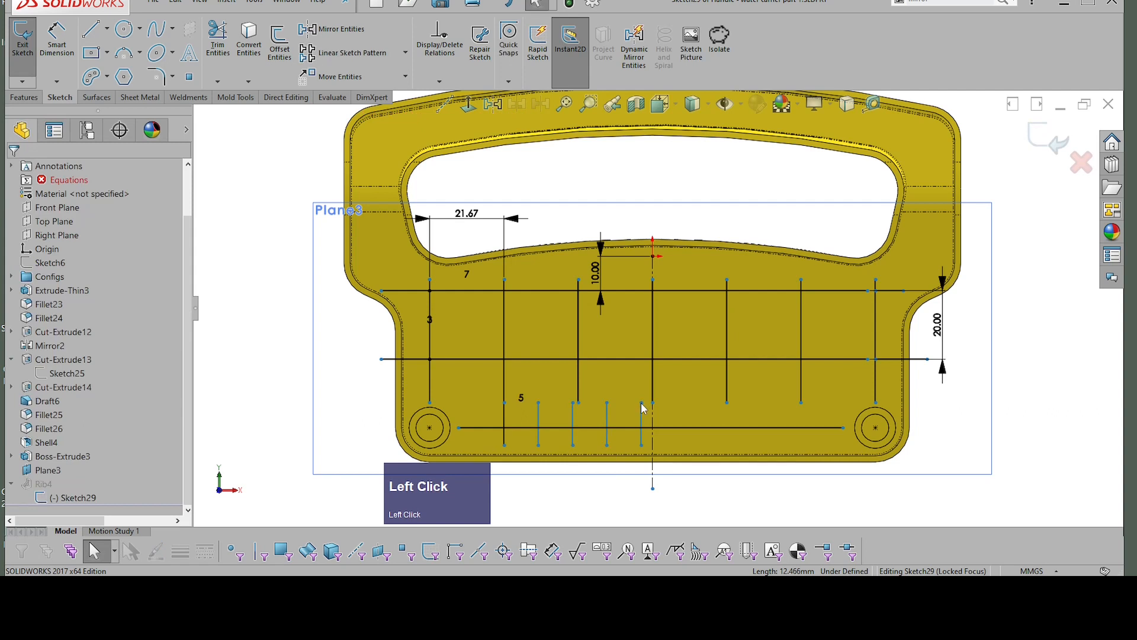
Step: Stretch the short-line pattern so its last instance attaches to the lower end of the second vertical rib line from the right
{"action": "left_click_drag", "start_coordinate": [643, 406], "coordinate": [801, 396]}
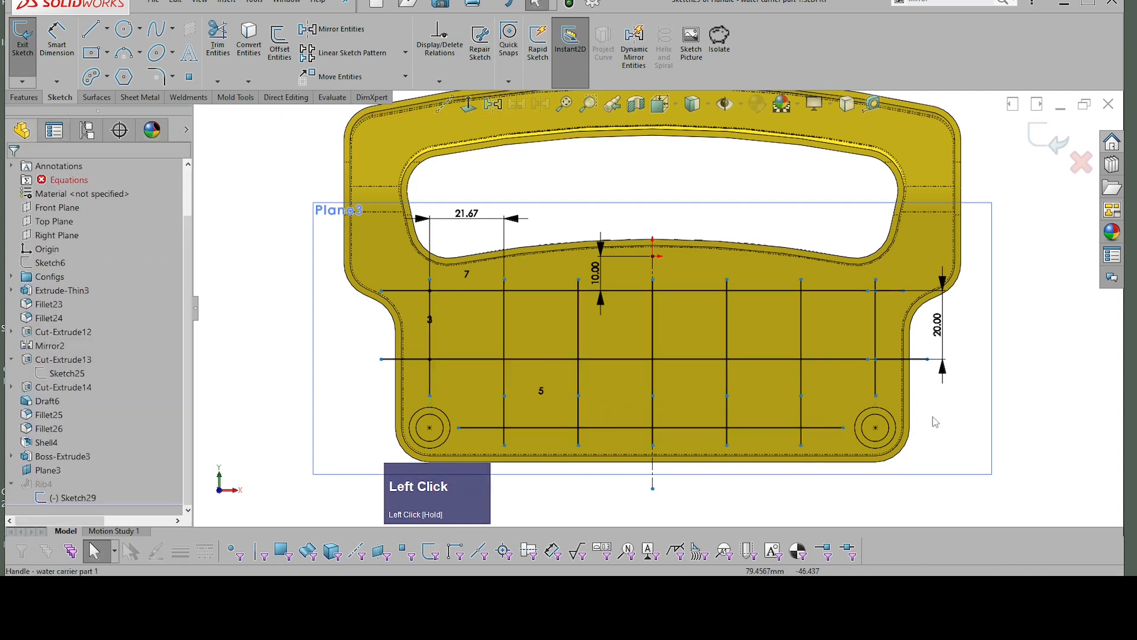
{"action": "left_click", "coordinate": [933, 418]}
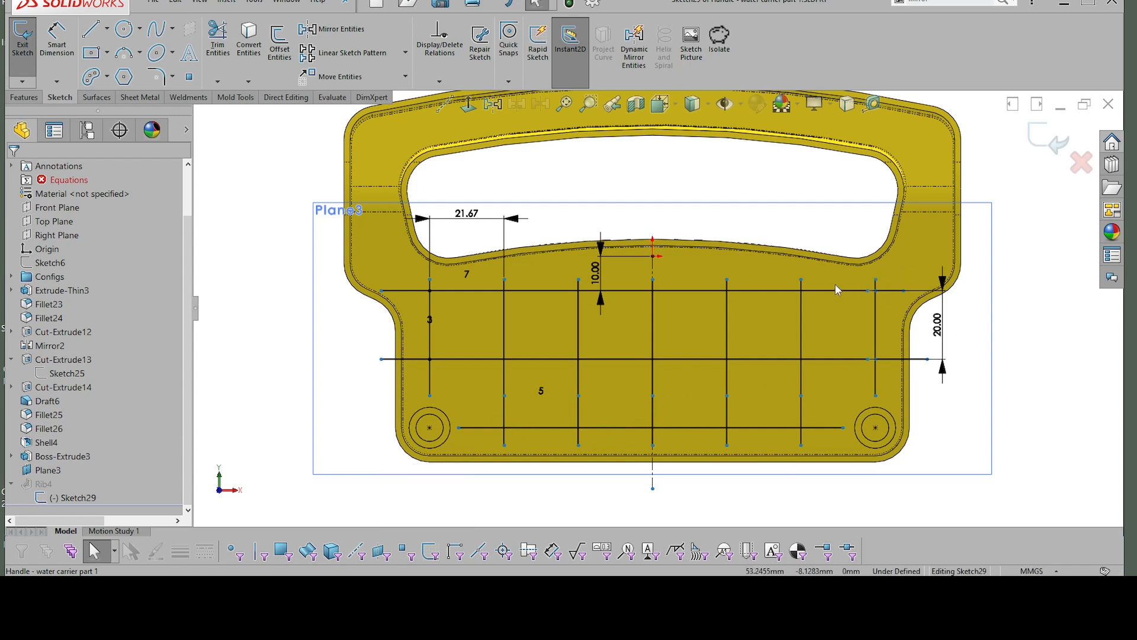
{"action": "left_click", "coordinate": [801, 278]}
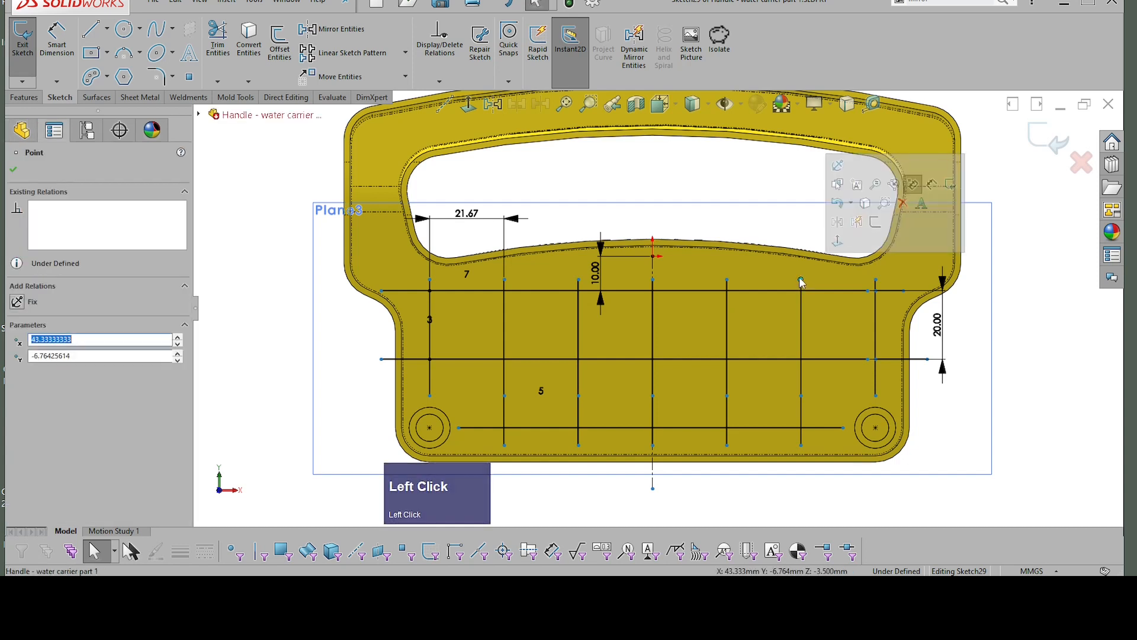
{"action": "left_click", "coordinate": [995, 311]}
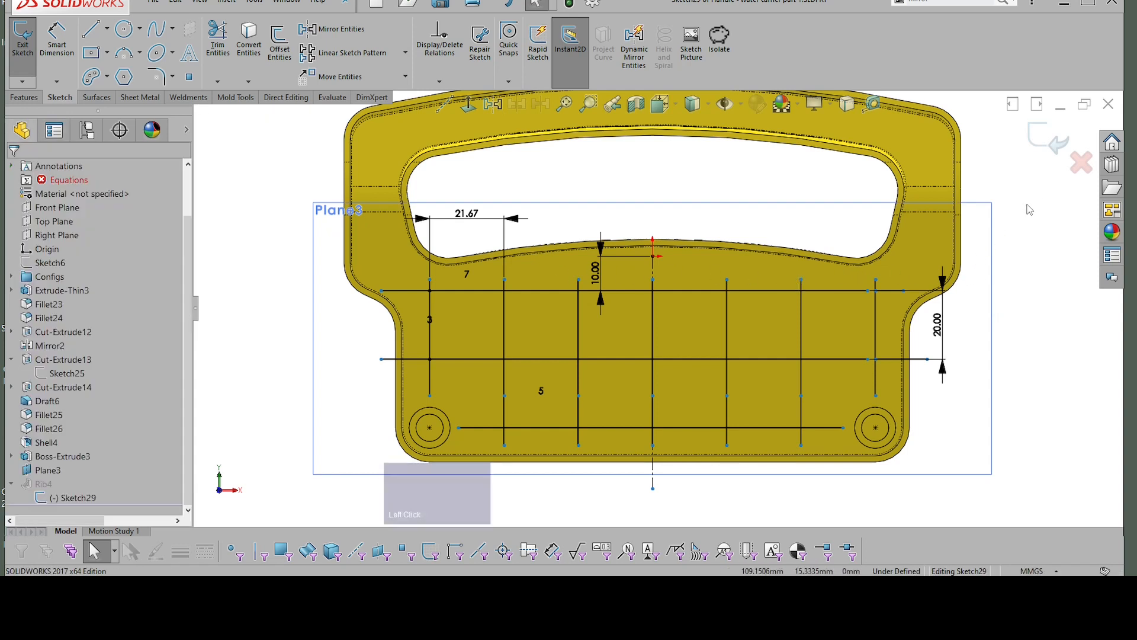
Step: Exit the rib grid sketch to rebuild the rib feature, and inspect the resulting ribs from an angled view
{"action": "scroll", "coordinate": [972, 233], "scroll_direction": "down", "scroll_amount": 2}
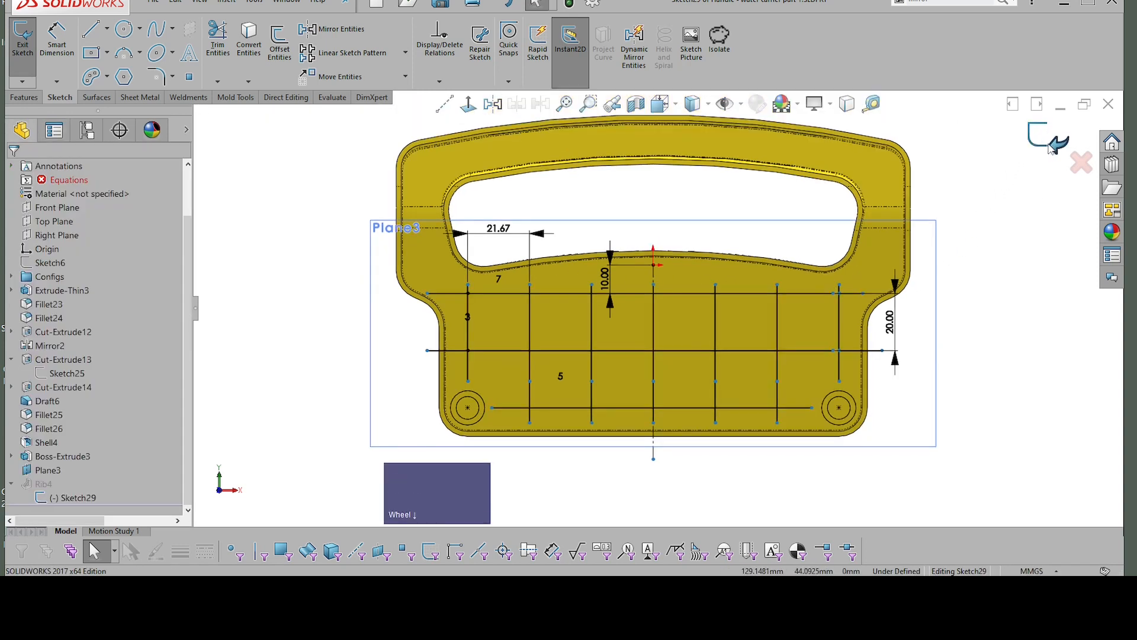
{"action": "left_click", "coordinate": [1047, 151]}
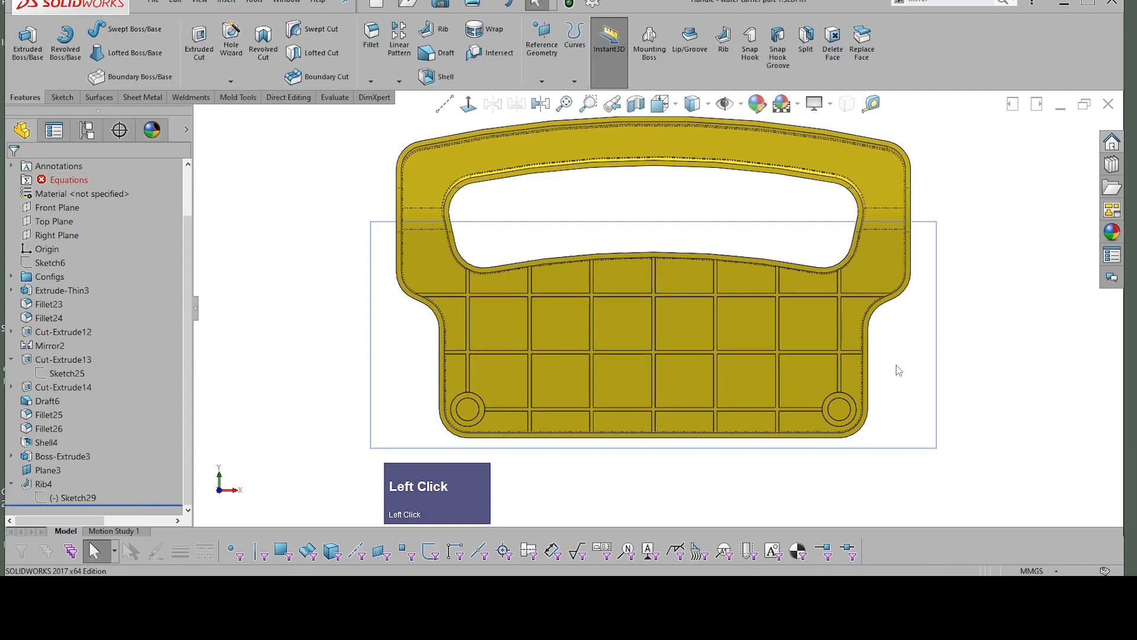
{"action": "left_click", "coordinate": [938, 350]}
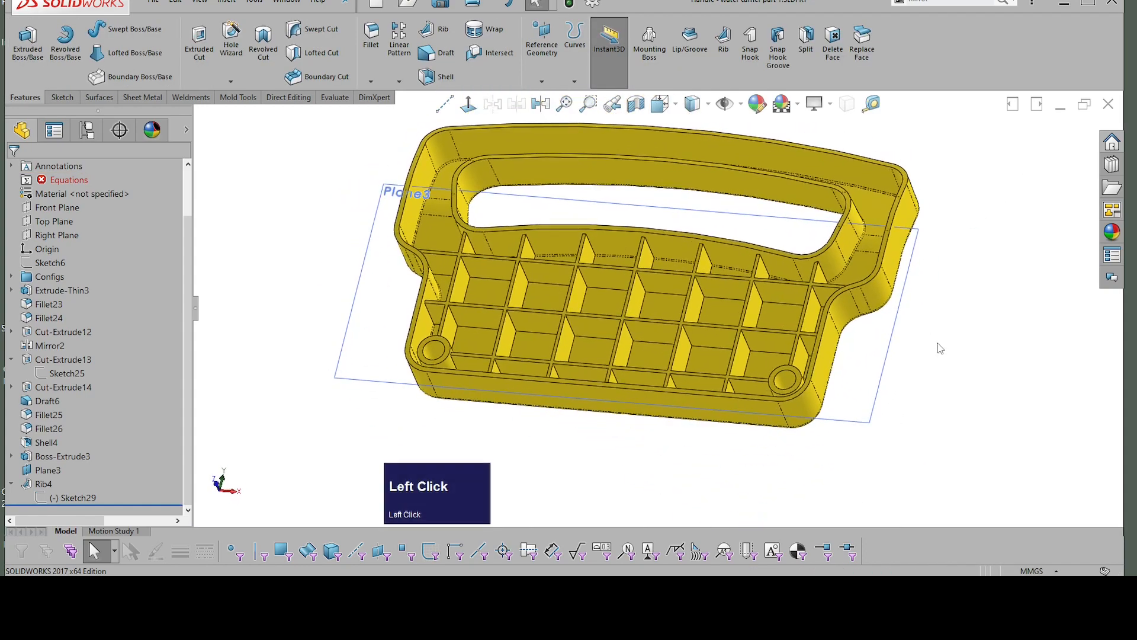